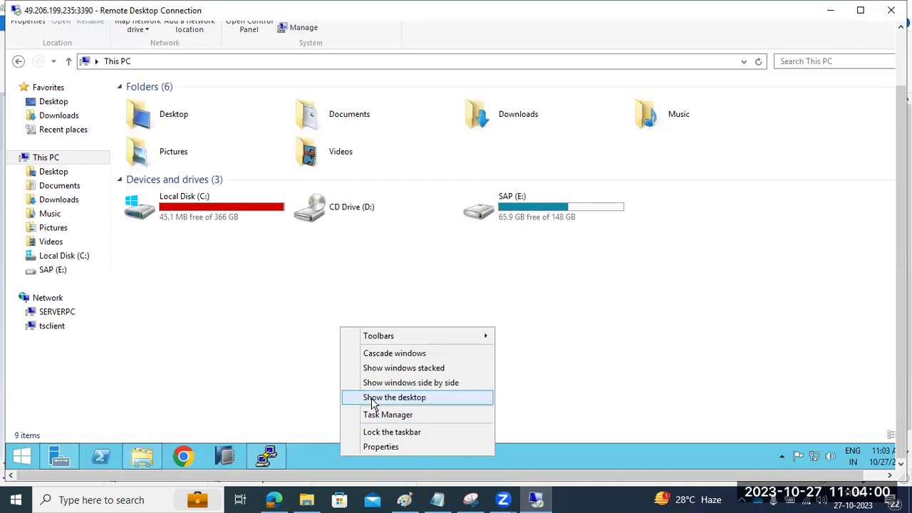
Log on to SAP ECC DEVELOPMENT in client 100 with the user name and password
double_click(339, 191)
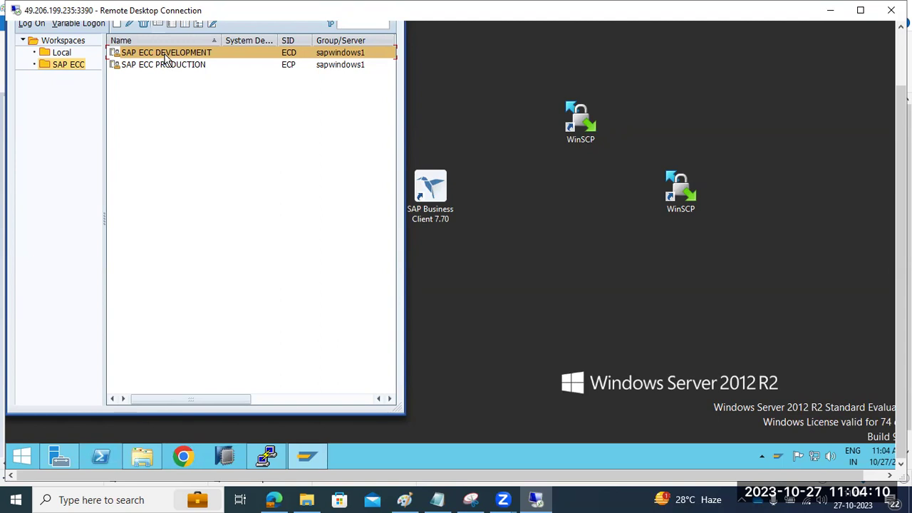
key("Return")
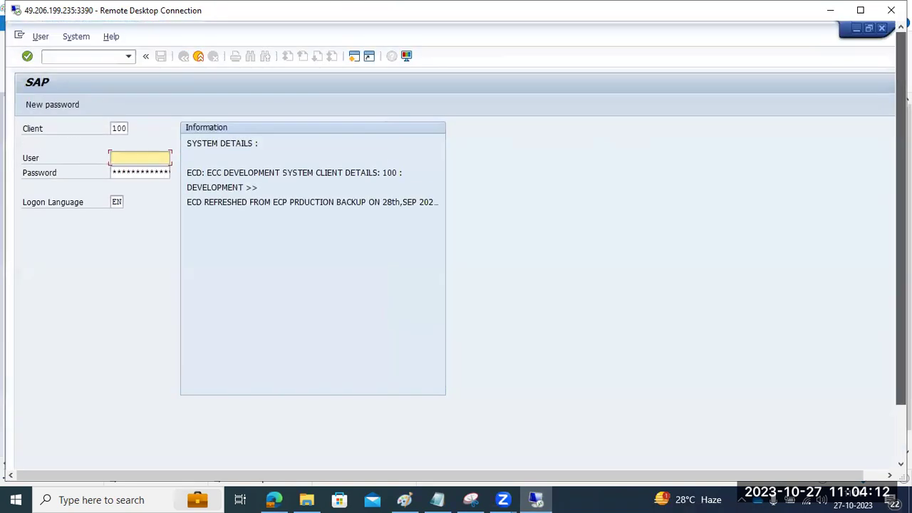
type("b")
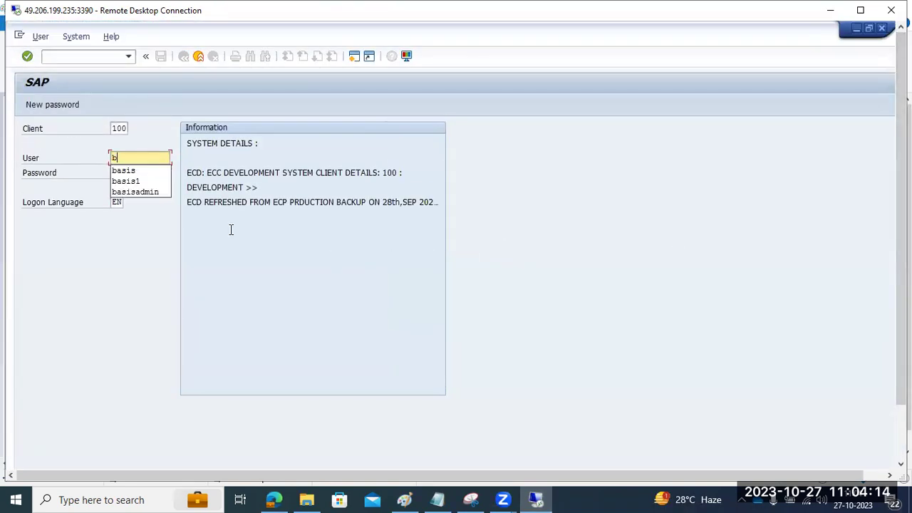
left_click(124, 171)
left_click(123, 172)
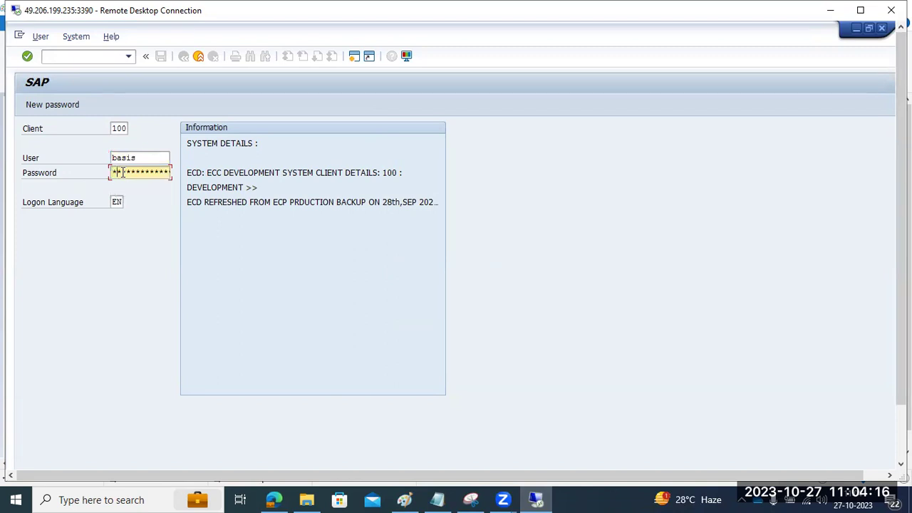
key("Return")
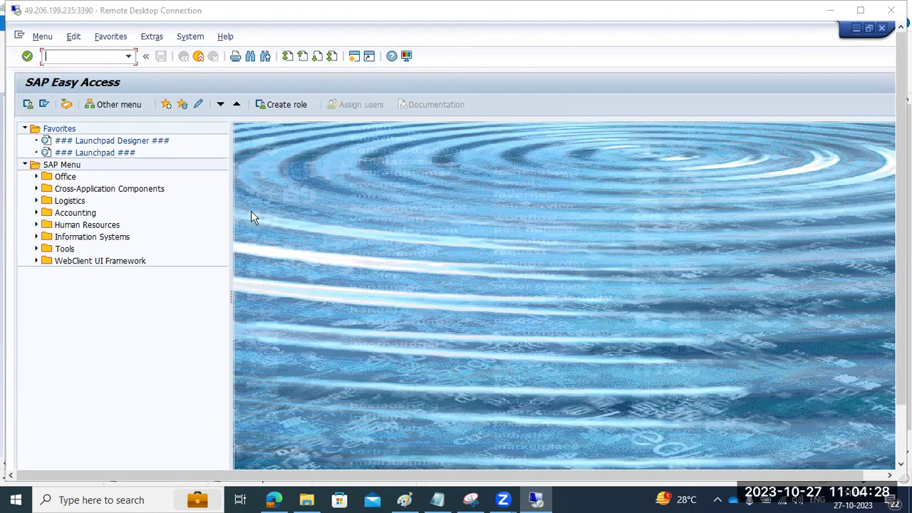
Run SNOTE and expand, then collapse, the In Processing notes folder
left_click(79, 56)
type("snote")
key("Return")
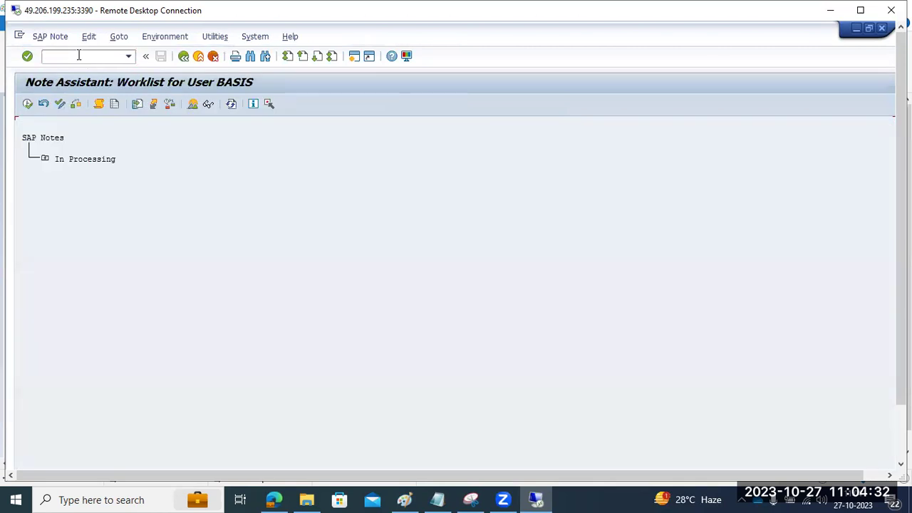
left_click(45, 158)
left_click(44, 158)
Go back to SAP Easy Access and bring the Paint canvas forward
left_click(183, 57)
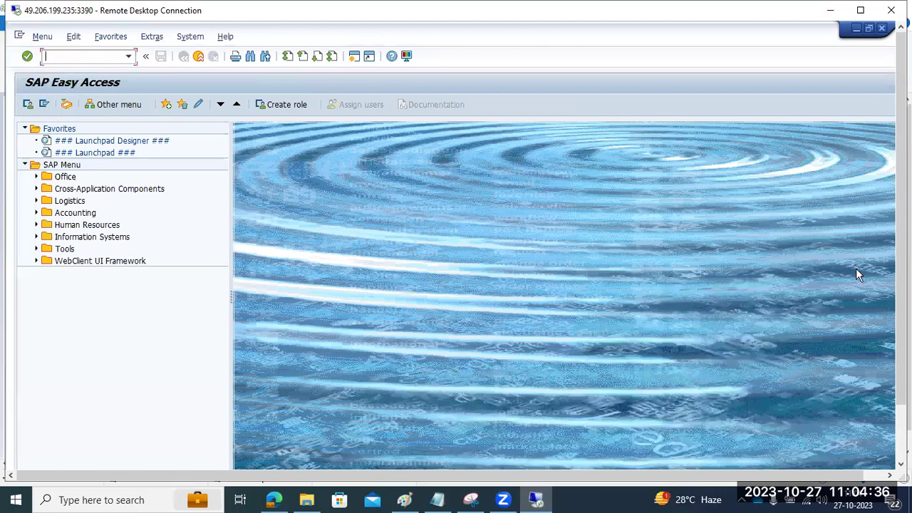
left_click_drag(901, 296, 901, 359)
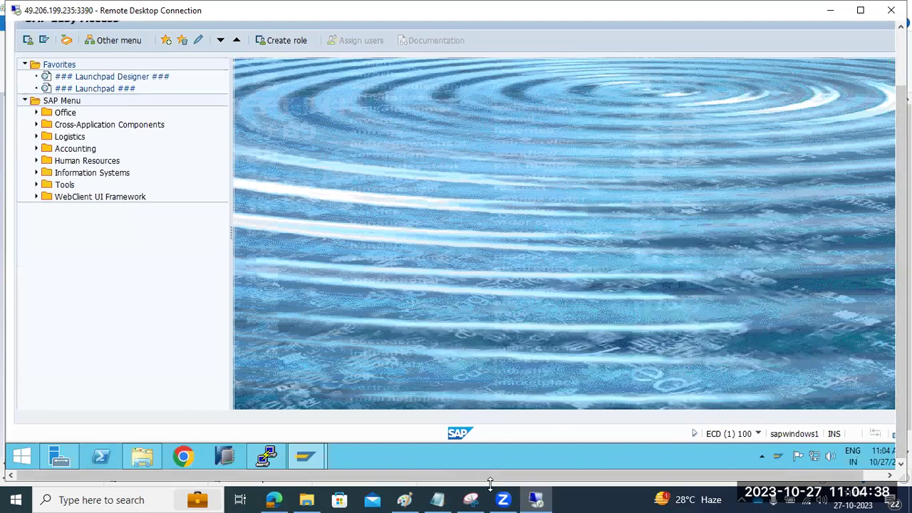
left_click(404, 500)
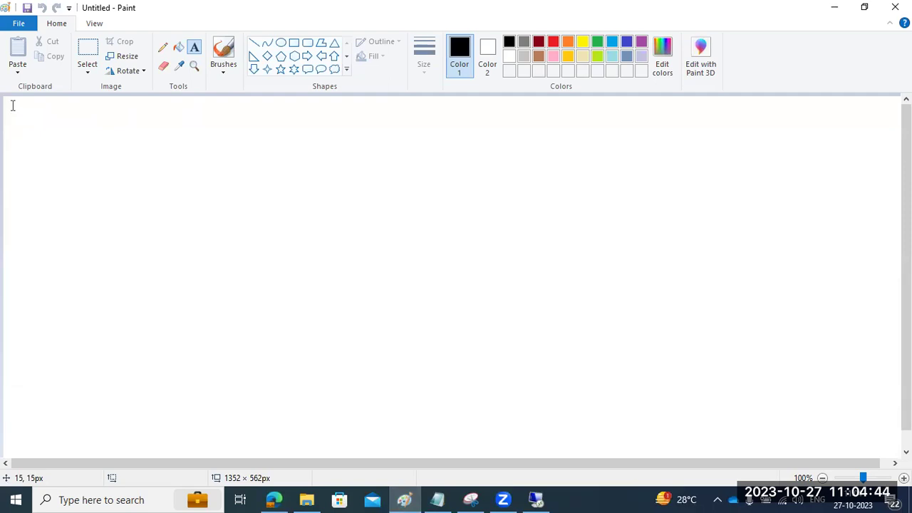
Add the heading 'SPAM/SAINT TRANSACTION CODES' in a text box at the canvas top
left_click_drag(12, 105, 489, 160)
type("SPAM")
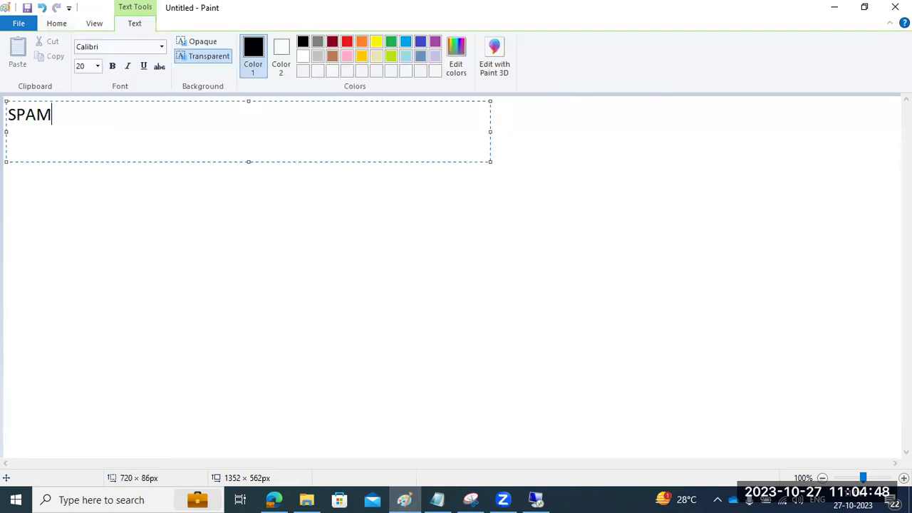
type("/SAINT")
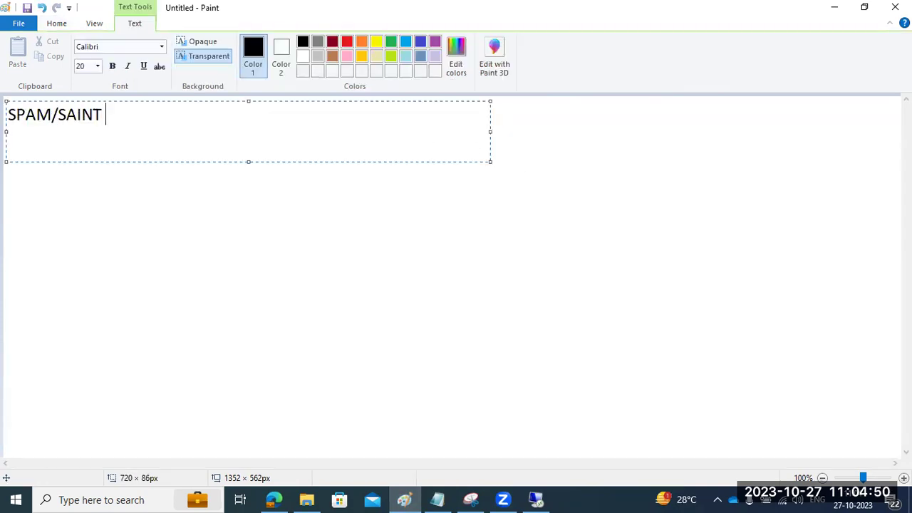
type(" TRANSAC")
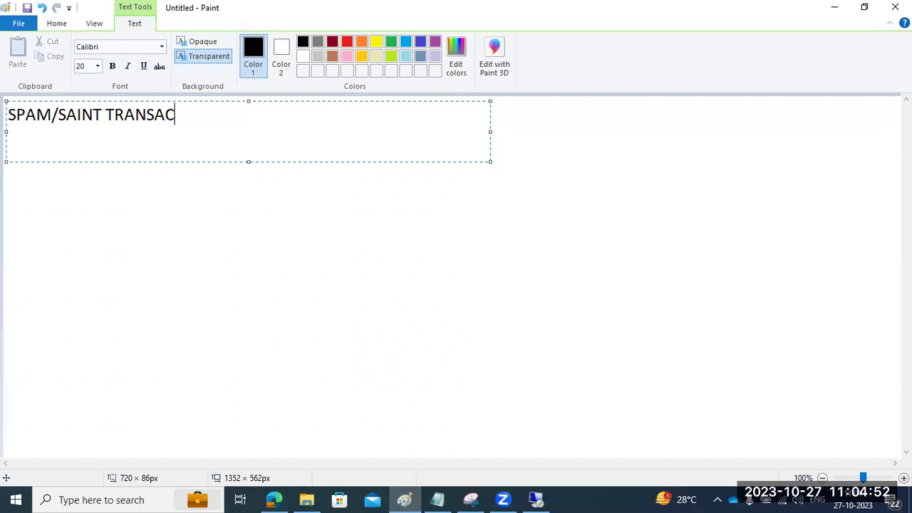
type("TION COD")
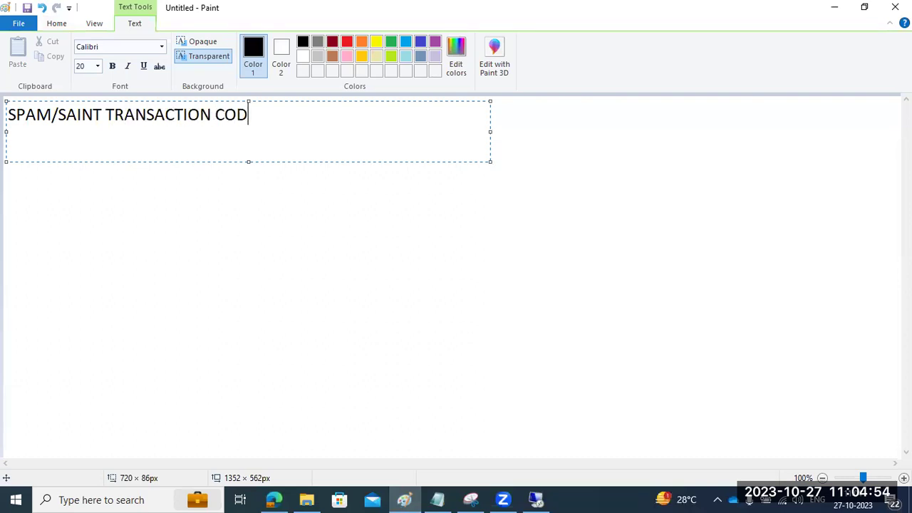
type("ES")
key("Return")
key("Return")
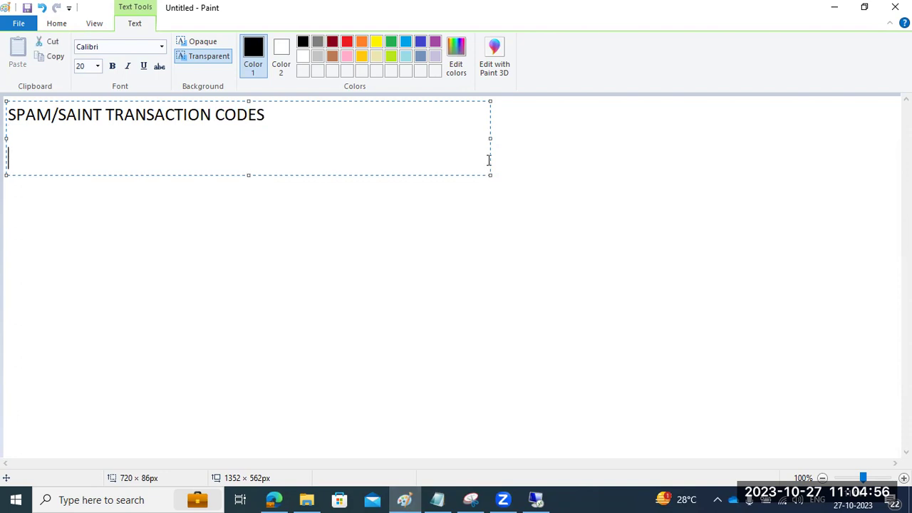
type("SPAM -")
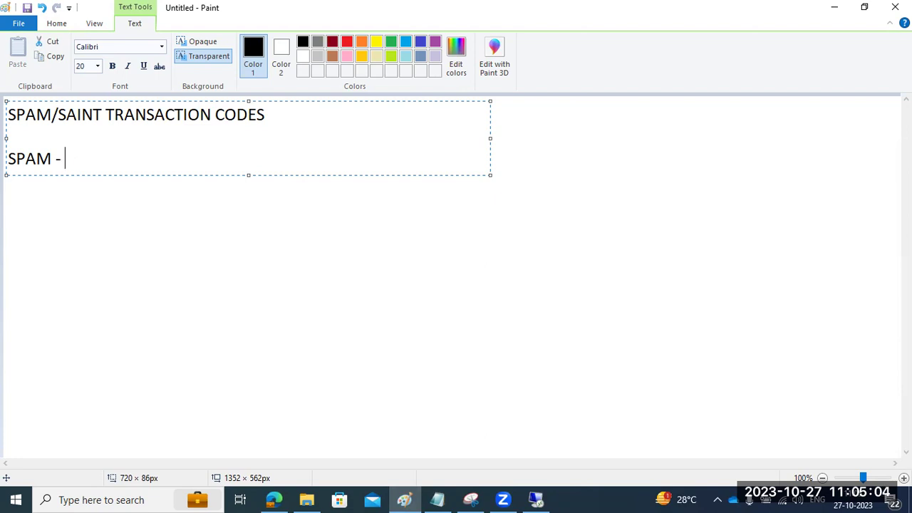
type("P=")
key("BackSpace")
key("BackSpace")
key("BackSpace")
key("BackSpace")
key("BackSpace")
key("BackSpace")
key("BackSpace")
key("BackSpace")
key("BackSpace")
key("BackSpace")
key("BackSpace")
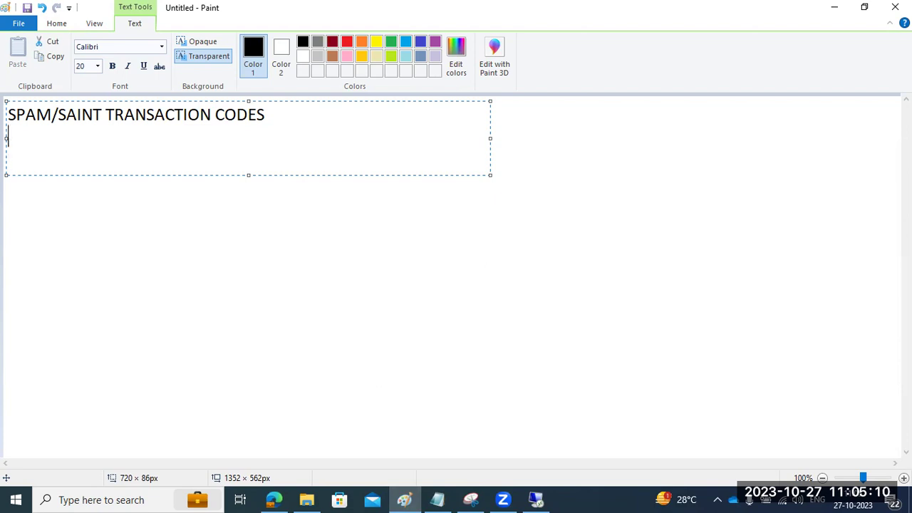
left_click(24, 206)
In a second text box, list 'NOTE', 'PATCHING' and 'SUPPORt PACK S P stack'
left_click_drag(15, 146, 672, 447)
type("NOTE")
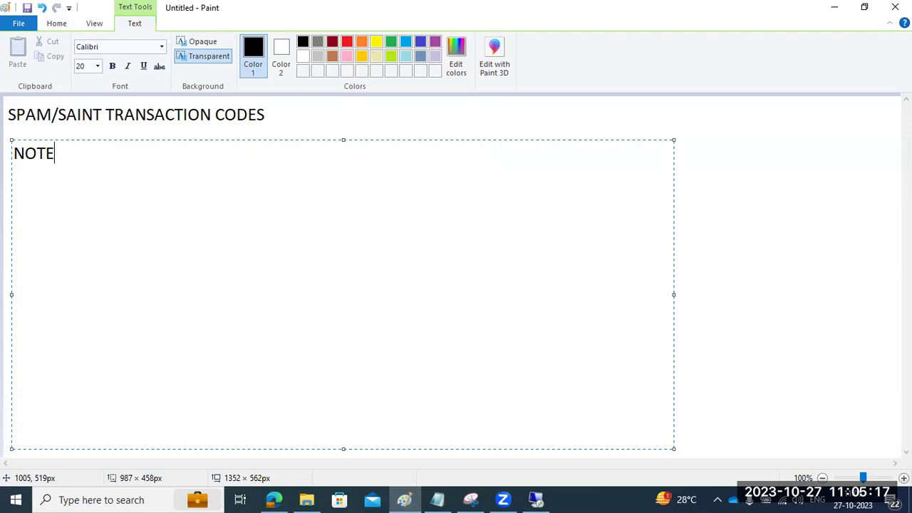
key("Return")
type("PA")
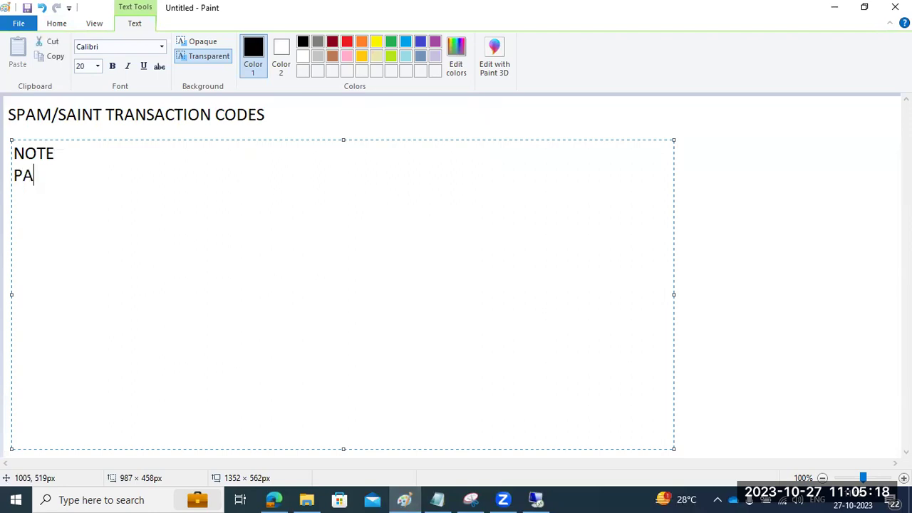
type("TCHING")
key("Return")
type("SU")
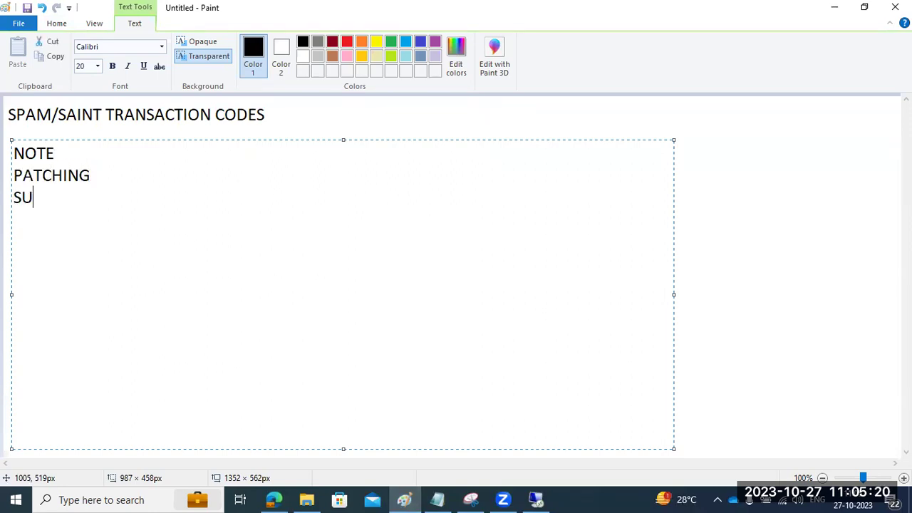
type("PPORt P")
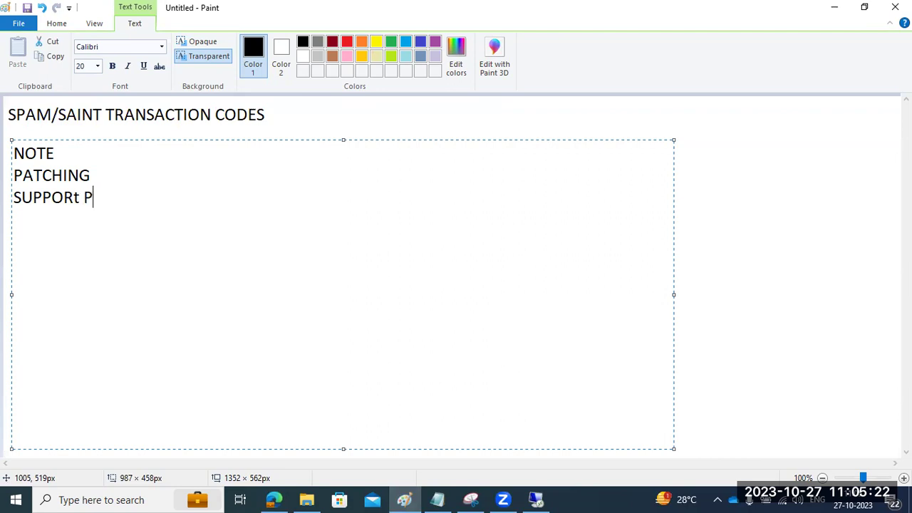
type("ACK S P stack")
key("Return")
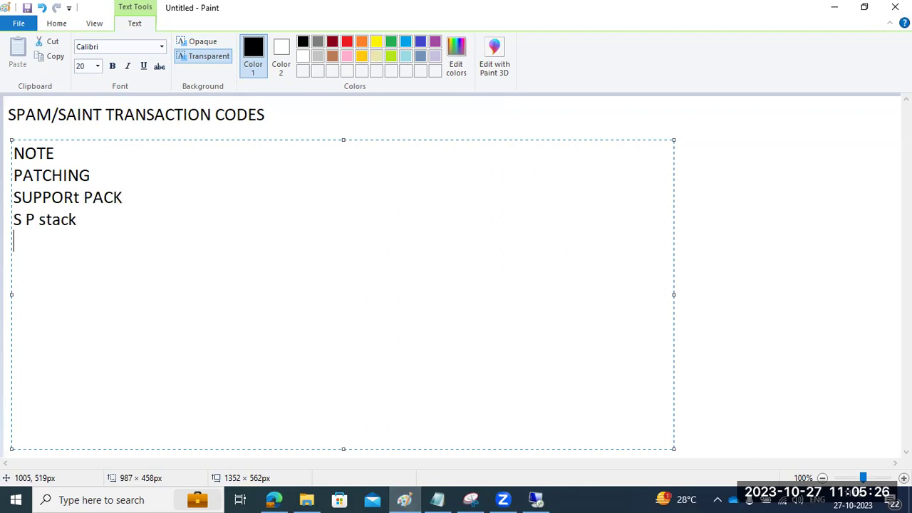
Add the line 'Release version 750-' and switch back to SAP GUI
type("Release ")
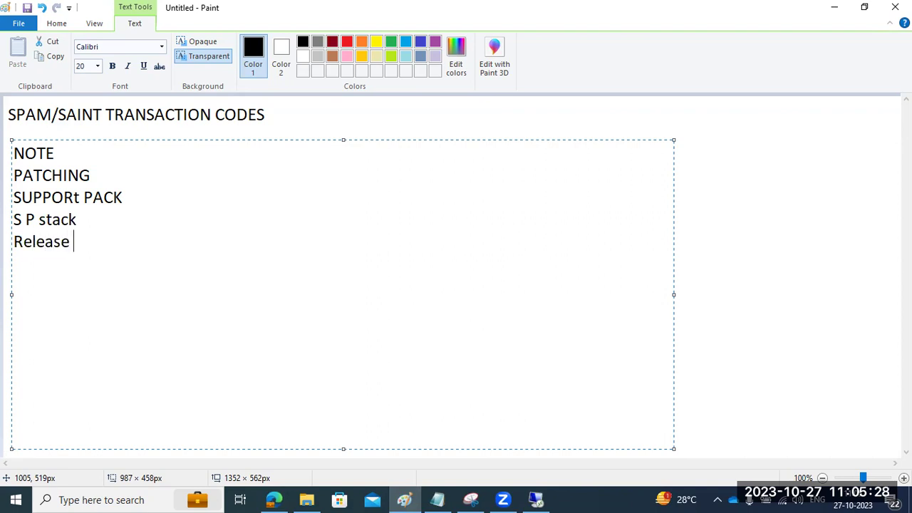
type("version")
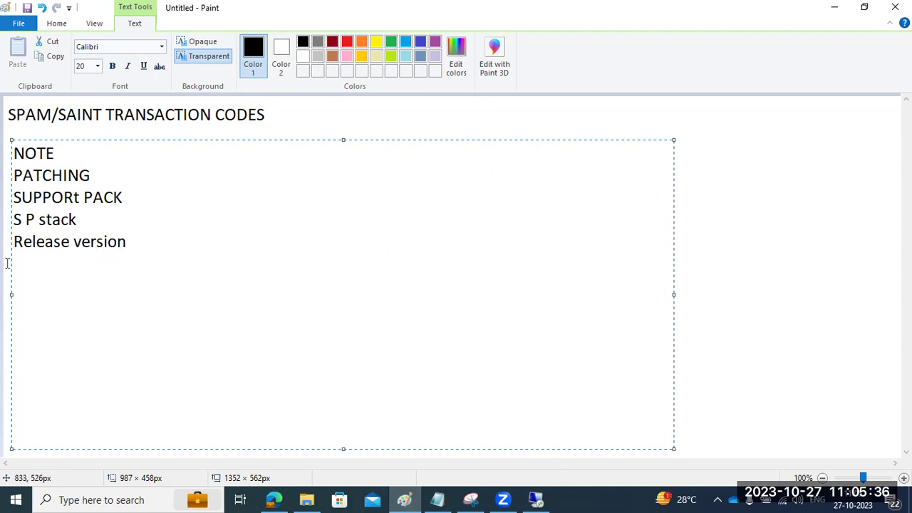
left_click_drag(133, 246, 54, 243)
left_click(147, 237)
type("750-")
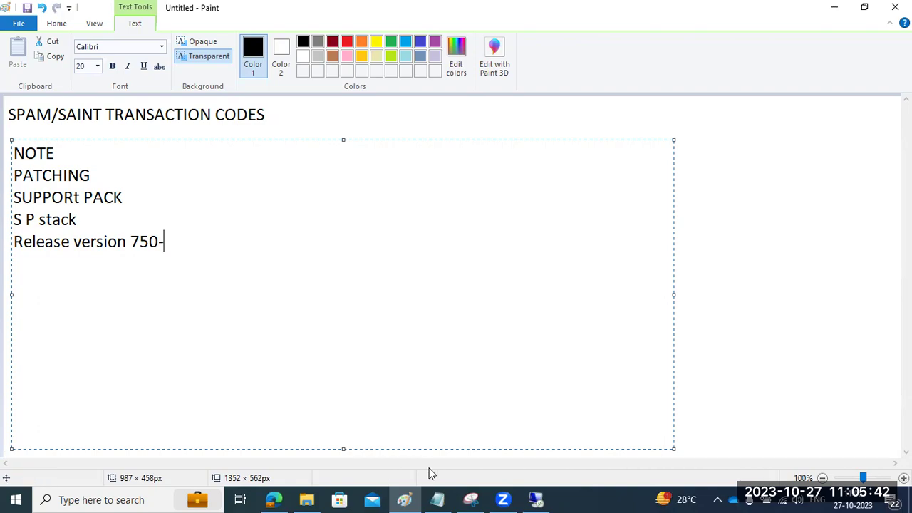
left_click(536, 500)
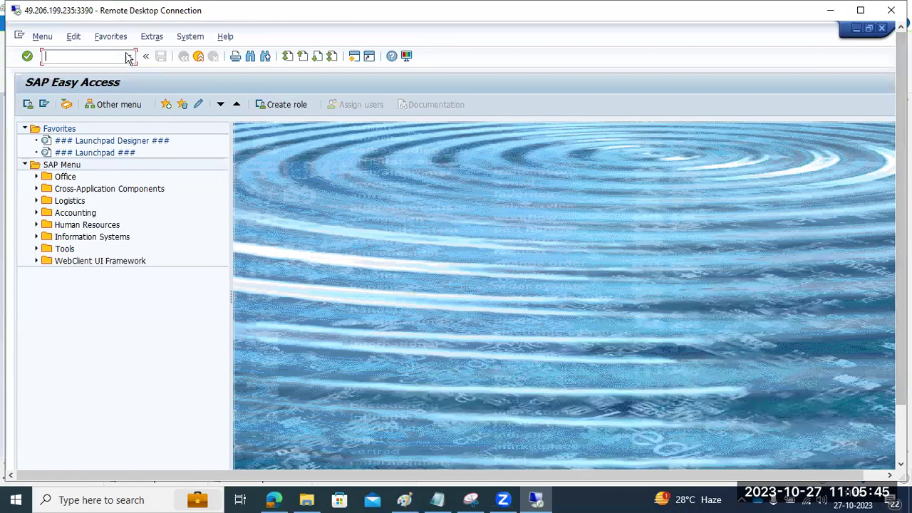
Open System Status's installed software component list and move the dialog up and right
left_click(190, 36)
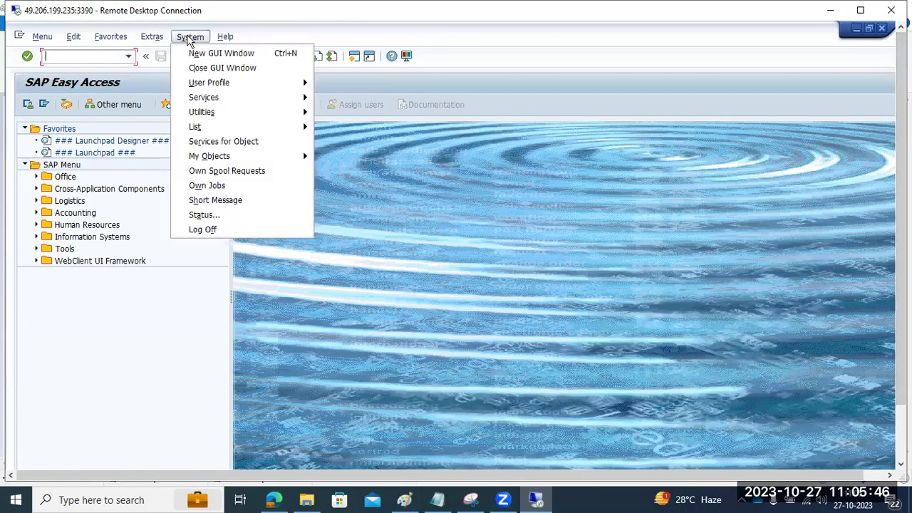
left_click(203, 216)
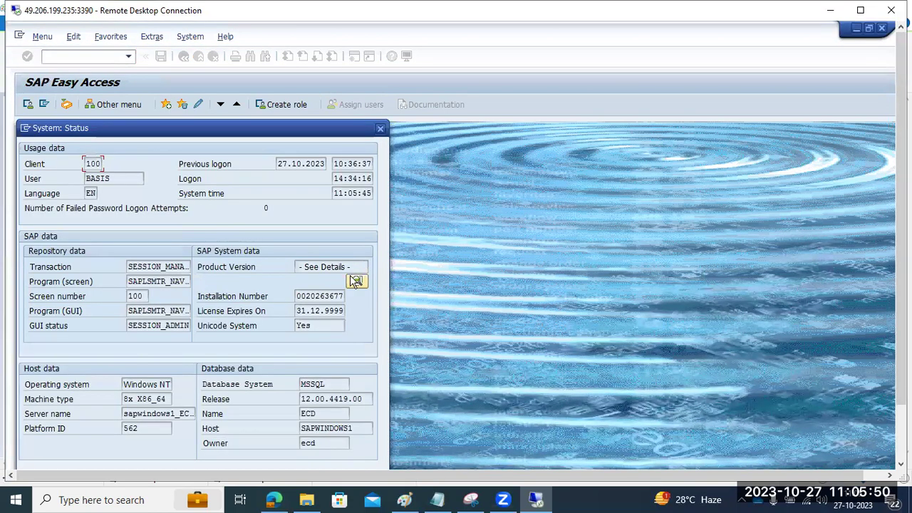
left_click(359, 279)
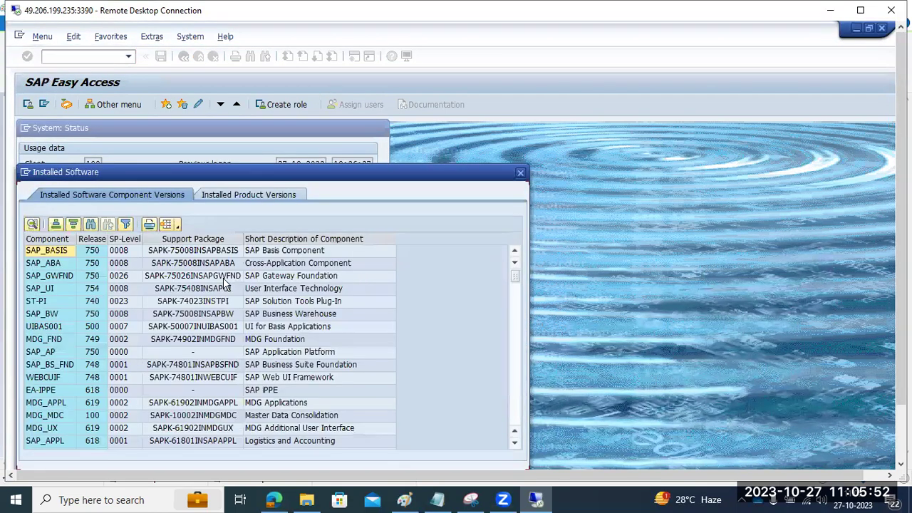
left_click_drag(176, 177, 224, 93)
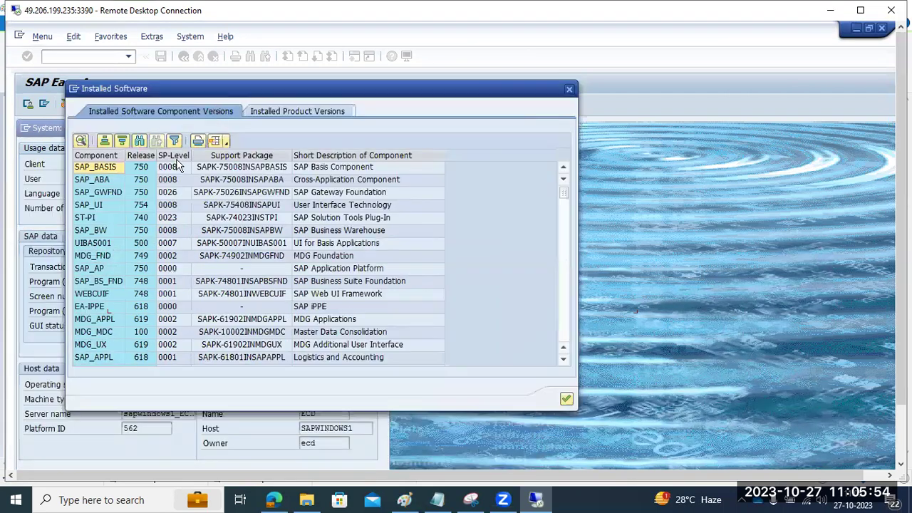
Check SAP_BASIS release 750 and its support package level 0008
left_click(97, 156)
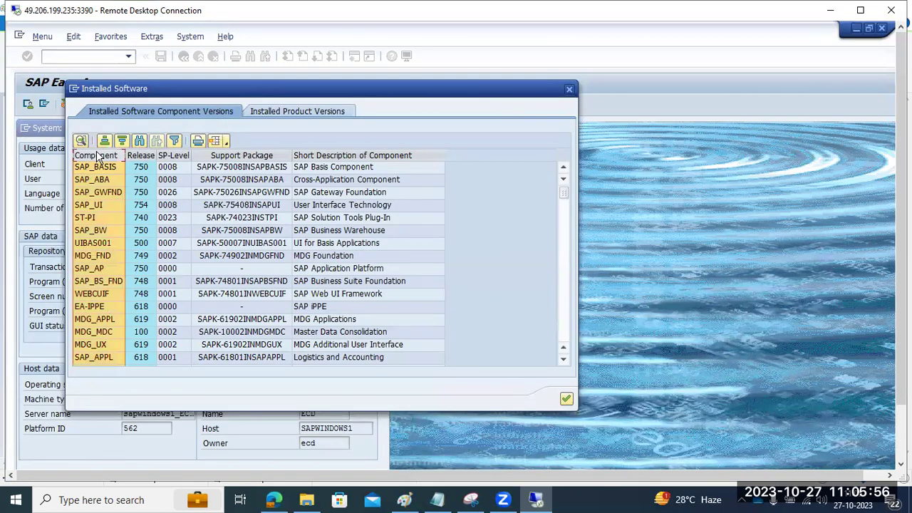
left_click(139, 155)
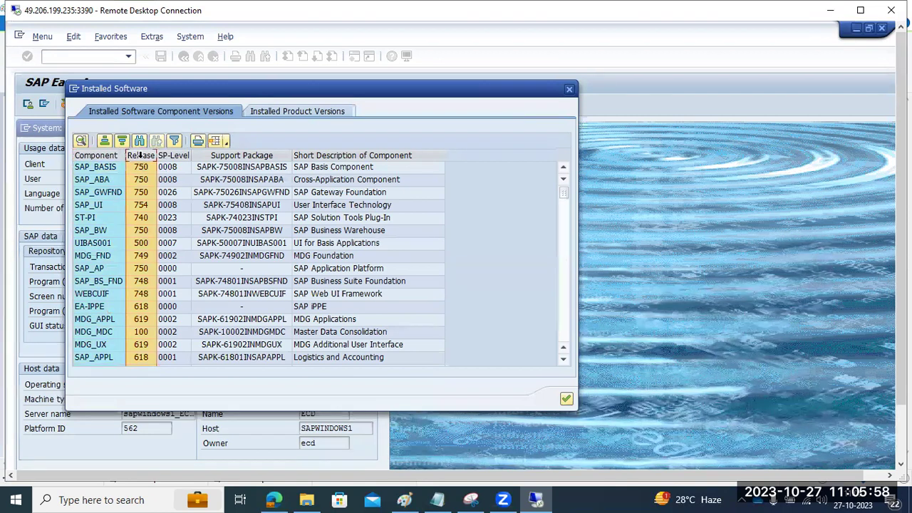
left_click(125, 167)
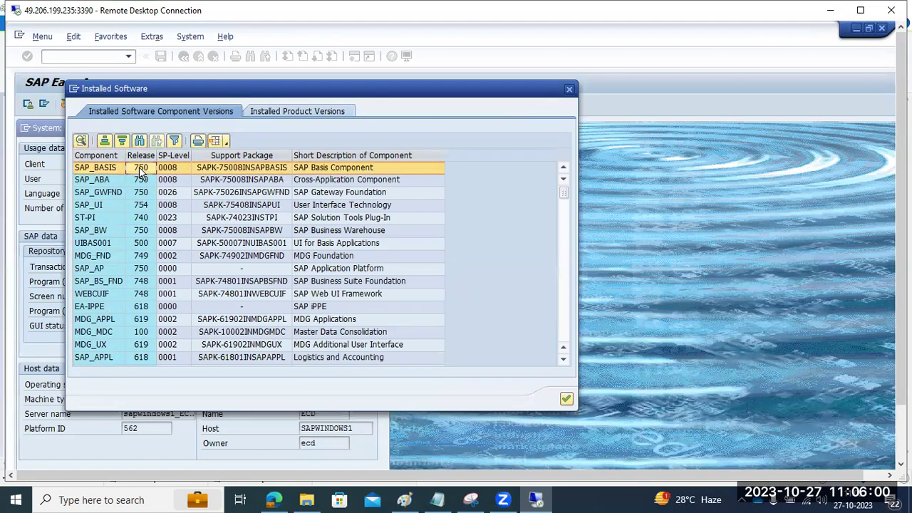
left_click(170, 168)
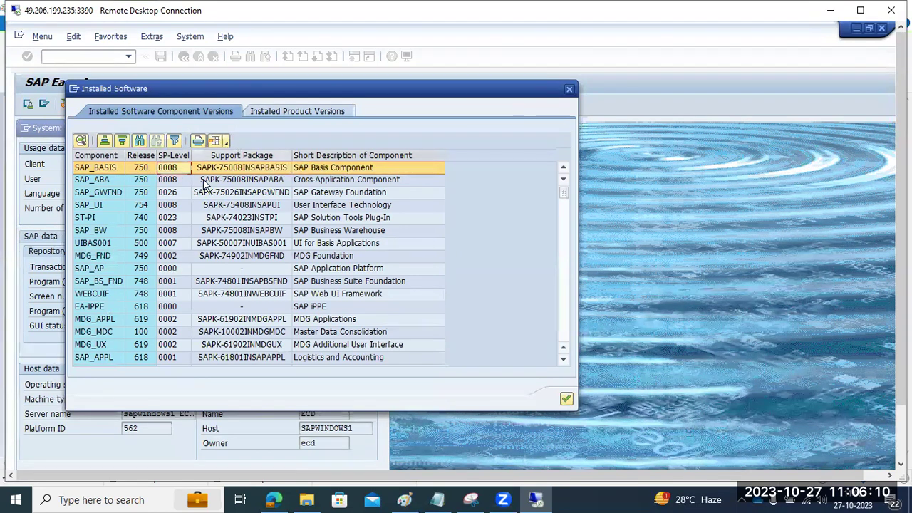
left_click(89, 169)
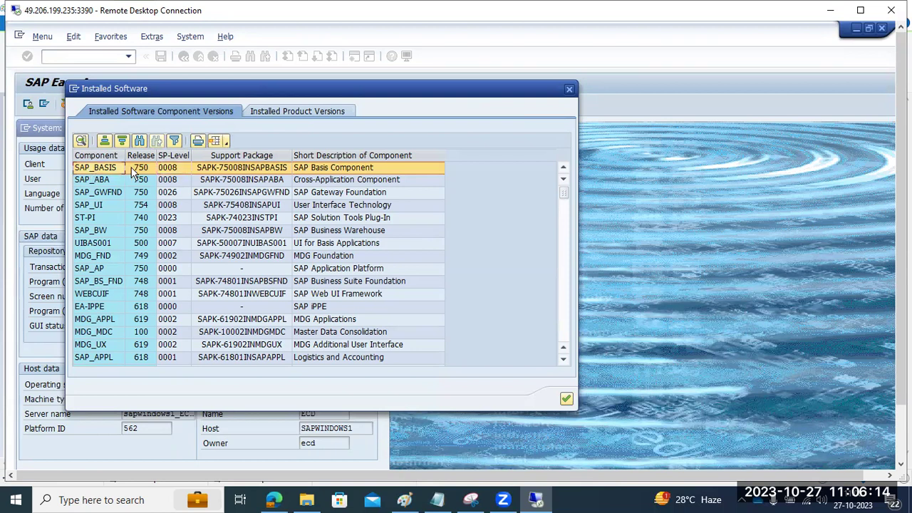
left_click(170, 168)
Compare the SAP_UI, SAP_ABA, SAP_BW and SAP_HR component rows and levels
left_click(149, 207)
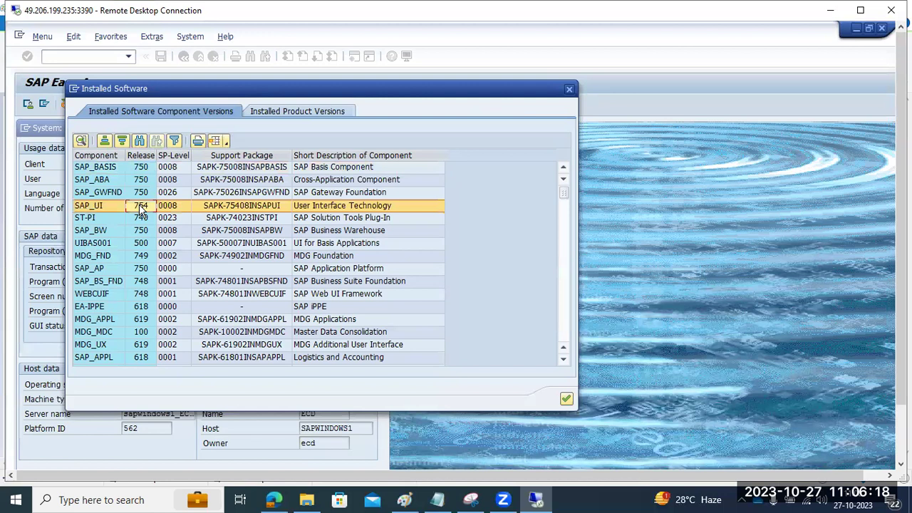
left_click(173, 206)
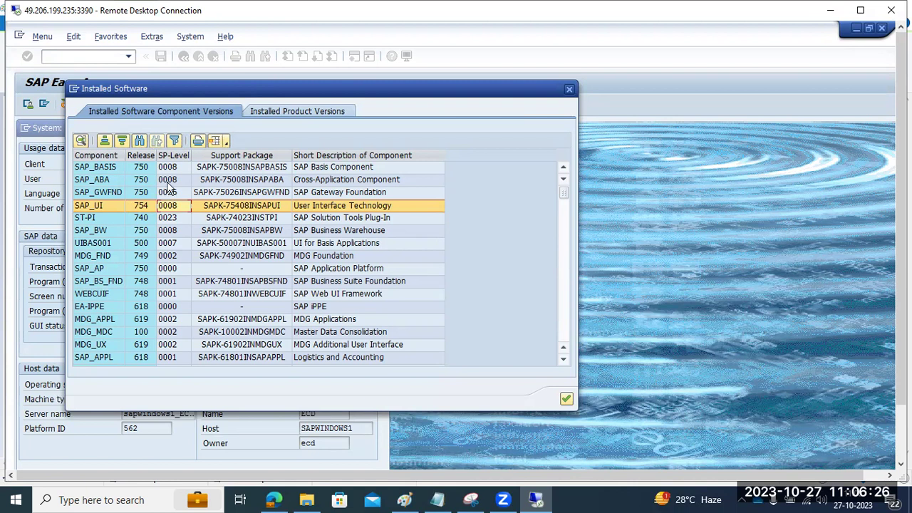
left_click(171, 180)
left_click(165, 230)
scroll(161, 292, "down", 3)
scroll(162, 292, "down", 1)
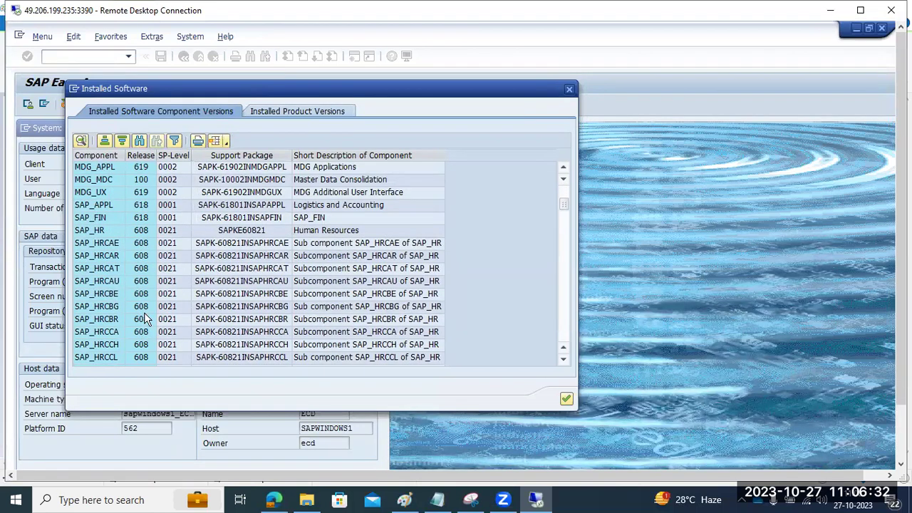
left_click(174, 231)
scroll(175, 244, "up", 4)
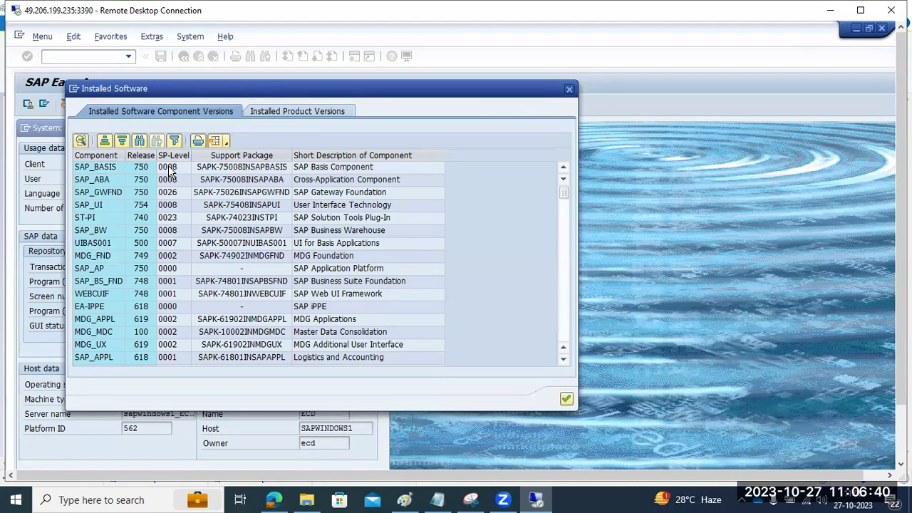
Switch to the Paint notes and append a dash after PATCHING
left_click(434, 498)
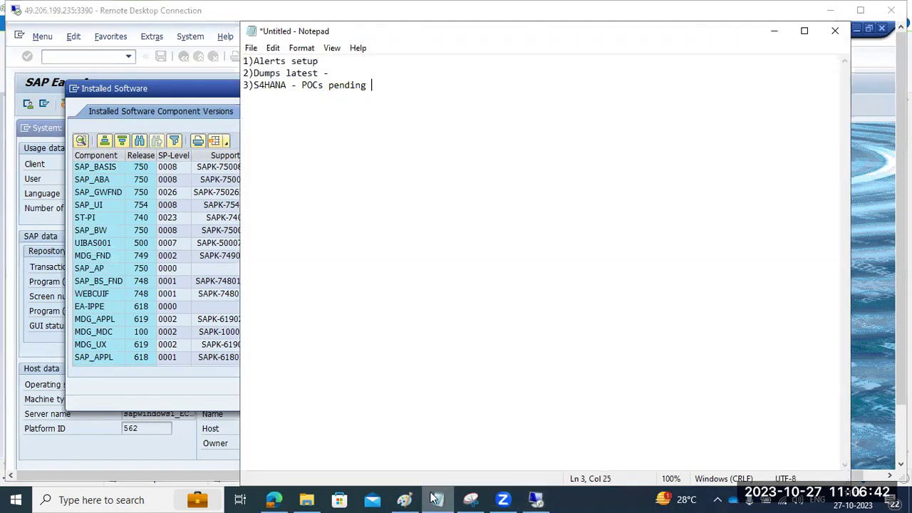
left_click(434, 499)
left_click(404, 499)
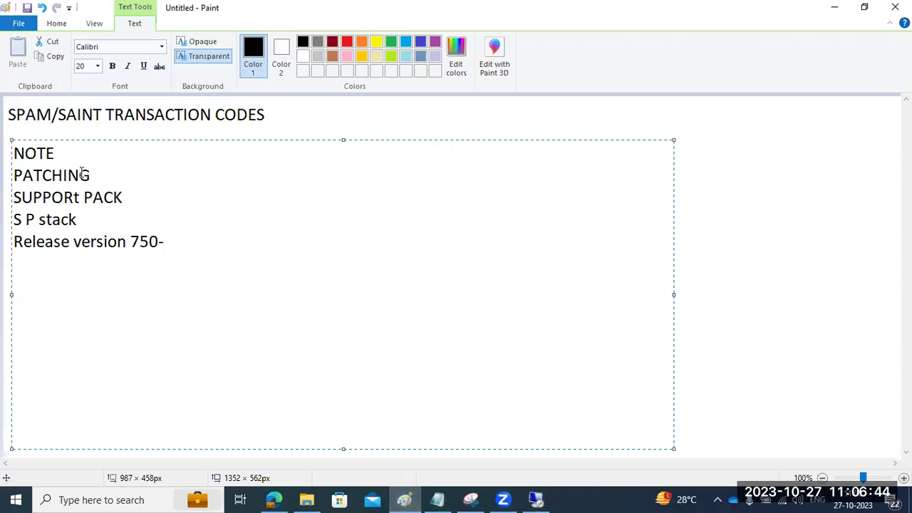
left_click(113, 174)
type("-")
left_click_drag(110, 175, 33, 177)
Move the caret through the SUPPORt PACK, S P stack, Release and PATCHING lines
left_click(144, 195)
left_click_drag(143, 195, 32, 219)
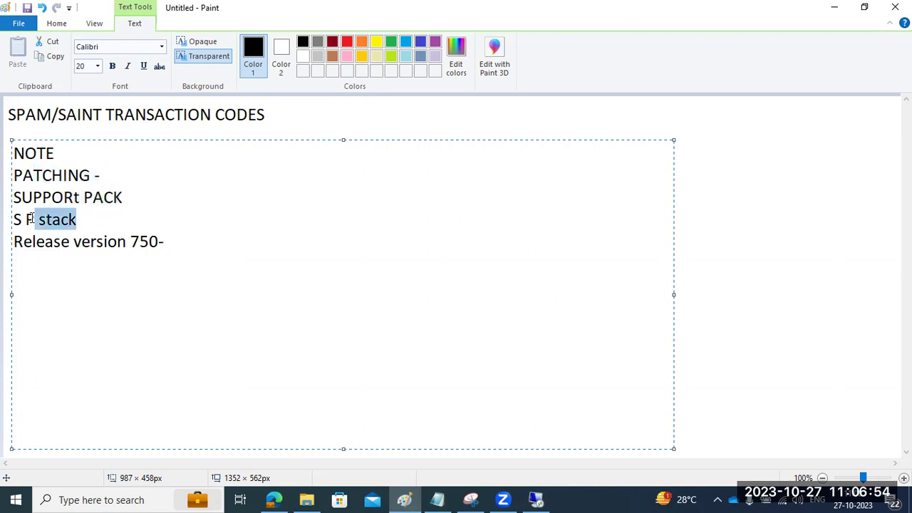
left_click(80, 220)
mouse_move(176, 243)
left_mouse_down()
mouse_move(10, 242)
mouse_move(171, 248)
left_mouse_up()
left_click(82, 220)
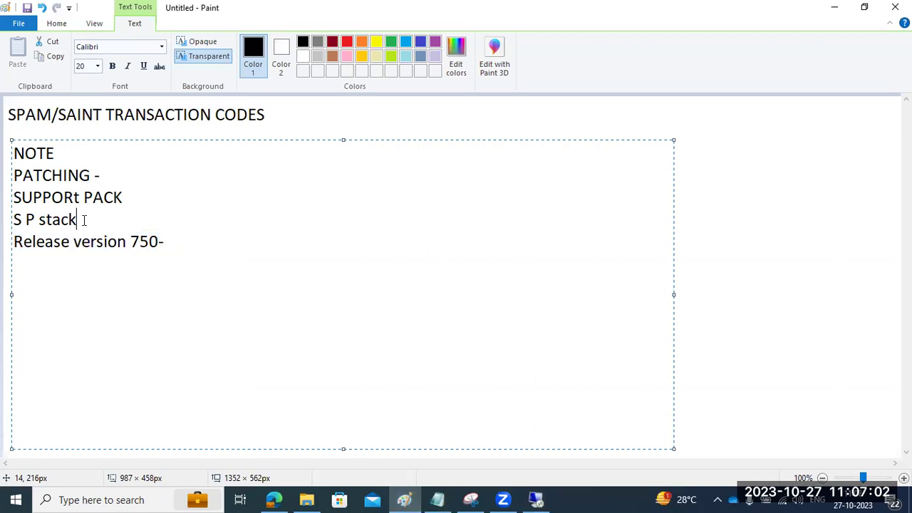
left_click_drag(103, 175, 64, 175)
Extend the NOTE line to read '-small bug fixes,correction'
left_click(75, 148)
type("-small  bug fixes,correction f")
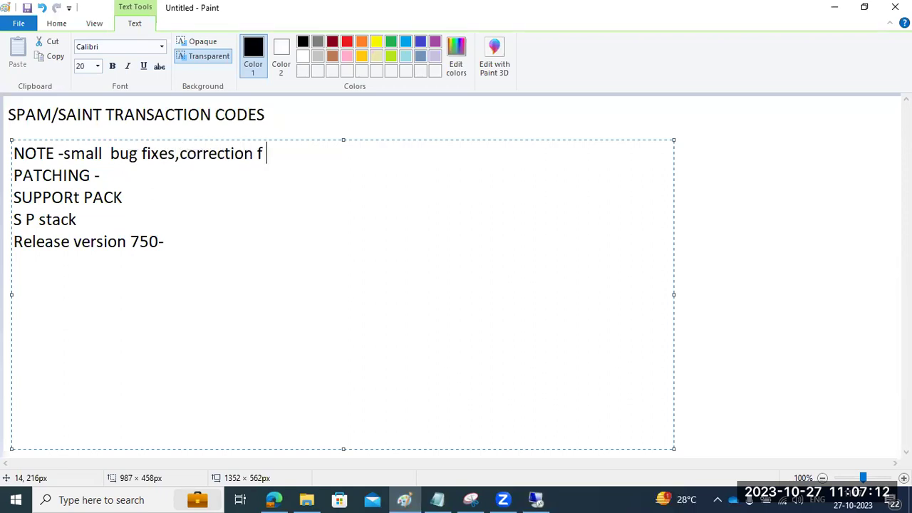
key("BackSpace")
left_click(111, 174)
left_click(536, 500)
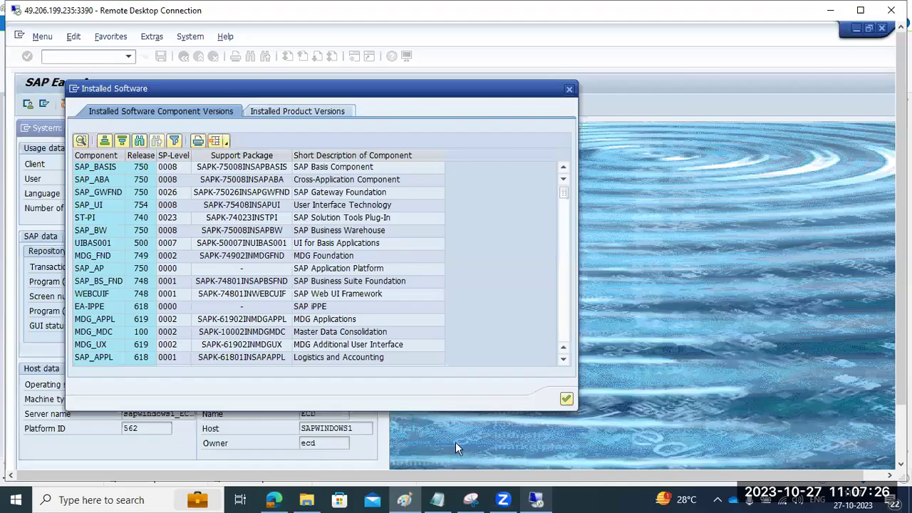
left_click(92, 170)
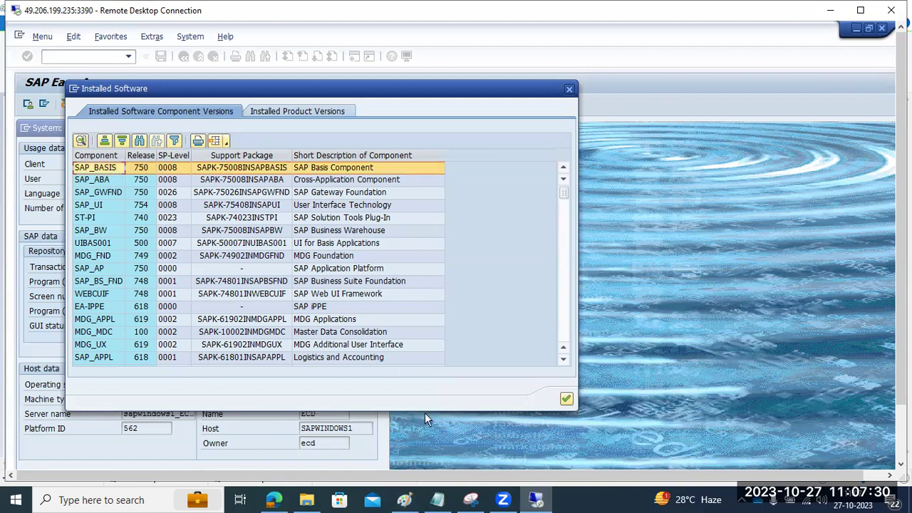
left_click(404, 500)
left_click_drag(45, 153, 84, 200)
left_click(66, 176)
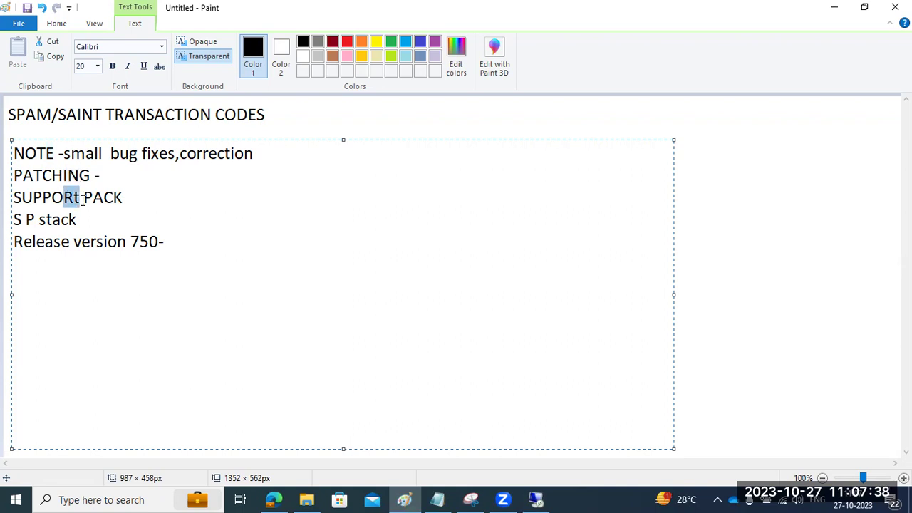
Select and delete the five note lines under the title, then return to SAP GUI
left_click_drag(181, 235, 6, 158)
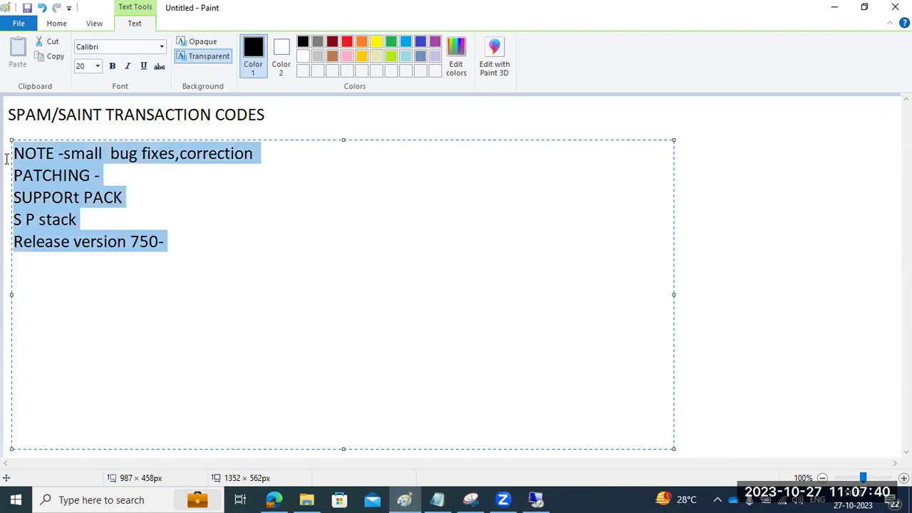
key("Delete")
left_click(536, 499)
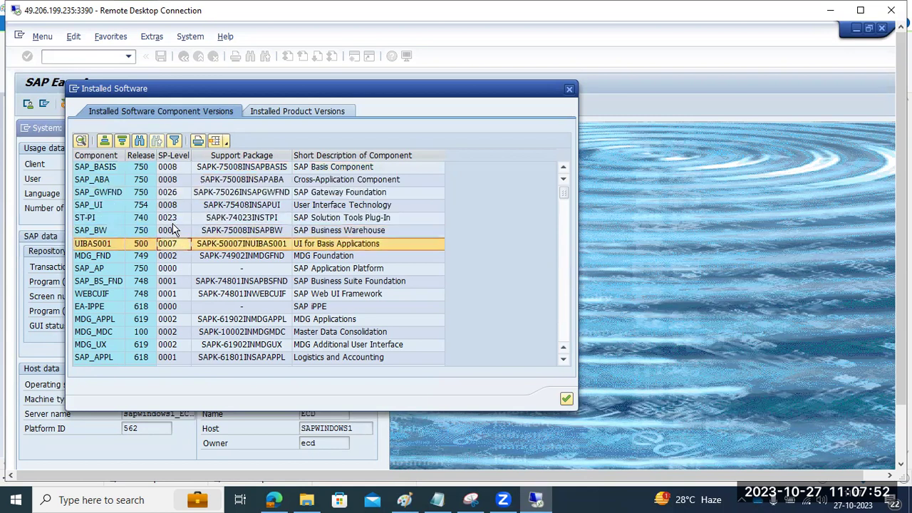
left_click(172, 157)
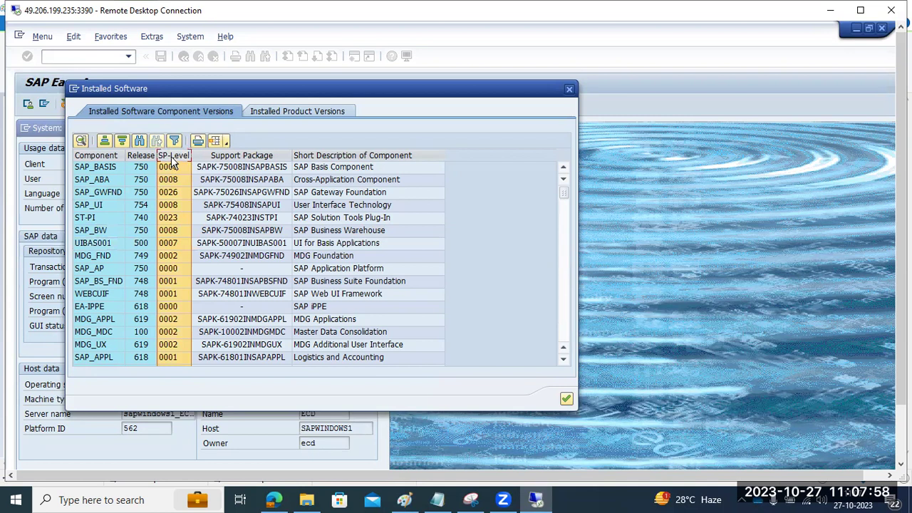
left_click(160, 172)
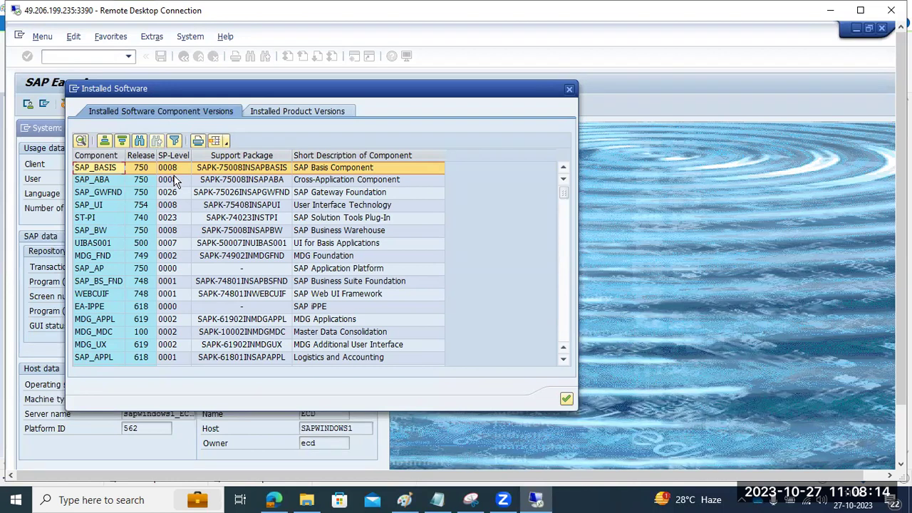
left_click(502, 499)
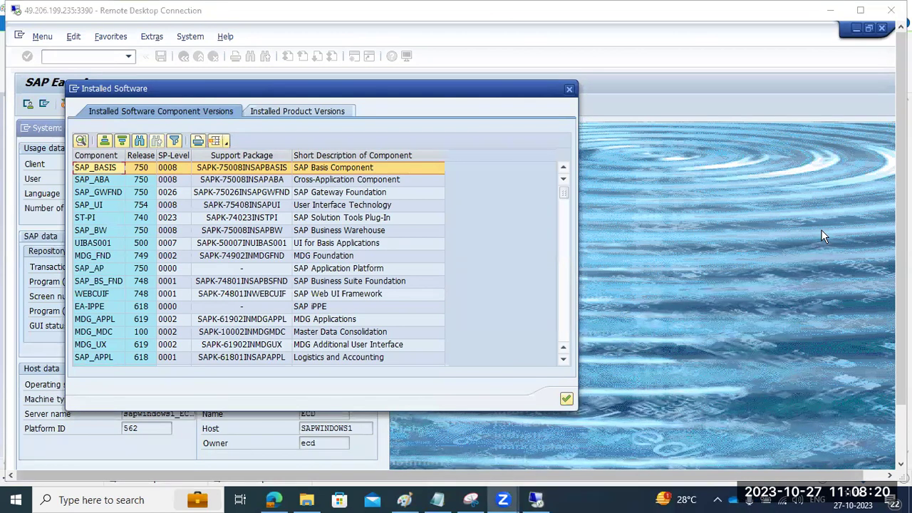
left_click(533, 490)
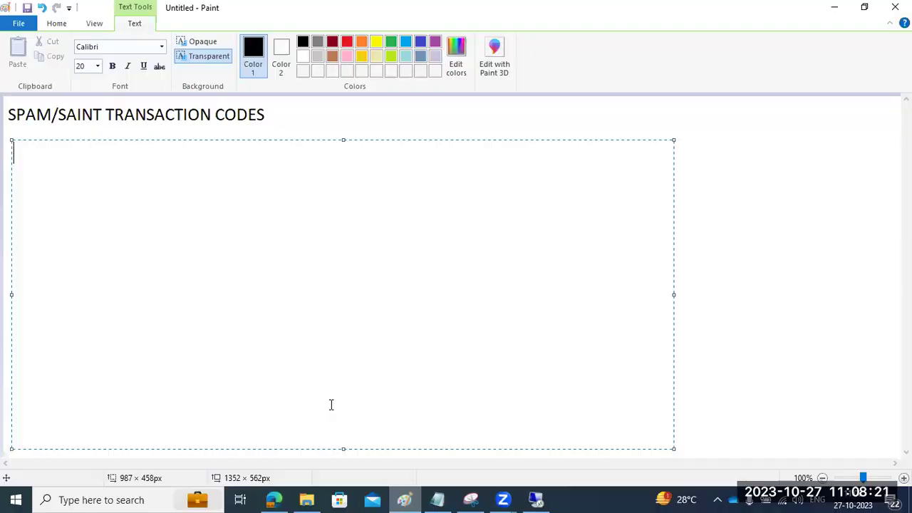
left_click(533, 490)
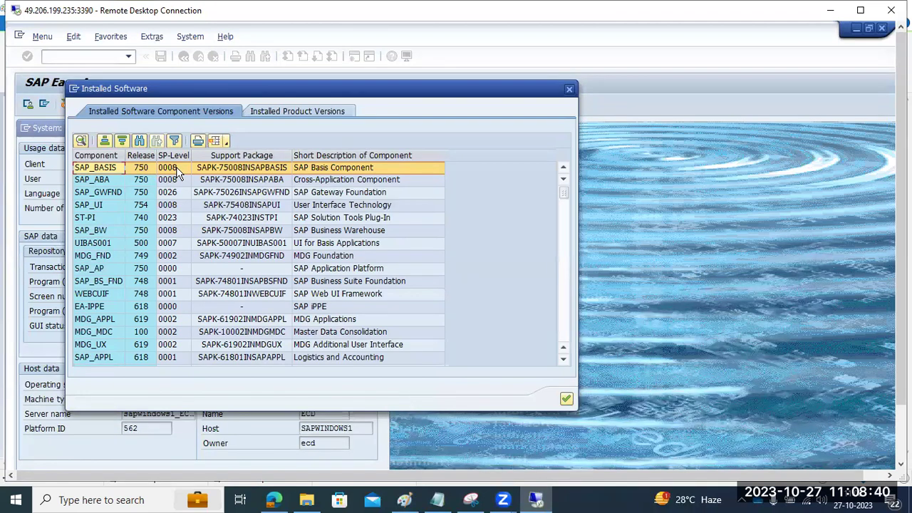
Reopen Installed Software to compare Release and SP-Level columns, then close it and System Status
left_click(572, 89)
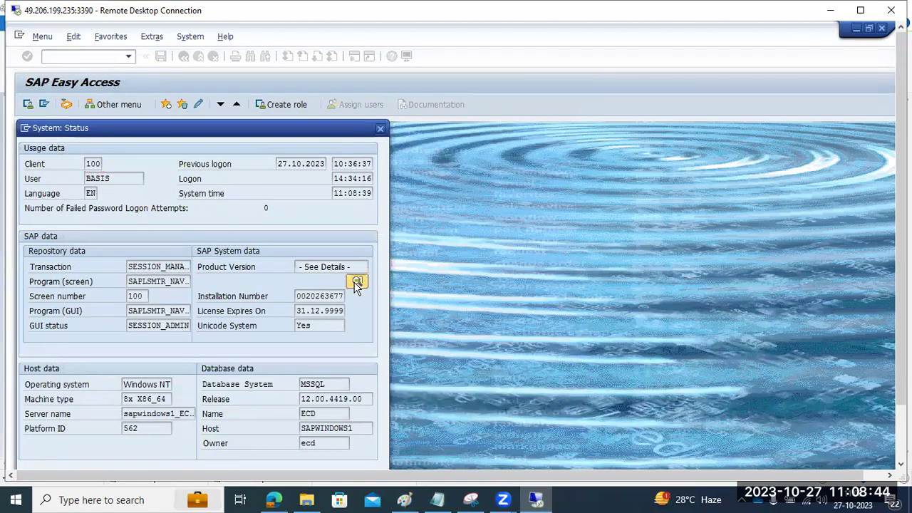
left_click(357, 283)
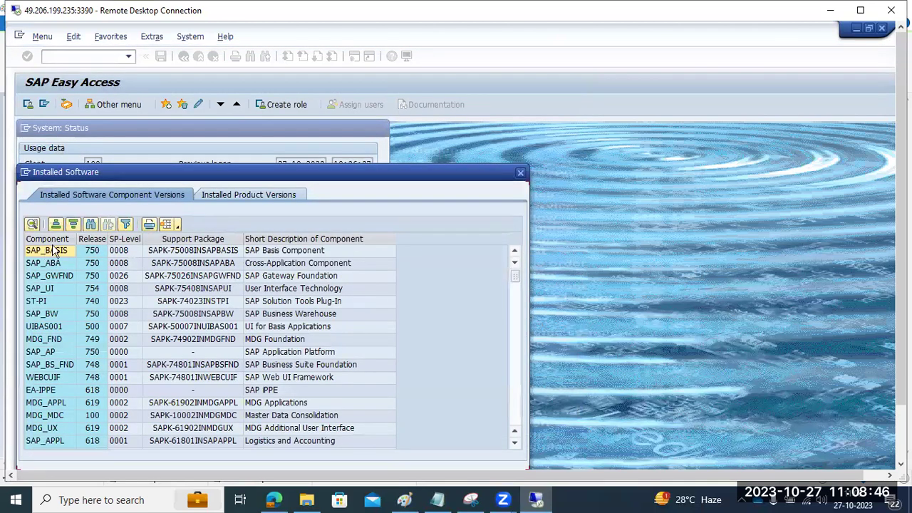
left_click(112, 237)
left_click(92, 237)
left_click(133, 237)
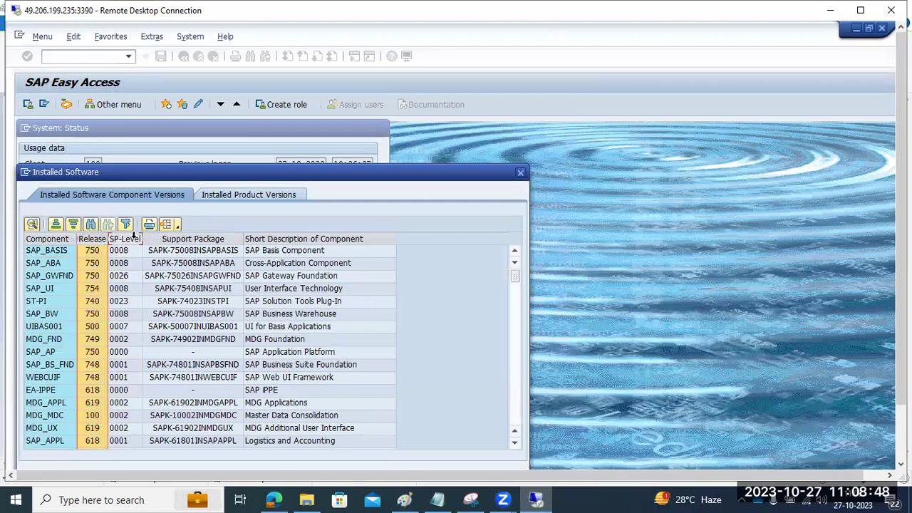
left_click(521, 175)
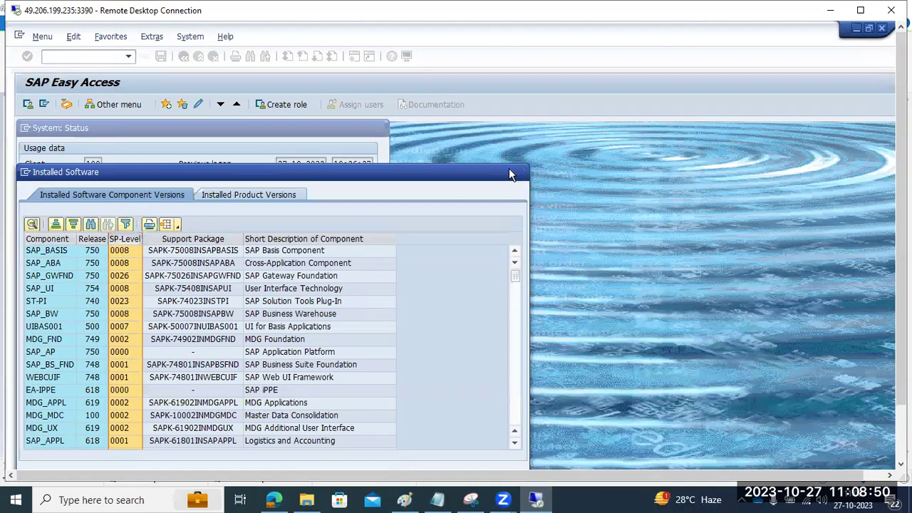
left_click(381, 129)
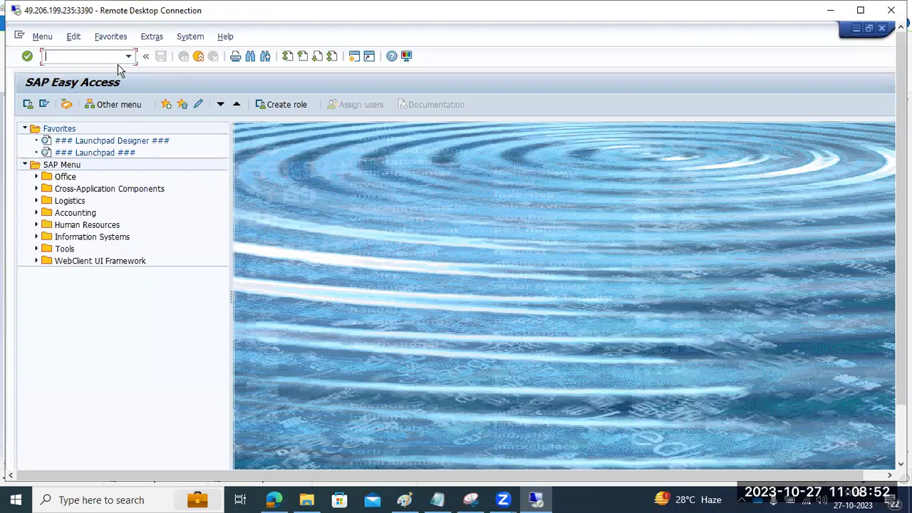
Open the Support Package Manager, go back, then open the Add-On Installation Tool
type("spro")
key("Return")
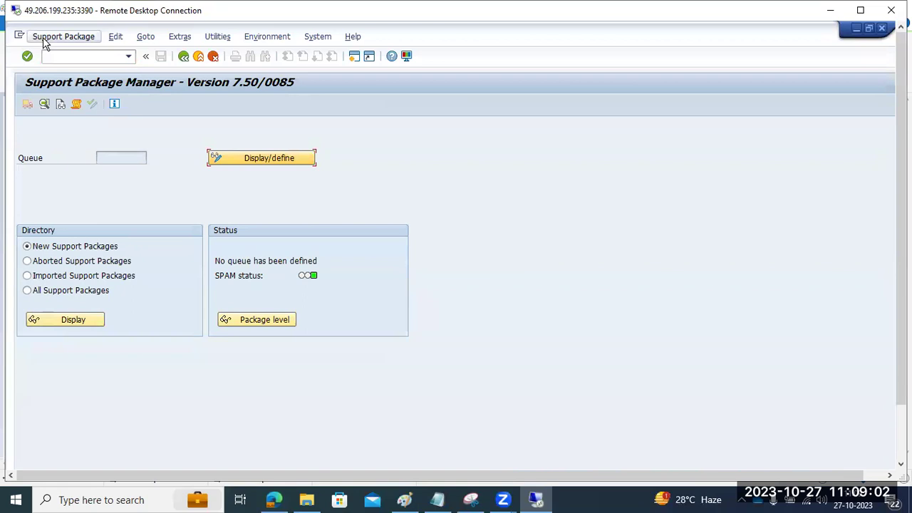
left_click(184, 57)
type("sa38")
key("Return")
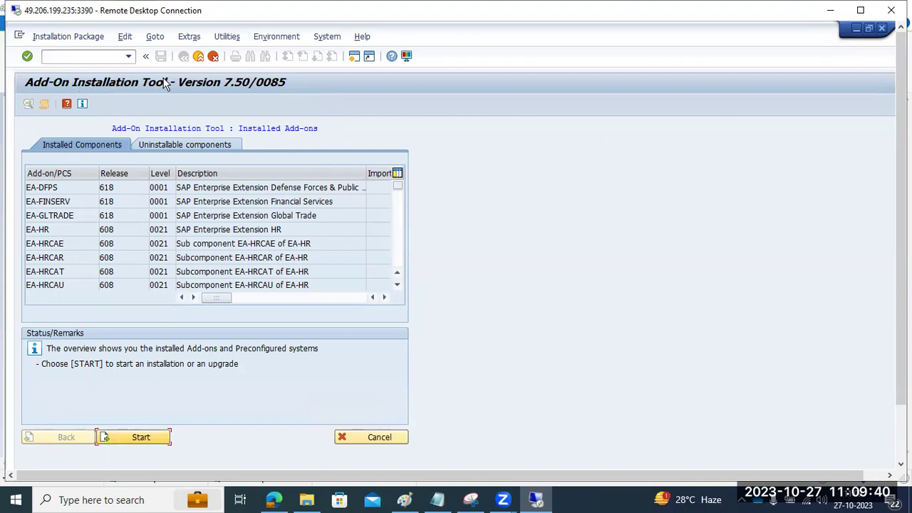
Start SAINT, see 'No Installation Packages are available', and exit to SAP Easy Access
left_click(118, 437)
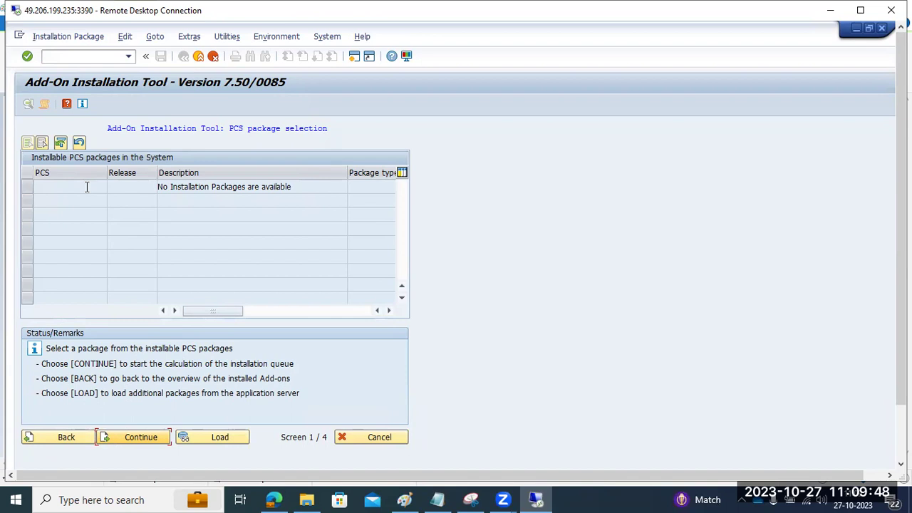
left_click(198, 57)
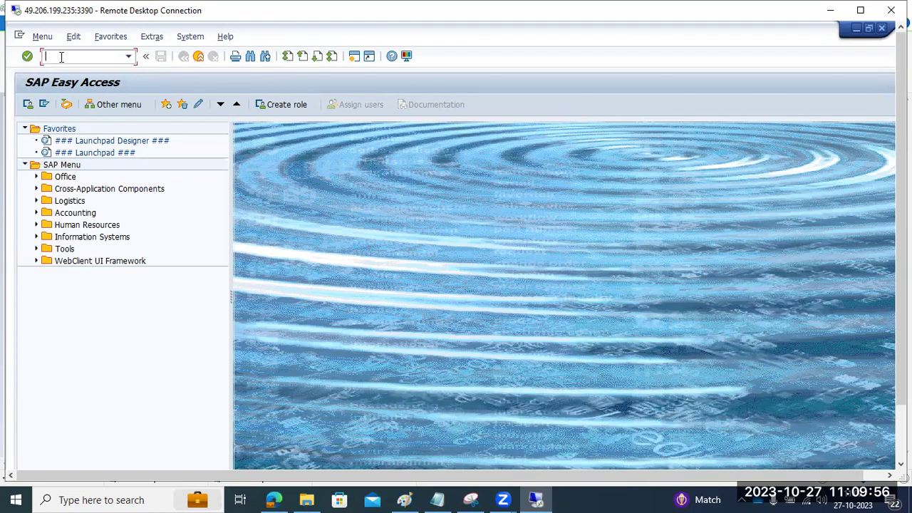
Run SPAM and open System Status product version details listing SAP_BASIS 750 at 0008
type("spam")
key("Return")
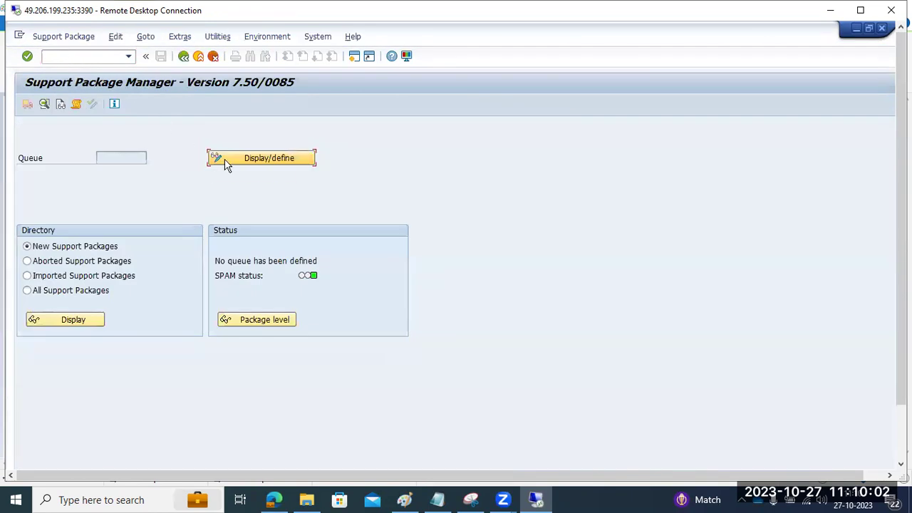
left_click(318, 36)
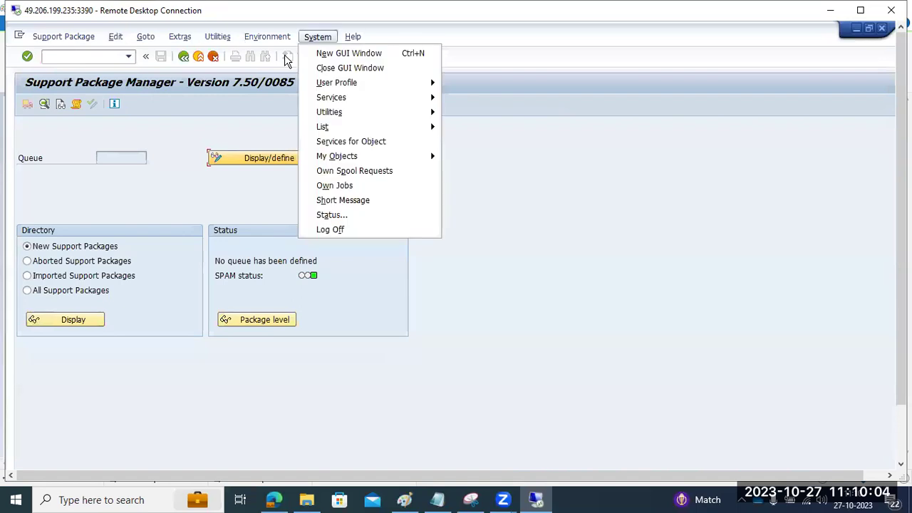
left_click(333, 215)
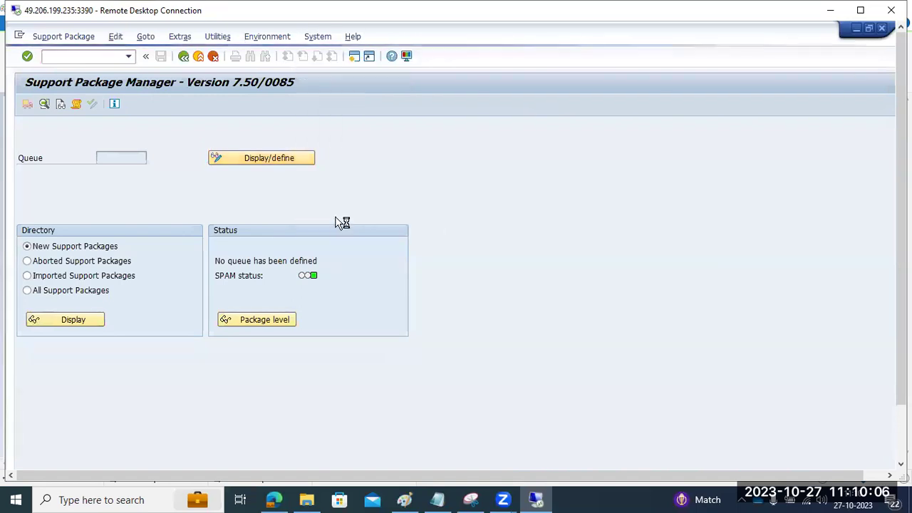
left_click(357, 282)
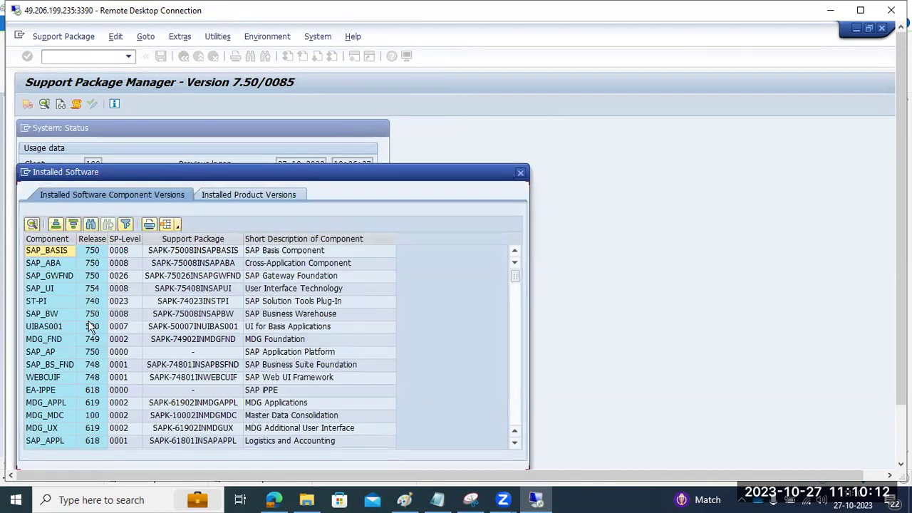
Review installed component levels: SAP_BS_FND 748 level 0001, SAP_BASIS, SAP_GWFND, SAP_UI, ST-PI, SAP_BW, MDG_APPL
left_click(121, 368)
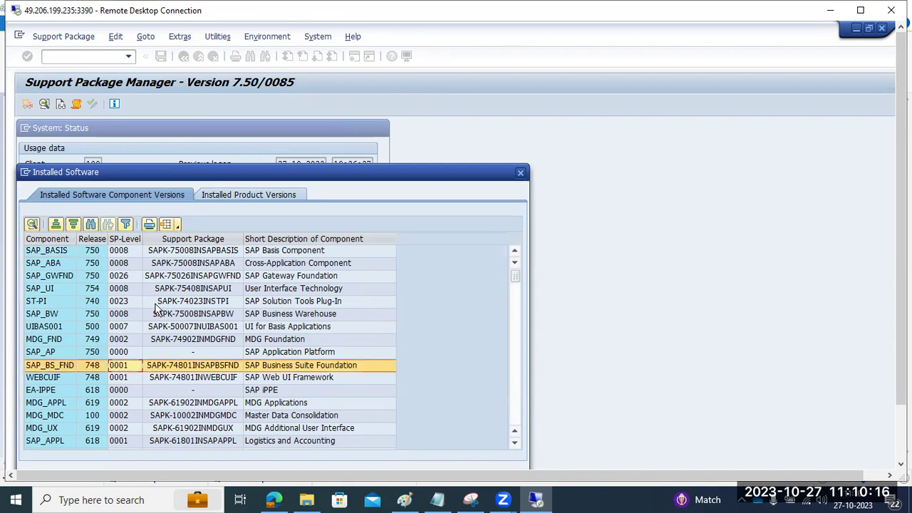
left_click(130, 252)
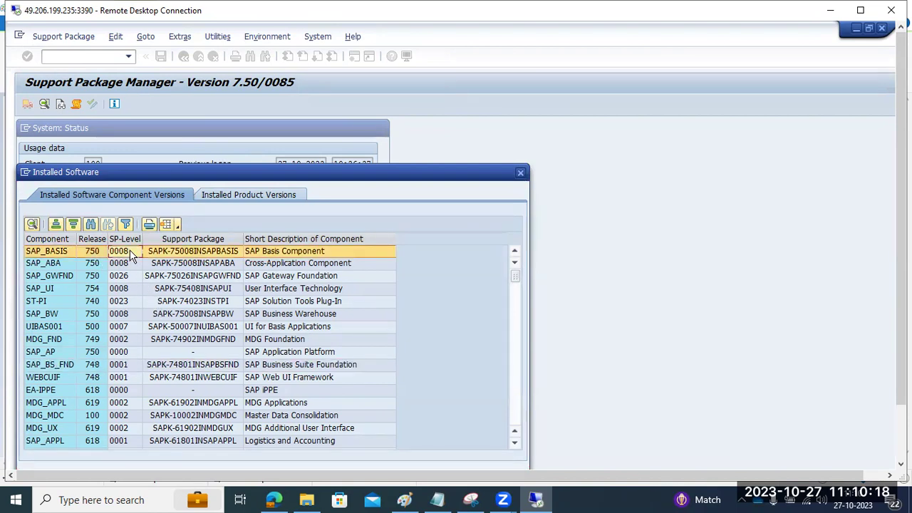
left_click(128, 278)
left_click(132, 288)
left_click(133, 301)
left_click(134, 314)
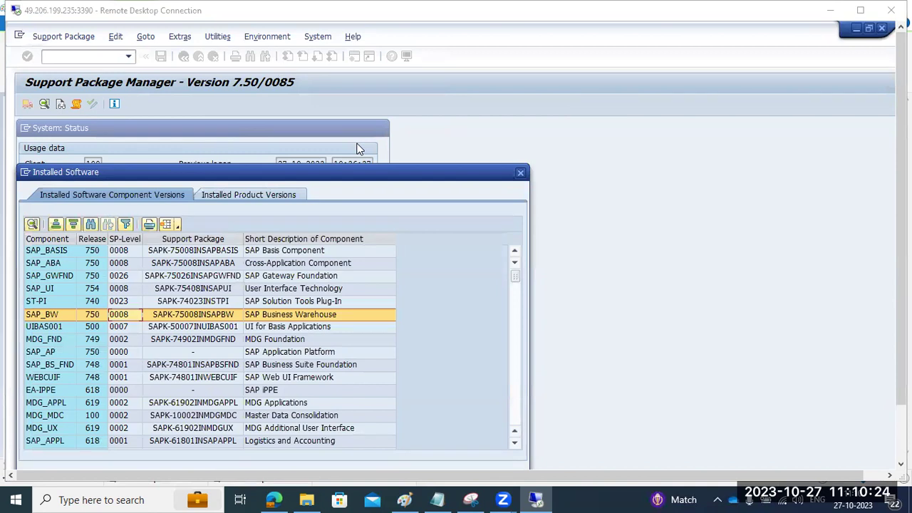
left_click(129, 403)
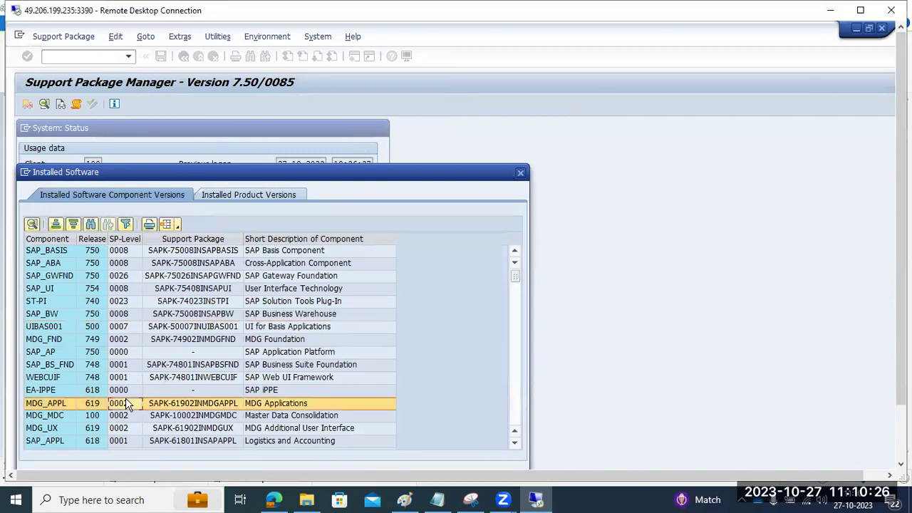
scroll(129, 403, "down", 20)
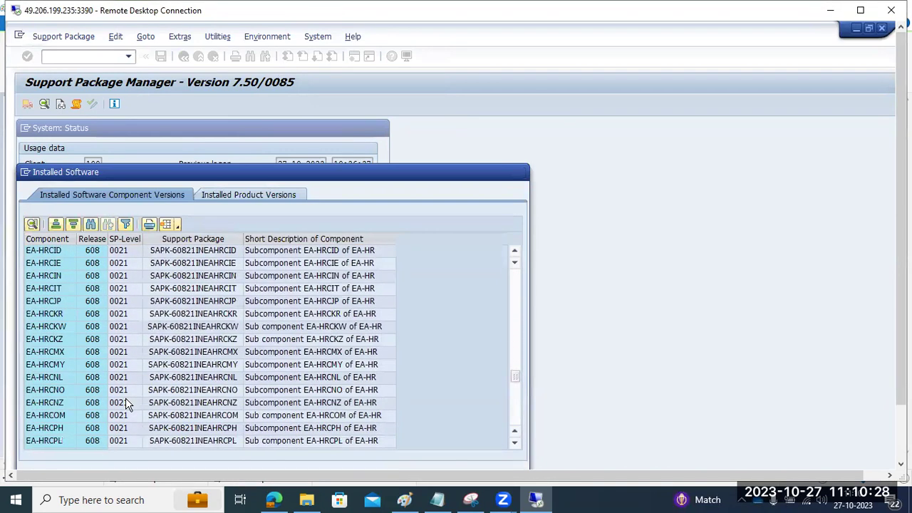
scroll(128, 404, "down", 6)
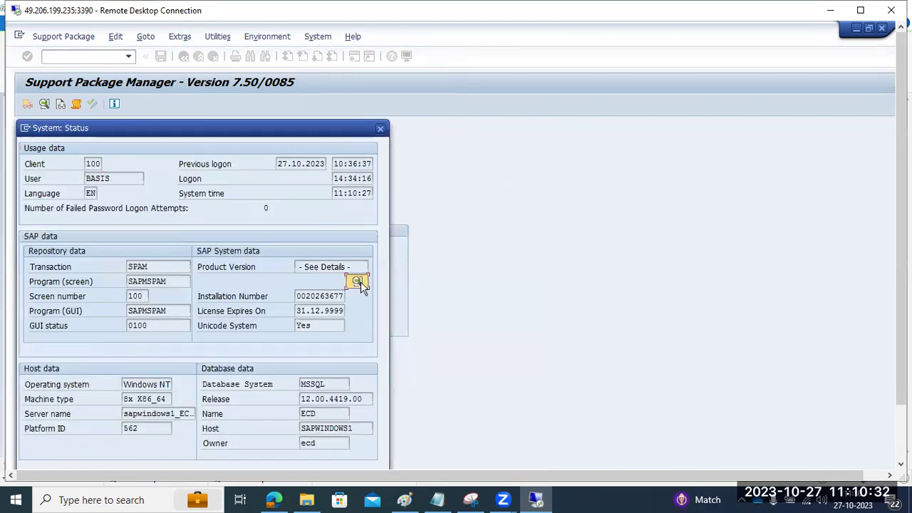
Recheck the Installed Software list at the EA-IPPE row, then close it and System: Status
left_click(357, 281)
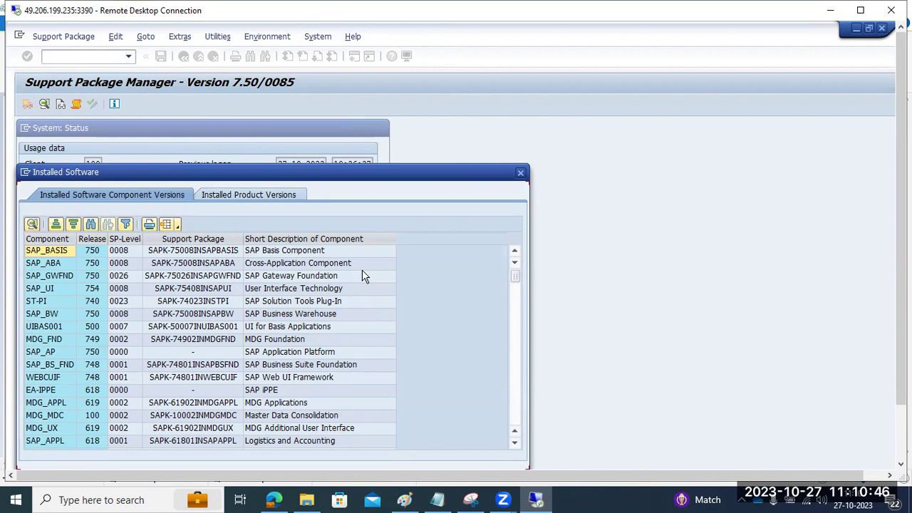
left_click(522, 172)
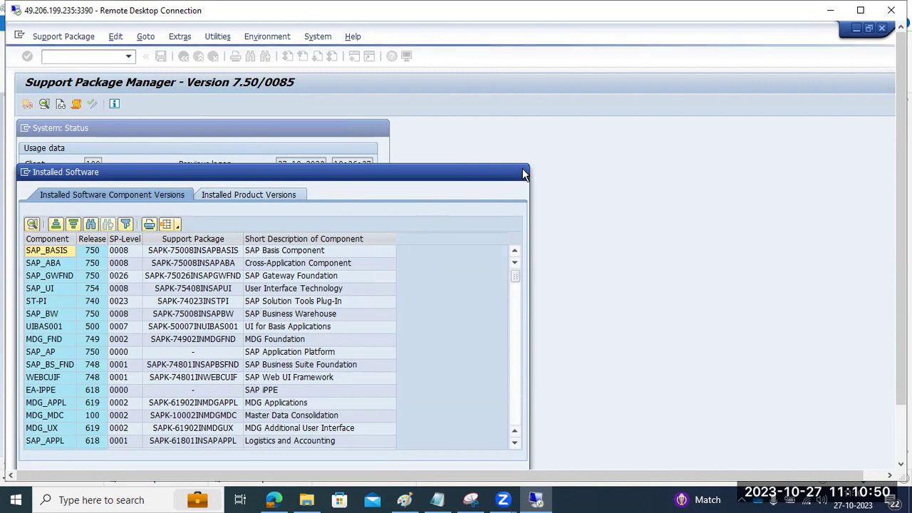
left_click(357, 283)
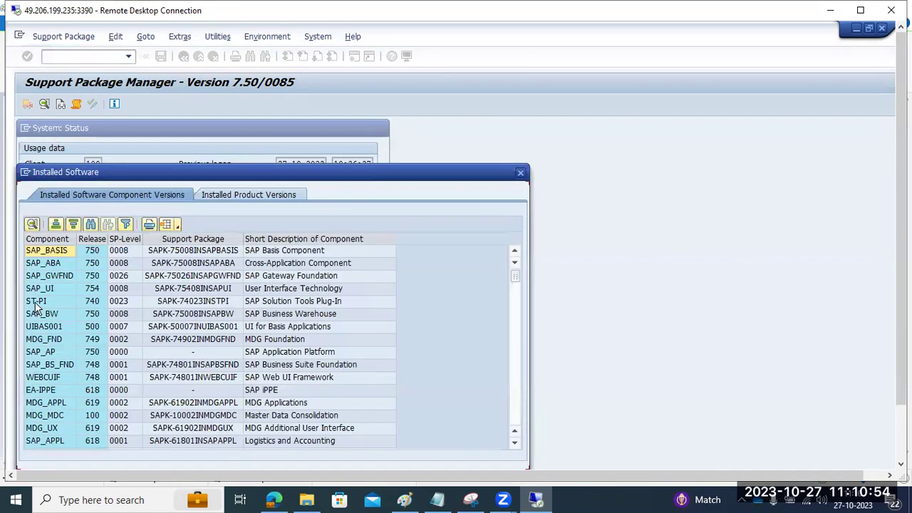
left_click(60, 390)
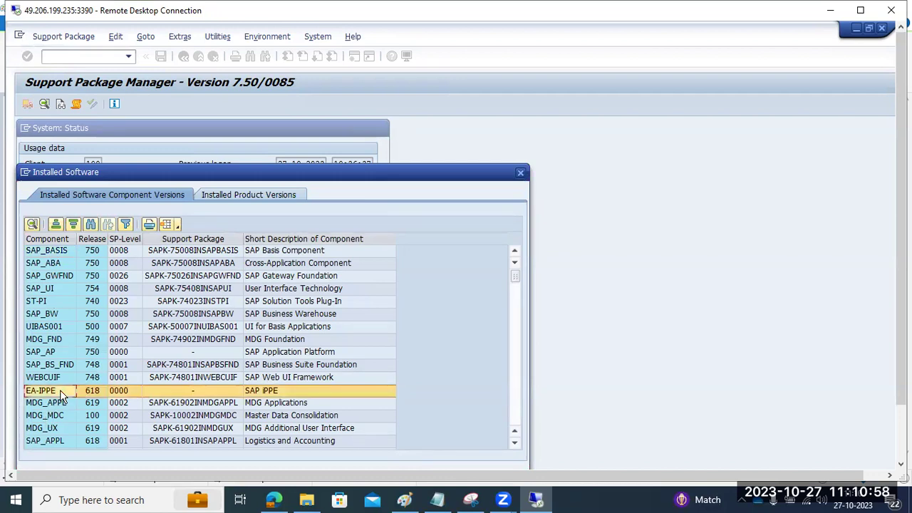
scroll(60, 390, "down", 5)
scroll(60, 395, "up", 4)
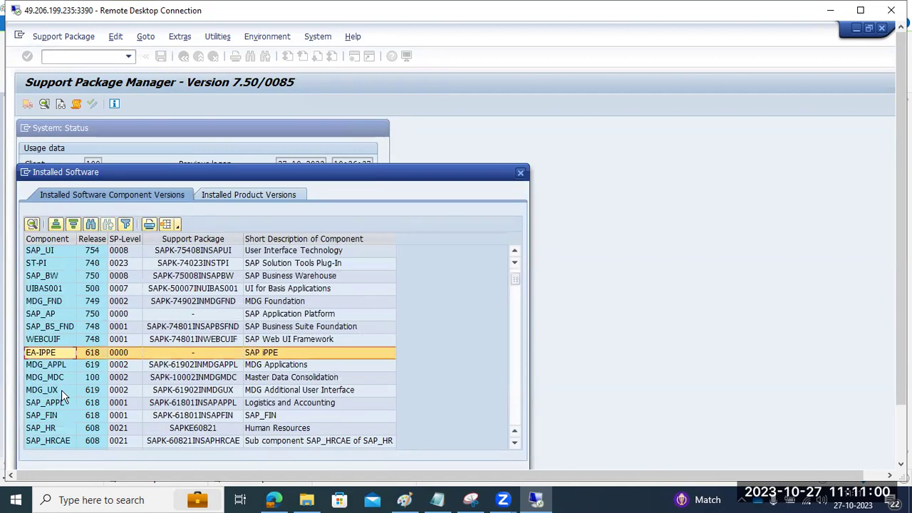
scroll(62, 389, "up", 1)
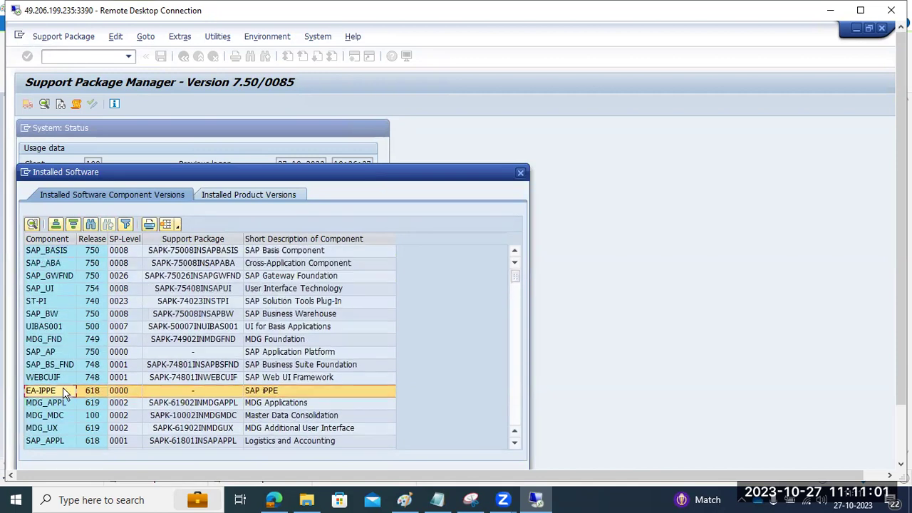
left_click(521, 175)
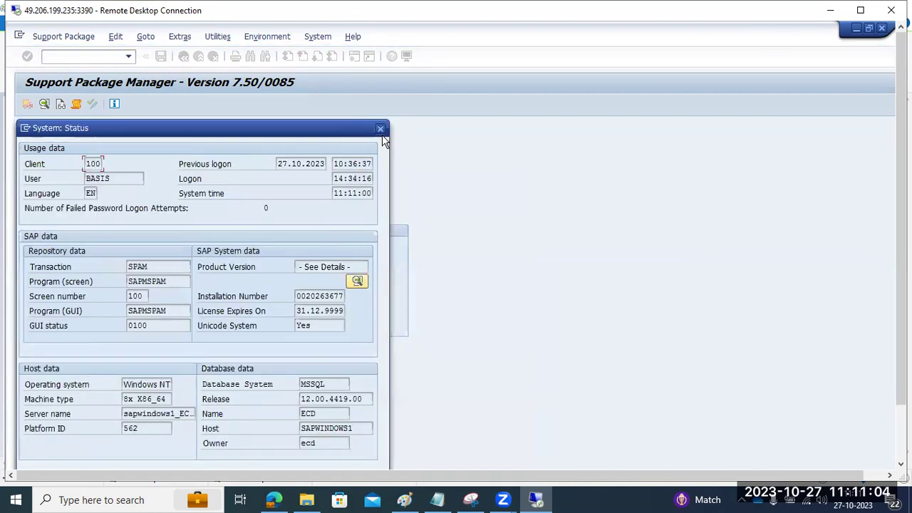
left_click(380, 129)
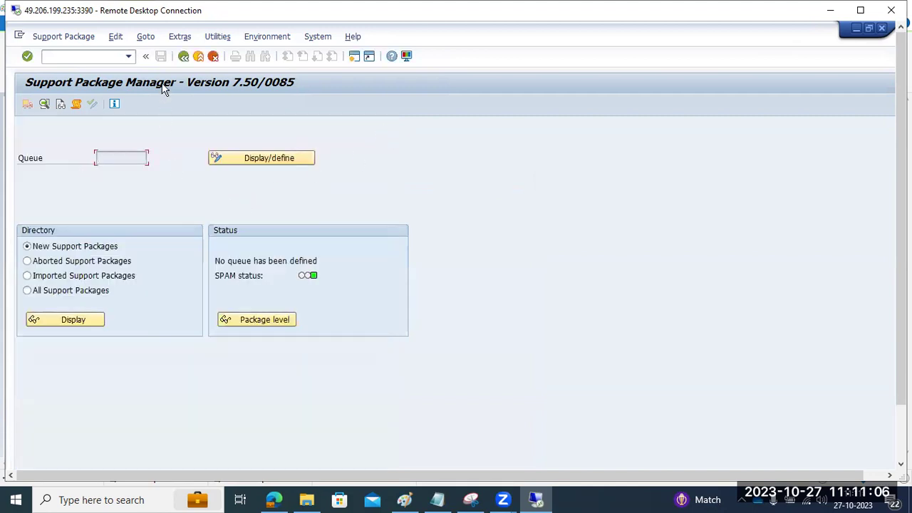
Go back, run SAINT and start it, find no installable PCS packages, then exit
left_click(183, 57)
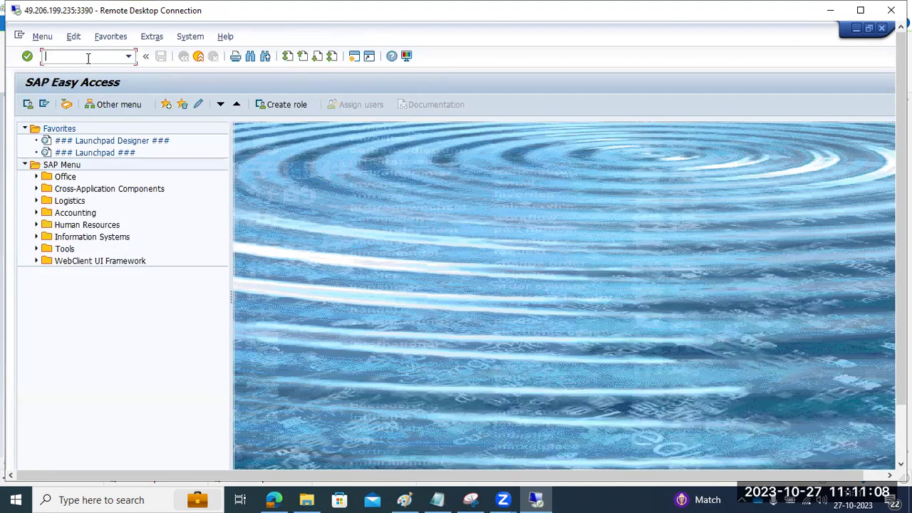
type("sain")
key("Return")
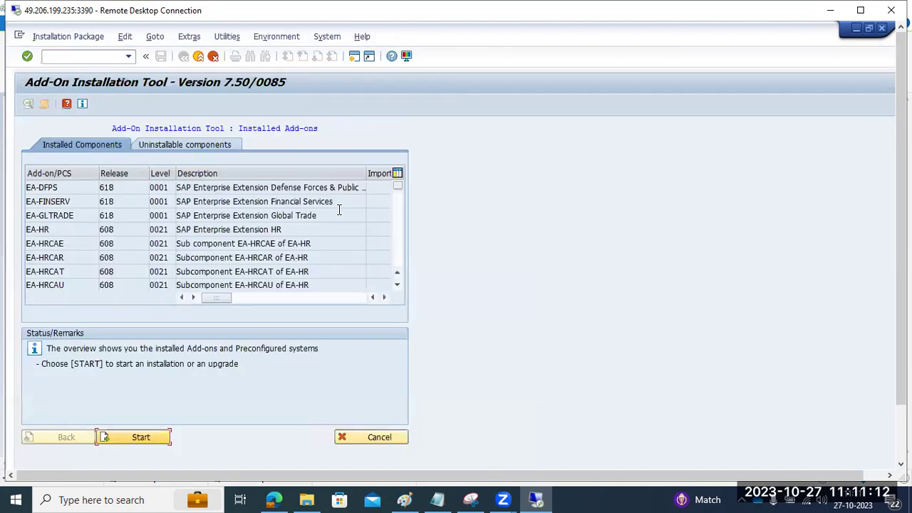
left_click(140, 438)
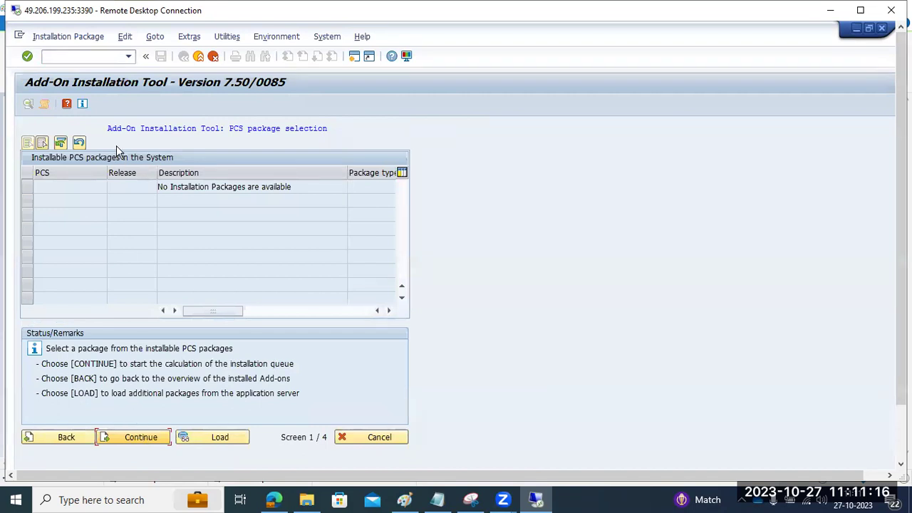
left_click(198, 56)
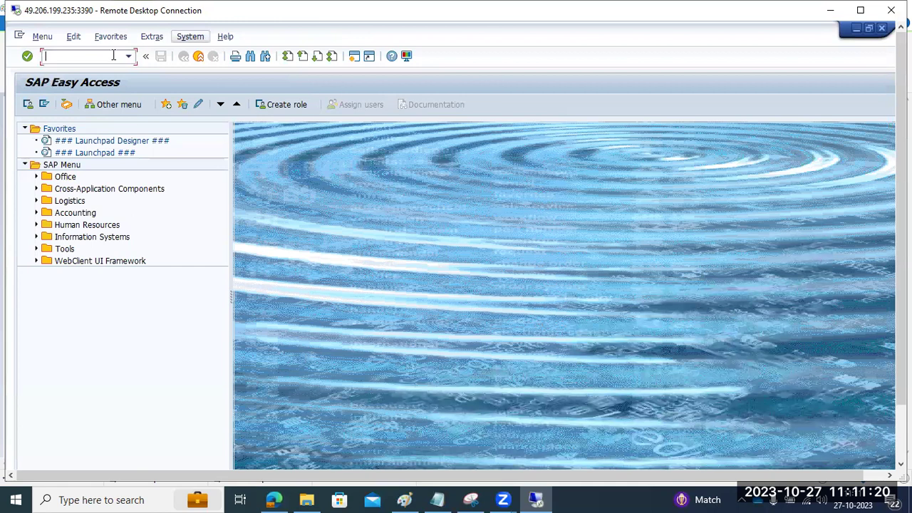
Open System: Status and show the Installed Product Versions of the installed software
left_click(190, 36)
left_click(203, 215)
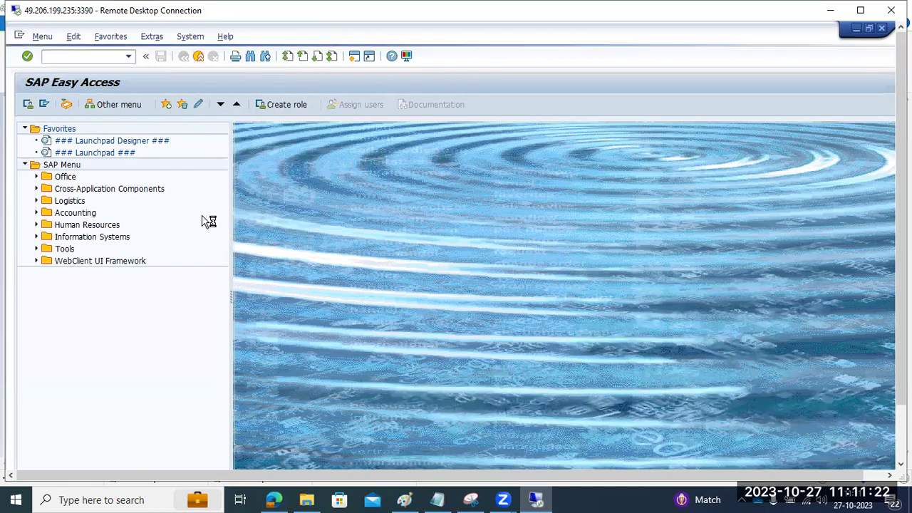
left_click(357, 281)
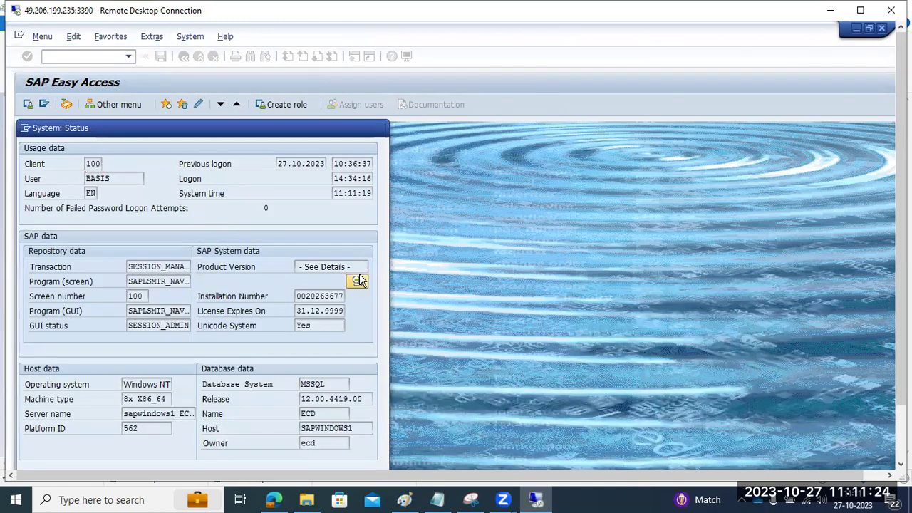
left_click(235, 196)
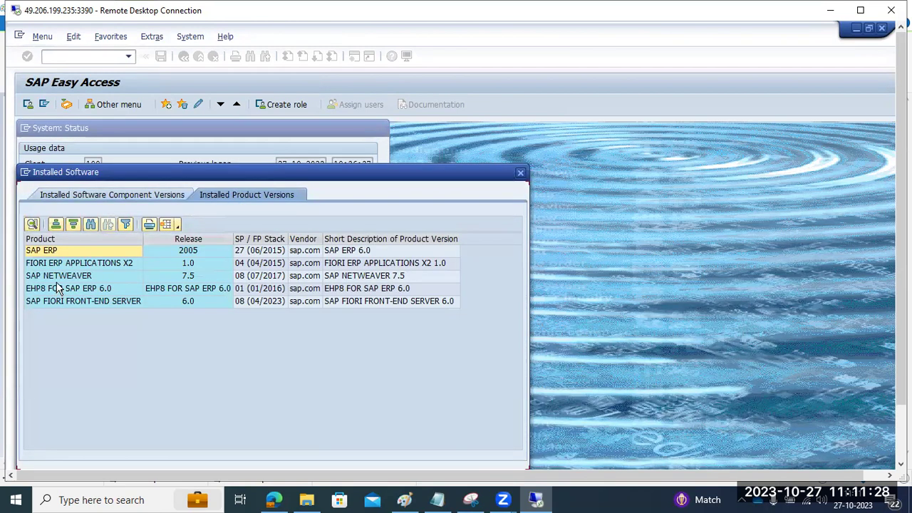
Review SAP NETWEAVER, EHP8 FOR SAP ERP 6.0, Fiori front-end and SAP ERP rows, then close both dialogs
left_click(59, 277)
left_click(64, 289)
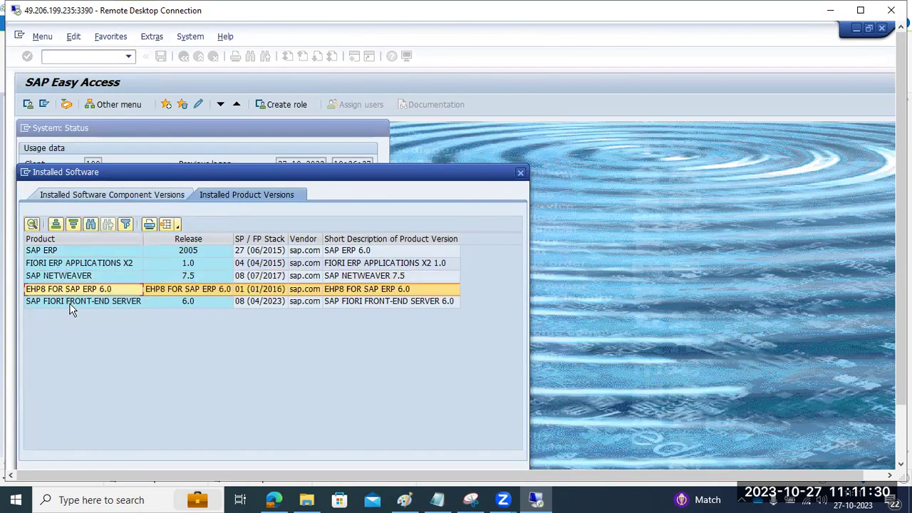
left_click(69, 303)
left_click(57, 265)
left_click(57, 242)
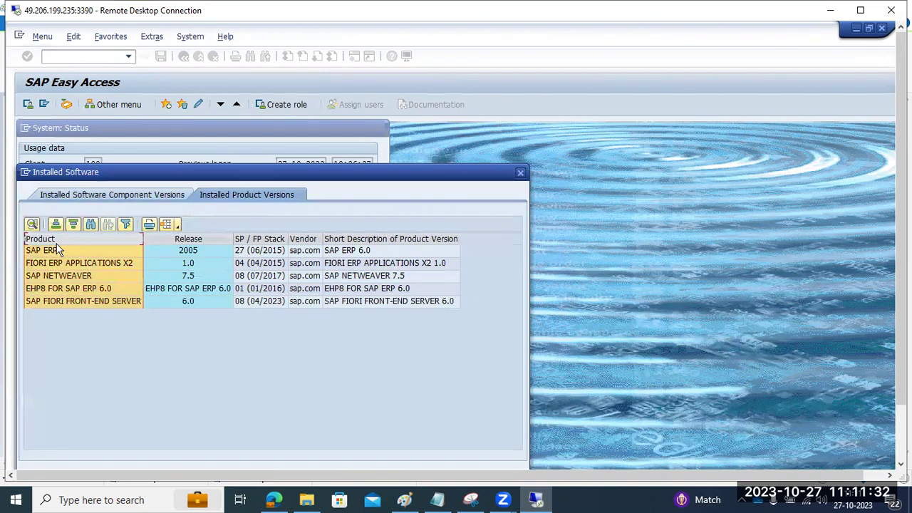
left_click(59, 250)
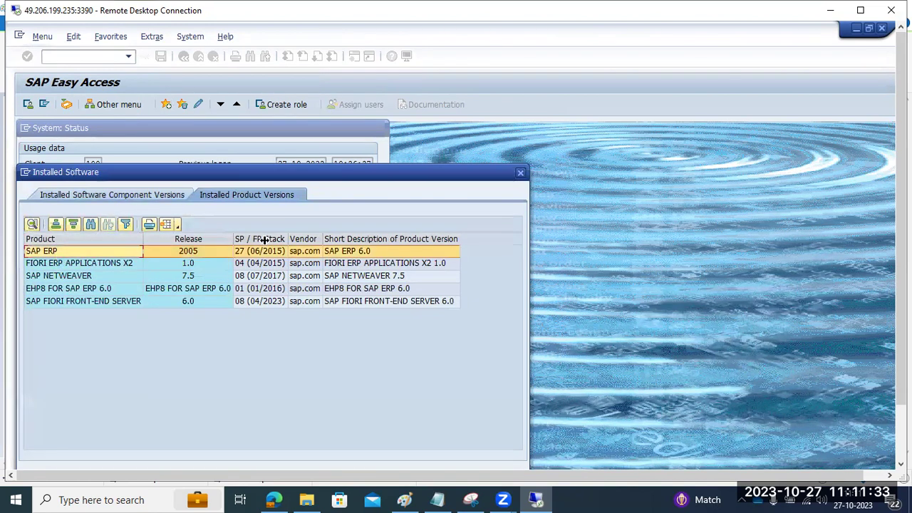
left_click(520, 173)
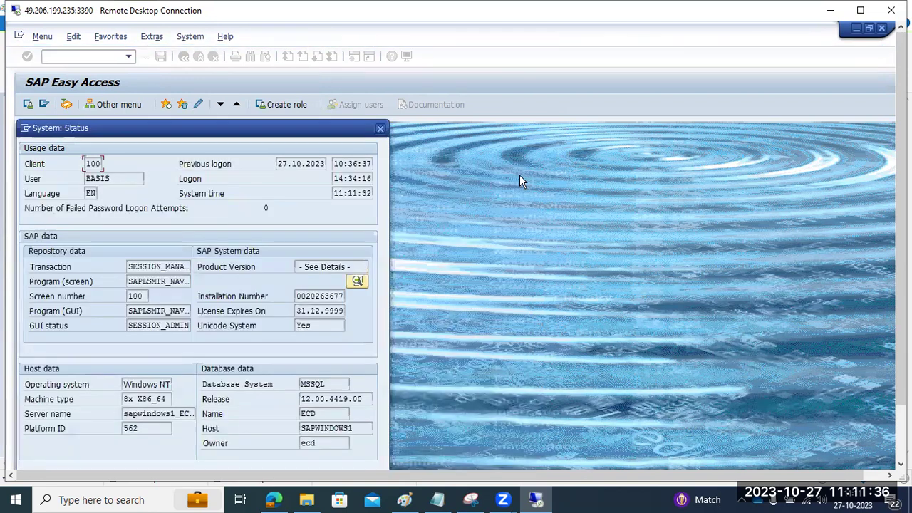
left_click(379, 128)
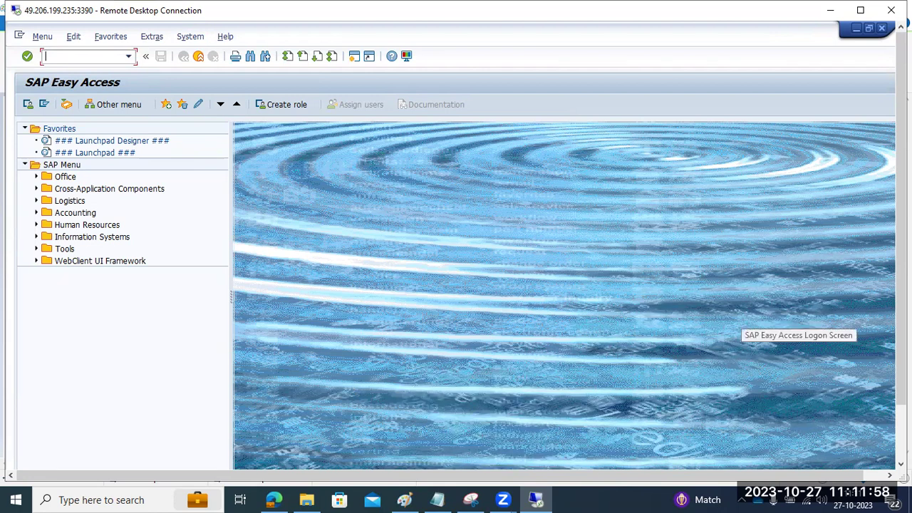
left_click_drag(901, 308, 901, 367)
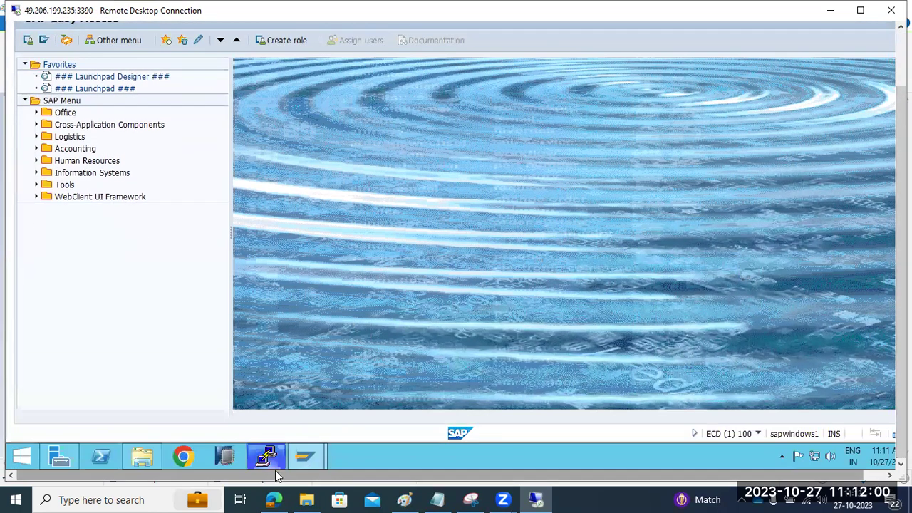
mouse_move(271, 499)
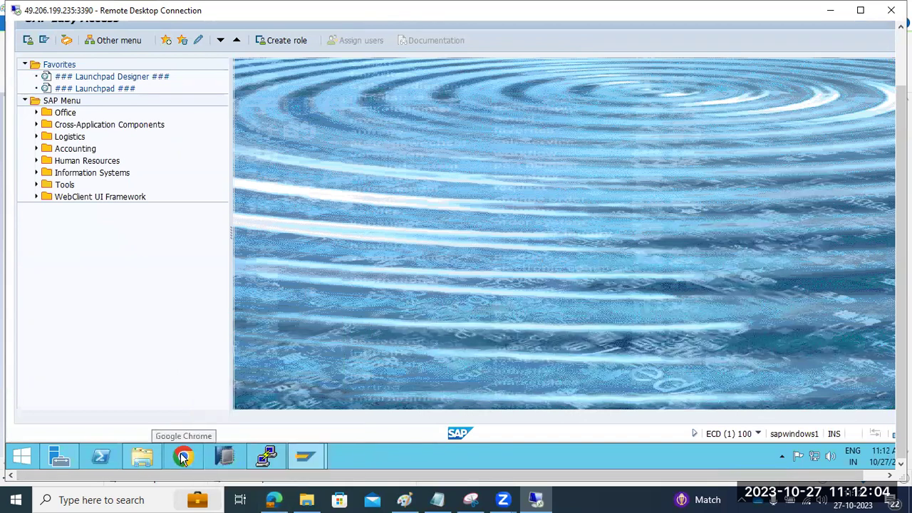
left_click(128, 460)
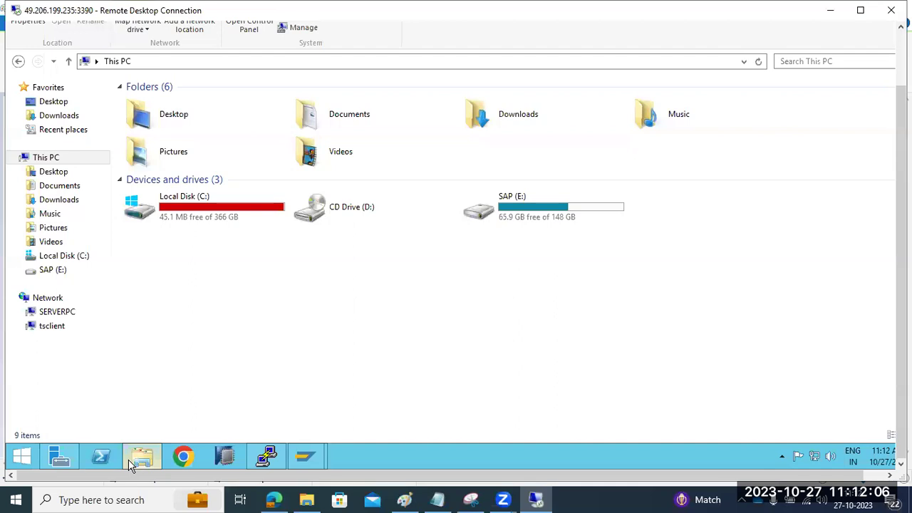
left_click(128, 460)
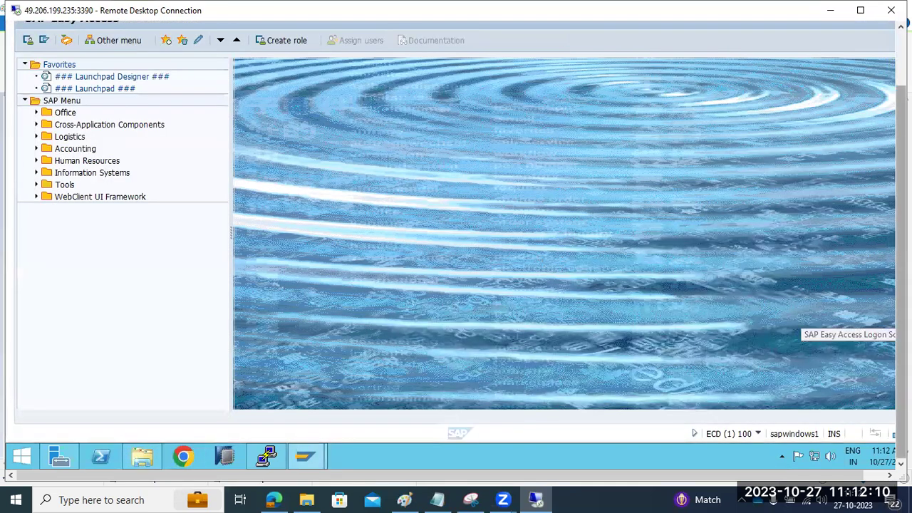
left_click_drag(902, 300, 405, 470)
mouse_move(289, 497)
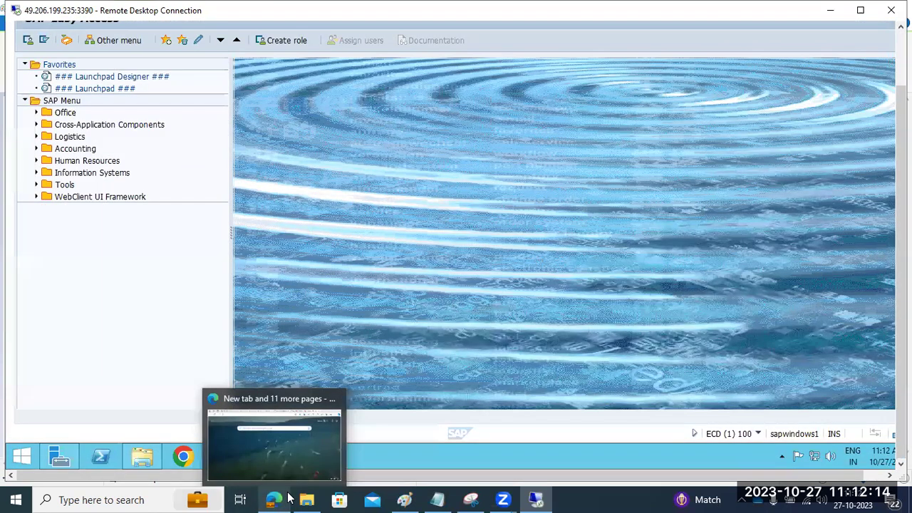
In Edge, go to service.sap.com and continue to the SAP Support Portal
left_click(274, 445)
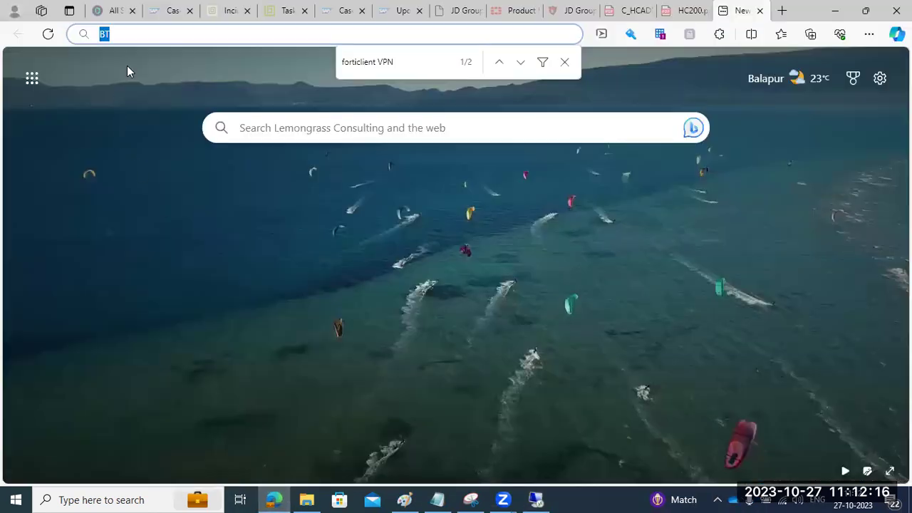
type("ser")
key("Return")
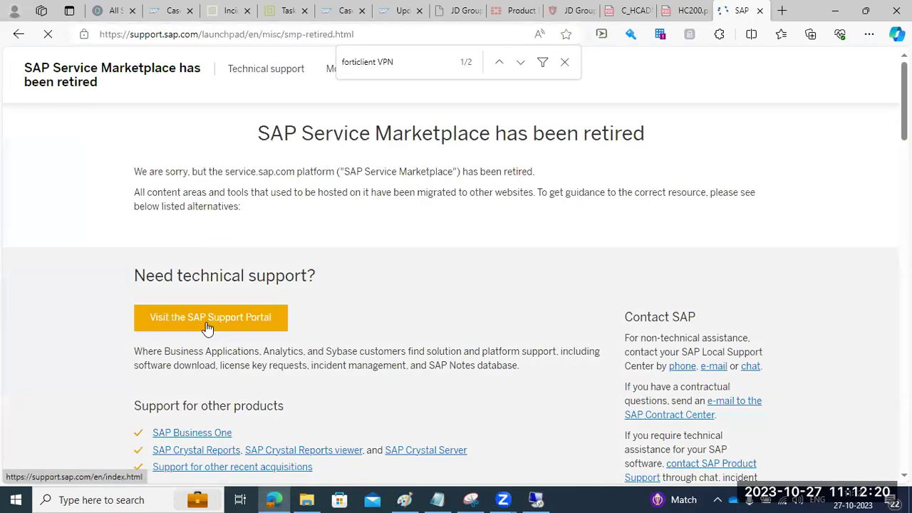
left_click(207, 328)
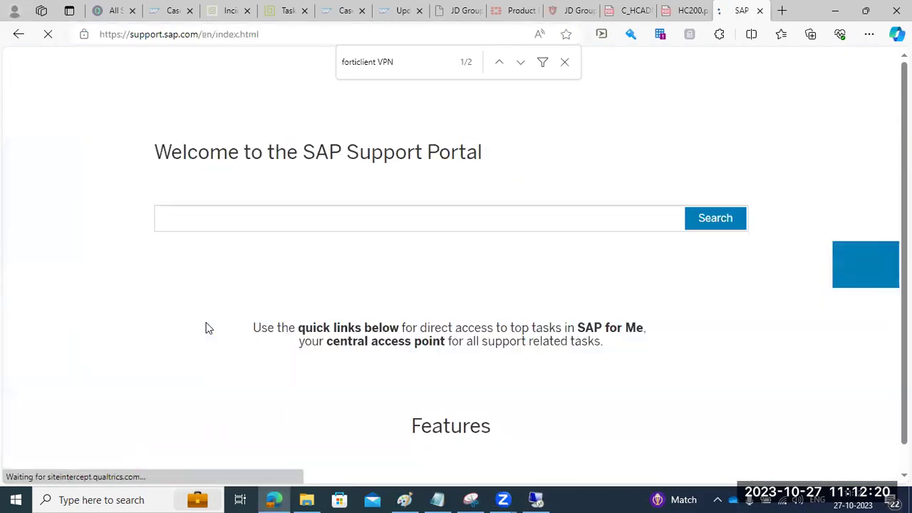
scroll(342, 313, "down", 2)
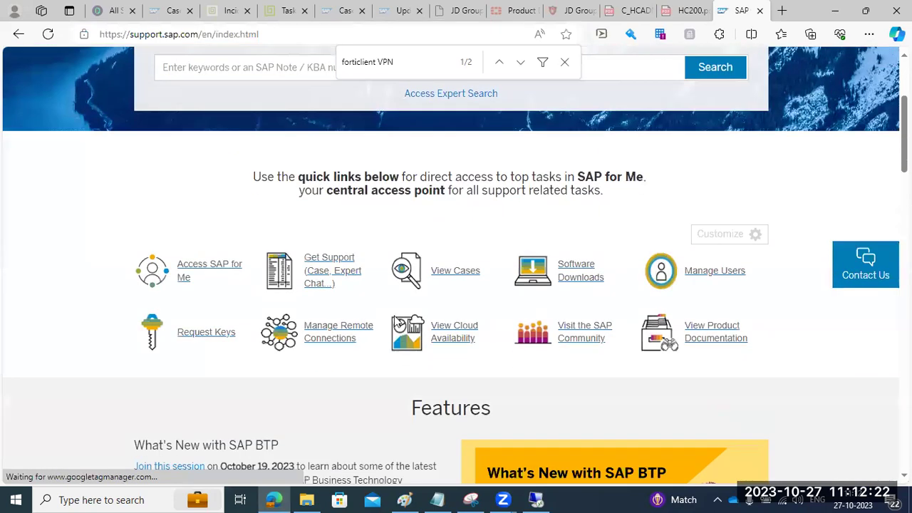
Open Software Downloads in SAP for Me on the Support Packages & Patches tab
left_click(584, 268)
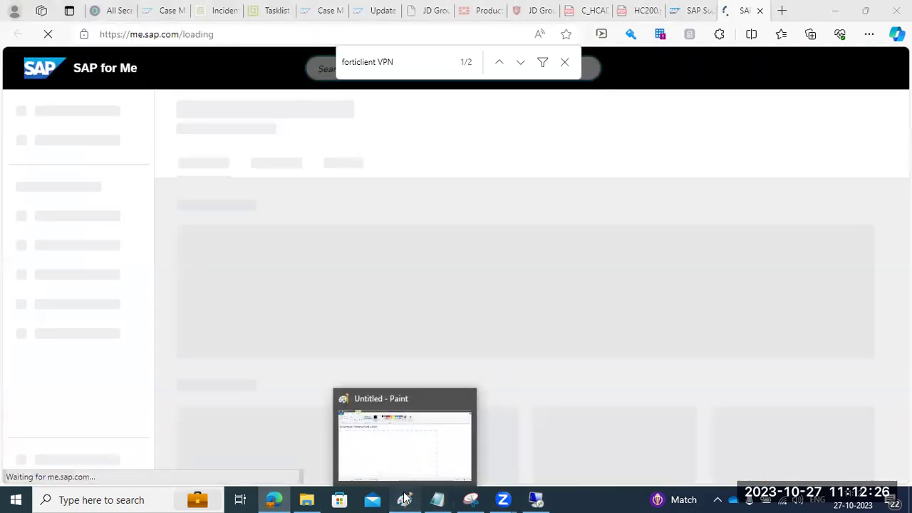
left_click(404, 499)
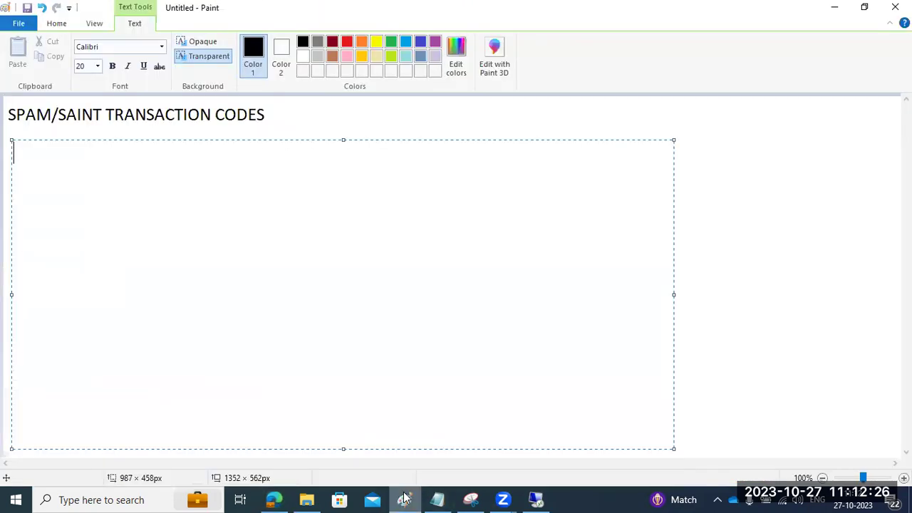
left_click(404, 499)
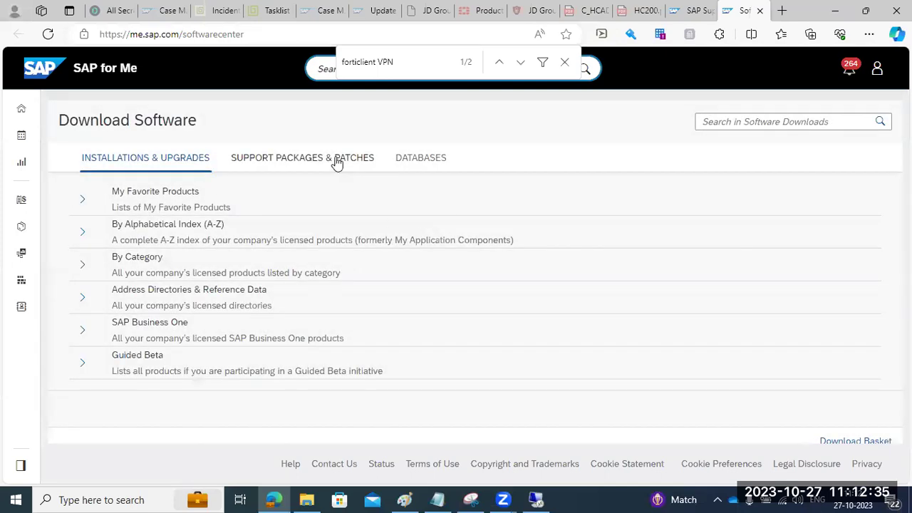
left_click(337, 159)
left_click(82, 234)
Under Installations & Upgrades, open the alphabetical index and choose products starting with L
left_click(102, 156)
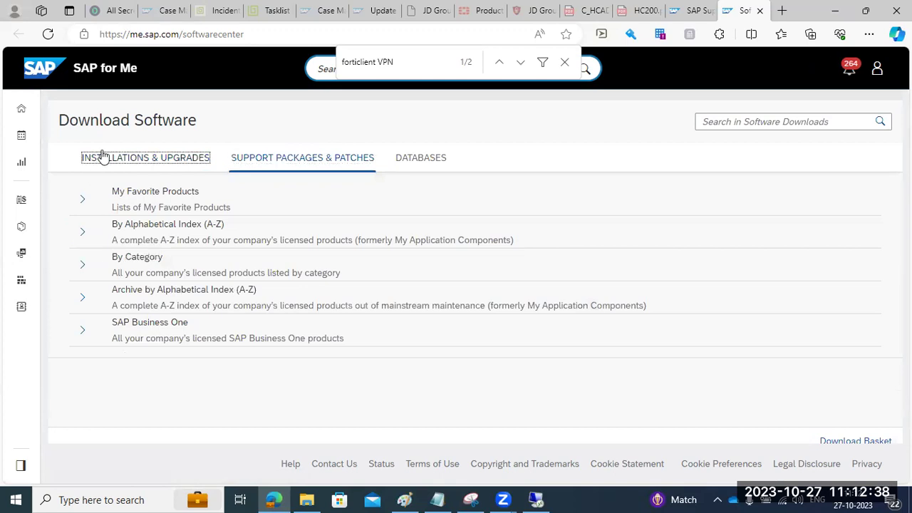
left_click(81, 233)
scroll(220, 370, "down", 4)
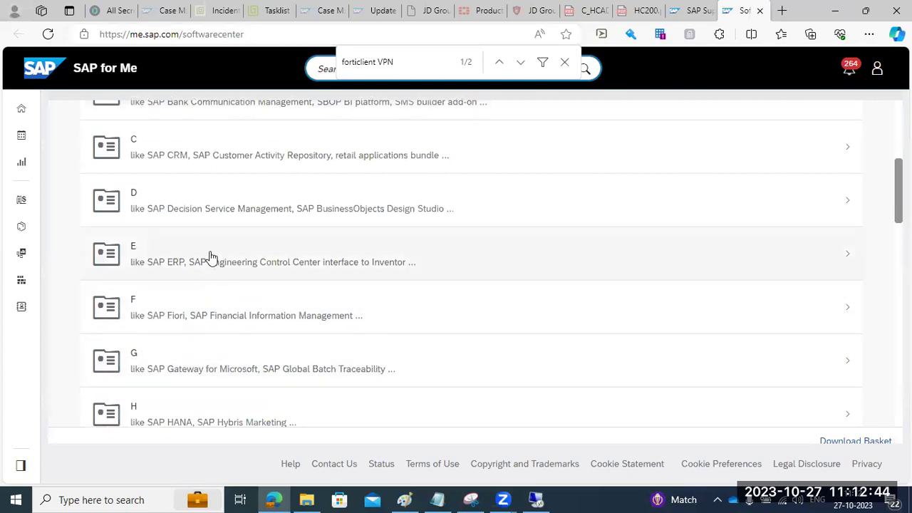
scroll(211, 258, "up", 1)
scroll(211, 258, "up", 1)
scroll(211, 259, "down", 4)
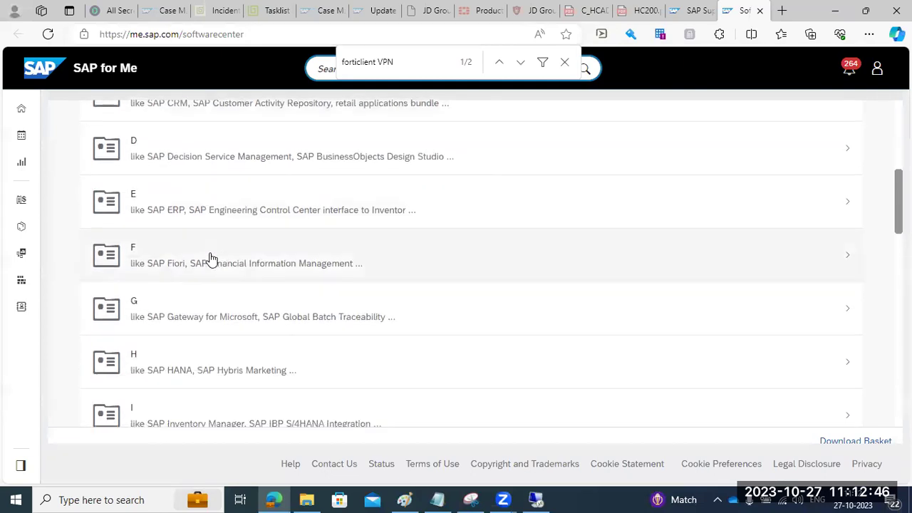
scroll(211, 259, "down", 4)
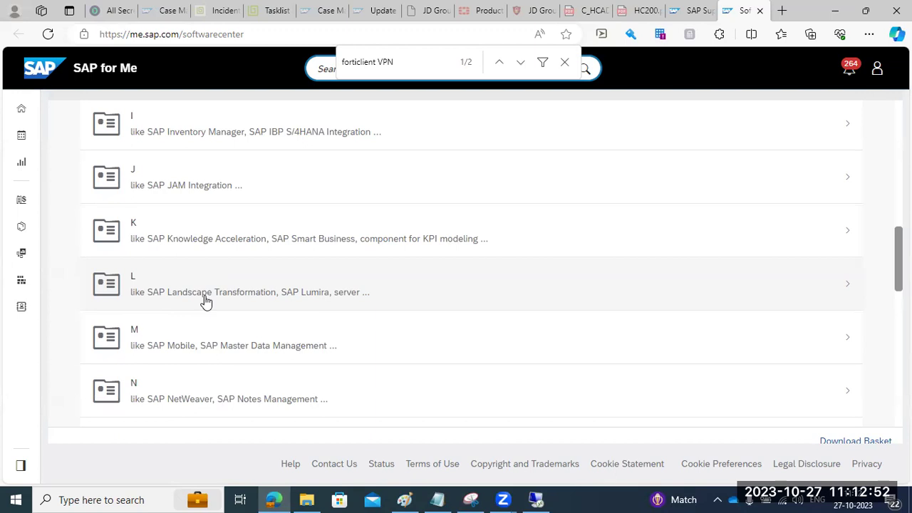
left_click(206, 302)
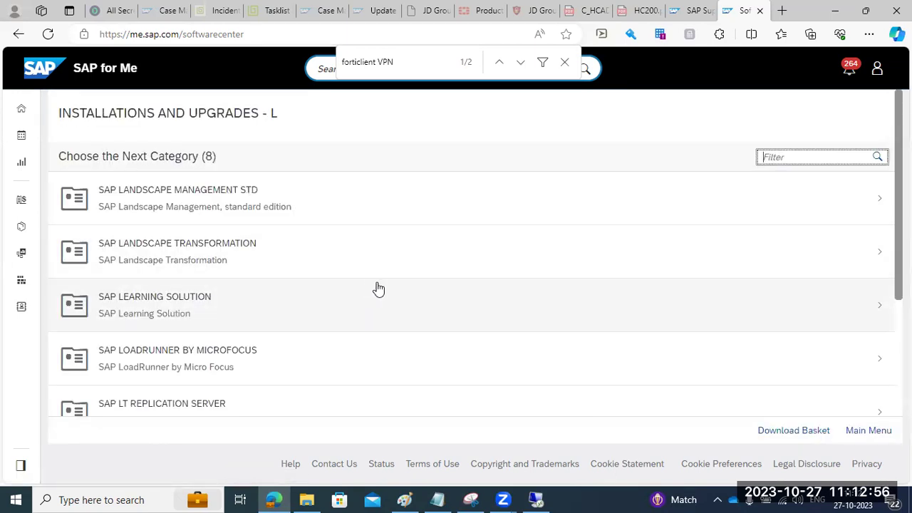
Open SAP LT REPLICATION SERVER 2.0 installation downloads and review the four DMIS 2011 parts
scroll(295, 354, "down", 1)
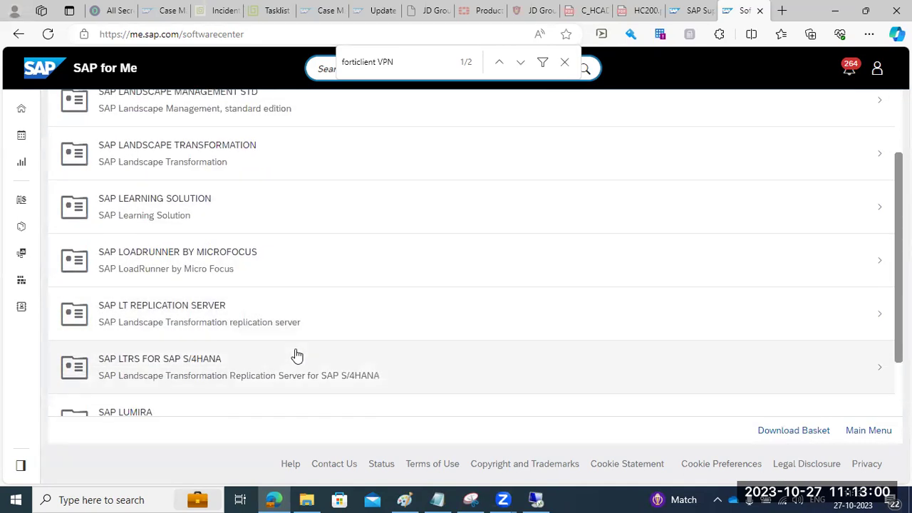
left_click(287, 321)
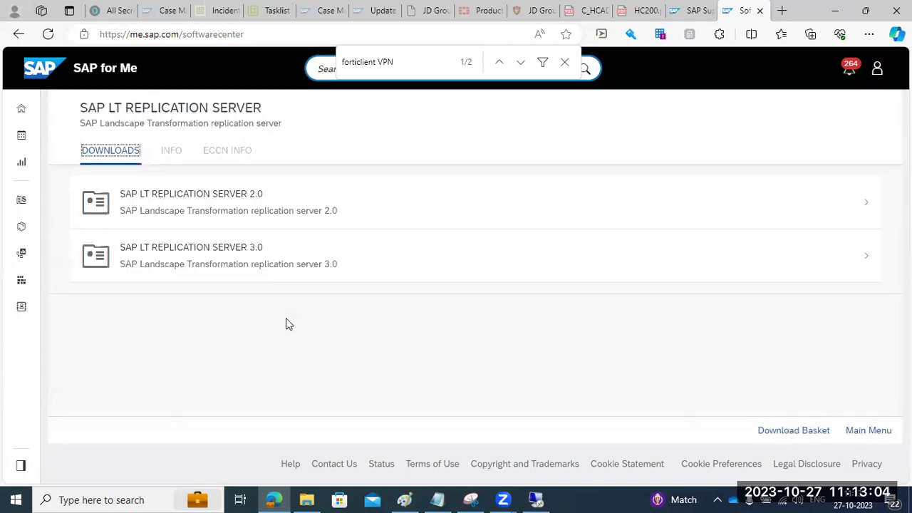
left_click(180, 212)
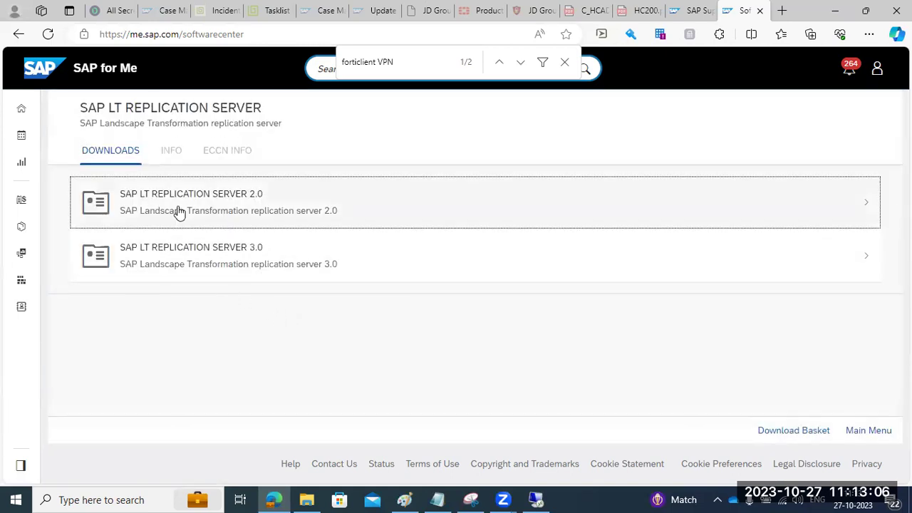
left_click(180, 212)
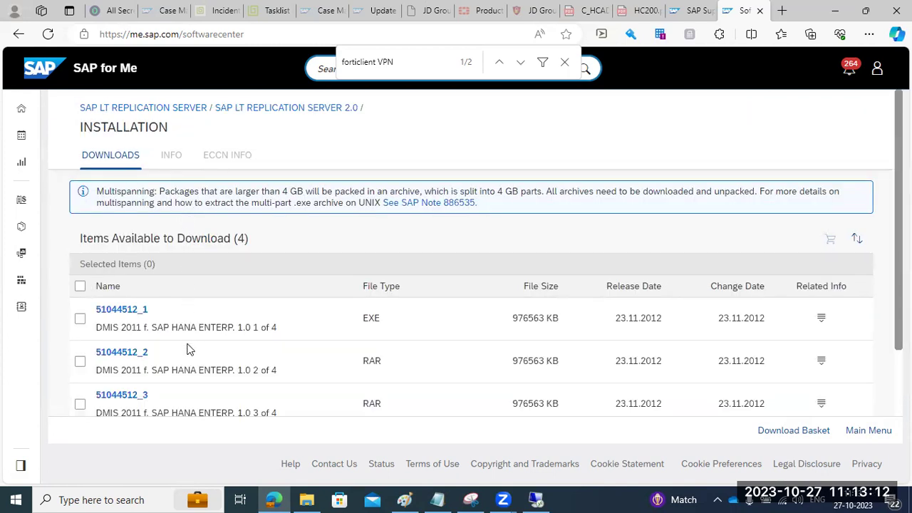
scroll(188, 349, "down", 2)
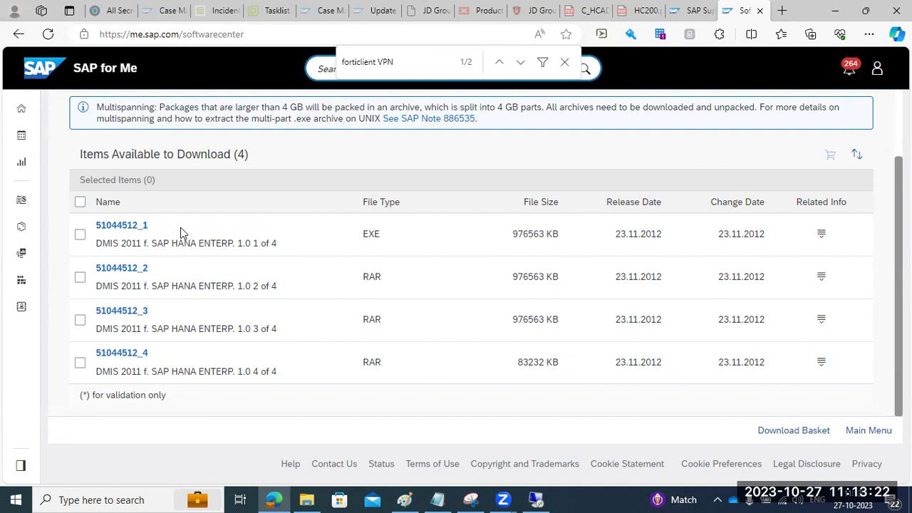
scroll(180, 233, "up", 2)
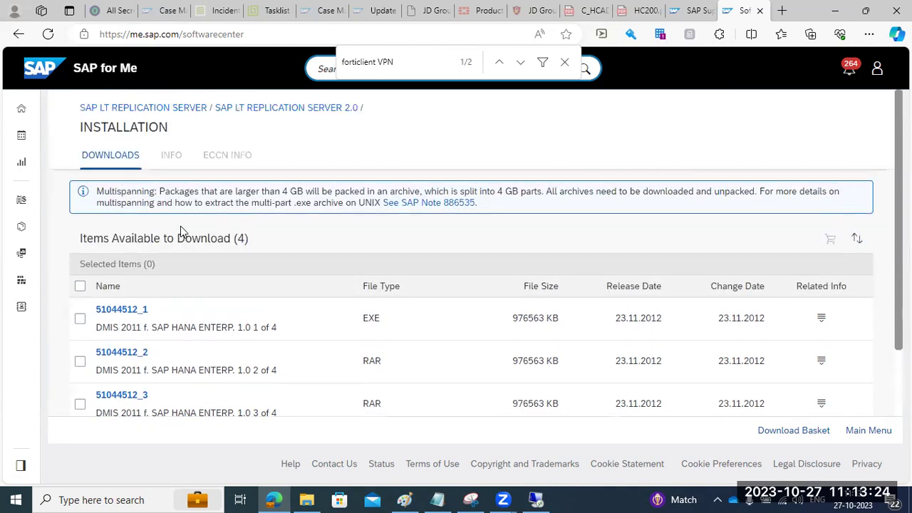
Navigate back from SAP LT REPLICATION SERVER 2.0 to the L product list
left_click(239, 108)
left_click(175, 108)
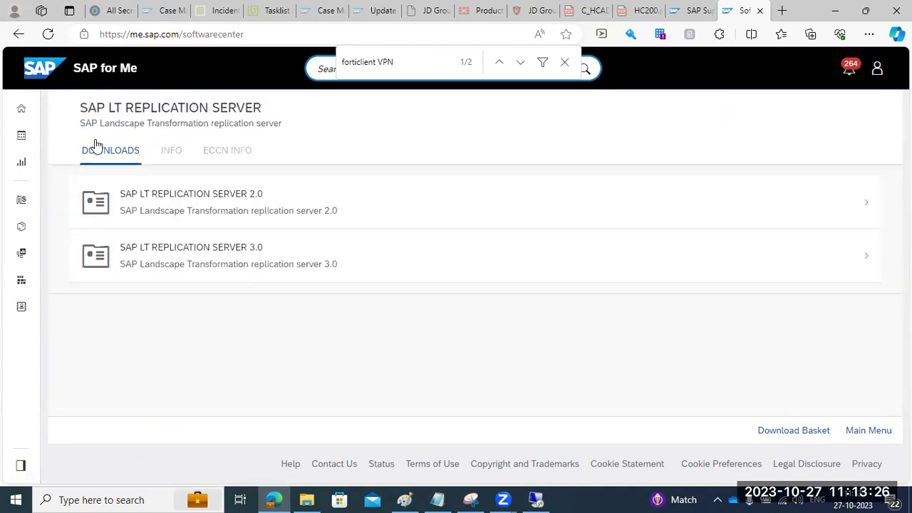
left_click(13, 35)
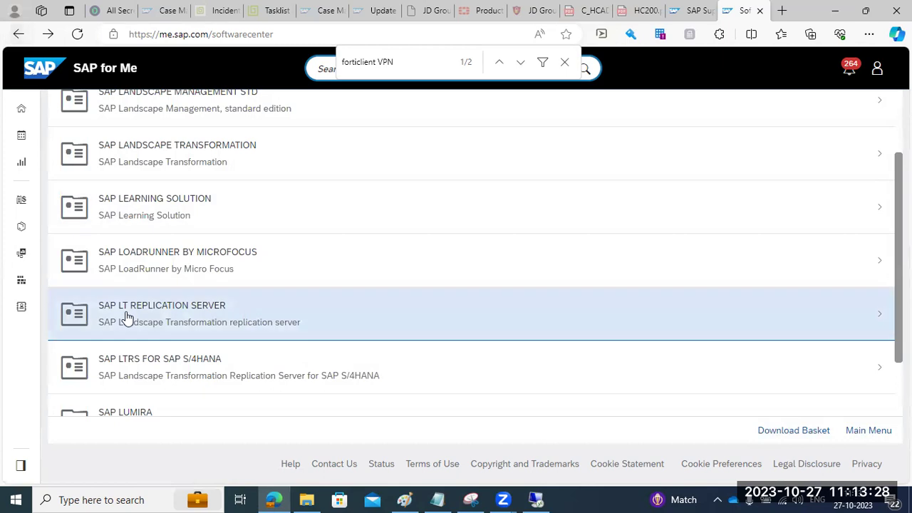
scroll(232, 329, "down", 2)
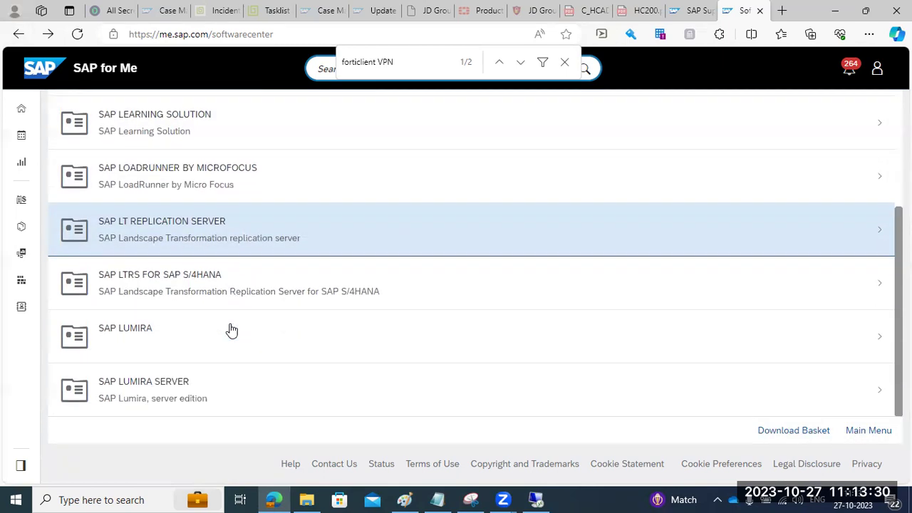
scroll(231, 330, "up", 4)
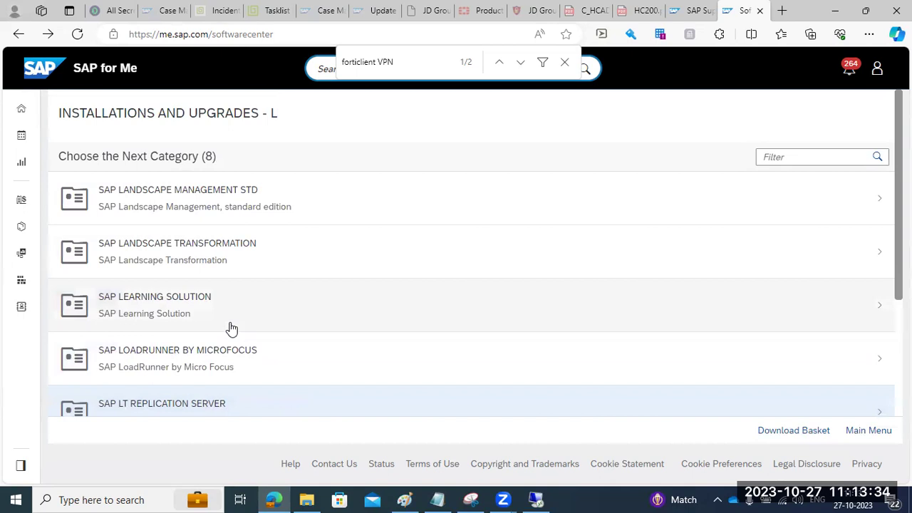
Open EHP8 FOR SAP LEARNING SOL 6.0 installation downloads and highlight the SAP_BS_FND file name
left_click(231, 322)
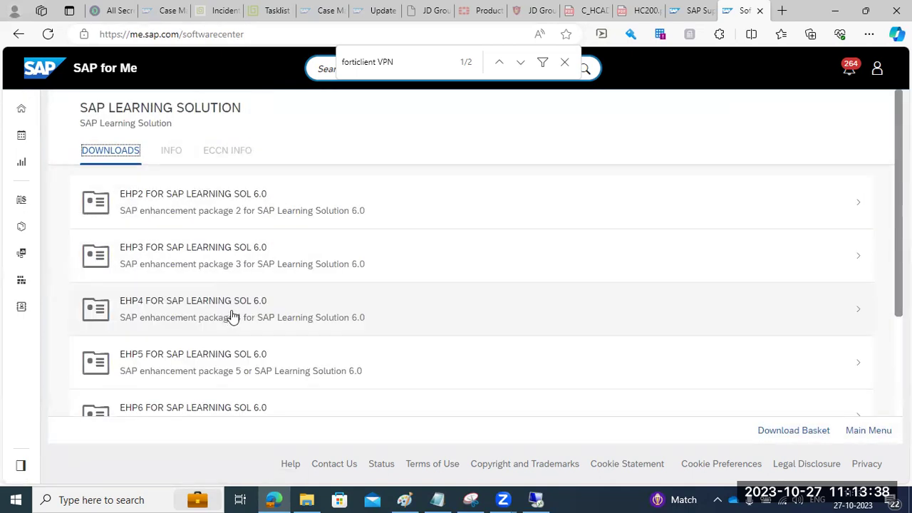
scroll(285, 356, "down", 2)
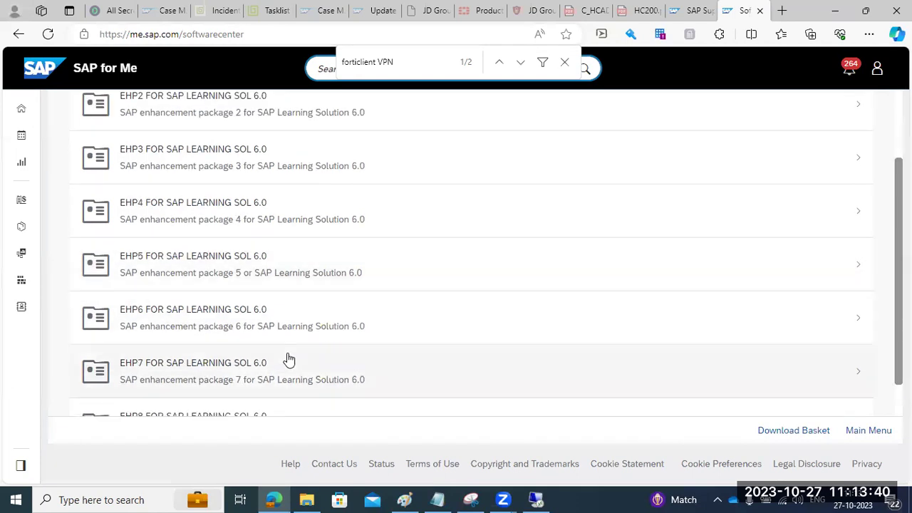
scroll(289, 360, "down", 1)
left_click(269, 380)
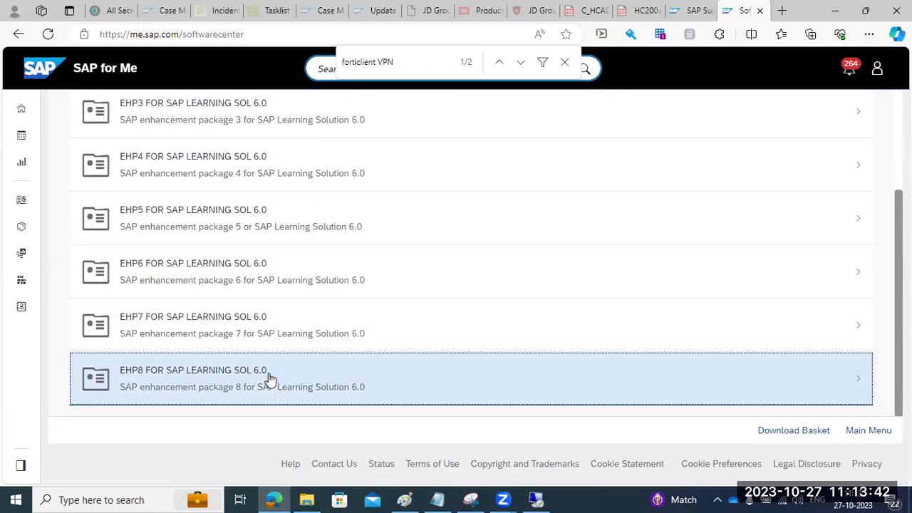
left_click(206, 233)
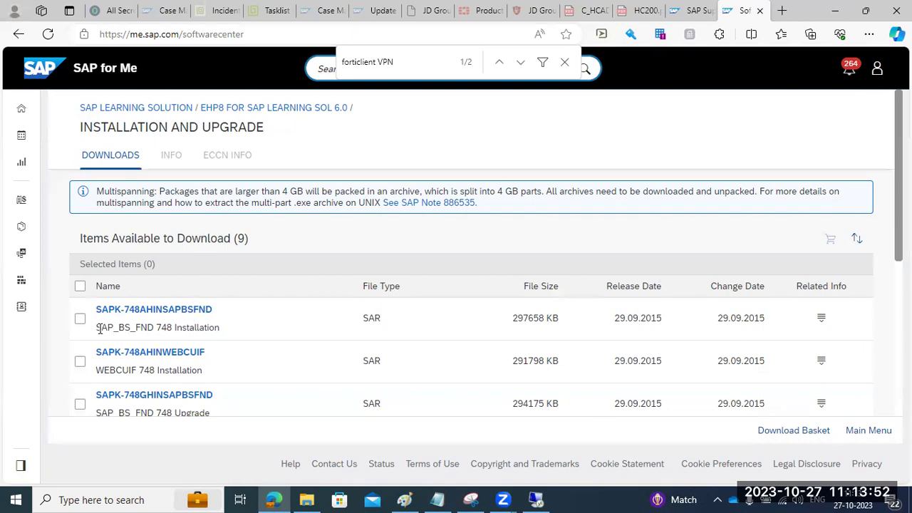
scroll(103, 349, "down", 1)
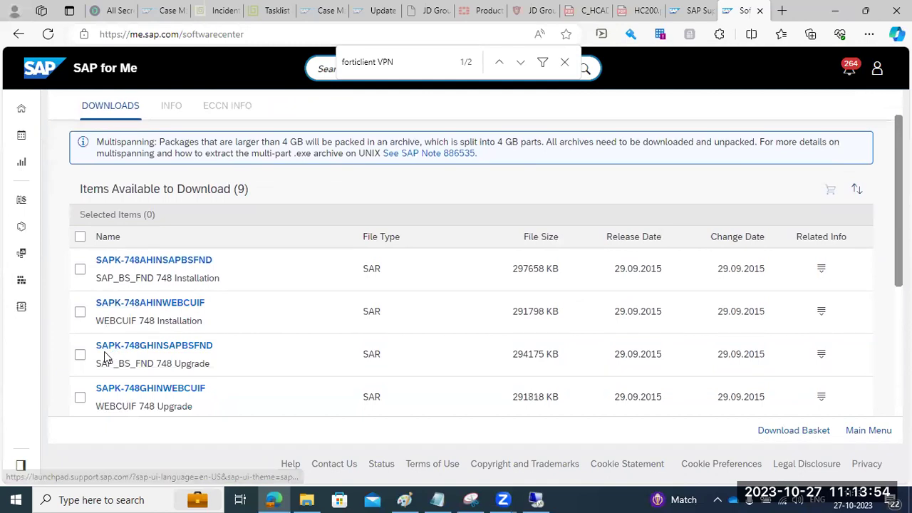
left_click_drag(95, 279, 150, 281)
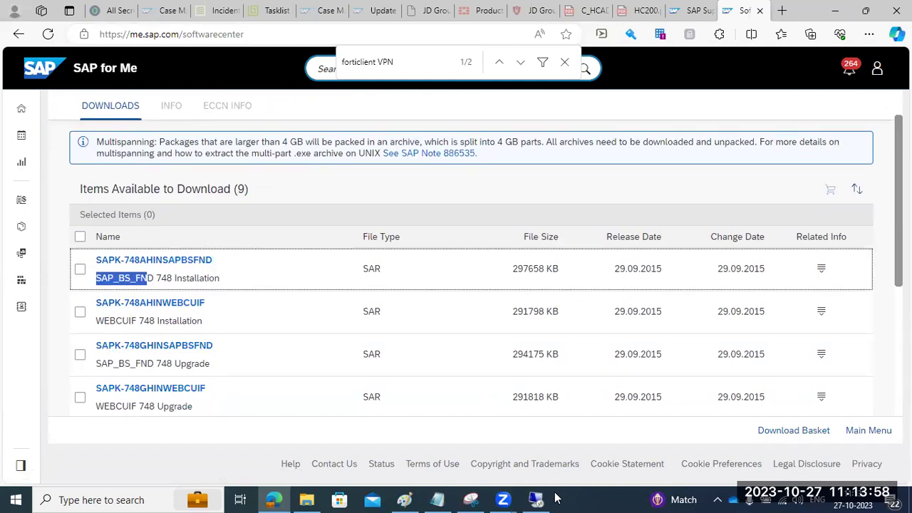
left_click(536, 499)
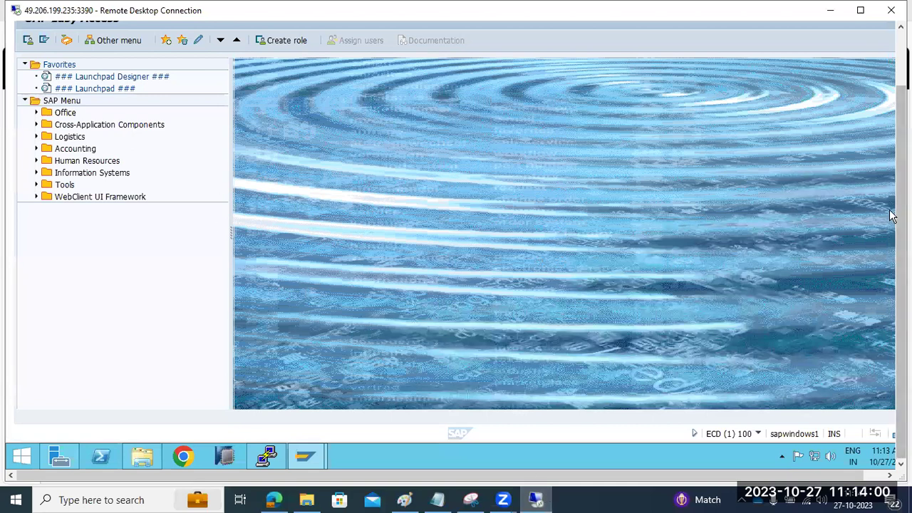
In System: Status installed components, confirm SAP_BS_FND is release 748 level 0001, then return to Edge
left_click_drag(901, 212, 897, 148)
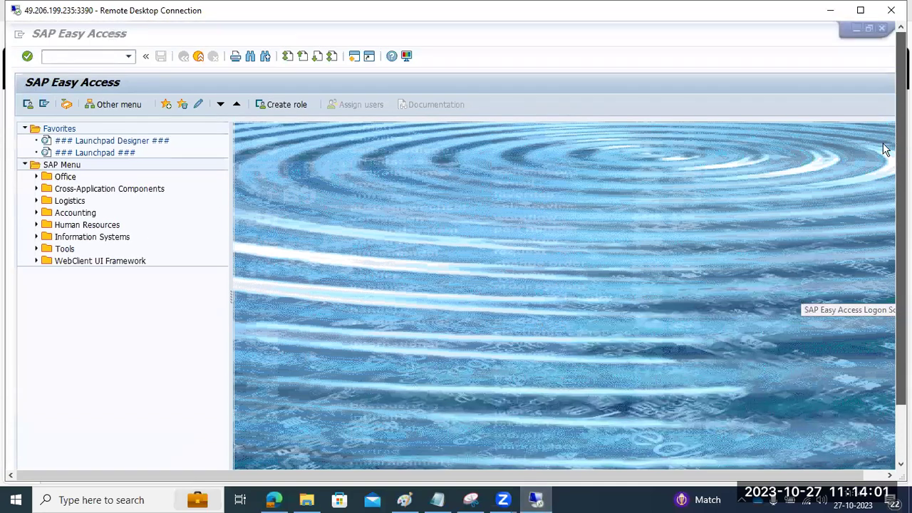
left_click(135, 55)
left_click(190, 37)
left_click(218, 216)
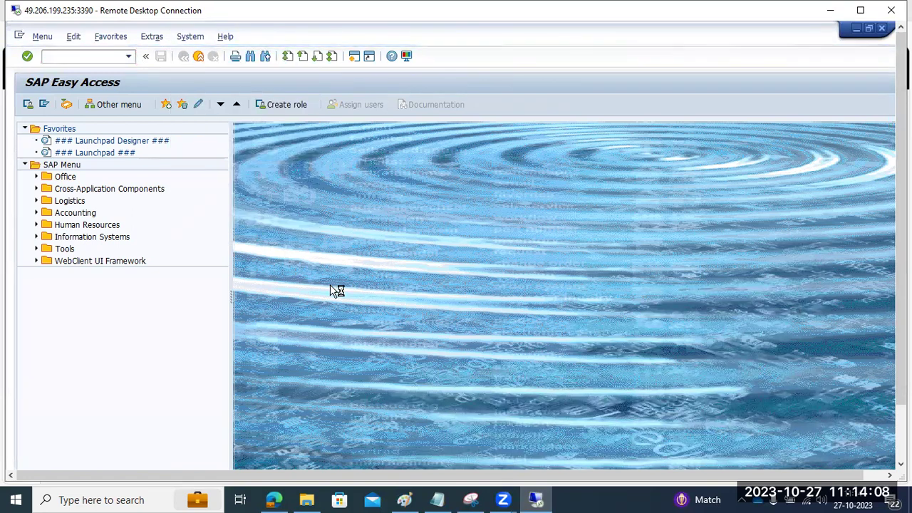
left_click(358, 281)
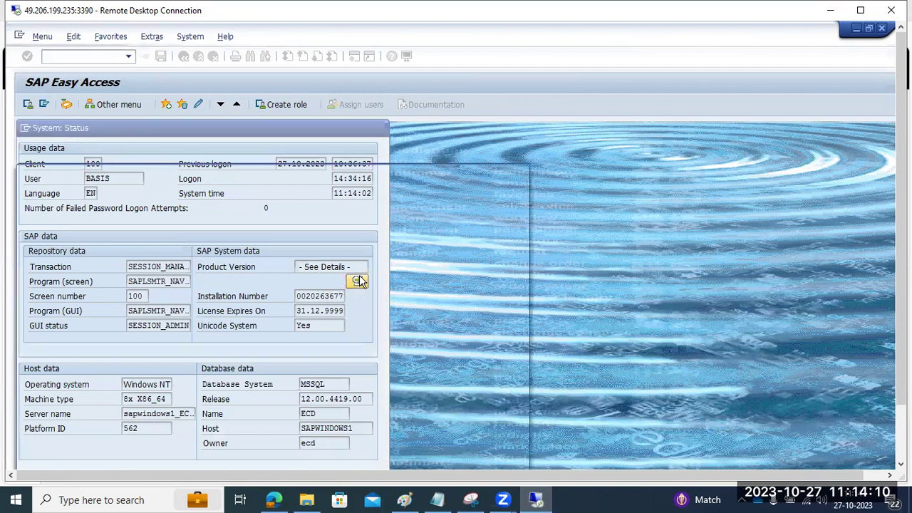
left_click(42, 280)
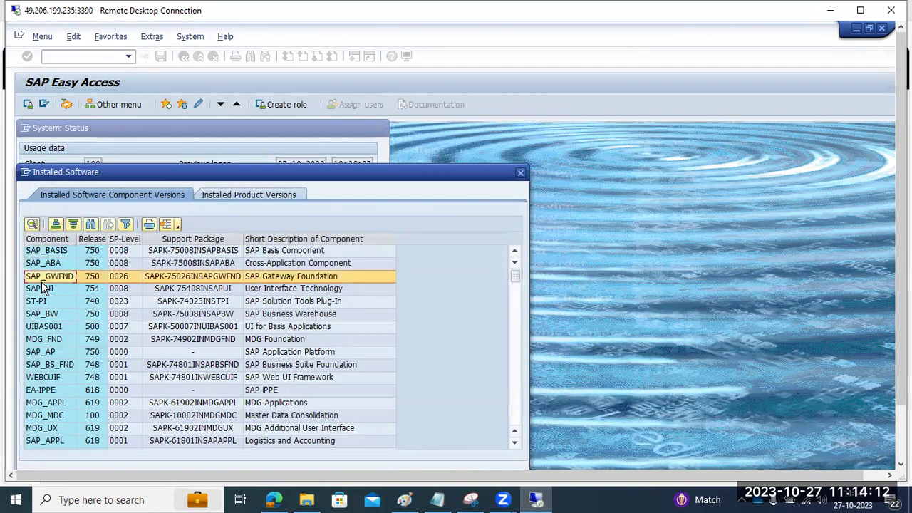
left_click(52, 367)
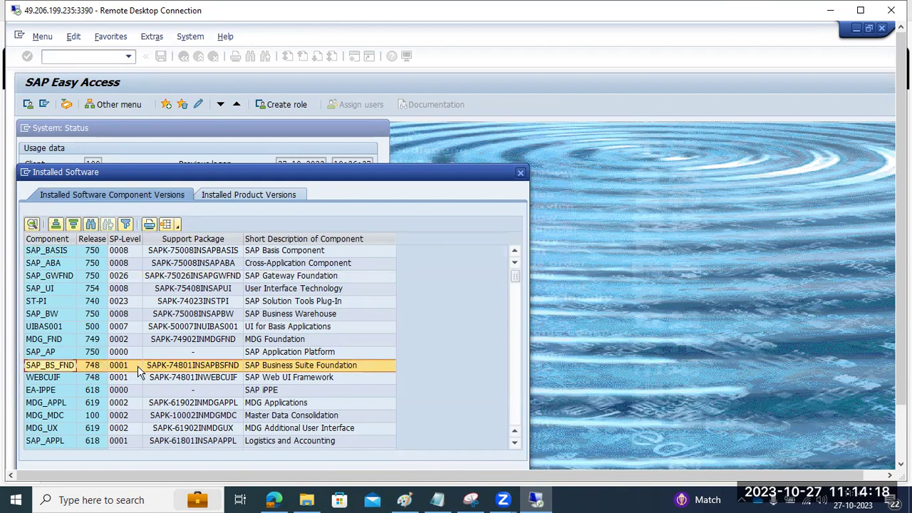
left_click(274, 499)
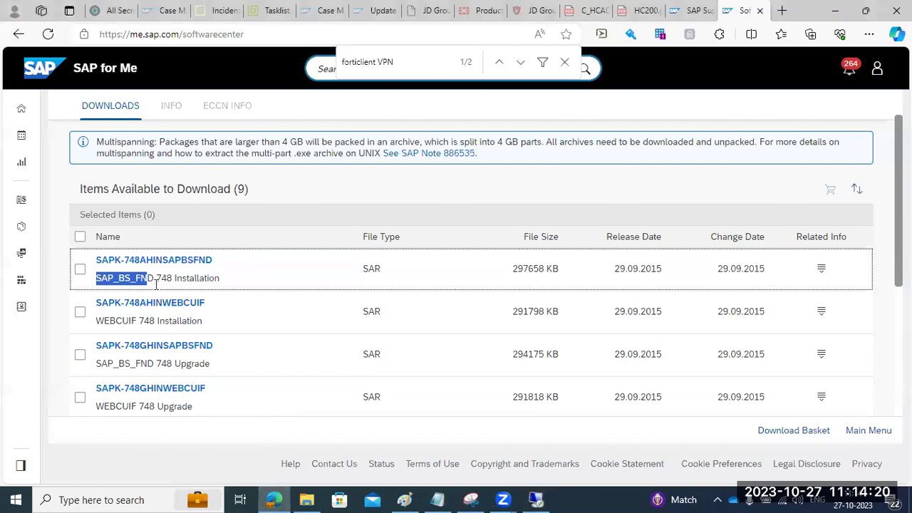
double_click(167, 278)
scroll(211, 311, "down", 1)
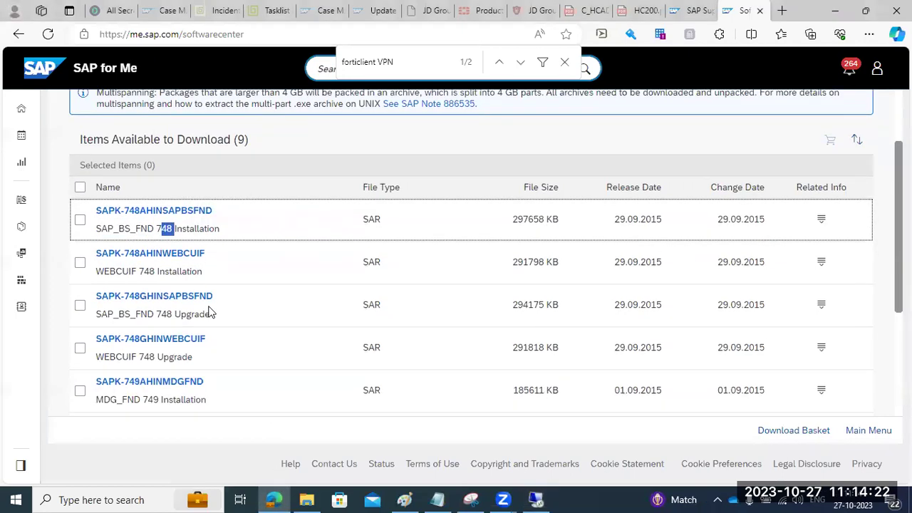
scroll(211, 310, "down", 1)
scroll(211, 310, "up", 1)
Navigate back from EHP8 FOR SAP LEARNING SOL 6.0 to the Installations and Upgrades - L list
scroll(207, 313, "up", 2)
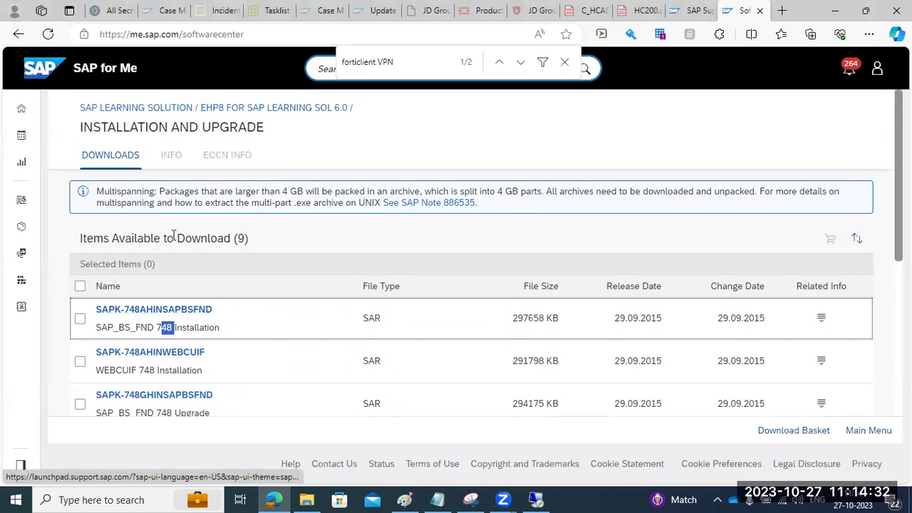
left_click(253, 106)
left_click(161, 109)
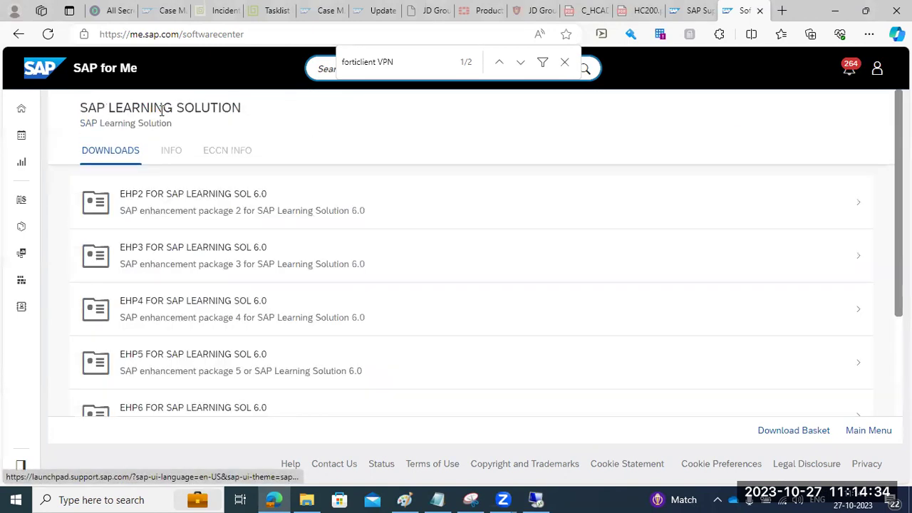
left_click(18, 34)
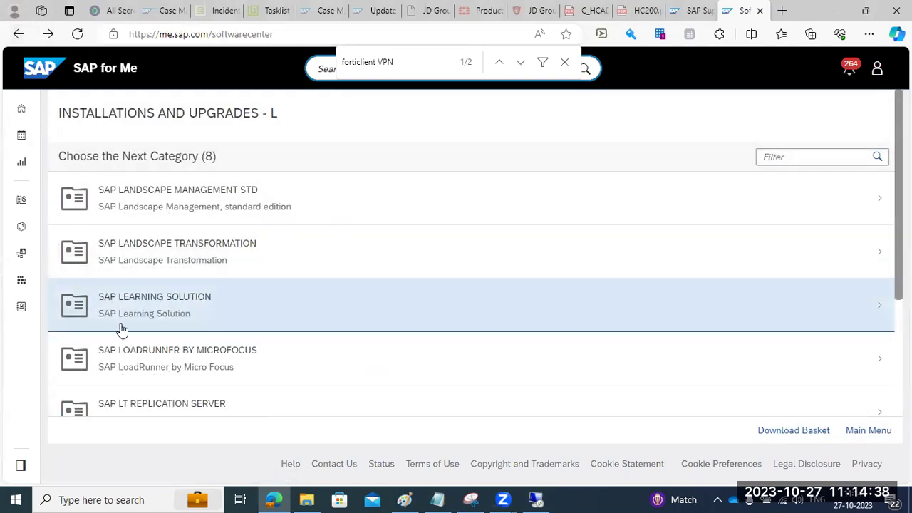
Open SAP LTRS FOR SAP S/4HANA 1.0 INSTALLATION, showing one 58 KB ZIP item
scroll(127, 326, "down", 1)
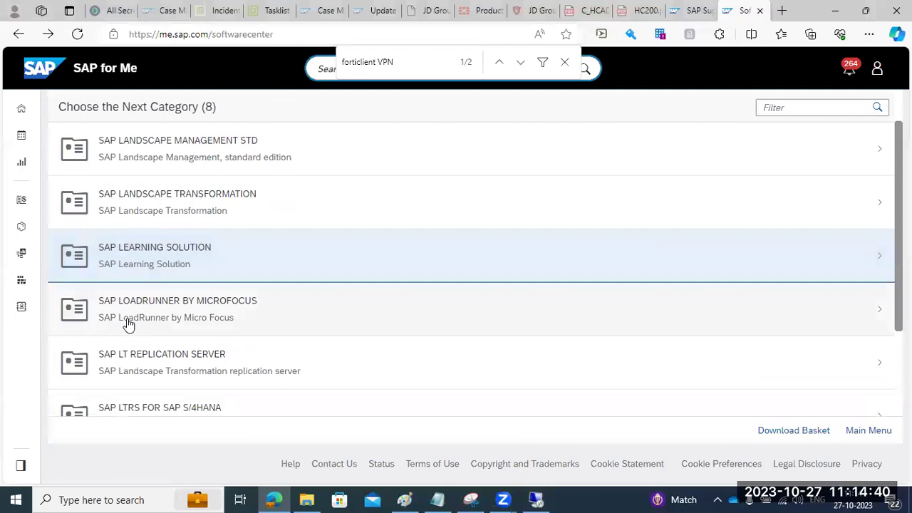
scroll(129, 324, "down", 3)
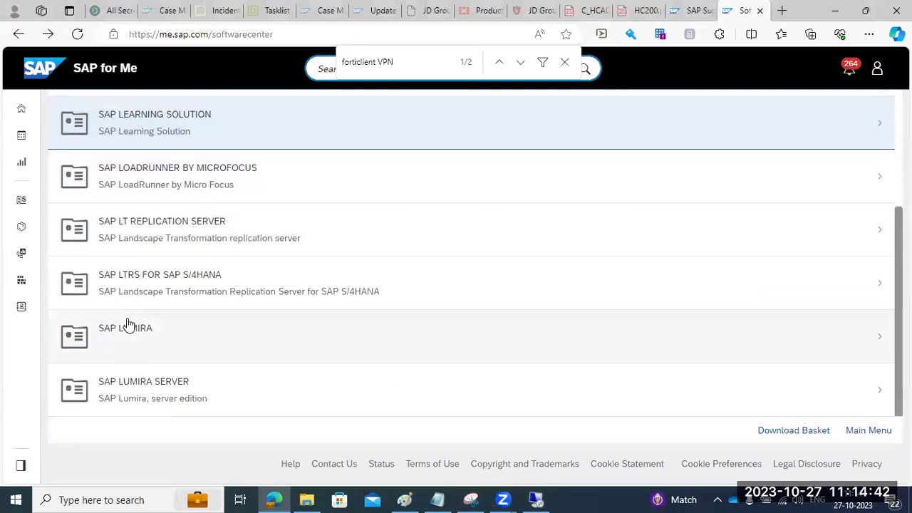
scroll(128, 324, "up", 1)
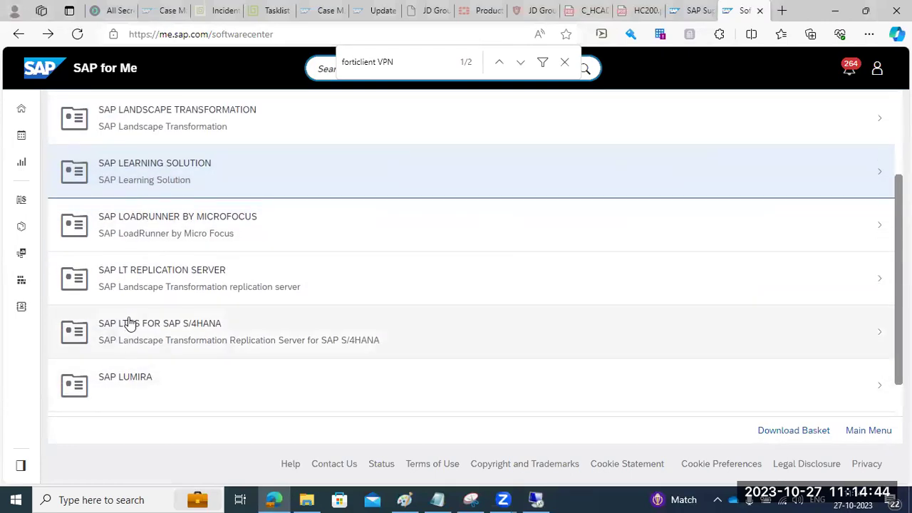
scroll(129, 325, "up", 1)
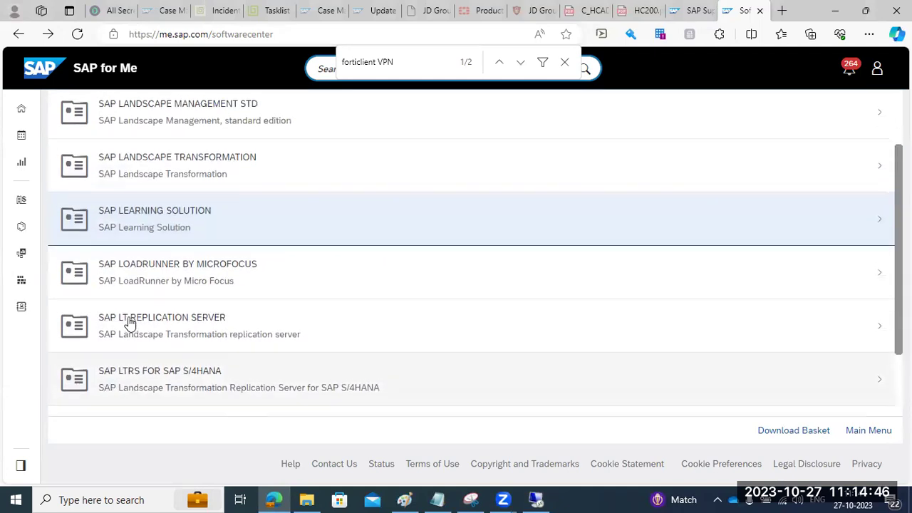
left_click(146, 376)
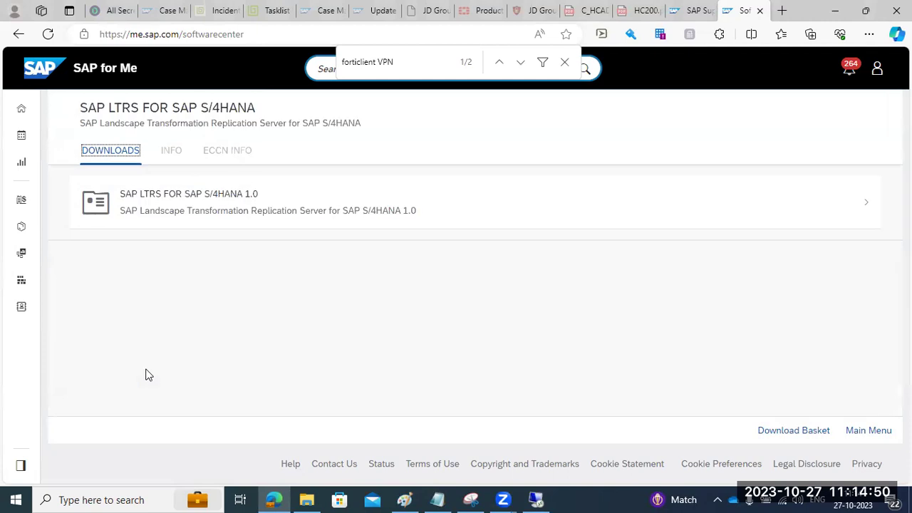
left_click(173, 208)
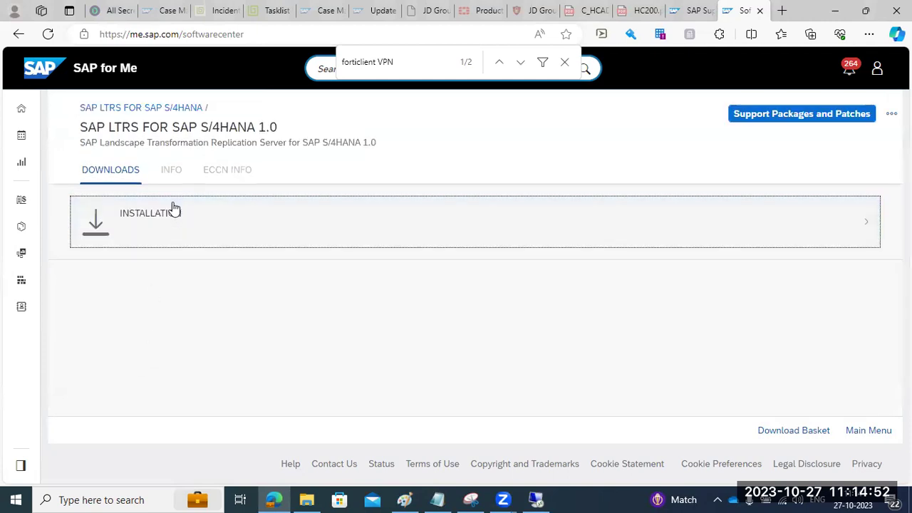
left_click(173, 218)
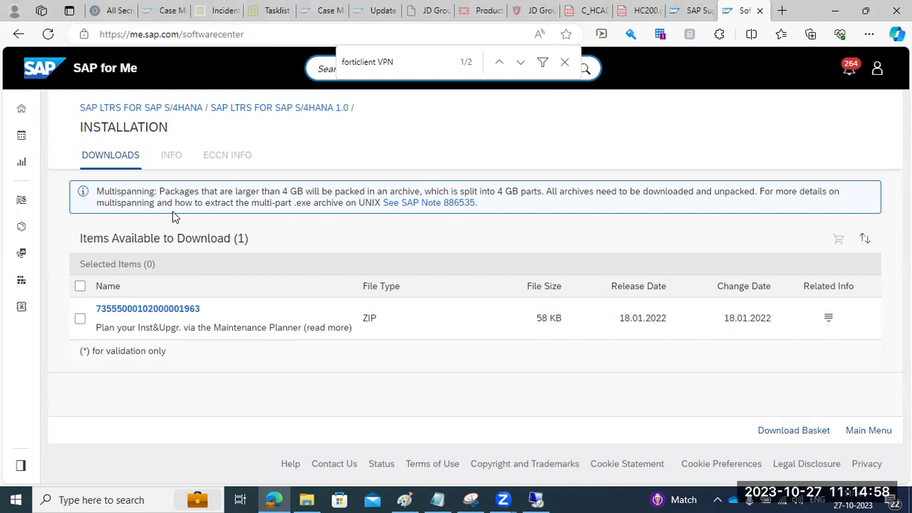
Navigate back from SAP LTRS FOR SAP S/4HANA to the software download overview
left_click(152, 108)
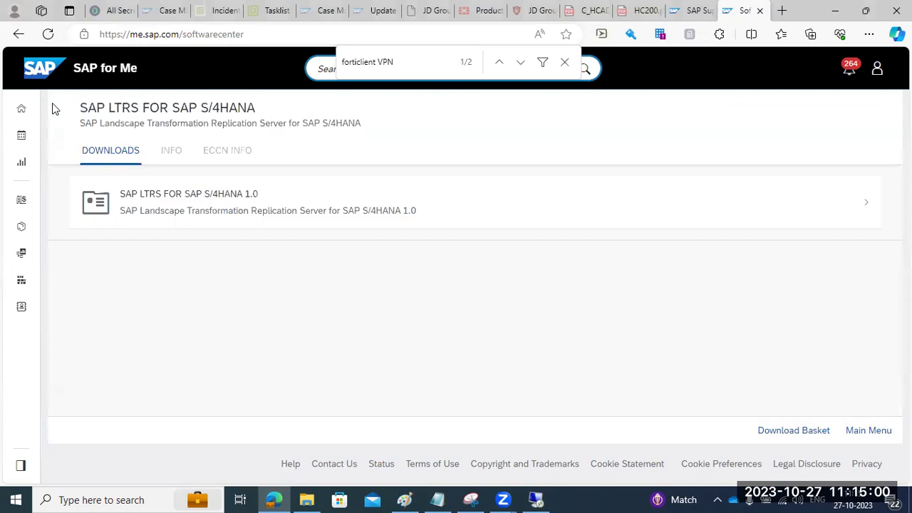
left_click(18, 34)
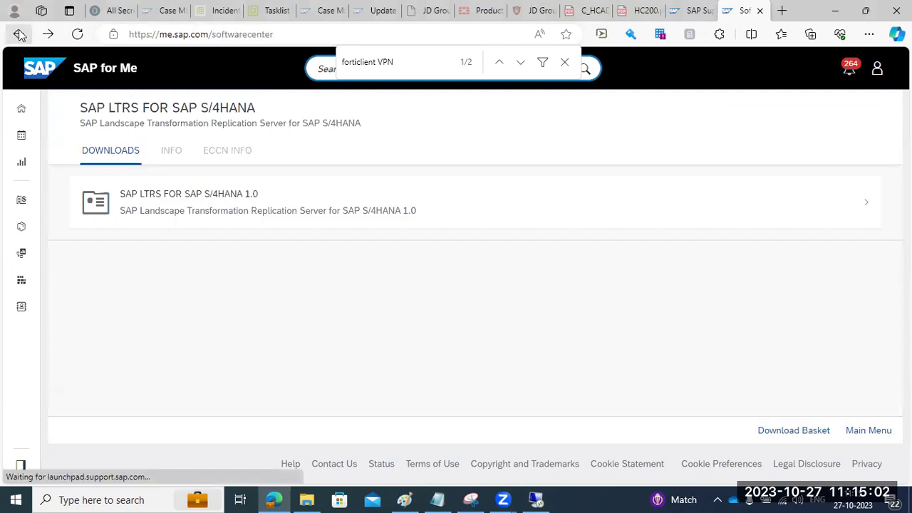
left_click(20, 35)
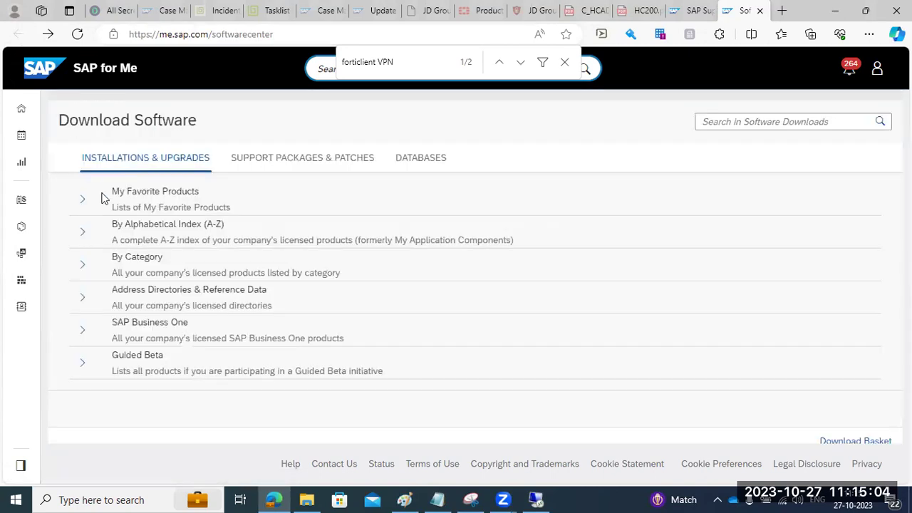
On Support Packages & Patches, expand the alphabetical index and open the L products
left_click(88, 238)
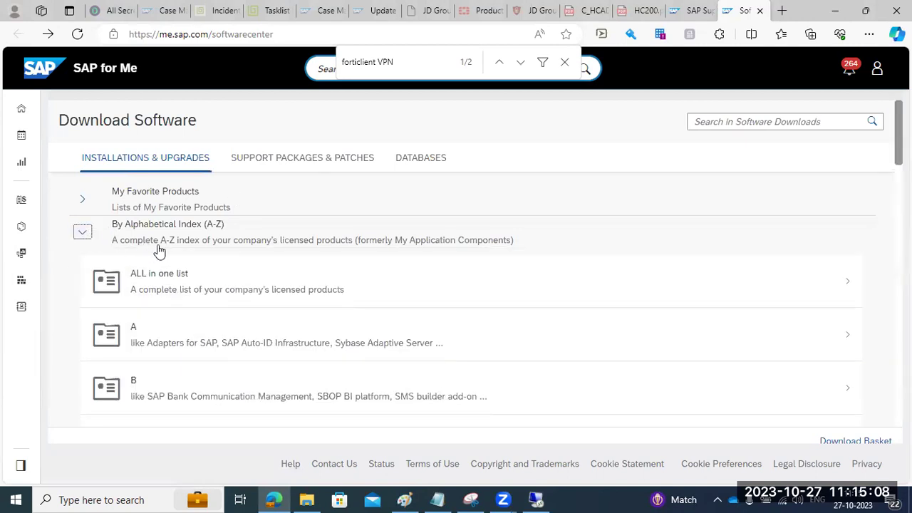
left_click_drag(244, 158, 250, 158)
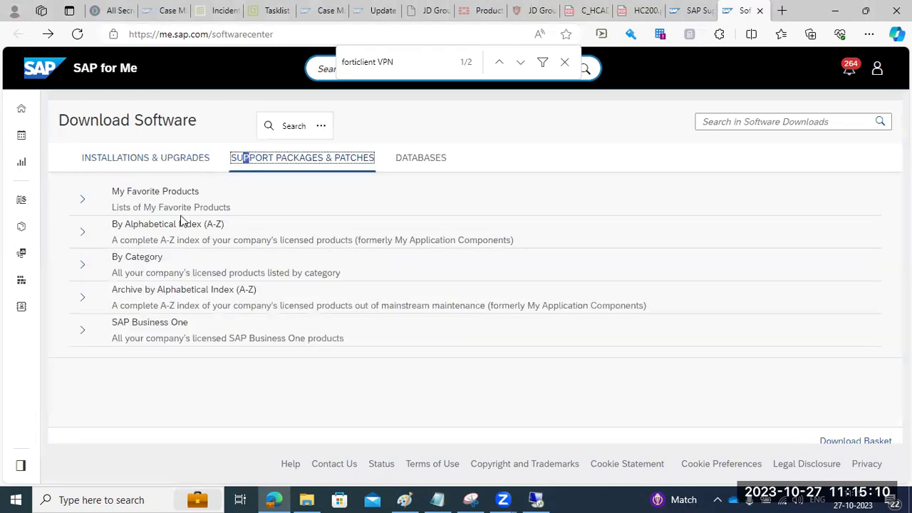
left_click(92, 238)
scroll(148, 333, "down", 4)
scroll(150, 335, "down", 5)
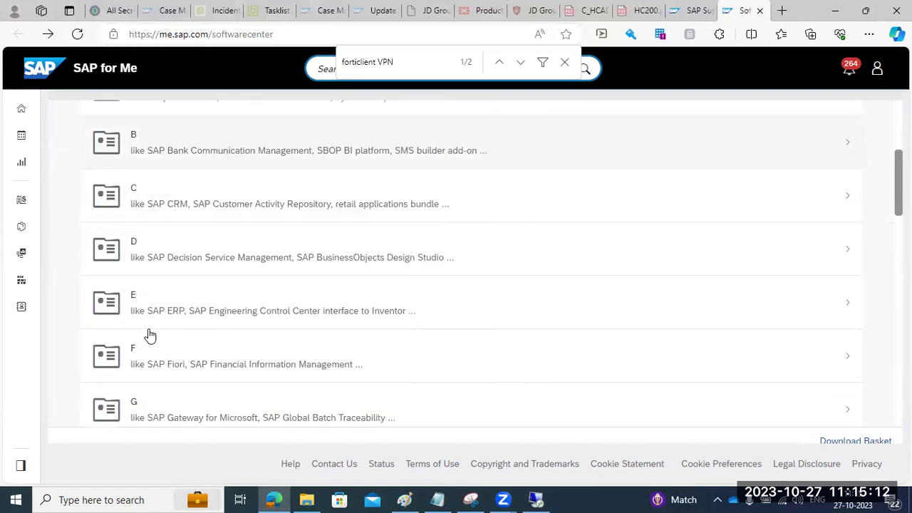
scroll(148, 332, "down", 2)
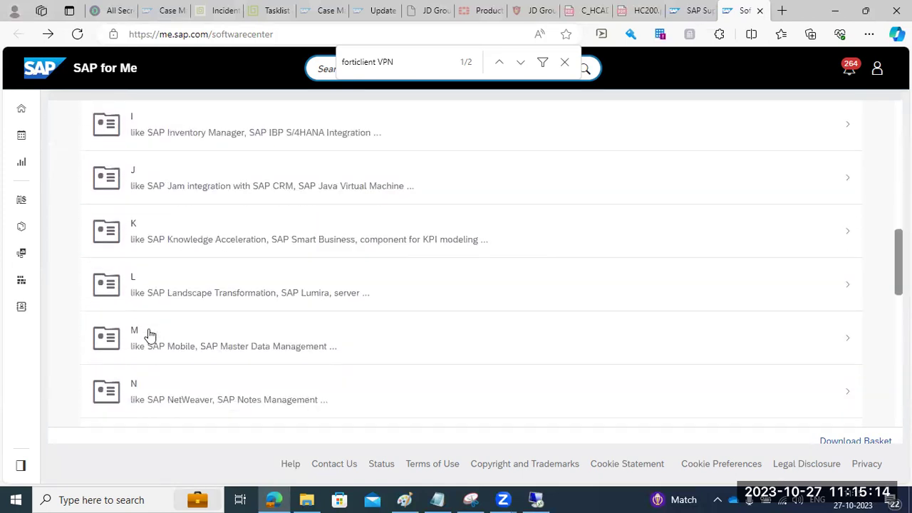
left_click(171, 290)
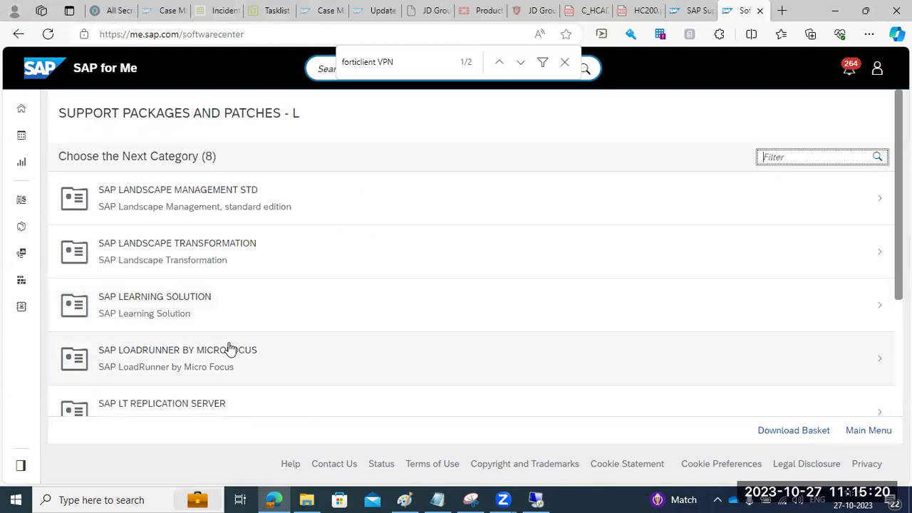
Open SAP LT Replication Server 2.0 and browse its downloads list
scroll(228, 353, "down", 1)
left_click(216, 369)
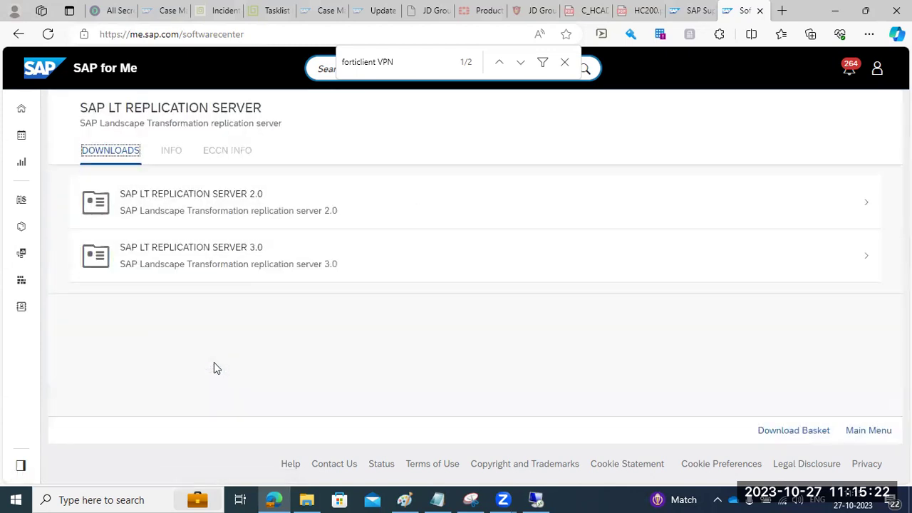
left_click(189, 210)
left_click(185, 213)
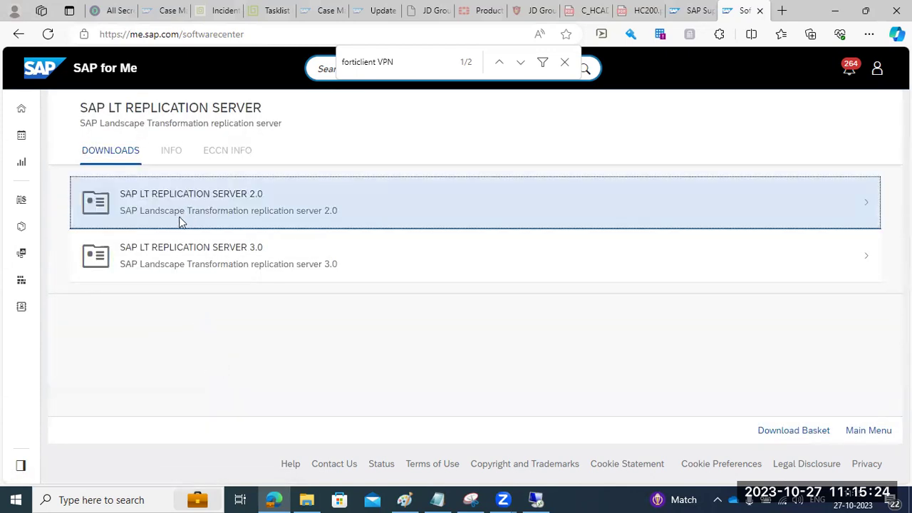
left_click(177, 236)
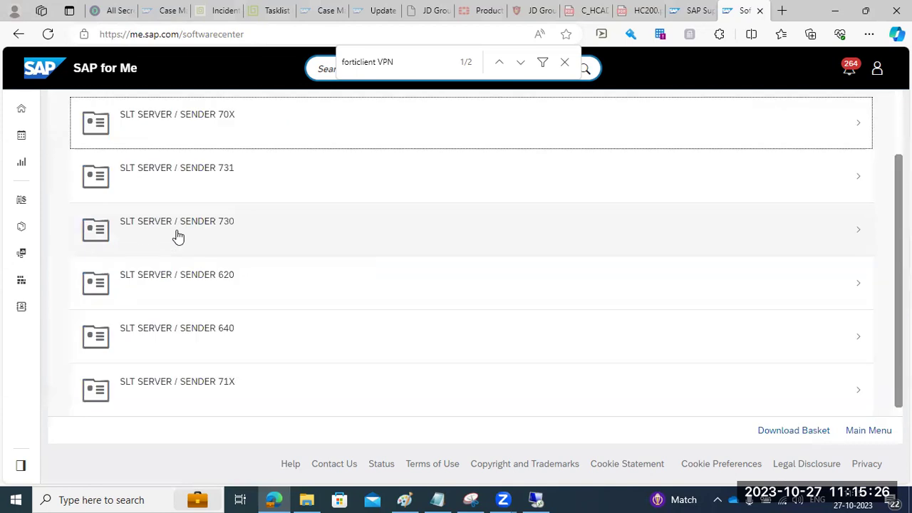
scroll(340, 393, "up", 1)
scroll(340, 392, "down", 1)
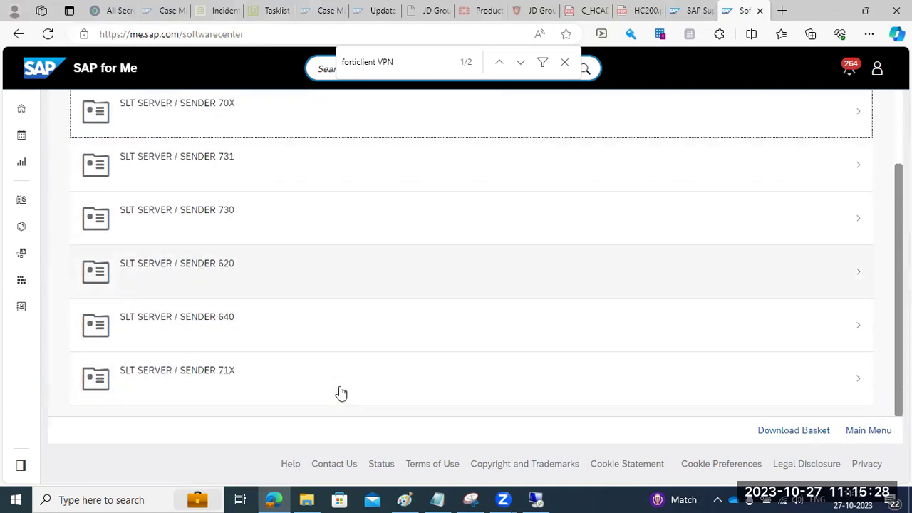
scroll(290, 356, "up", 1)
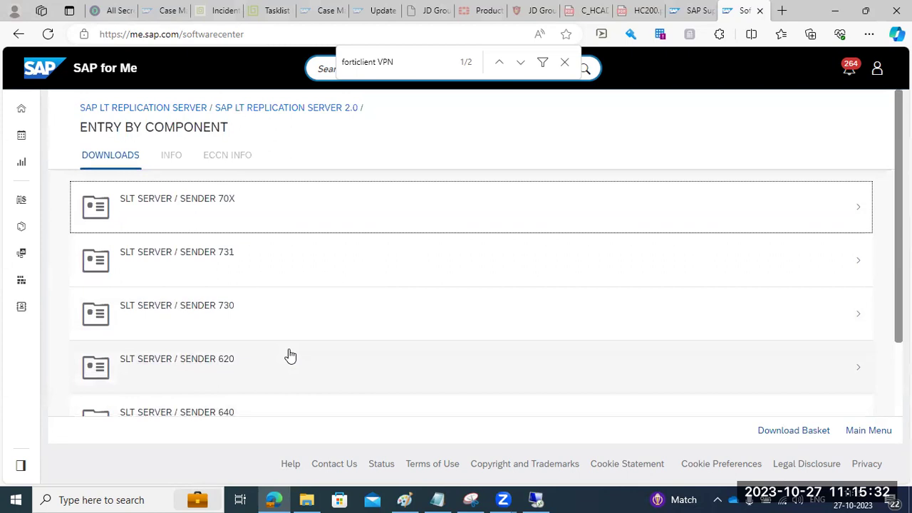
scroll(290, 355, "down", 1)
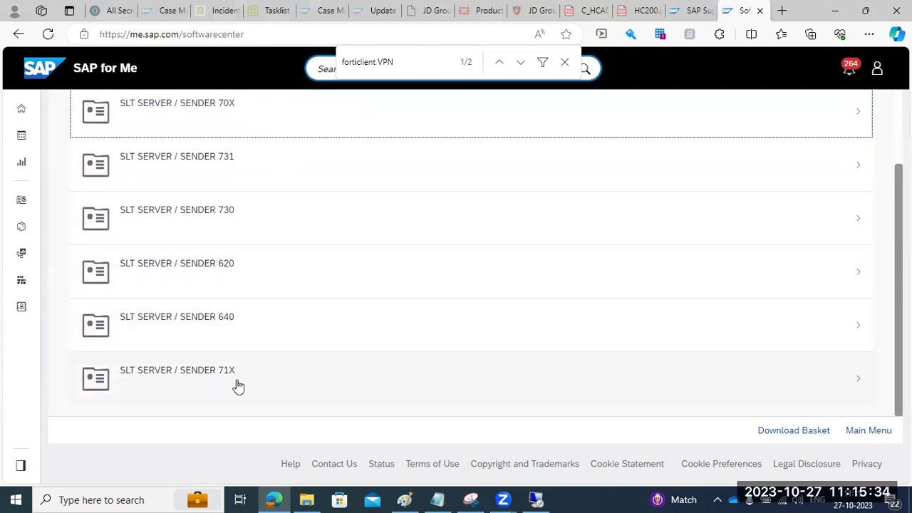
scroll(202, 380, "up", 1)
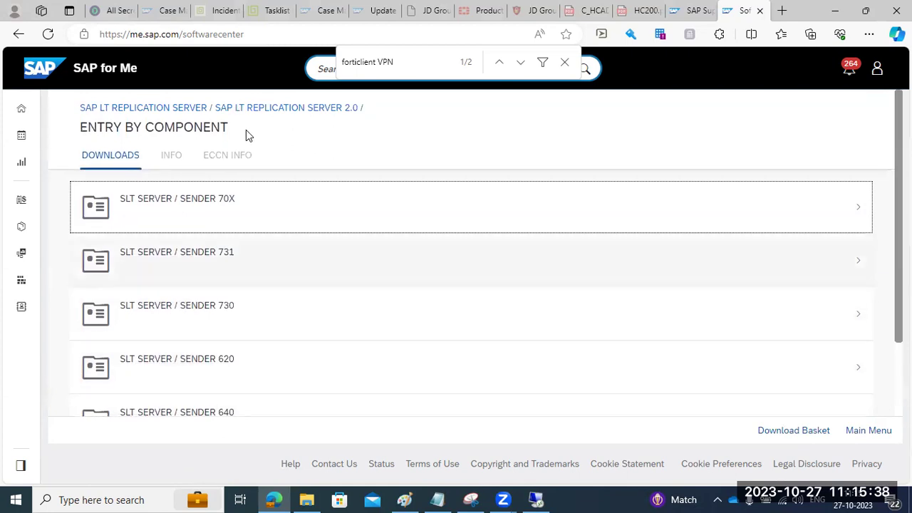
Open 3.0's DMIS 2018_1_752 support packages (SP 01 to SP 0010) and highlight the latest one
left_click(253, 108)
left_click(141, 106)
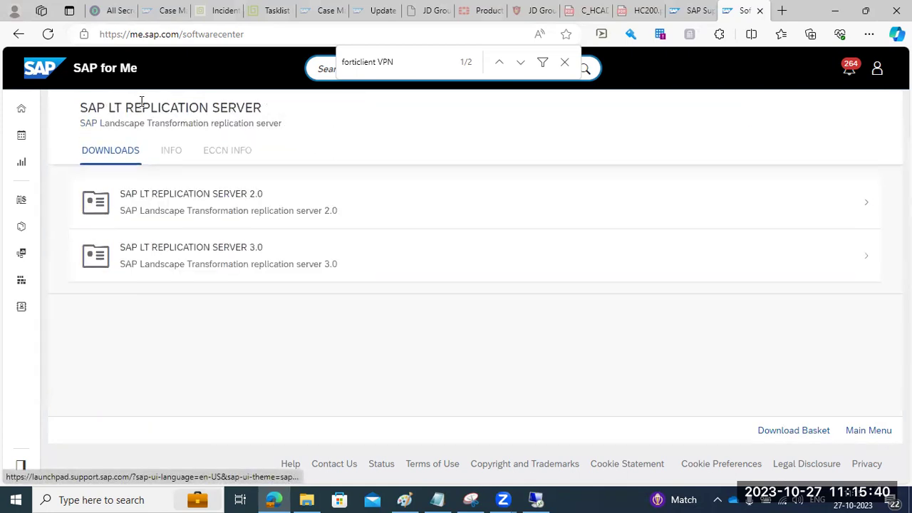
left_click(188, 244)
left_click(187, 243)
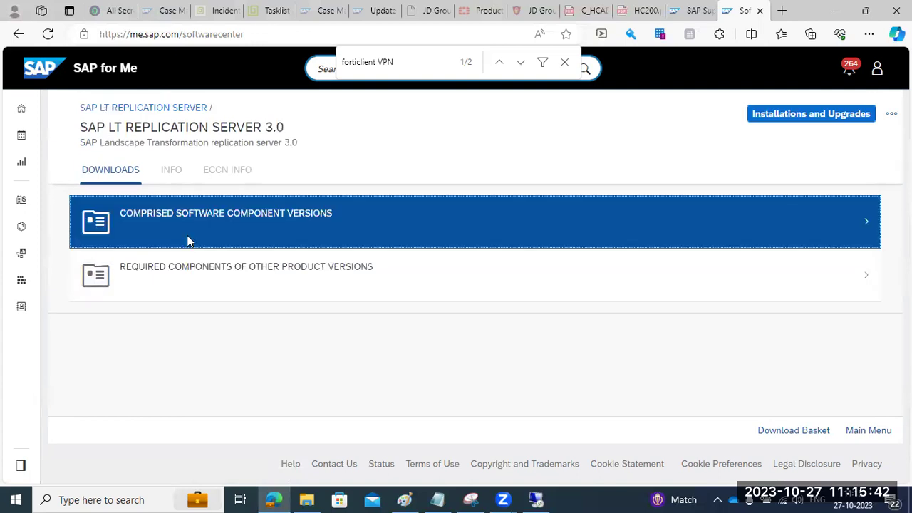
left_click(189, 214)
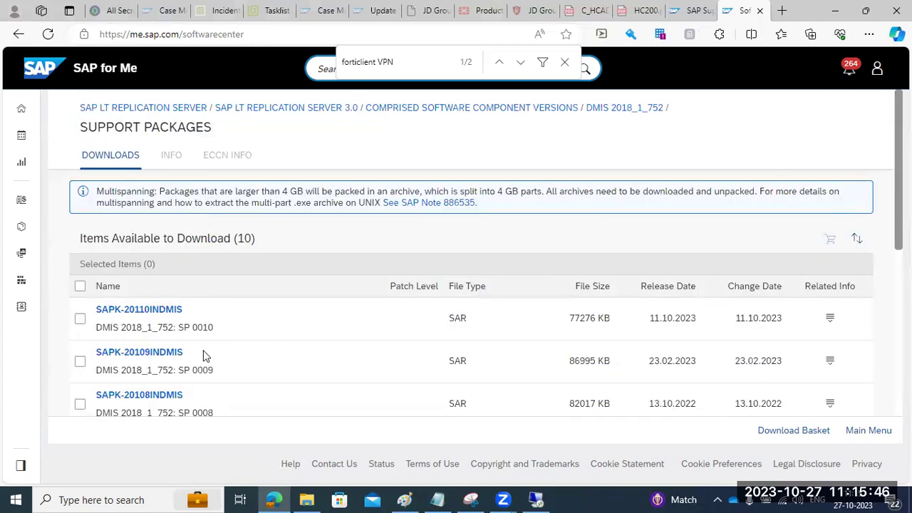
scroll(206, 356, "down", 5)
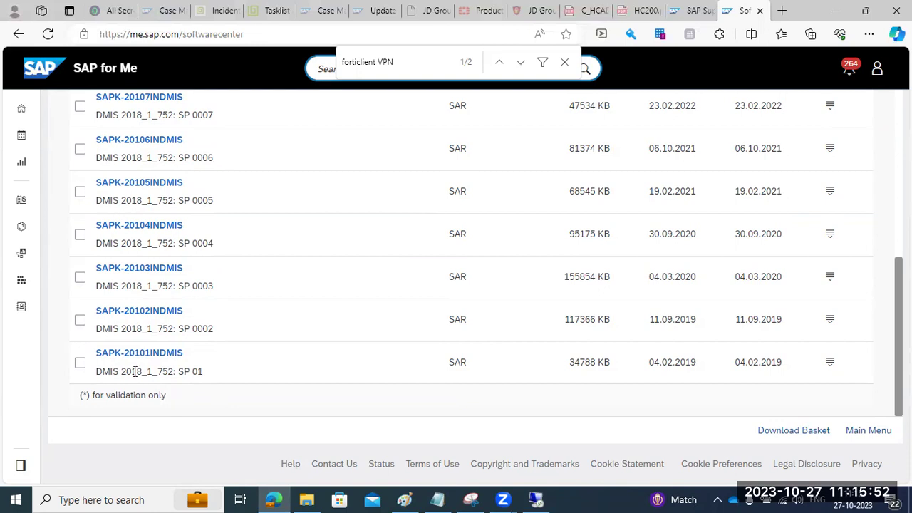
scroll(138, 369, "up", 5)
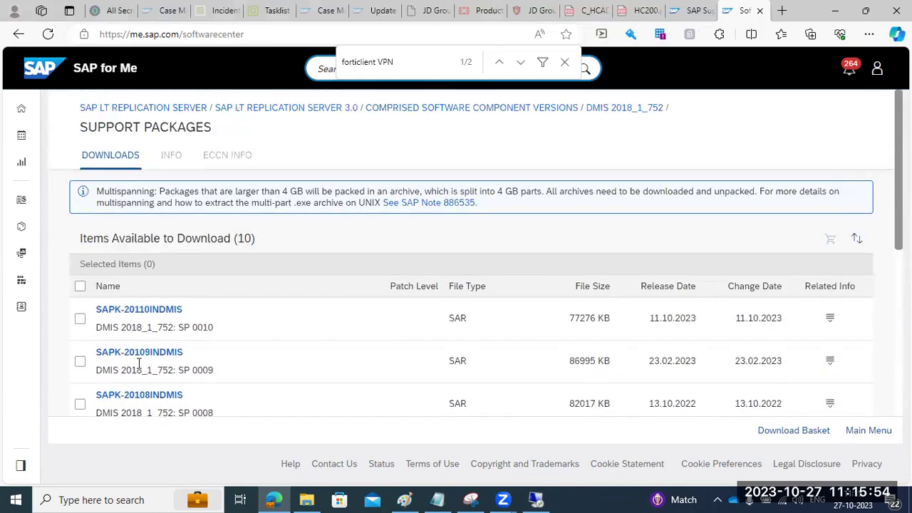
left_click_drag(97, 327, 204, 328)
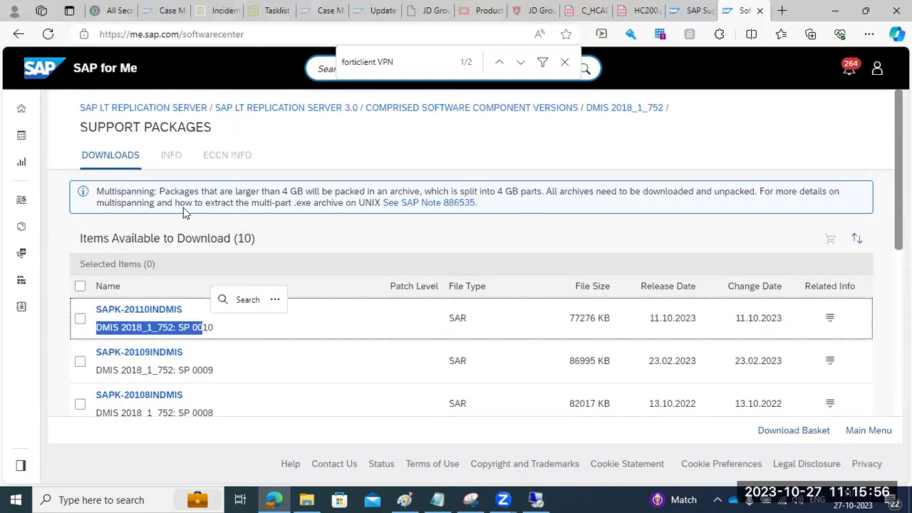
left_click(182, 108)
Go back to Download Software and open the Installations & Upgrades products starting with L
left_click(14, 35)
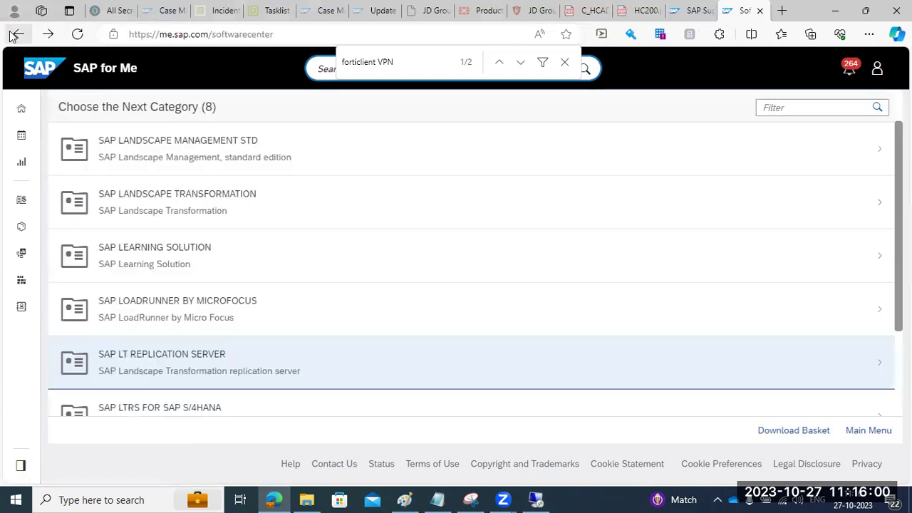
left_click(15, 36)
left_click(98, 158)
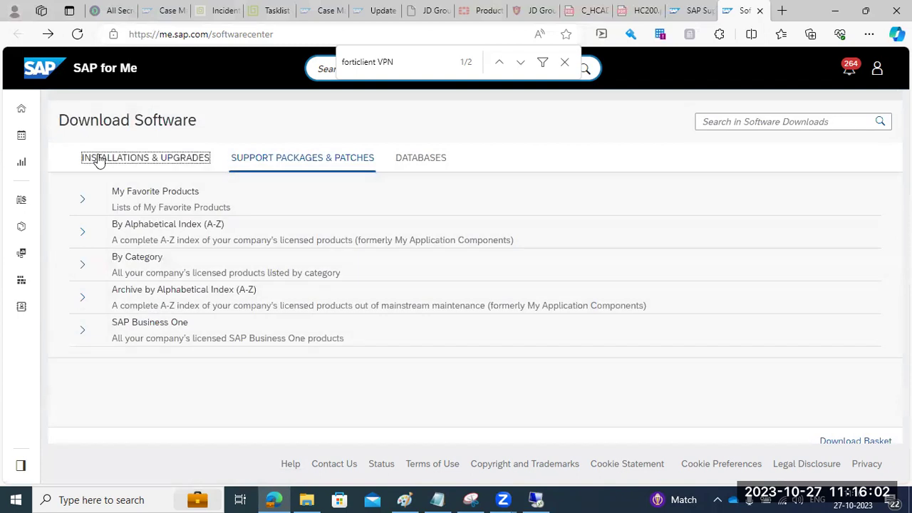
scroll(190, 372, "down", 7)
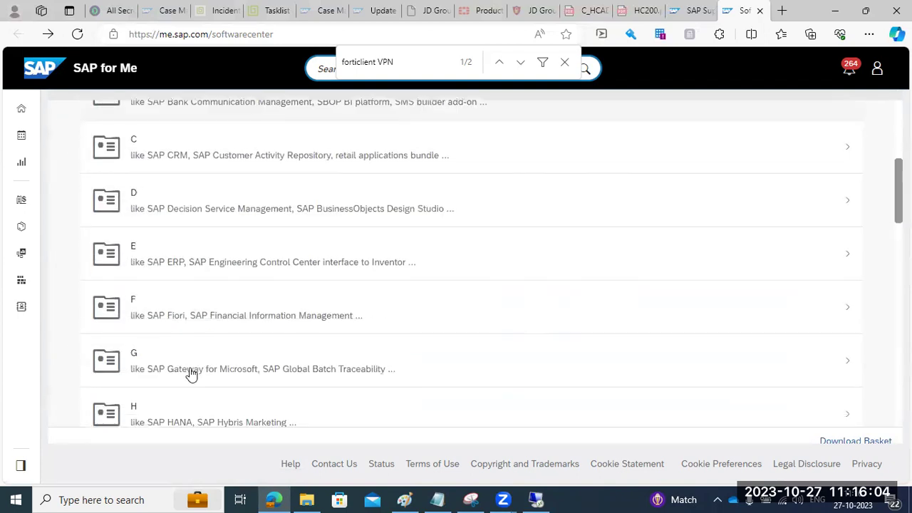
scroll(189, 373, "down", 1)
left_click(189, 359)
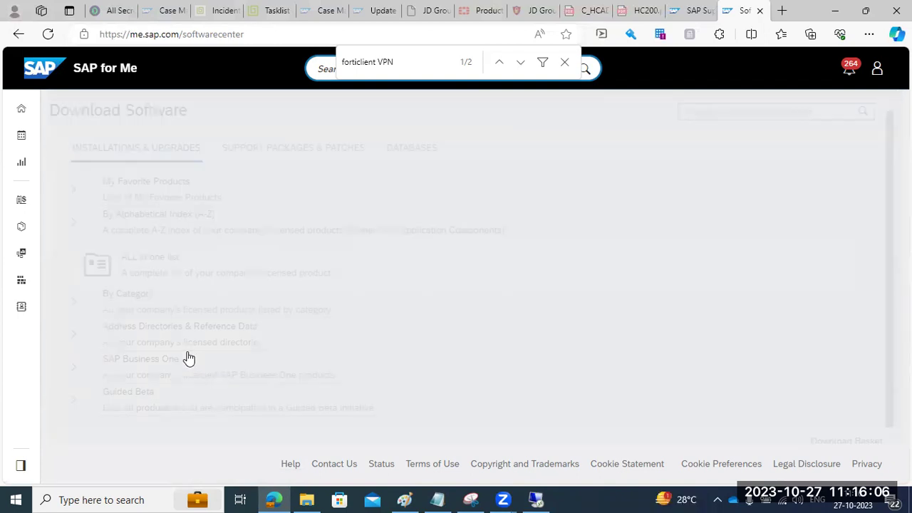
Download 51053217.ZIP from SAP LT Replication Server 3.0 Installation and Upgrade
left_click(187, 365)
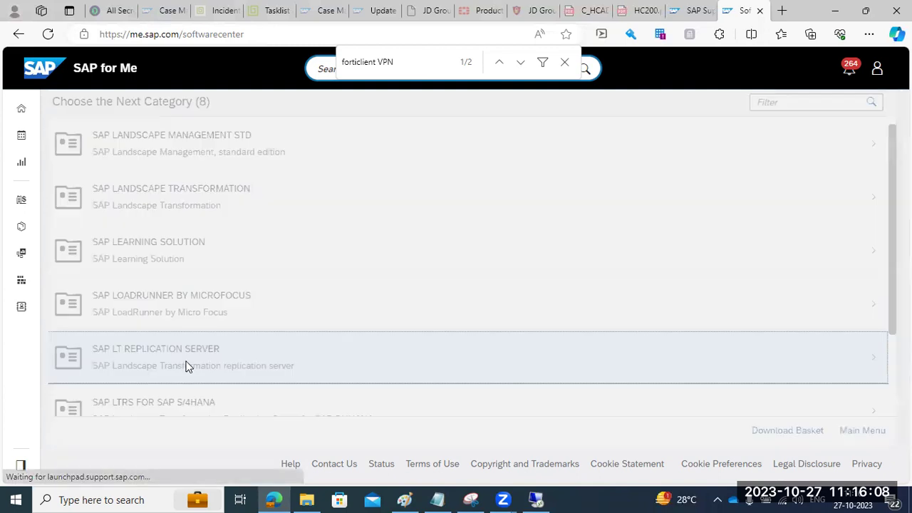
left_click(189, 265)
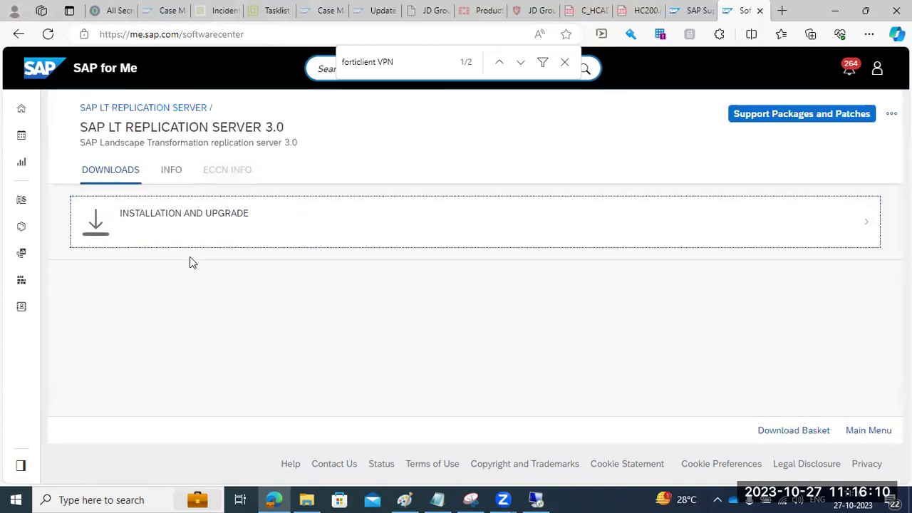
left_click(194, 240)
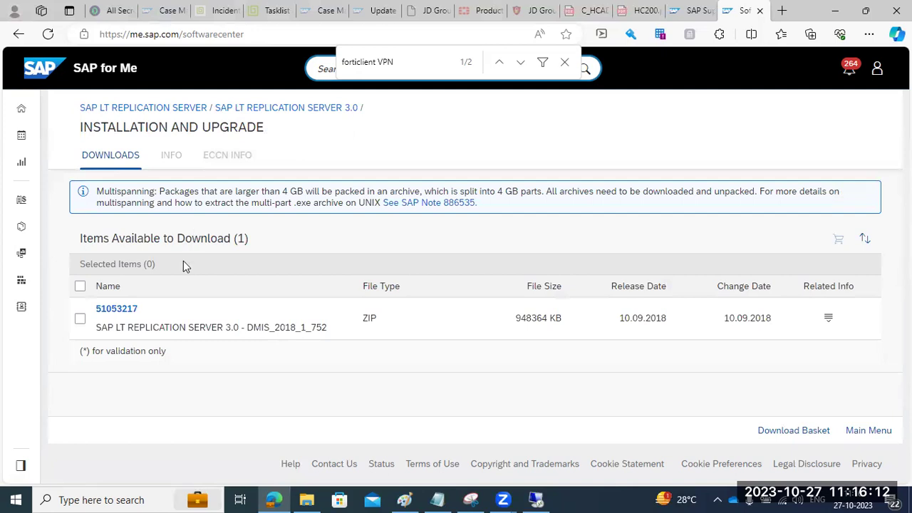
left_click(126, 312)
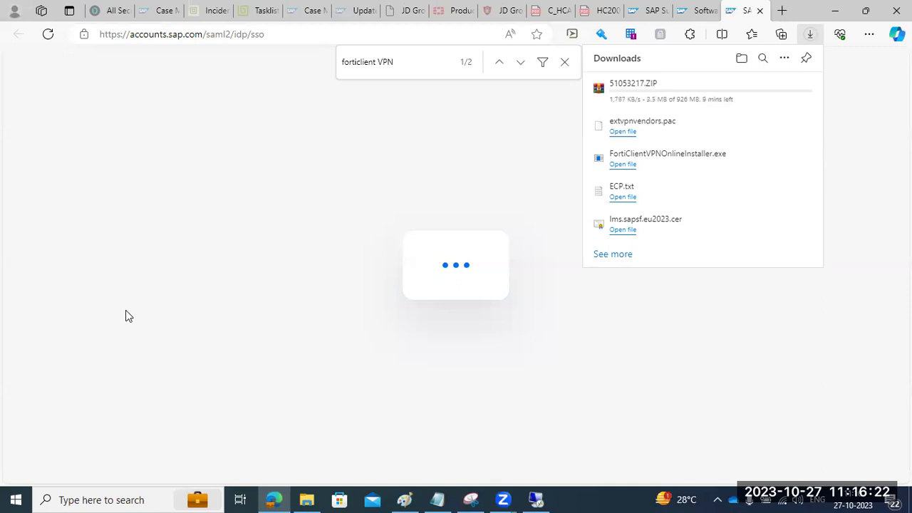
mouse_move(651, 94)
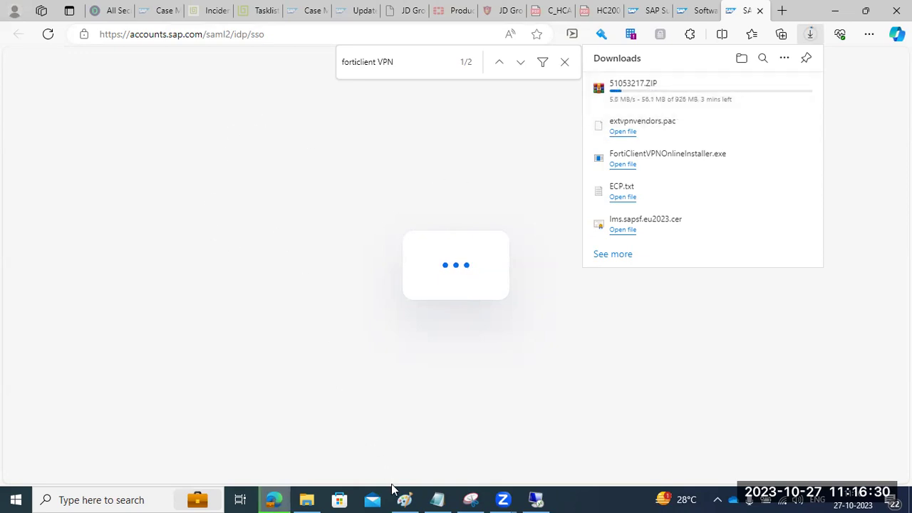
In the remote SAP session, view the Installed Product Versions list
mouse_move(404, 499)
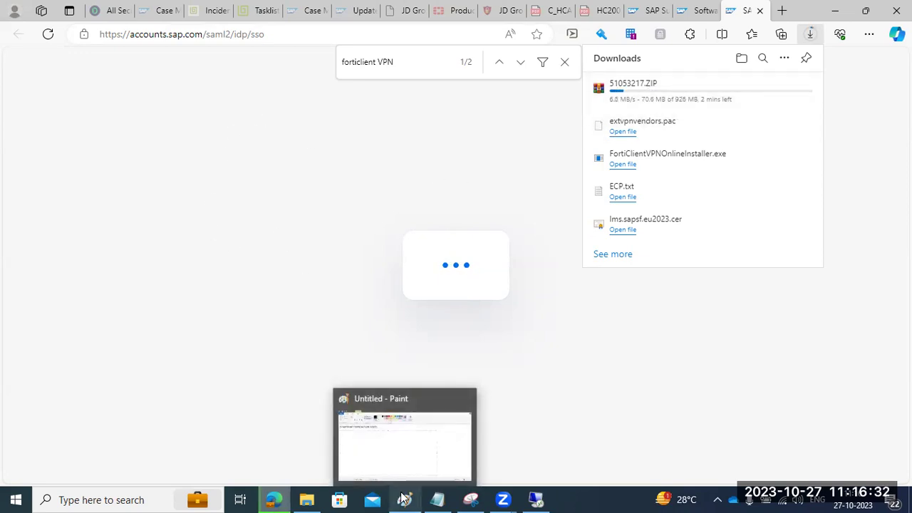
left_click(404, 499)
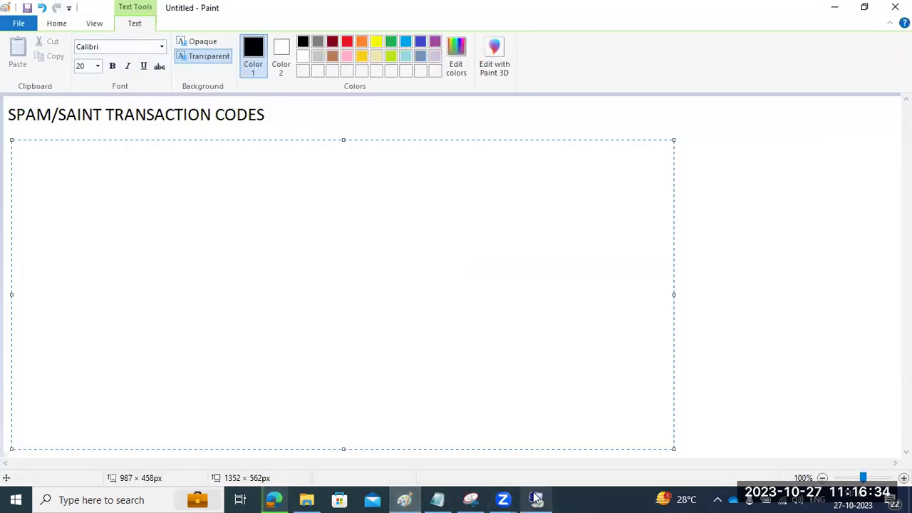
left_click(536, 499)
left_click(221, 198)
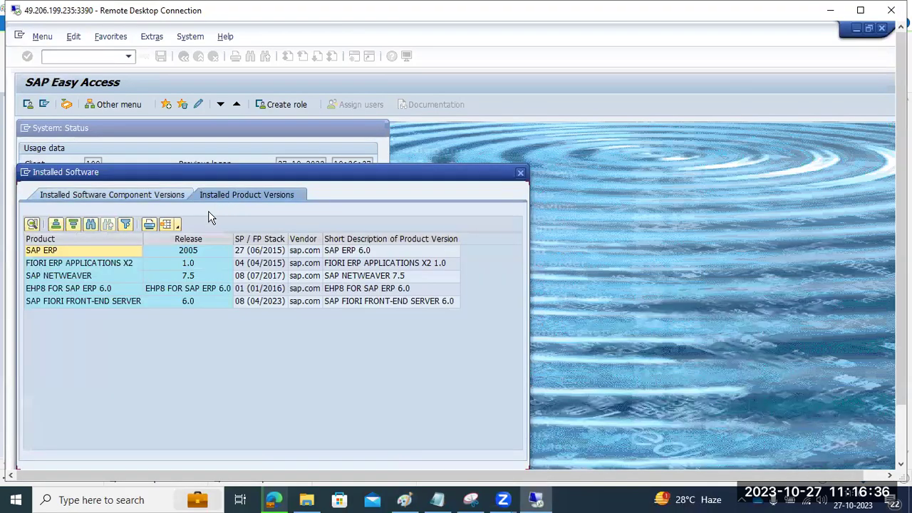
left_click(80, 263)
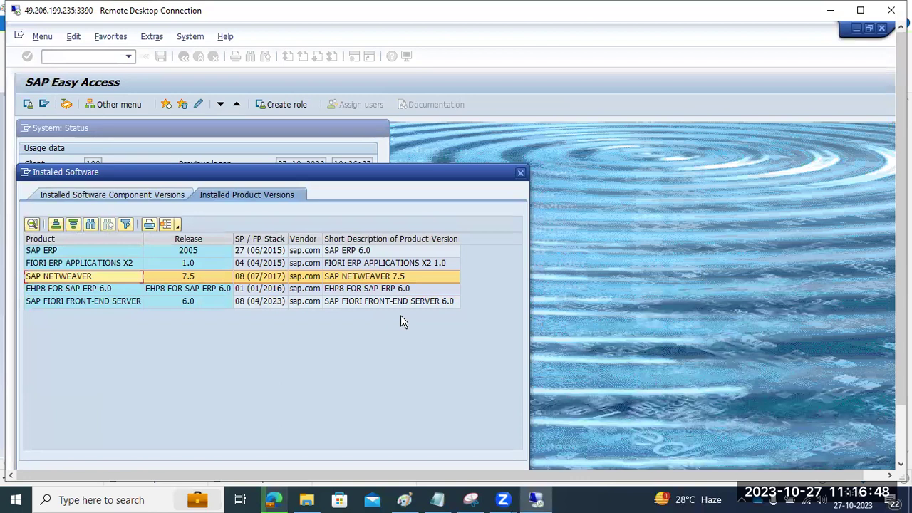
Return to Component Versions, then close Installed Software and the System: Status window
left_click(65, 194)
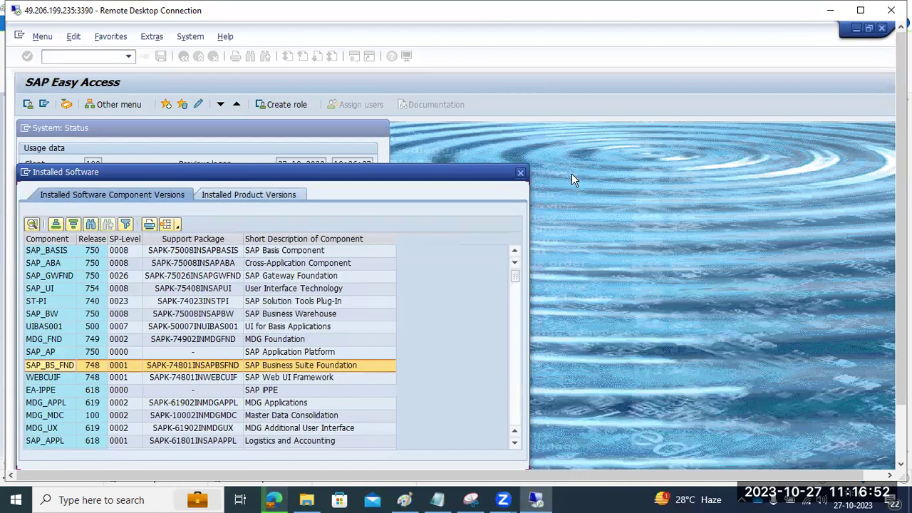
left_click(521, 173)
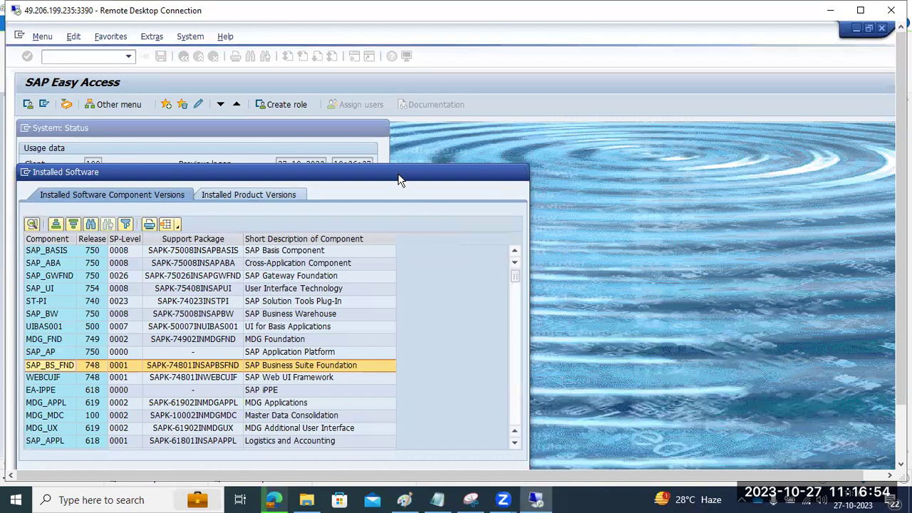
left_click(384, 130)
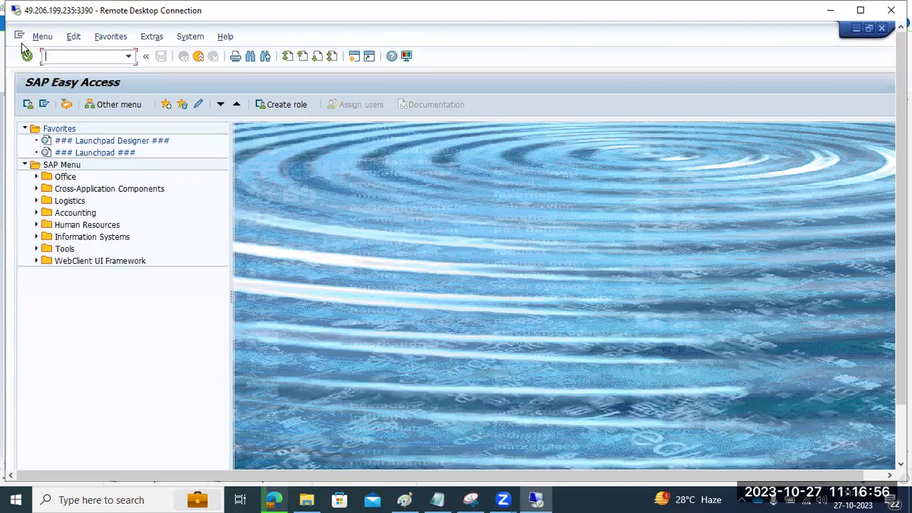
Run transaction SAINT to show the Add-On Installation Tool, then bring the Paint notes forward
left_click(54, 61)
type("saint")
key("Return")
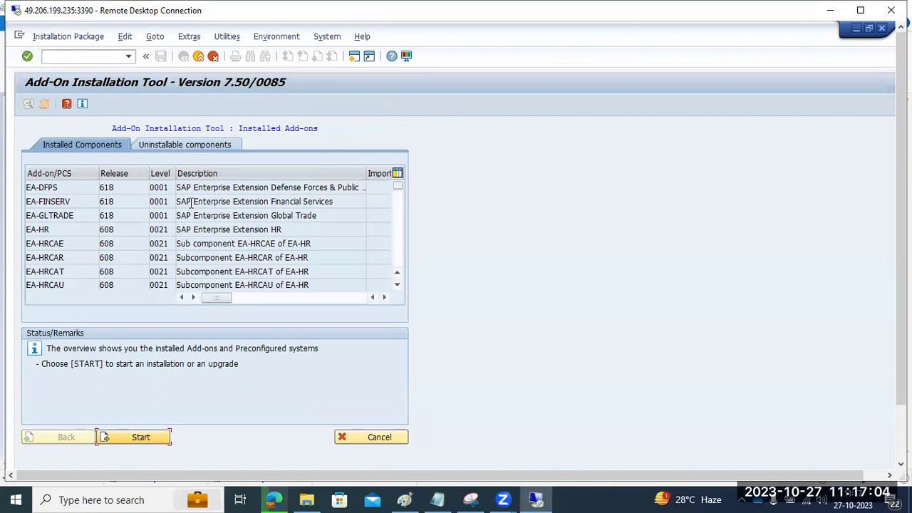
left_click_drag(139, 130, 239, 126)
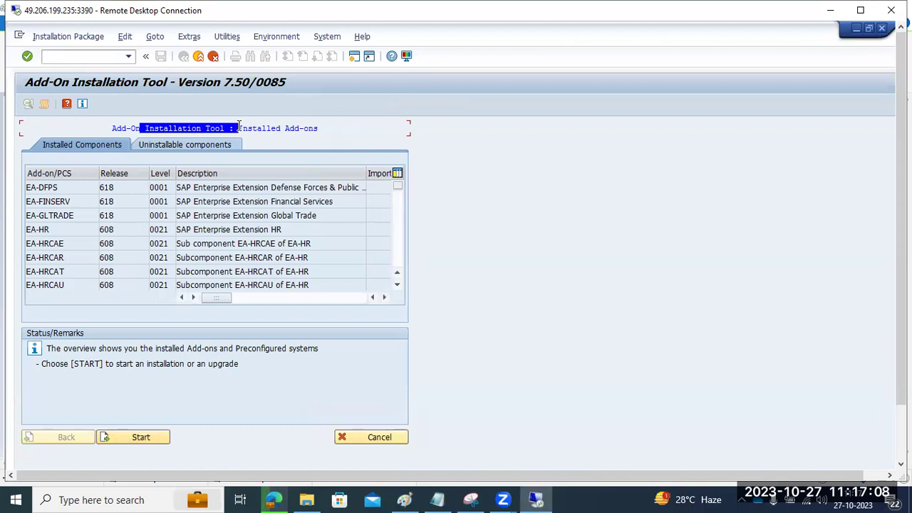
left_click(404, 500)
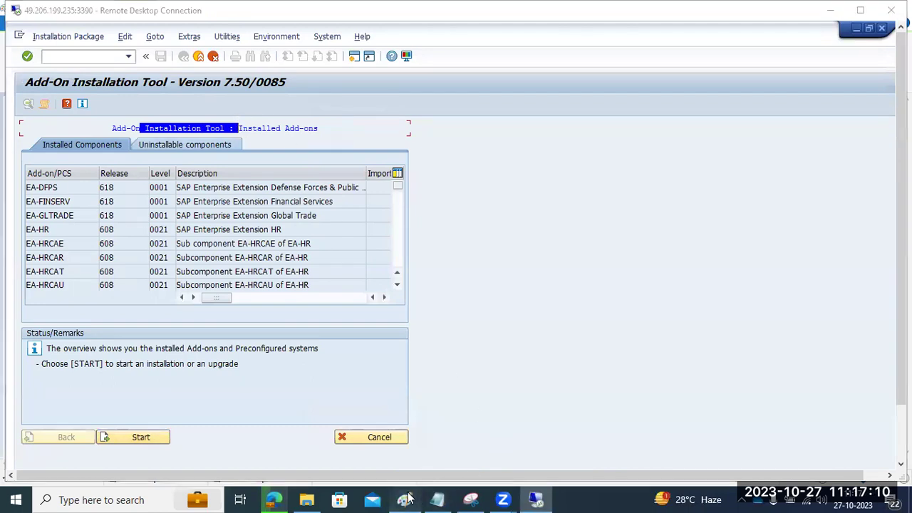
Type a trial note below the SPAM/SAINT heading in Paint, erase it, and return to SAP
left_click(739, 263)
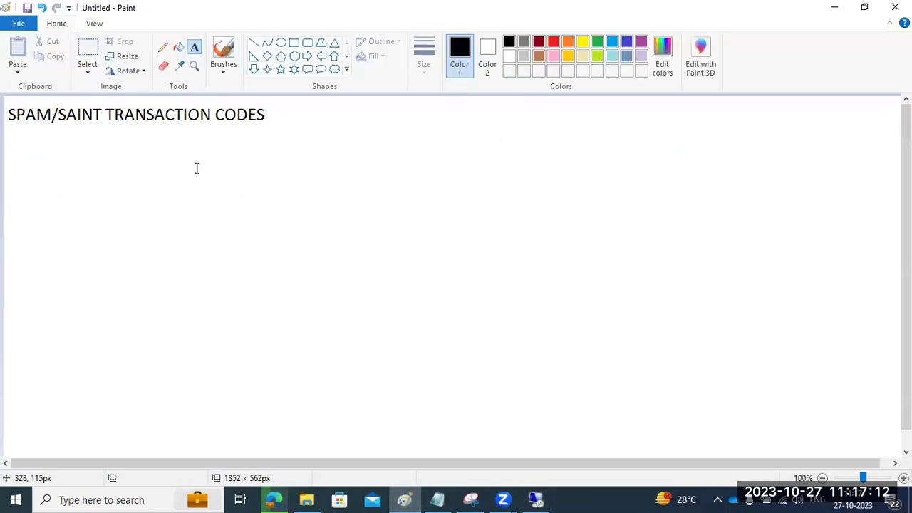
left_click_drag(9, 137, 709, 426)
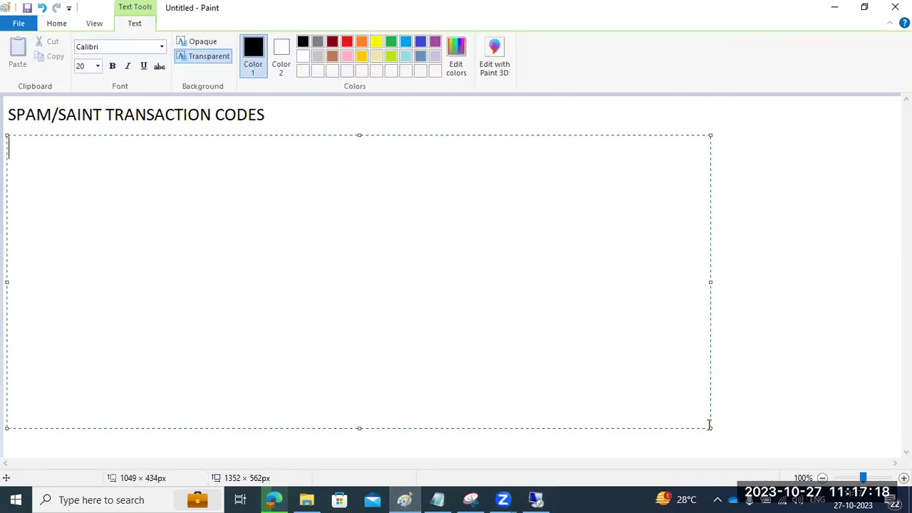
type("SU")
type("ol - we ")
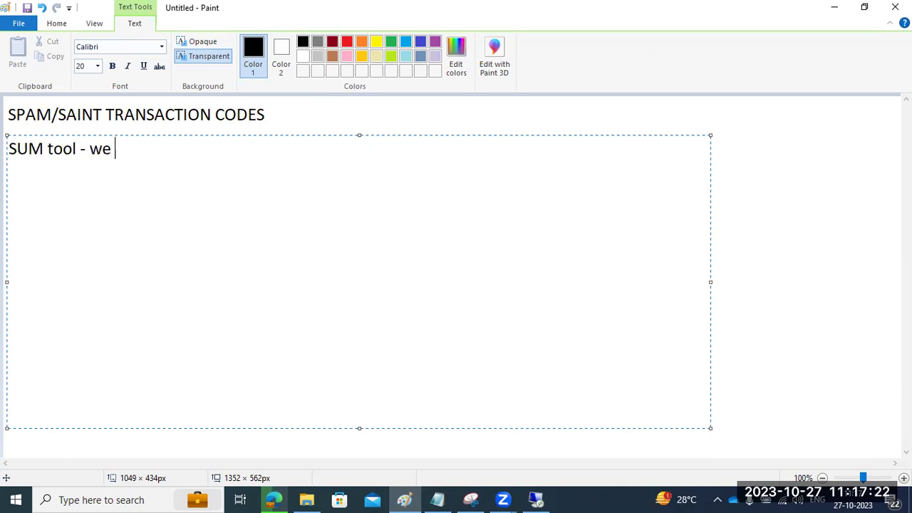
type("can update")
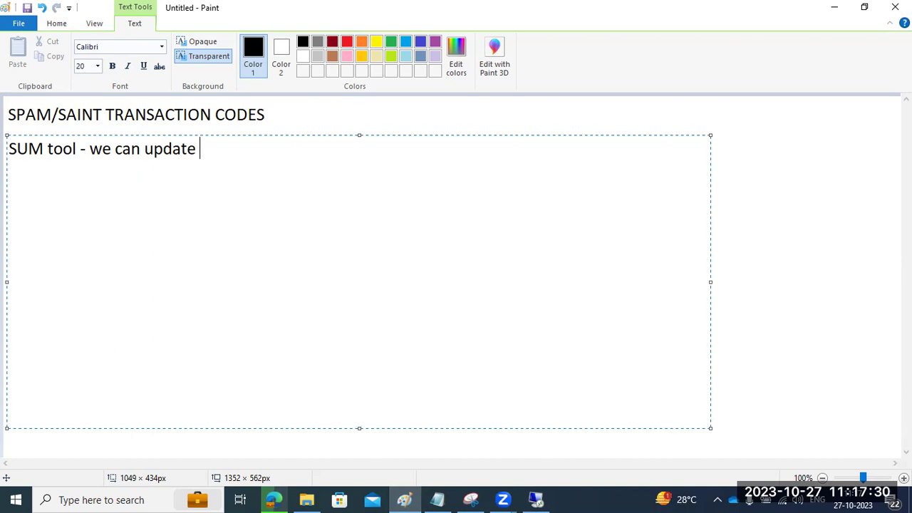
key("BackSpace")
key("BackSpace")
key("BackSpace")
key("BackSpace")
key("BackSpace")
key("BackSpace")
key("BackSpace")
key("BackSpace")
key("BackSpace")
key("BackSpace")
key("BackSpace")
key("BackSpace")
key("BackSpace")
key("BackSpace")
key("BackSpace")
key("BackSpace")
key("BackSpace")
key("BackSpace")
key("BackSpace")
key("BackSpace")
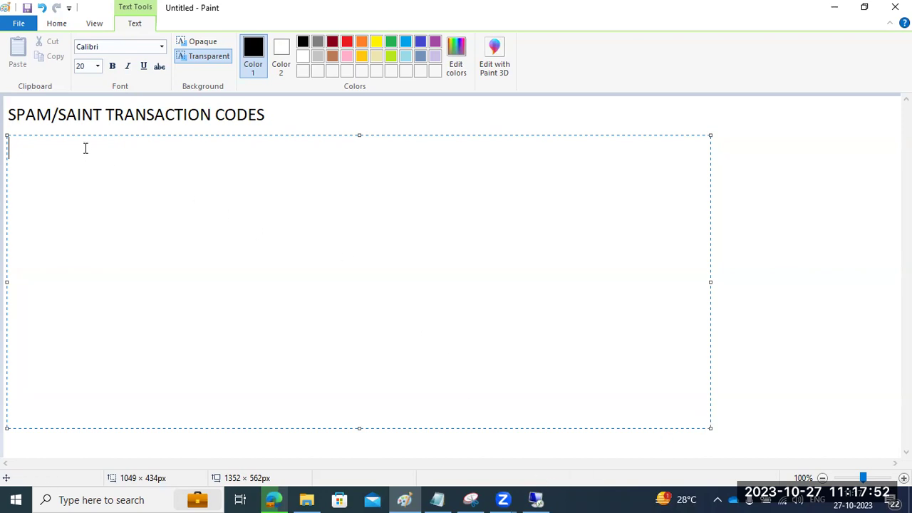
left_click_drag(62, 114, 98, 119)
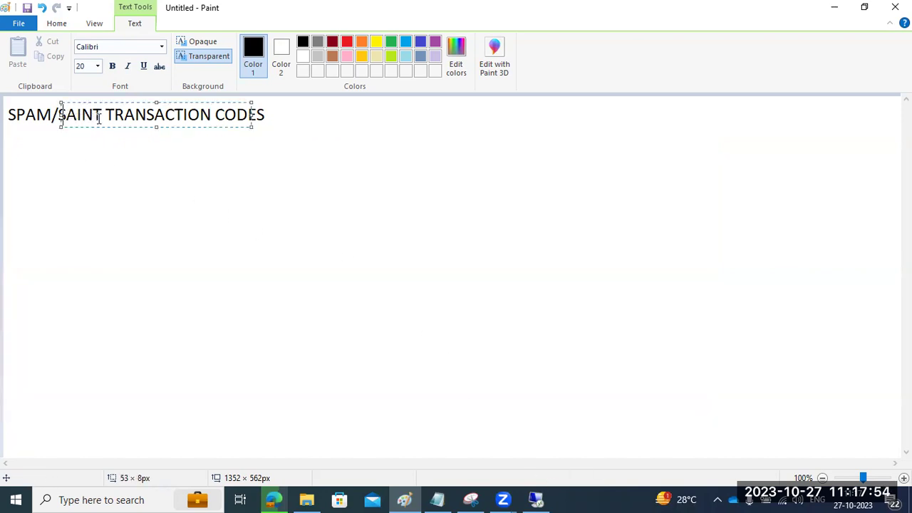
left_click(15, 157)
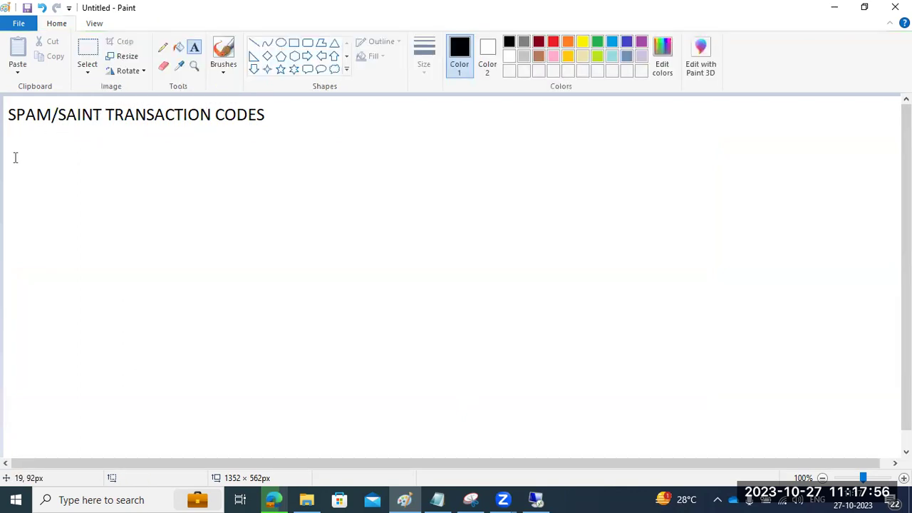
left_click(536, 499)
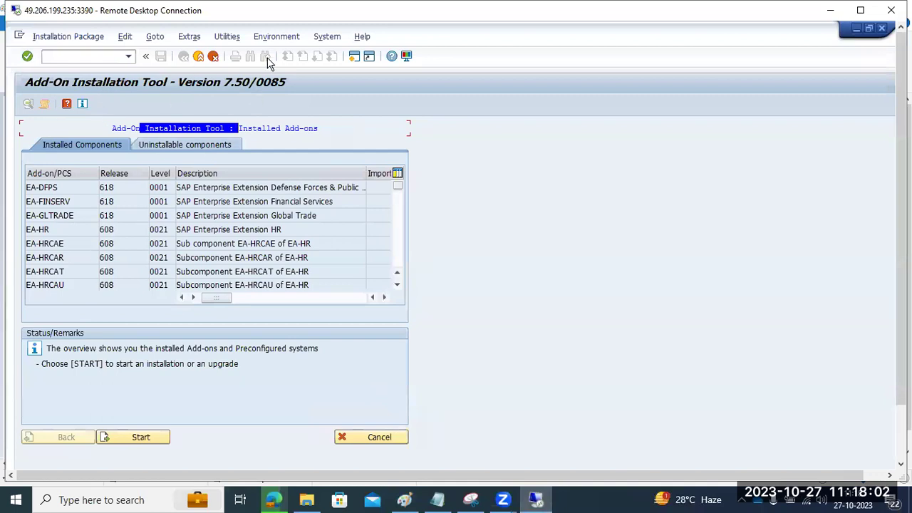
Check via System > Status that SAP_BS_FND is release 748 at SP 0001, then switch to the browser
left_click(327, 36)
left_click(340, 214)
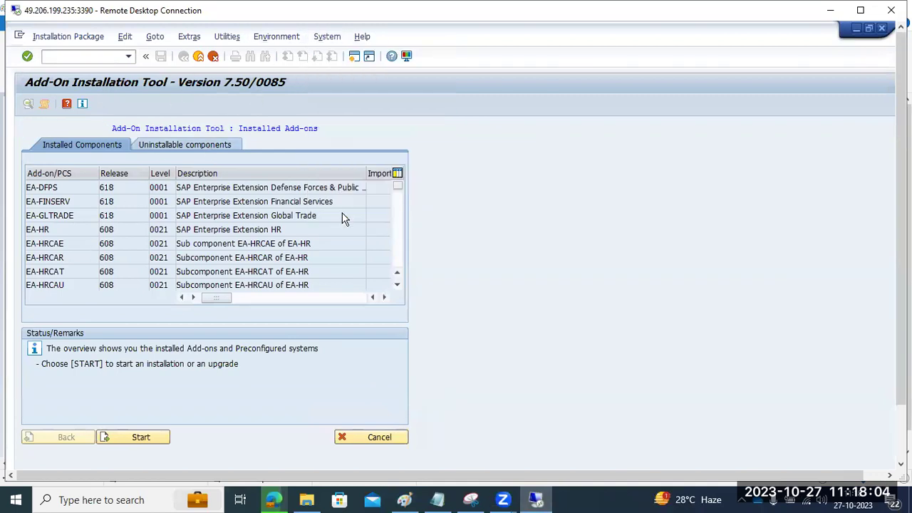
left_click(354, 282)
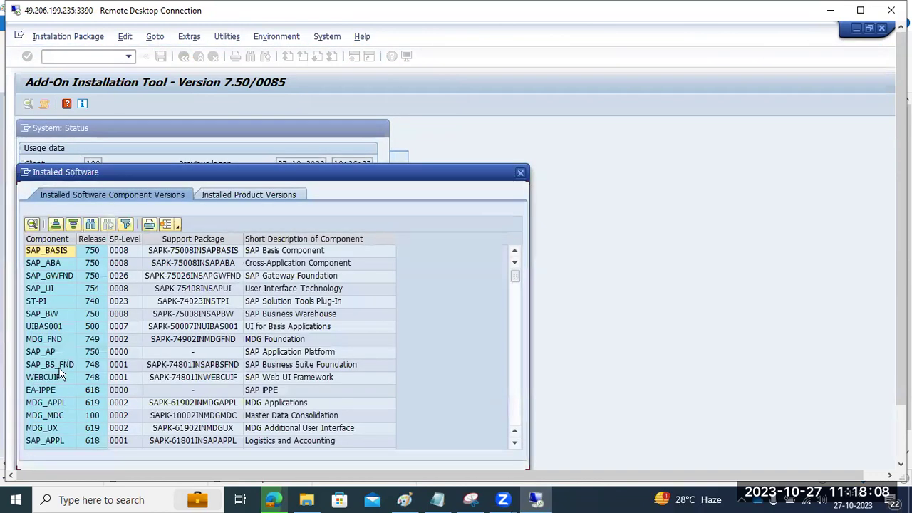
left_click(59, 367)
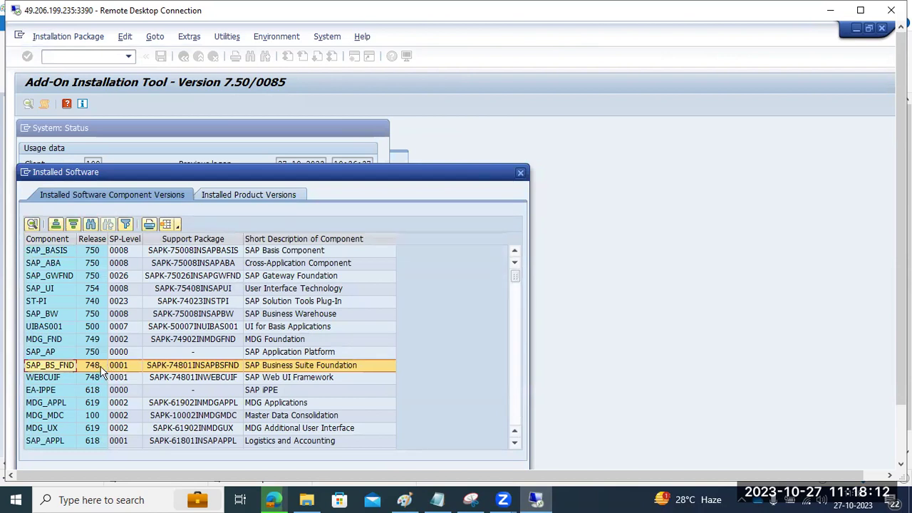
left_click(124, 367)
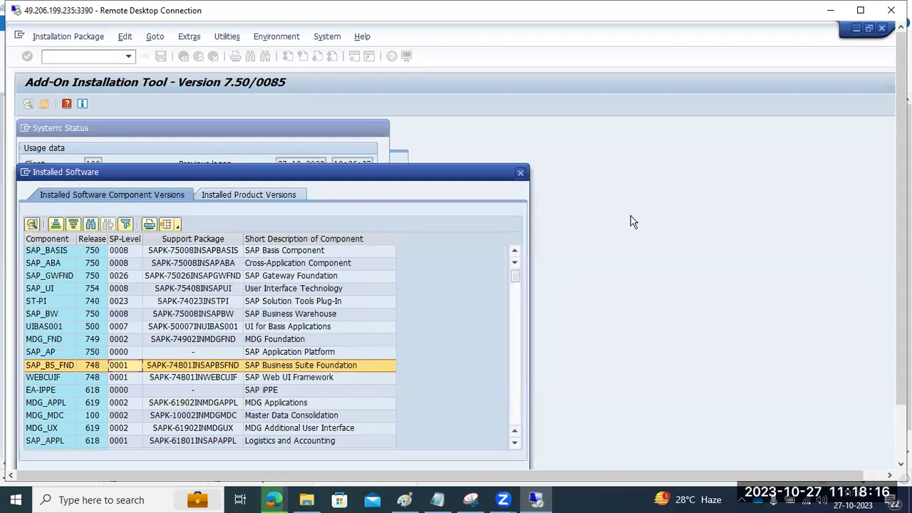
left_click(521, 175)
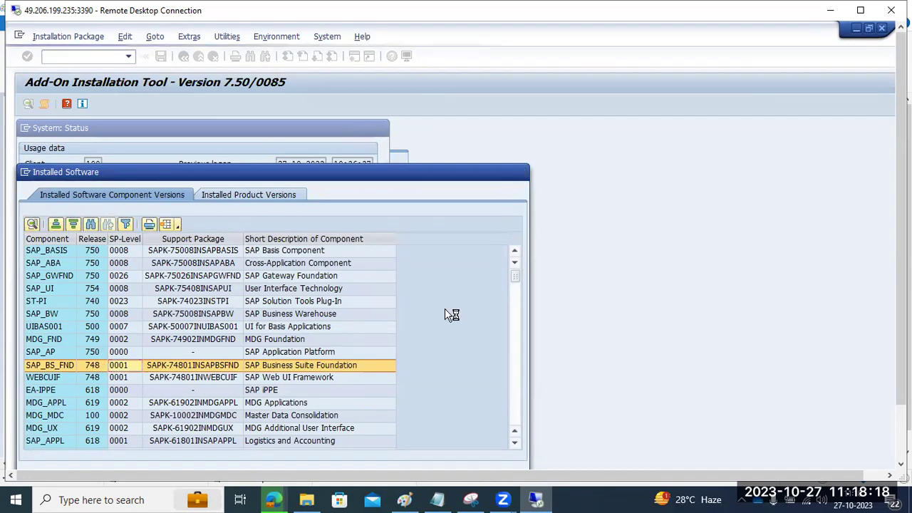
key("alt+Tab")
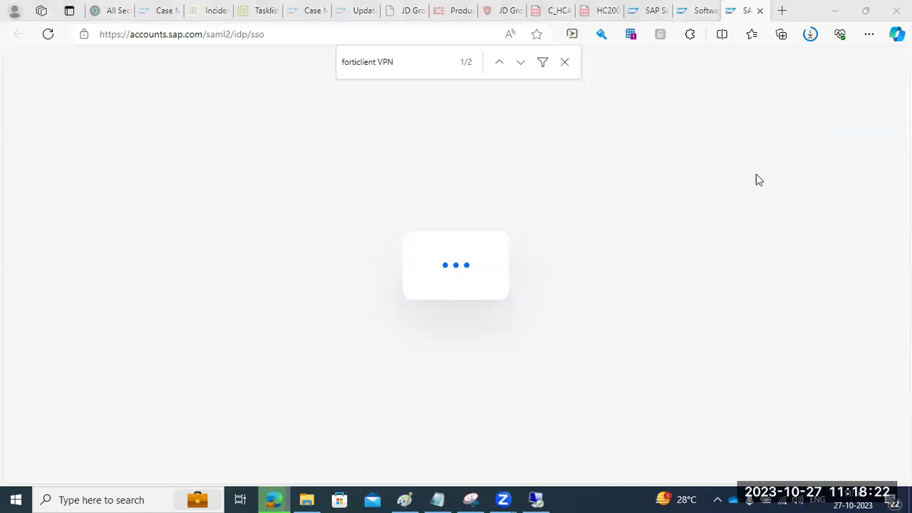
Bring up the SAP for Me Software Center and go back to the Download Software start page
left_click(695, 10)
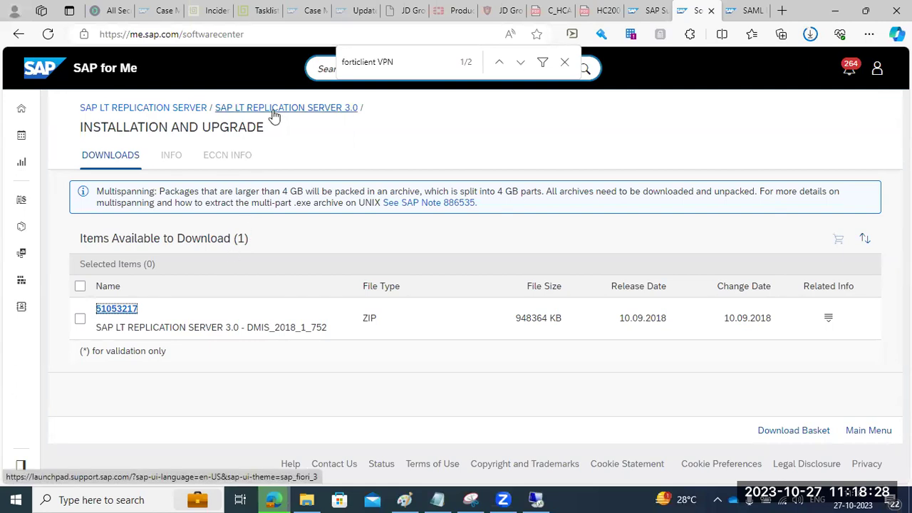
left_click(146, 108)
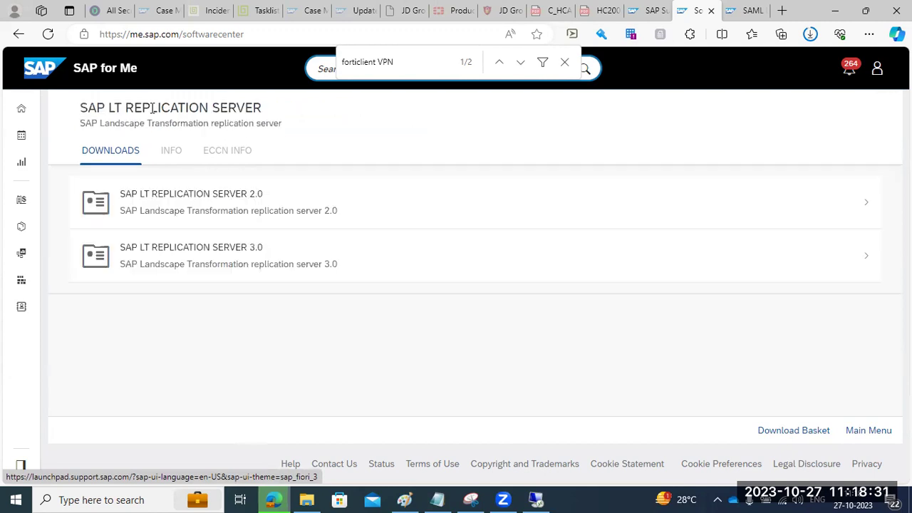
left_click(19, 35)
left_click(19, 36)
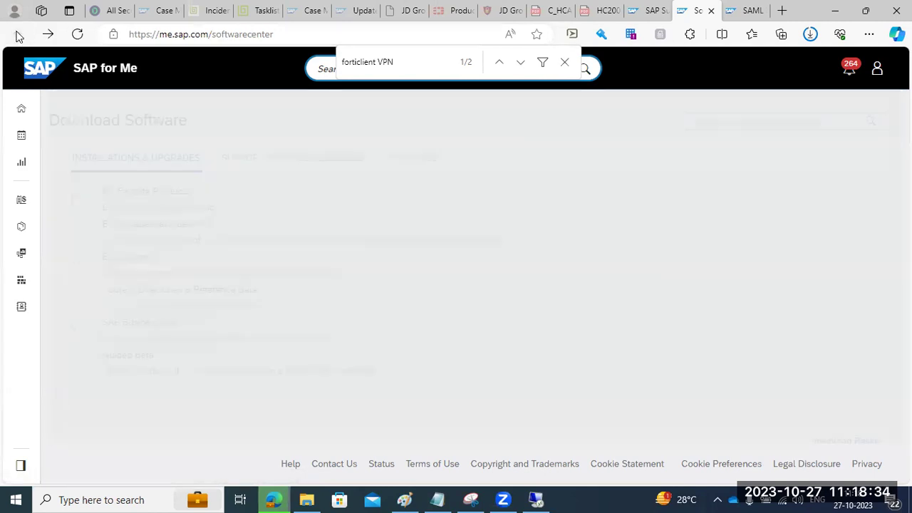
Browse the alphabetical index to L > SAP Learning Solution, then go back to Download Software
left_click(82, 234)
scroll(153, 303, "down", 3)
scroll(159, 305, "down", 6)
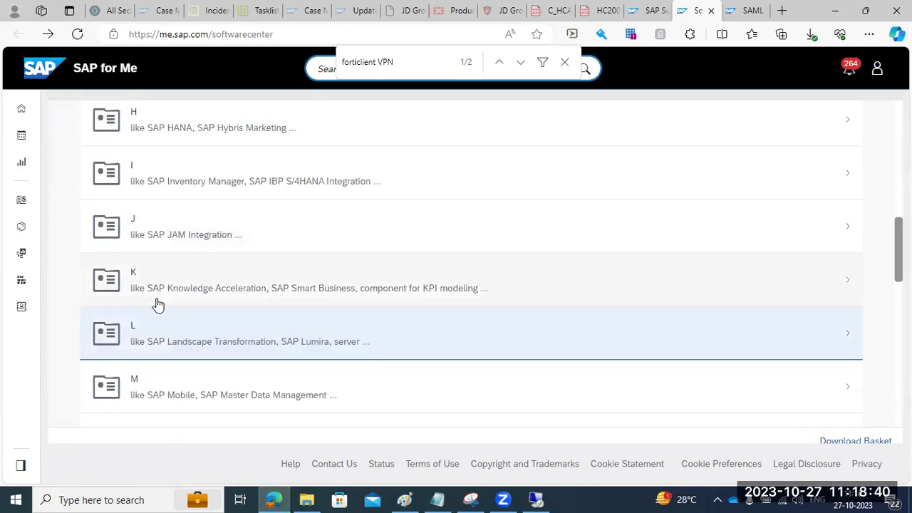
scroll(159, 305, "down", 1)
left_click(158, 300)
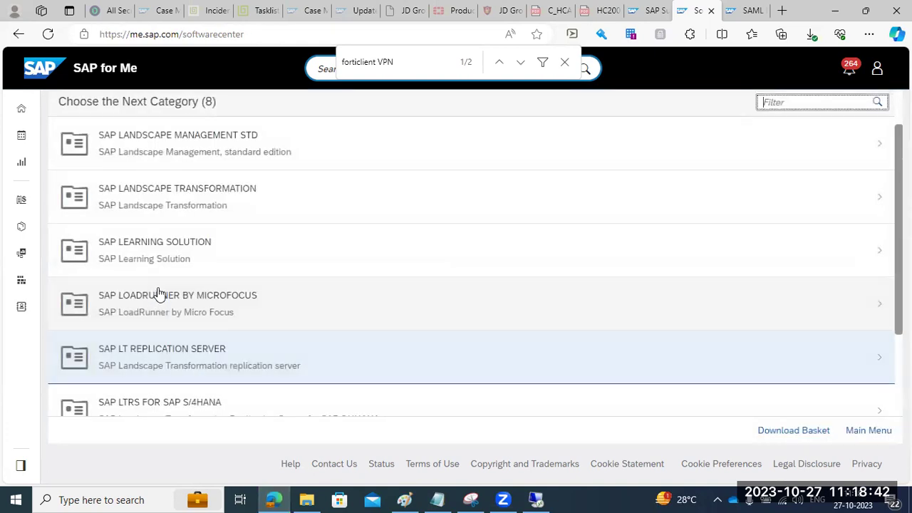
left_click(185, 259)
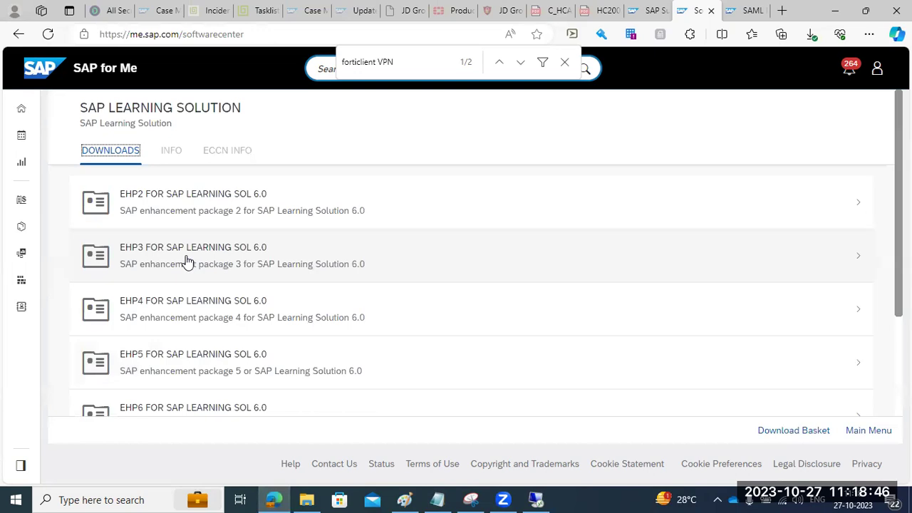
scroll(188, 262, "down", 2)
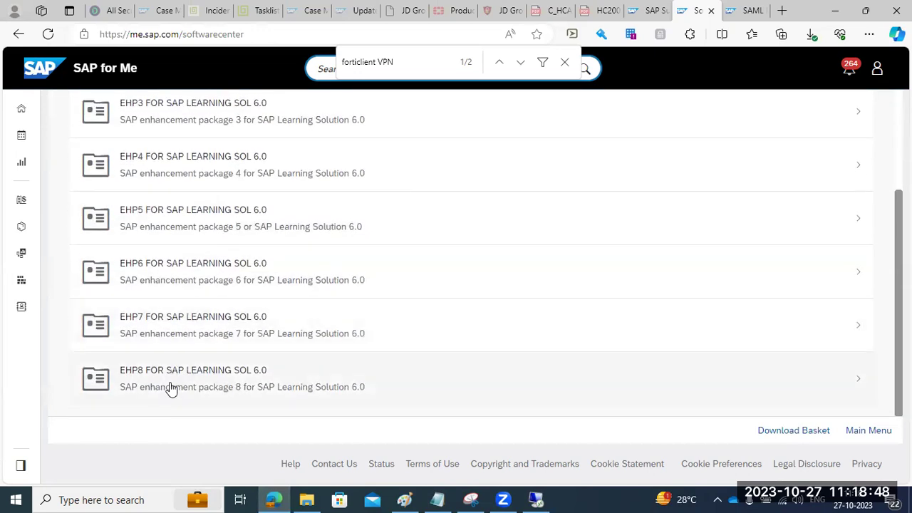
left_click(17, 35)
left_click(17, 35)
Open Support Packages & Patches > L > SAP Learning Solution > EHP8 for SAP Learning Sol 6.0 comprised component versions
left_click(296, 156)
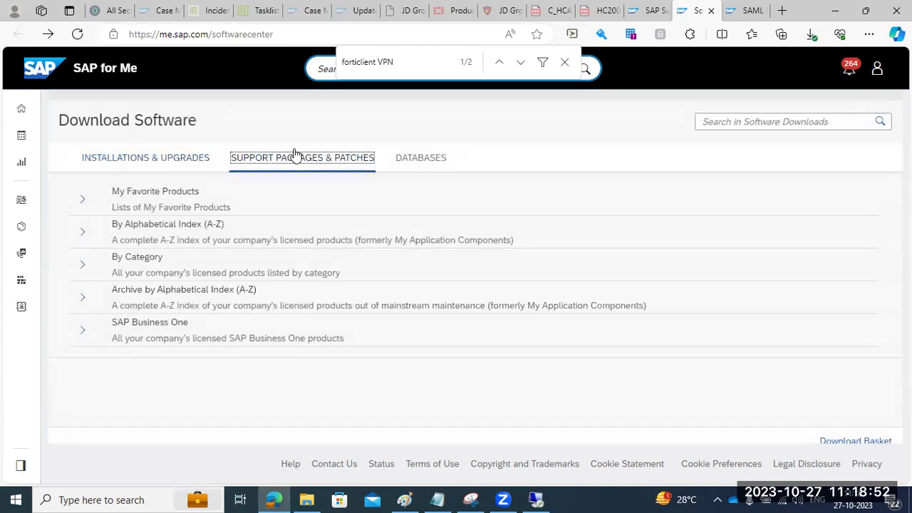
left_click(82, 232)
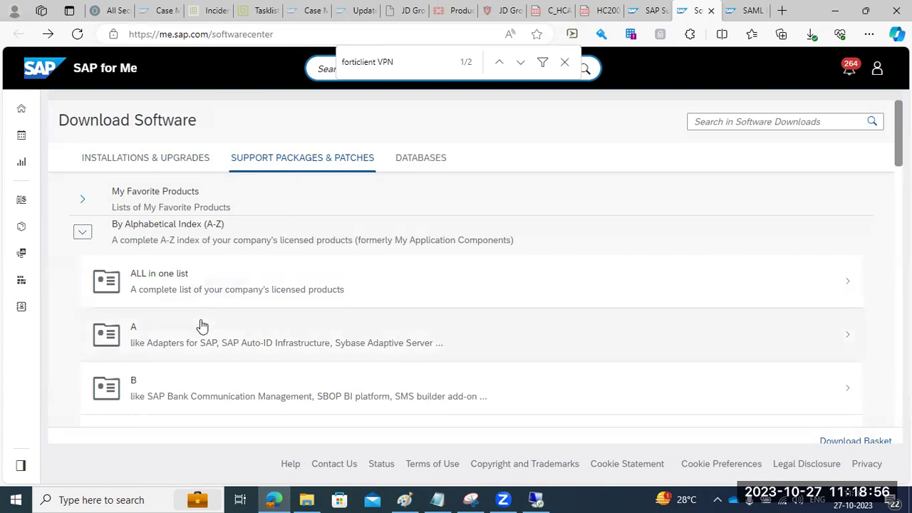
scroll(201, 325, "down", 3)
scroll(202, 325, "down", 5)
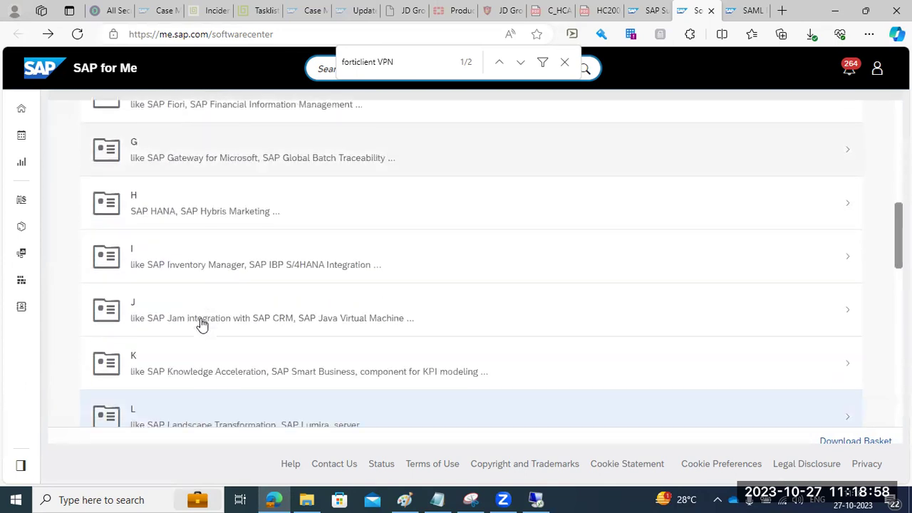
left_click(202, 325)
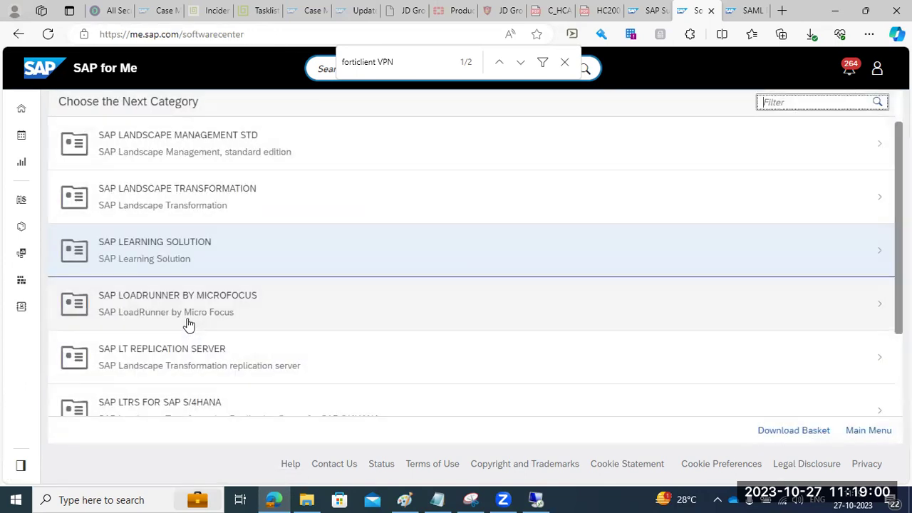
left_click(179, 256)
scroll(184, 267, "down", 3)
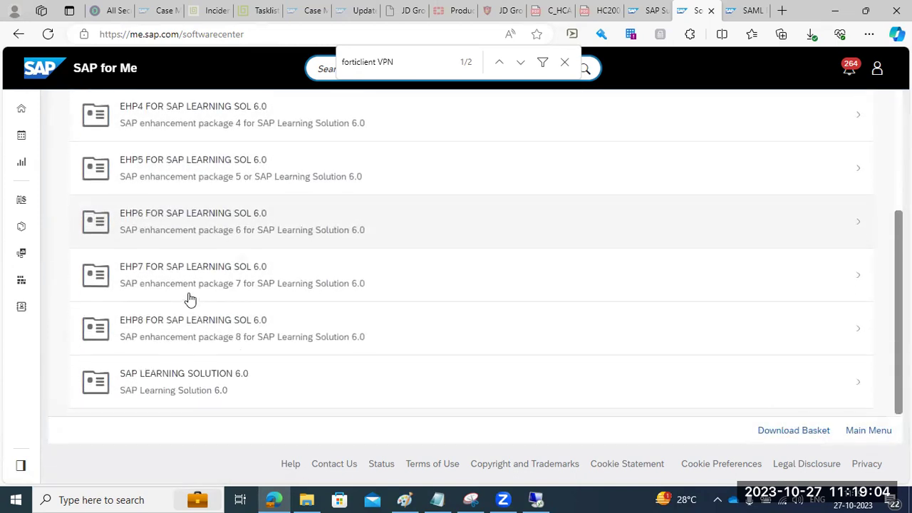
left_click(184, 323)
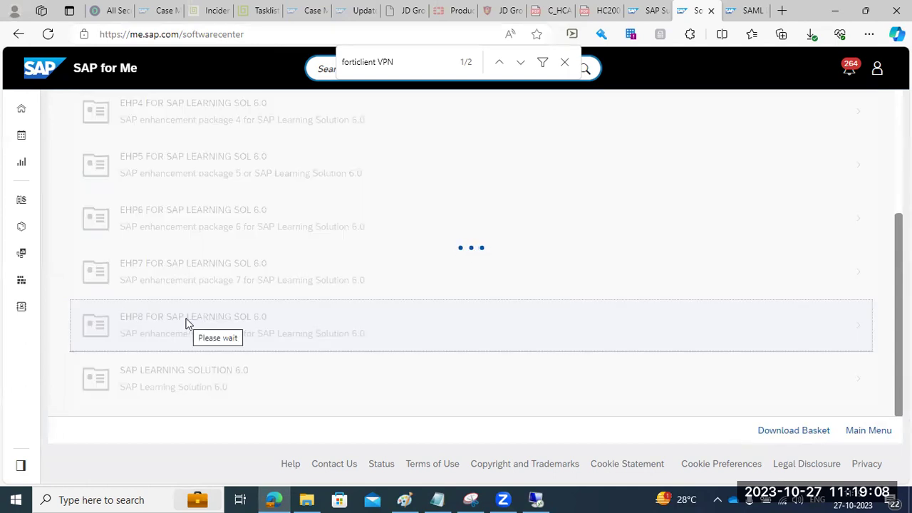
left_click(179, 232)
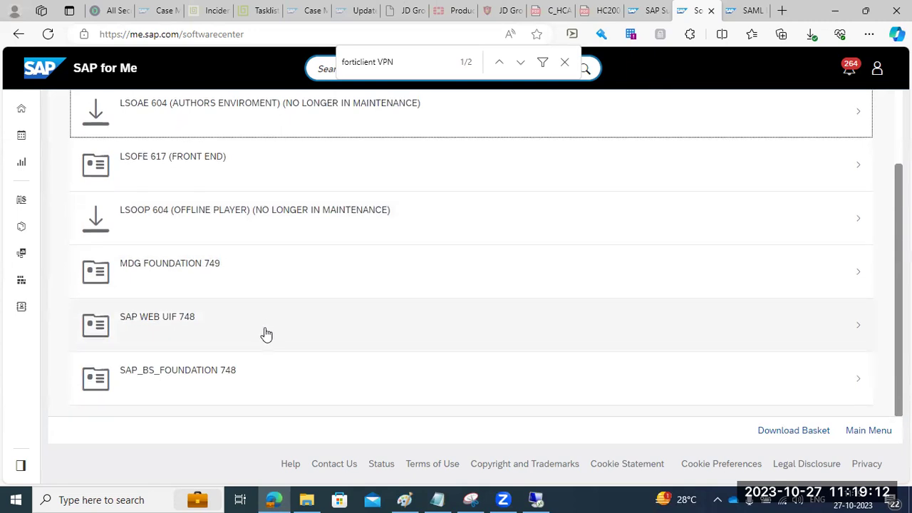
Download SAP_BS_FOUNDATION 748 support package SAPK-74802INSAPBSFND (SP 0002)
left_click(214, 374)
left_click(173, 206)
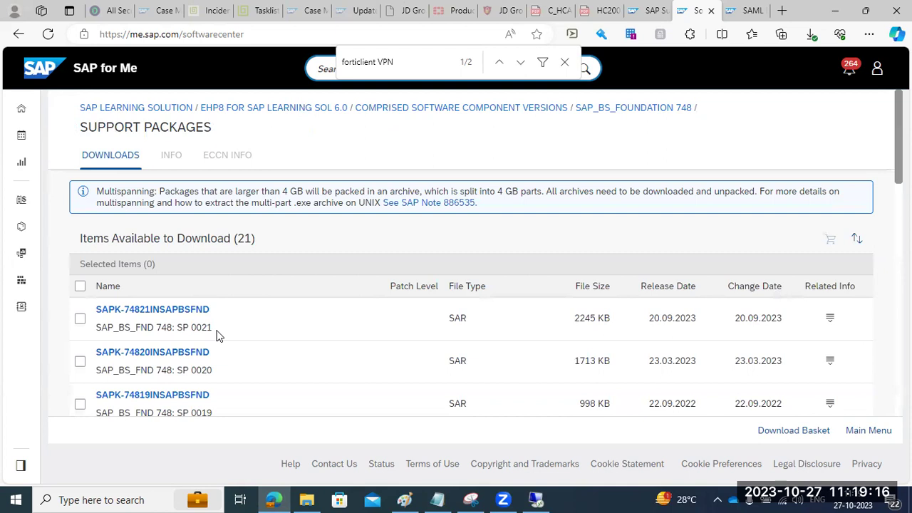
scroll(230, 366, "down", 11)
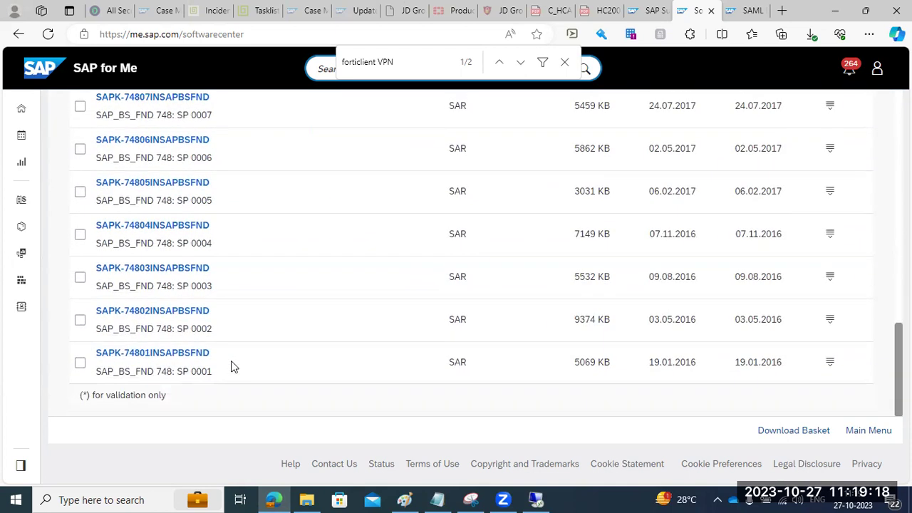
left_click_drag(183, 367, 209, 371)
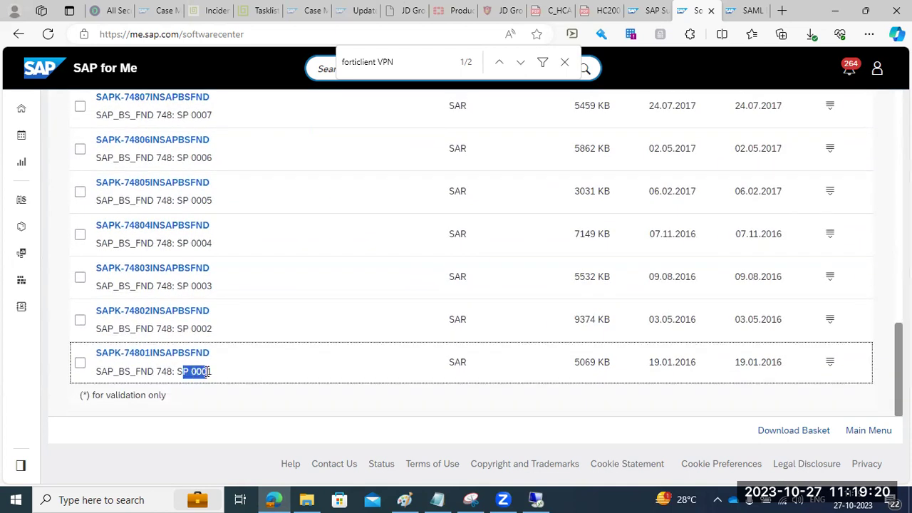
left_click(172, 317)
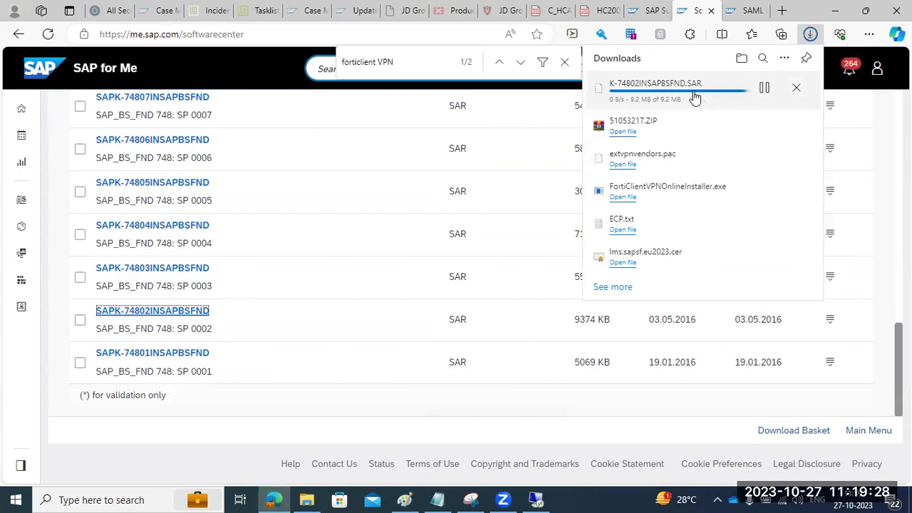
Copy the downloaded SAR file and the 51053217 archive from the local Downloads folder
left_click(311, 498)
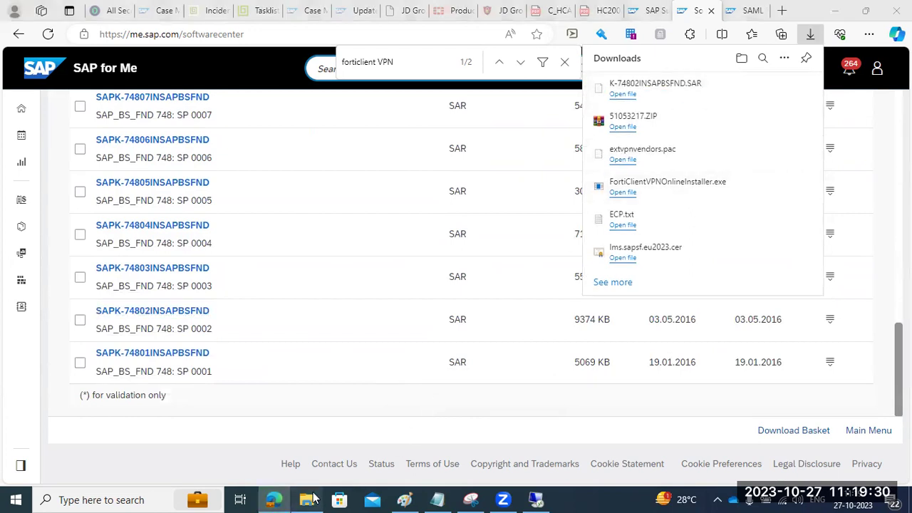
left_click(175, 152)
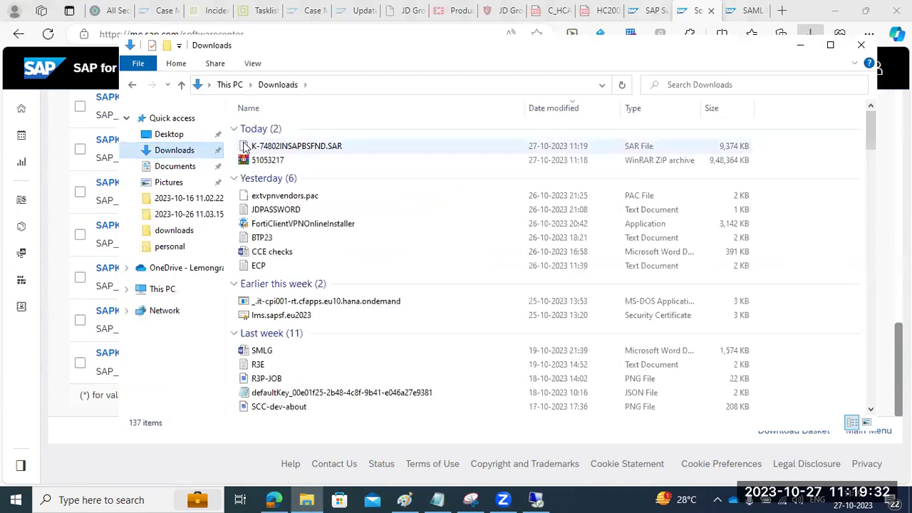
left_click(244, 146)
left_click(259, 160, "shift")
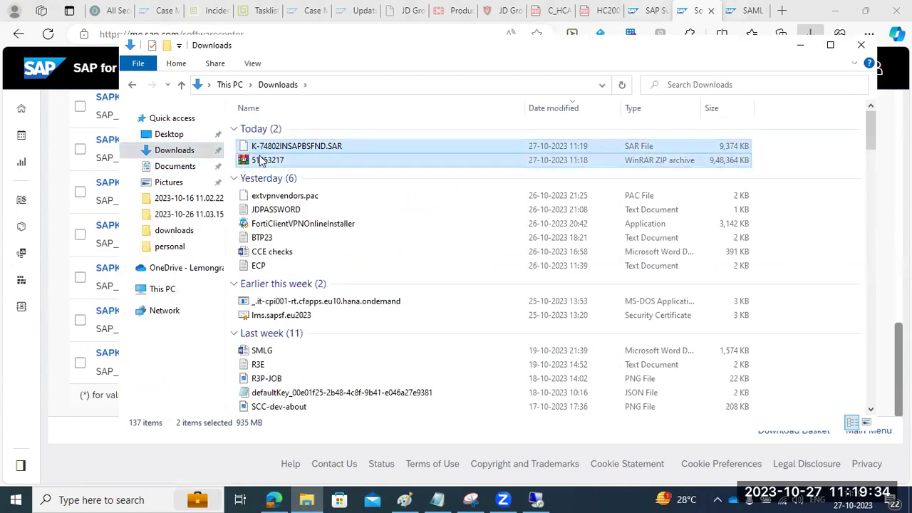
right_click(259, 159)
left_click(288, 311)
Paste the two copied files onto the remote server's SAP (E:) drive
left_click(536, 499)
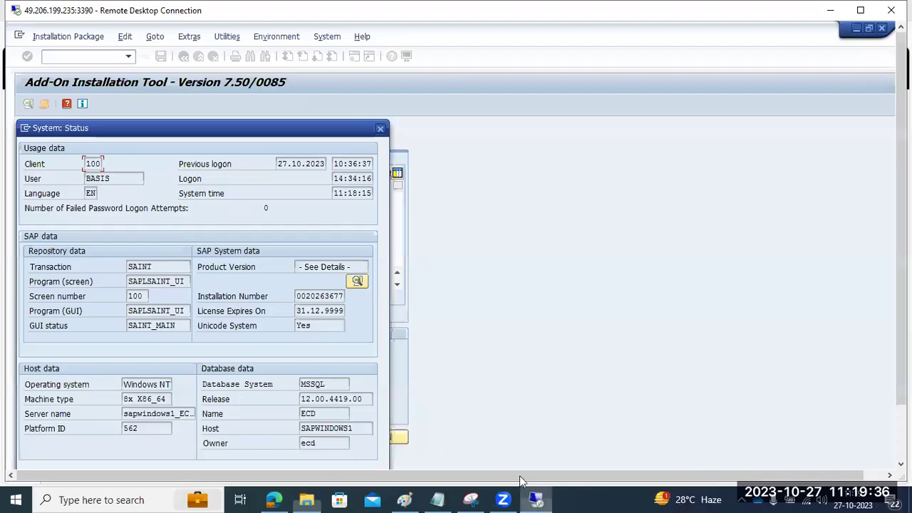
left_click_drag(901, 342, 901, 401)
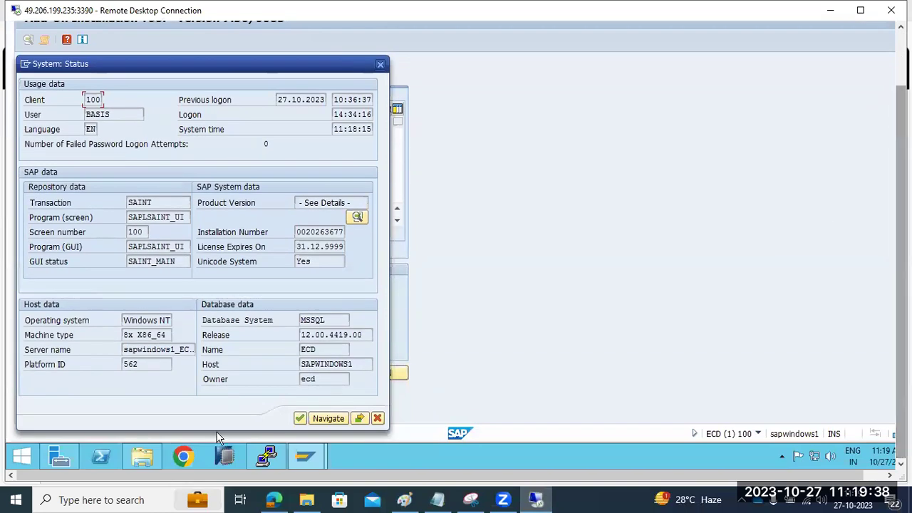
left_click(139, 459)
left_click(494, 212)
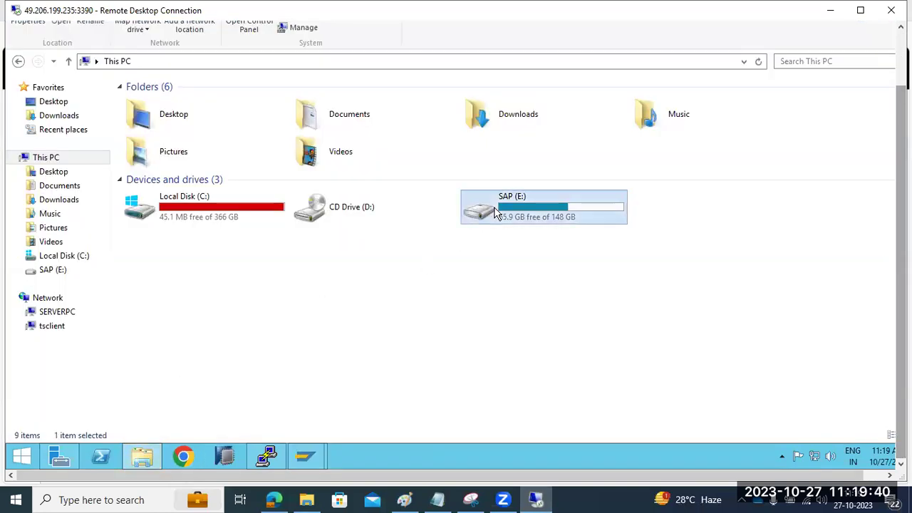
double_click(493, 207)
right_click(228, 266)
left_click(266, 350)
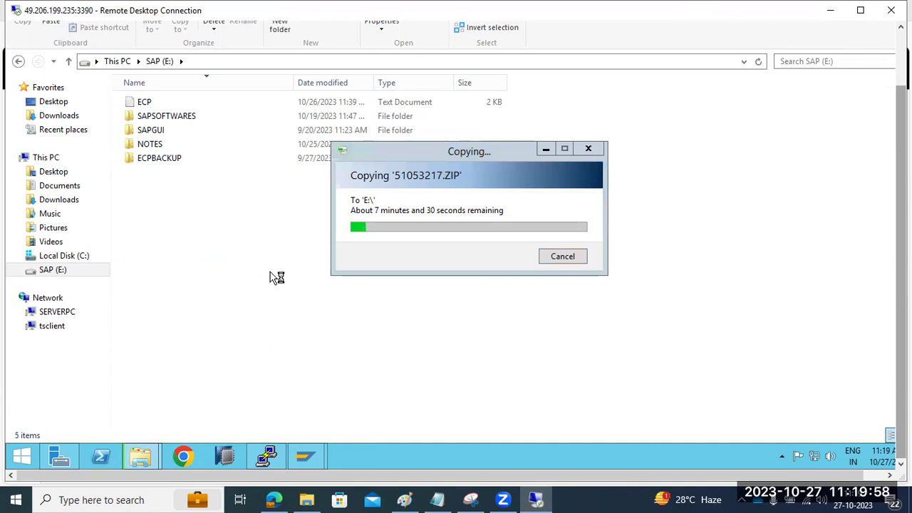
Reopen Installed Software and check SAP_BS_FND, ST-PI, SAP_UI, MDG_FND and UIBAS001 SP levels
mouse_move(309, 449)
left_click(344, 405)
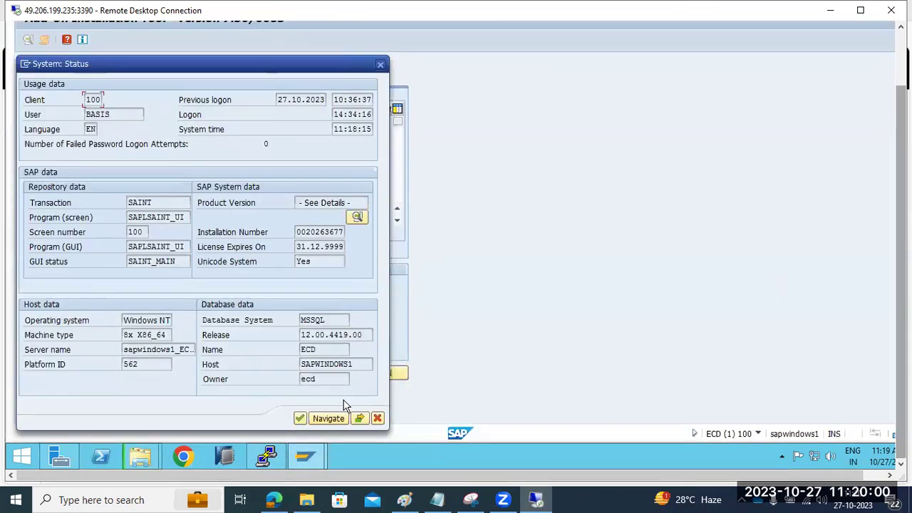
left_click(354, 221)
left_click(47, 301)
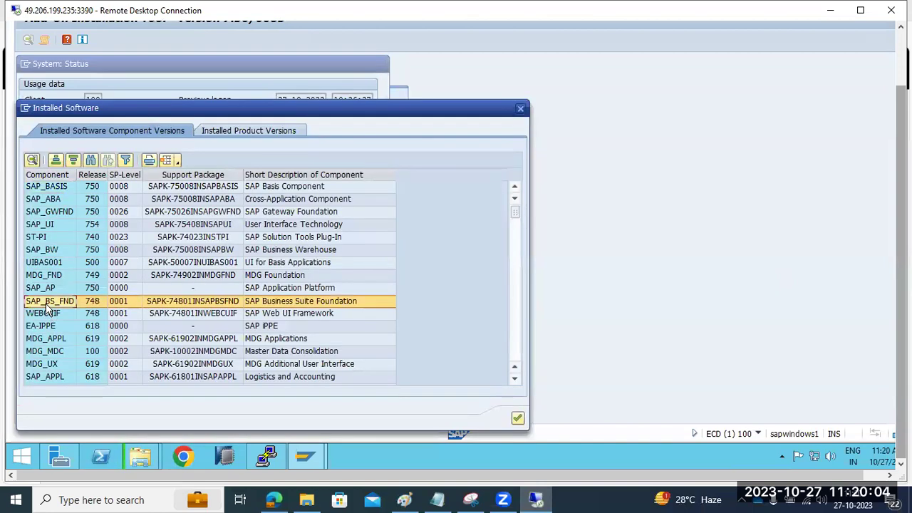
left_click(44, 238)
left_click(47, 225)
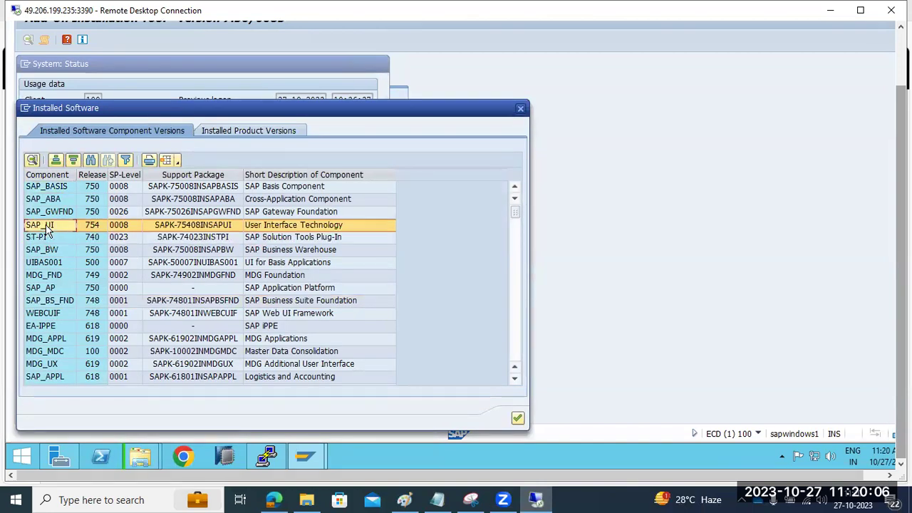
left_click(49, 276)
left_click(49, 263)
Check UIX02EA4 further down, then recheck MDG_FND, SAP_BW, SAP_UI and ST-PI levels
scroll(58, 355, "down", 10)
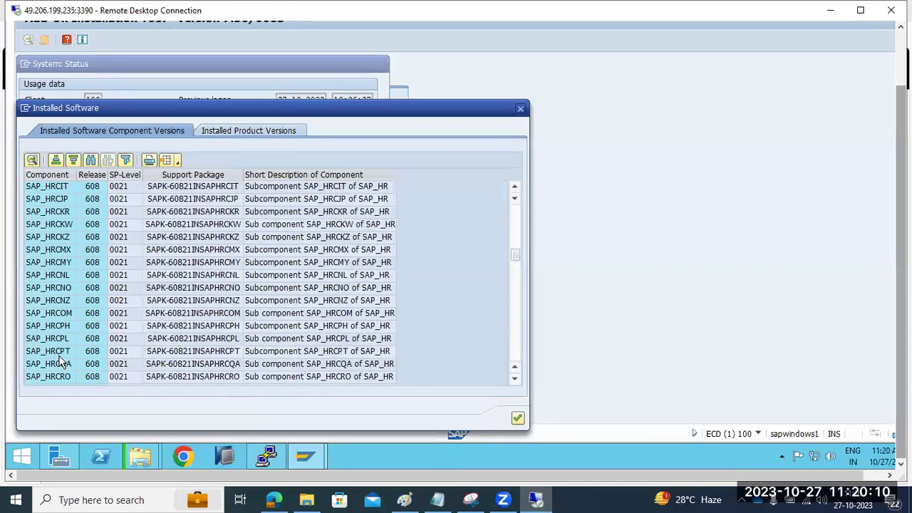
scroll(61, 352, "down", 10)
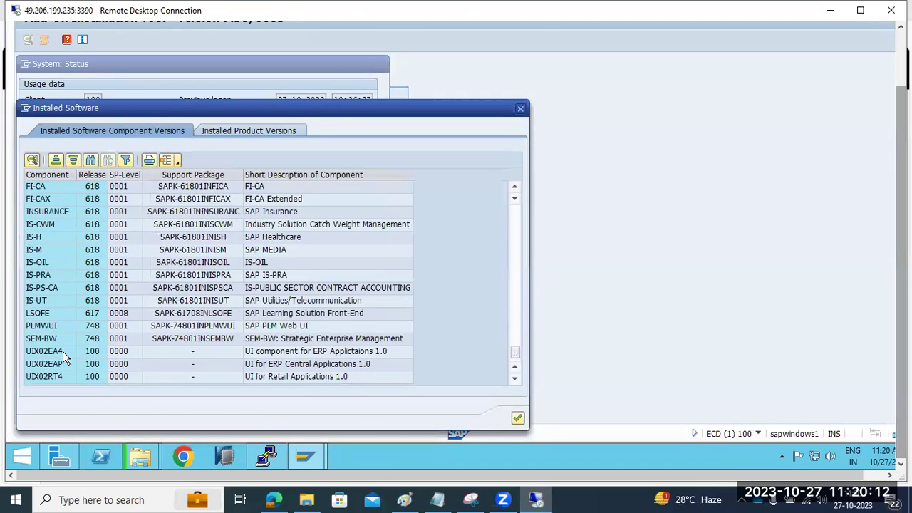
left_click(62, 351)
scroll(64, 350, "up", 15)
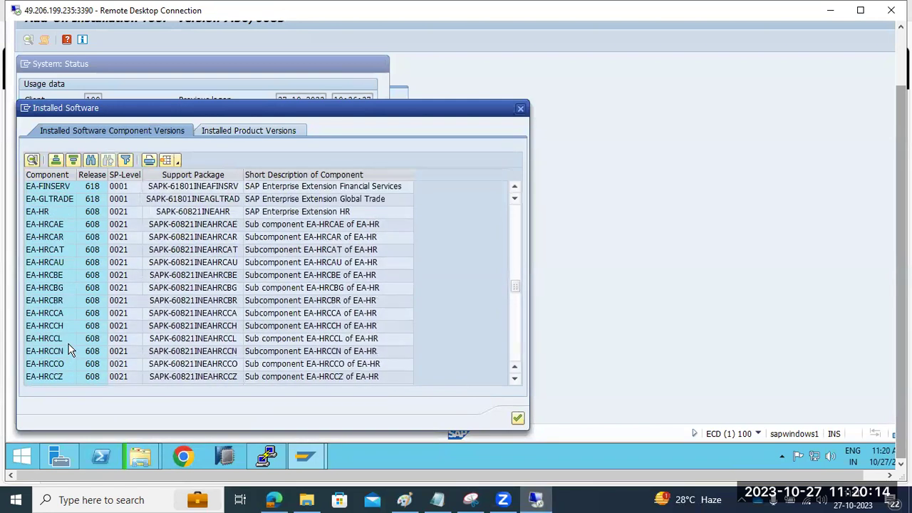
scroll(69, 351, "up", 15)
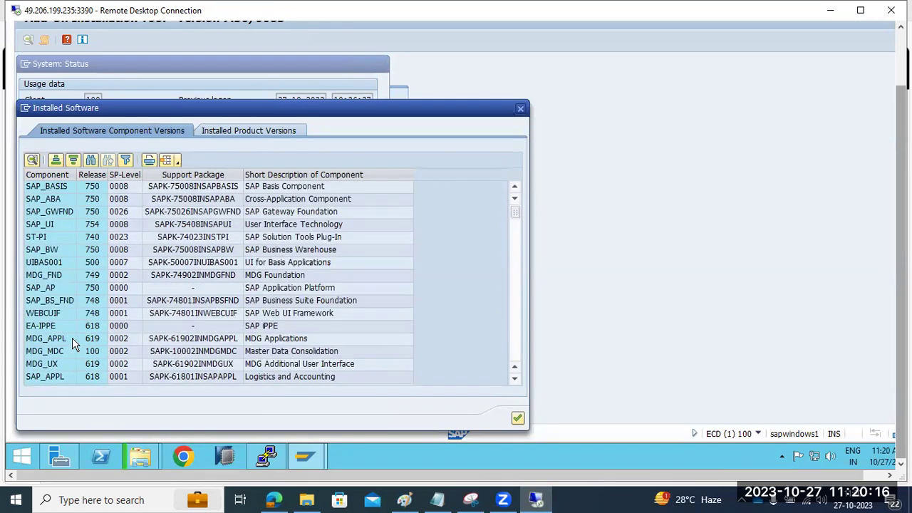
left_click(63, 275)
left_click(60, 251)
left_click(55, 227)
left_click(57, 238)
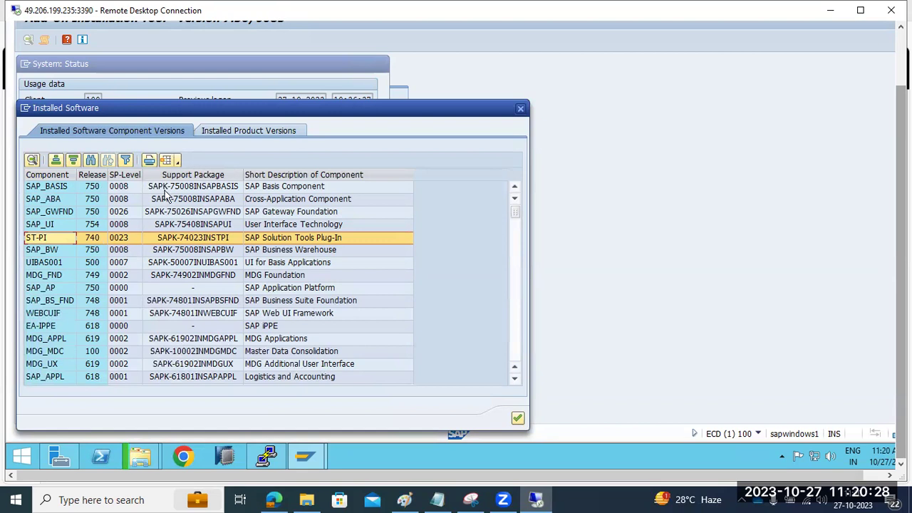
Glance at product versions, check SAP_BASIS and UIBAS001, and mark the SP-Level column
left_click(218, 131)
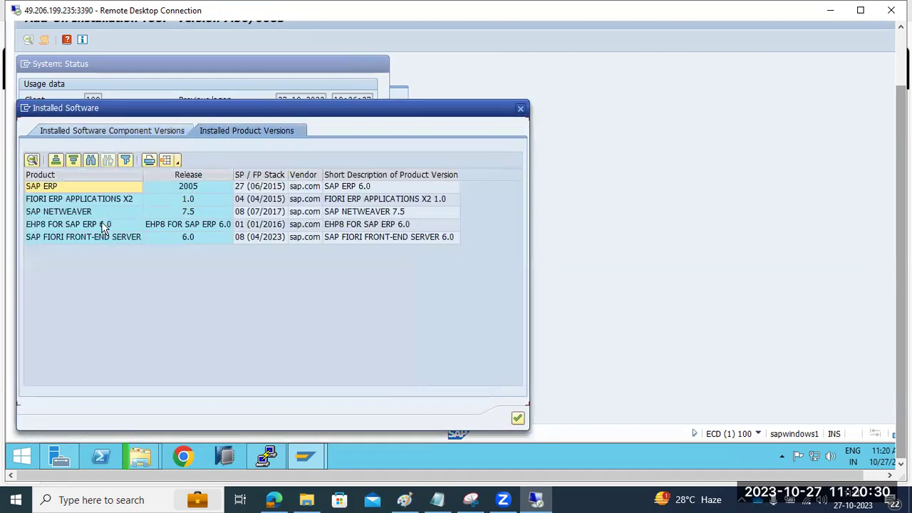
left_click(104, 130)
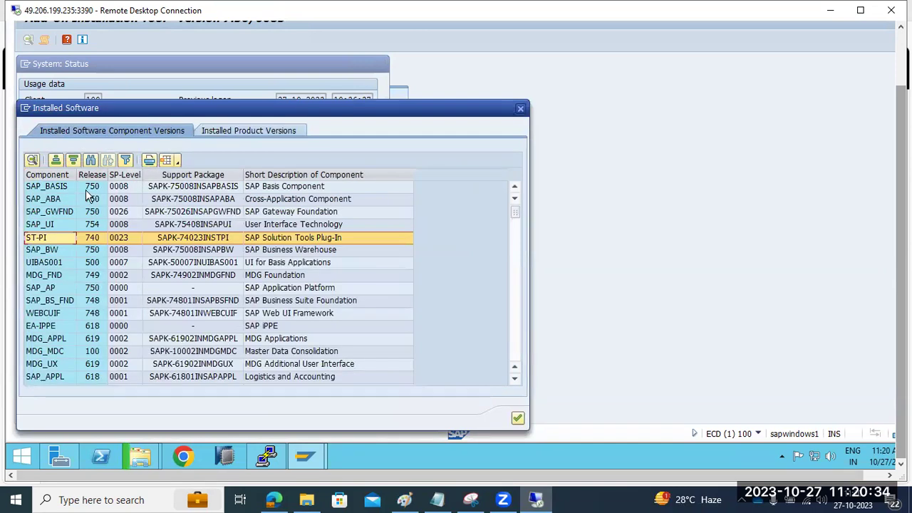
left_click(91, 187)
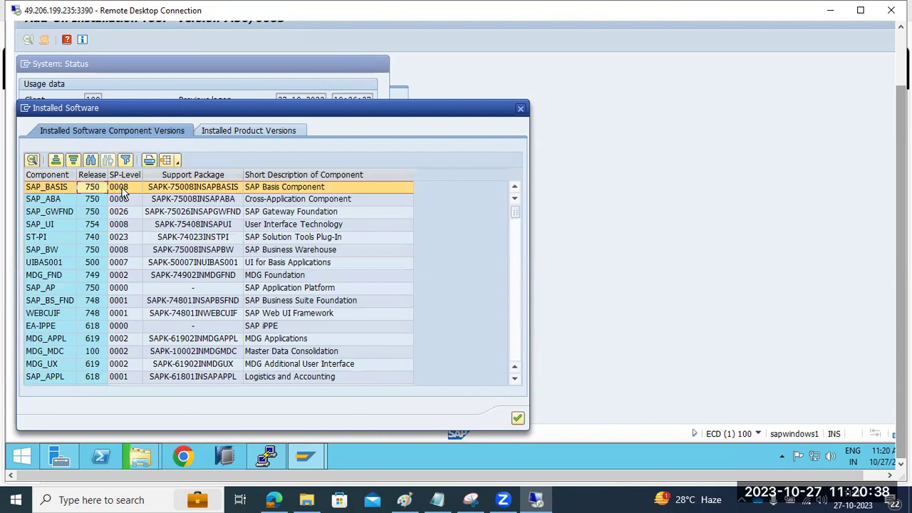
left_click(124, 264)
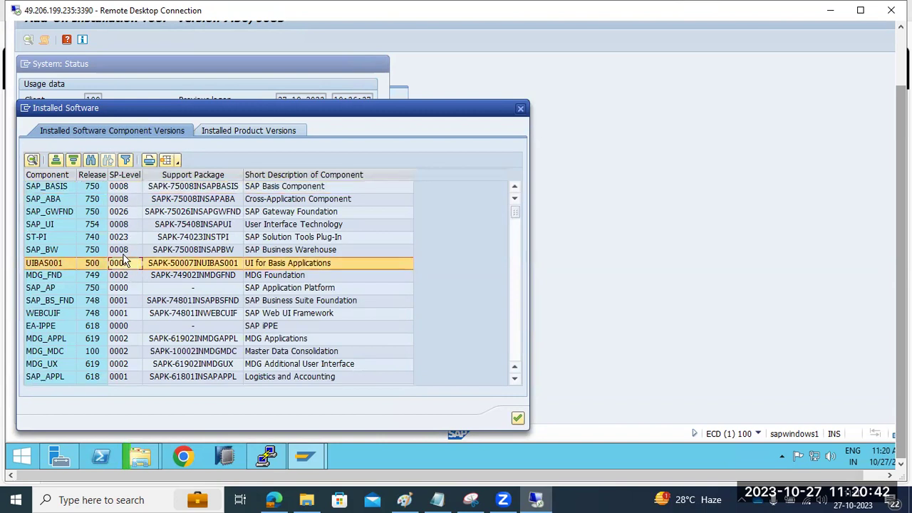
left_click(124, 175)
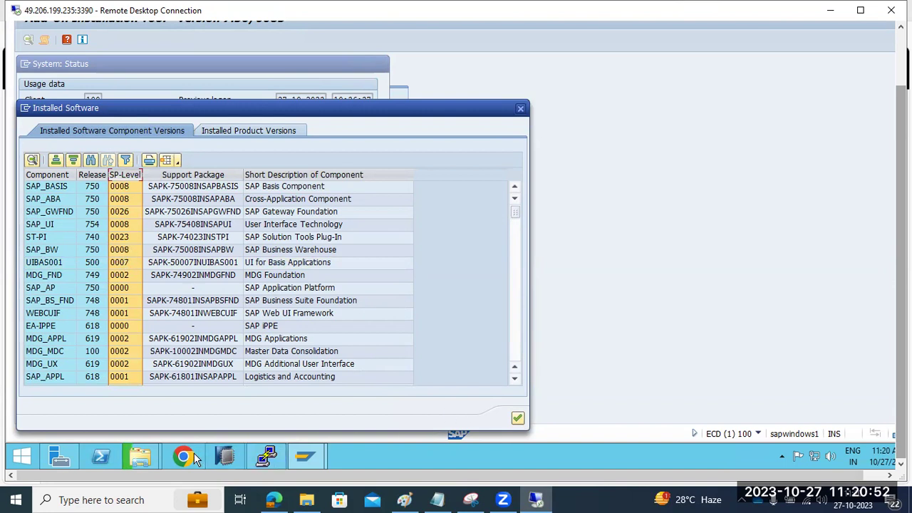
mouse_move(158, 458)
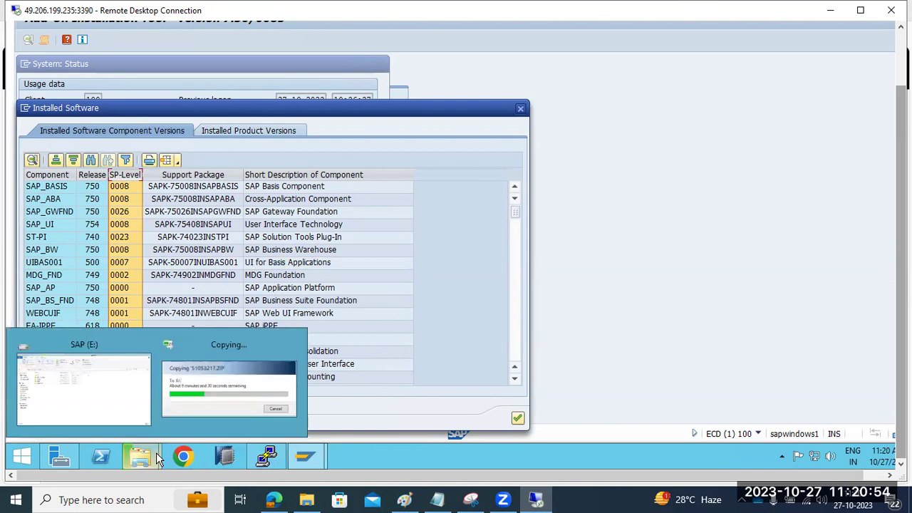
Try pasting 51053217.ZIP onto the desktop and dismiss the insufficient disk space error
left_click(221, 381)
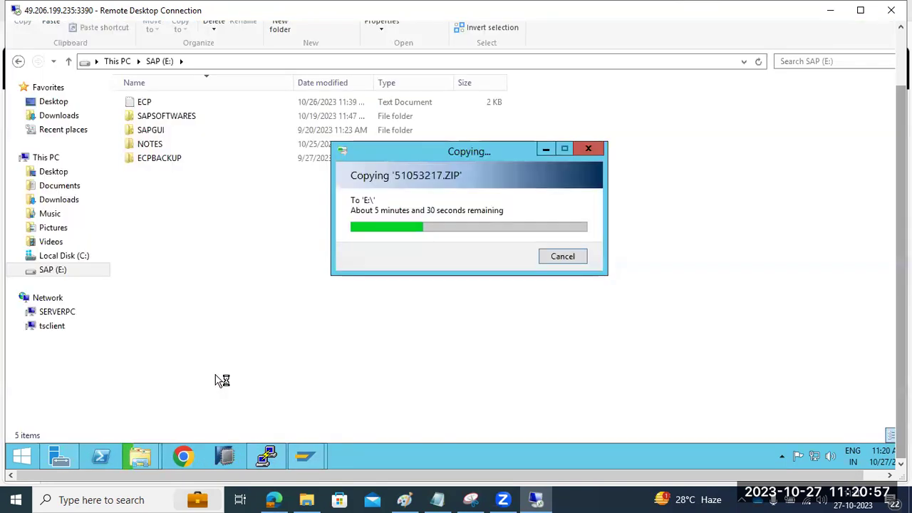
right_click(410, 448)
left_click(445, 390)
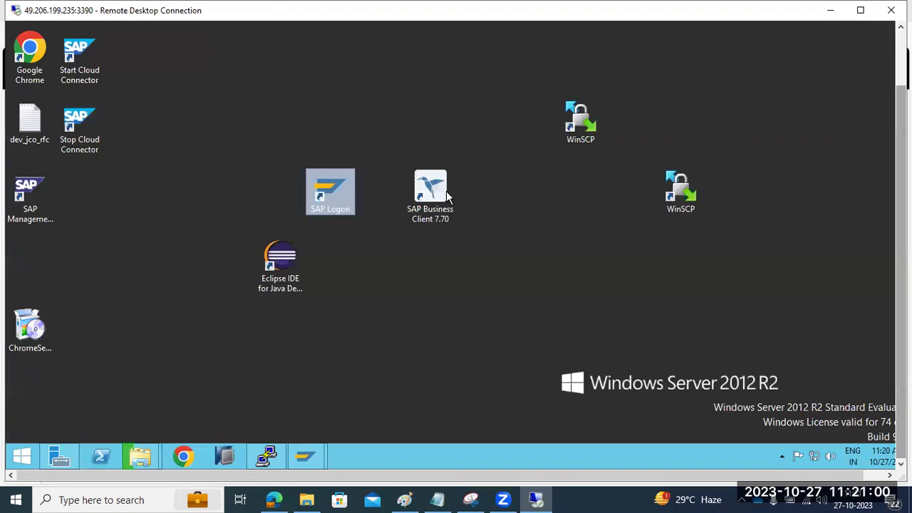
right_click(471, 139)
left_click(527, 195)
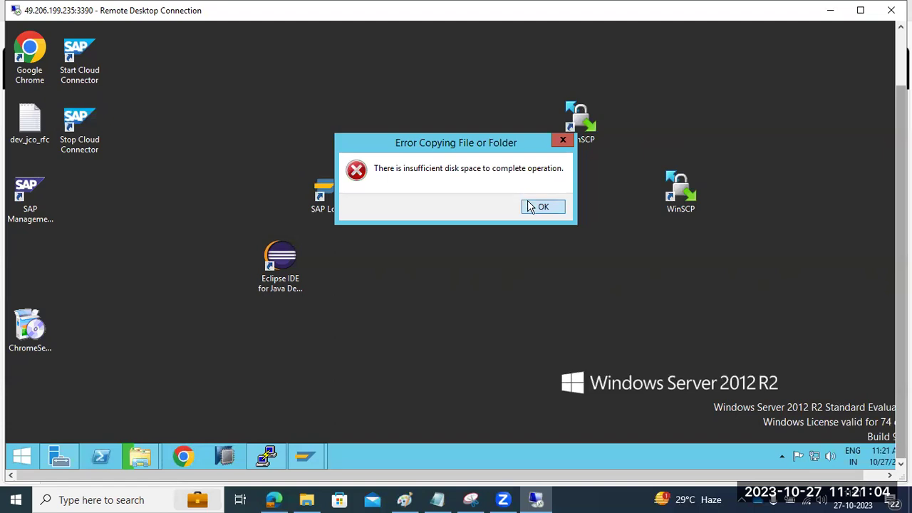
left_click(541, 206)
Refresh the desktop and bring the 51053217.ZIP copy to E: back in front
right_click(529, 207)
left_click(551, 247)
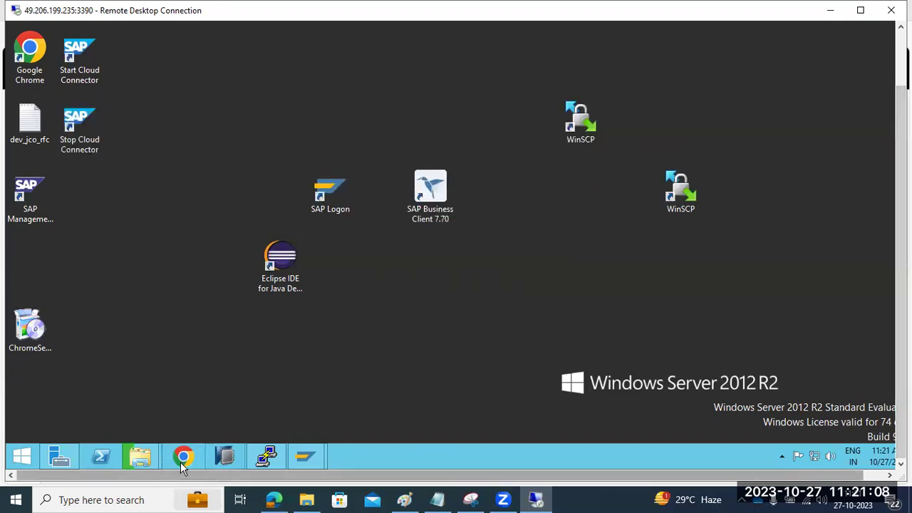
mouse_move(145, 462)
left_click(187, 416)
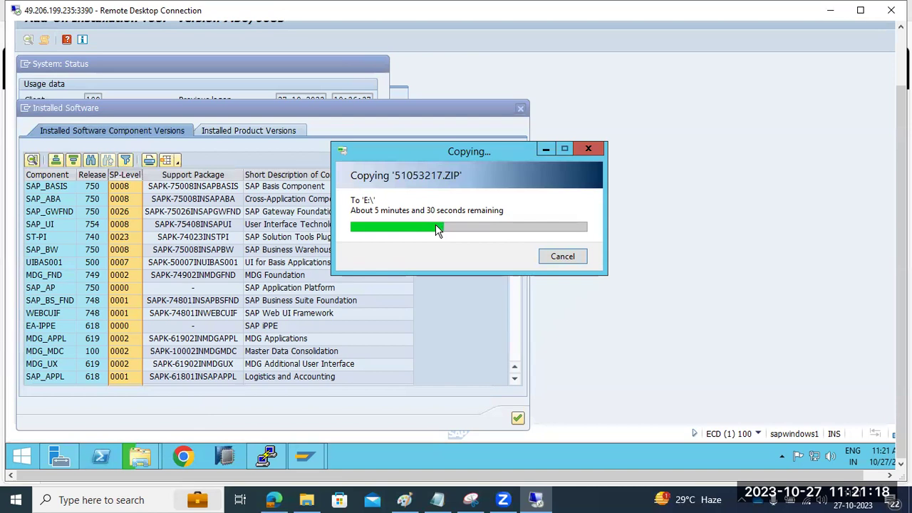
Check the SPAM/SAINT notes, then select SAP_BS_FND in SAP's Installed Software list
left_click(404, 499)
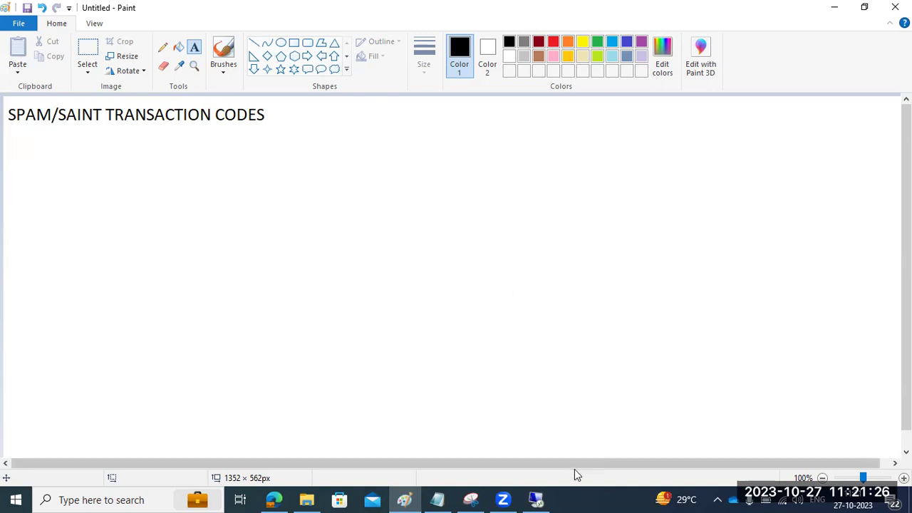
left_click(536, 499)
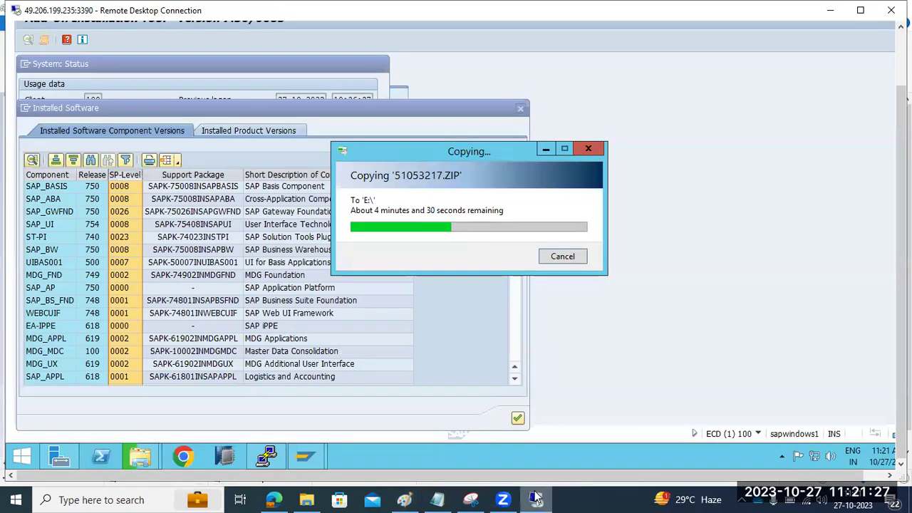
left_click(43, 305)
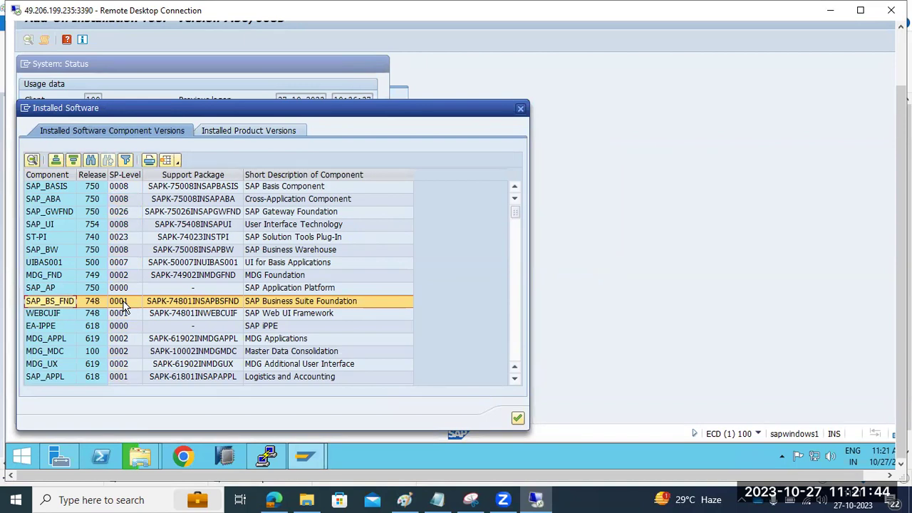
In SAP for Me, browse the SAP_BS_FND 748 packages and select SP 0021's SAPK-74821INSAPBSFND
left_click(298, 497)
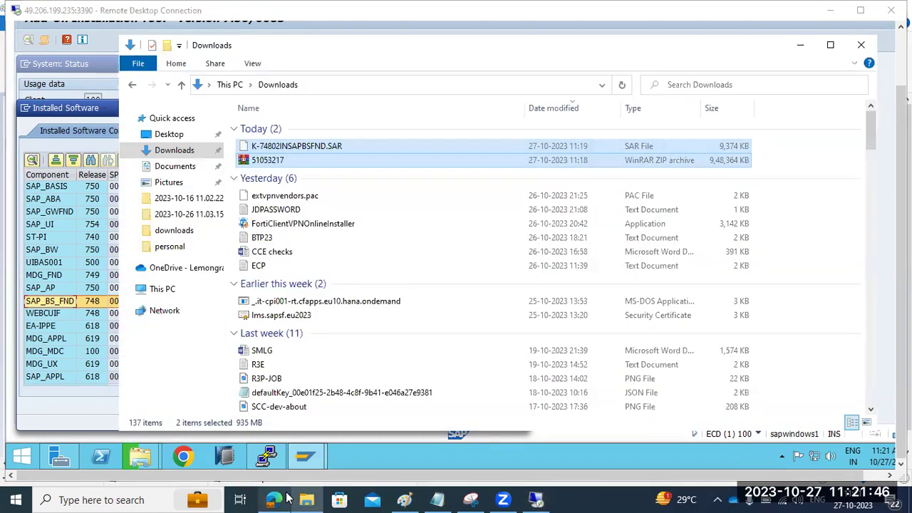
left_click(286, 498)
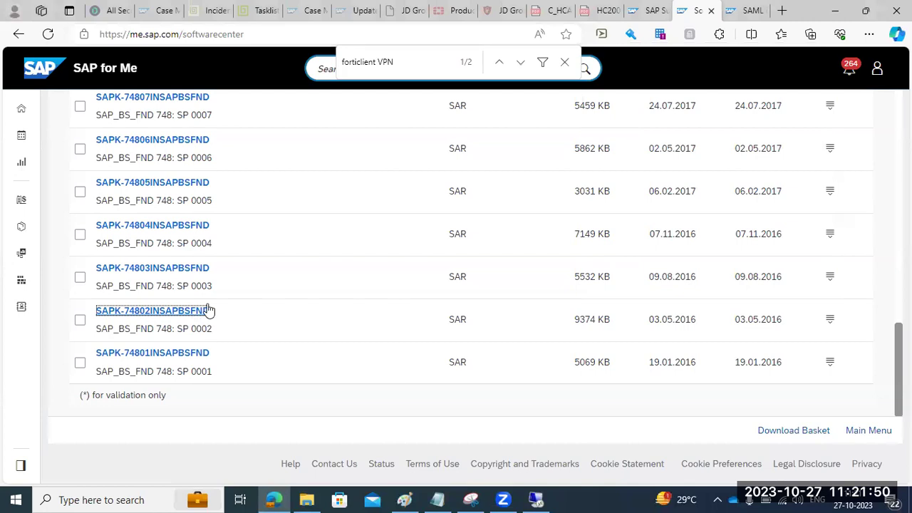
scroll(202, 237, "up", 4)
scroll(200, 238, "up", 7)
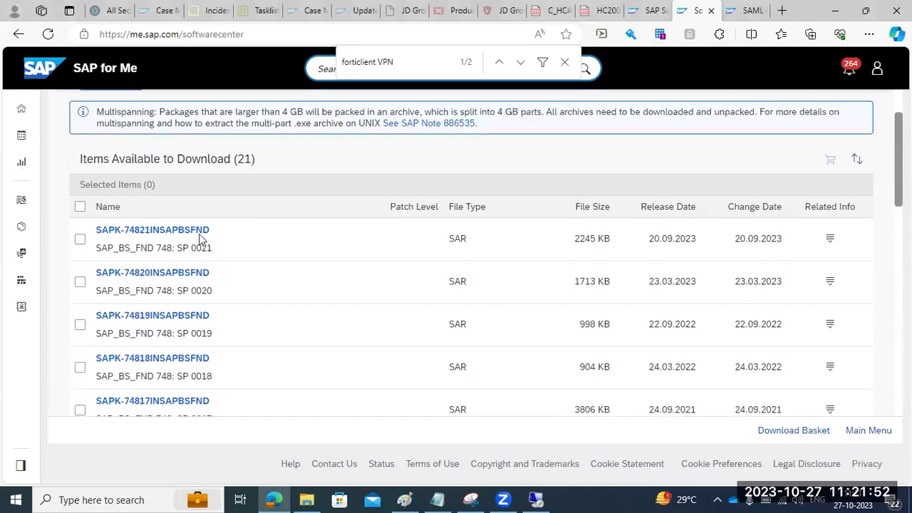
left_click_drag(182, 253, 218, 260)
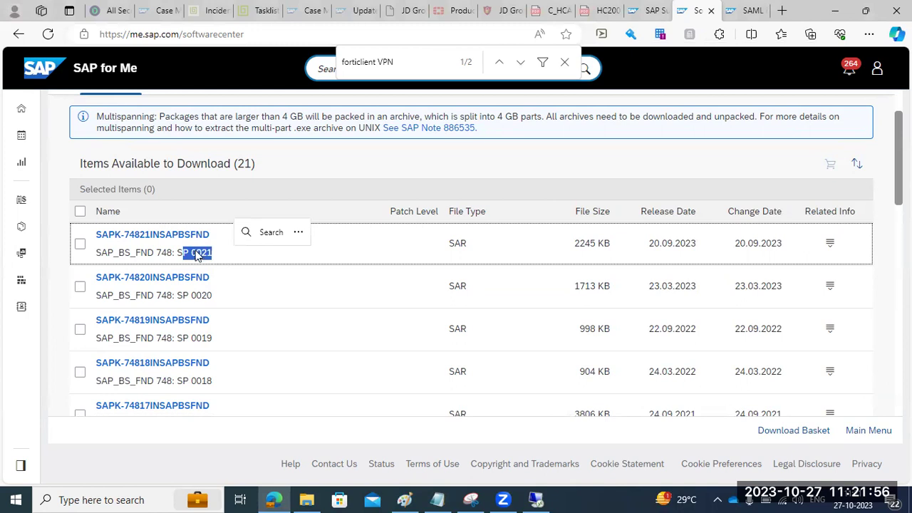
left_click_drag(149, 236, 183, 241)
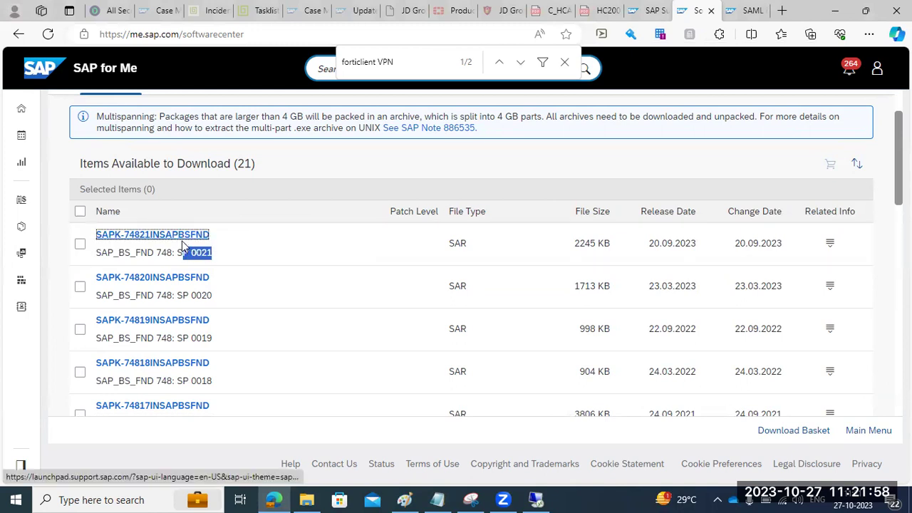
scroll(209, 352, "down", 10)
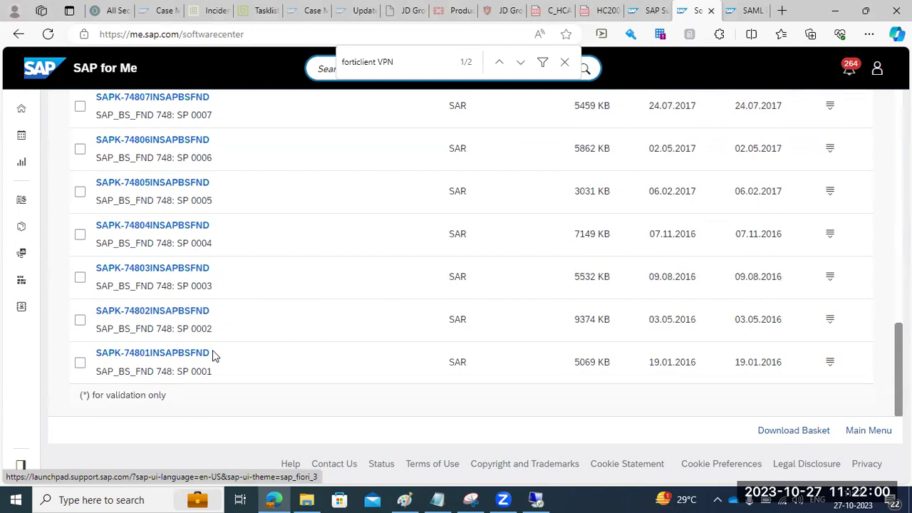
scroll(182, 235, "up", 1)
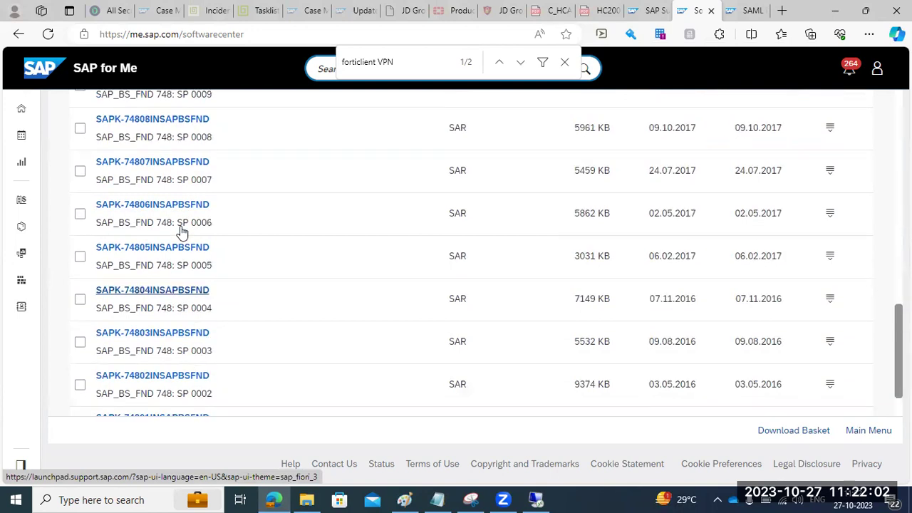
scroll(182, 232, "up", 10)
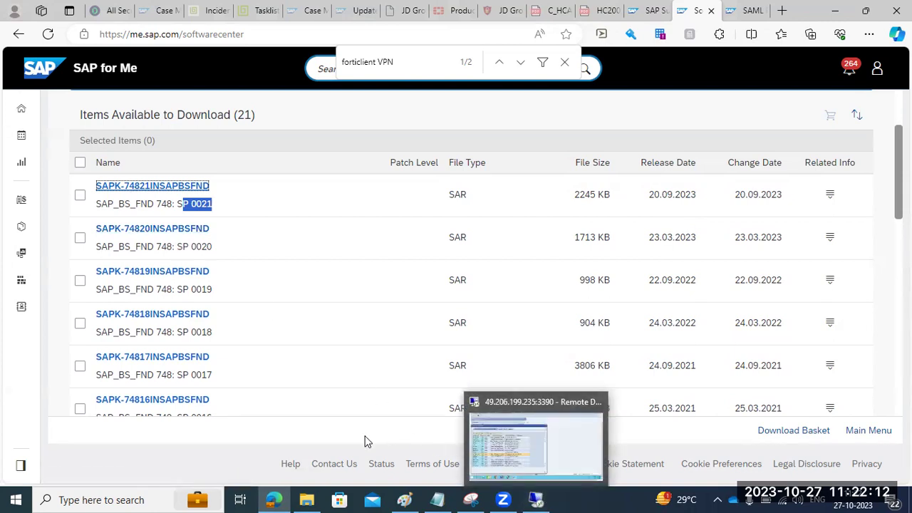
scroll(260, 403, "down", 12)
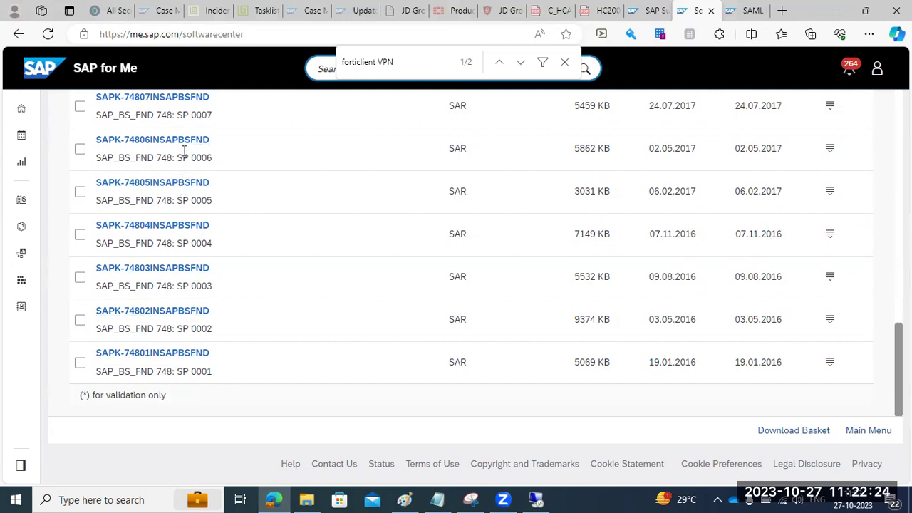
Return to the remote server session and bring the file copy progress forward
left_click(536, 499)
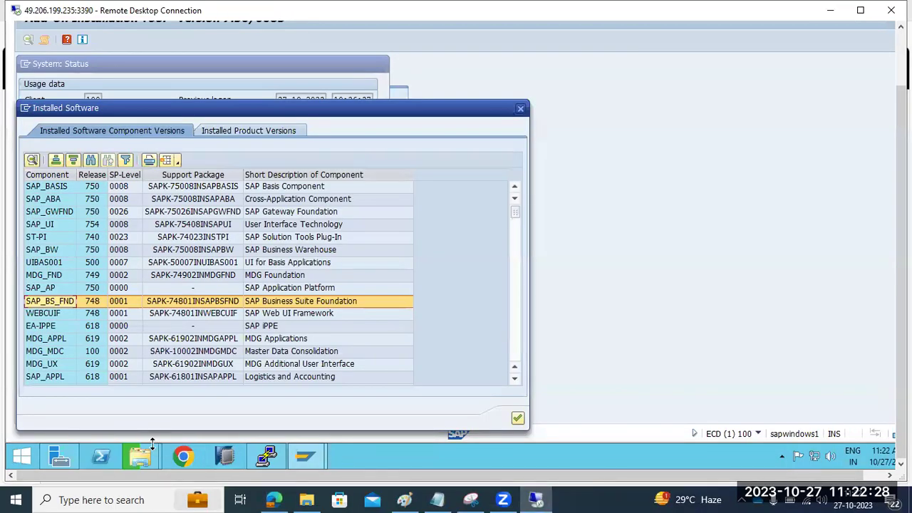
mouse_move(146, 453)
left_click(203, 414)
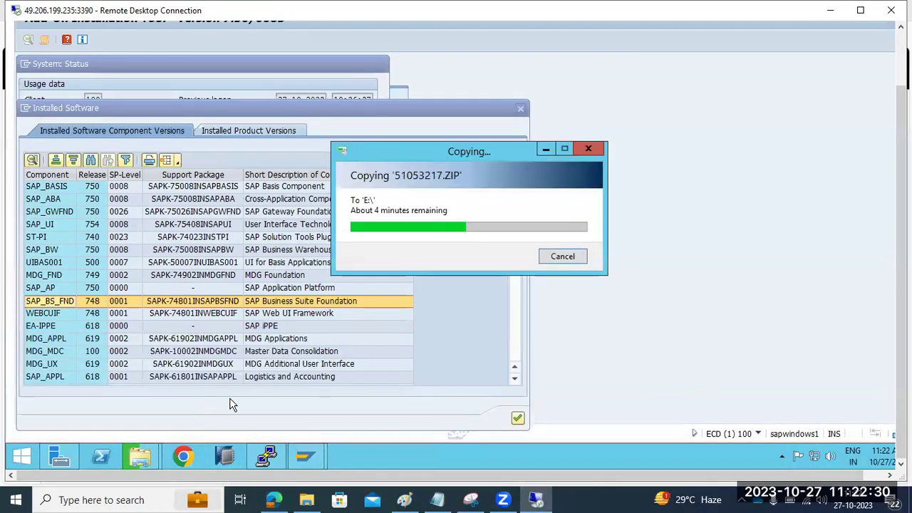
Show the desktop and refresh it several times
right_click(482, 454)
left_click(521, 399)
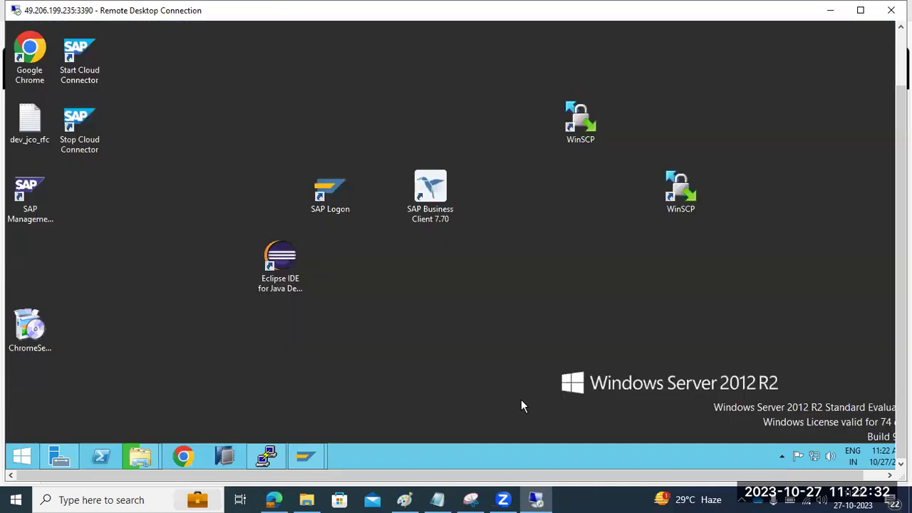
right_click(514, 233)
left_click(547, 273)
right_click(460, 280)
left_click(495, 319)
right_click(455, 317)
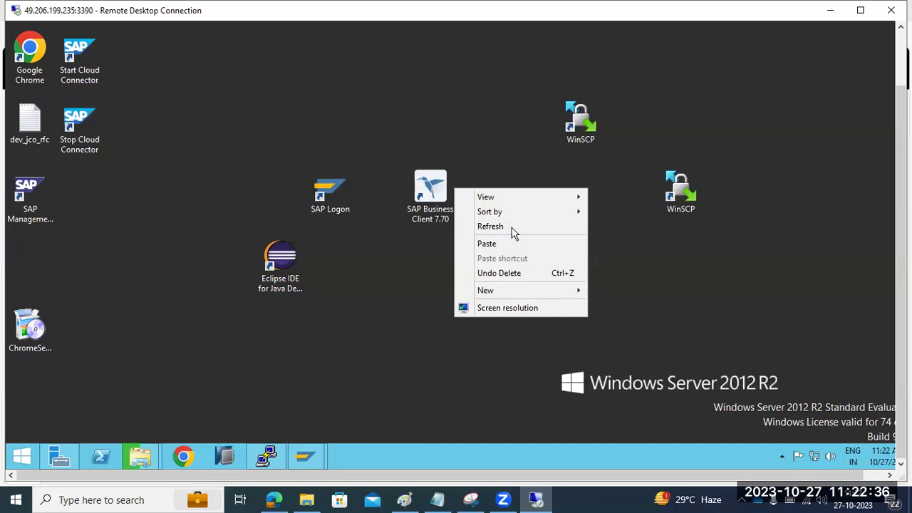
left_click(512, 230)
right_click(481, 254)
left_click(515, 286)
right_click(449, 292)
left_click(485, 329)
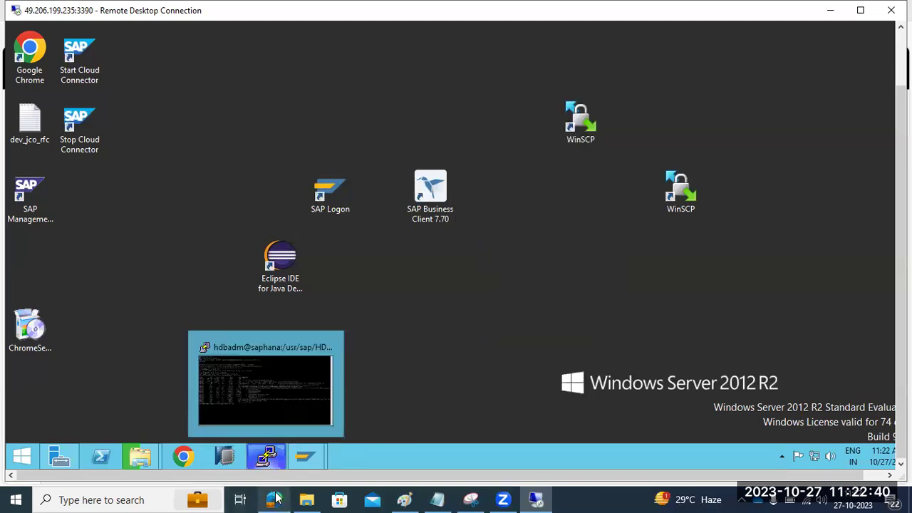
Reopen the 51053217.ZIP Copying window, now about 4 minutes remaining
mouse_move(275, 499)
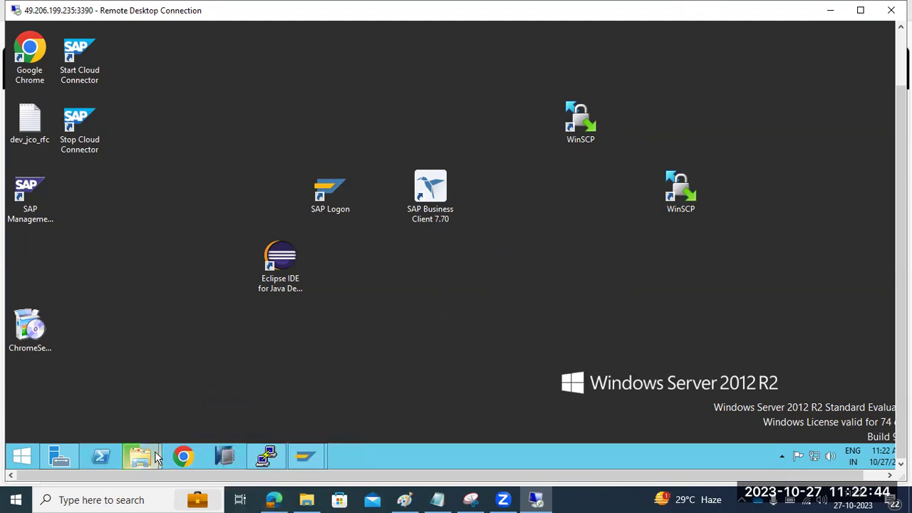
mouse_move(301, 460)
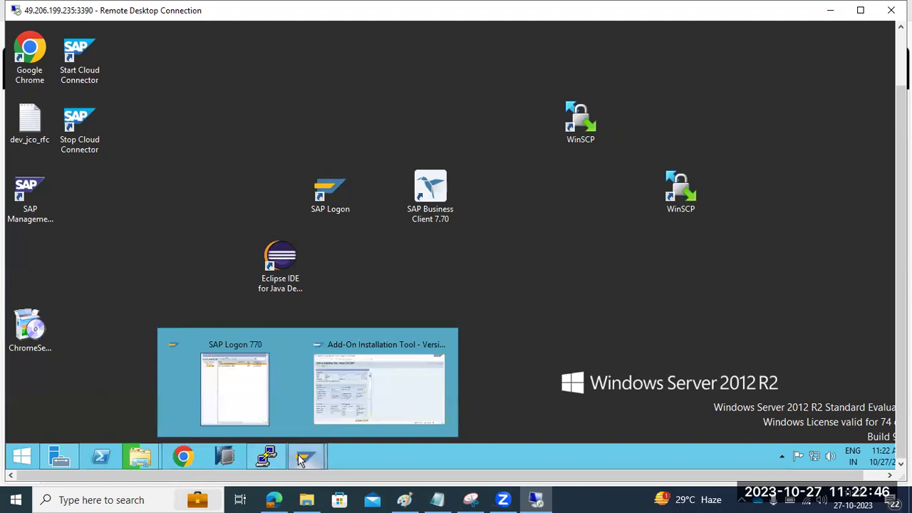
mouse_move(140, 457)
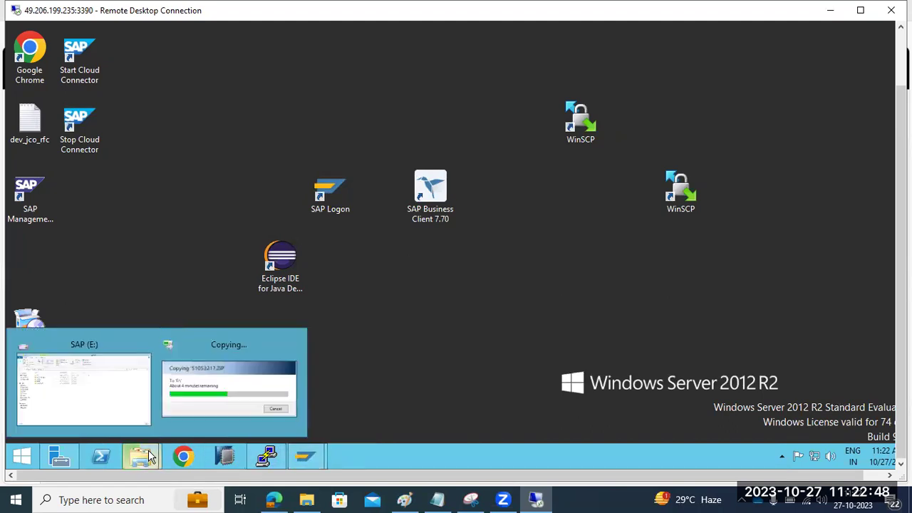
left_click(209, 396)
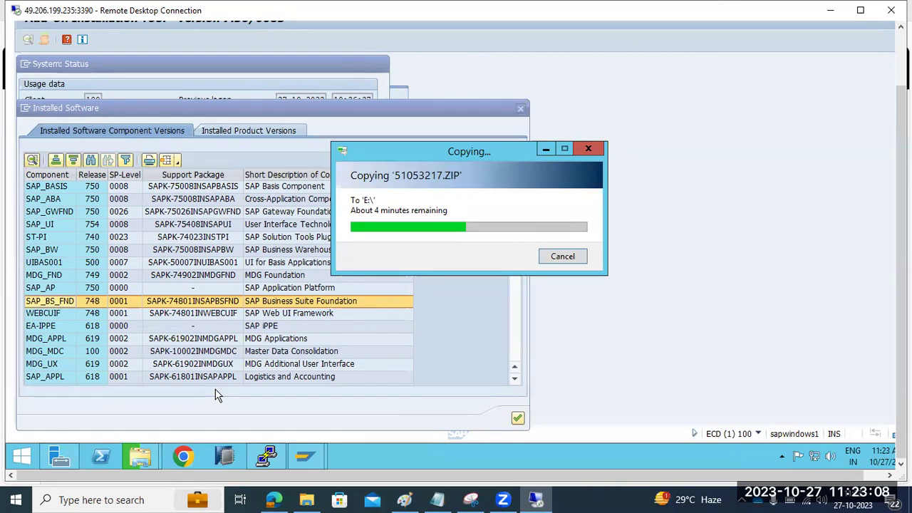
Refresh the desktop, restore the 51053217.ZIP copy progress, and open the local Downloads folder
right_click(497, 459)
left_click(531, 401)
right_click(549, 233)
left_click(575, 264)
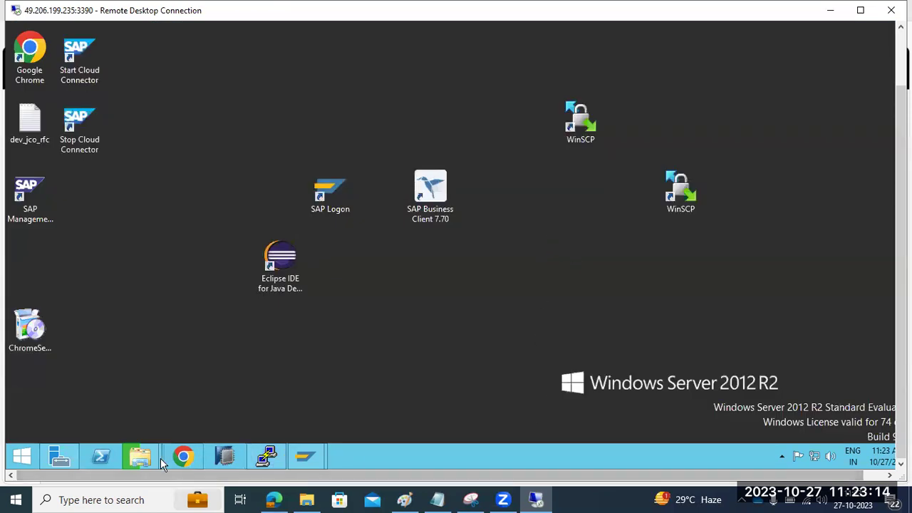
left_click(205, 414)
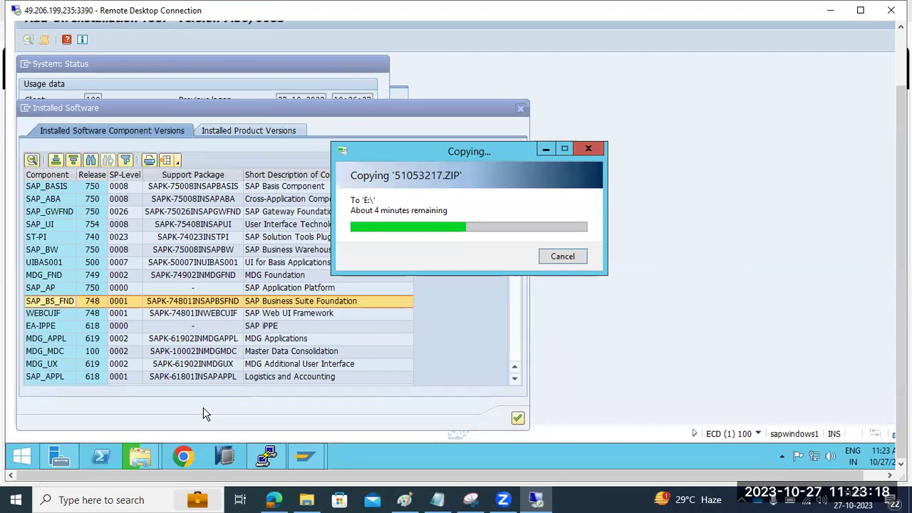
left_click(307, 499)
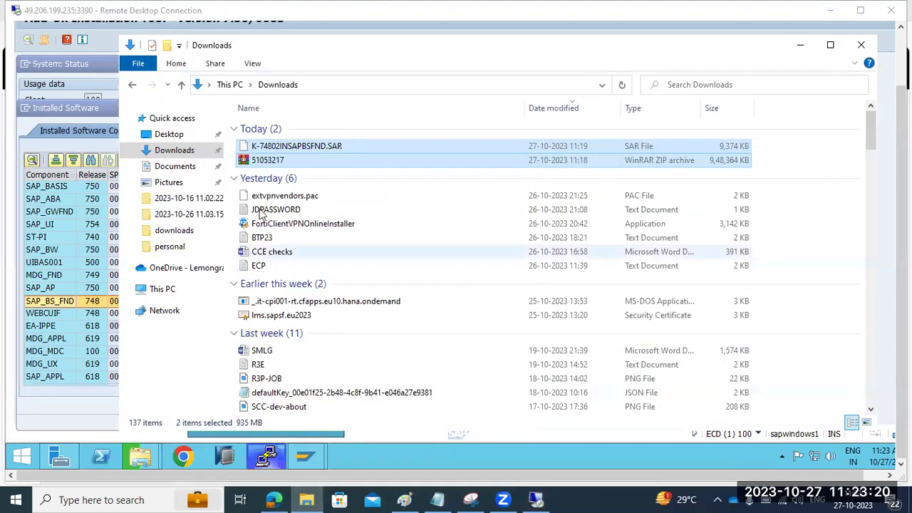
Copy K-74802INSAPBSFND.SAR from the local Downloads folder
left_click(287, 147)
right_click(287, 148)
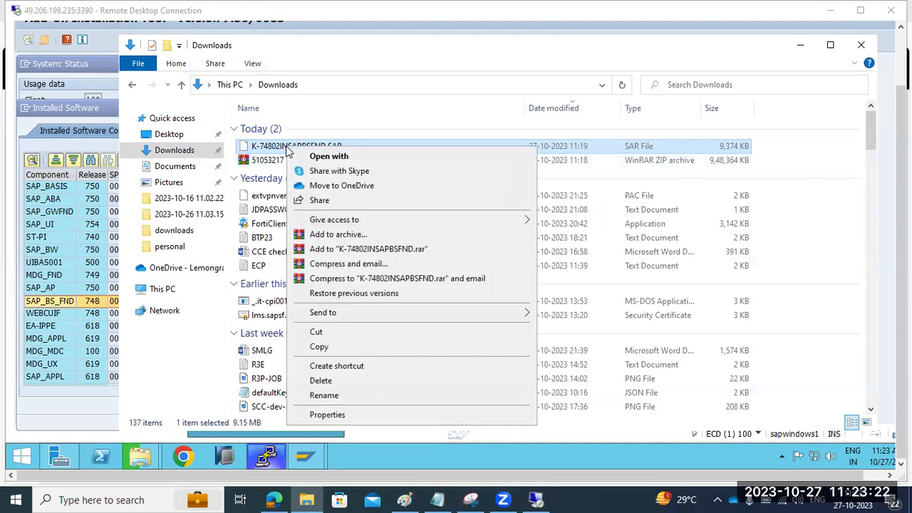
left_click(320, 346)
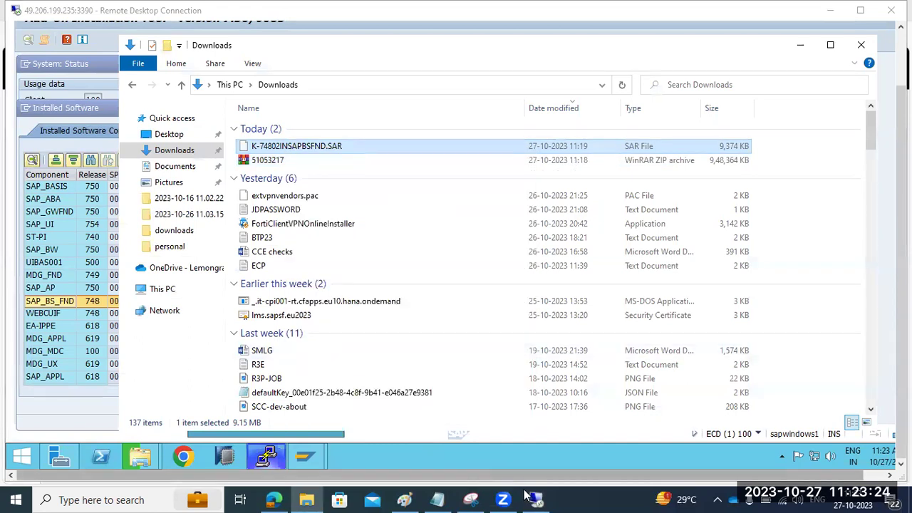
On the server, browse SAP (E:) to the SAPSOFTWARES folder for the SAR file
left_click(536, 500)
mouse_move(147, 462)
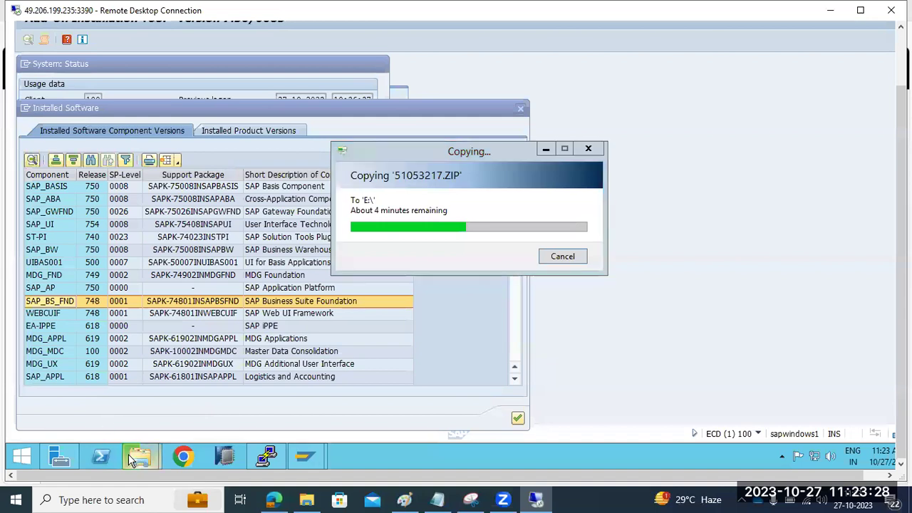
right_click(129, 454)
left_click(107, 392)
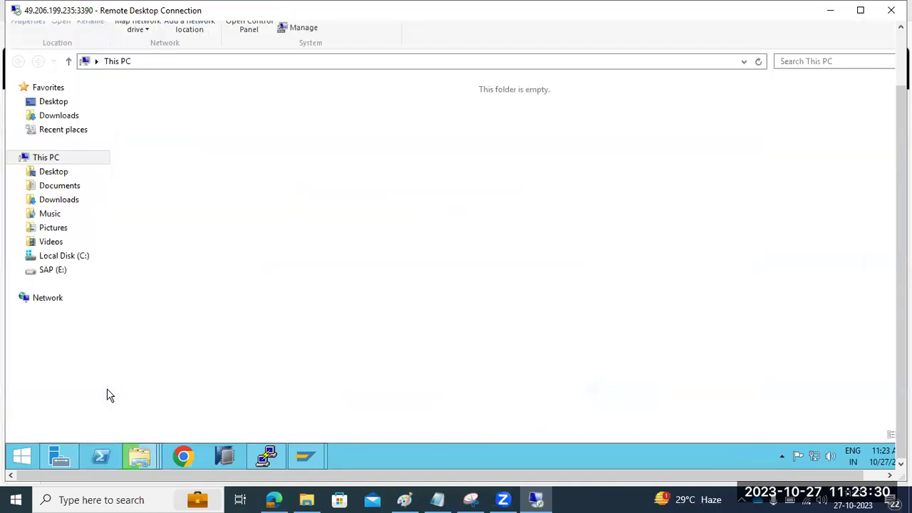
double_click(576, 219)
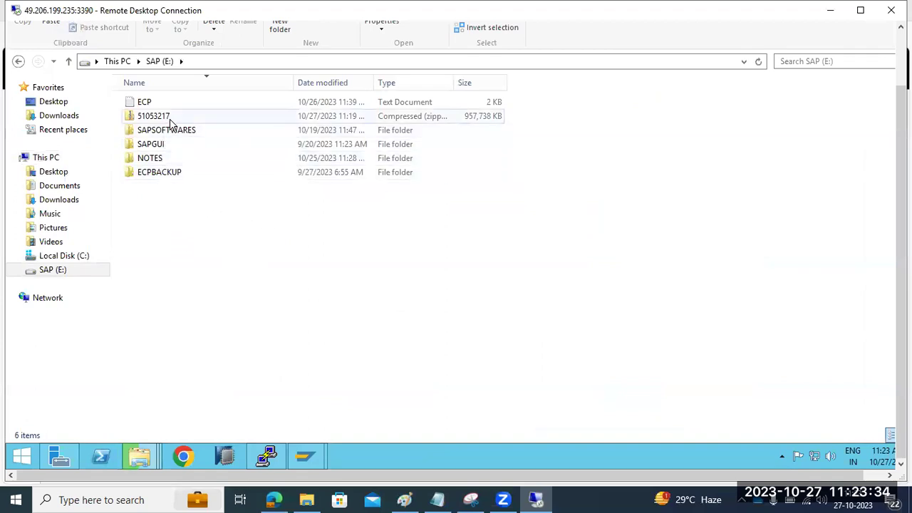
left_click(172, 175)
double_click(171, 175)
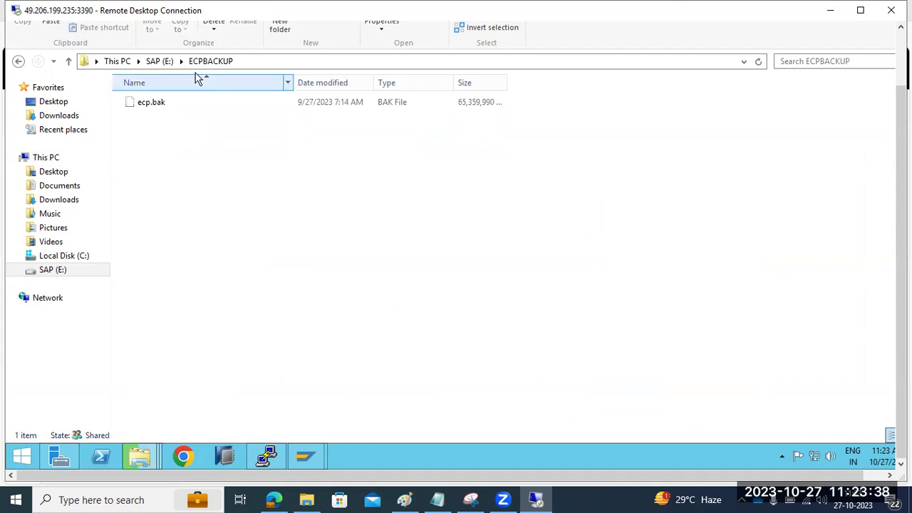
left_click(161, 62)
double_click(162, 145)
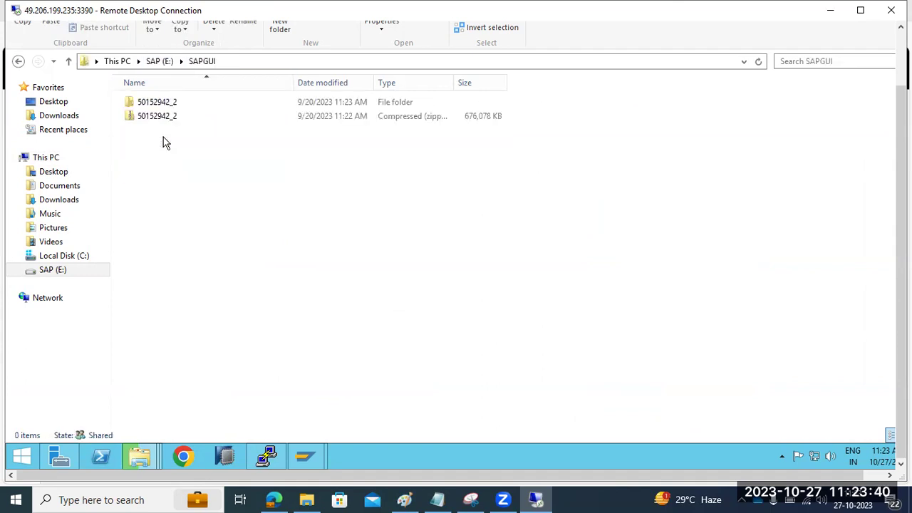
left_click(158, 62)
double_click(161, 130)
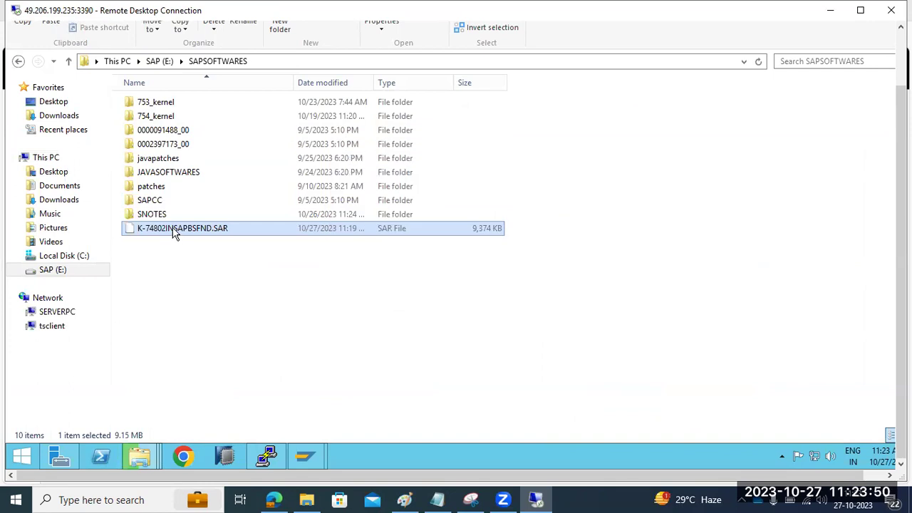
Confirm the copied SAR file and return to the Add-On Installation Tool, closing Installed Software
left_click(174, 234)
left_click(306, 457)
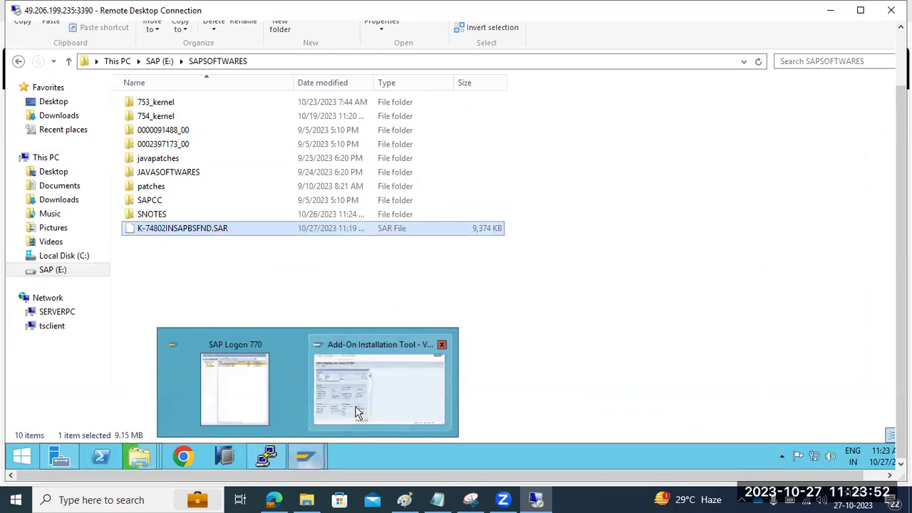
left_click(356, 410)
left_click(517, 418)
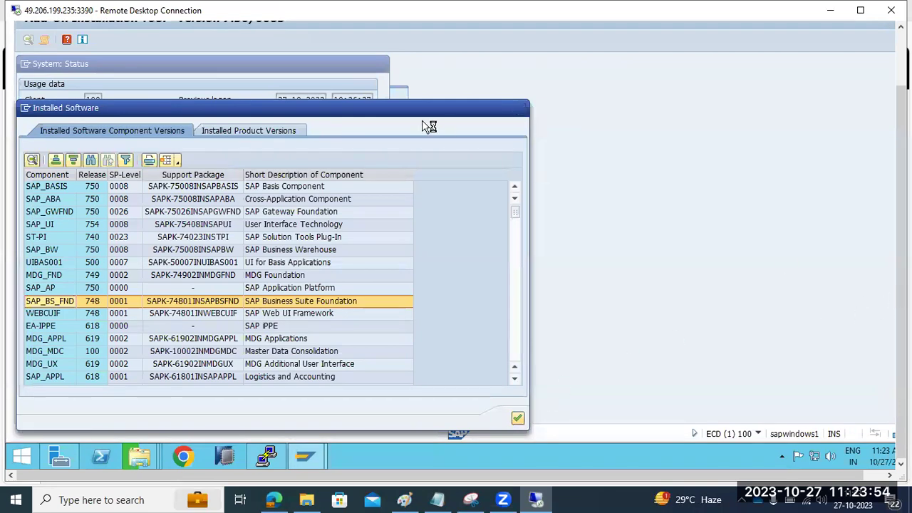
Close the system status window and start the Support Package Manager with /nspam
left_click(380, 65)
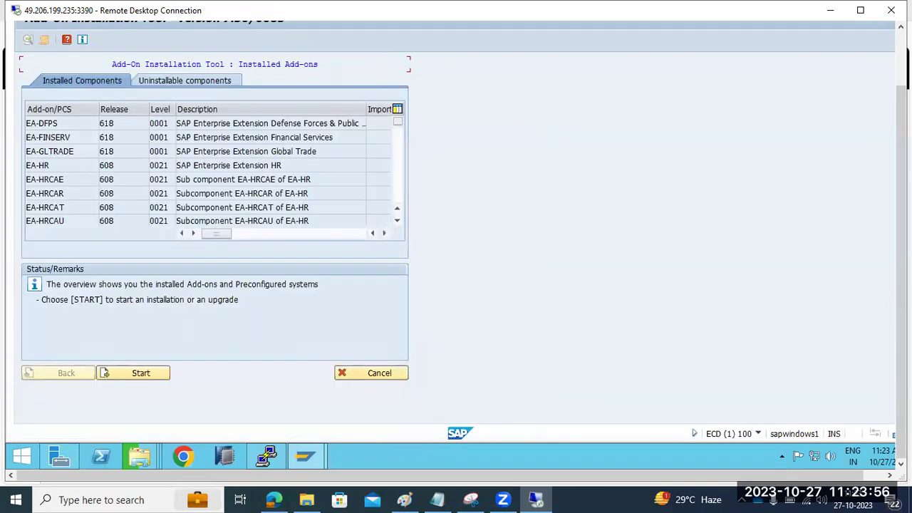
type("/")
type("m")
key("Return")
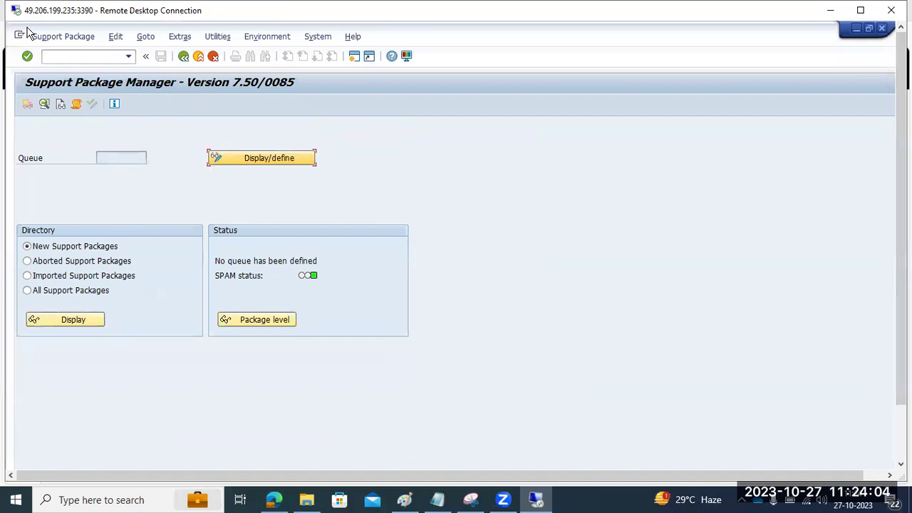
Load K-74802INSAPBSFND.SAR from E:\SAPSOFTWARES via the front end, allowing access and decompressing it
left_click(54, 38)
mouse_move(85, 55)
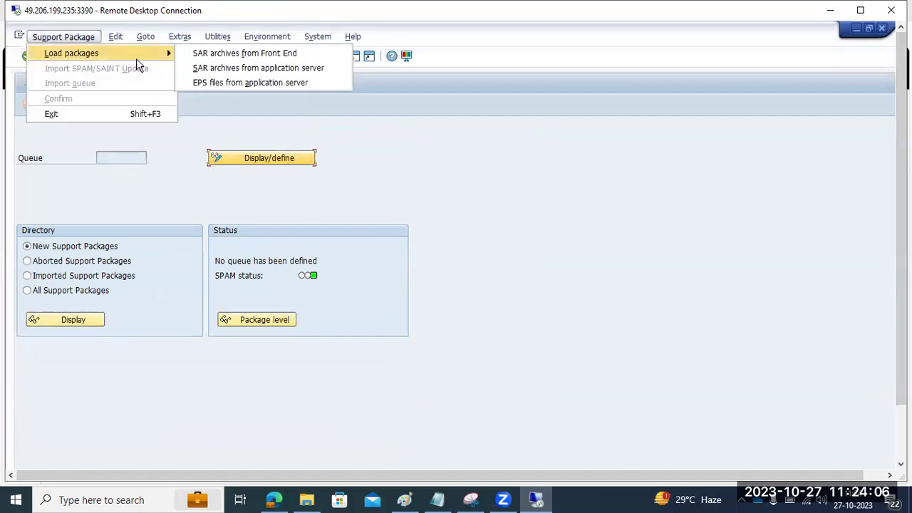
left_click(241, 56)
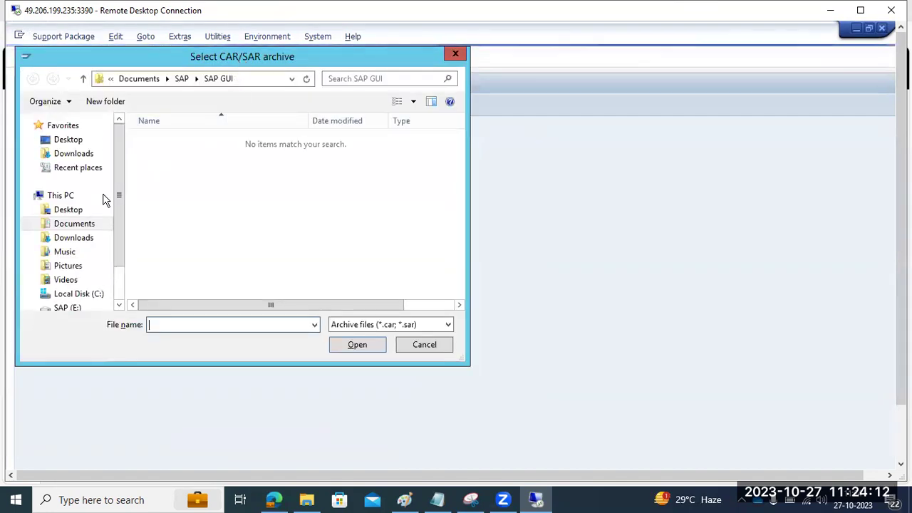
left_click(67, 196)
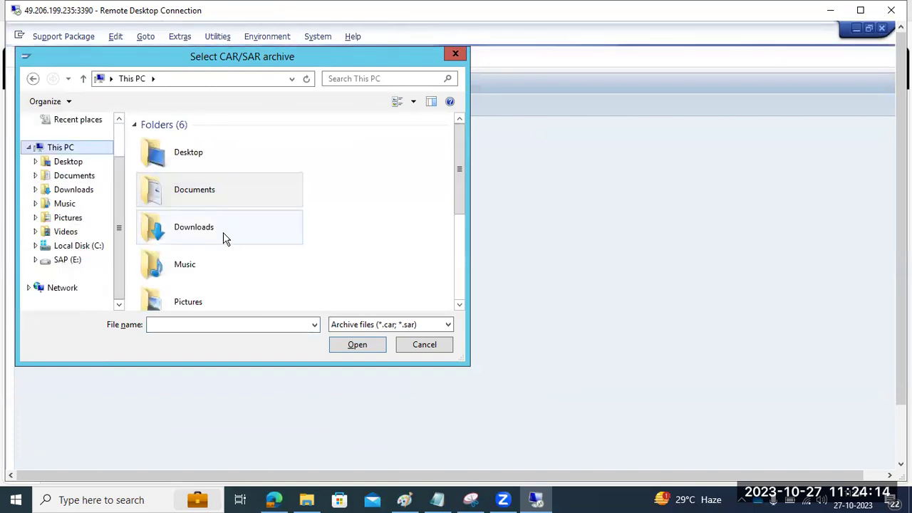
scroll(219, 264, "down", 3)
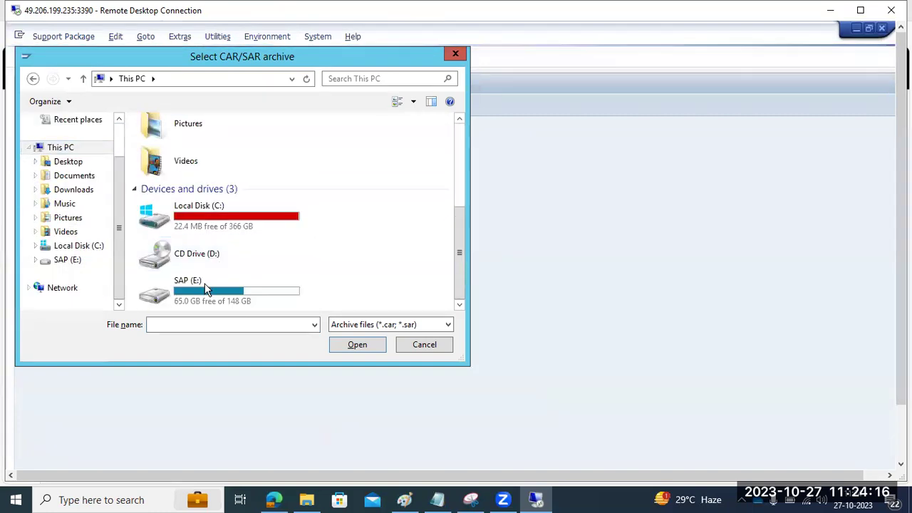
double_click(205, 289)
double_click(183, 184)
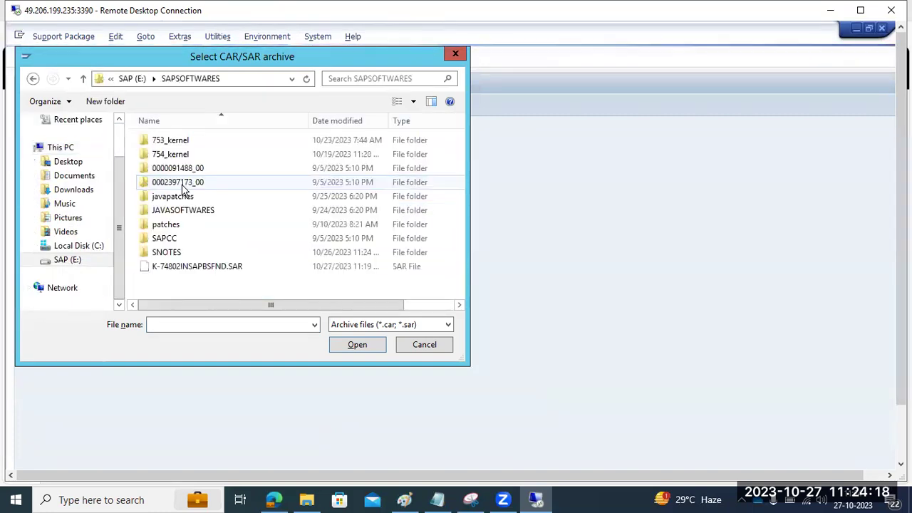
double_click(179, 266)
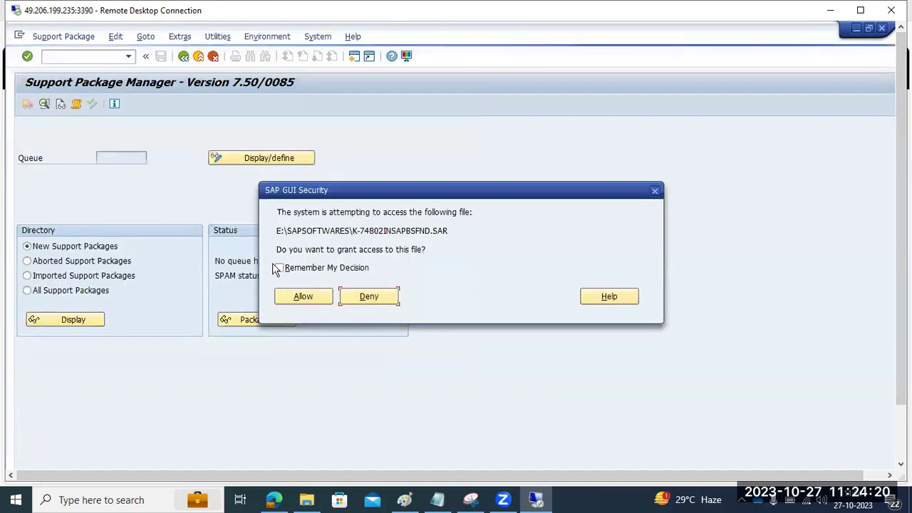
left_click(302, 296)
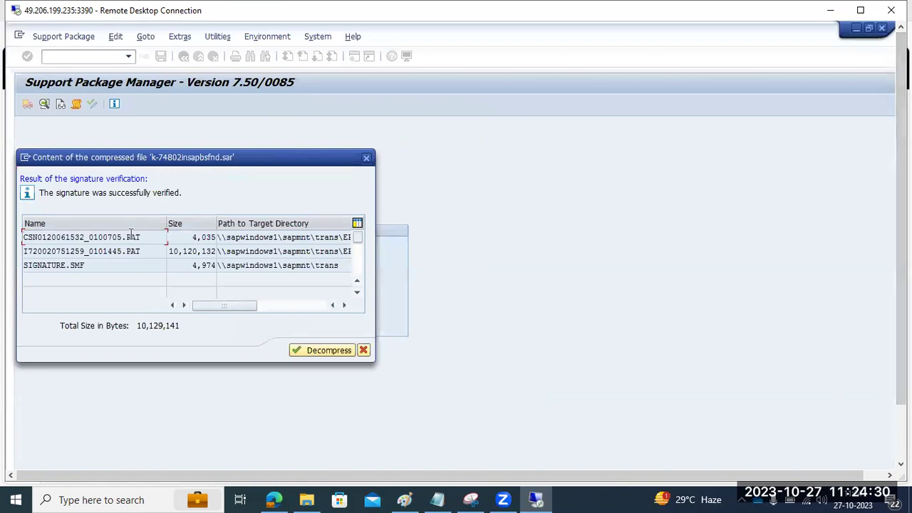
left_click(304, 350)
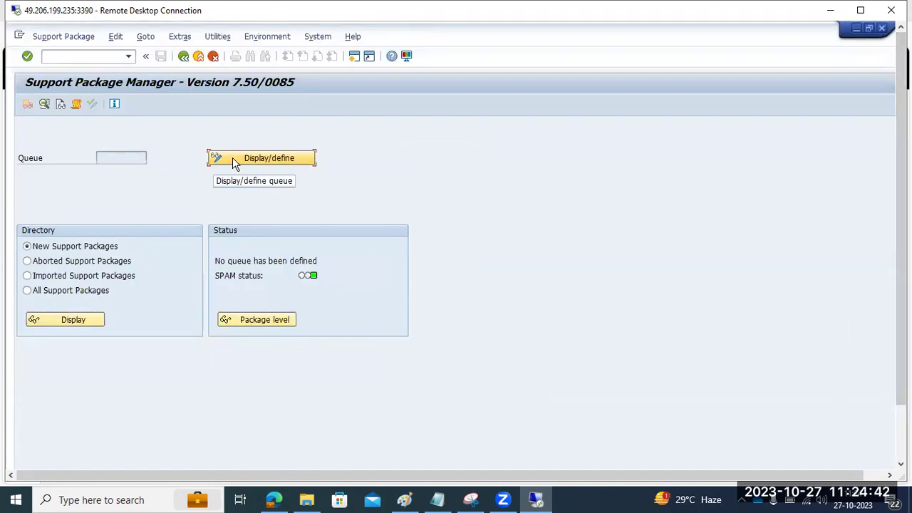
Go to the Queue field and reopen the Support Package menu
left_click(105, 157)
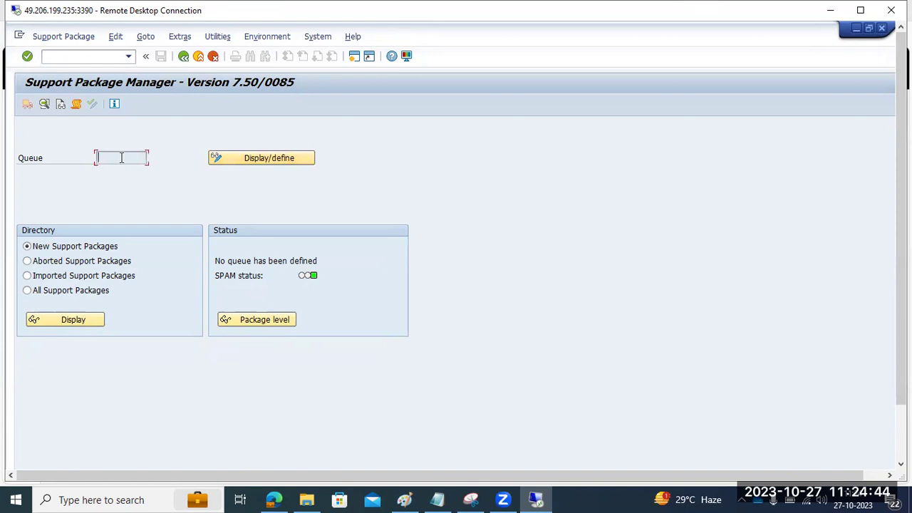
left_click(71, 37)
mouse_move(77, 55)
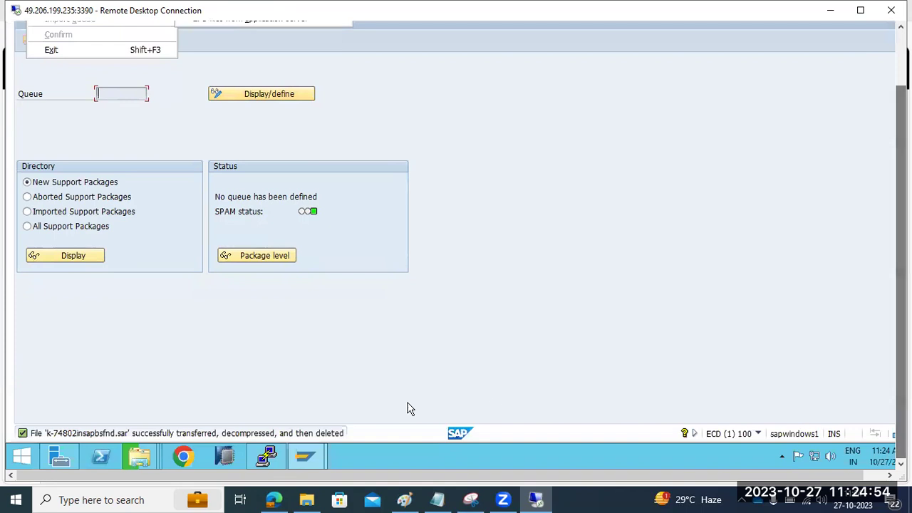
Browse to C:\usr\sap\trans\EPS in the server's File Explorer
mouse_move(151, 453)
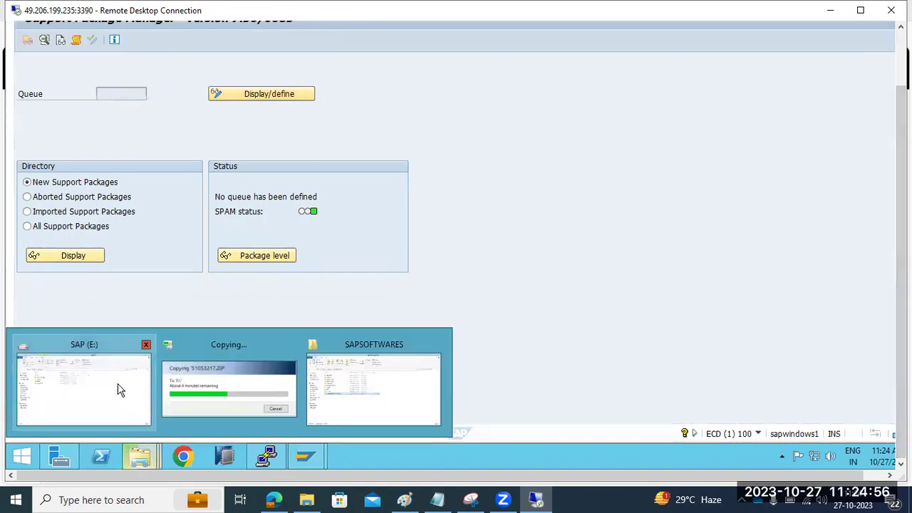
left_click(358, 390)
left_click(164, 62)
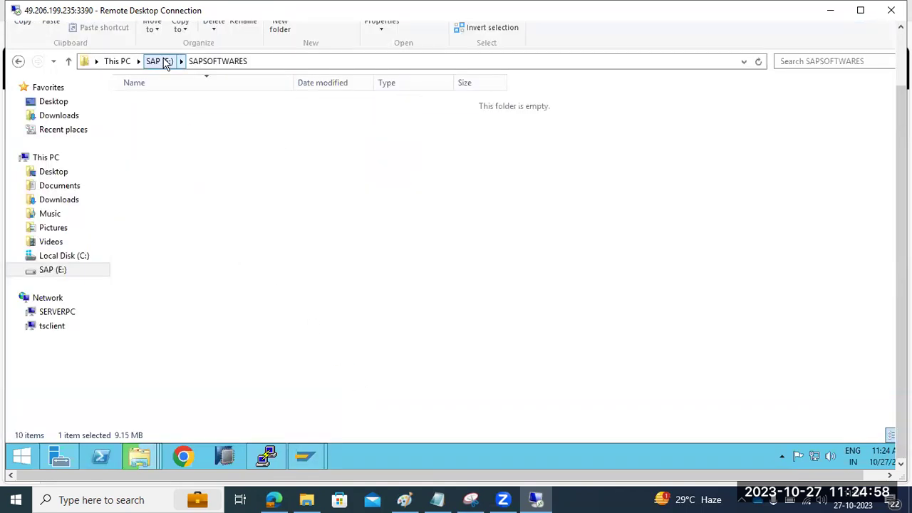
left_click(121, 62)
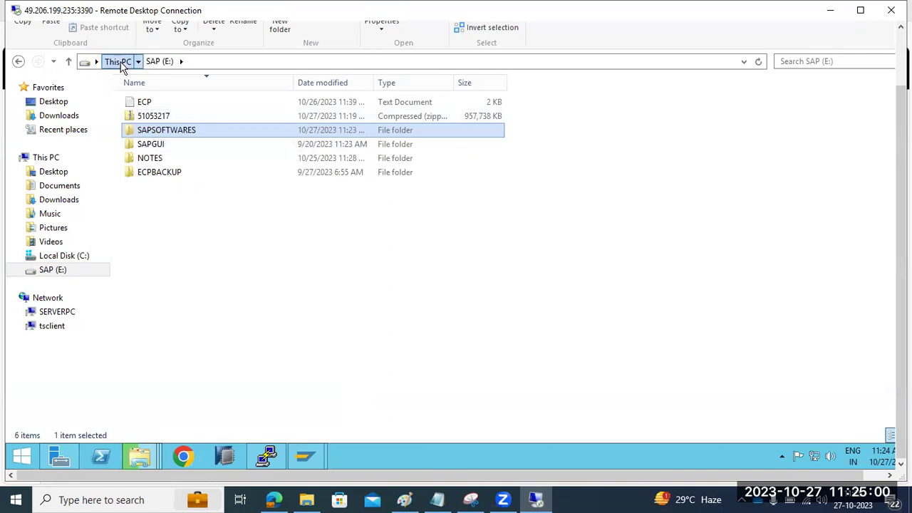
left_click(178, 220)
double_click(178, 219)
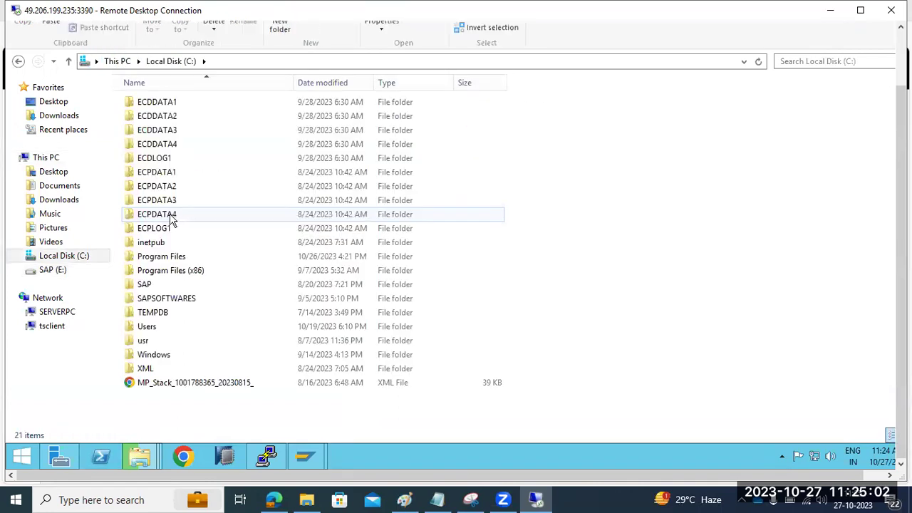
double_click(142, 341)
double_click(149, 106)
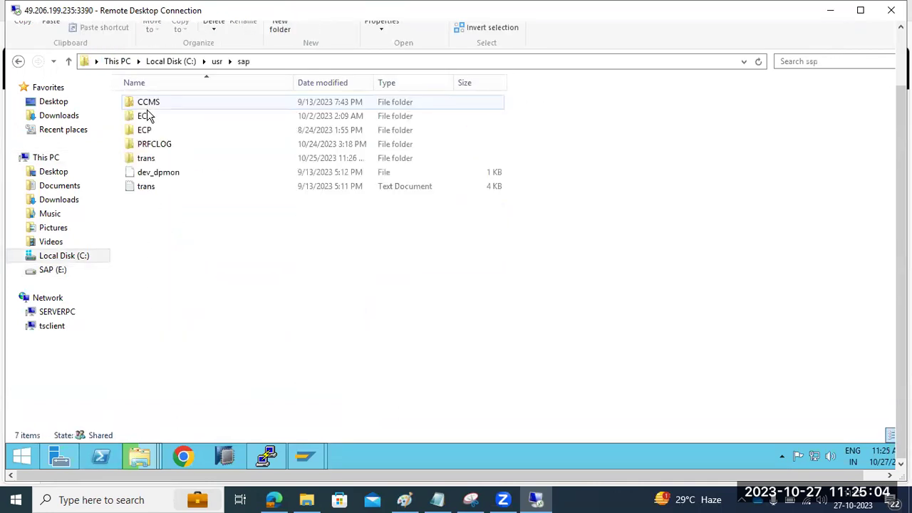
double_click(159, 159)
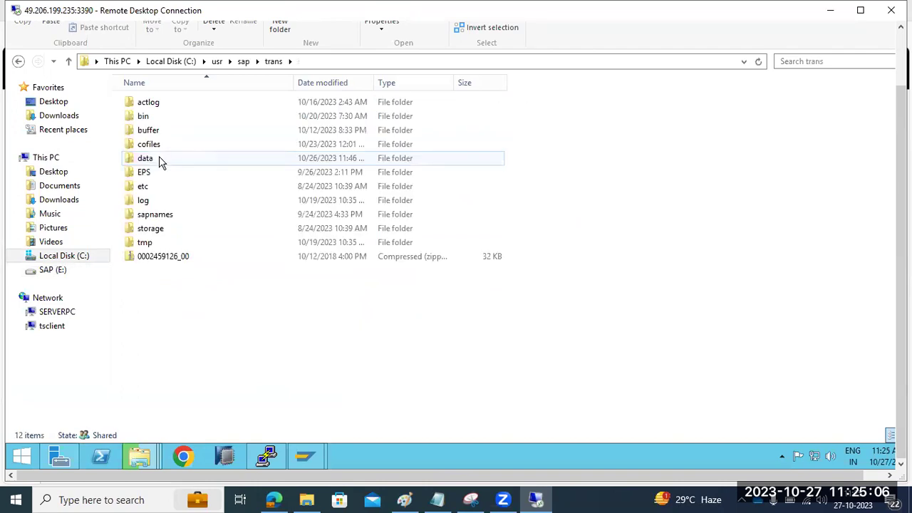
double_click(144, 172)
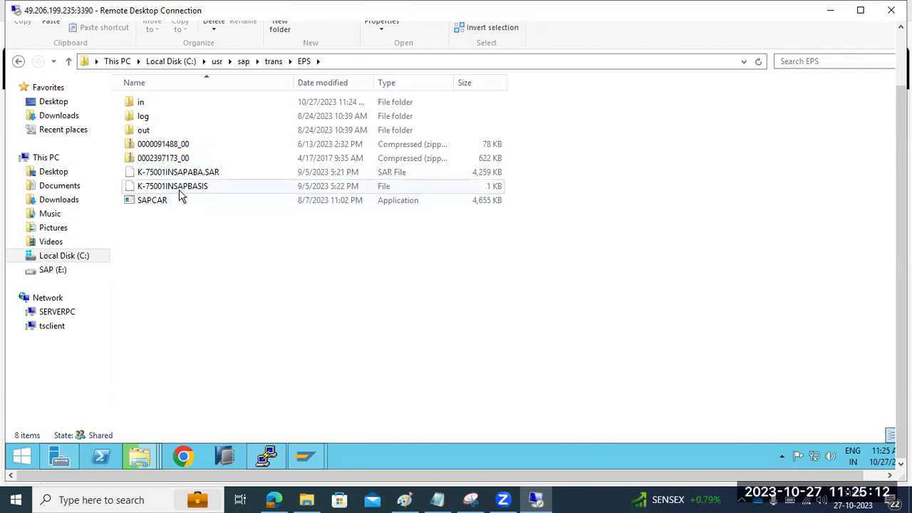
left_click(179, 146)
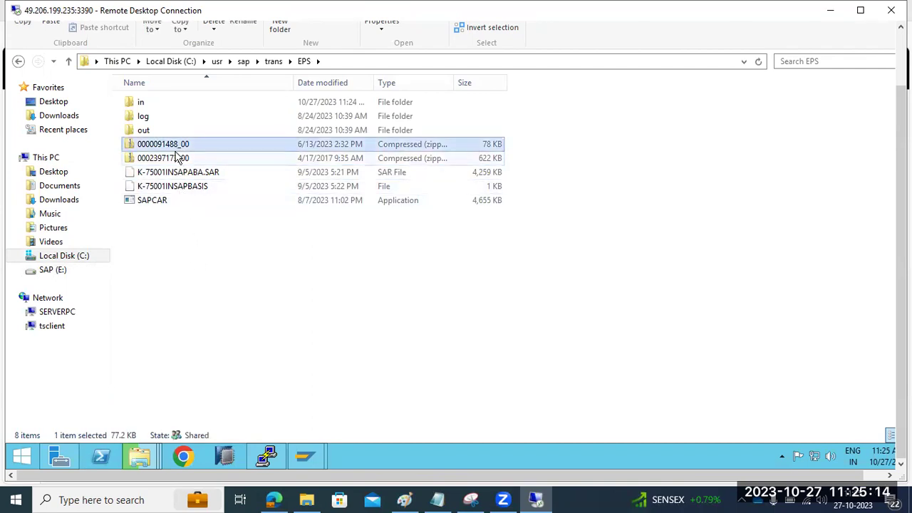
left_click(181, 158, "shift")
left_click(184, 175, "shift")
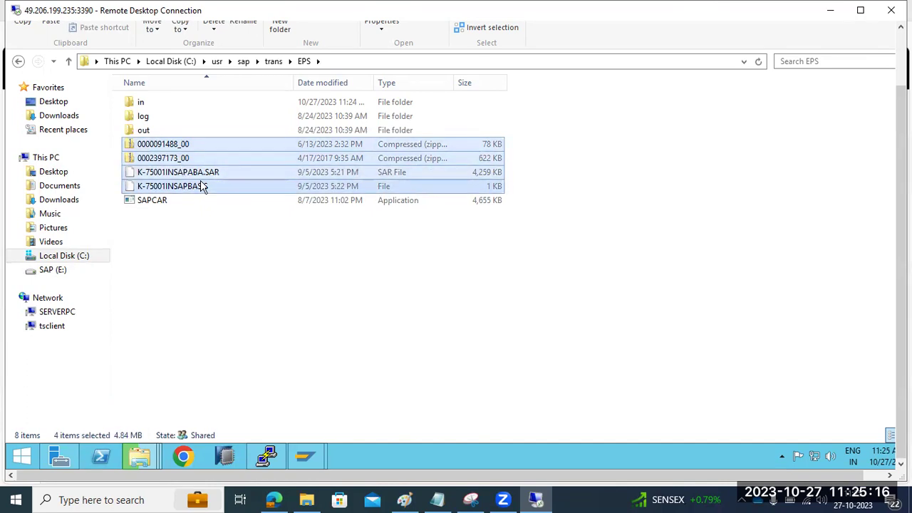
key("shift+Delete")
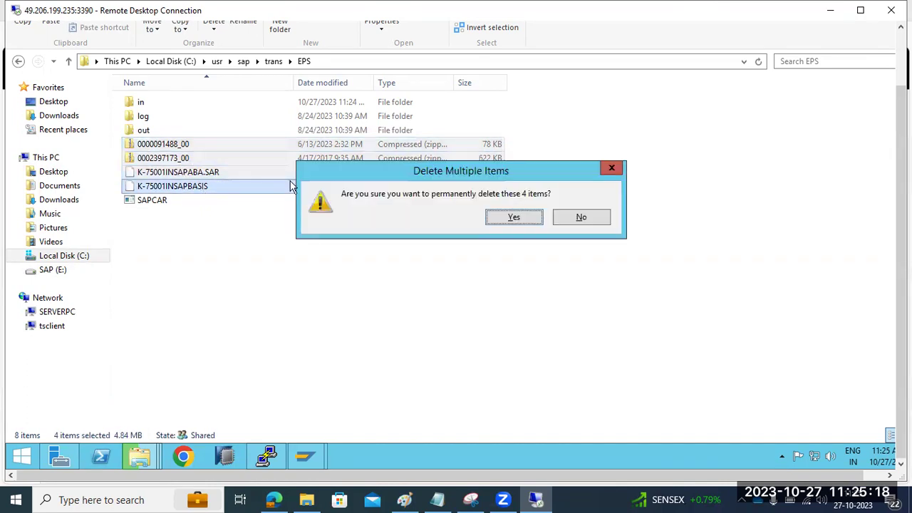
left_click(522, 221)
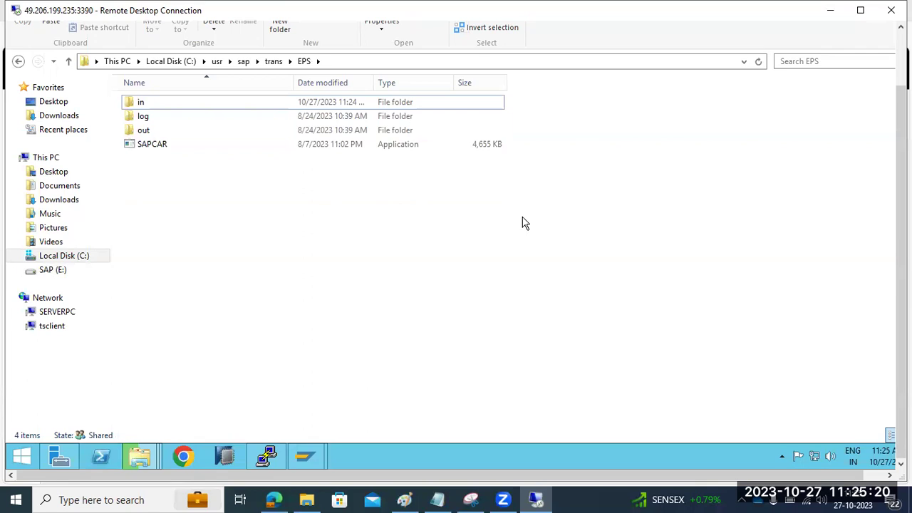
left_click(305, 456)
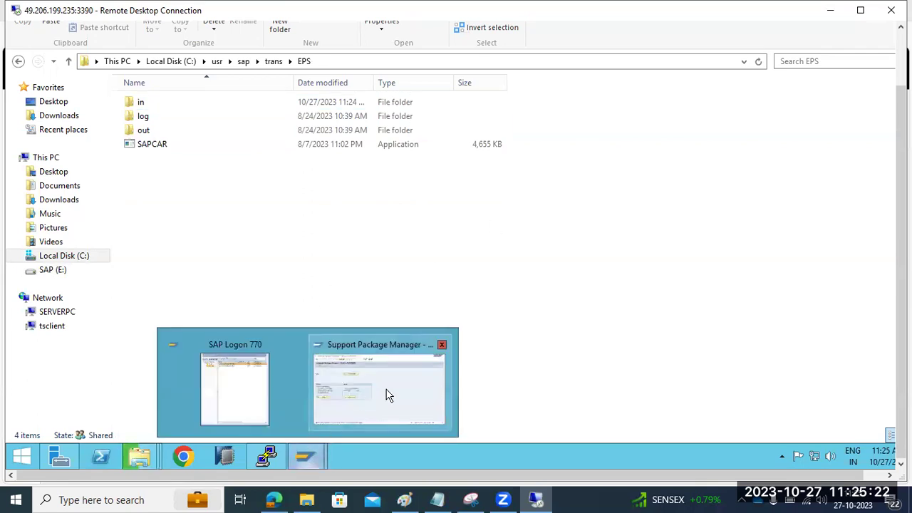
left_click(387, 393)
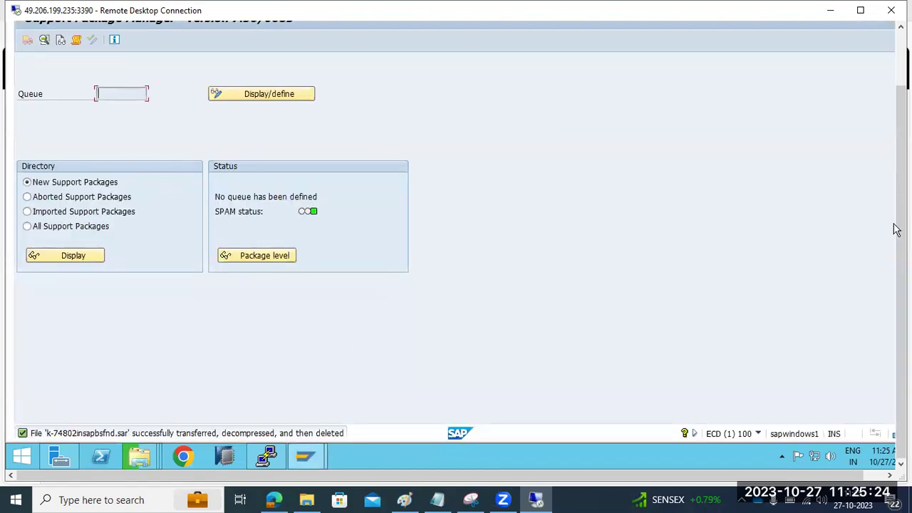
Try loading SAR archives from the application server, then dismiss the dialog
left_click_drag(896, 229, 819, 169)
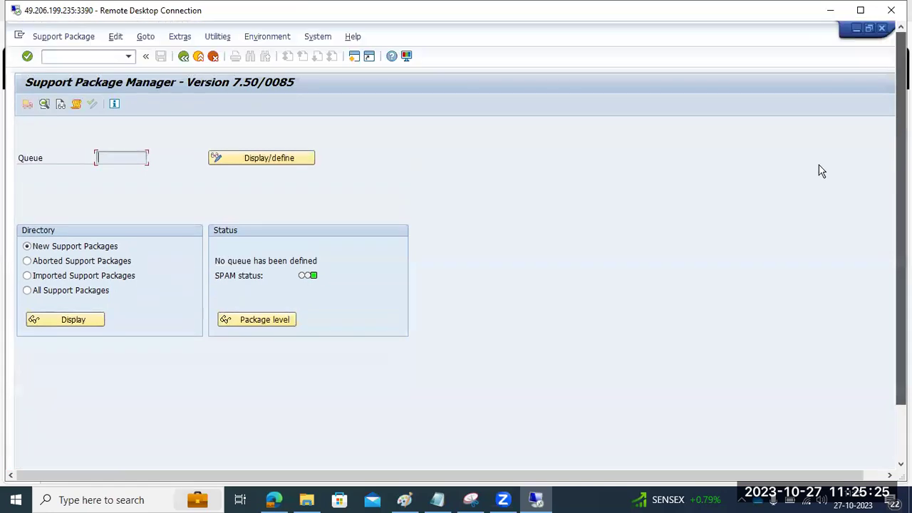
left_click(80, 41)
mouse_move(107, 55)
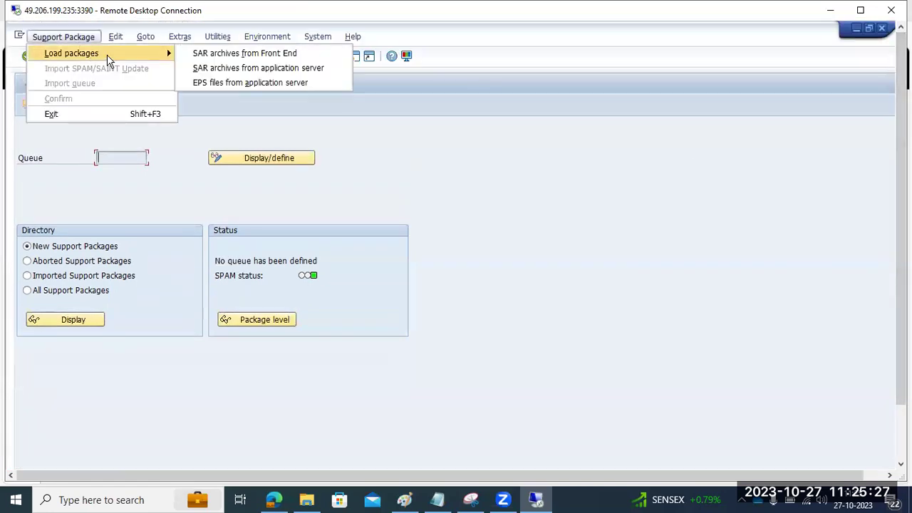
left_click(251, 69)
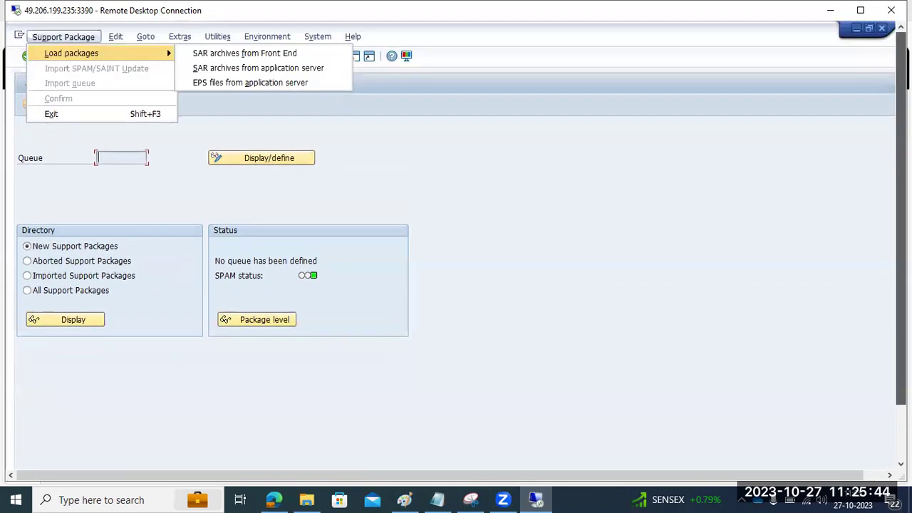
left_click(132, 192)
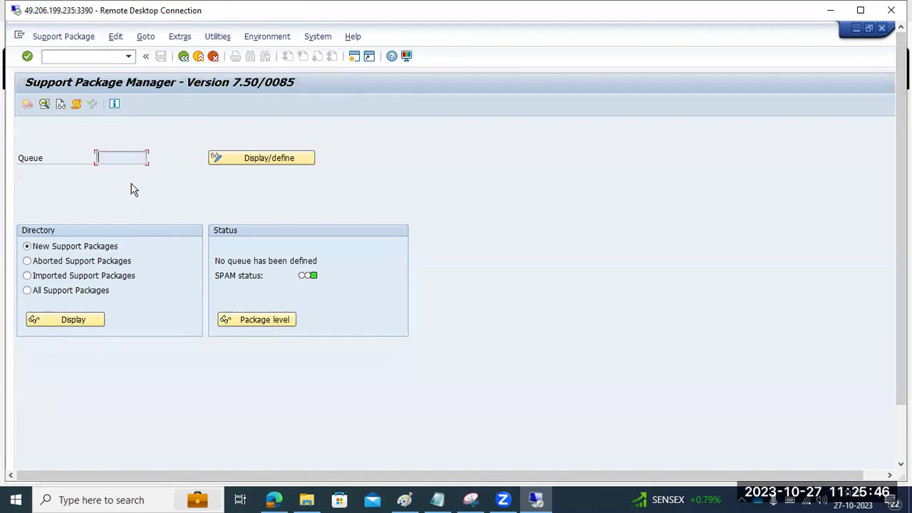
Run Display/define for the queue, which reports the OCS Package Queue is empty
left_click(65, 36)
mouse_move(165, 53)
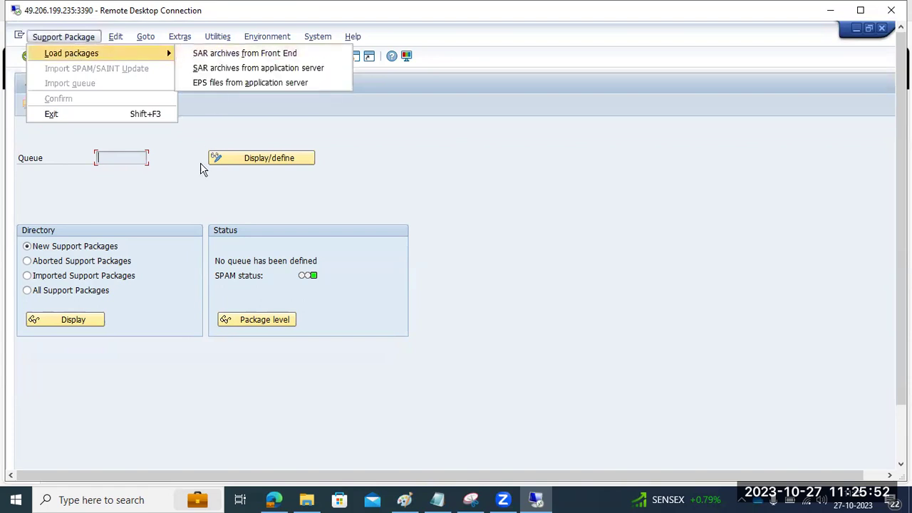
left_click(193, 225)
left_click(223, 158)
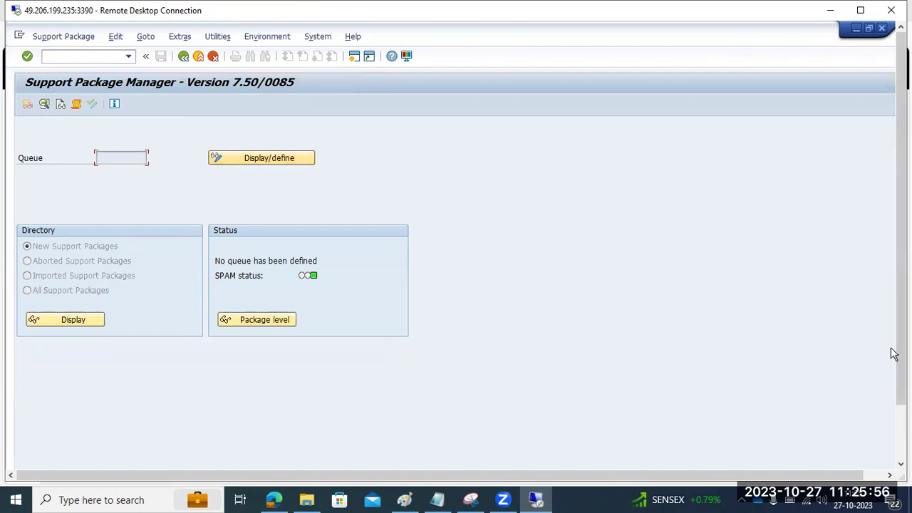
mouse_move(901, 362)
left_mouse_down()
mouse_move(900, 395)
mouse_move(901, 356)
left_mouse_up()
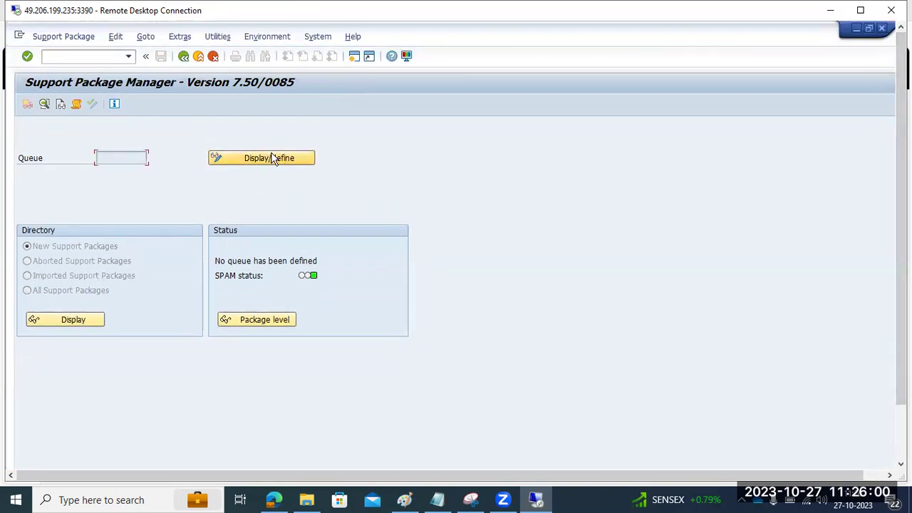
Inspect the EPS\in folder sorted by date modified, checking the recent SMF files
left_click_drag(901, 356, 901, 409)
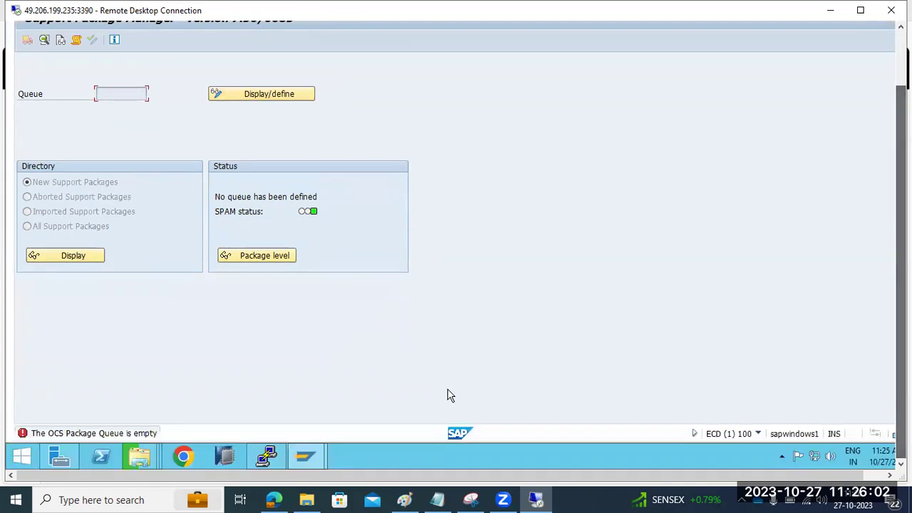
mouse_move(140, 455)
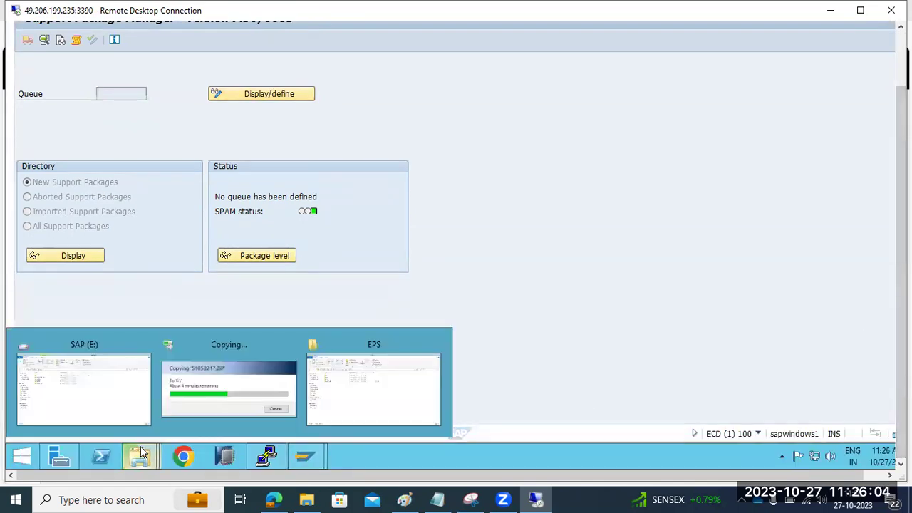
left_click(418, 377)
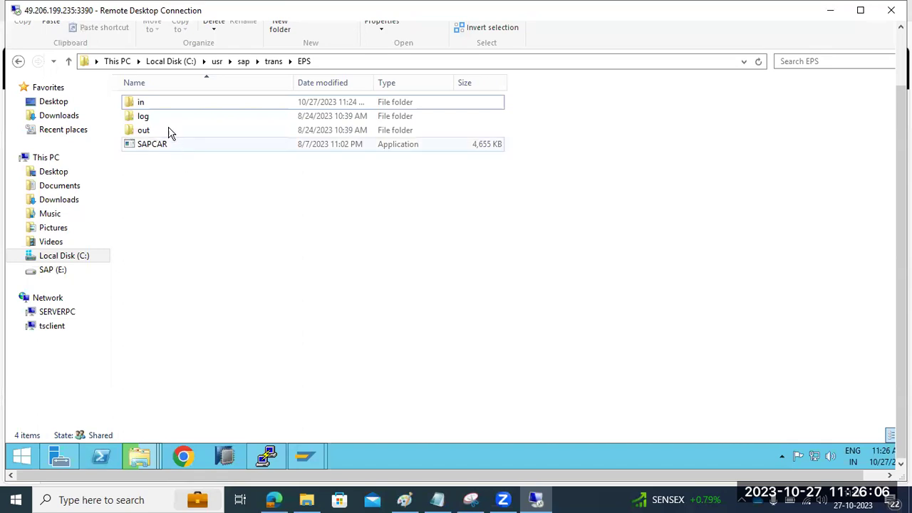
double_click(169, 102)
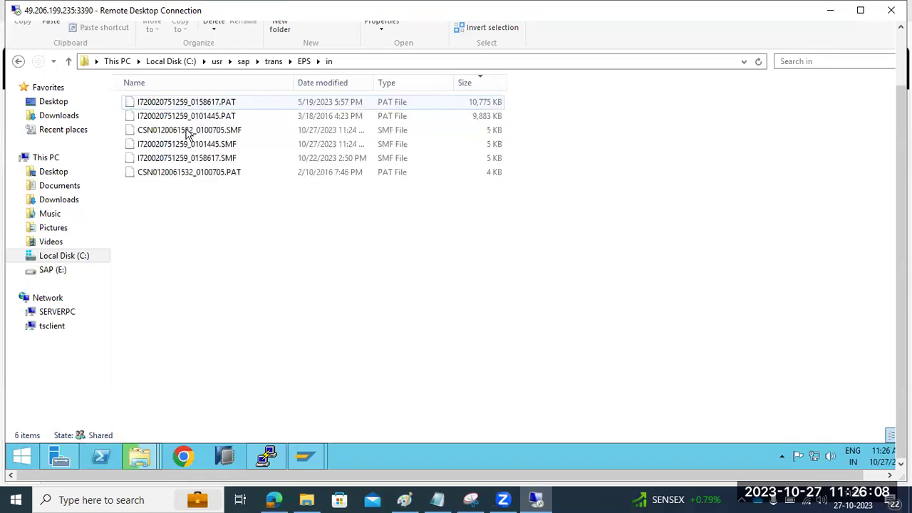
left_click(333, 84)
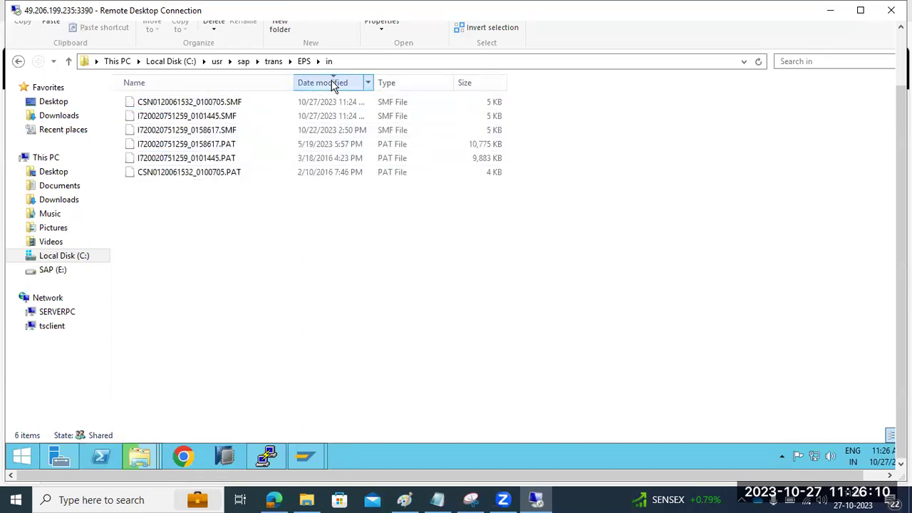
left_click(213, 116)
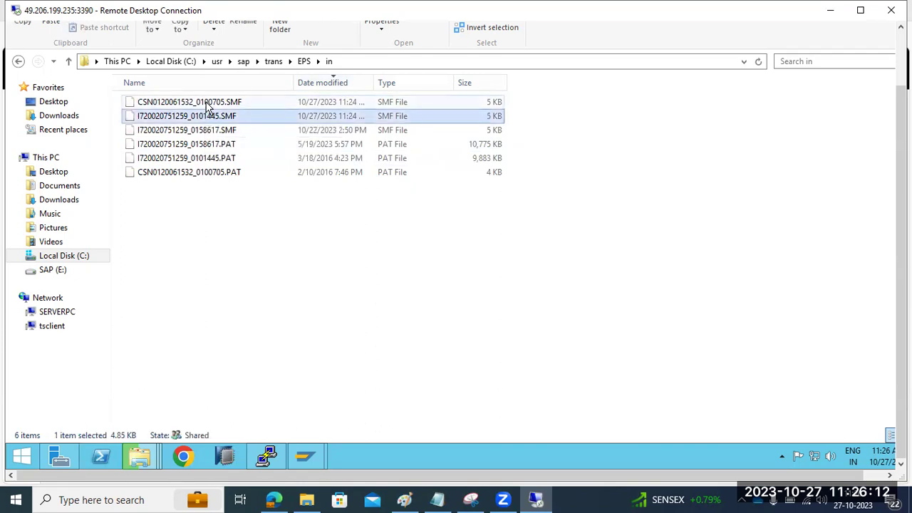
left_click(207, 104)
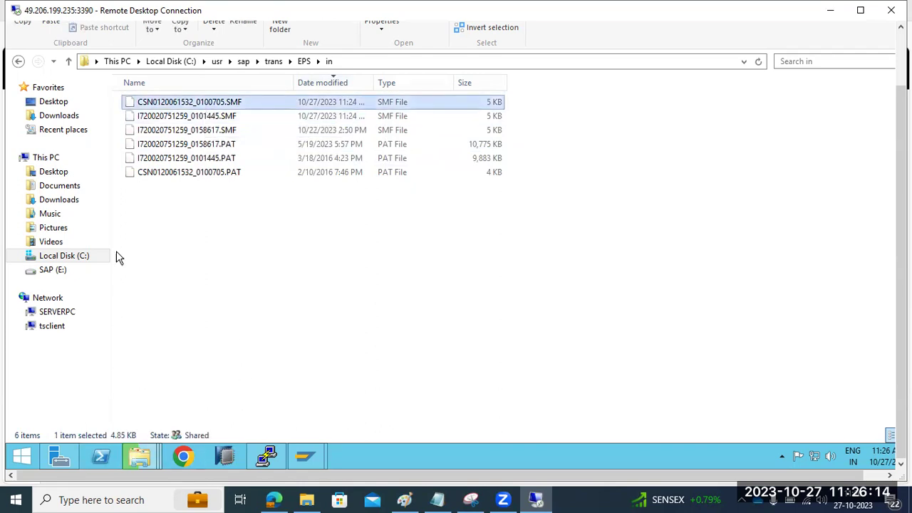
Refresh This PC and open the Downloads folder
left_click(35, 157)
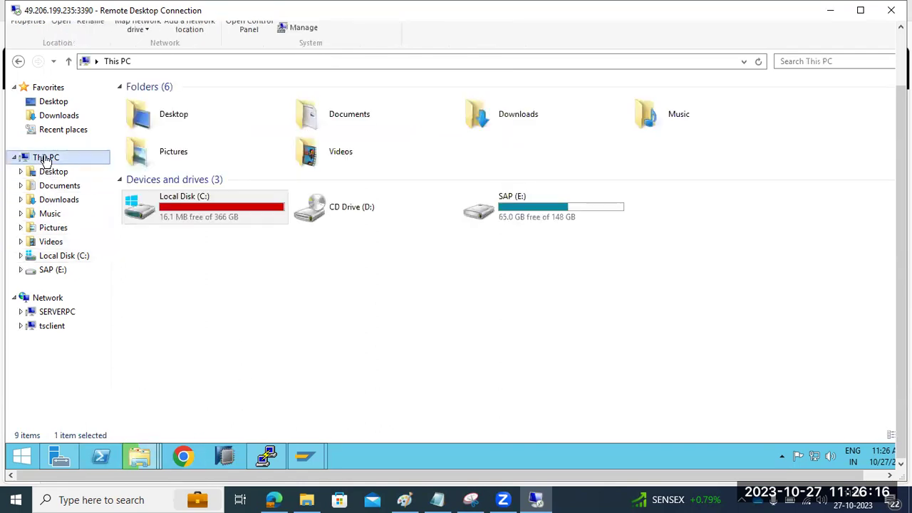
right_click(193, 271)
left_click(224, 320)
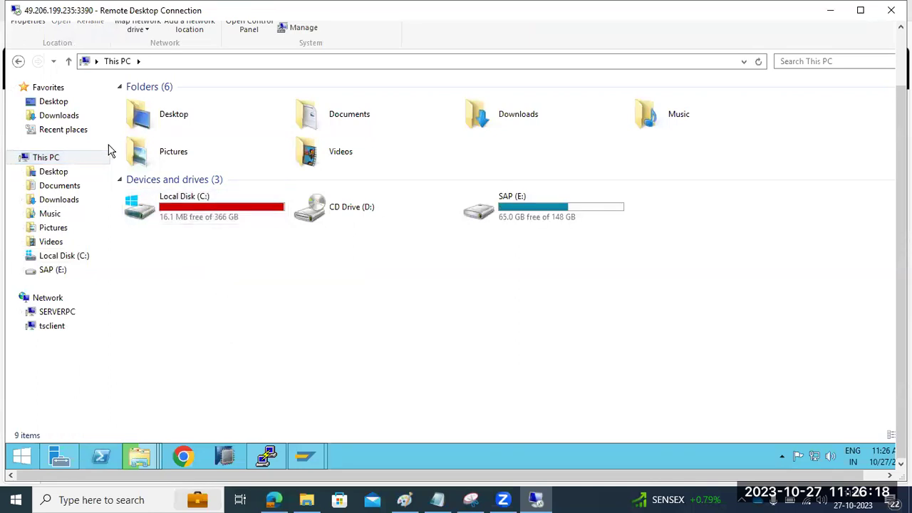
left_click(69, 119)
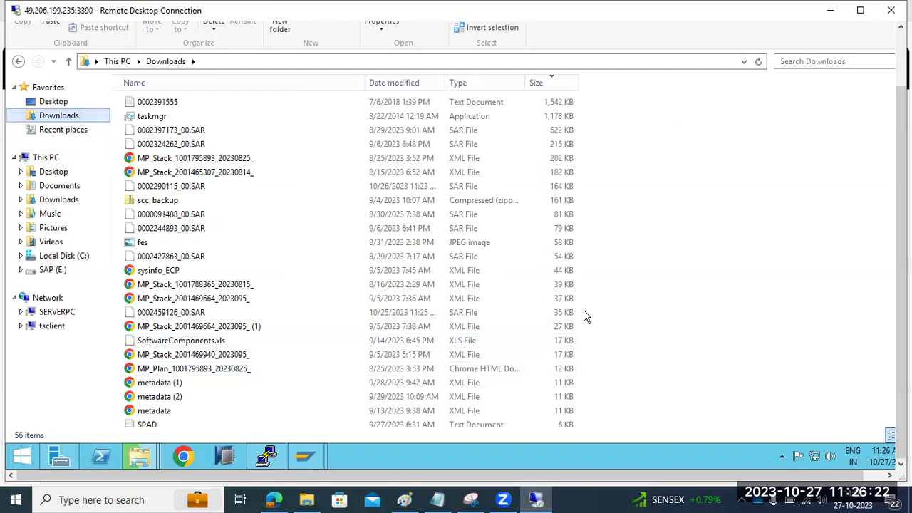
Permanently delete eleven old SAR, MP_Stack XML and sysinfo_ECP files, then check free space
left_click(176, 106)
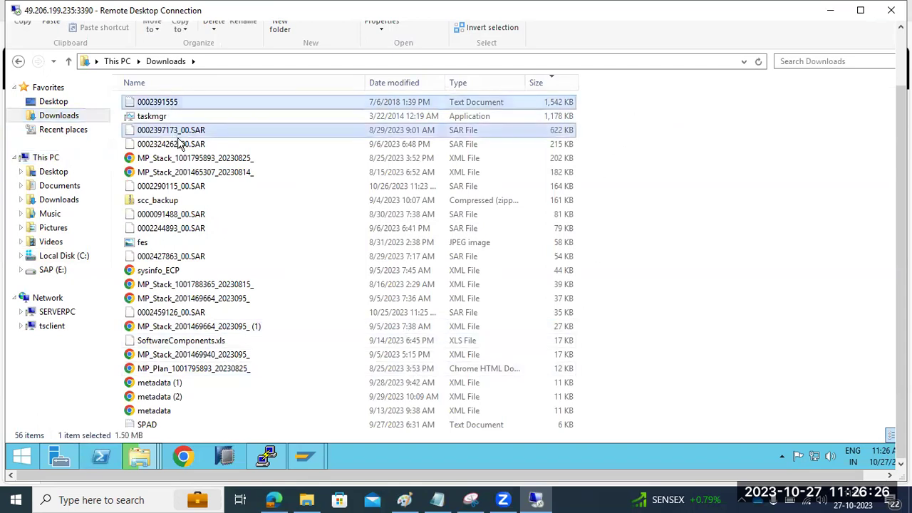
left_click(179, 133, "ctrl")
left_click(180, 146, "ctrl")
left_click(179, 171, "ctrl")
left_click(179, 159, "ctrl")
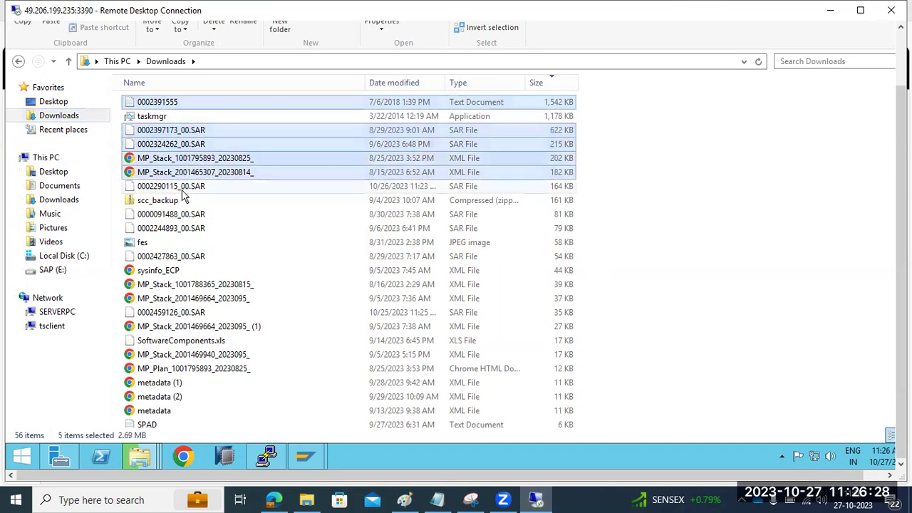
left_click(182, 189, "ctrl")
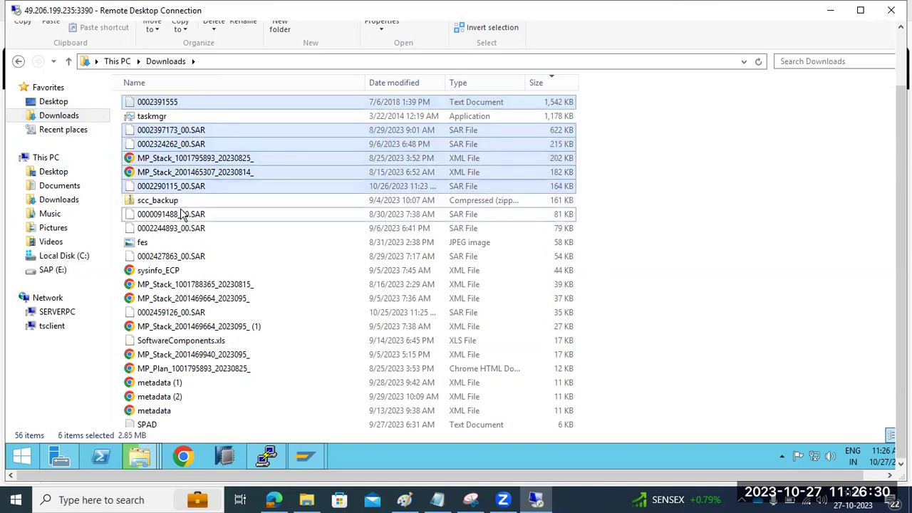
left_click(177, 216, "ctrl")
left_click(176, 228, "ctrl")
left_click(174, 256, "ctrl")
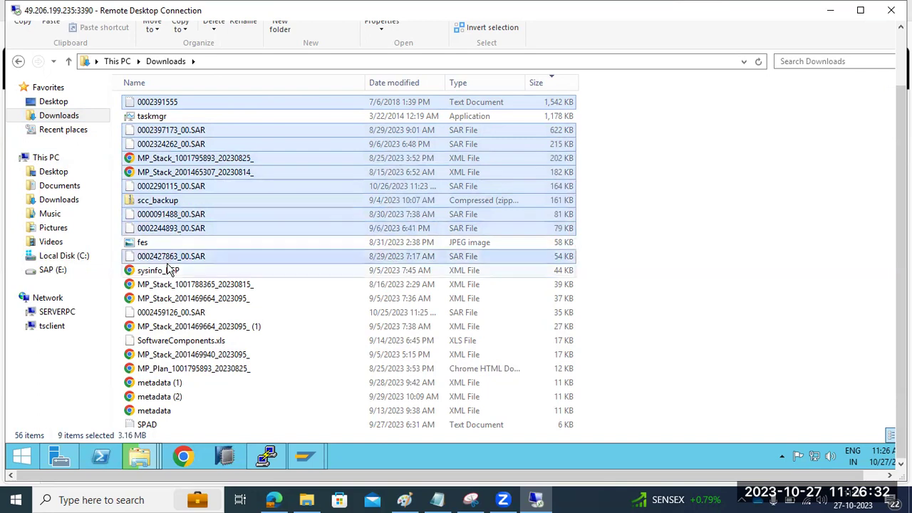
left_click(173, 270, "ctrl")
key("shift+Delete")
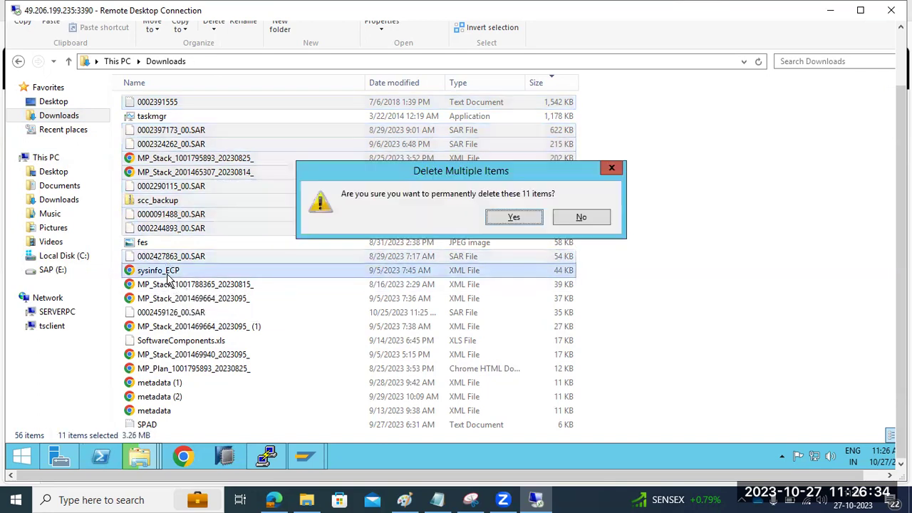
left_click(504, 219)
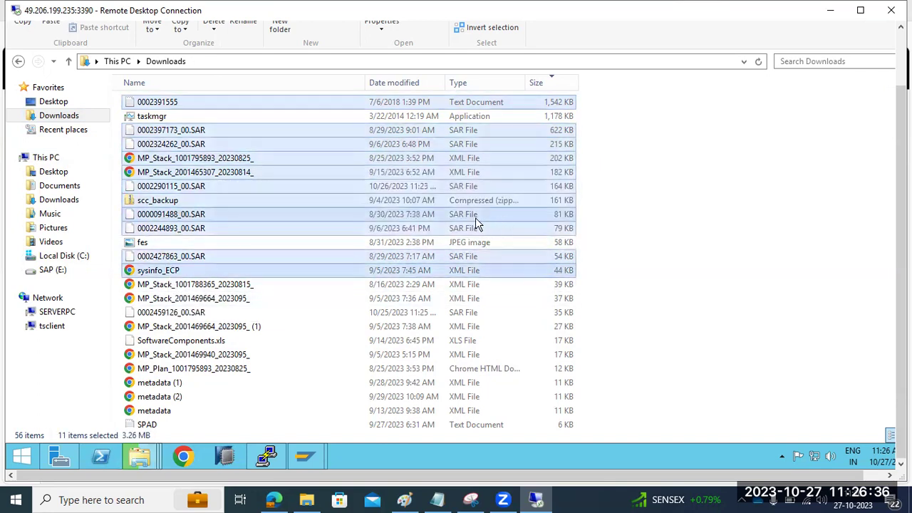
left_click(44, 157)
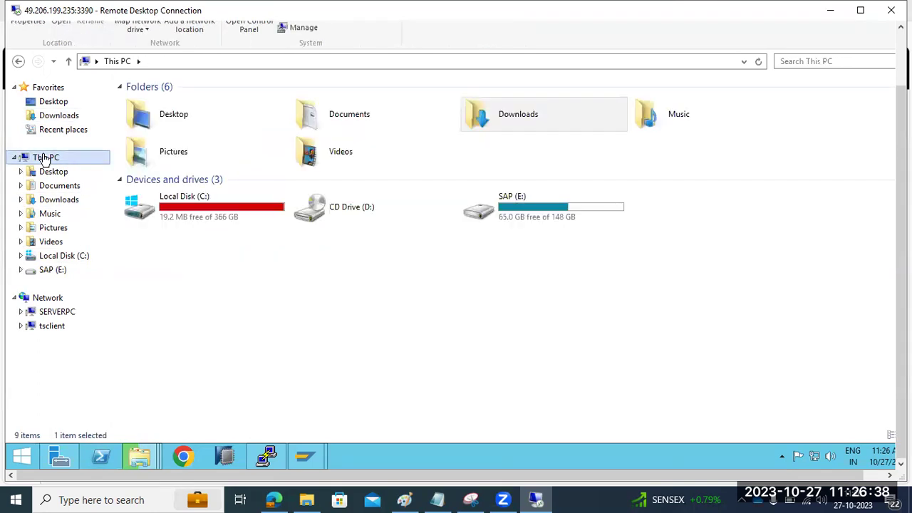
Browse Local Disk (C:) into the usr\sap folder
double_click(226, 207)
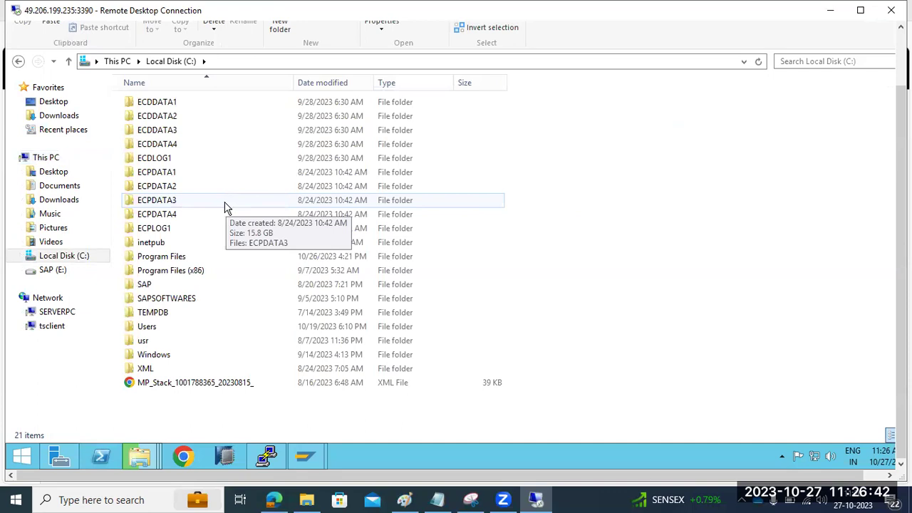
double_click(145, 343)
double_click(143, 102)
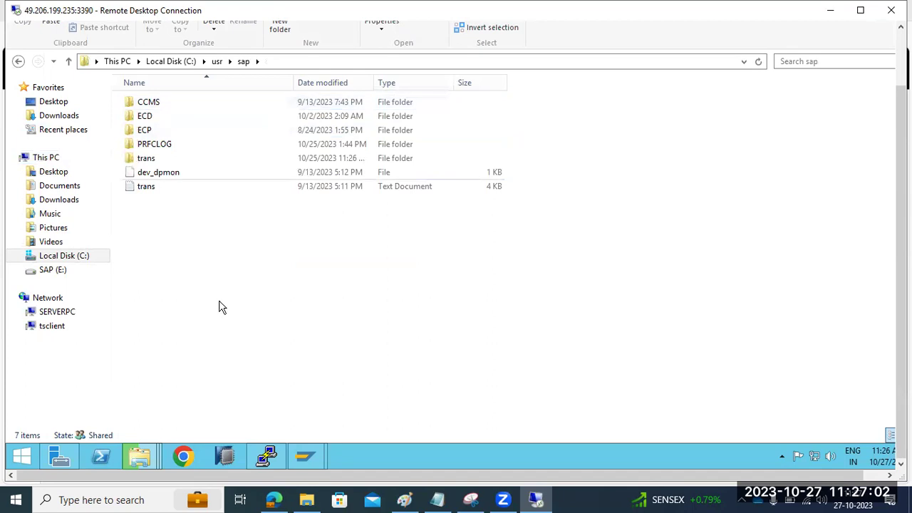
Cancel the running copy of 51053217.ZIP to the E: drive
mouse_move(151, 458)
left_click(206, 401)
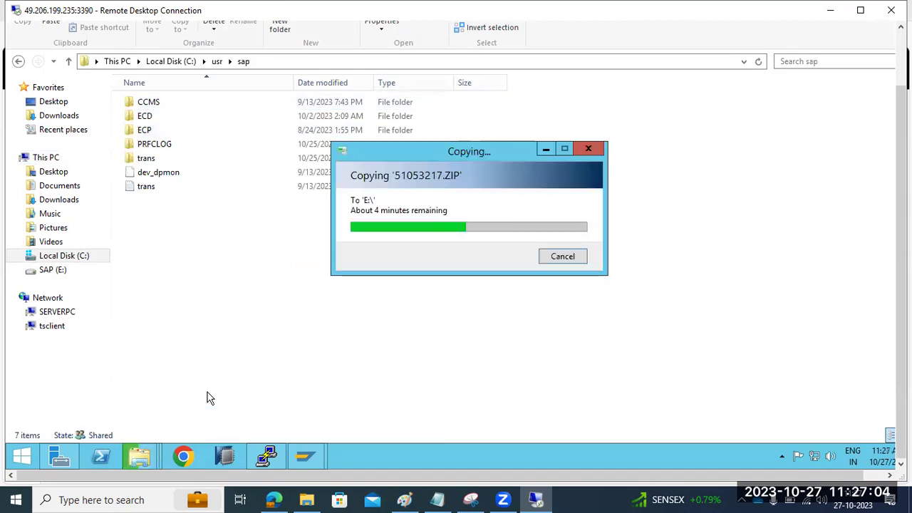
left_click(562, 258)
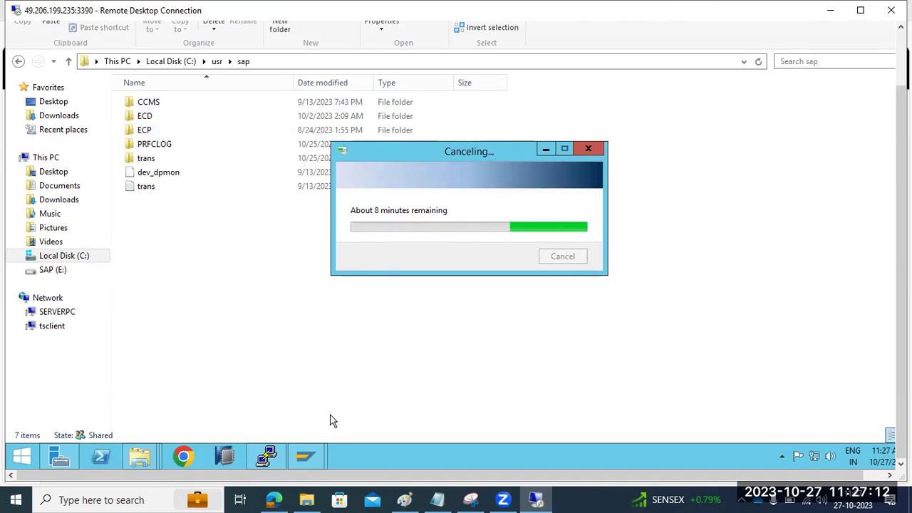
Exit the Support Package Manager and log off the SAP session
mouse_move(306, 449)
left_click(389, 358)
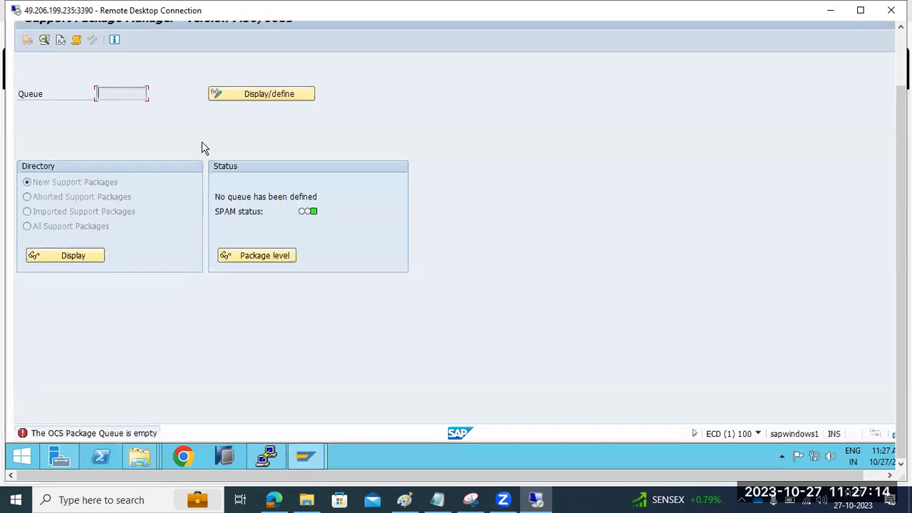
left_click_drag(902, 242, 901, 157)
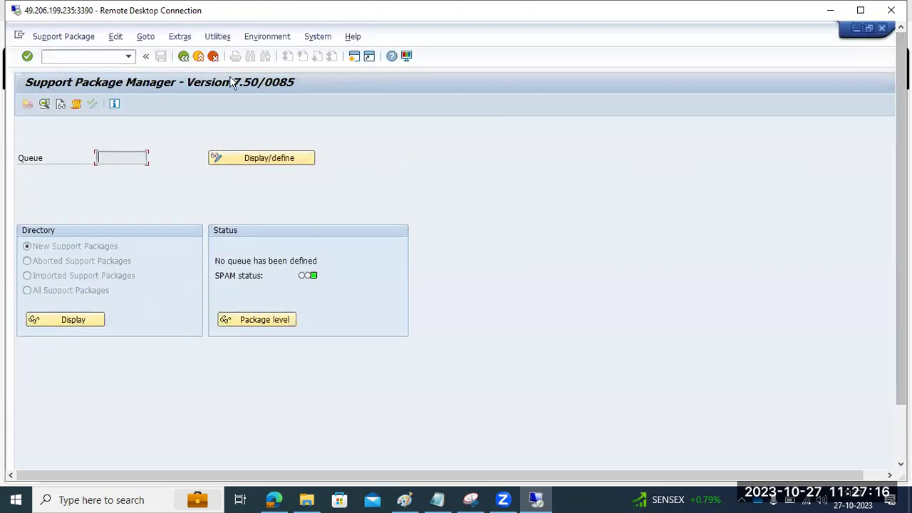
left_click(212, 57)
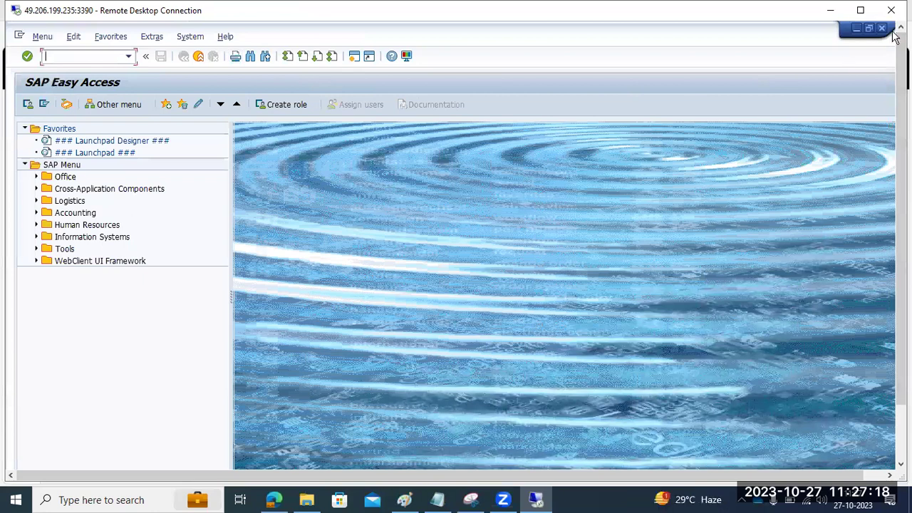
left_click(882, 29)
left_click(130, 267)
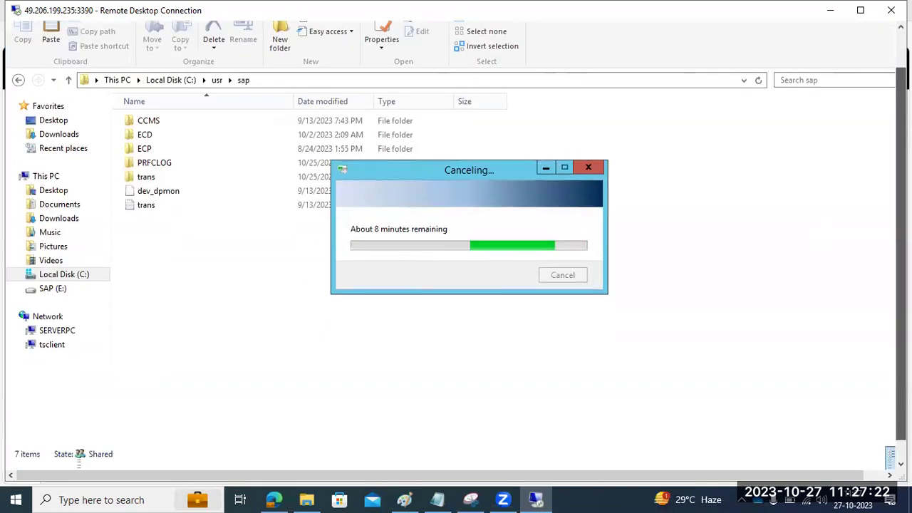
Log on to SAP ECC DEVELOPMENT in client 000 as DDIC and start SPAM
left_click(306, 449)
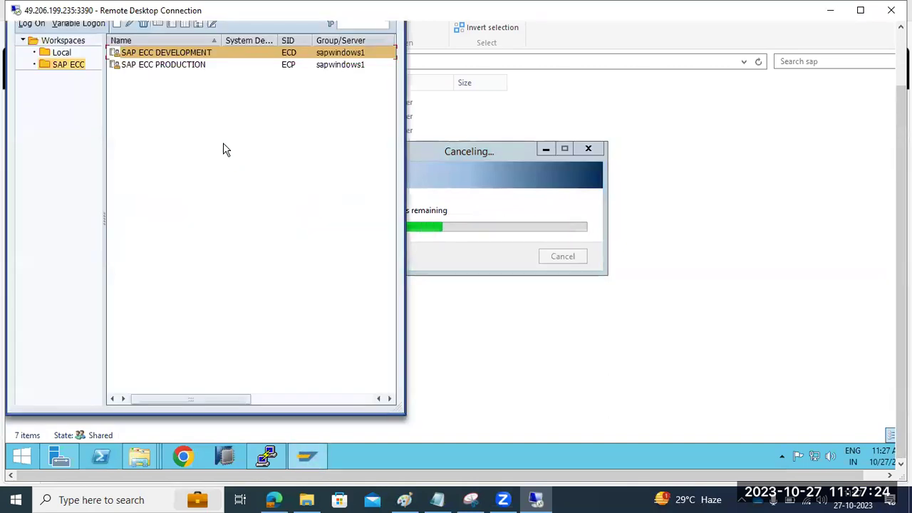
double_click(147, 53)
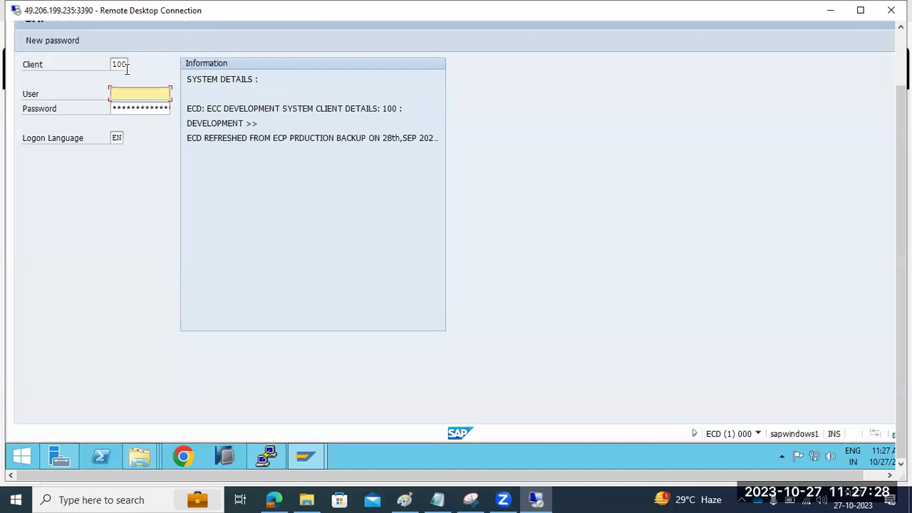
left_click(128, 64)
type("000")
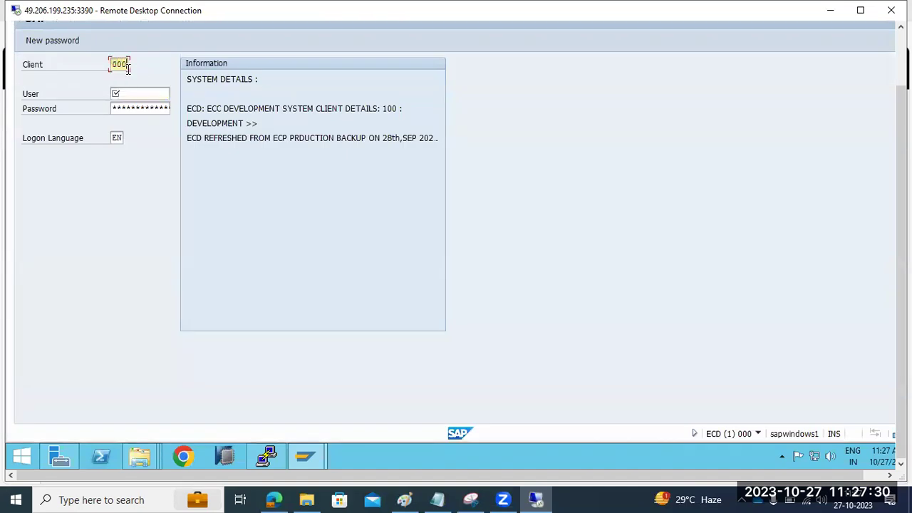
key("Tab")
type("ddic")
key("Tab")
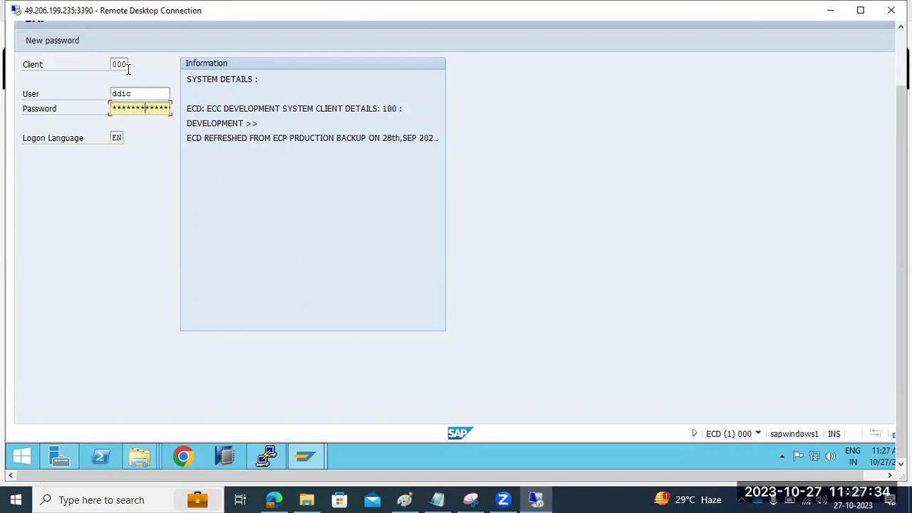
key("Return")
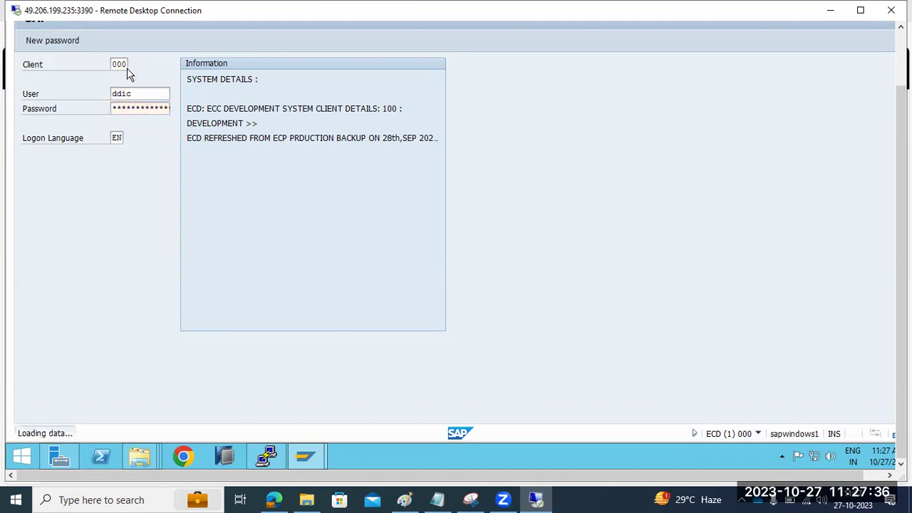
key("Return")
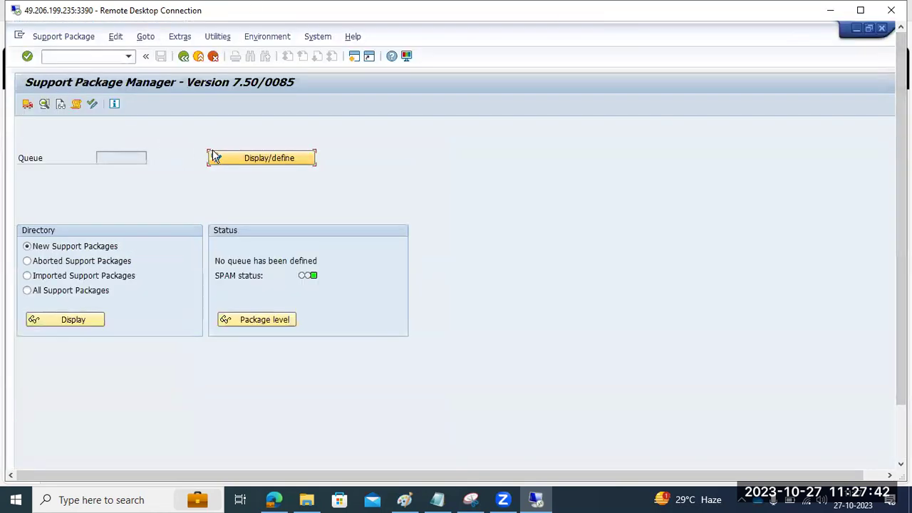
Attempt a queue for SAP_BS_FND, read the no-valid-queue help, acknowledge it, and cancel component selection
left_click(222, 161)
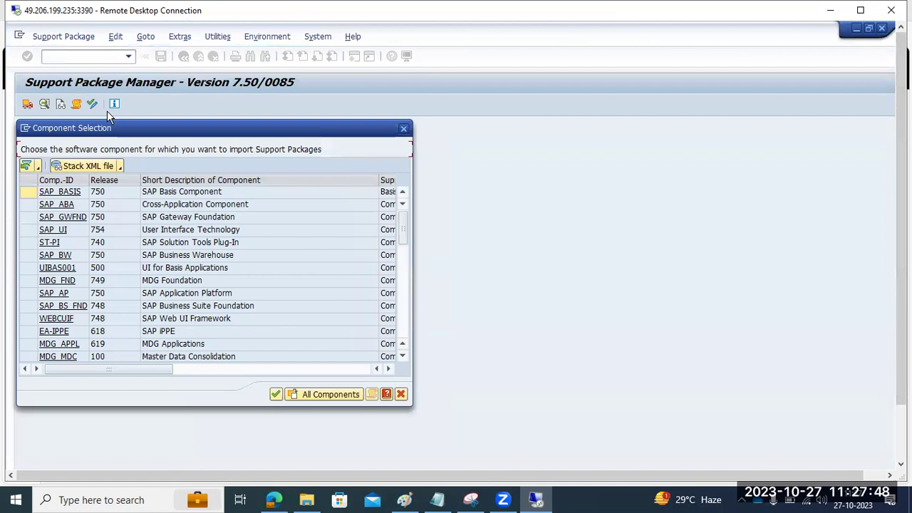
left_click(61, 307)
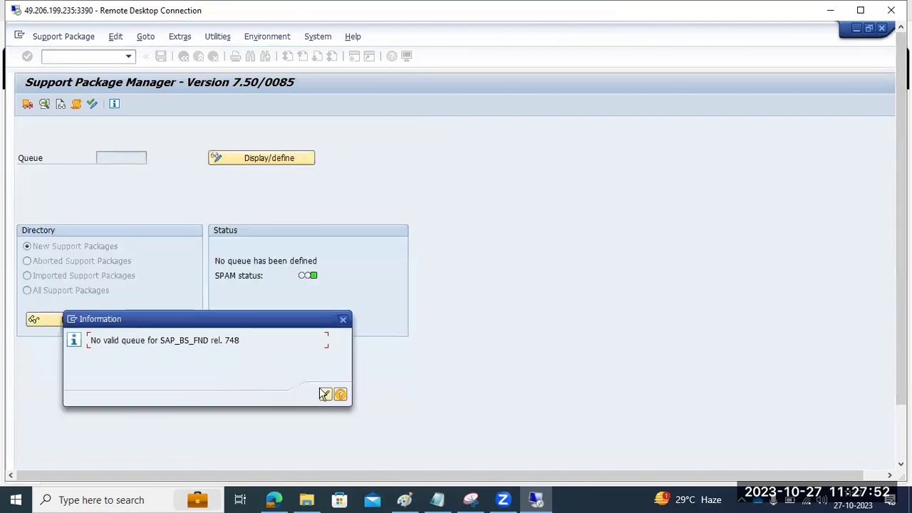
left_click_drag(104, 341, 189, 340)
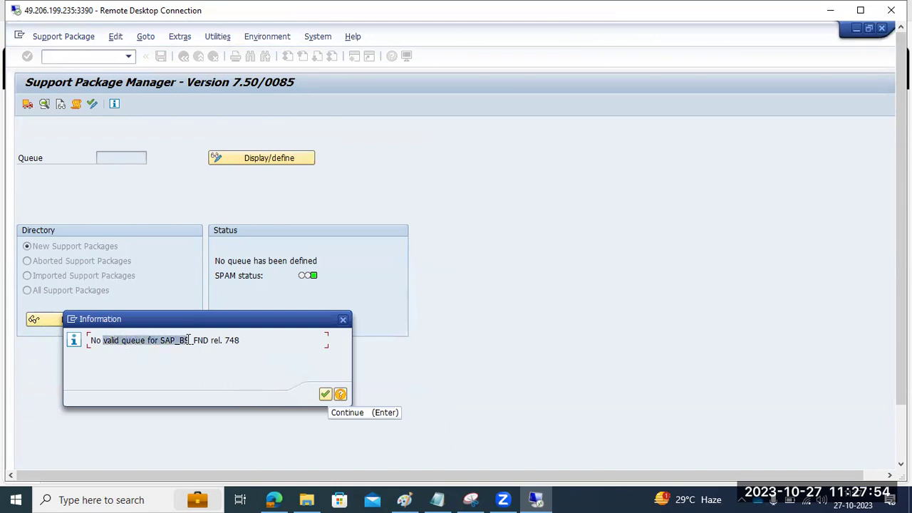
left_click(340, 393)
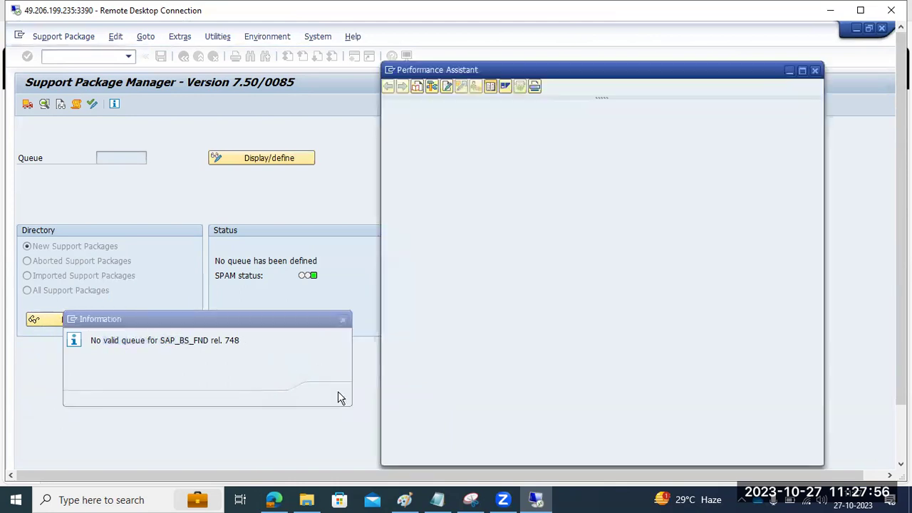
left_click(554, 180)
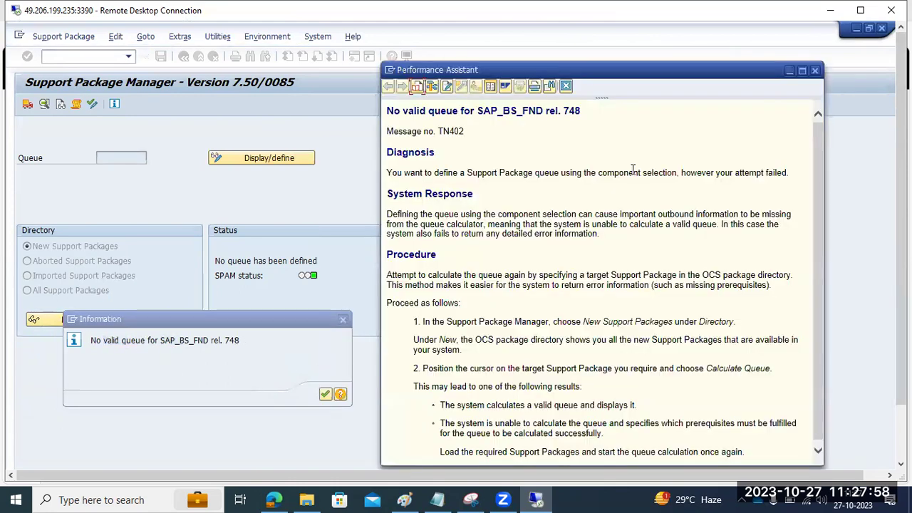
left_click(816, 71)
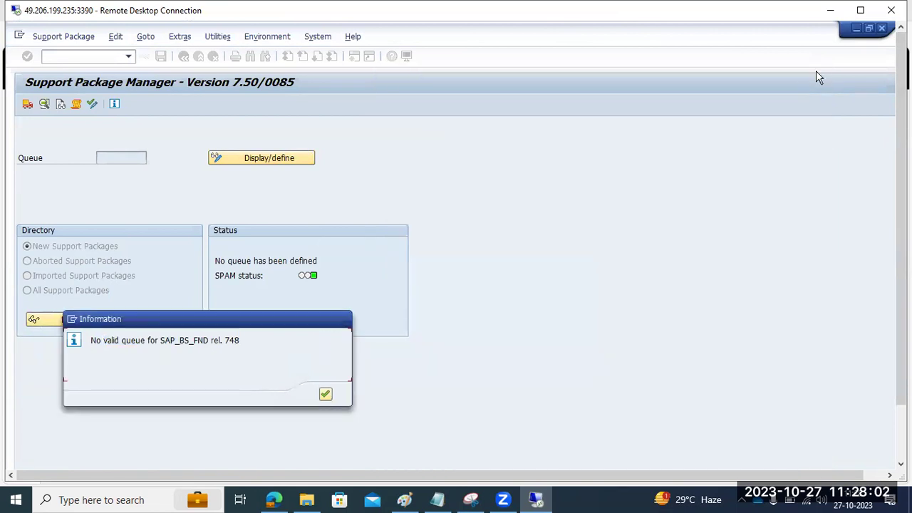
left_click(326, 395)
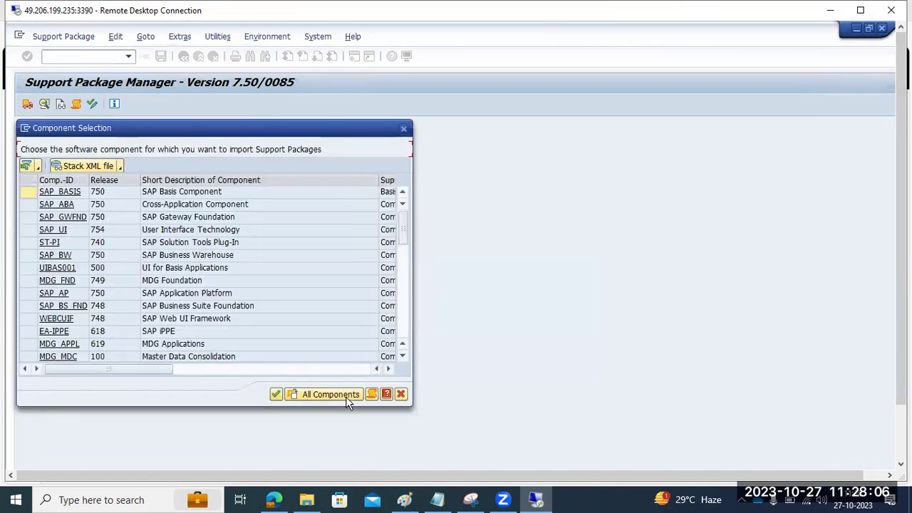
left_click(401, 396)
Reload K-74802INSAPBSFND.SAR from the front end and decompress it, which fails writing to EPS/in
left_click(63, 36)
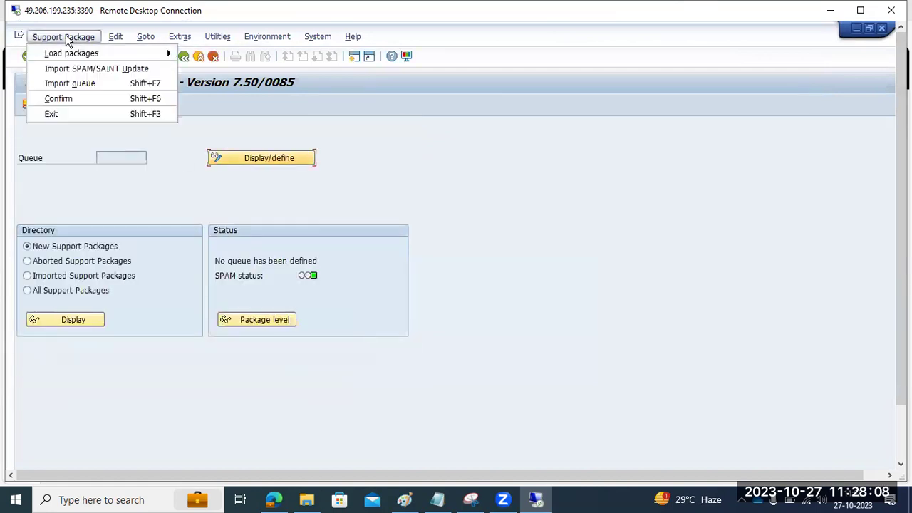
mouse_move(156, 50)
left_click(214, 53)
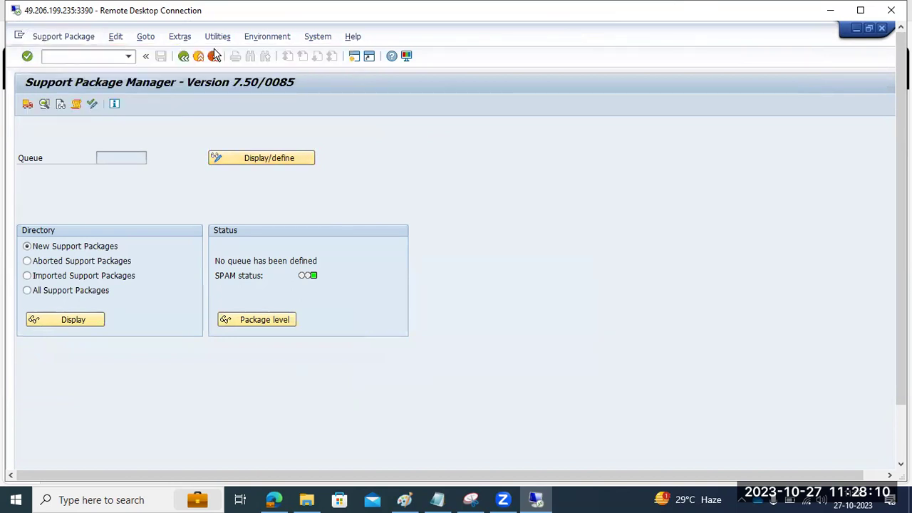
double_click(194, 266)
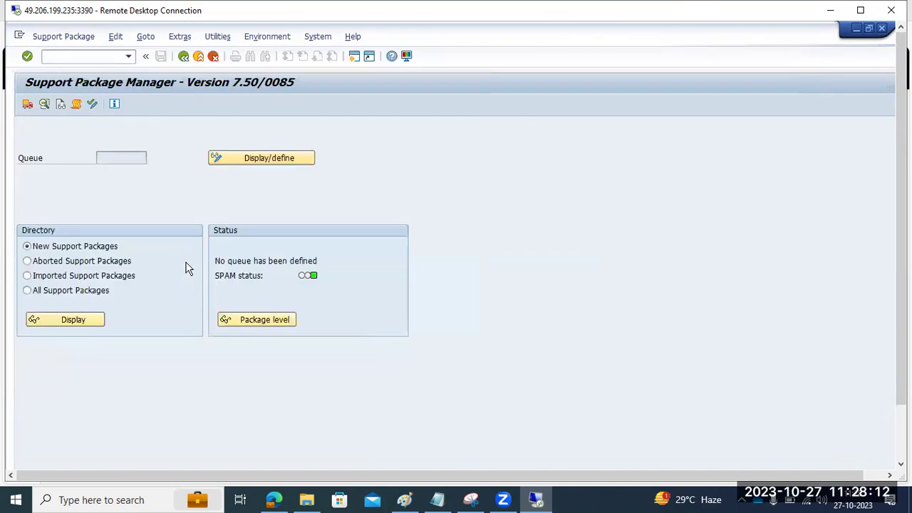
left_click(303, 296)
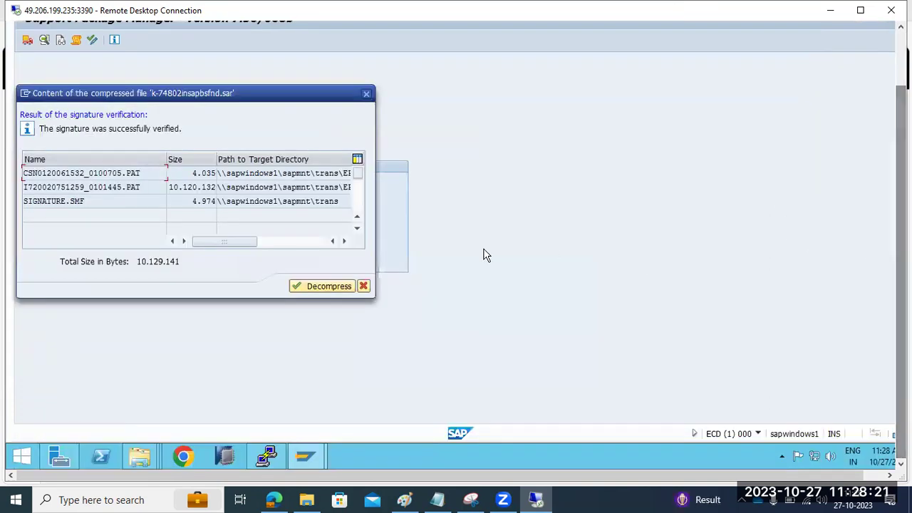
left_click(320, 291)
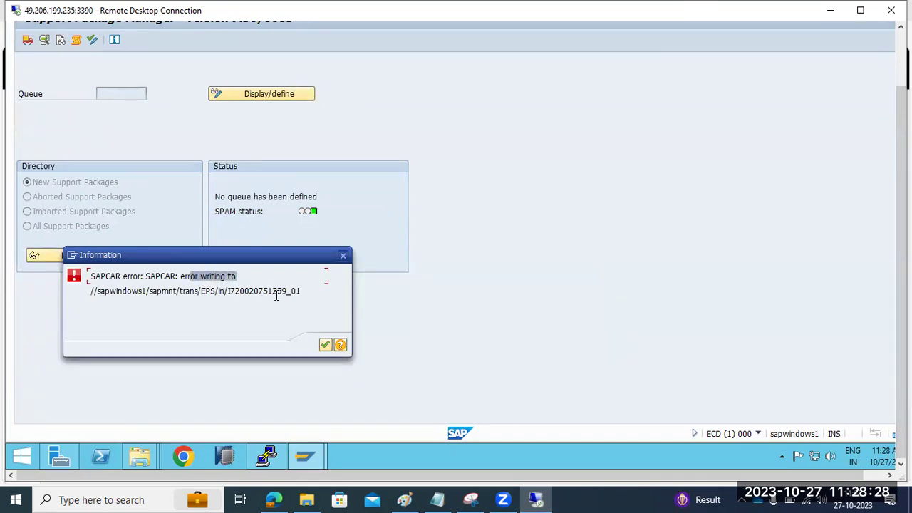
left_click(144, 457)
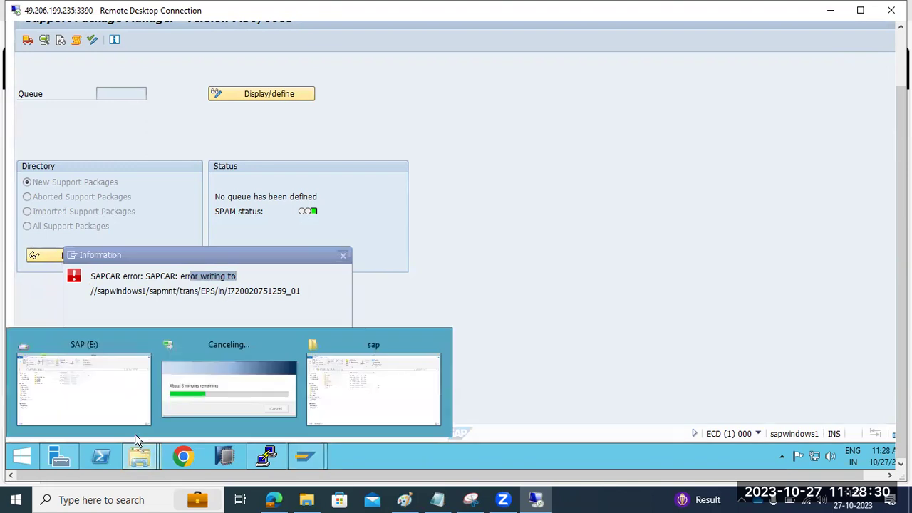
Browse in Explorer to the C:\usr\sap\trans folder
left_click(111, 405)
left_click(139, 457)
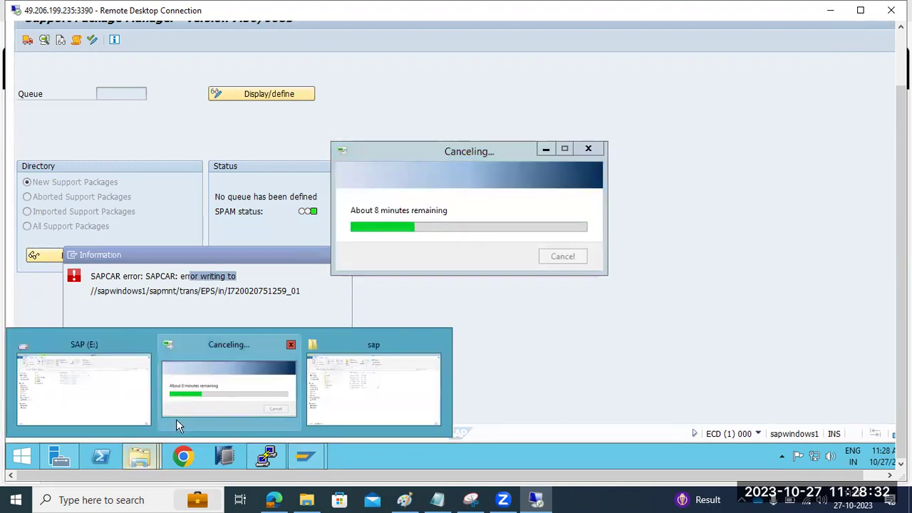
left_click(370, 378)
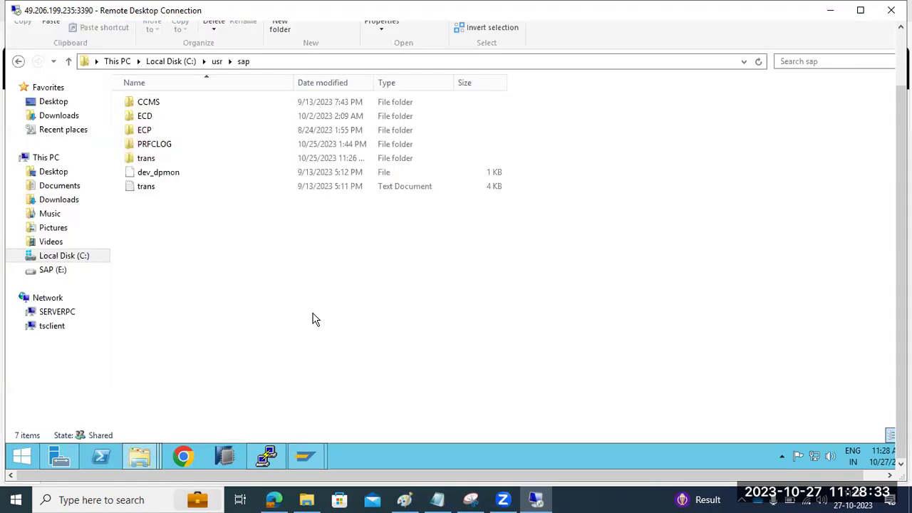
left_click(55, 161)
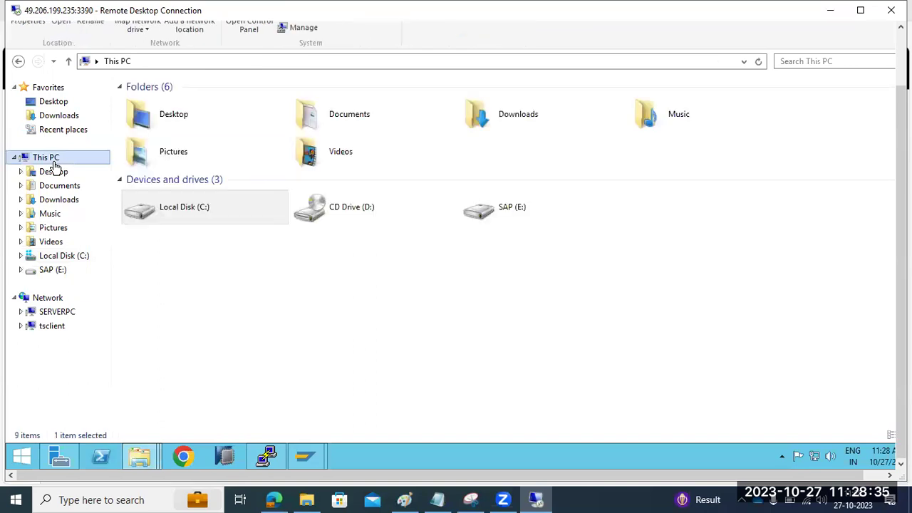
double_click(211, 212)
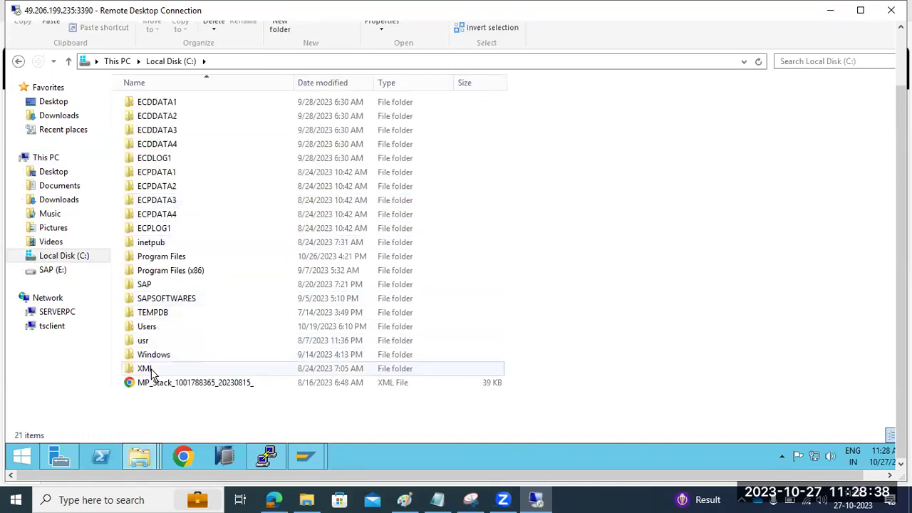
double_click(146, 341)
left_click(143, 104)
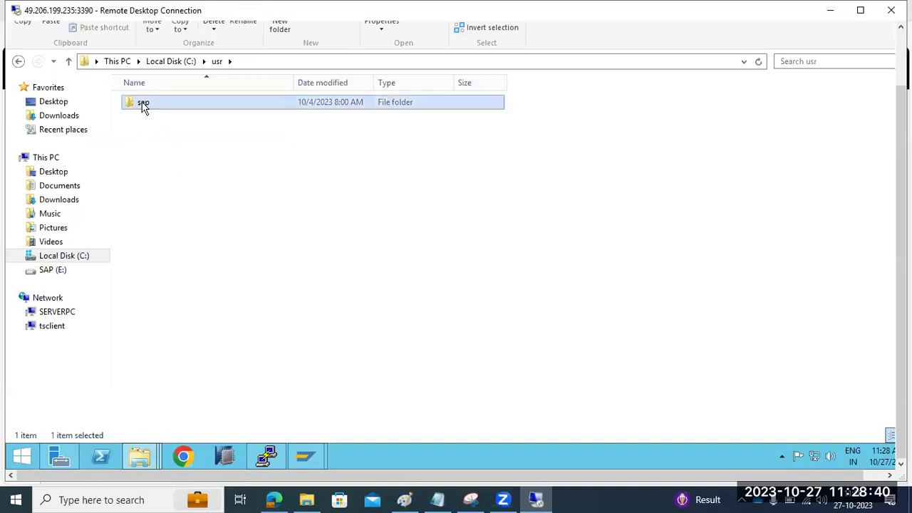
double_click(144, 104)
double_click(151, 156)
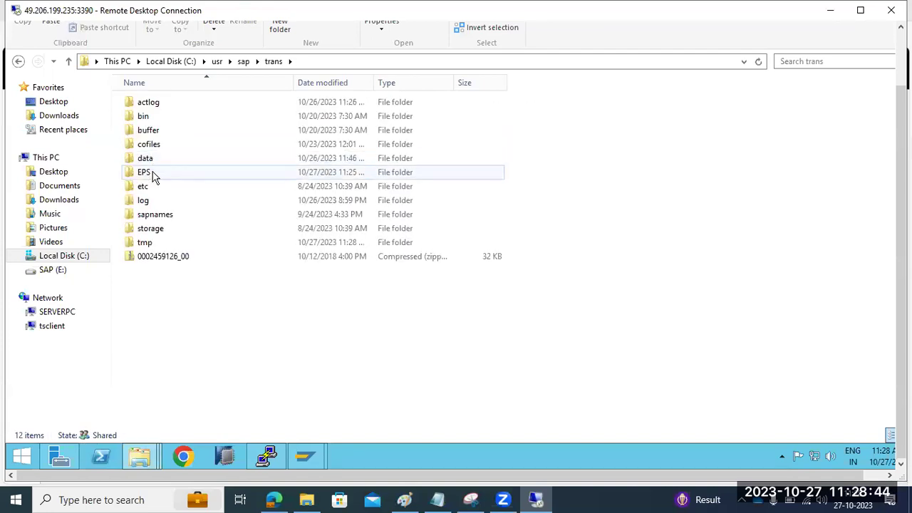
Permanently delete all four files in the trans EPS\in folder
double_click(152, 176)
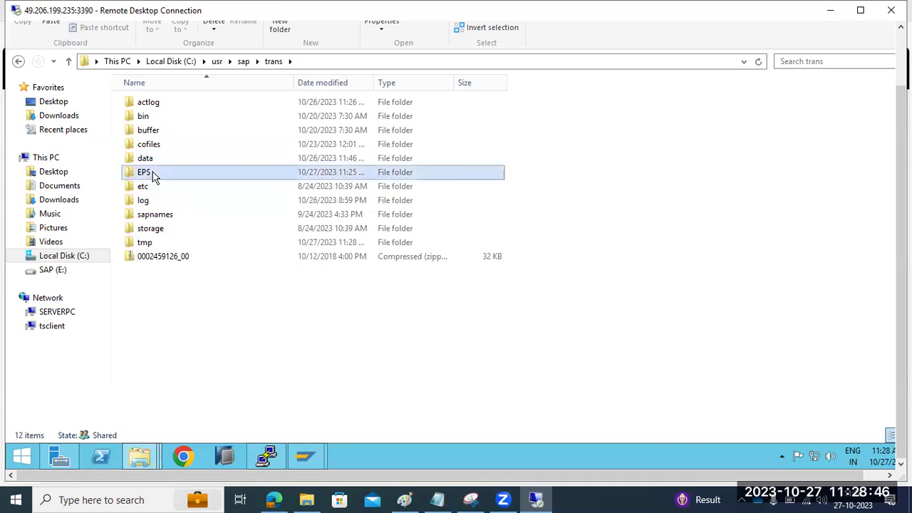
double_click(146, 103)
left_click_drag(210, 204, 194, 103)
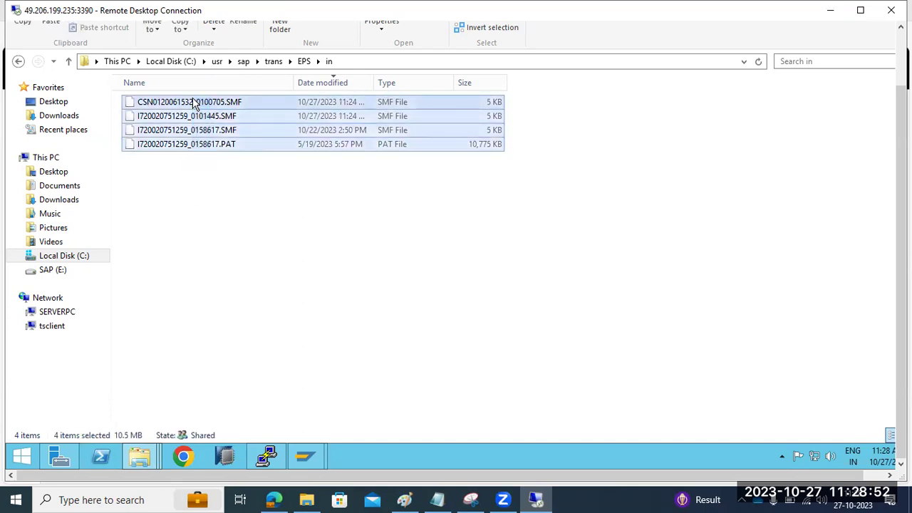
key("shift+Delete")
left_click(502, 217)
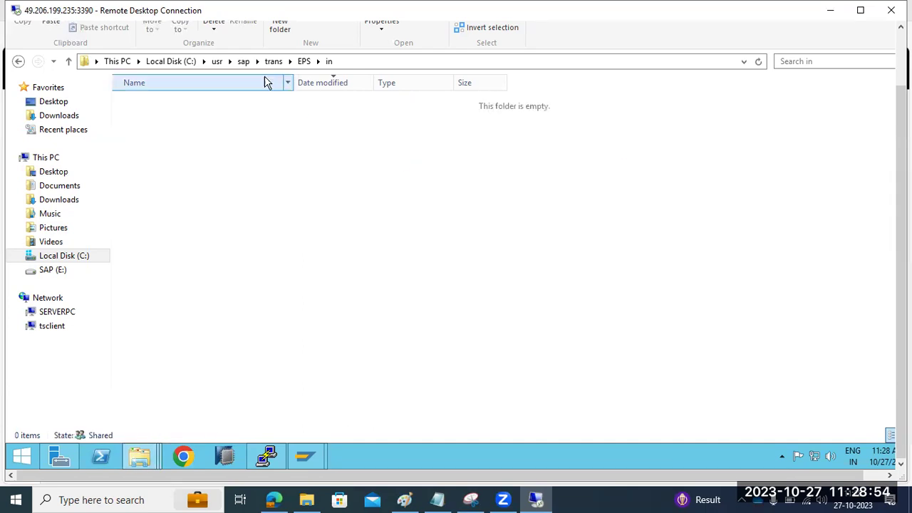
Check the EPS out folder and the trans data folder sorted by size
left_click(308, 61)
left_click(142, 133)
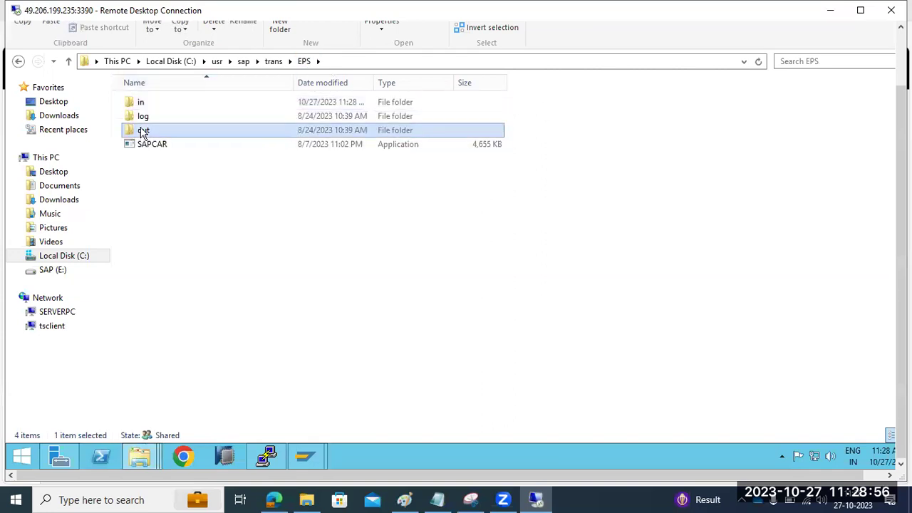
double_click(142, 132)
left_click(273, 61)
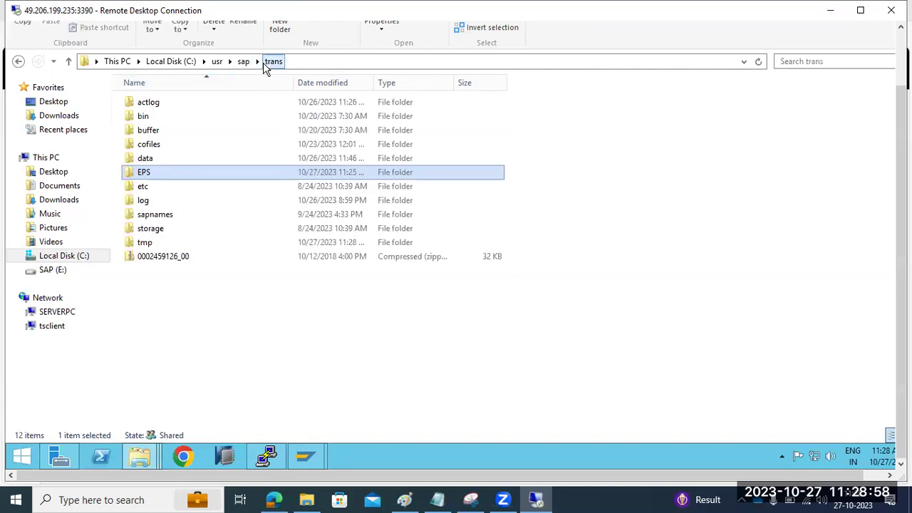
double_click(143, 160)
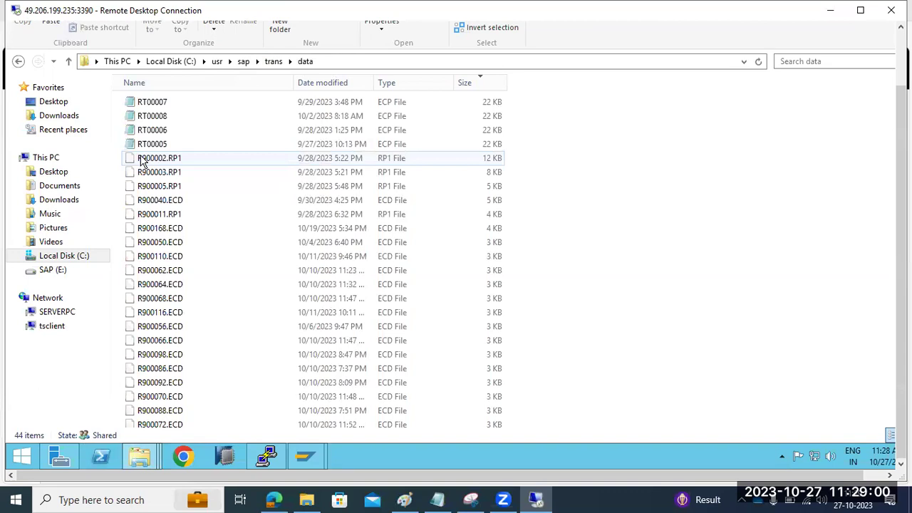
left_click(468, 84)
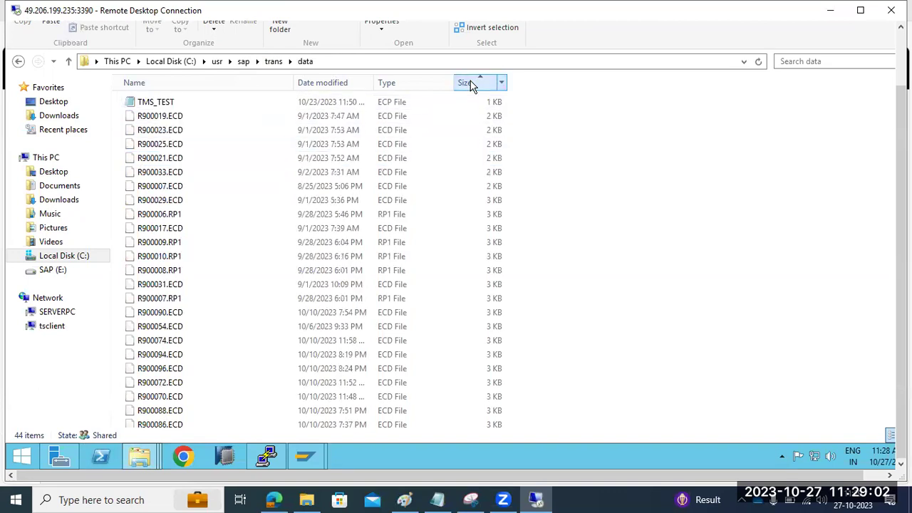
left_click(471, 84)
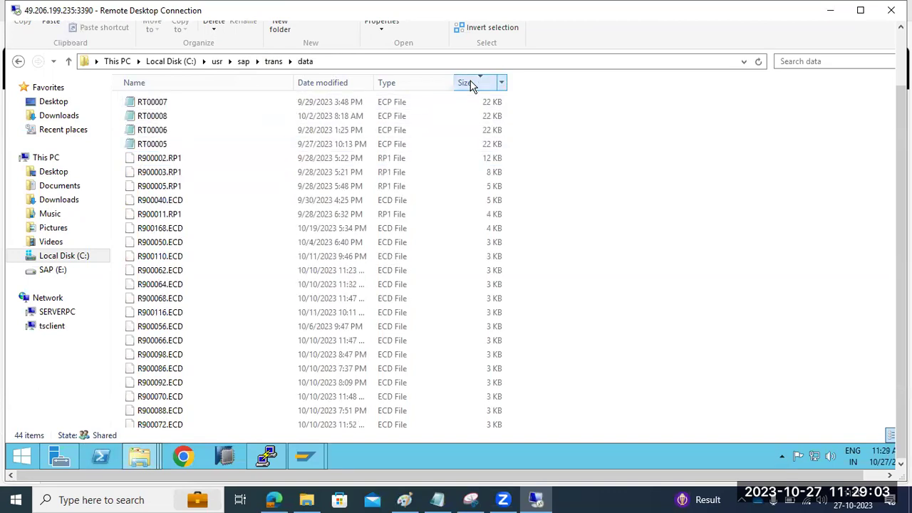
left_click(278, 64)
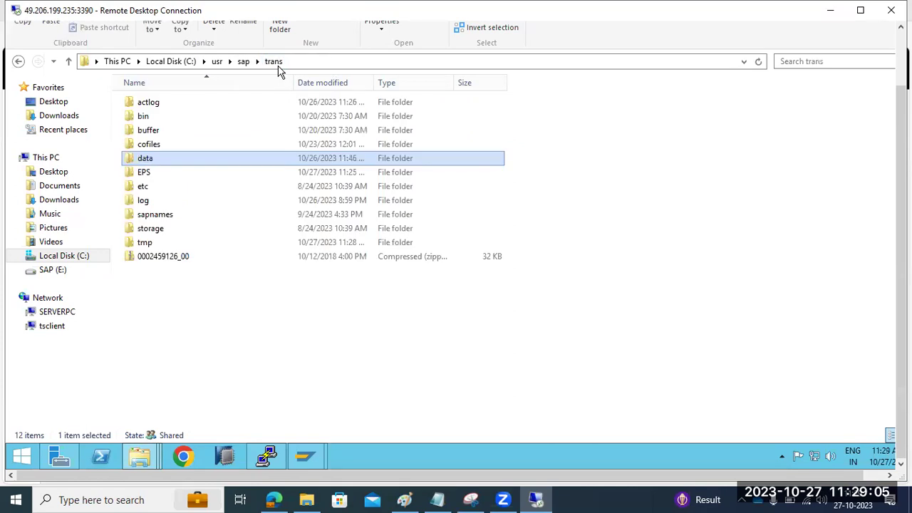
left_click(160, 260)
key("shift+Delete")
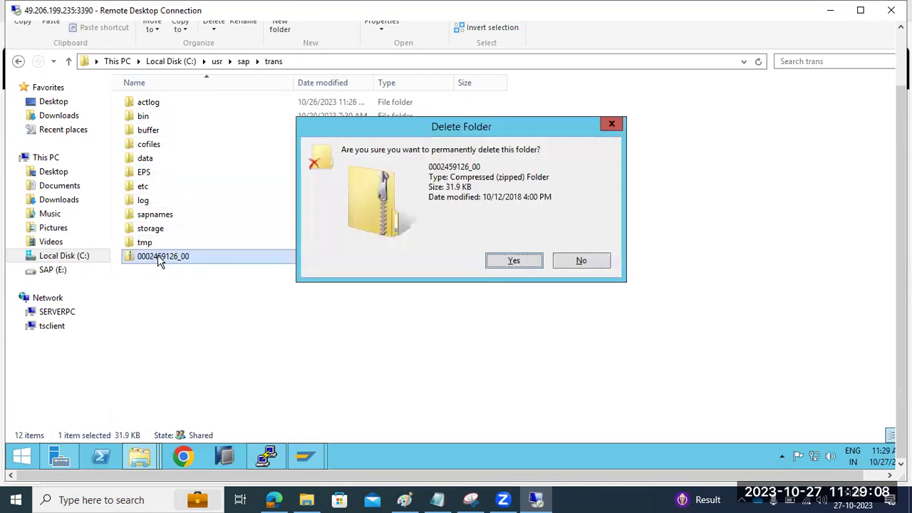
left_click(513, 261)
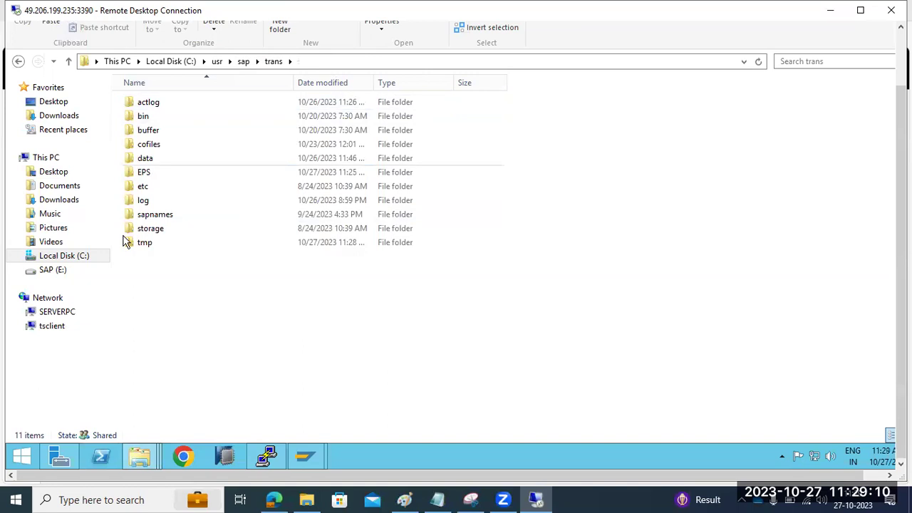
left_click(148, 212)
double_click(146, 202)
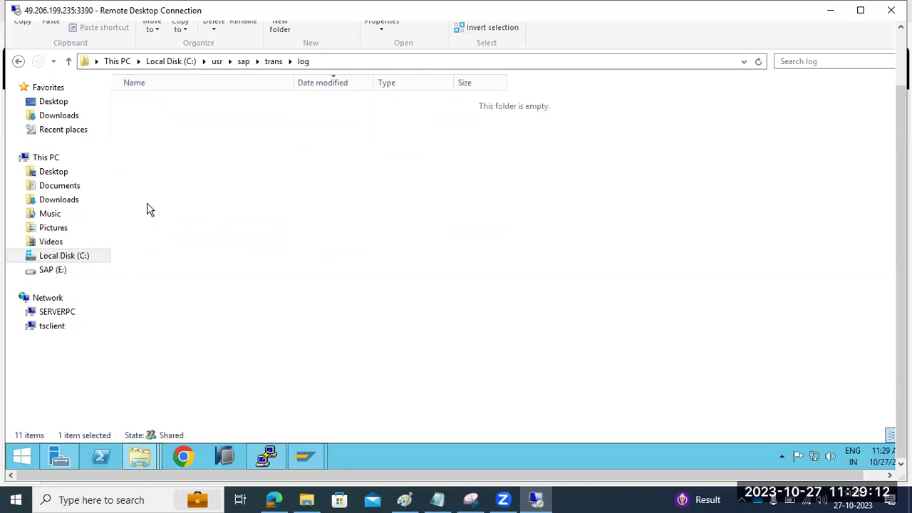
Sort the log folder by size and permanently delete the 23 largest log files
left_click(477, 82)
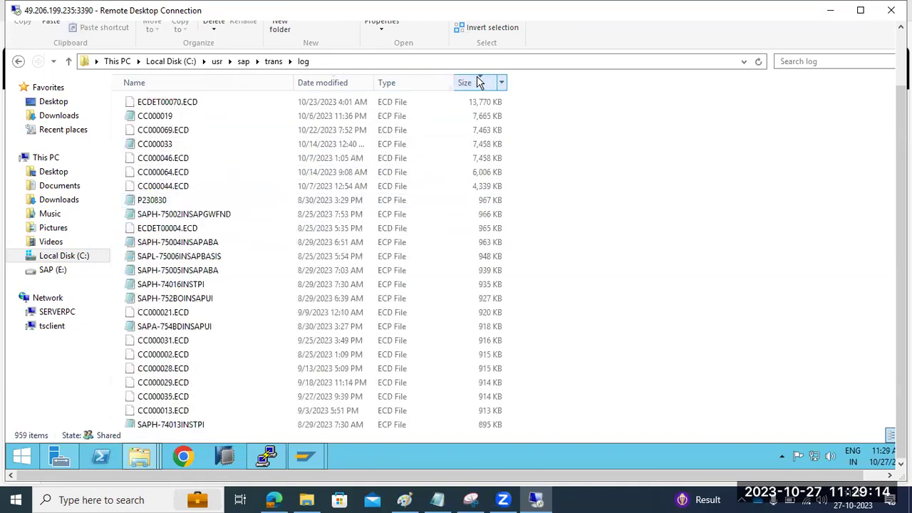
left_click(182, 102)
left_click(173, 116)
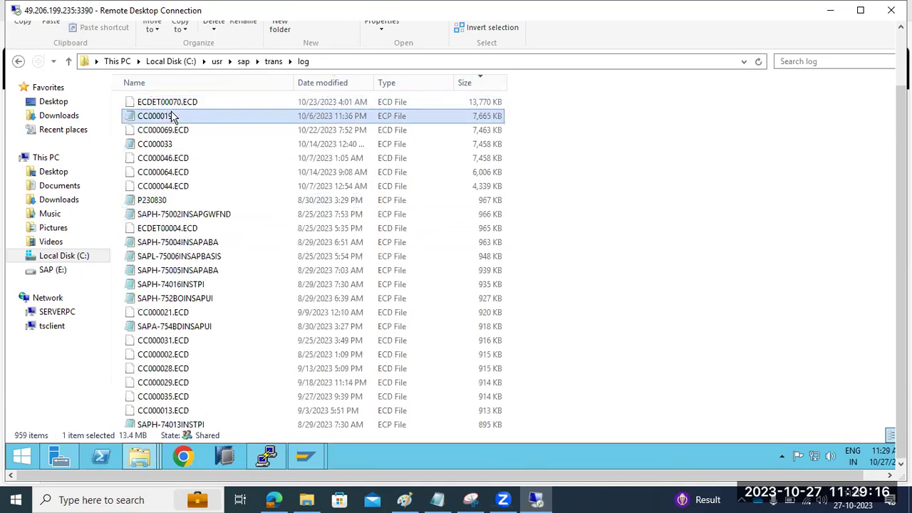
left_click(171, 102, "ctrl")
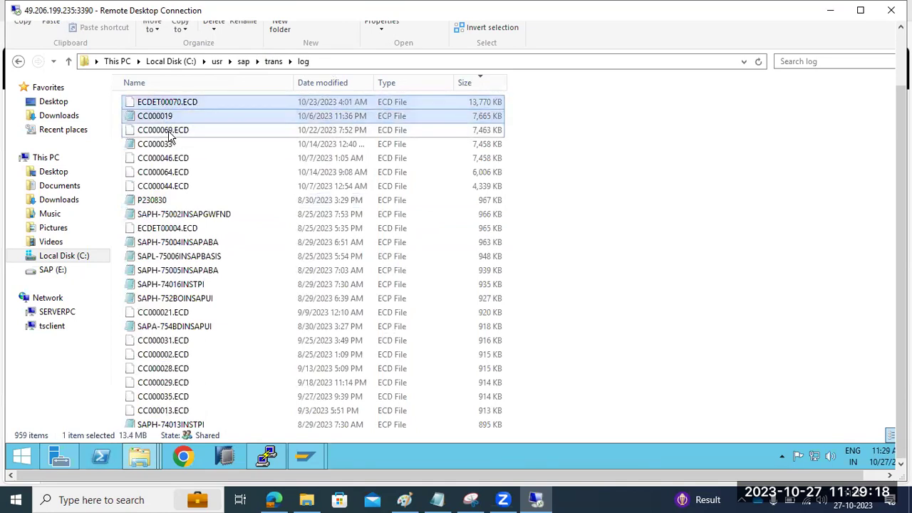
left_click(176, 172, "ctrl")
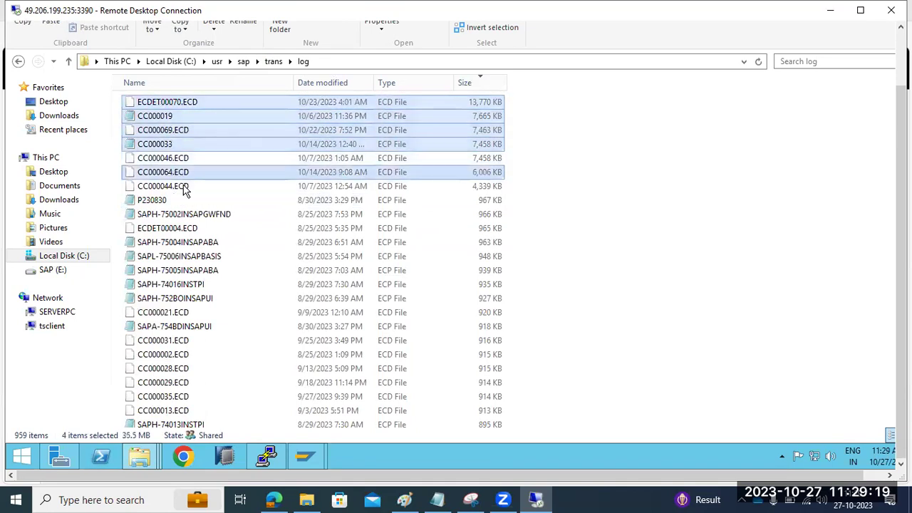
left_click(560, 104)
left_click_drag(537, 122, 218, 411)
key("shift+Delete")
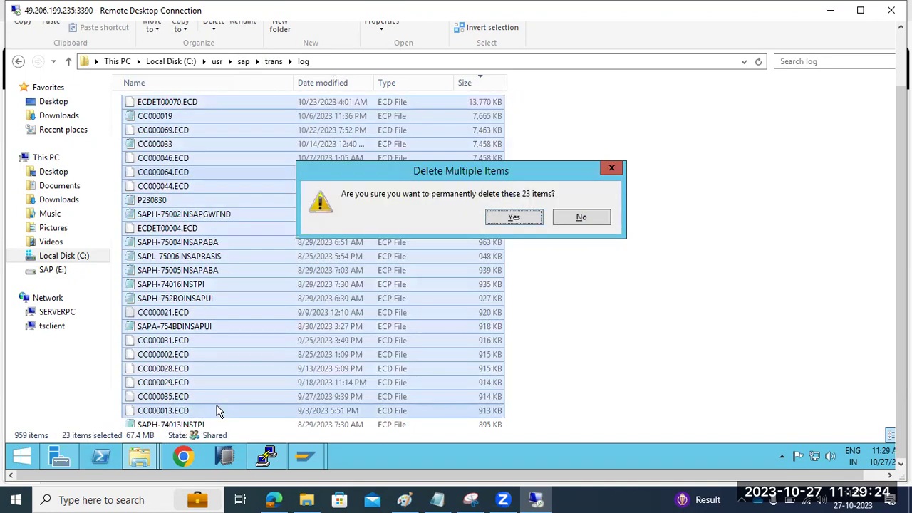
left_click(527, 218)
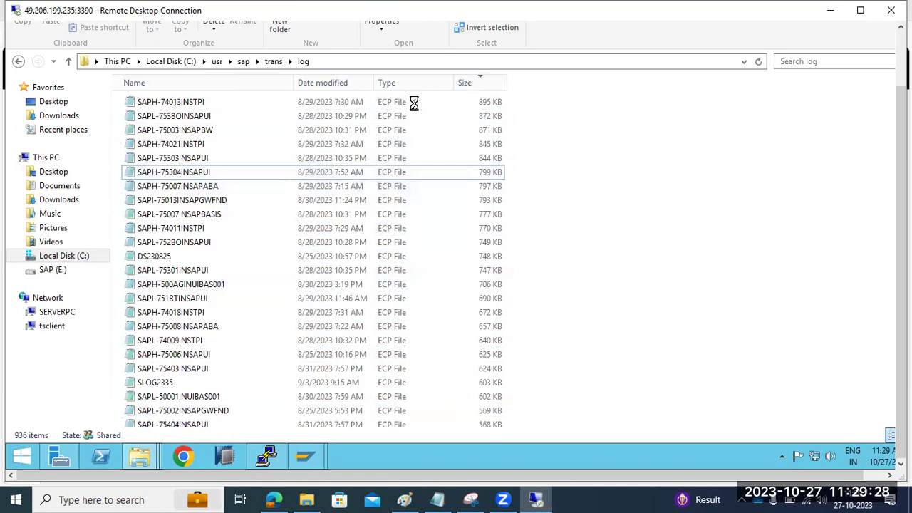
Permanently delete 80 more large log files, check free space on C:, and return to SPAM
left_click_drag(547, 115, 210, 419)
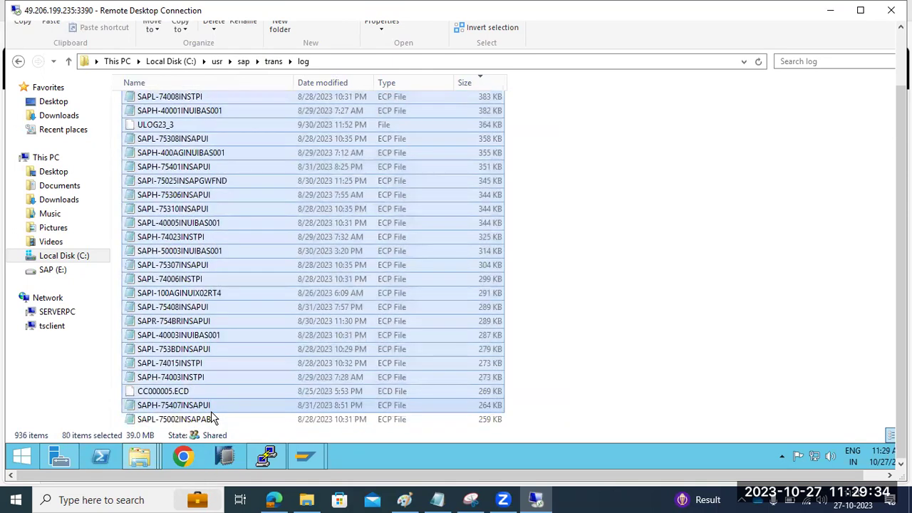
key("shift+Delete")
left_click(500, 218)
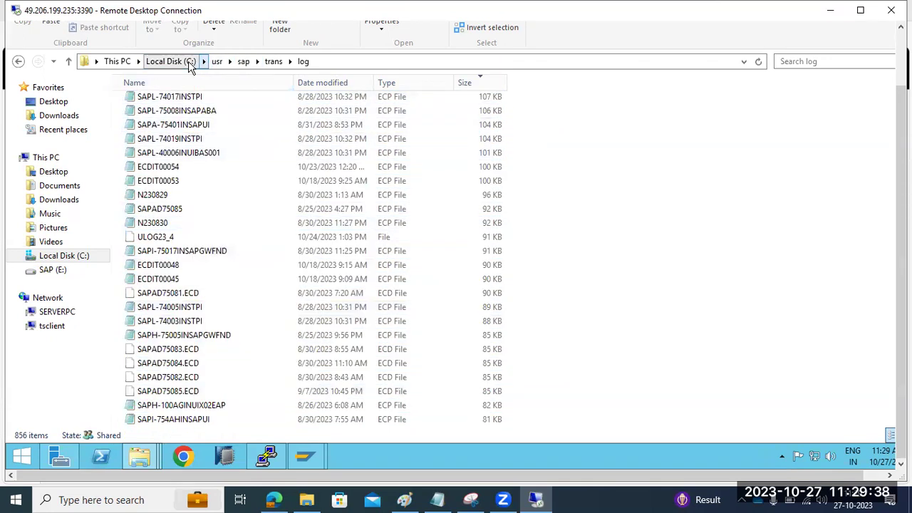
left_click(177, 63)
left_click(116, 62)
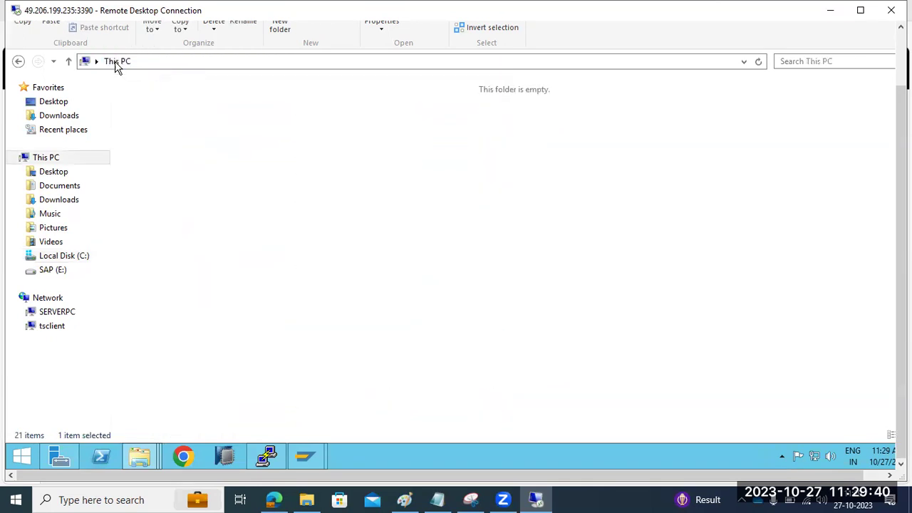
left_click(306, 457)
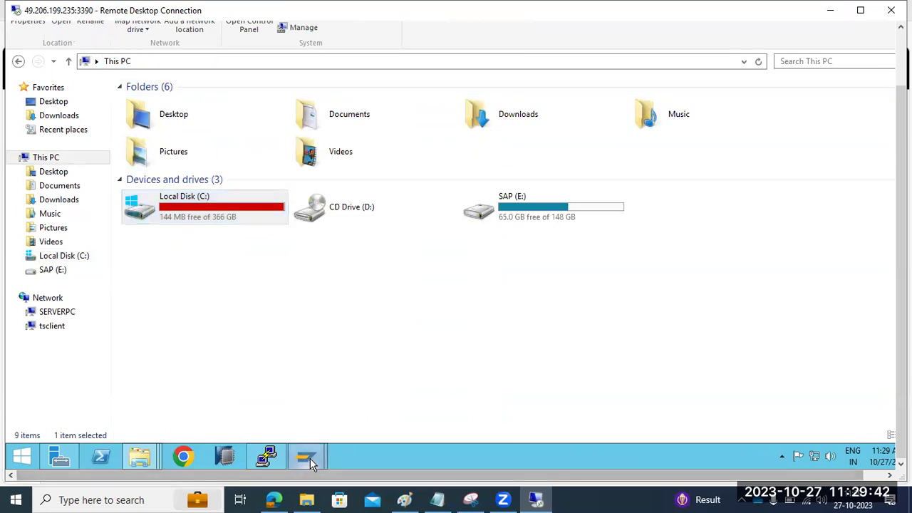
left_click(378, 379)
Load K-74802INSAPBSFND.SAR from the front end into SPAM and decompress it
left_click(325, 347)
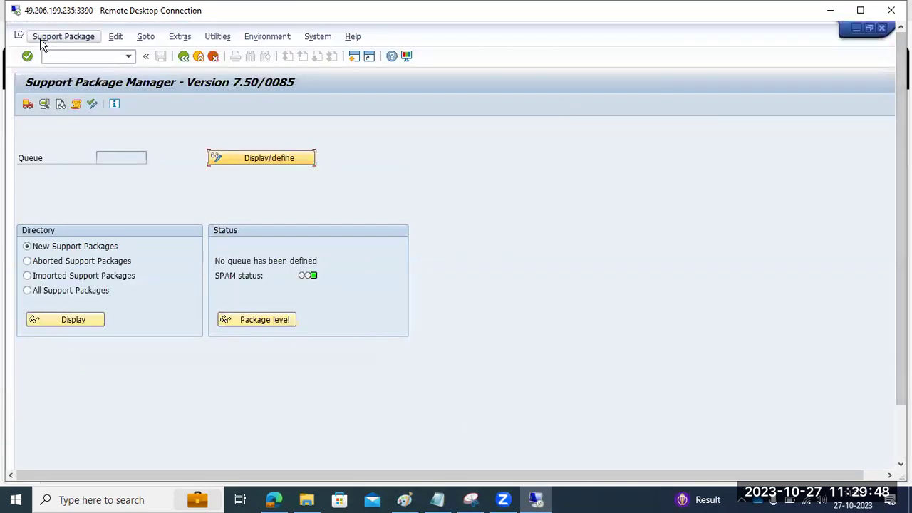
left_click(41, 37)
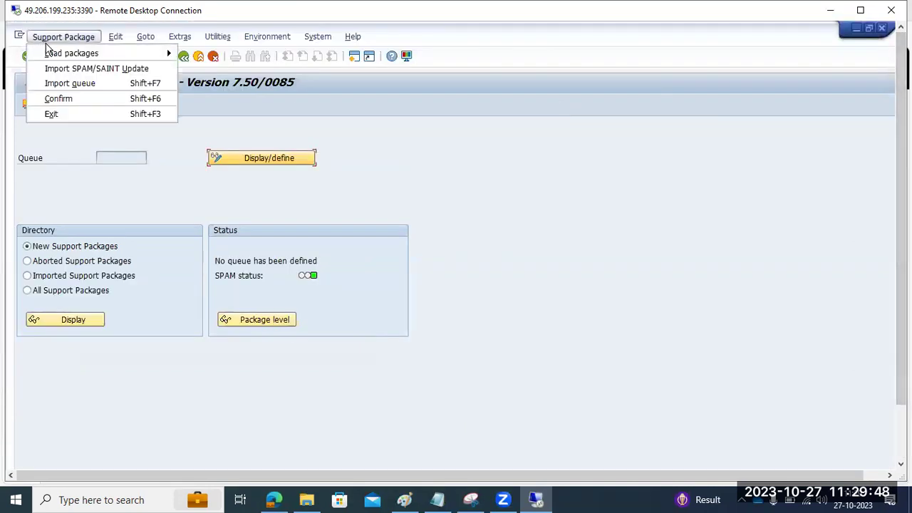
mouse_move(64, 53)
left_click(261, 54)
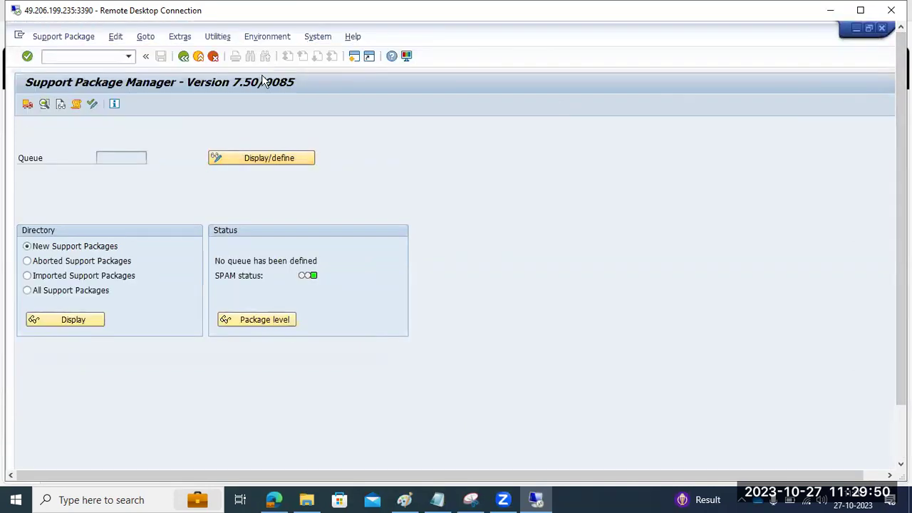
double_click(217, 271)
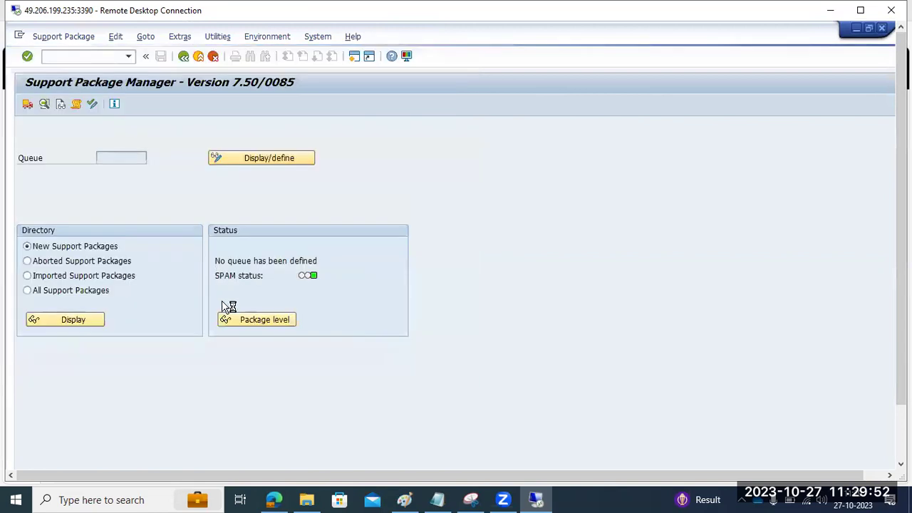
left_click(317, 300)
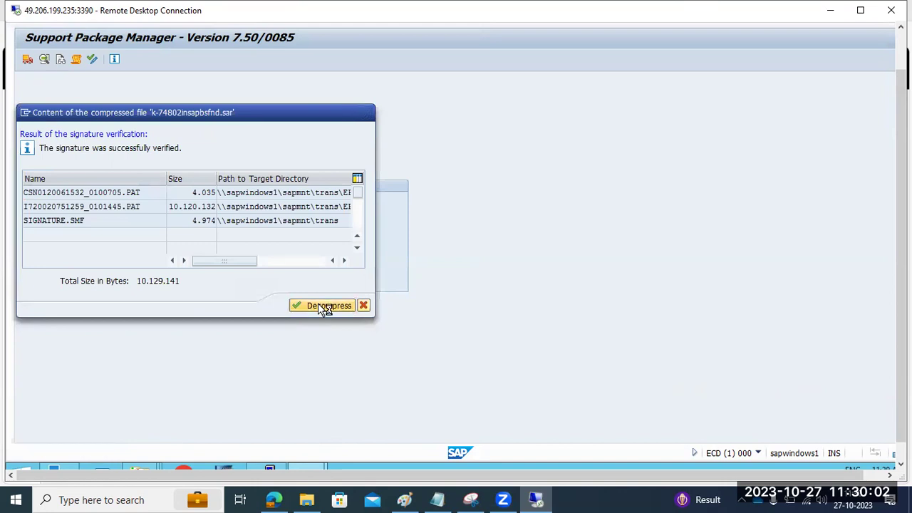
left_click(324, 307)
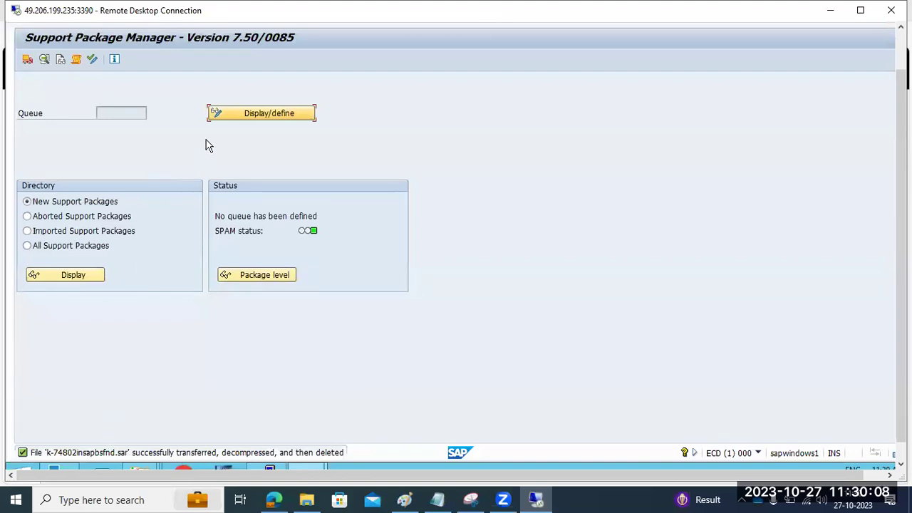
Attempt a queue for SAP_BS_FND, which reports no valid queue for release 748
left_click(220, 114)
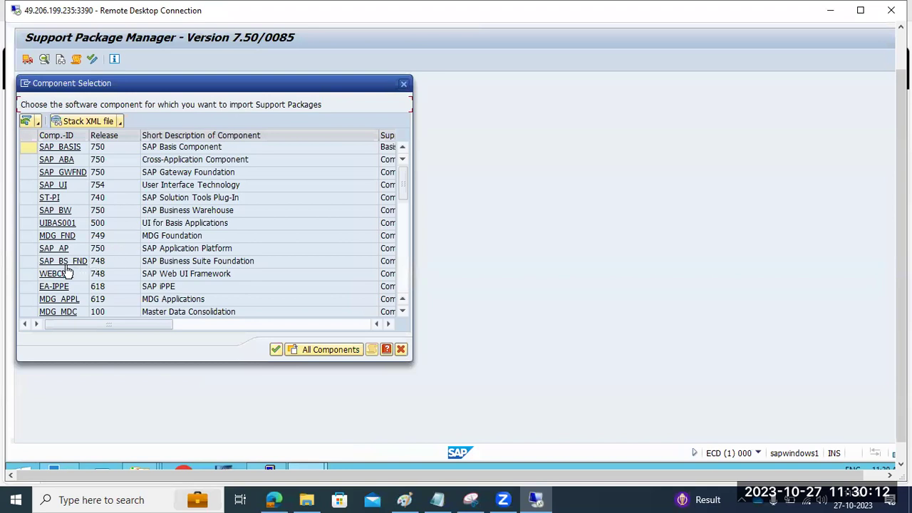
left_click(57, 262)
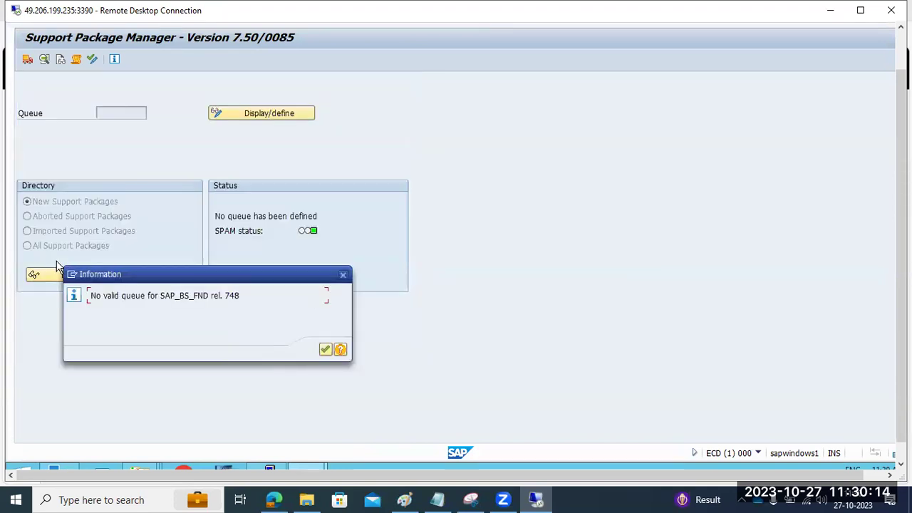
left_click_drag(102, 299, 261, 310)
Dismiss the notice and display New Support Packages in the OCS Package Directory
left_click(325, 350)
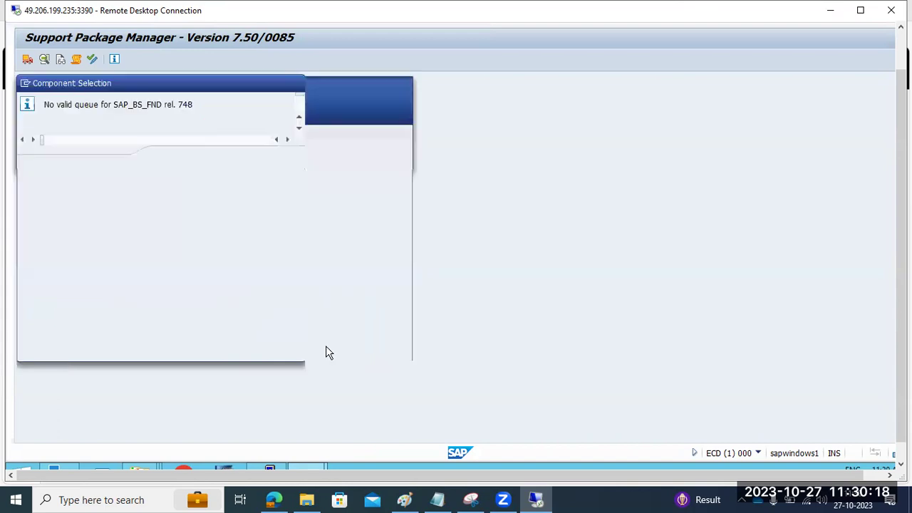
left_click(404, 85)
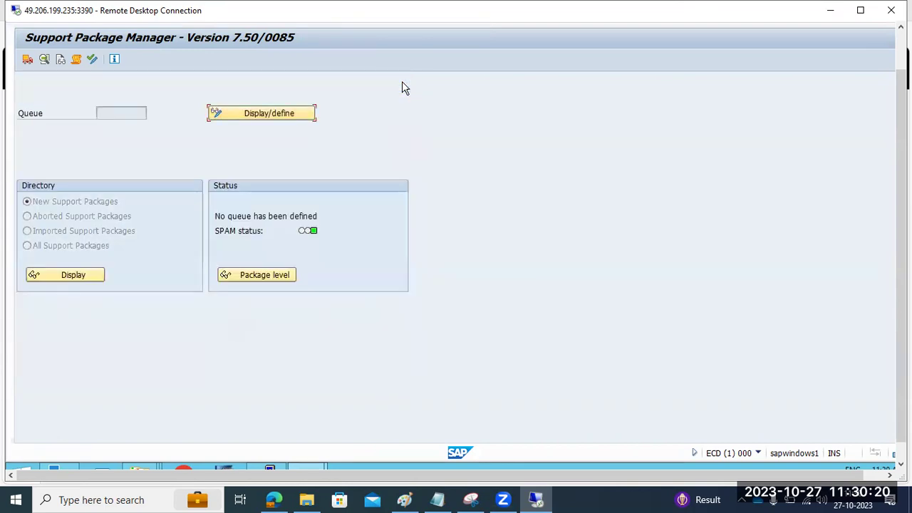
left_click(80, 279)
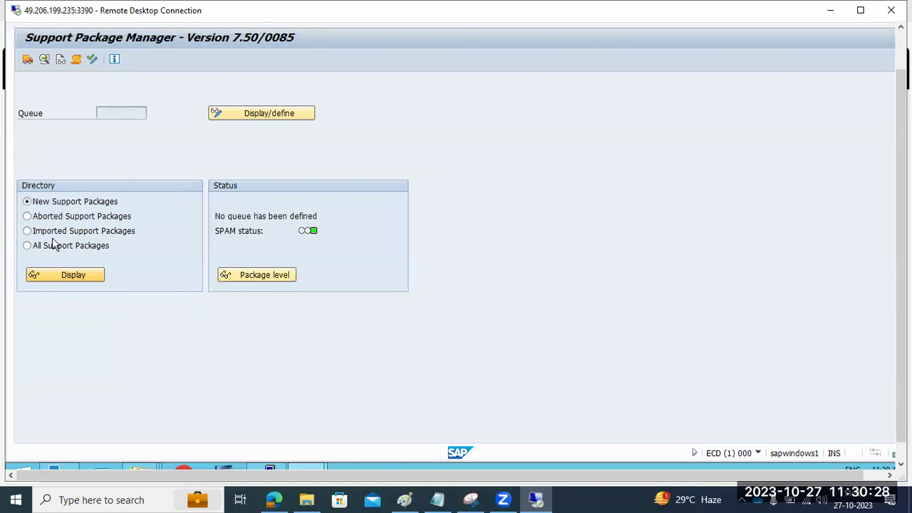
left_click(61, 276)
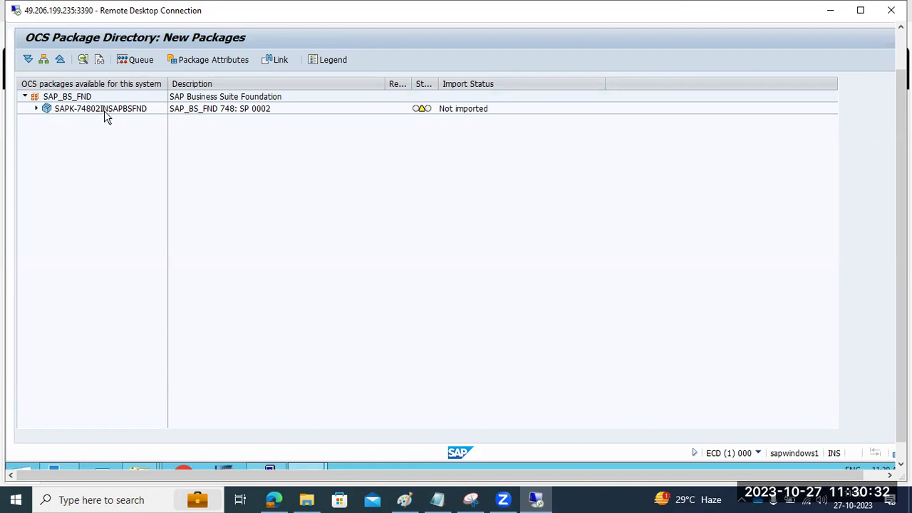
Expand SAPK-74802INSAPBSFND's prerequisite set 01 and inspect its SAP_BS_FND and WEBCUIF 748 entries
left_click(270, 110)
left_click(36, 109)
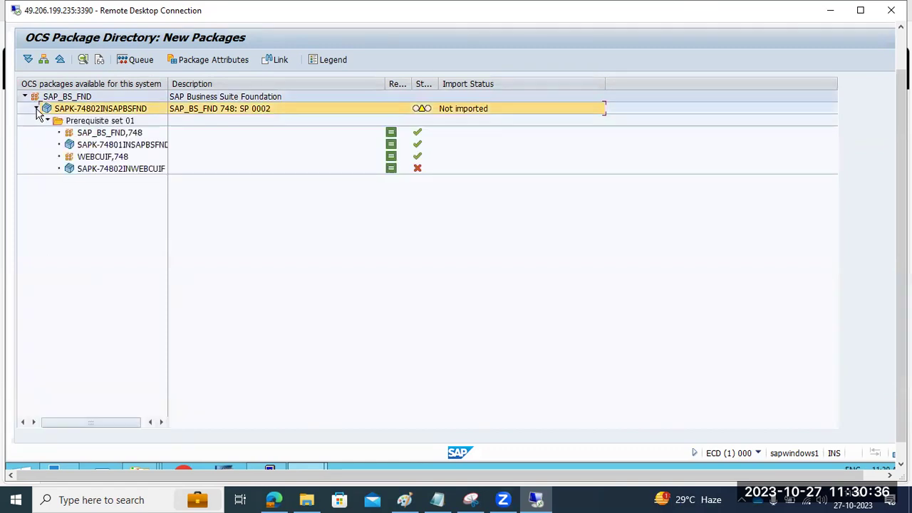
left_click(99, 135)
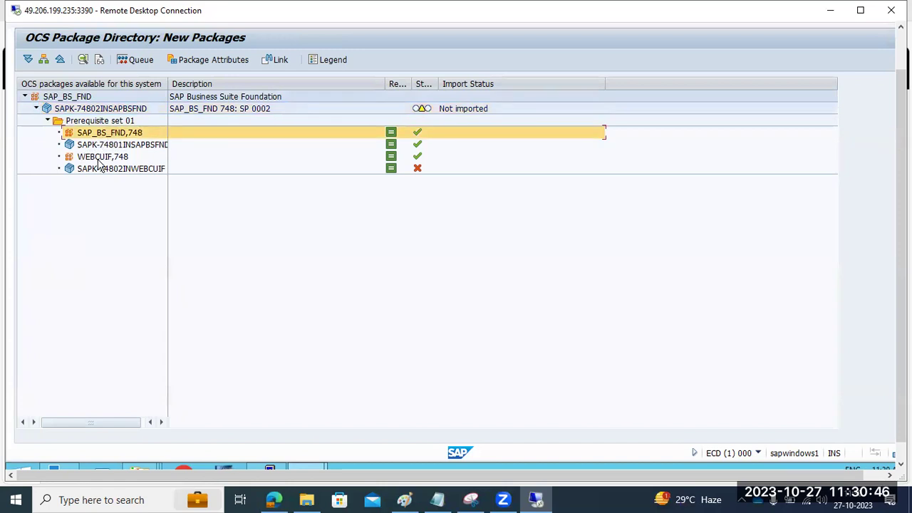
left_click(100, 160)
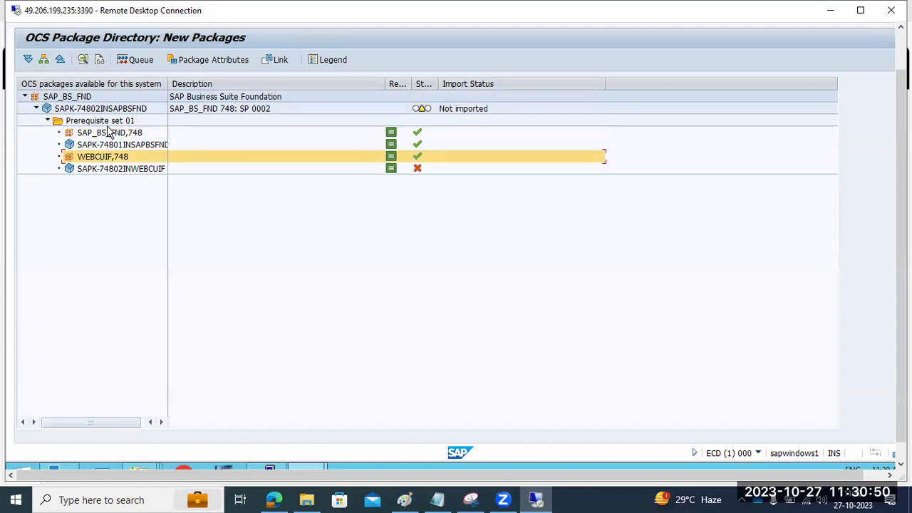
left_click(103, 126)
left_click(104, 134)
left_click(105, 159)
left_click(91, 125)
left_click(95, 160)
Identify SAPK-74802INWEBCUIF as the unfulfilled prerequisite via its red X status
left_click(104, 170)
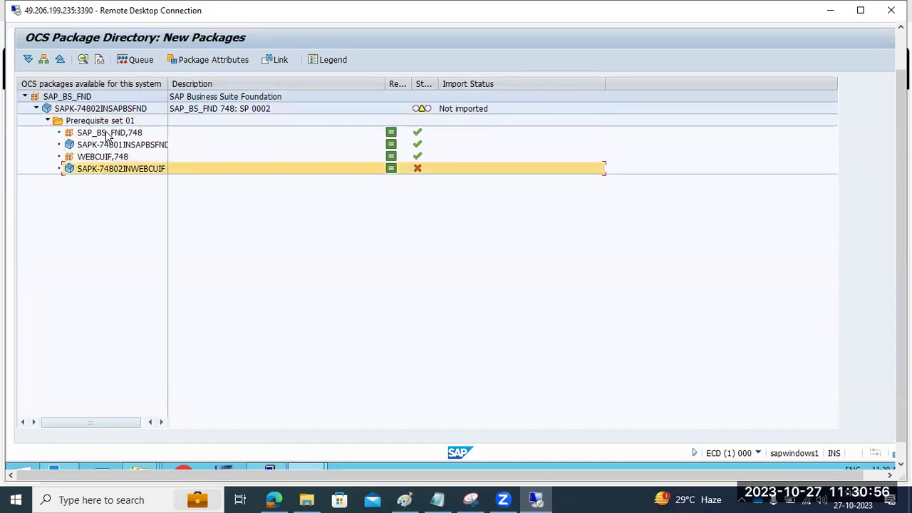
left_click(106, 135)
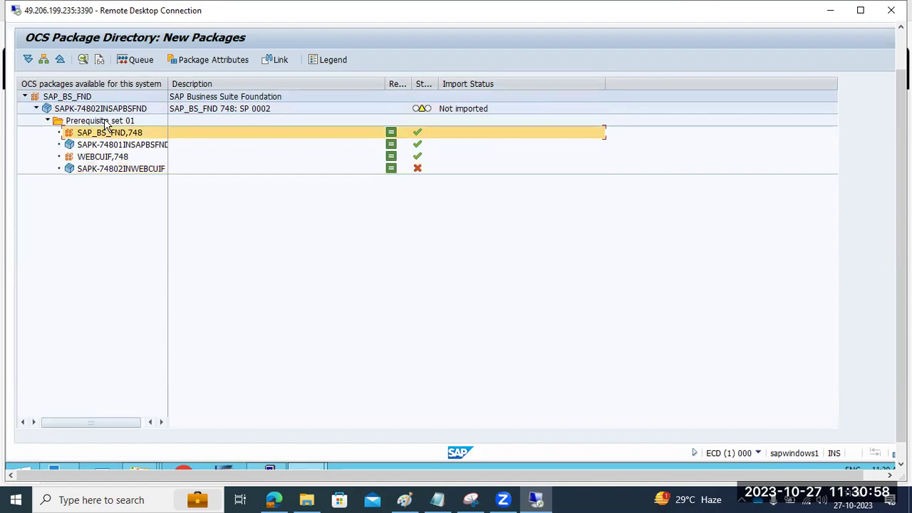
left_click(107, 156)
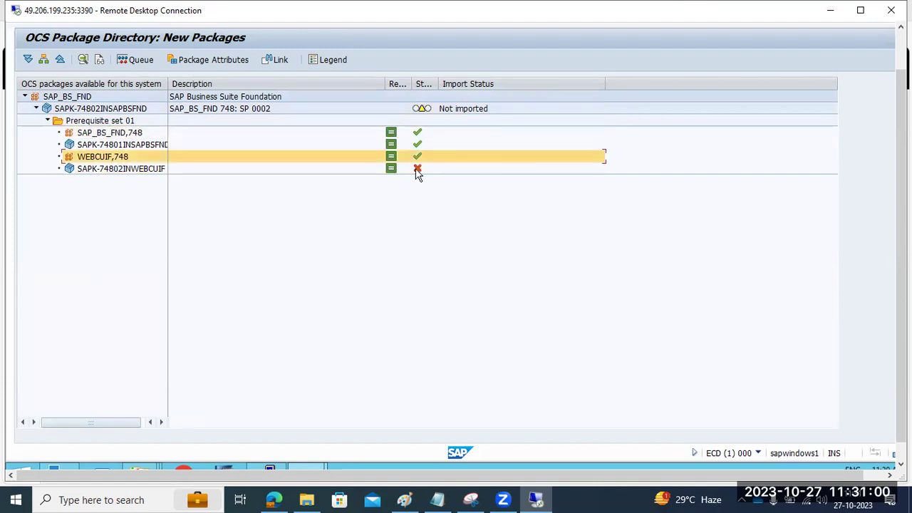
mouse_move(418, 173)
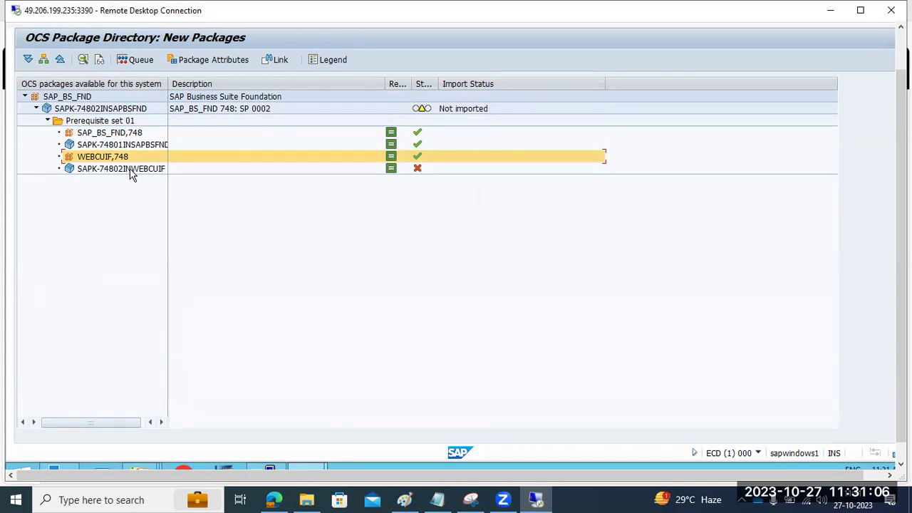
left_click(112, 134)
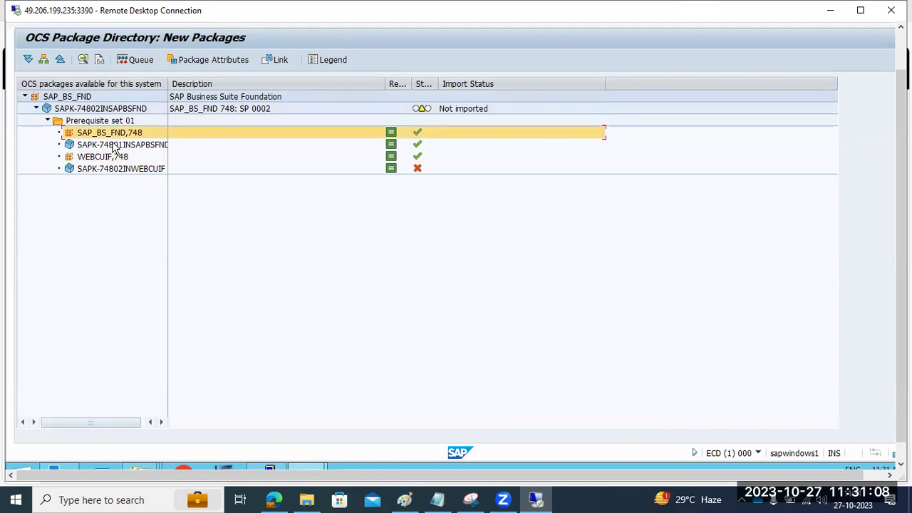
left_click(113, 157)
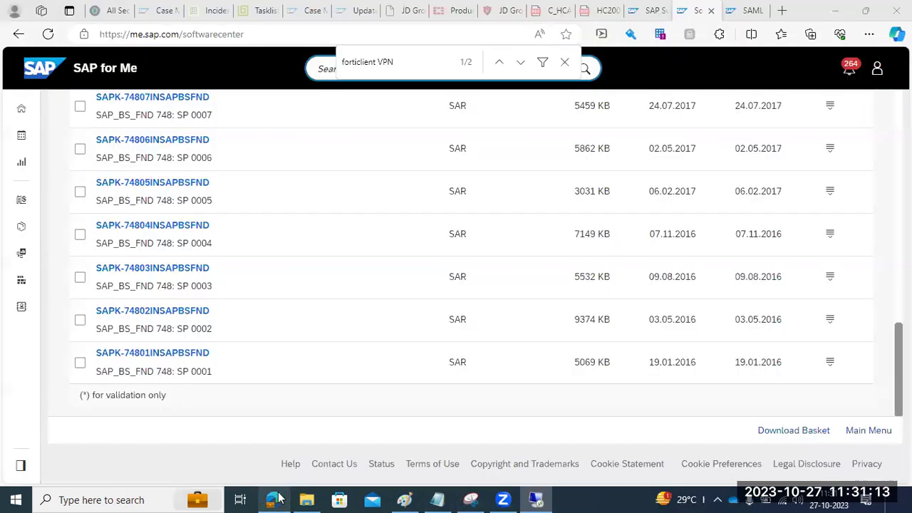
In SAP for Me, go to SAP WEB UIF 748 support packages and download SAPK-74802INWEBCUIF
left_click(274, 500)
scroll(352, 275, "up", 15)
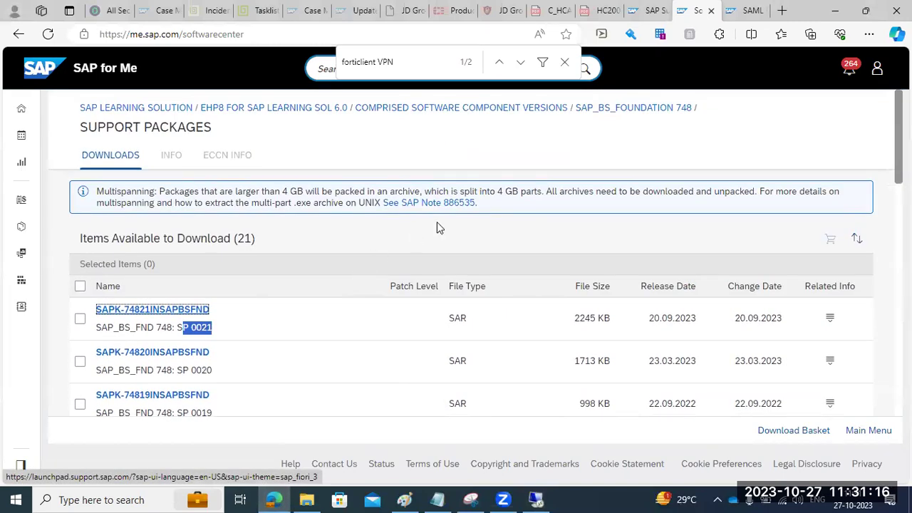
left_click(535, 108)
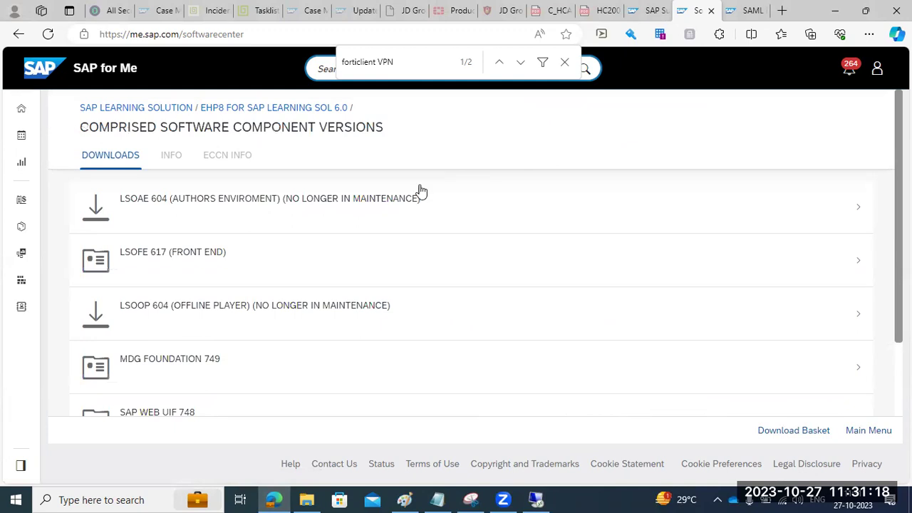
scroll(245, 328, "down", 2)
left_click(225, 329)
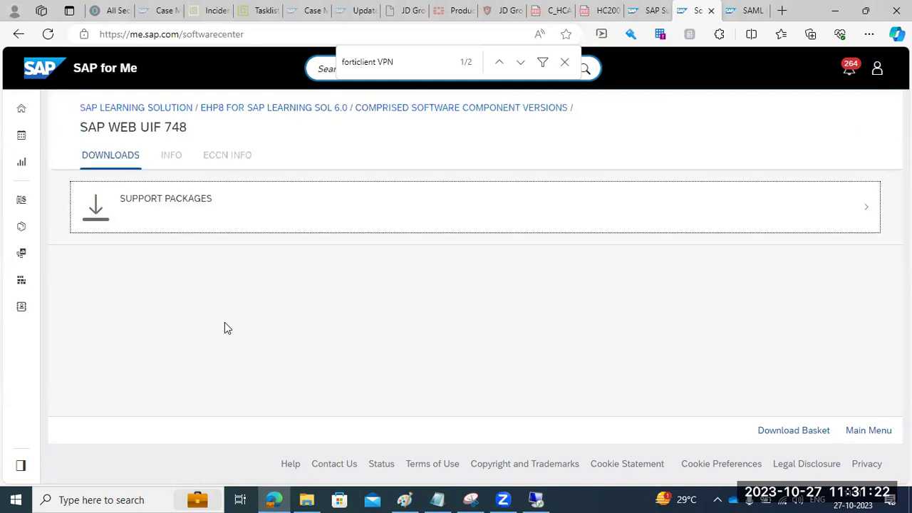
left_click(189, 217)
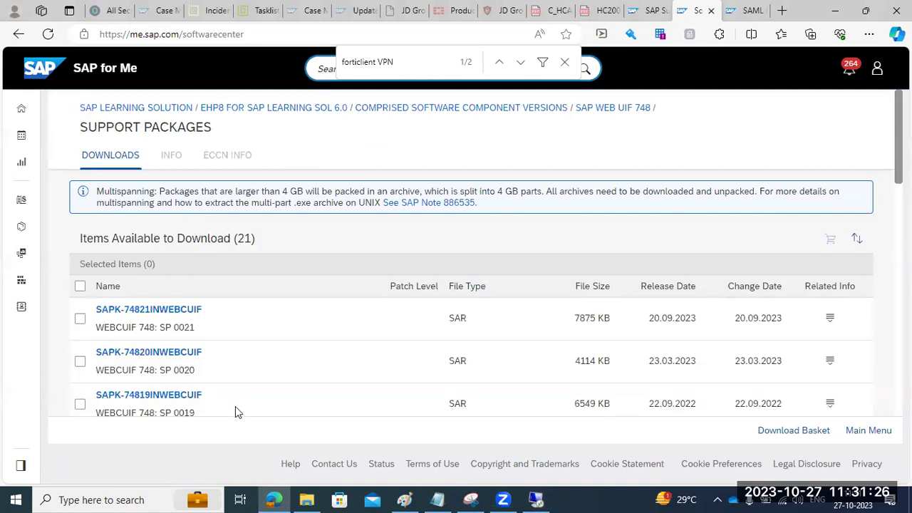
scroll(237, 412, "down", 10)
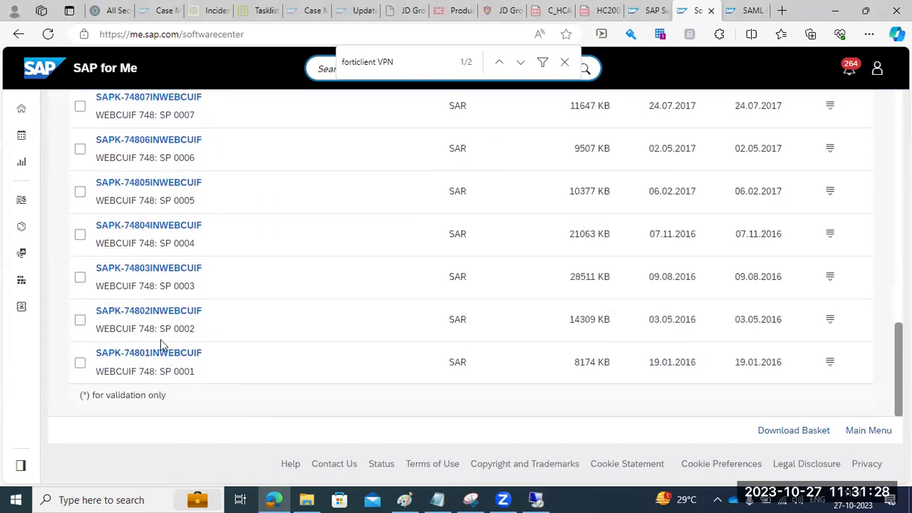
left_click(156, 316)
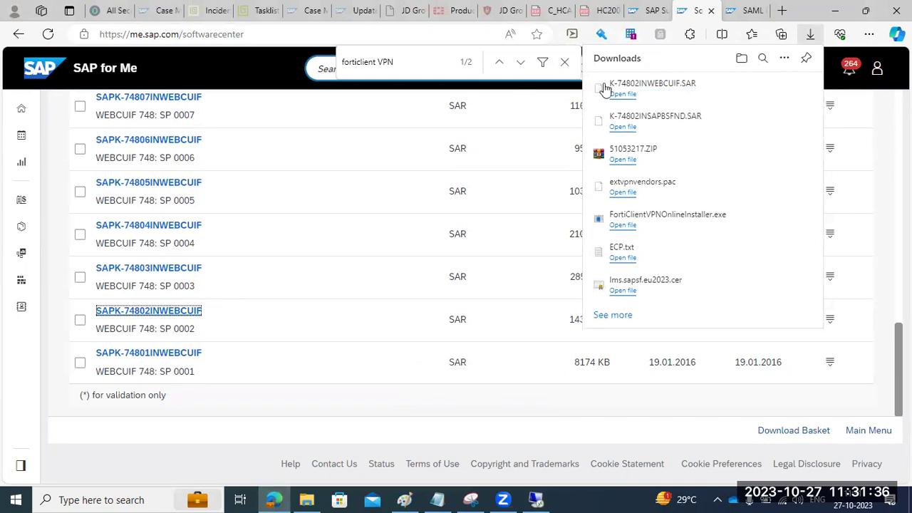
Locate K-74802INWEBCUIF.SAR (14,310 KB) in Downloads, then return to the remote session
left_click(622, 94)
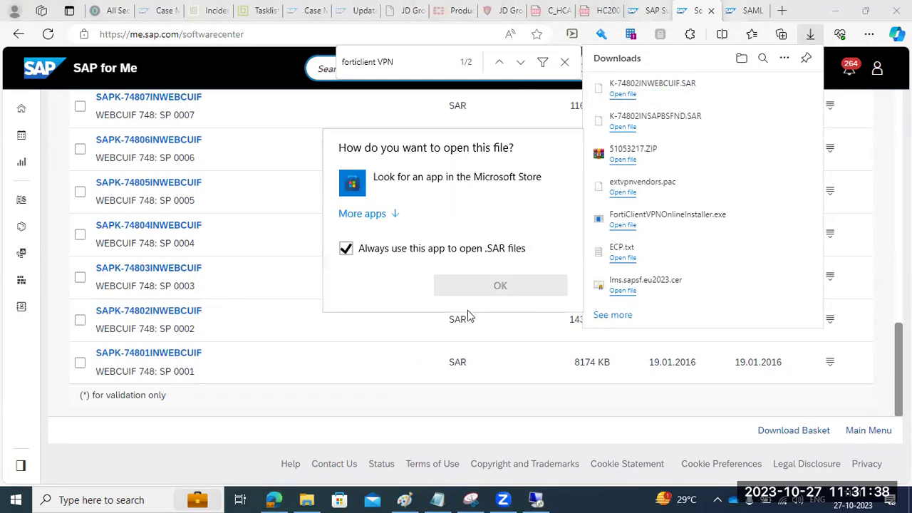
left_click(308, 499)
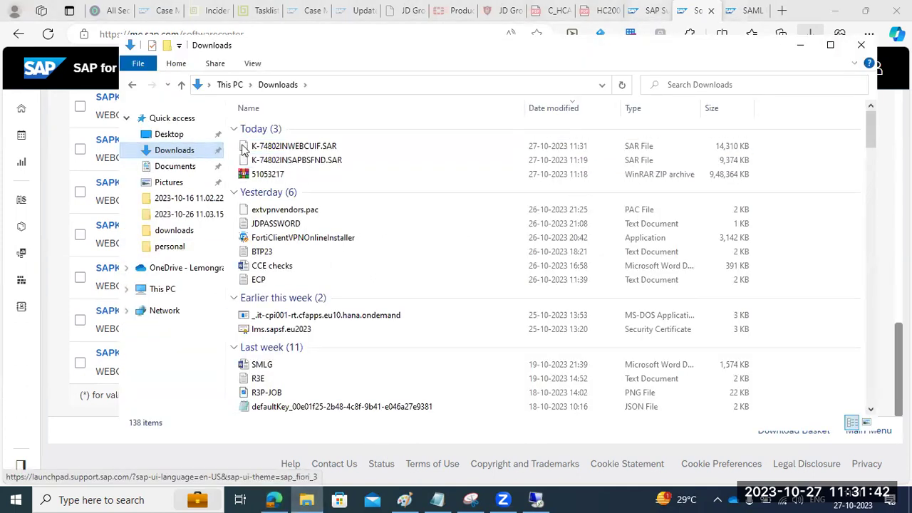
left_click(295, 148)
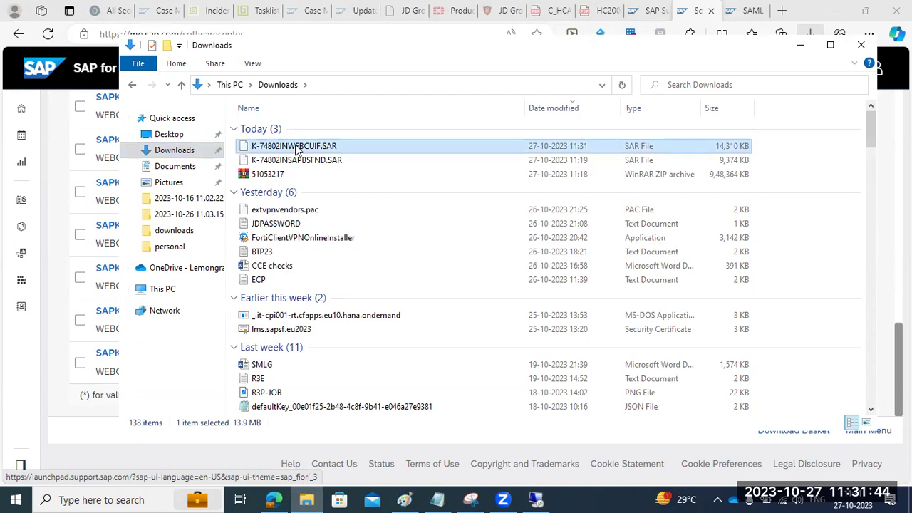
left_click(536, 498)
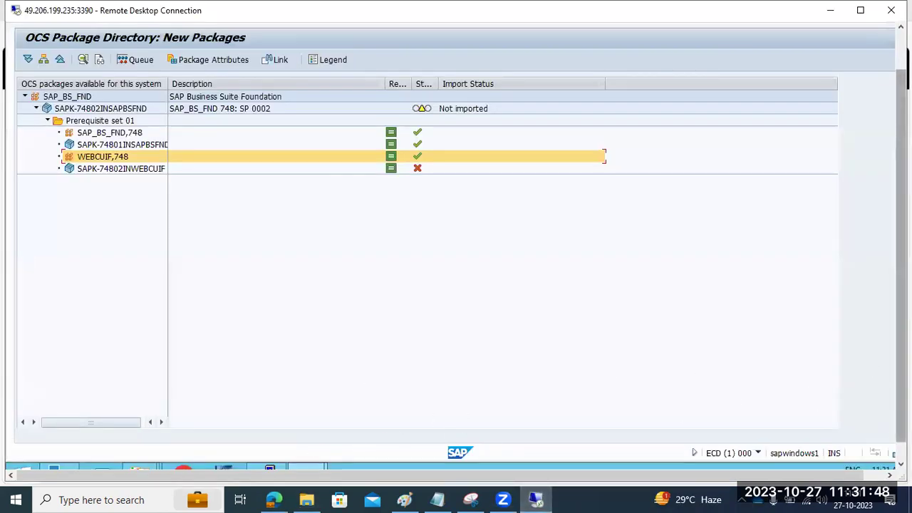
Put K-74802INWEBCUIF.SAR into E:\SAPSOFTWARES on the server and return to SAP GUI
mouse_move(146, 442)
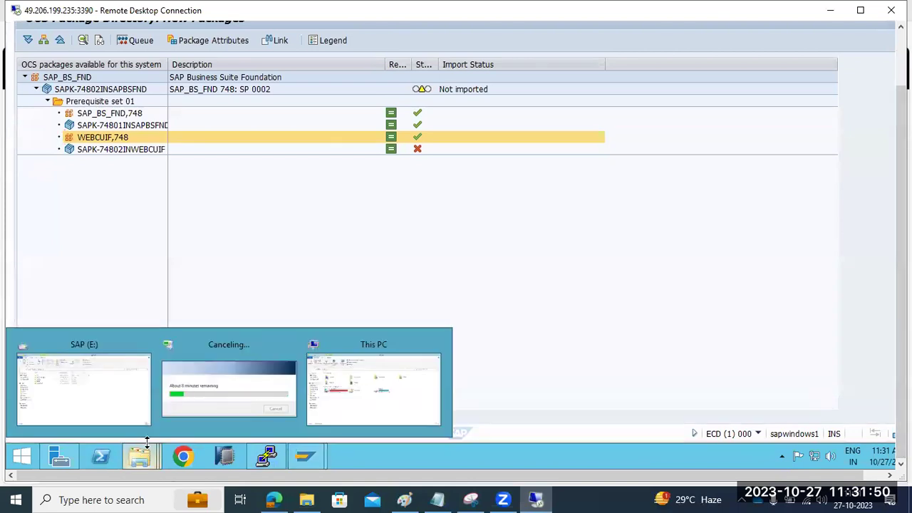
left_click(121, 374)
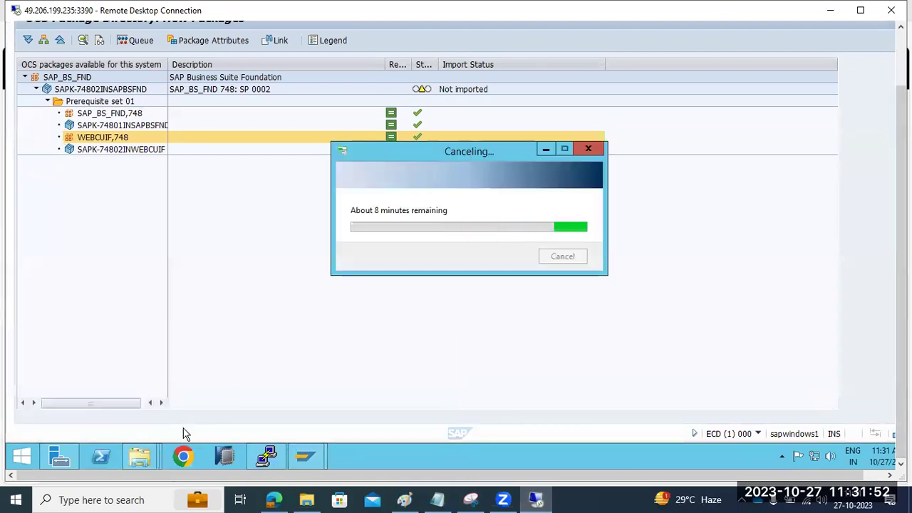
mouse_move(140, 460)
left_click(352, 403)
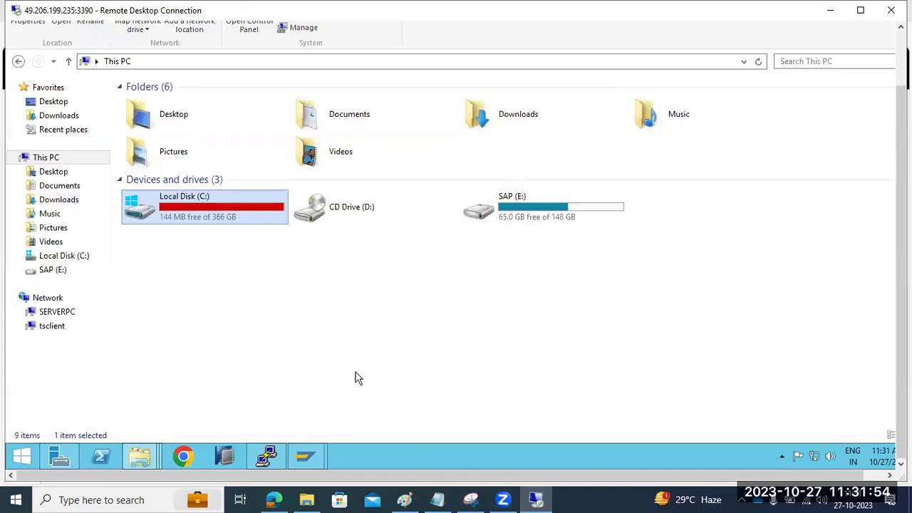
double_click(556, 215)
double_click(165, 129)
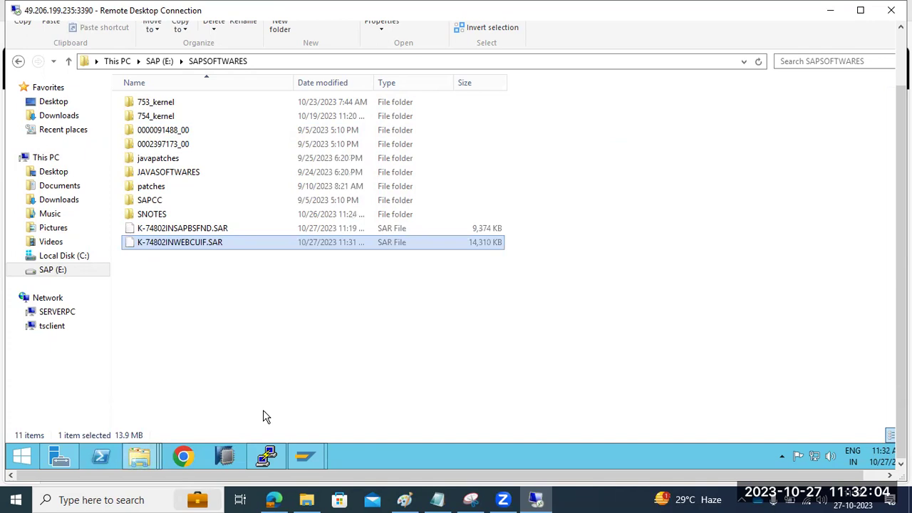
mouse_move(305, 456)
left_click(350, 401)
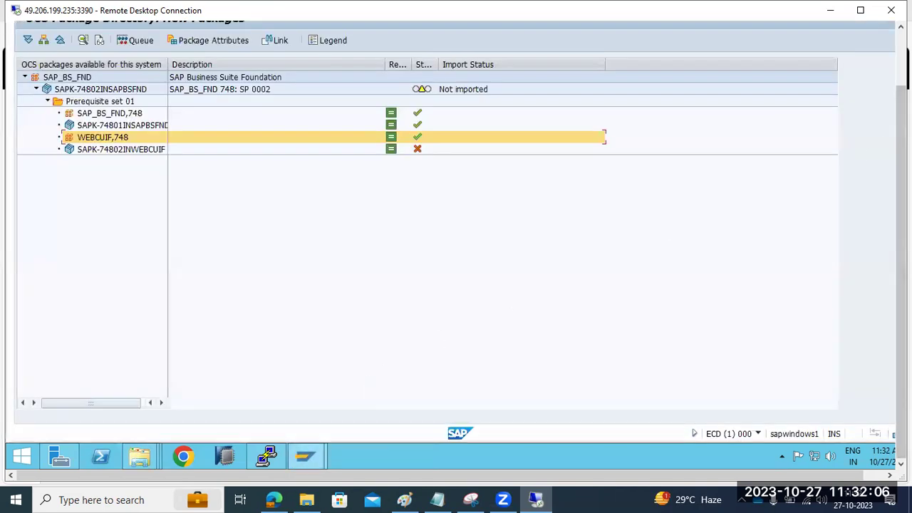
Load K-74802INWEBCUIF.SAR from the front end into SPAM and decompress it after signature verification
left_click(184, 57)
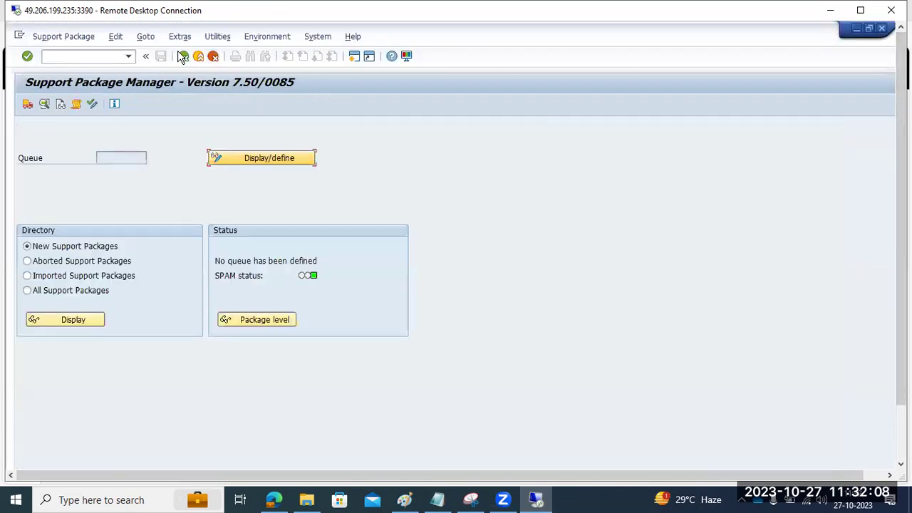
left_click(66, 37)
mouse_move(71, 50)
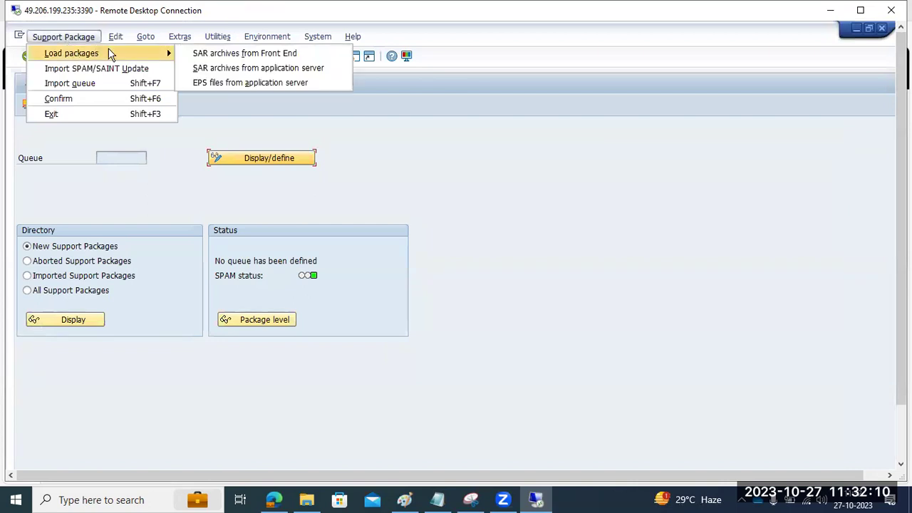
left_click(214, 53)
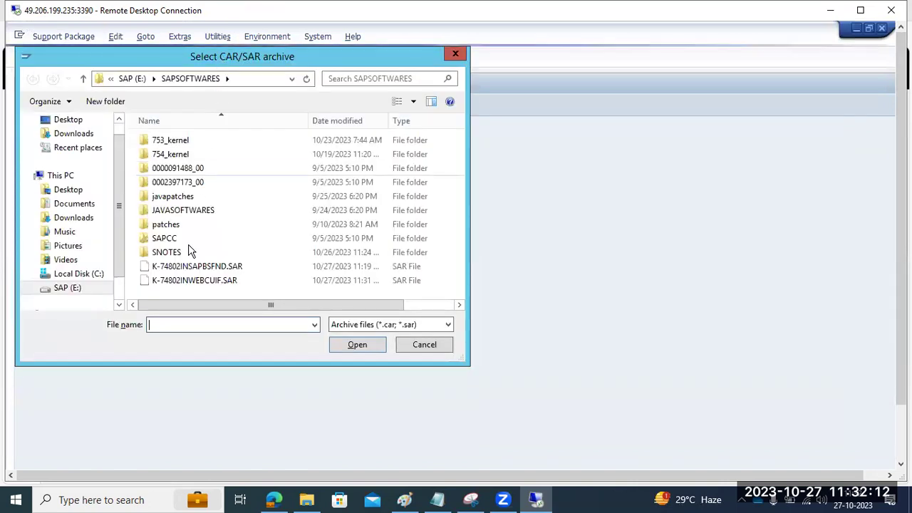
double_click(194, 283)
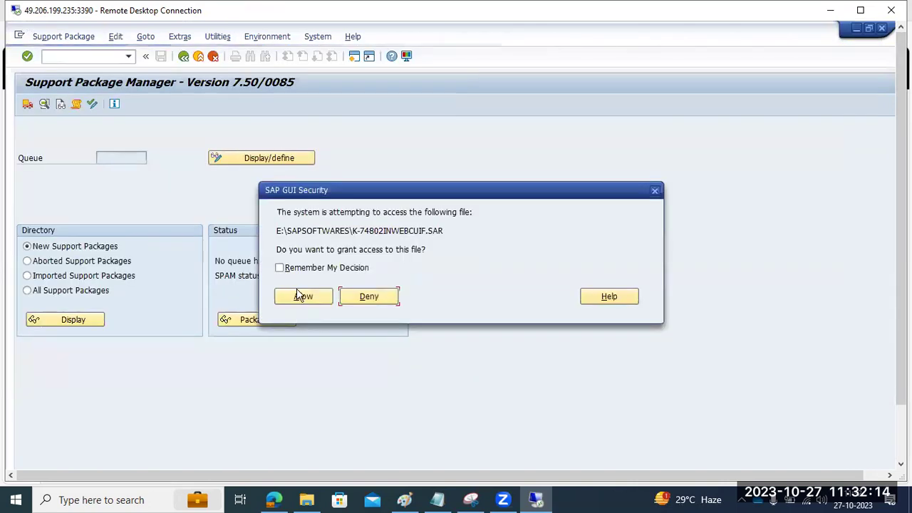
left_click(298, 295)
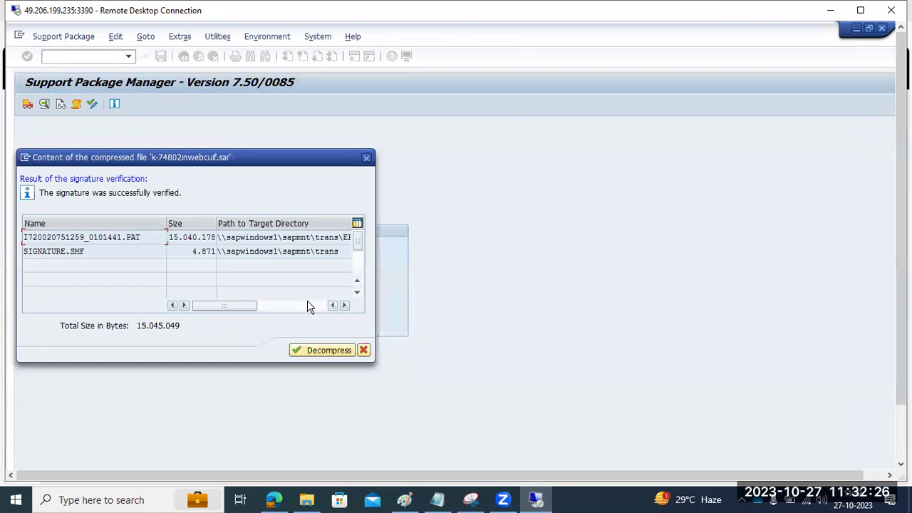
left_click(308, 352)
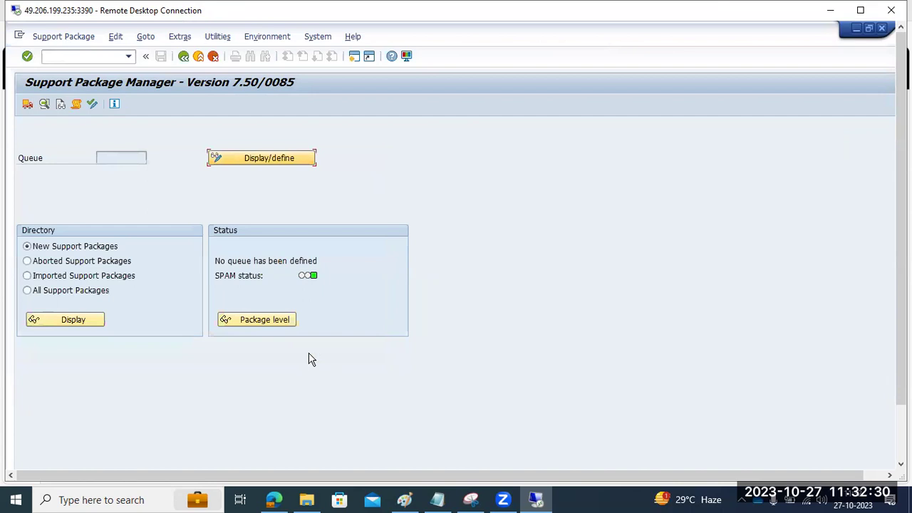
Define the SAP_BS_FND 748 queue (SAPK-74802INWEBCUIF, SAPK-74802INSAPBSFND) without modification adjustment transports
left_click(252, 154)
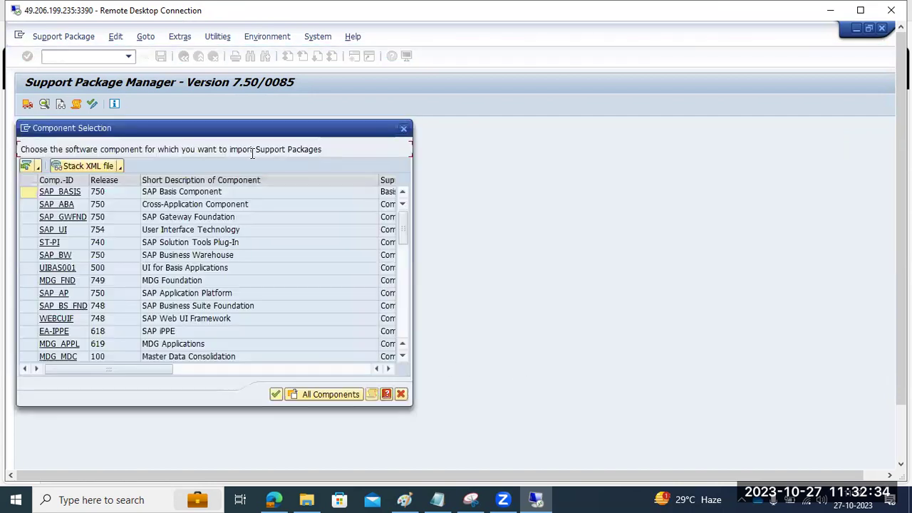
left_click(77, 306)
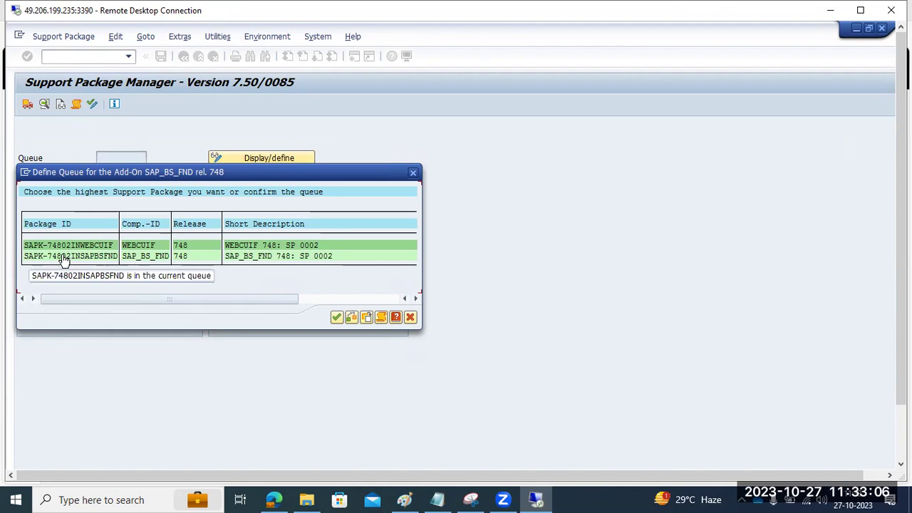
left_click(337, 318)
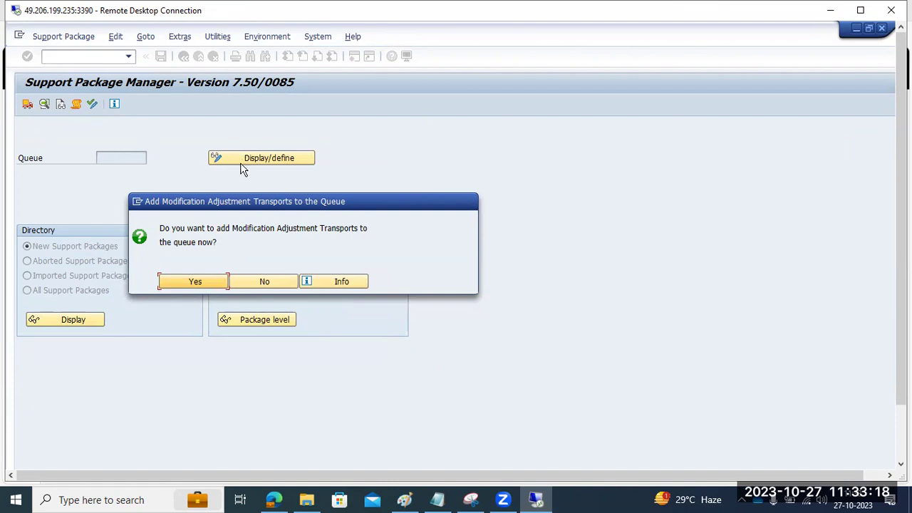
left_click_drag(217, 229, 318, 241)
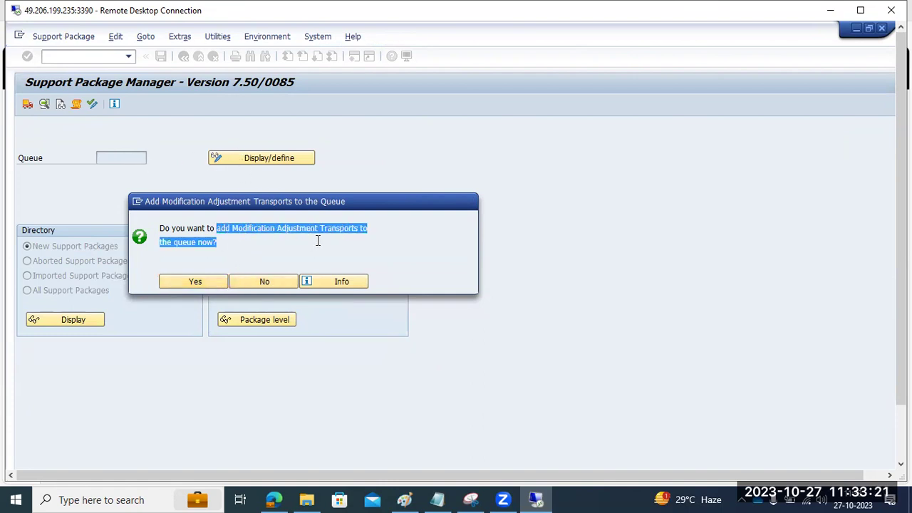
left_click(265, 282)
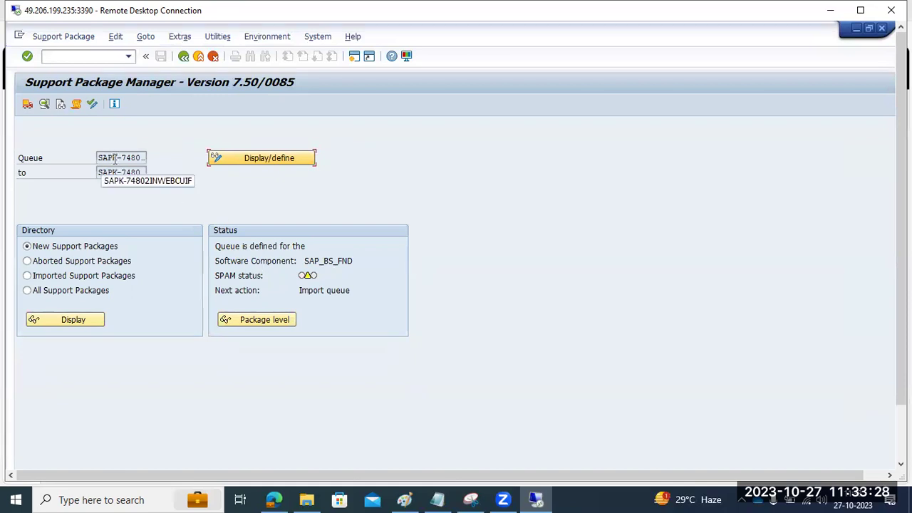
Set the queue start options to continue Import 1 onward in background immediately, Preparation in dialog
left_click(27, 105)
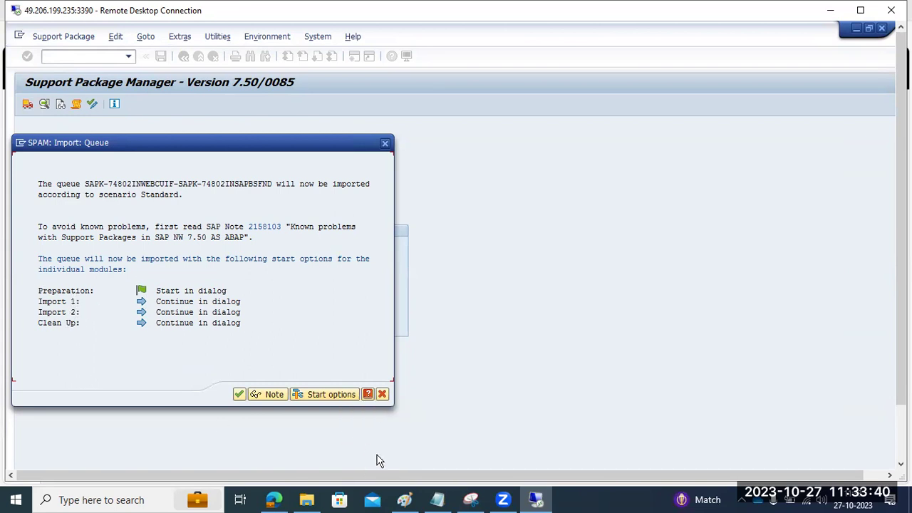
left_click(502, 498)
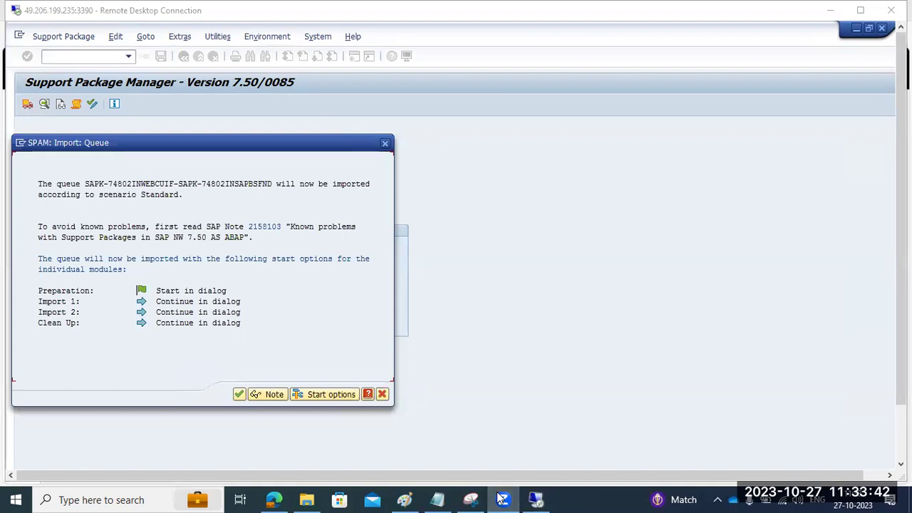
left_click(138, 328)
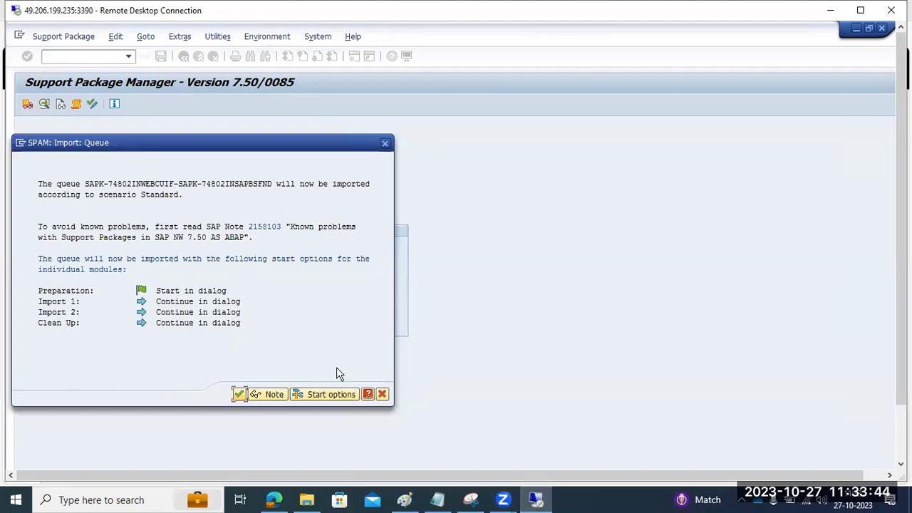
left_click(346, 394)
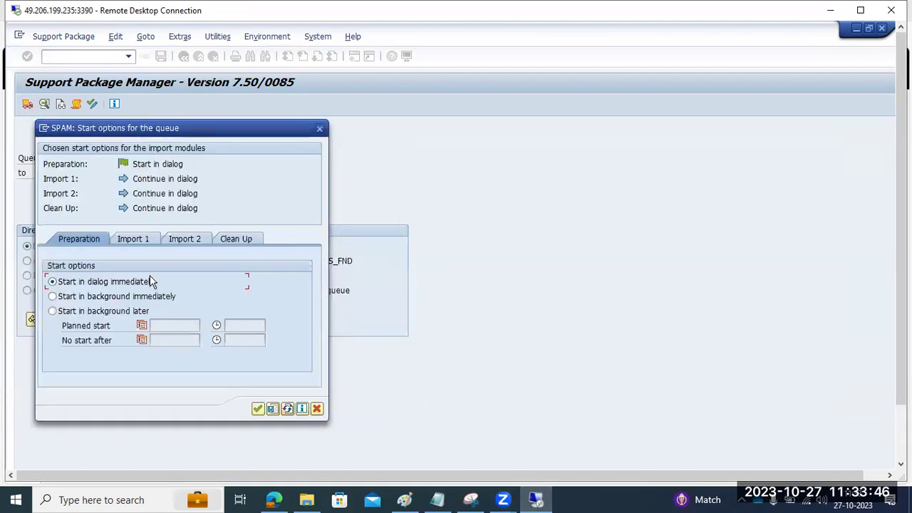
left_click(137, 237)
left_click(101, 297)
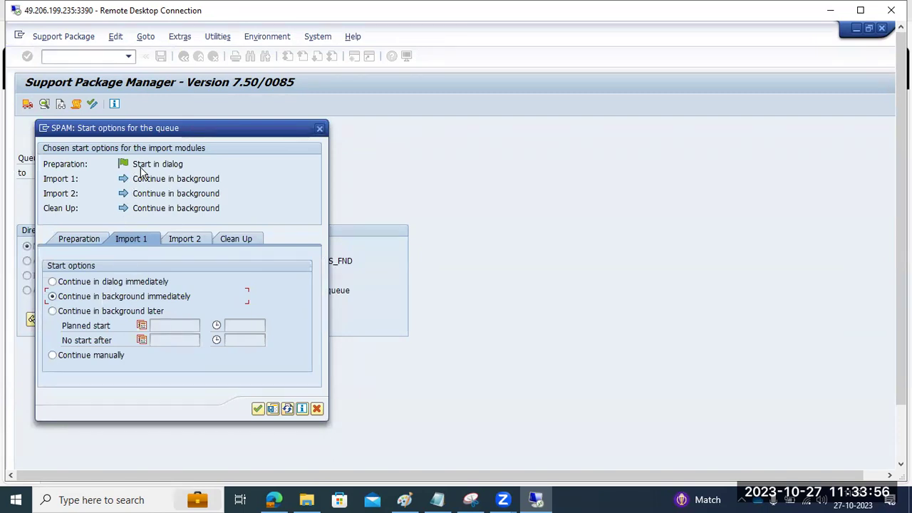
Accept the start options, confirm the queue import and skip the preimported transport requests
left_click(258, 409)
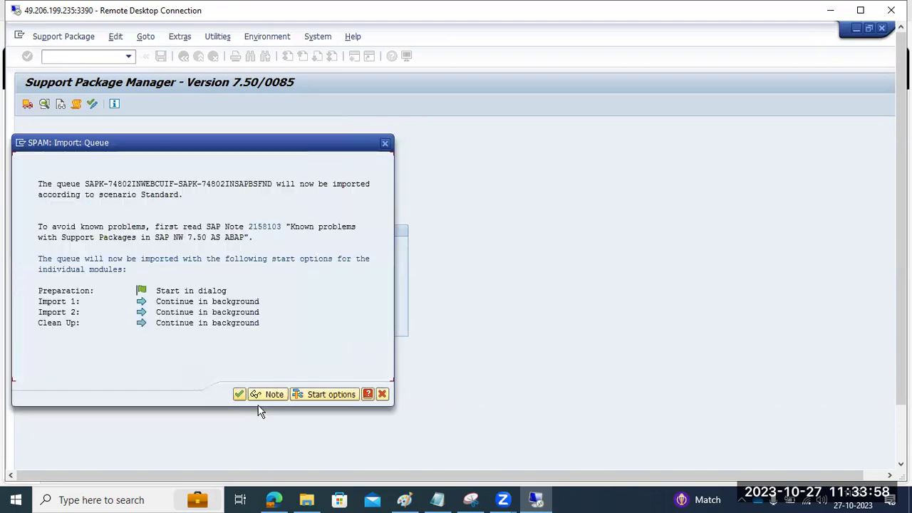
left_click(239, 394)
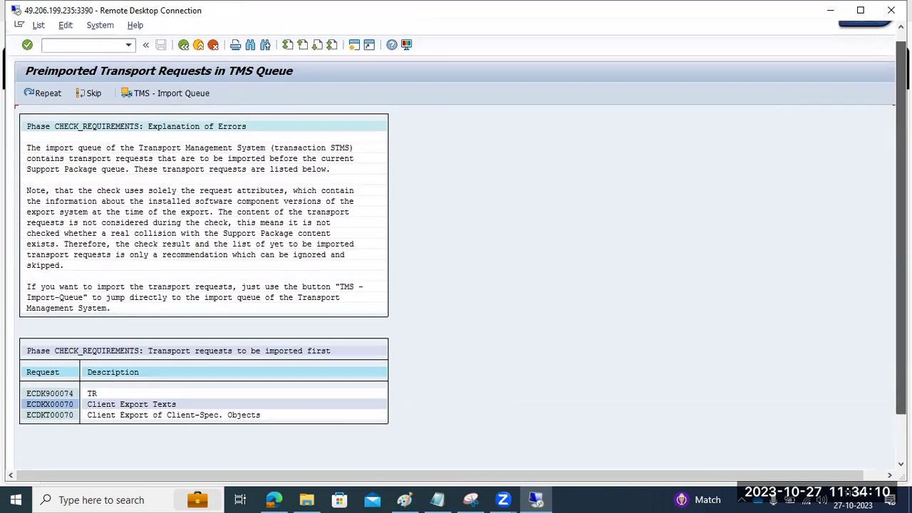
left_click(92, 96)
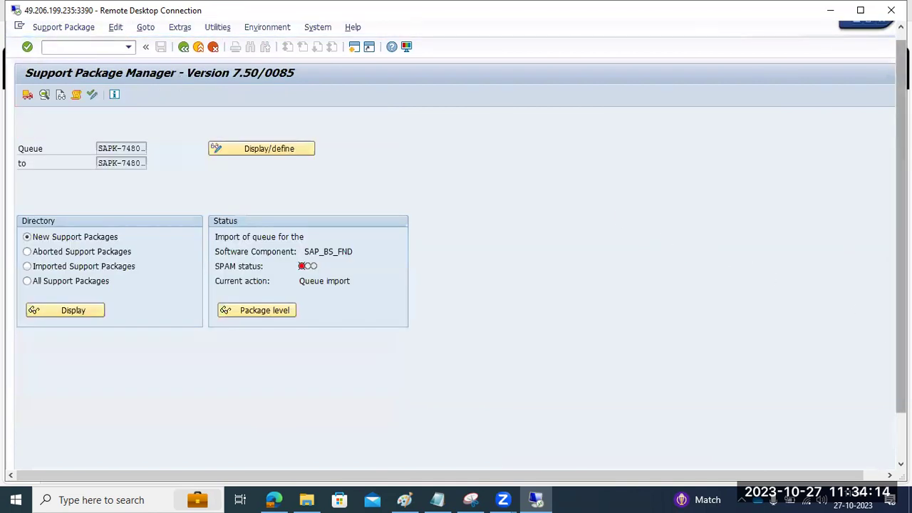
Wait for preparation to finish until the import stops before Import 1 with OCS_QUEUE_IMPORT scheduled
left_click_drag(901, 335, 901, 384)
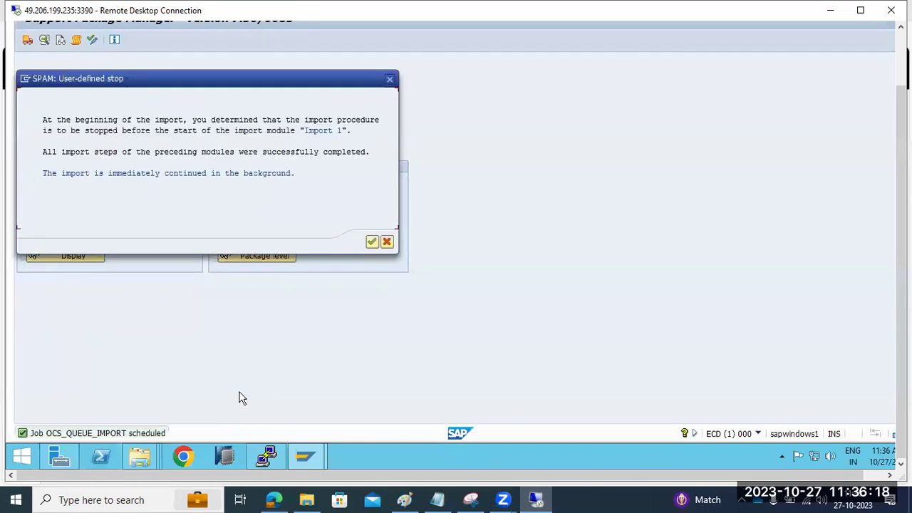
Acknowledge the SPAM user-defined stop notice
left_click(68, 122)
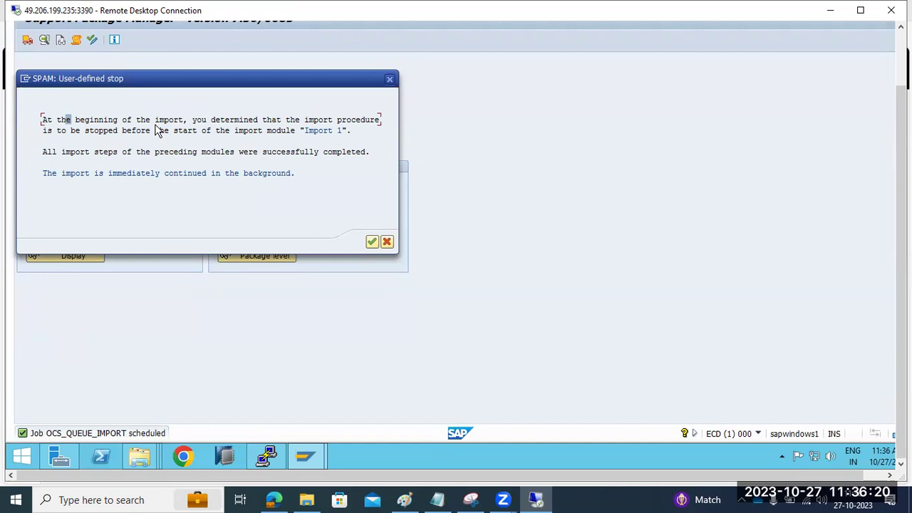
left_click(318, 133)
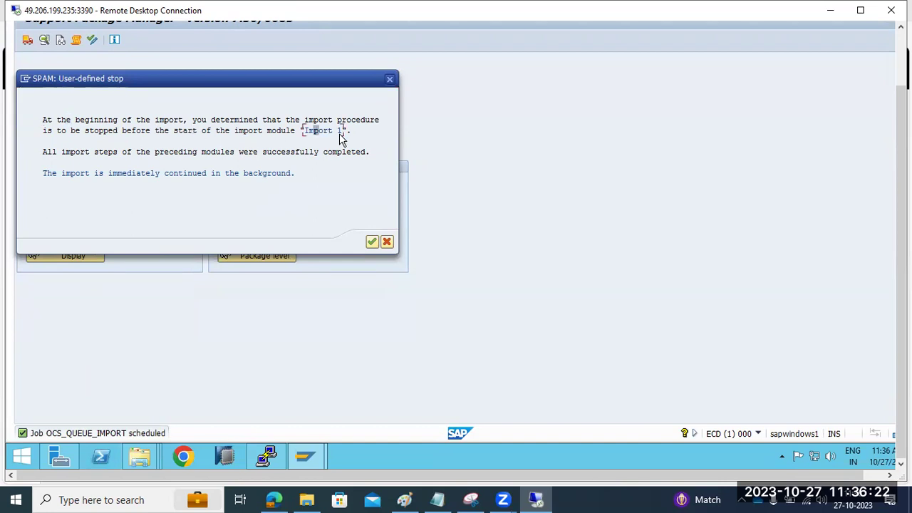
left_click(372, 241)
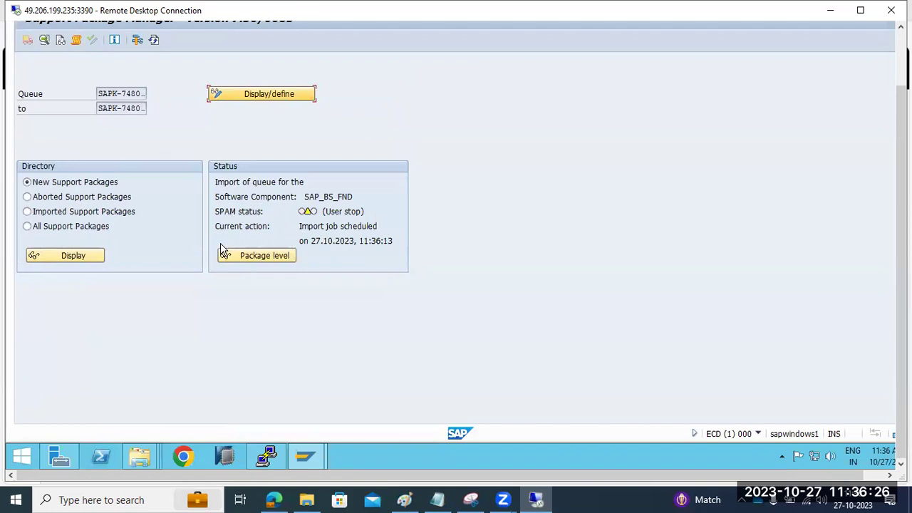
Refresh the SPAM status until it shows User stop with the job scheduled 27.10.2023, 11:36:13
left_click_drag(902, 349, 902, 302)
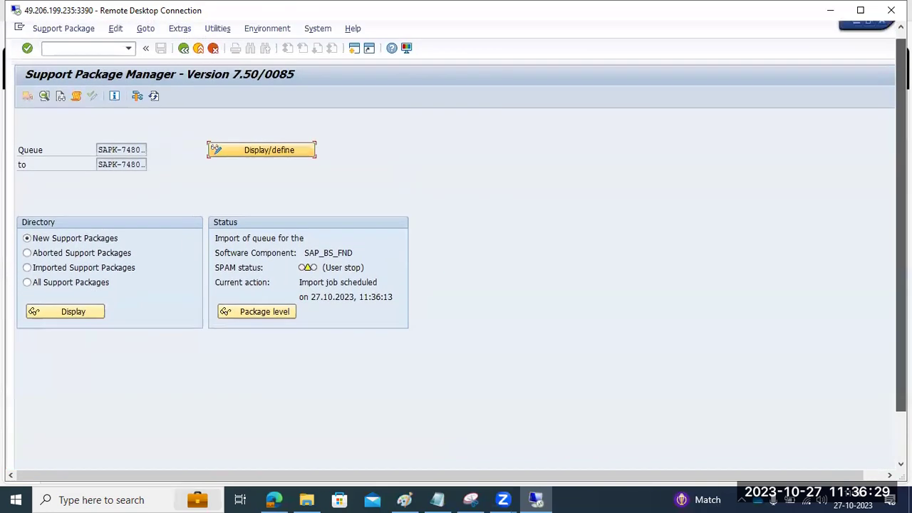
left_click(340, 283)
left_click_drag(339, 283, 382, 284)
left_click_drag(325, 283, 384, 283)
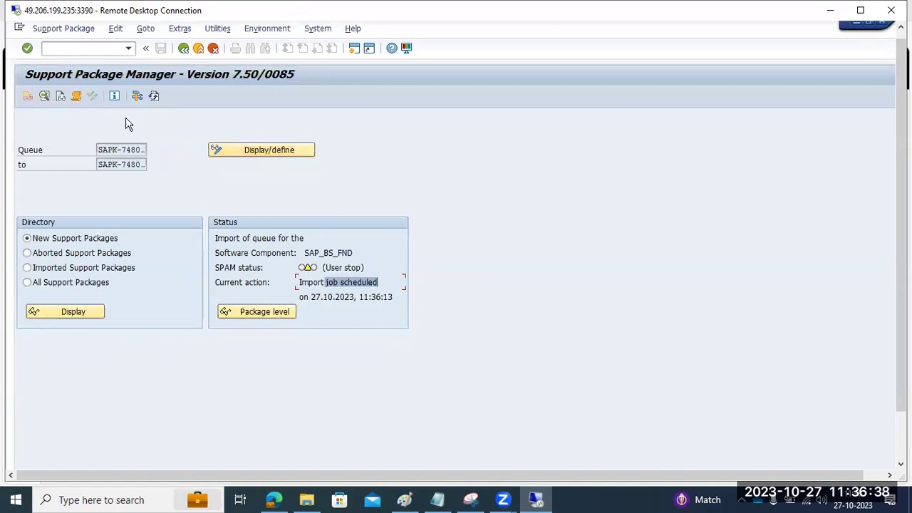
left_click(154, 97)
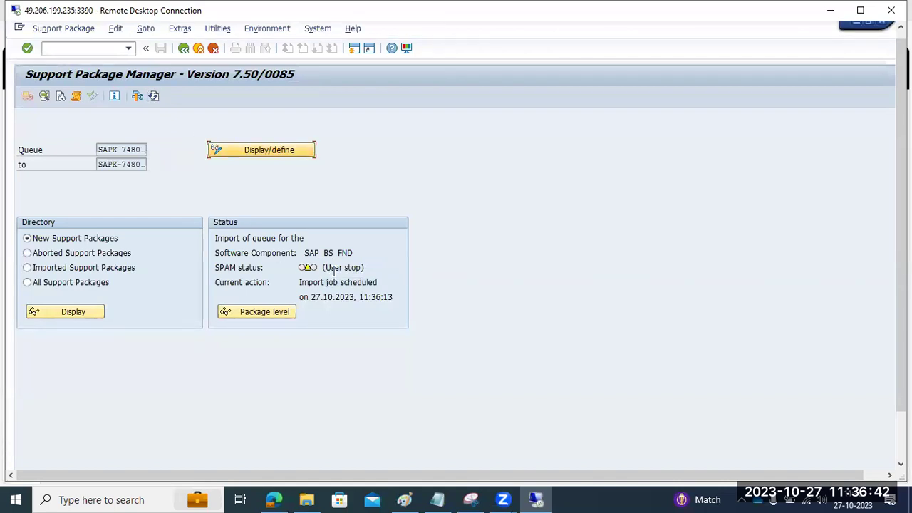
left_click(154, 96)
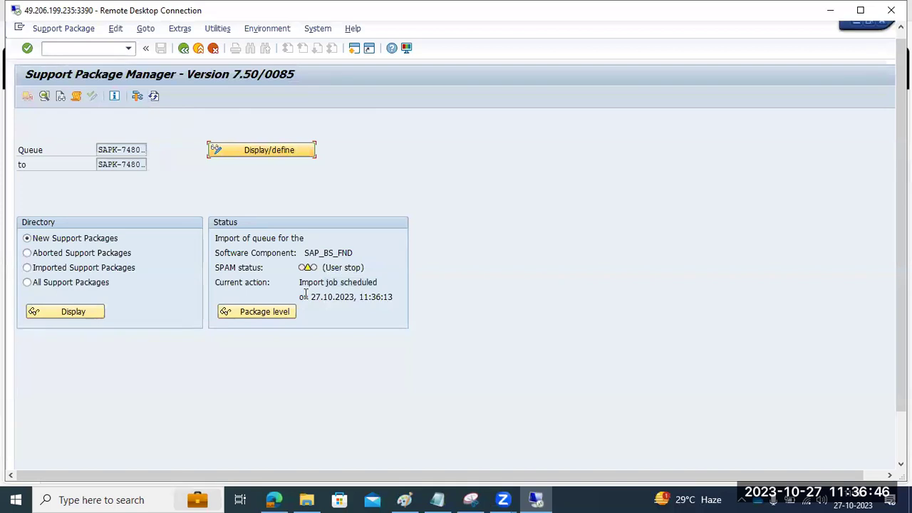
left_click_drag(298, 282, 367, 284)
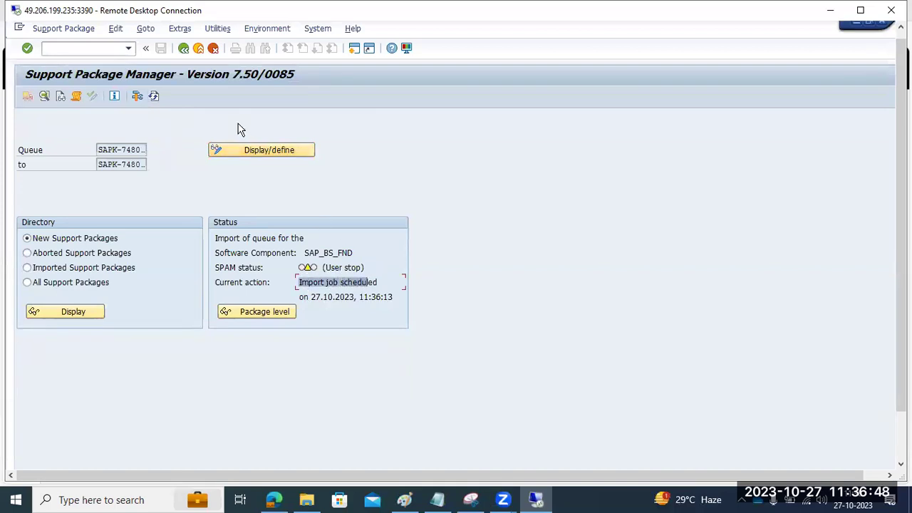
left_click(154, 97)
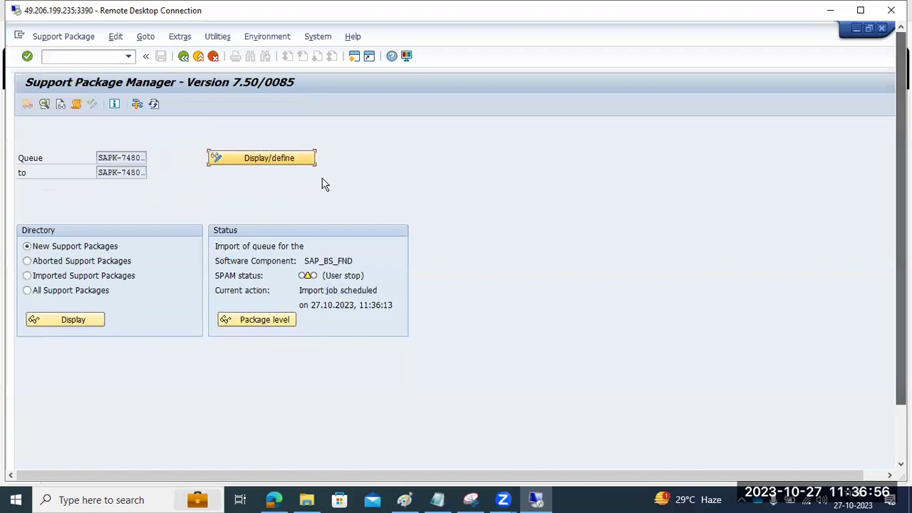
In a second session, check SM37 to see OCS_QUEUE_IMPORT Released but not started, then return
left_click(352, 59)
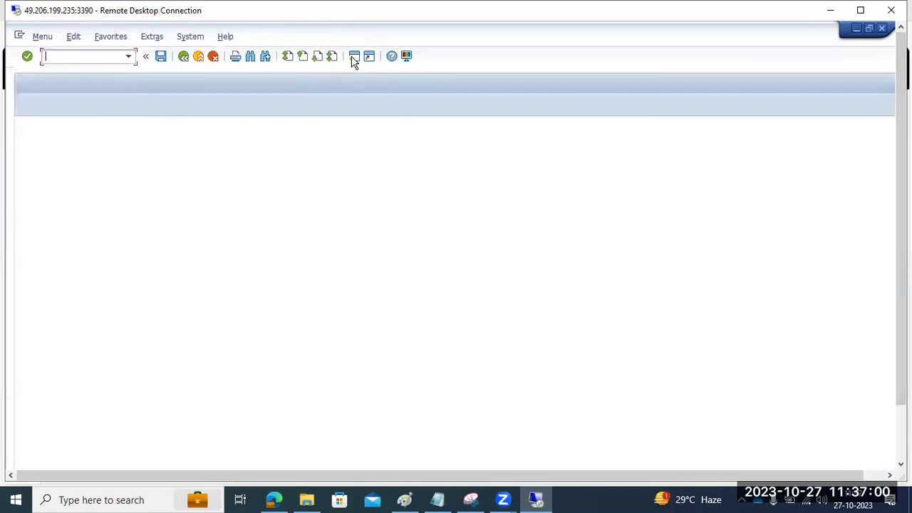
type("sm37")
key("Return")
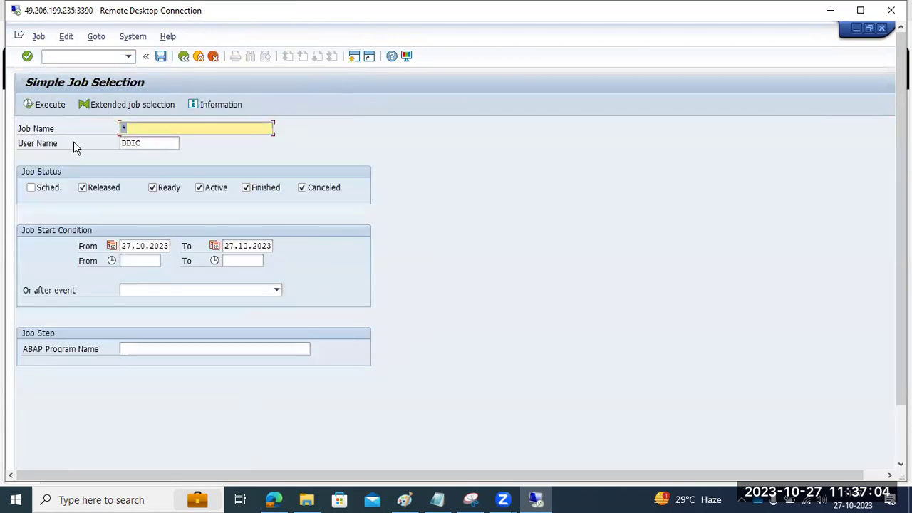
left_click(42, 105)
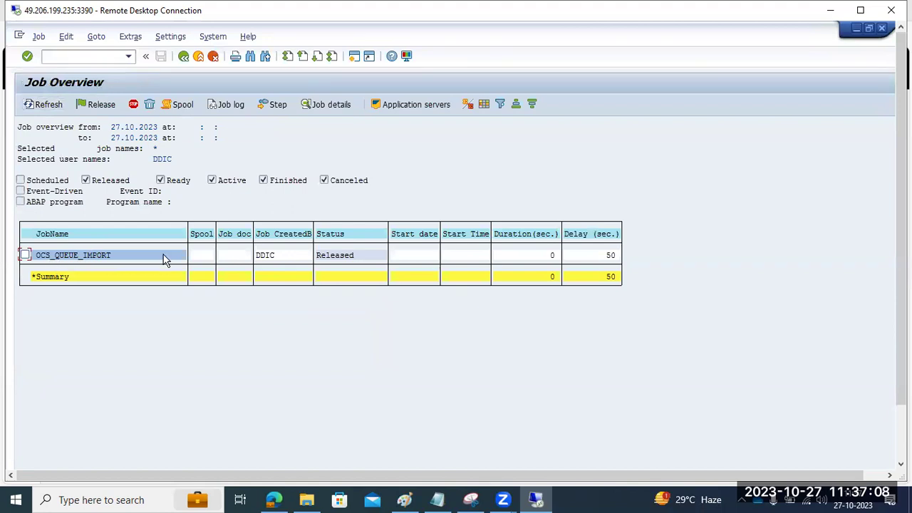
left_click(184, 57)
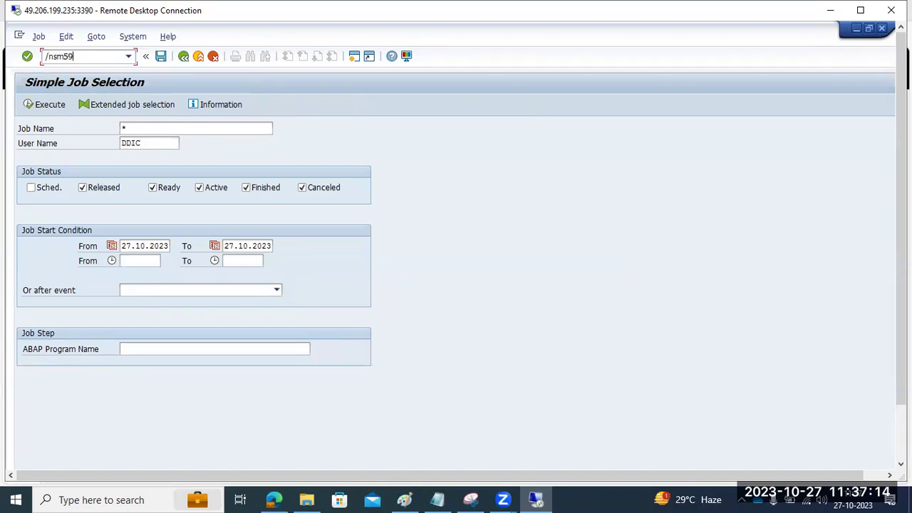
key("Return")
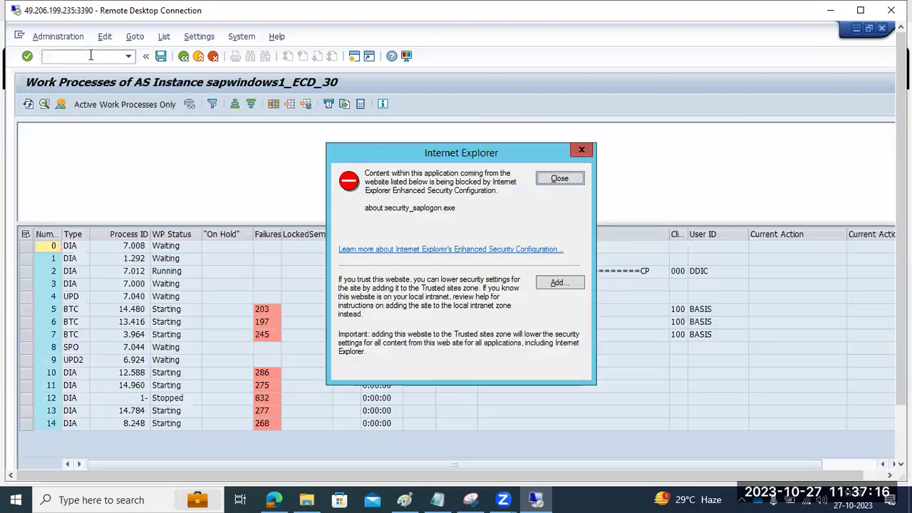
left_click(560, 179)
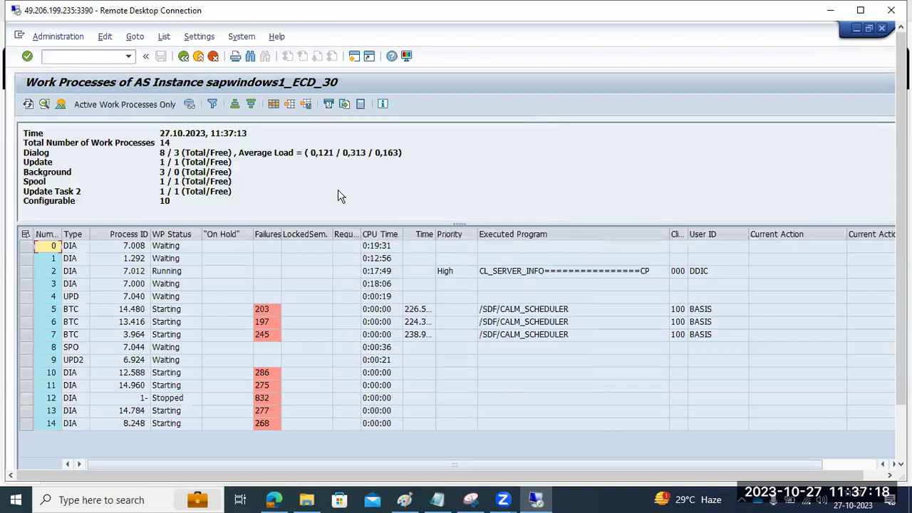
left_click_drag(68, 172, 215, 171)
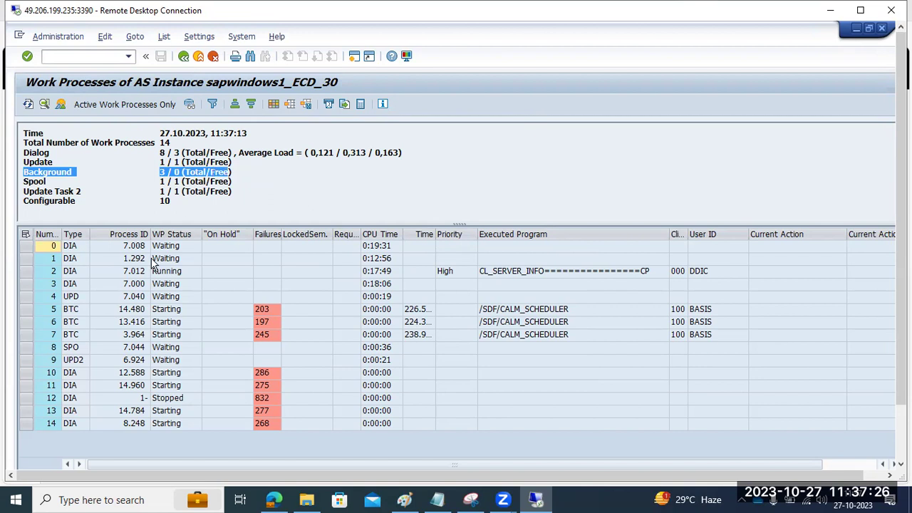
left_click(164, 312)
left_click(176, 334)
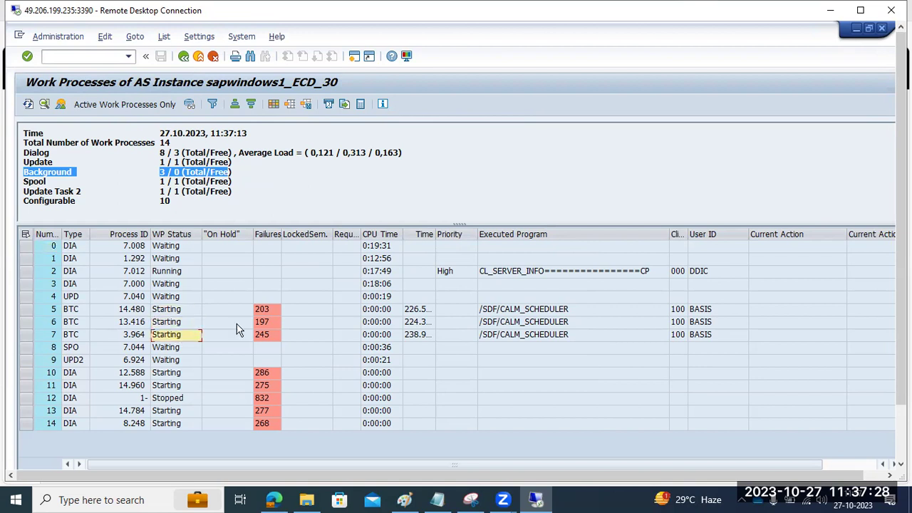
left_click(522, 309)
left_click(531, 322)
left_click(534, 335)
left_click_drag(902, 357, 901, 396)
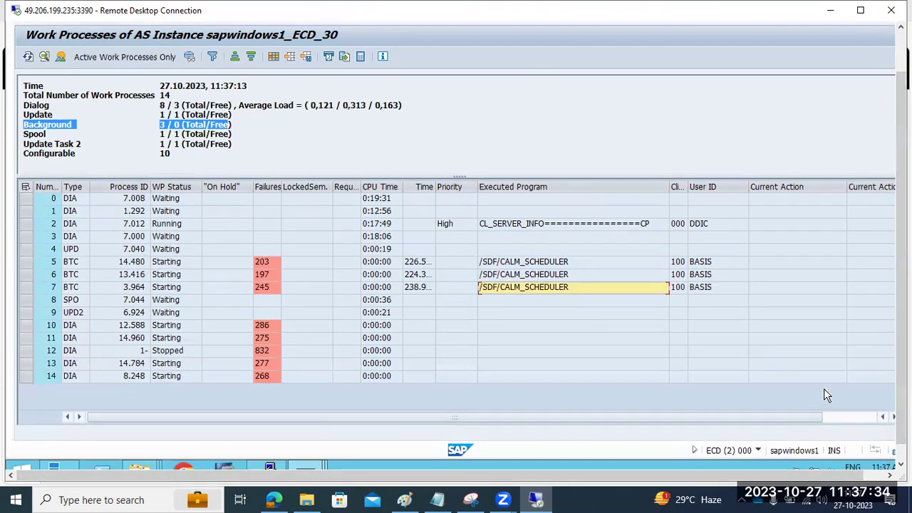
left_click_drag(902, 426, 902, 446)
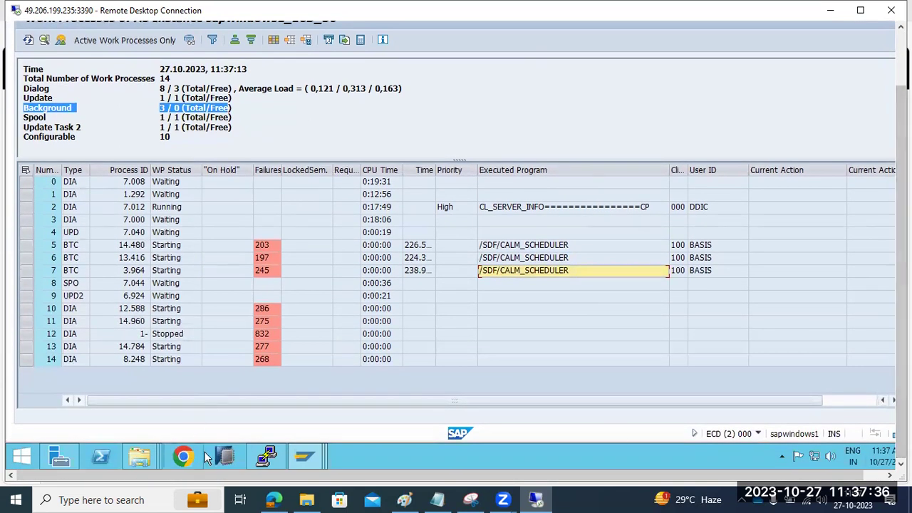
mouse_move(303, 456)
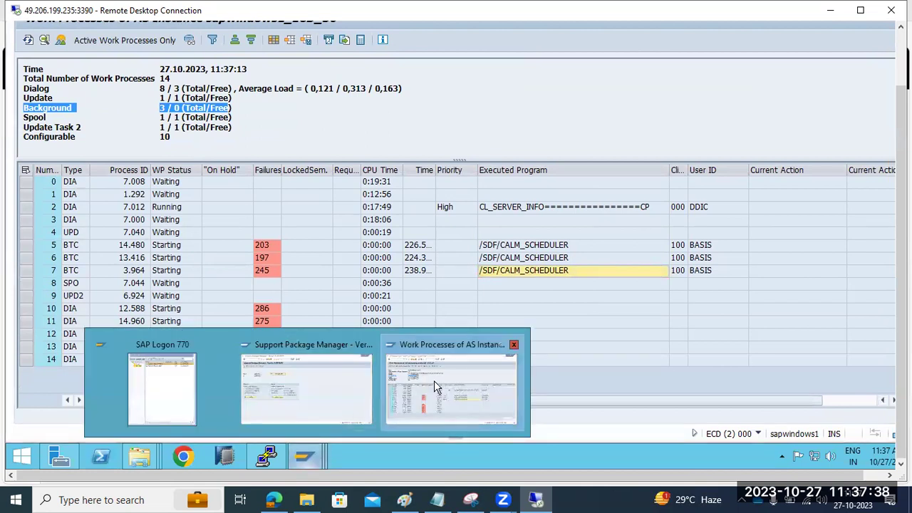
left_click(298, 348)
left_click(154, 41)
left_click_drag(349, 211, 380, 213)
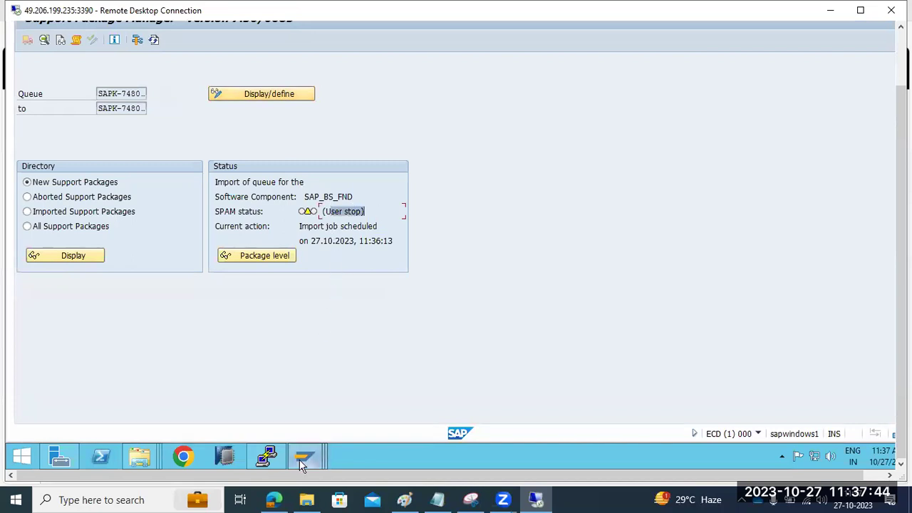
mouse_move(300, 459)
left_click(456, 378)
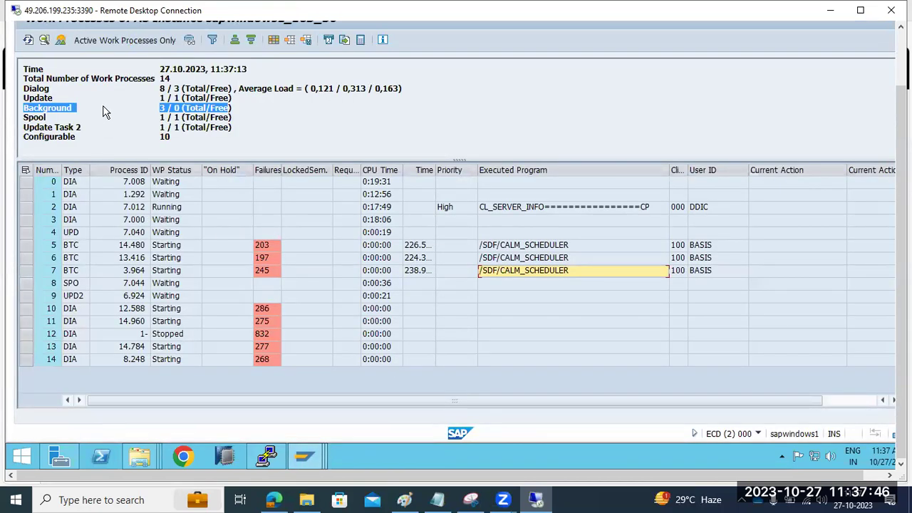
left_click(30, 108)
left_click_drag(31, 107, 237, 105)
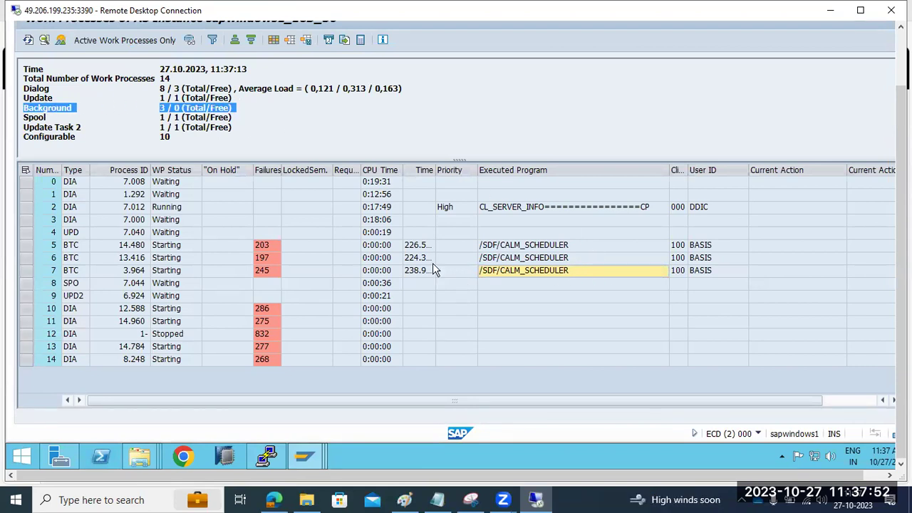
left_click_drag(901, 212, 902, 150)
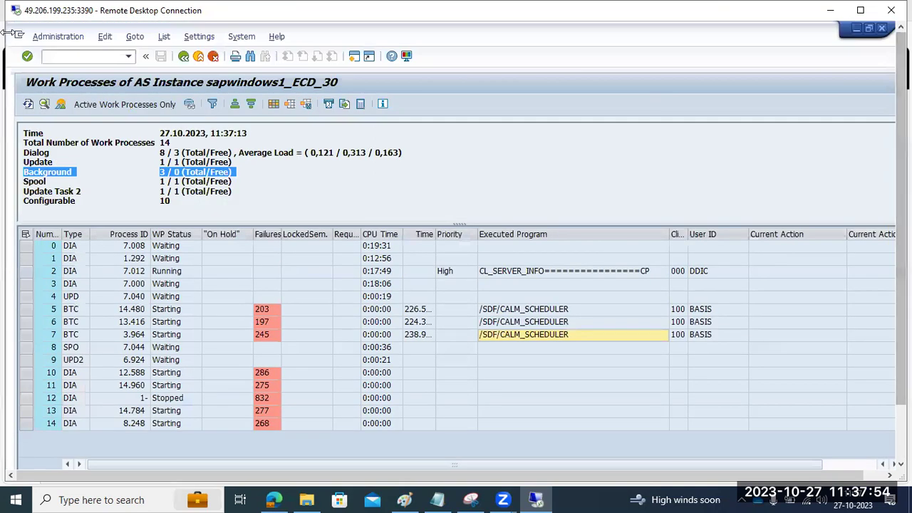
left_click(57, 57)
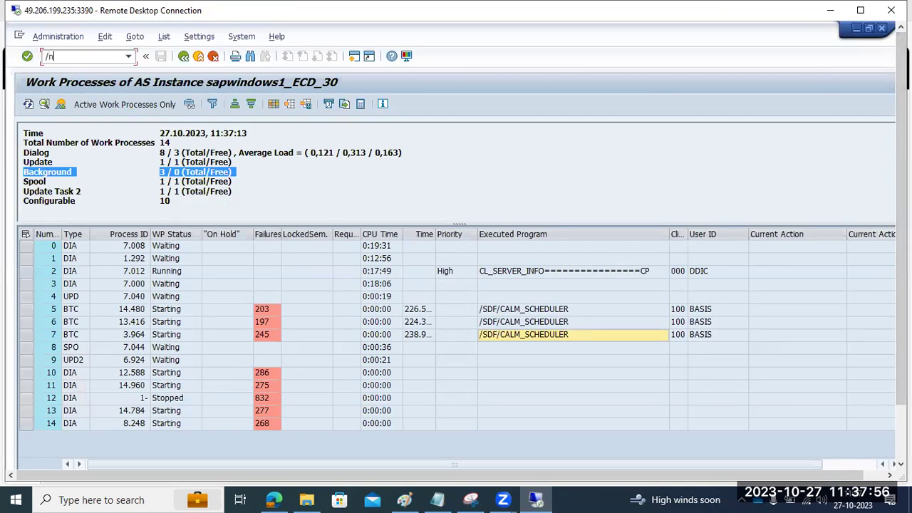
List all users' (*) jobs with only Active status and no start-date limits
key("Return")
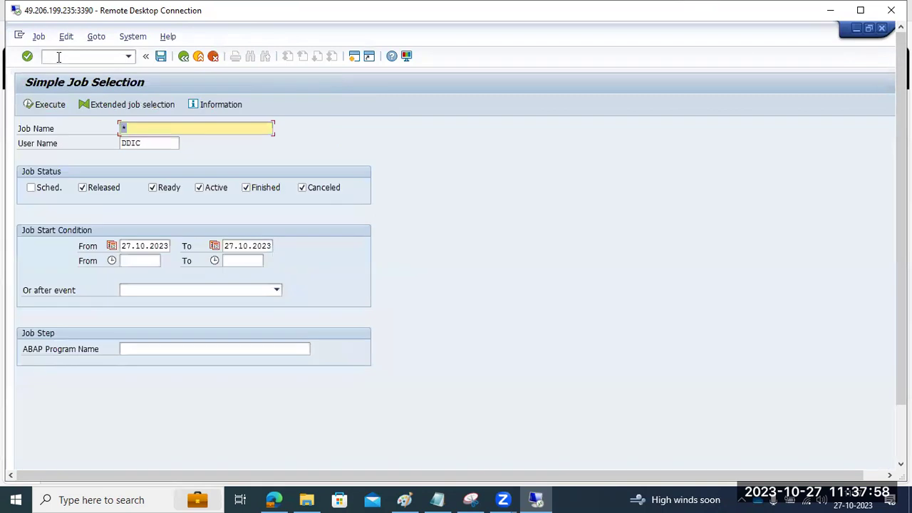
key("Tab")
type("*")
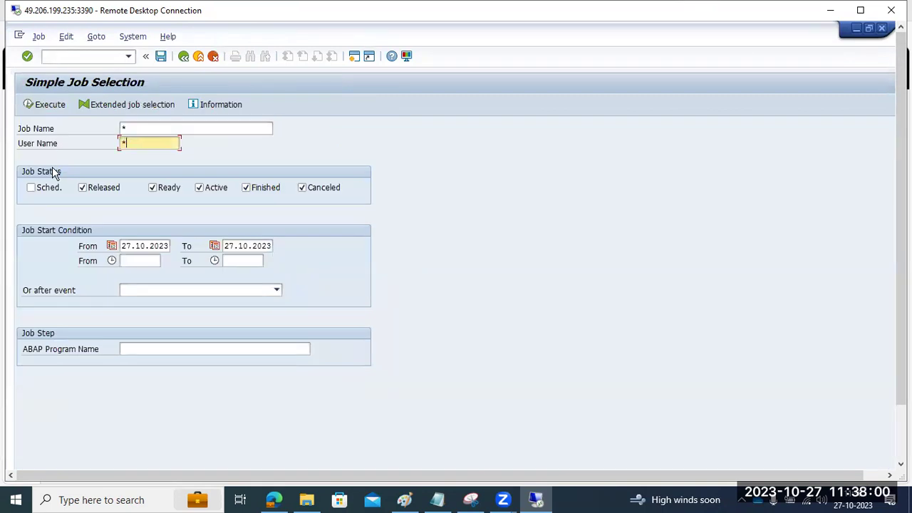
left_click(246, 186)
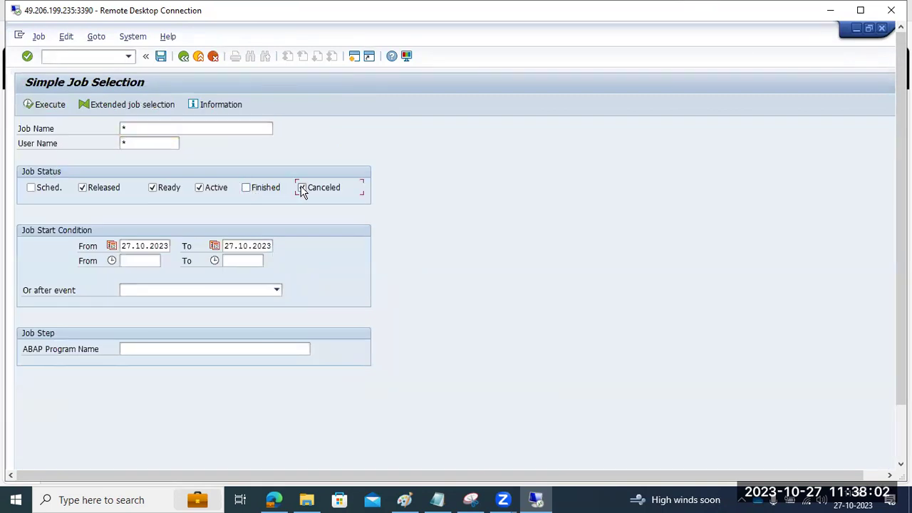
left_click(158, 190)
left_click(107, 188)
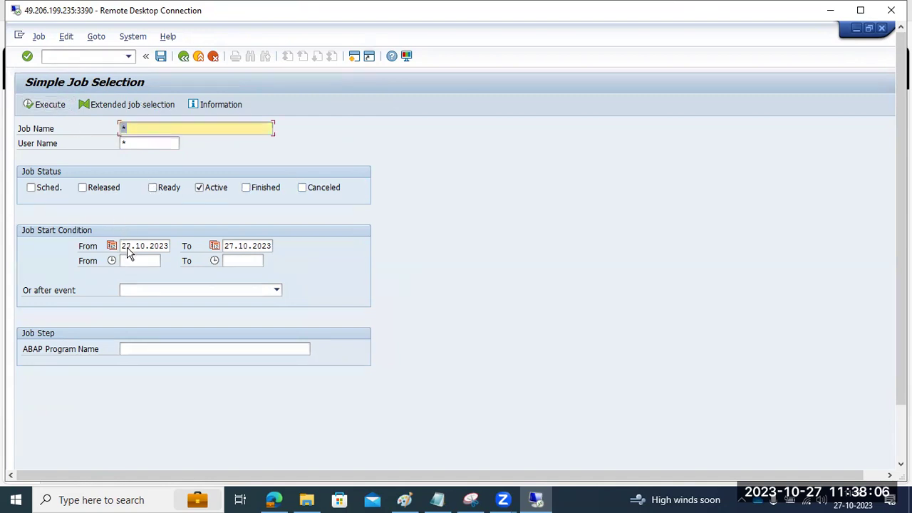
left_click(133, 245)
double_click(134, 245)
key("Delete")
key("Tab")
key("Delete")
left_click(48, 107)
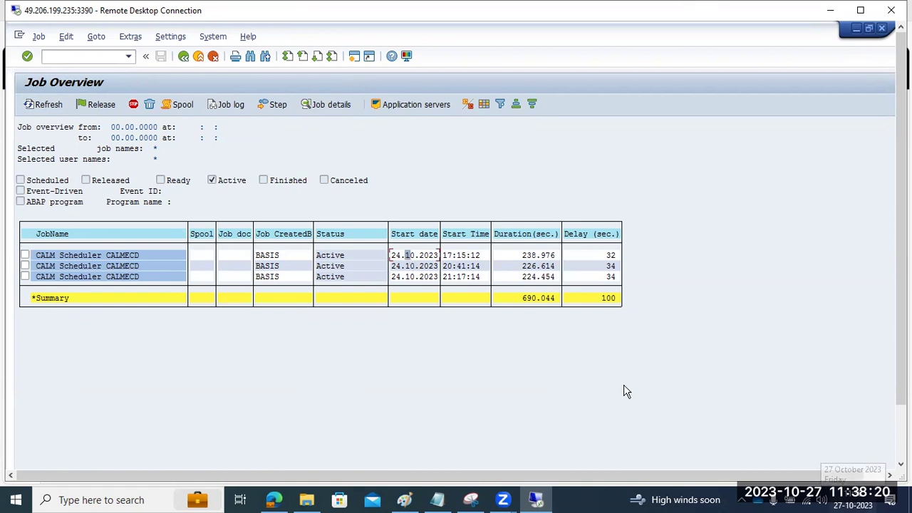
Check the first CALM Scheduler job's log, then cancel two selected CALM jobs and refresh
left_click(96, 255)
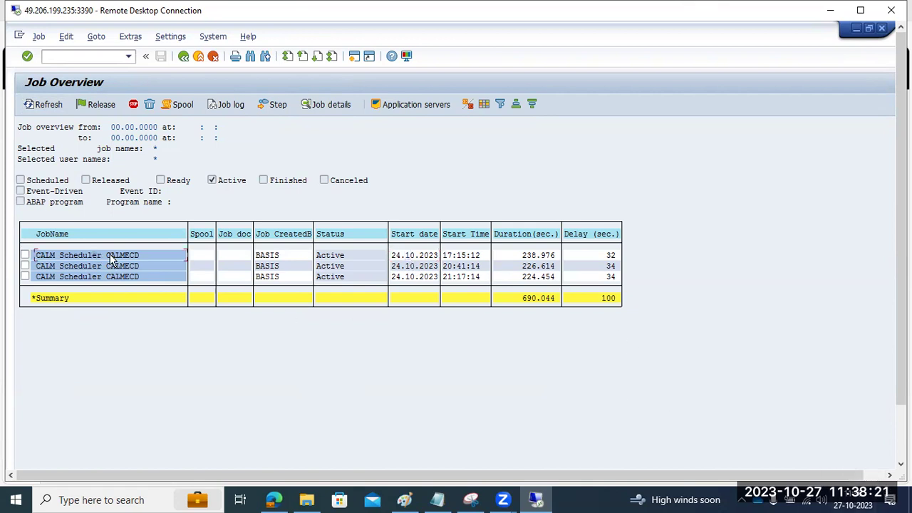
left_click(229, 105)
left_click(183, 56)
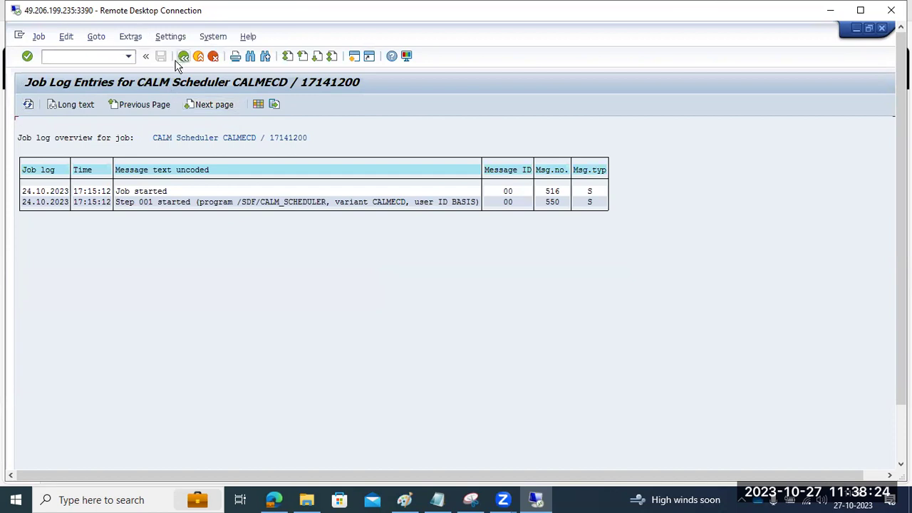
left_click(24, 256)
left_click(24, 266)
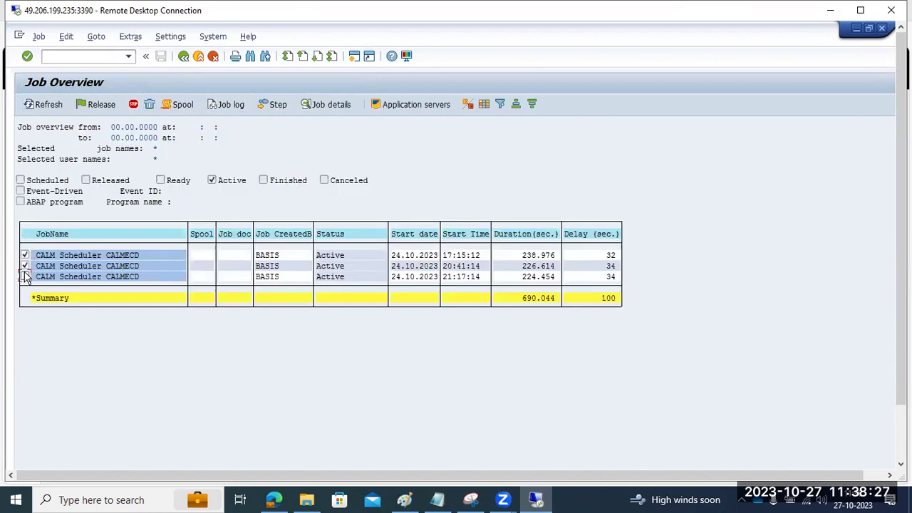
left_click(41, 38)
left_click(57, 68)
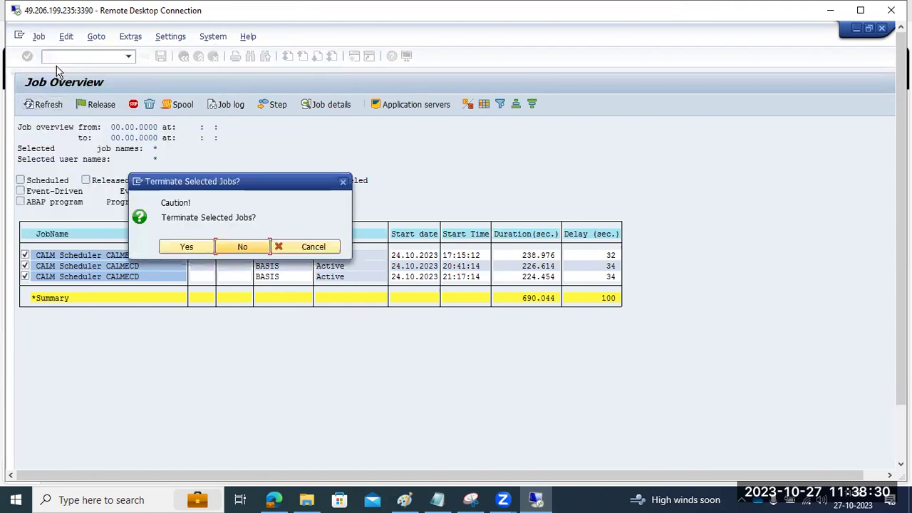
left_click(185, 248)
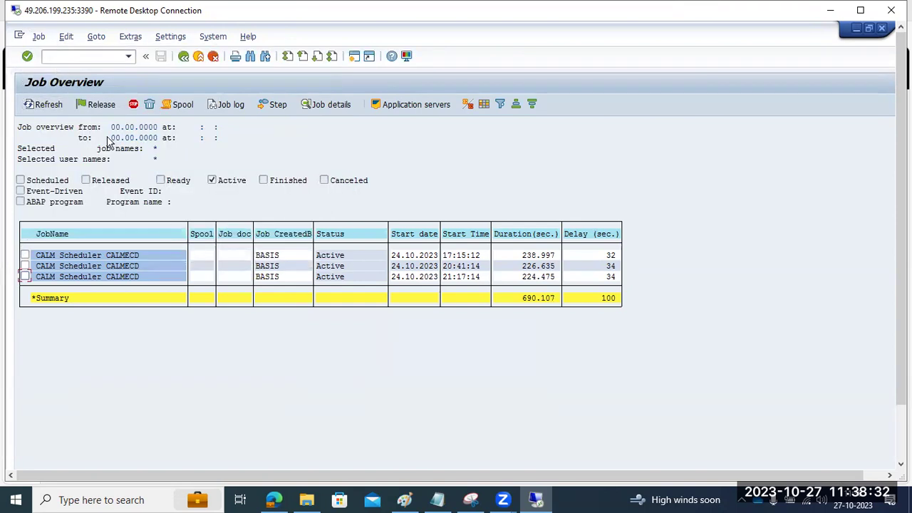
left_click(47, 105)
left_click(48, 107)
left_click(48, 106)
left_click(42, 105)
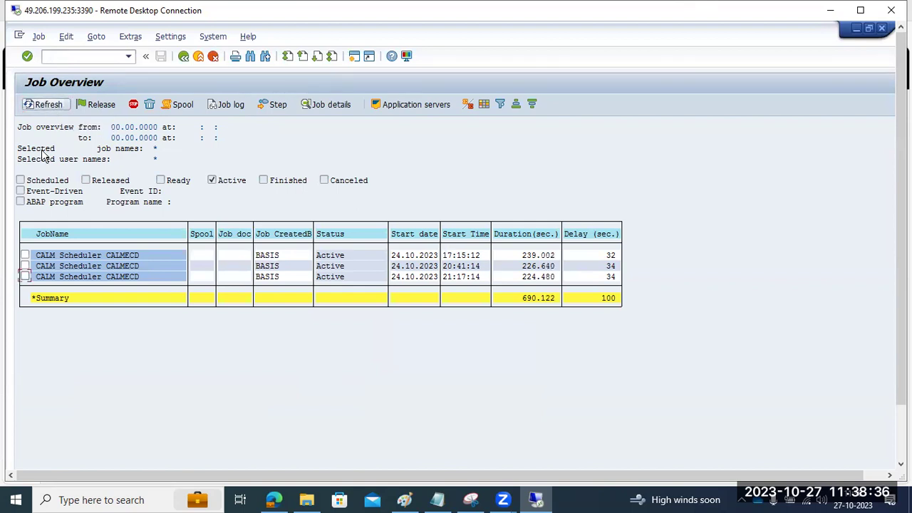
Cancel all three CALM Scheduler CALMECD jobs again and refresh the list
left_click(25, 255)
left_click(25, 265)
left_click(26, 277)
left_click(38, 37)
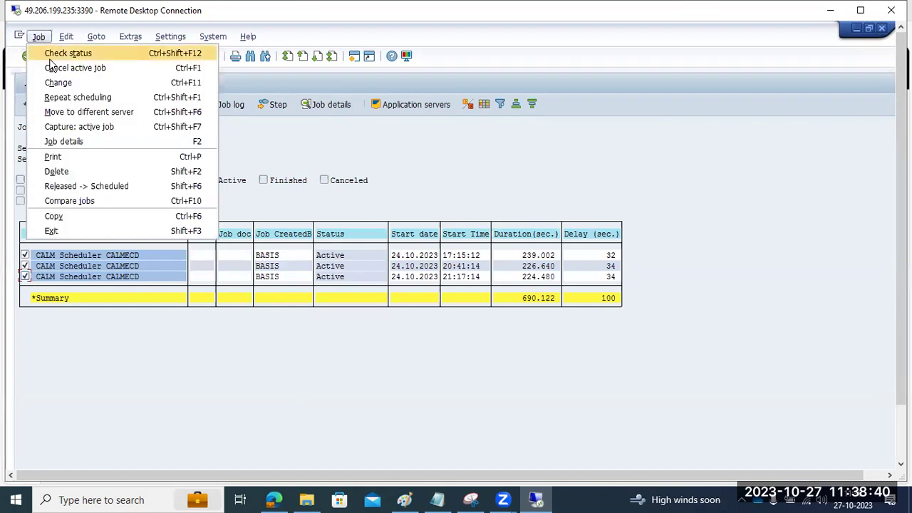
left_click(54, 68)
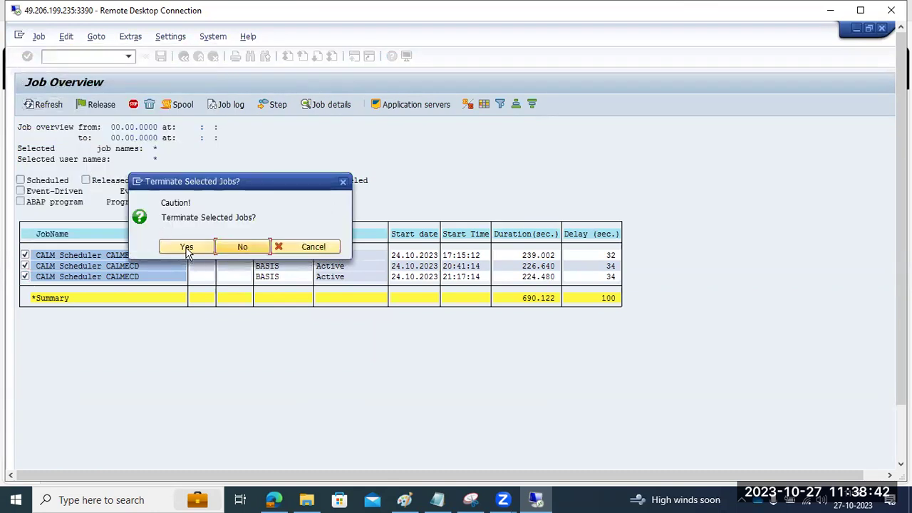
left_click(187, 249)
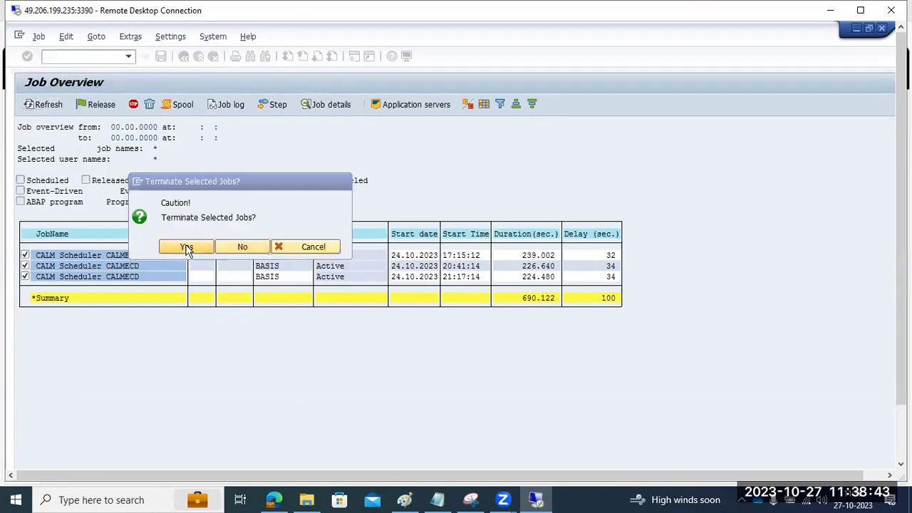
left_click(48, 105)
left_click(48, 105)
left_click(48, 107)
left_click(48, 56)
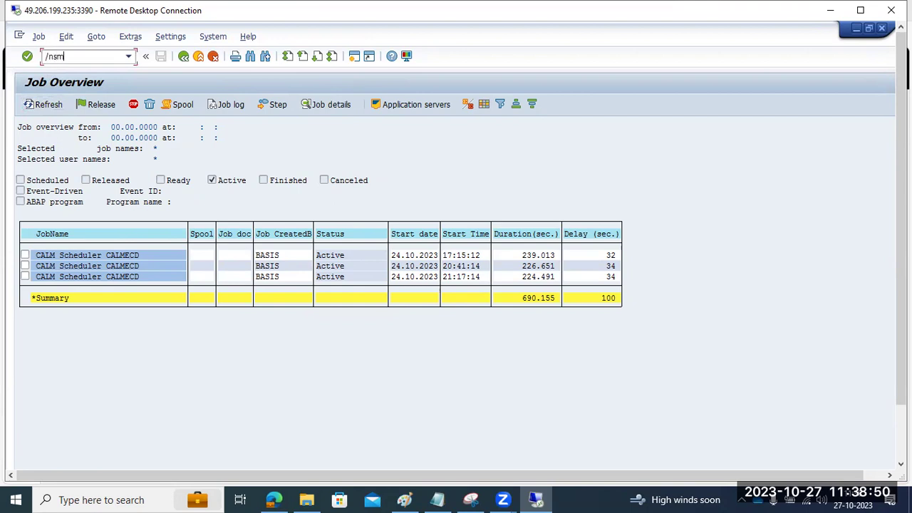
Open the SM50 work process overview and dismiss the security warning
key("Return")
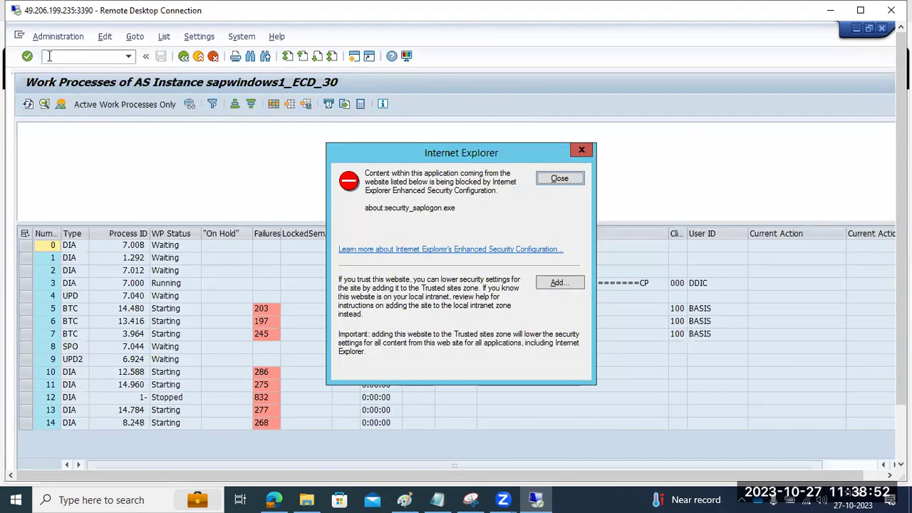
left_click(559, 179)
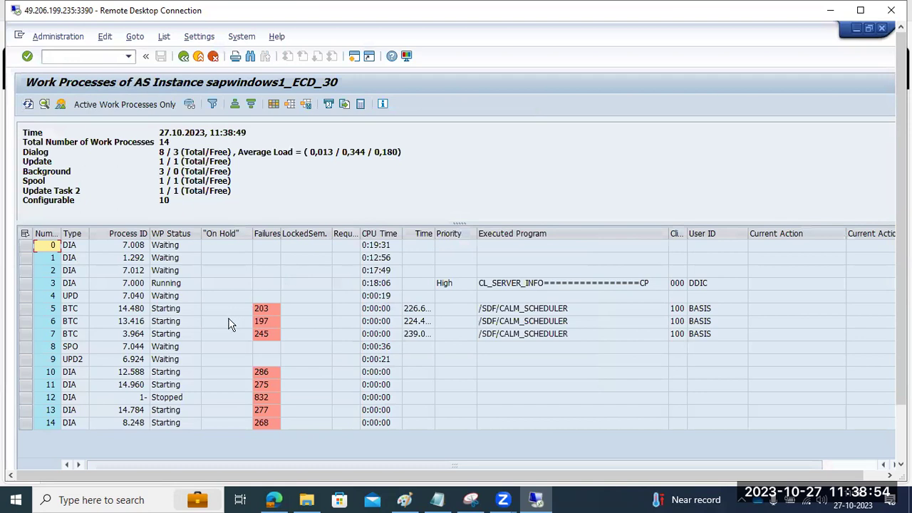
scroll(229, 325, "right", 1)
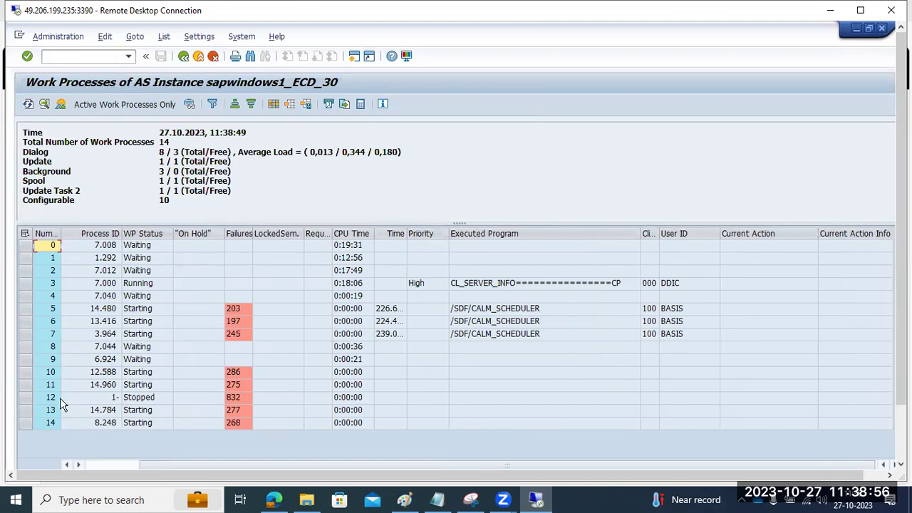
scroll(51, 400, "left", 1)
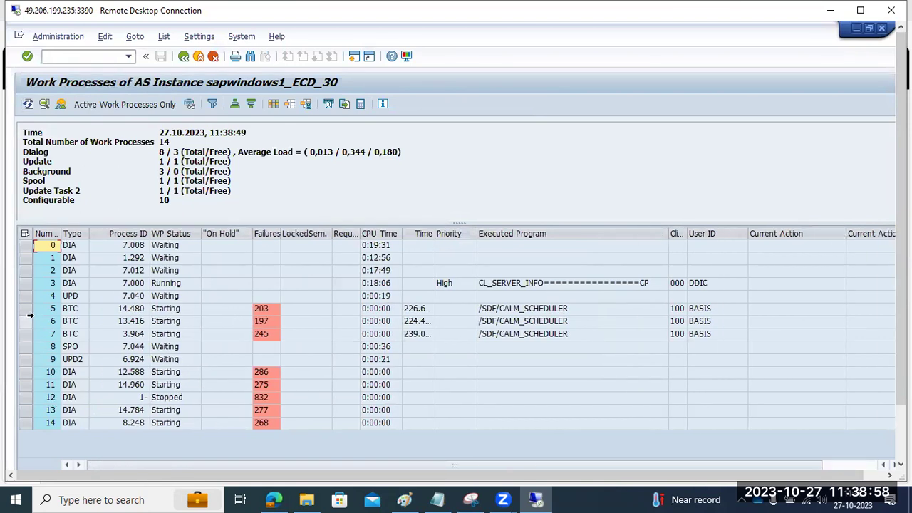
Cancel CALM scheduler work process 5 without core and refresh the list
left_click(23, 313)
left_click(60, 37)
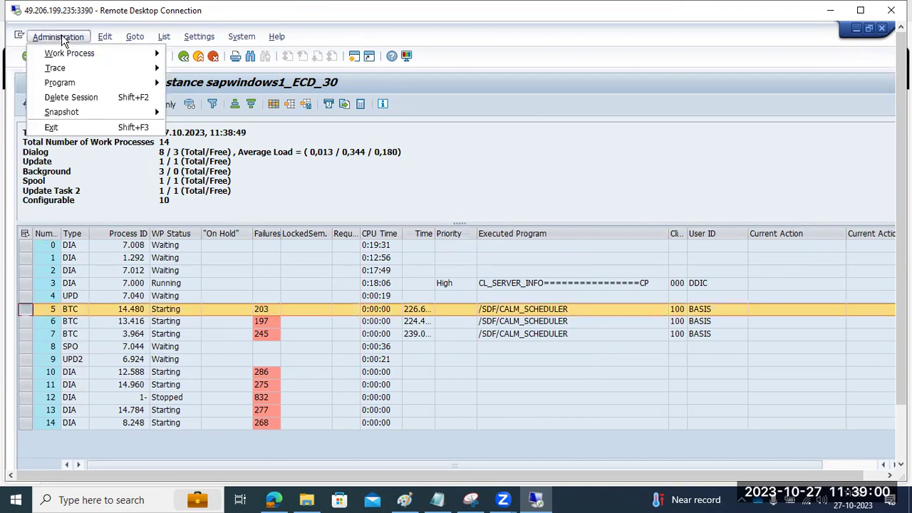
mouse_move(116, 57)
mouse_move(239, 57)
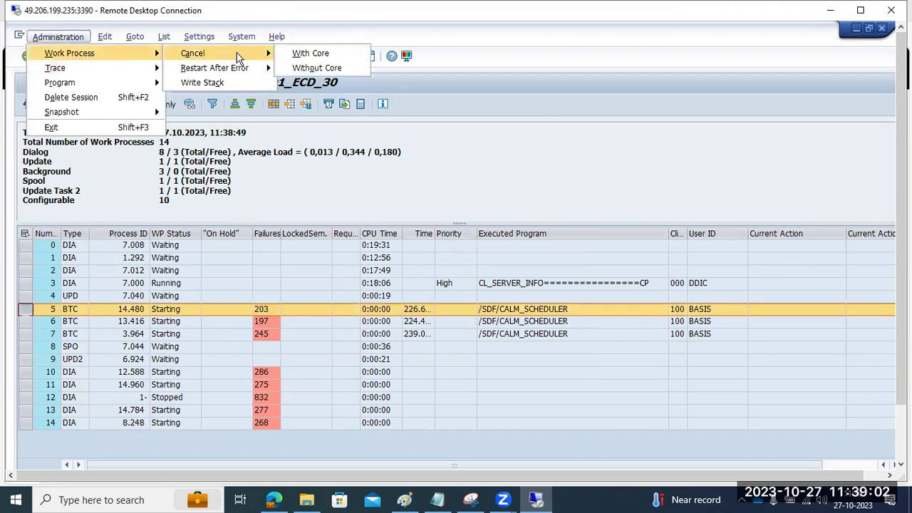
left_click(316, 68)
left_click(218, 282)
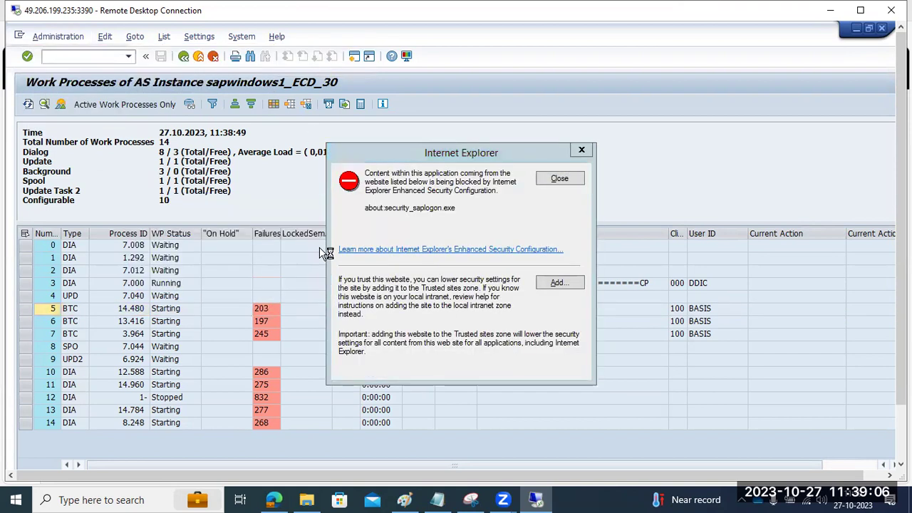
left_click(554, 179)
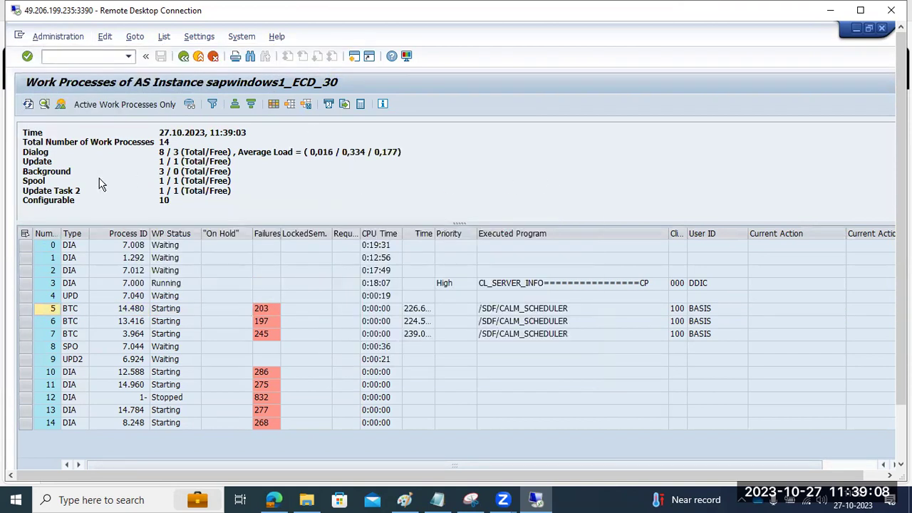
left_click(28, 104)
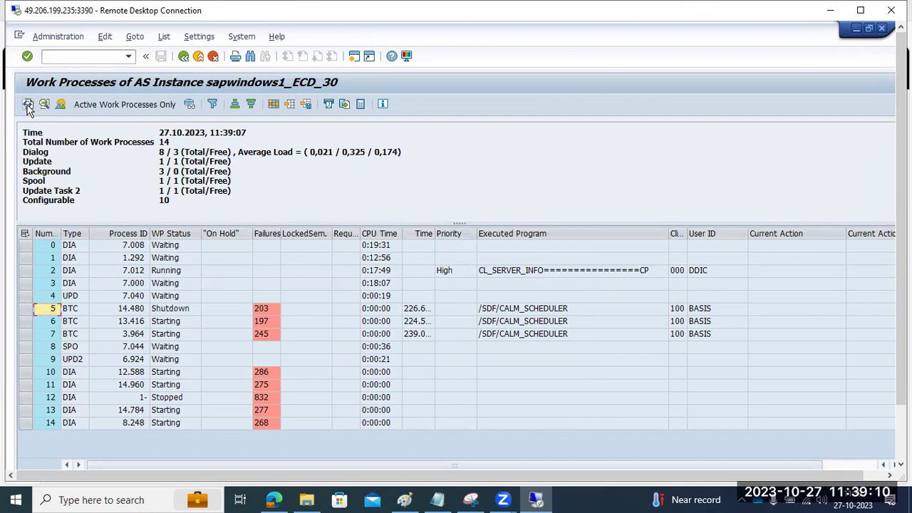
left_click(28, 104)
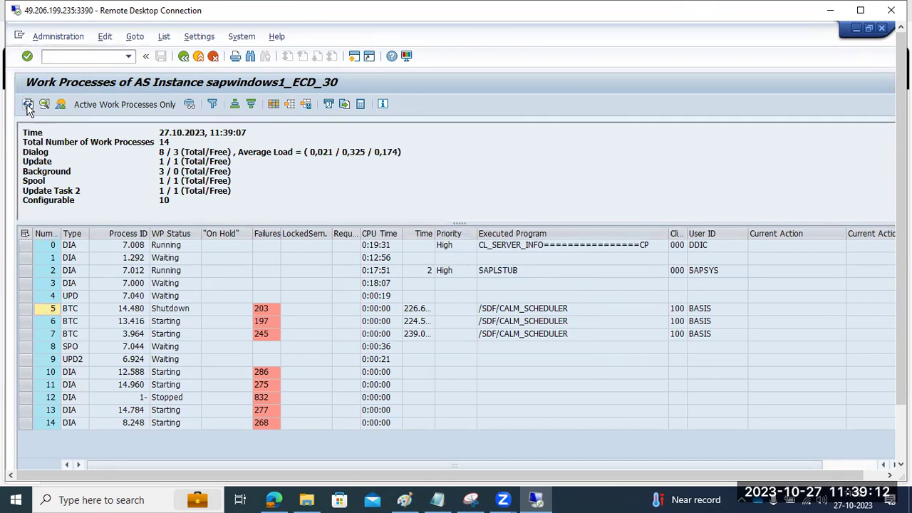
left_click(29, 105)
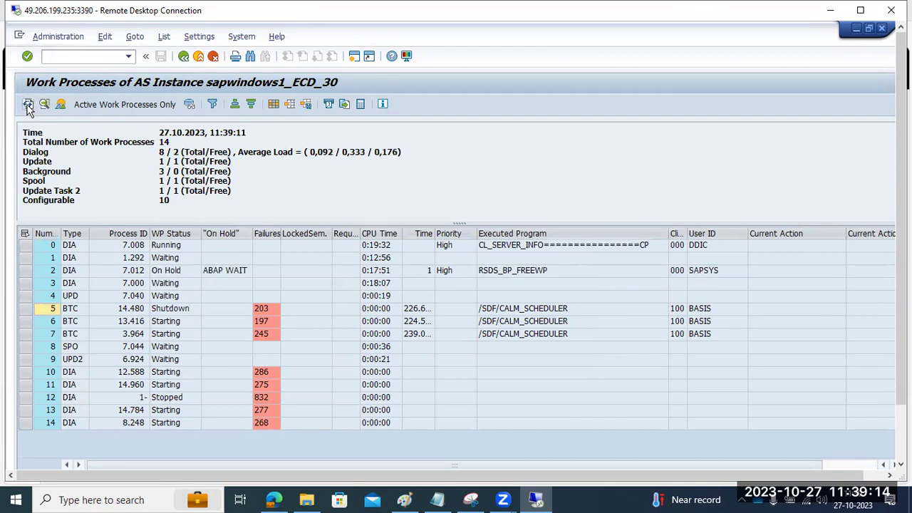
left_click(28, 104)
left_click(28, 105)
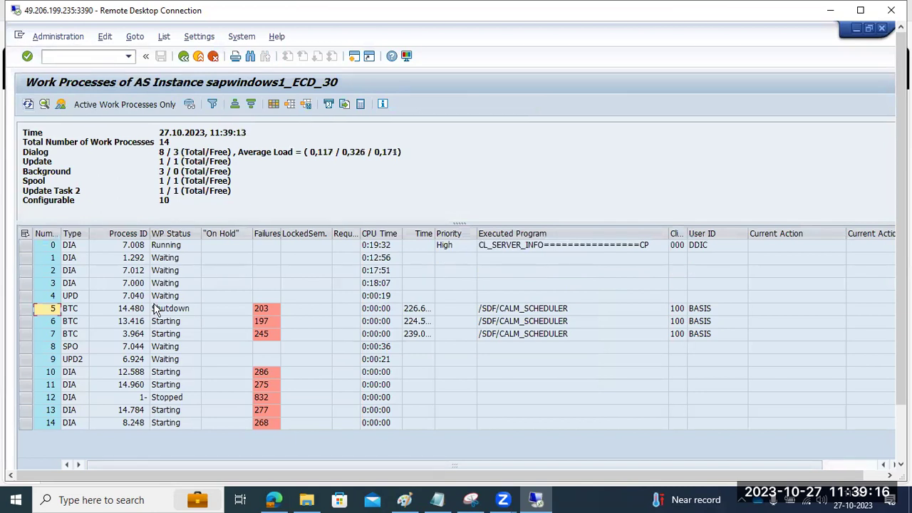
Cancel CALM scheduler work process 6 without core
left_click(26, 320)
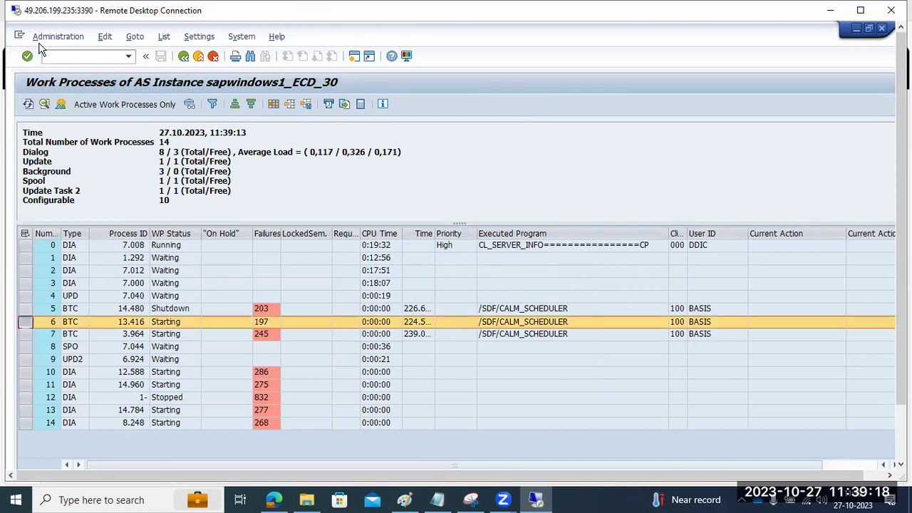
left_click(76, 37)
mouse_move(78, 57)
mouse_move(211, 51)
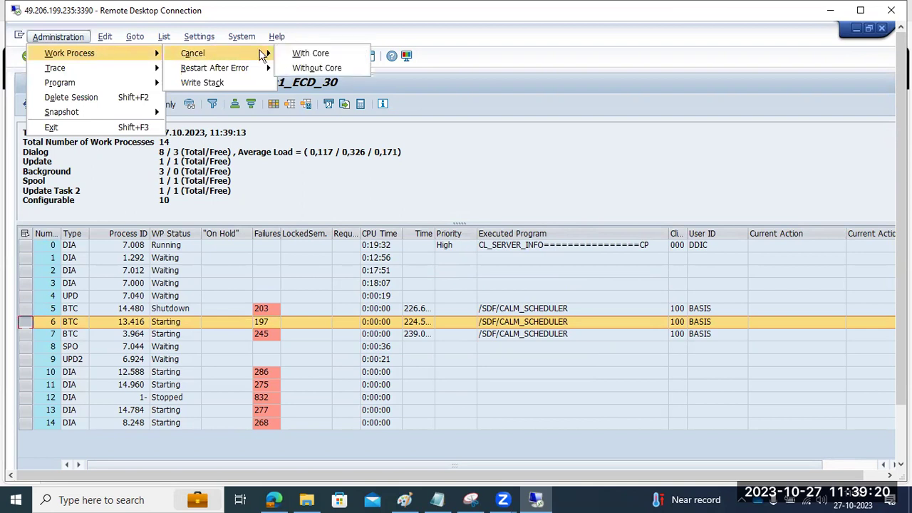
left_click(312, 67)
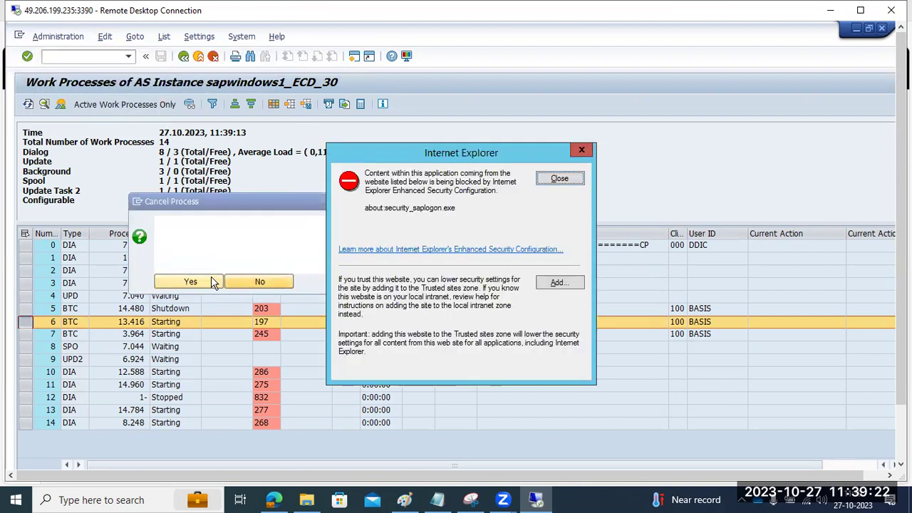
key("Return")
left_click(550, 180)
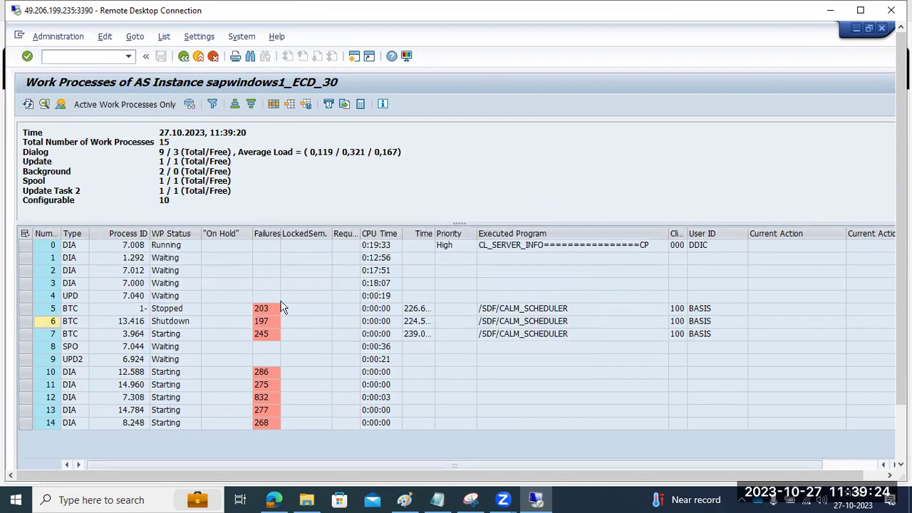
Cancel CALM scheduler work process 7 without core
left_click(25, 334)
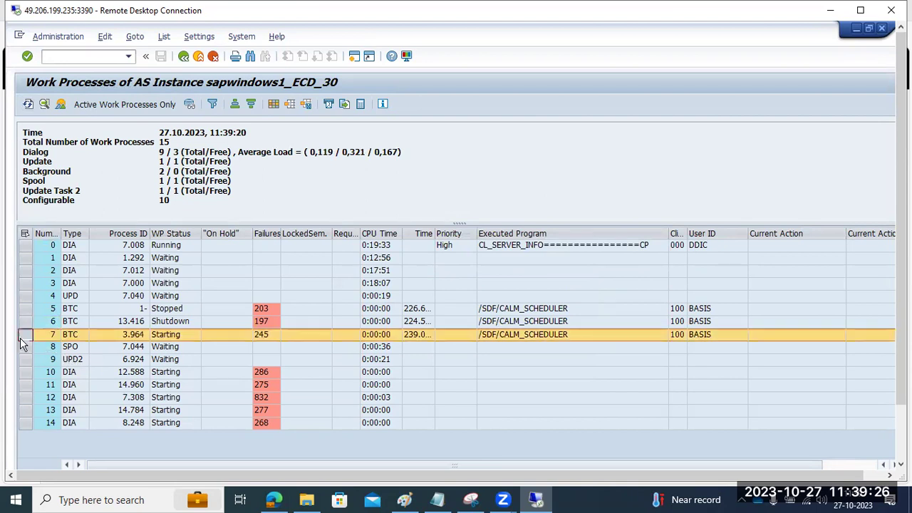
left_click(50, 39)
mouse_move(71, 54)
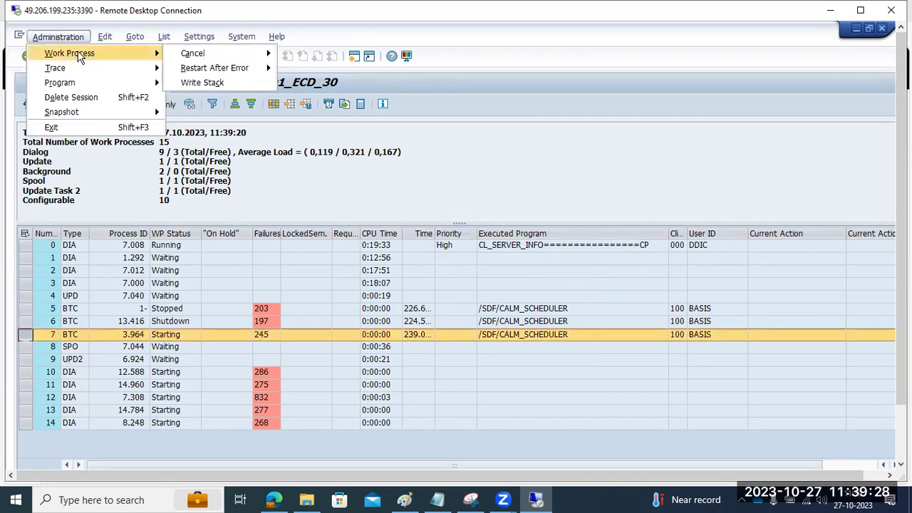
mouse_move(229, 55)
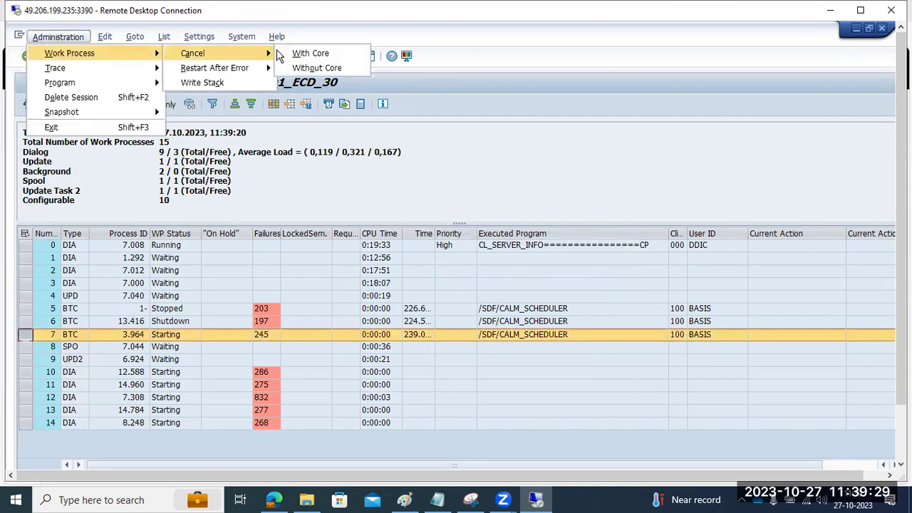
left_click(324, 68)
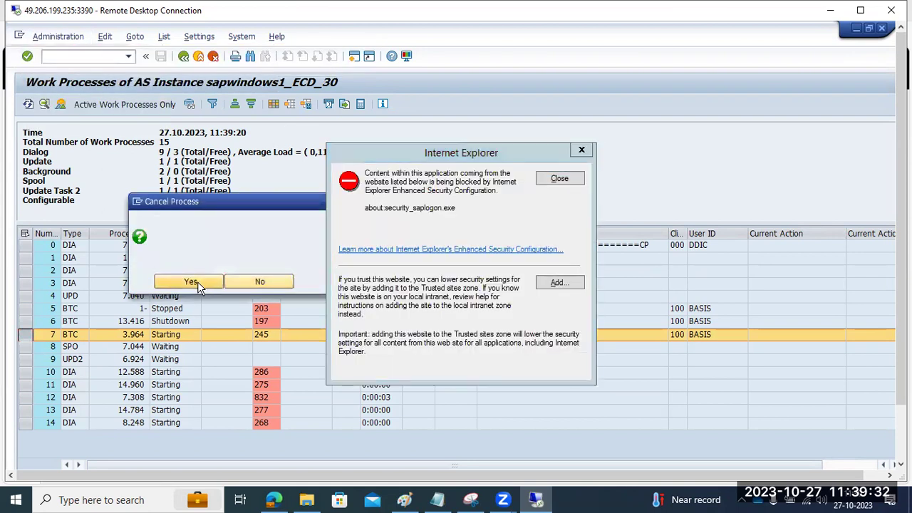
left_click(199, 280)
left_click(559, 179)
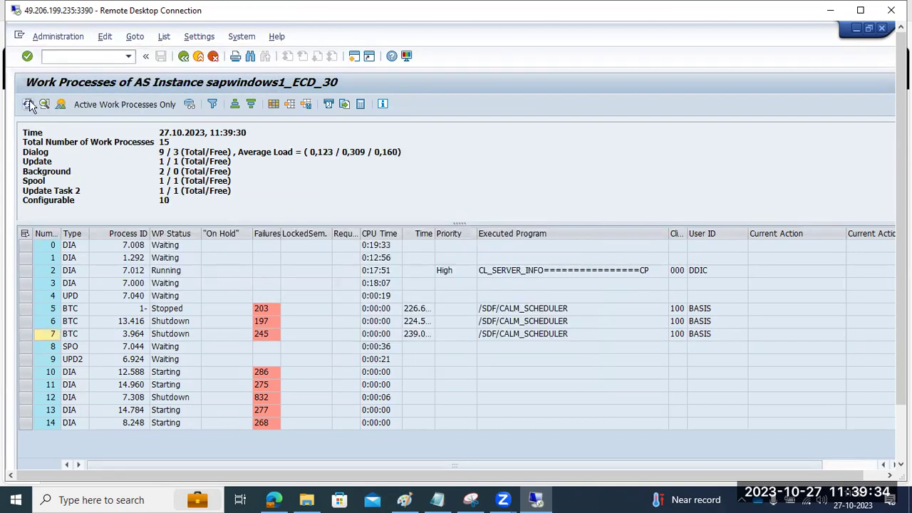
Refresh until work processes 5, 6 and 7 all show Stopped
left_click(29, 105)
left_click(28, 105)
left_click(29, 104)
left_click(29, 105)
left_click(28, 105)
left_click(29, 104)
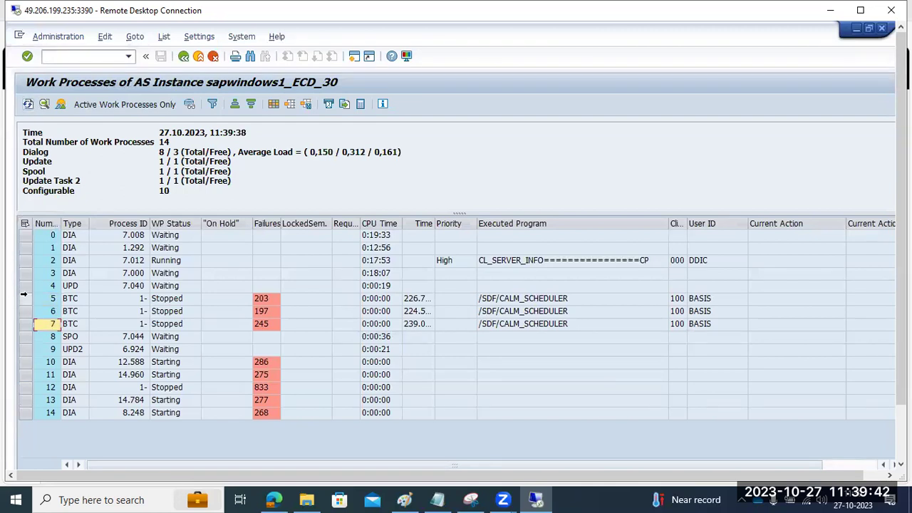
left_click(25, 298)
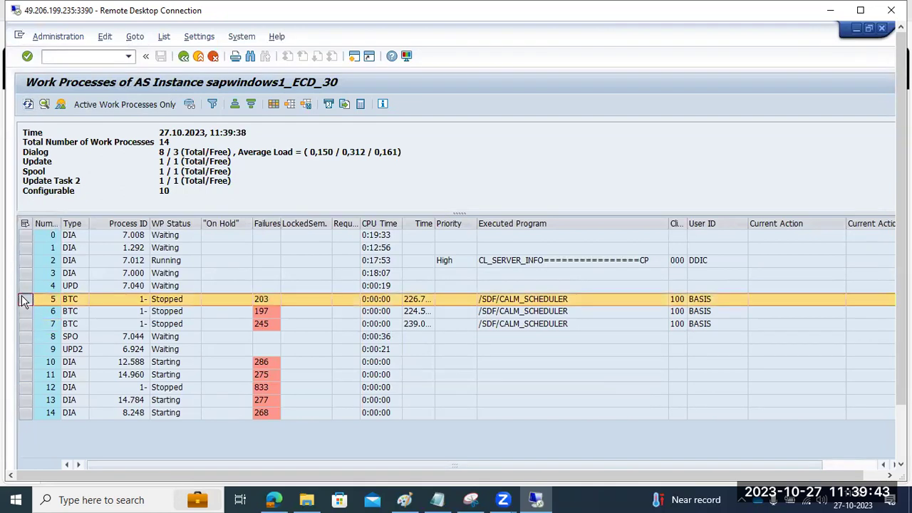
left_click(47, 57)
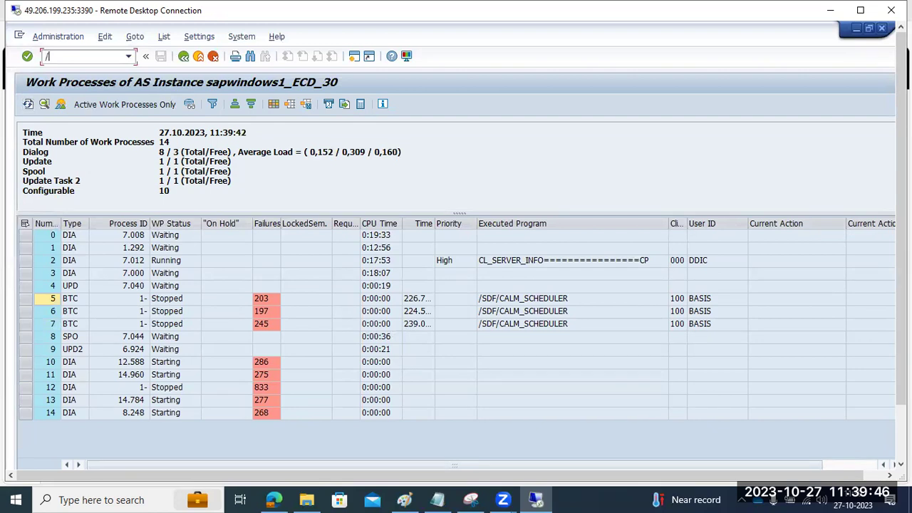
Open /nsm37 with User Name * and only the Active status ticked
type("/nsm37")
key("Return")
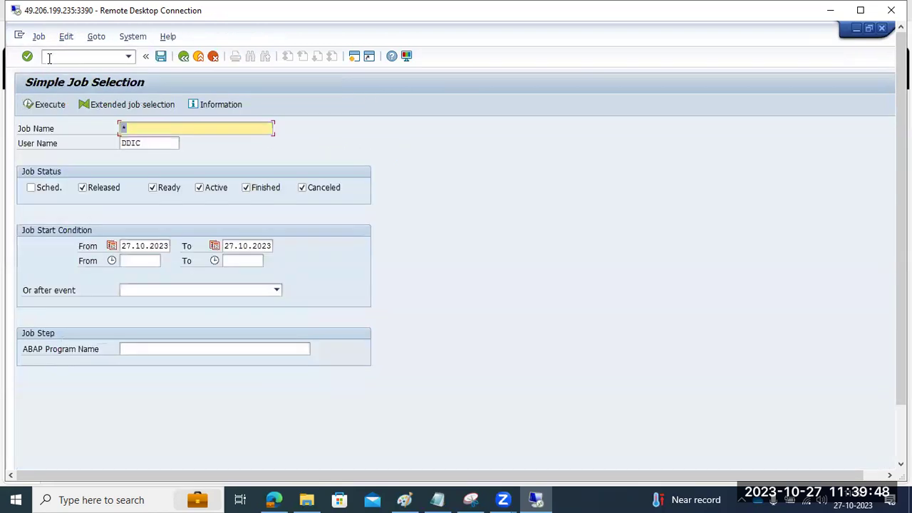
left_click(148, 143)
double_click(149, 142)
type("*")
left_click(89, 188)
left_click(152, 188)
left_click(288, 189)
left_click(302, 187)
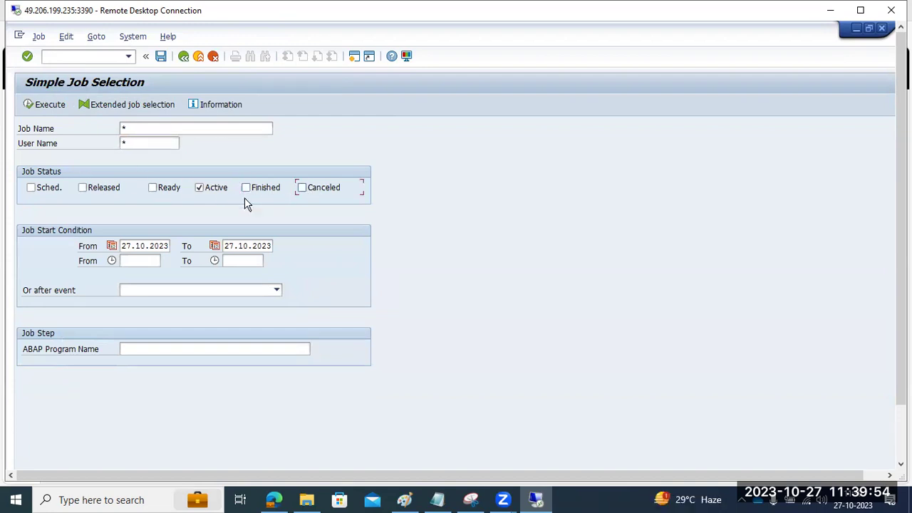
Clear both start dates and run the selection, showing three CALM Scheduler jobs still Active
left_click(157, 246)
double_click(157, 246)
key("Delete")
key("Tab")
key("Delete")
left_click(50, 105)
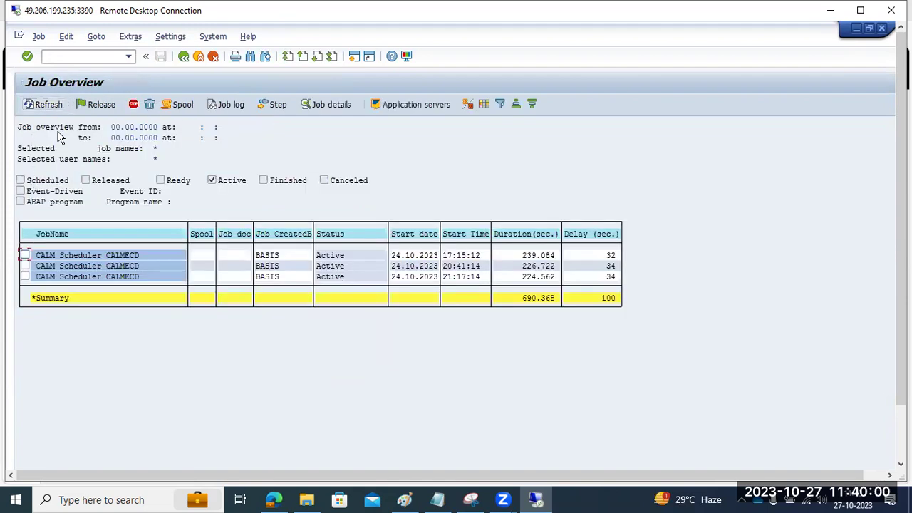
left_click(44, 107)
left_click(44, 106)
left_click(900, 428)
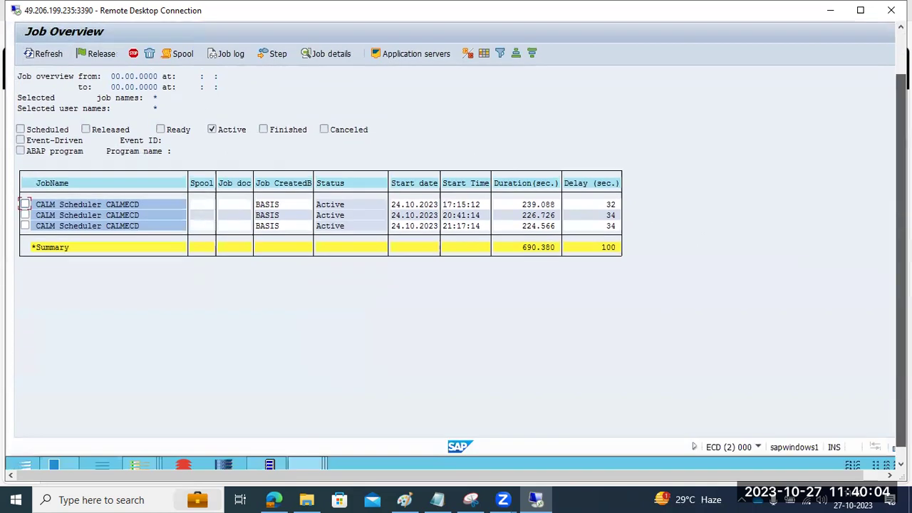
Show the remote desktop and bring SAP Management Console to the front
right_click(363, 460)
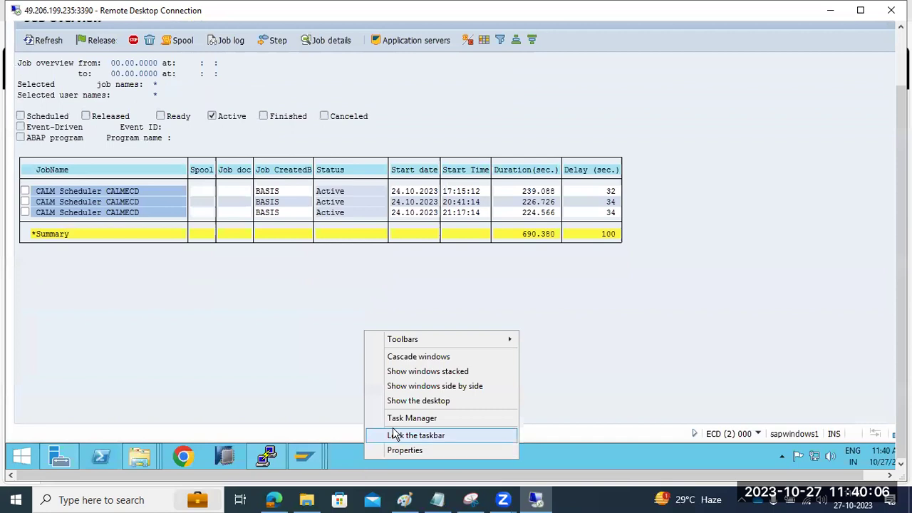
left_click(417, 400)
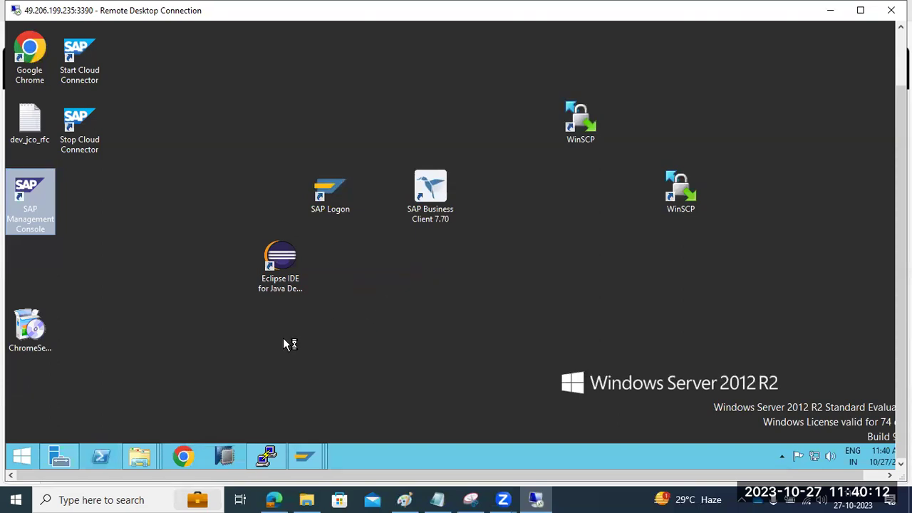
mouse_move(142, 454)
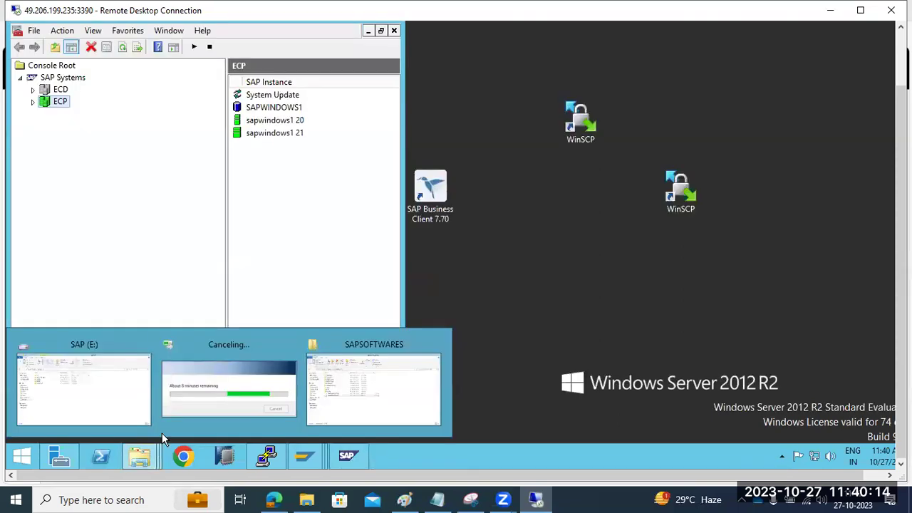
left_click(341, 377)
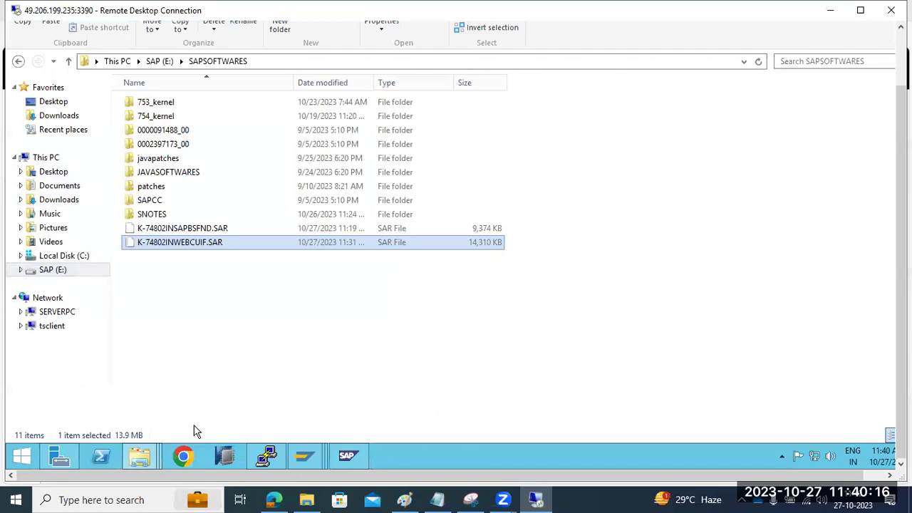
left_click(345, 457)
Restart all ECD instances with Hard (SIGINT) shutdown, authenticating with the administrator password
left_click(33, 89)
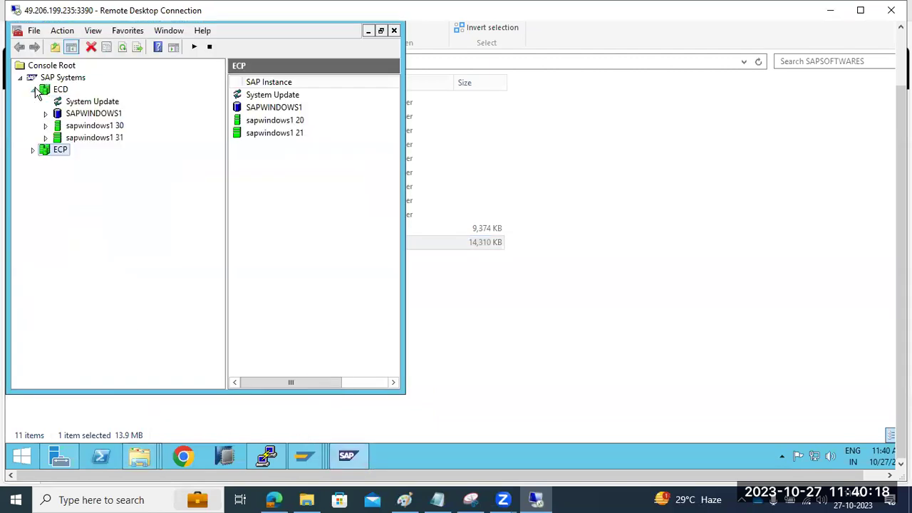
right_click(52, 90)
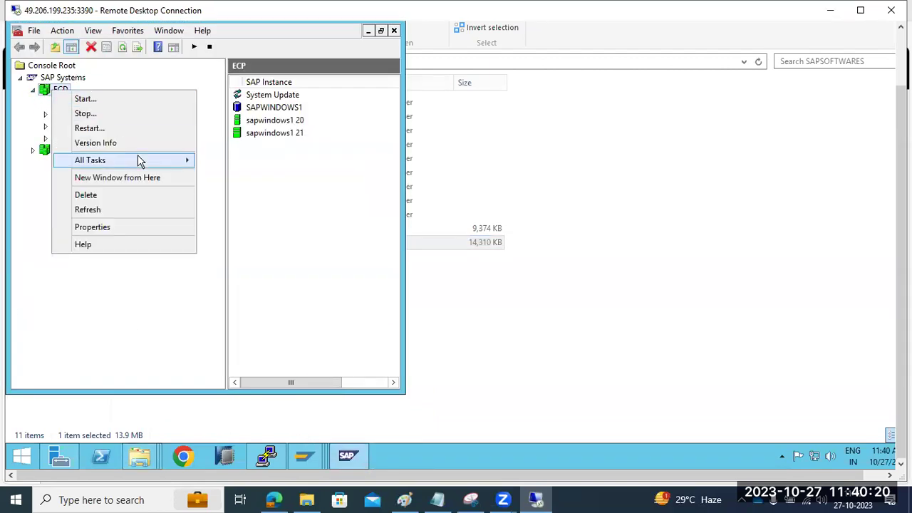
mouse_move(137, 157)
left_click(250, 191)
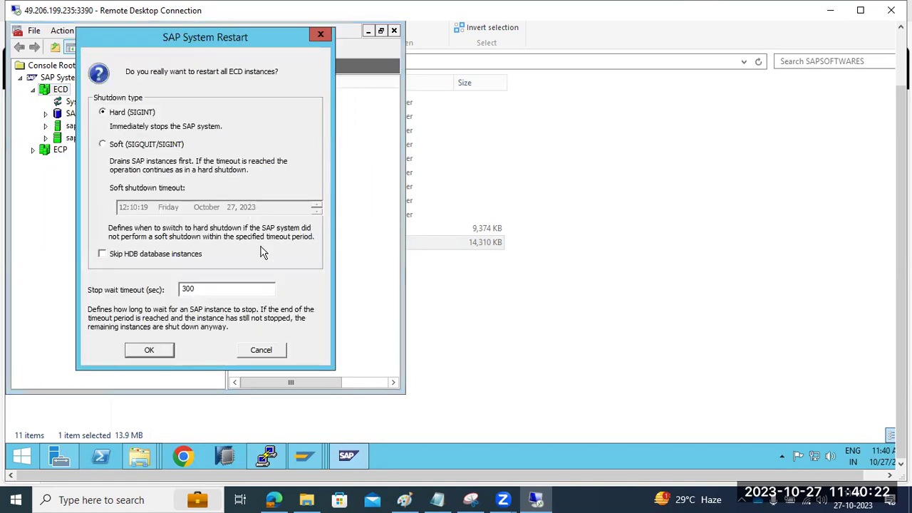
left_click(157, 351)
left_click(213, 220)
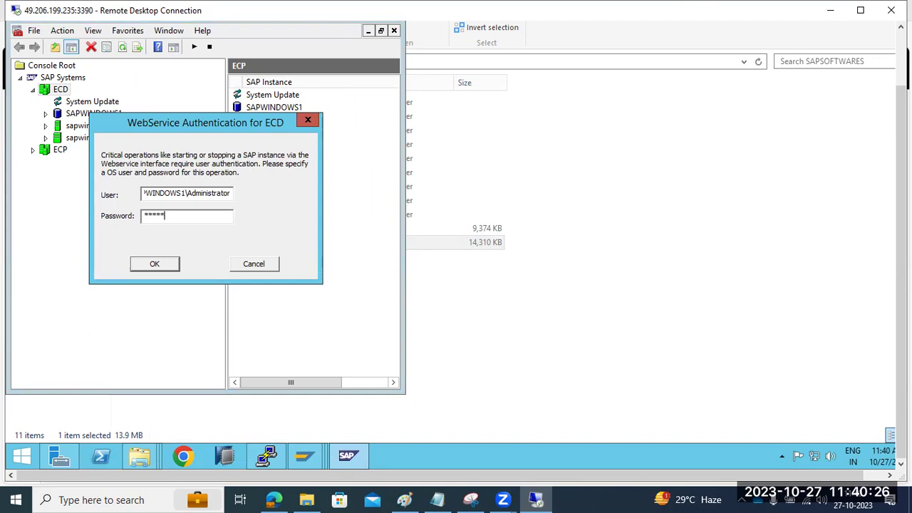
key("Return")
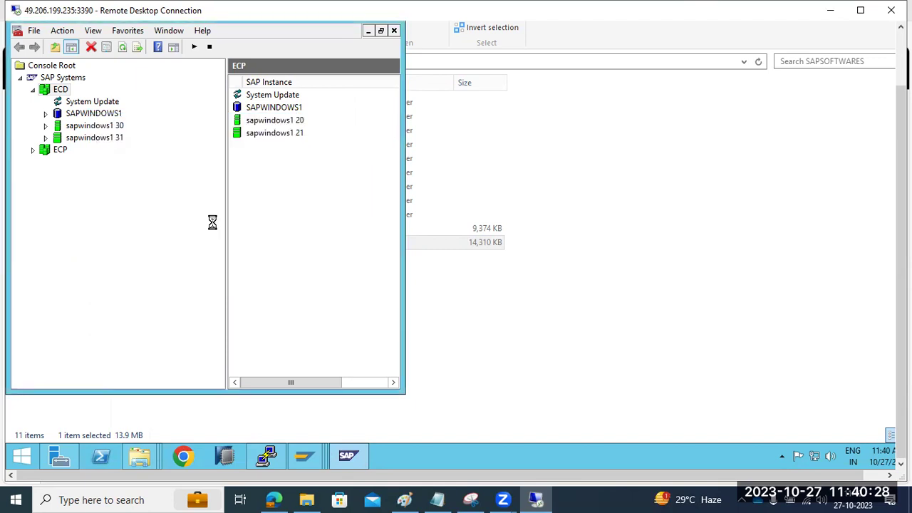
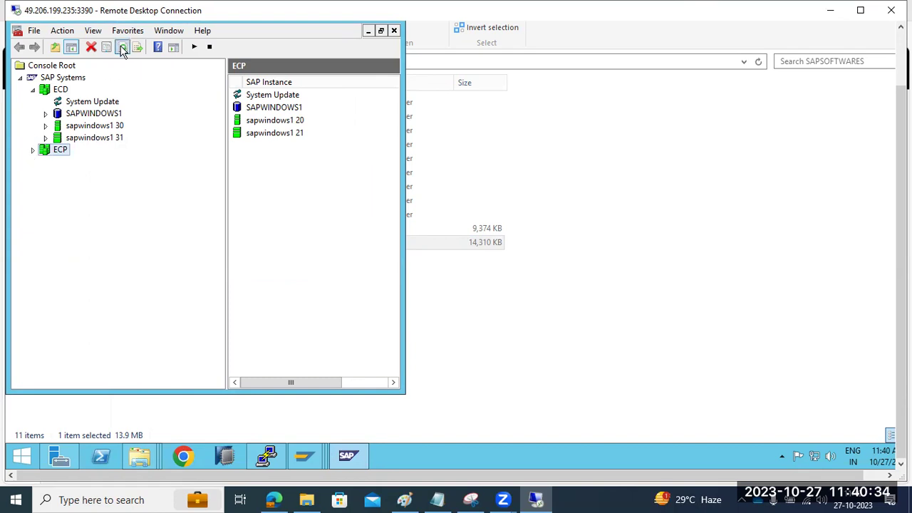
Expand ECP's sapwindows1 20 instance and show its AS ABAP work process table
left_click(57, 93)
left_click(32, 150)
left_click(45, 186)
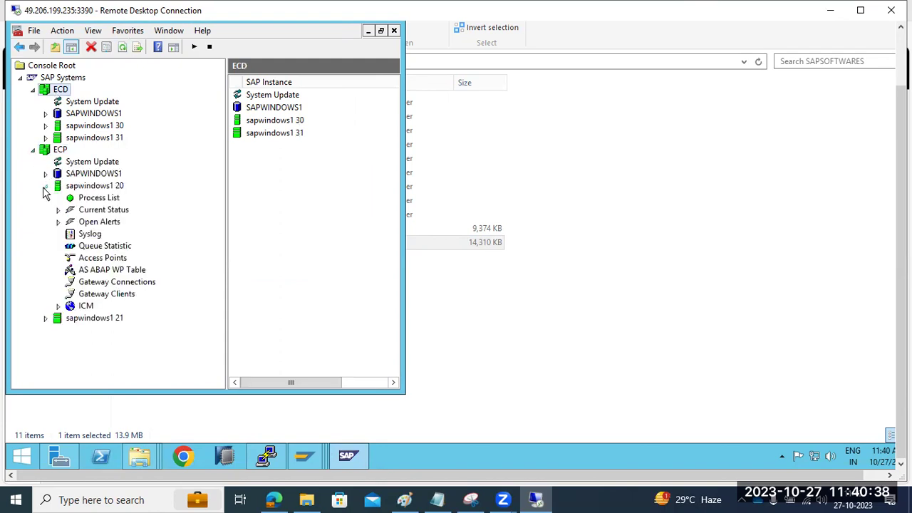
left_click(92, 199)
left_click(99, 270)
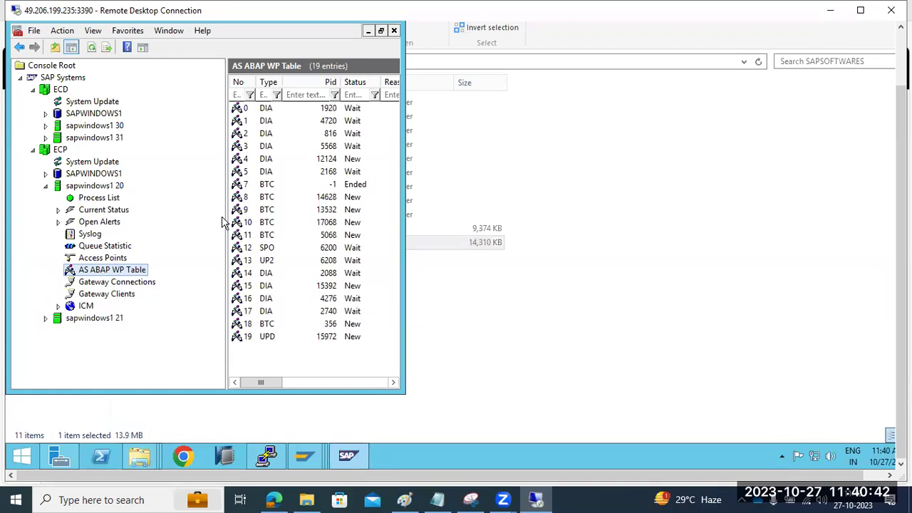
Inspect the BTC work process rows 10 and 11, reload the table, and dismiss the ECD shutdown error
left_click(291, 198)
left_click(292, 210)
left_click(288, 222)
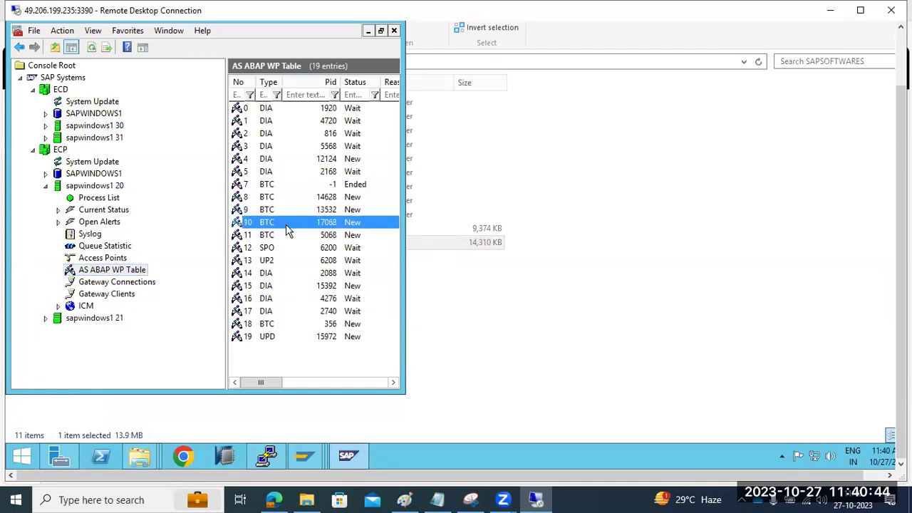
left_click(283, 235)
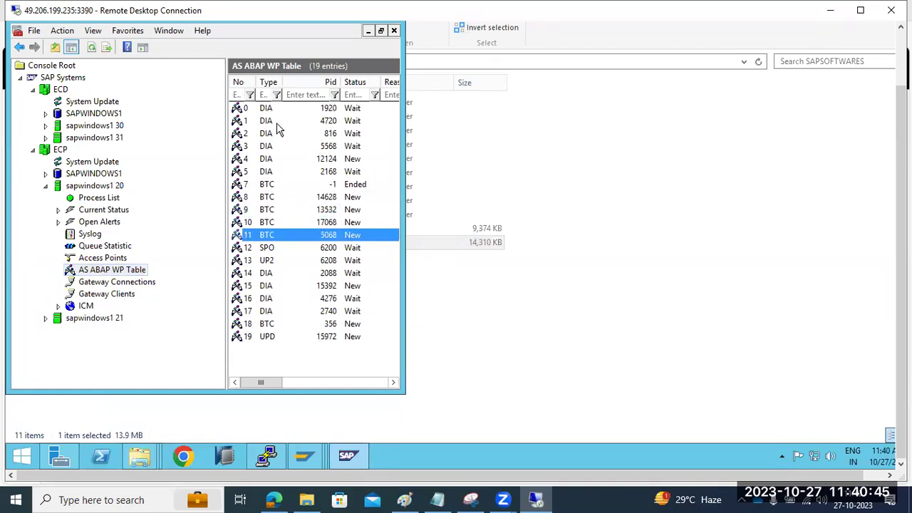
left_click(91, 47)
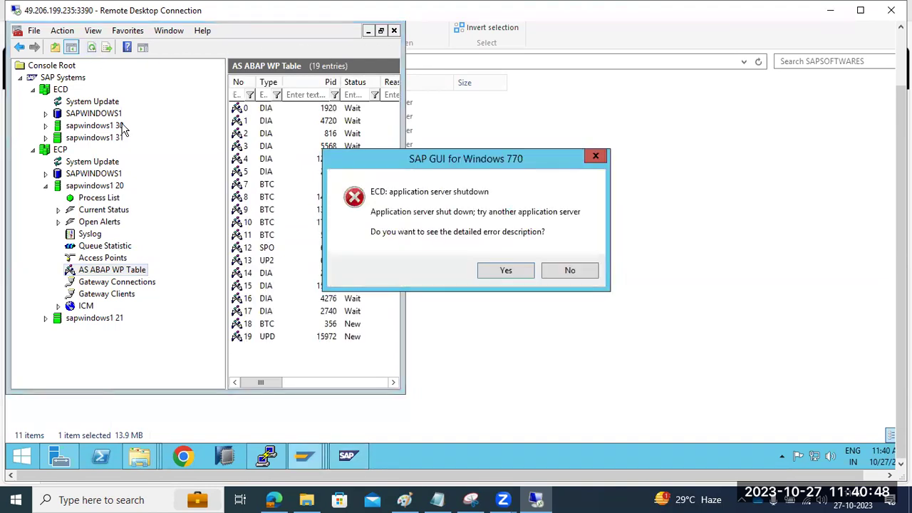
left_click(549, 271)
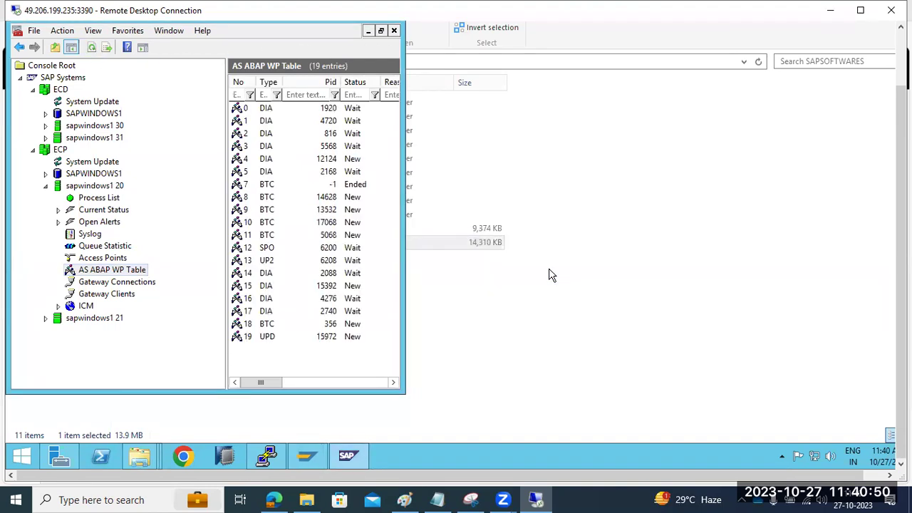
left_click(91, 47)
left_click(301, 460)
Refresh This PC in File Explorer, then reload the console's sapwindows1 20 work process table
left_click(301, 459)
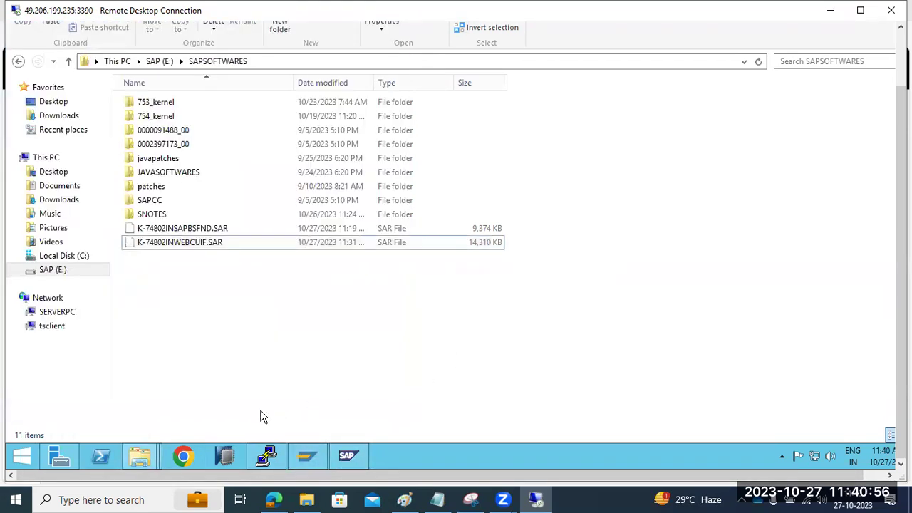
left_click(758, 64)
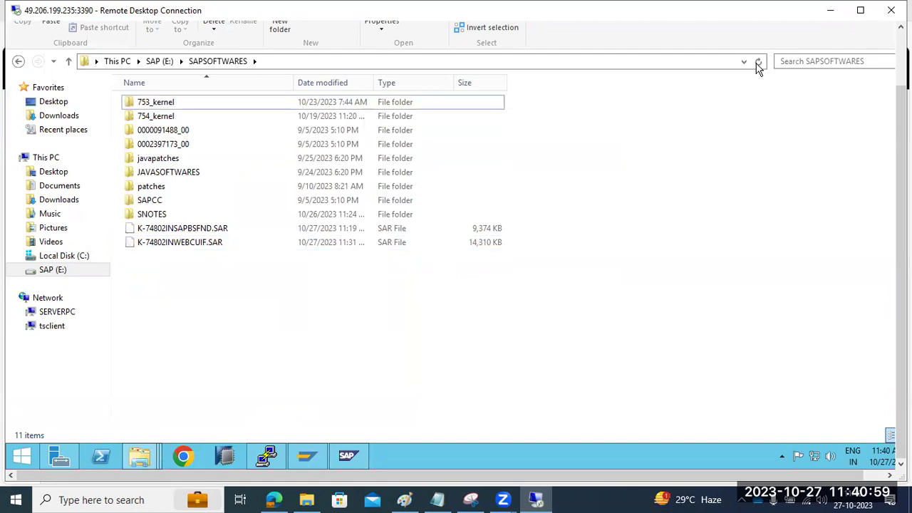
left_click(43, 157)
right_click(258, 282)
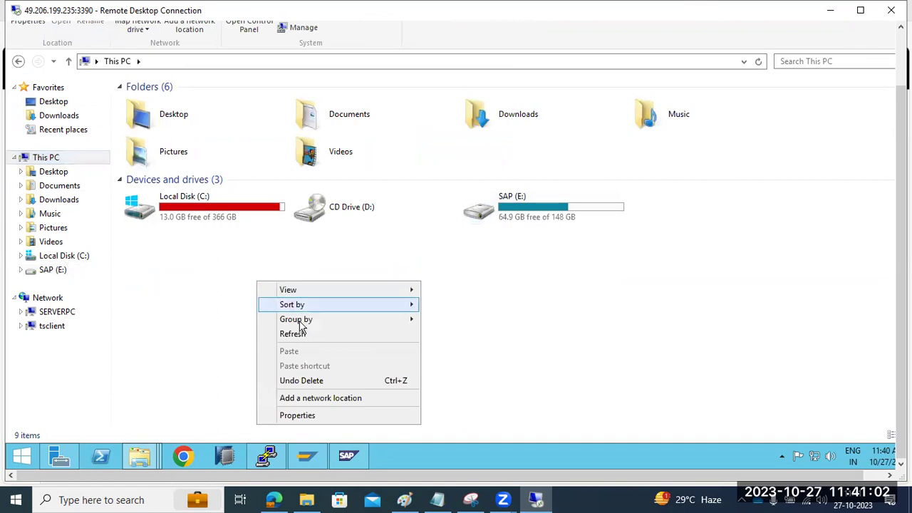
left_click(292, 334)
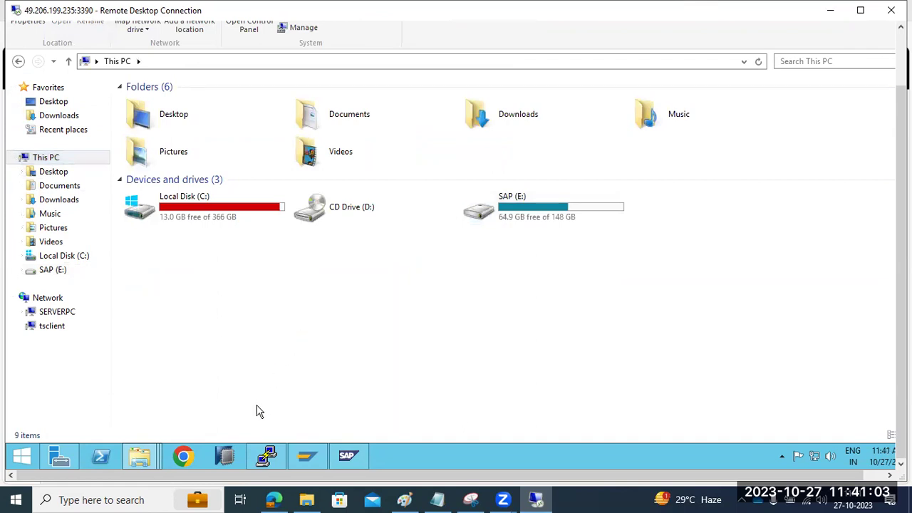
left_click(348, 457)
left_click(91, 48)
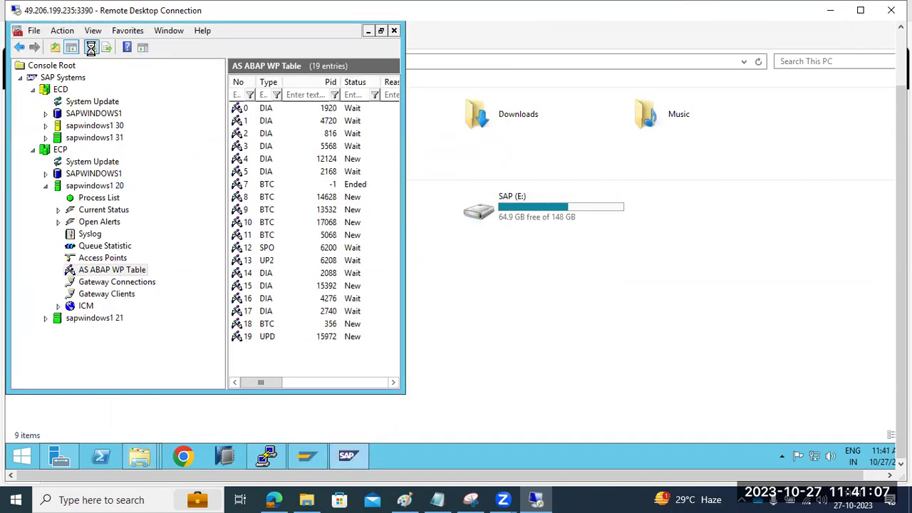
Maximize the console and view the process lists of ECD instances sapwindows1 31 and 30
double_click(261, 27)
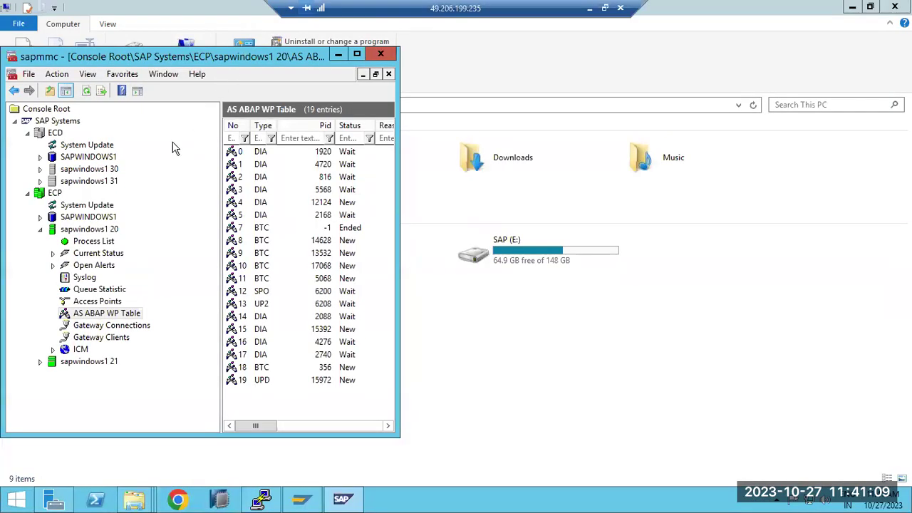
left_click(358, 55)
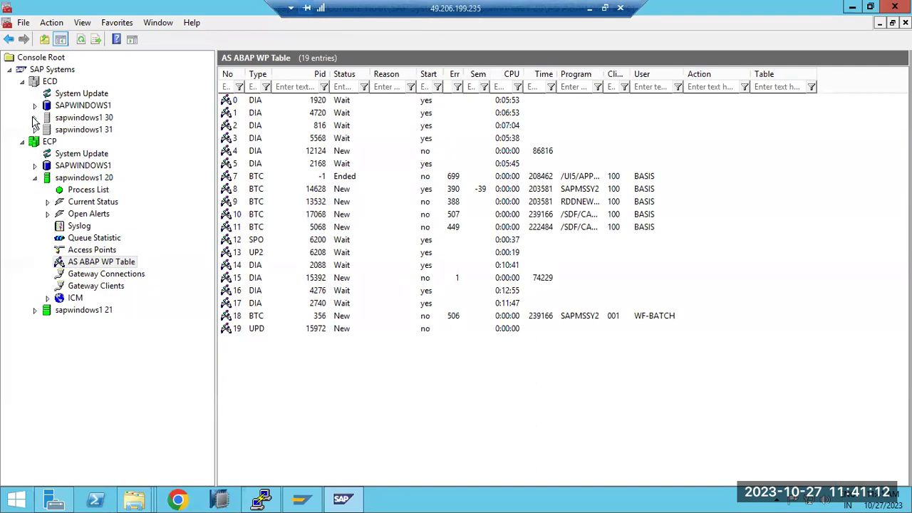
left_click(35, 129)
left_click(67, 143)
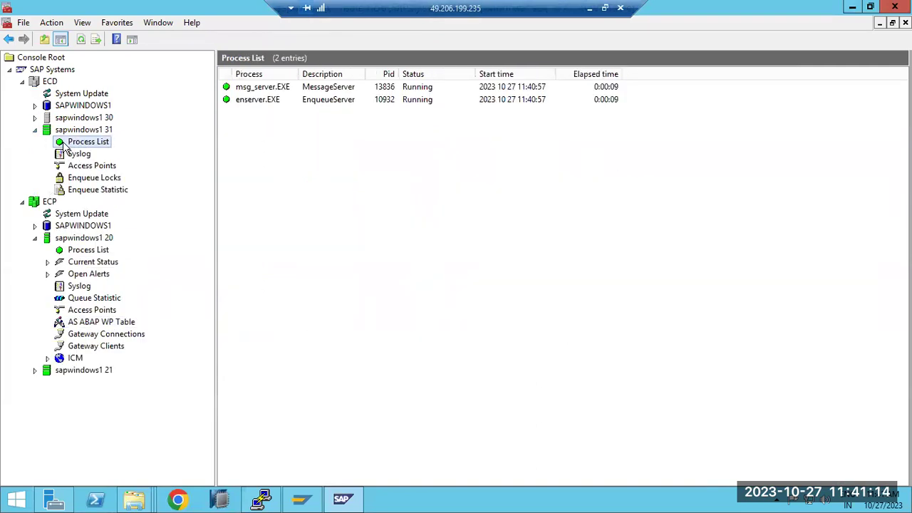
left_click(34, 117)
left_click(69, 132)
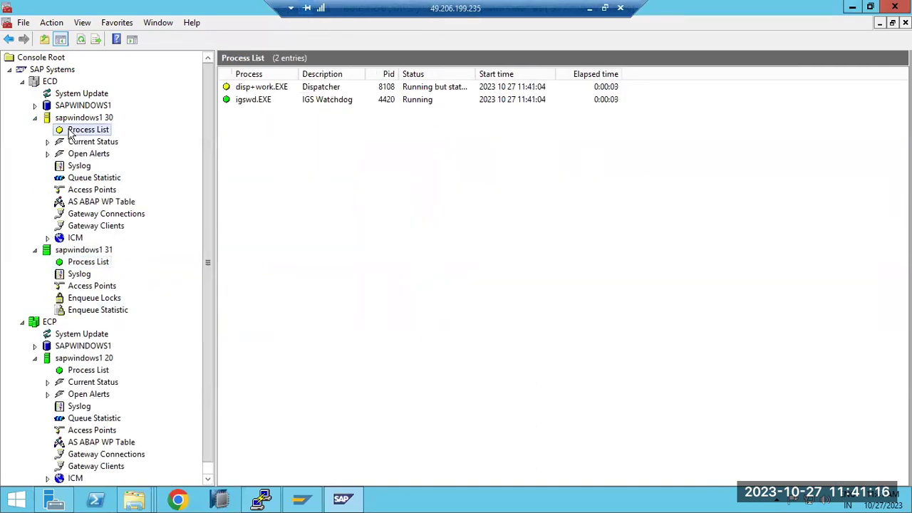
left_click(81, 40)
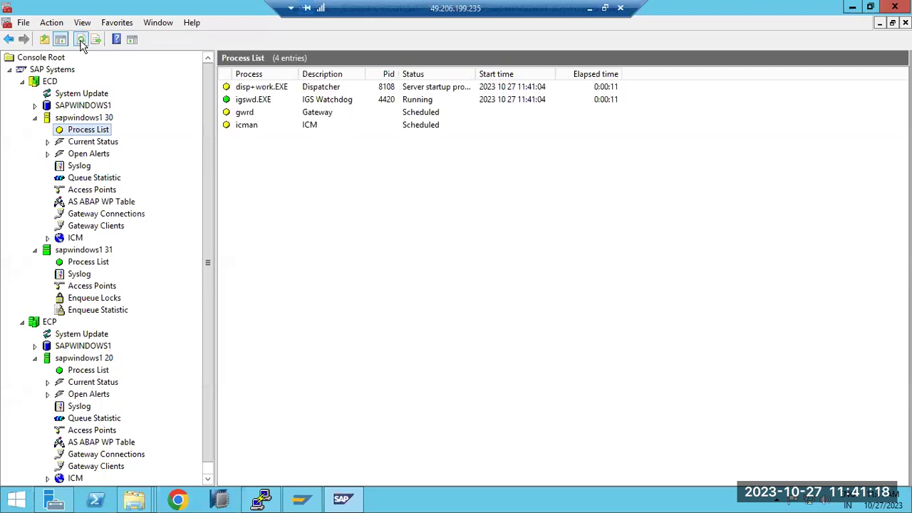
Watch sapwindows1 30's work process table, checking DIA 3 and BTC 7 across several reloads
left_click(89, 200)
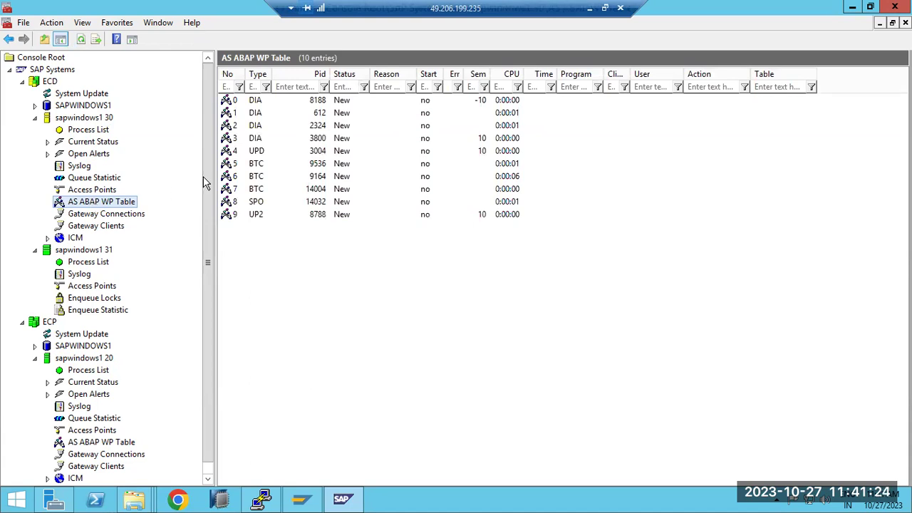
left_click(260, 139)
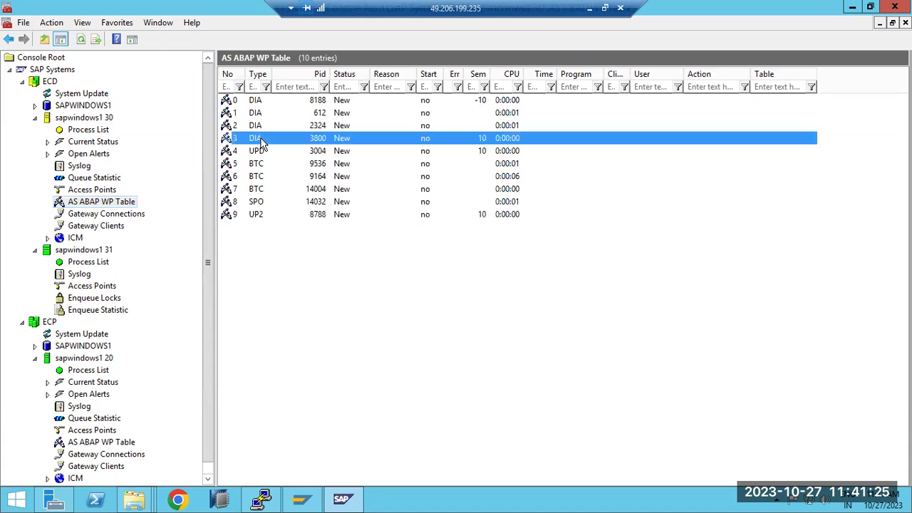
left_click(261, 189)
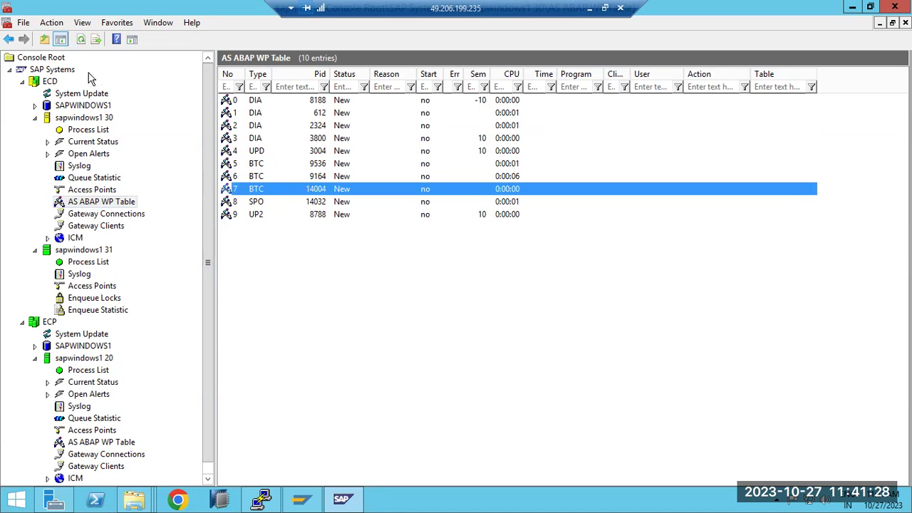
left_click(82, 41)
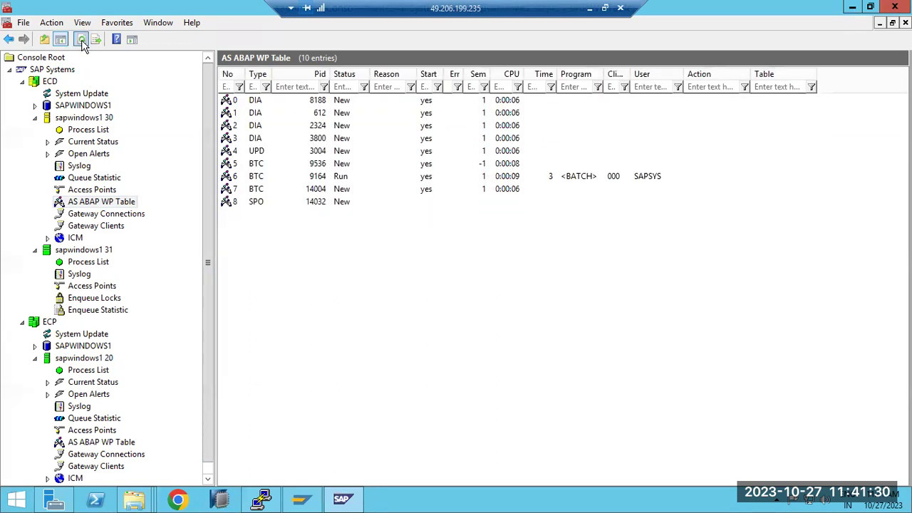
left_click(82, 43)
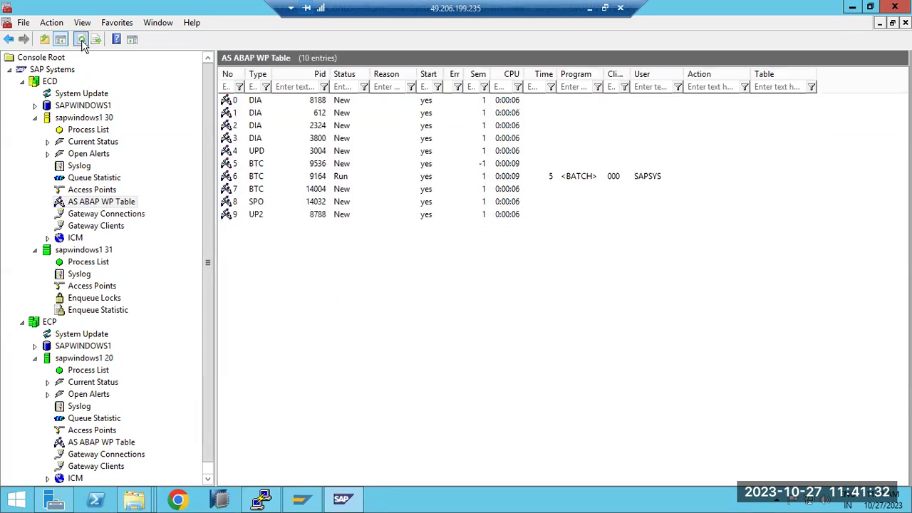
left_click(82, 42)
left_click(82, 42)
Recheck sapwindows1 30's process list, then reload its work process table until DIA processes are Down
left_click(78, 129)
left_click(81, 42)
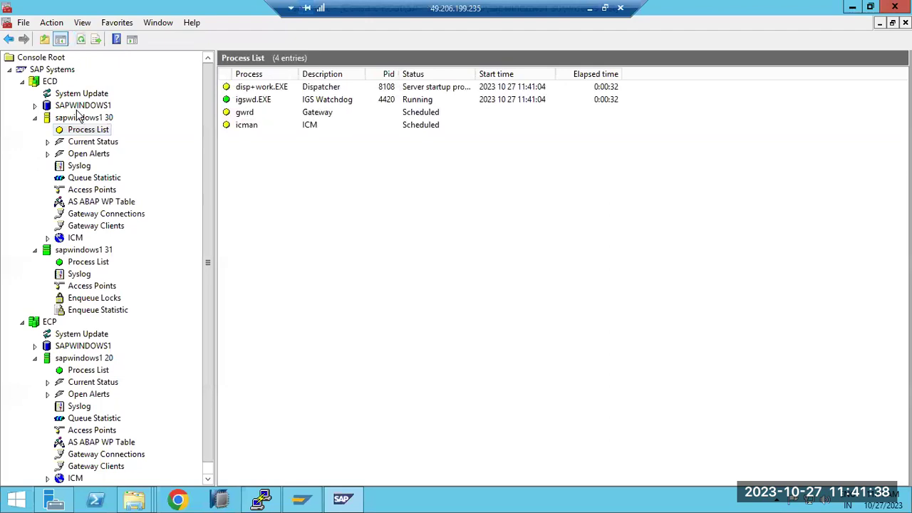
left_click(87, 190)
left_click(100, 202)
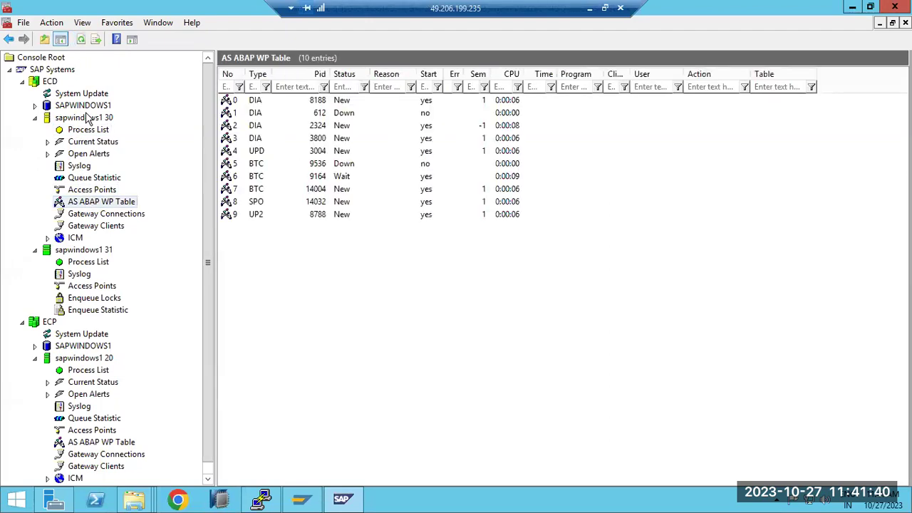
left_click(81, 39)
left_click(82, 39)
left_click(82, 39)
left_click(82, 39)
left_click(82, 39)
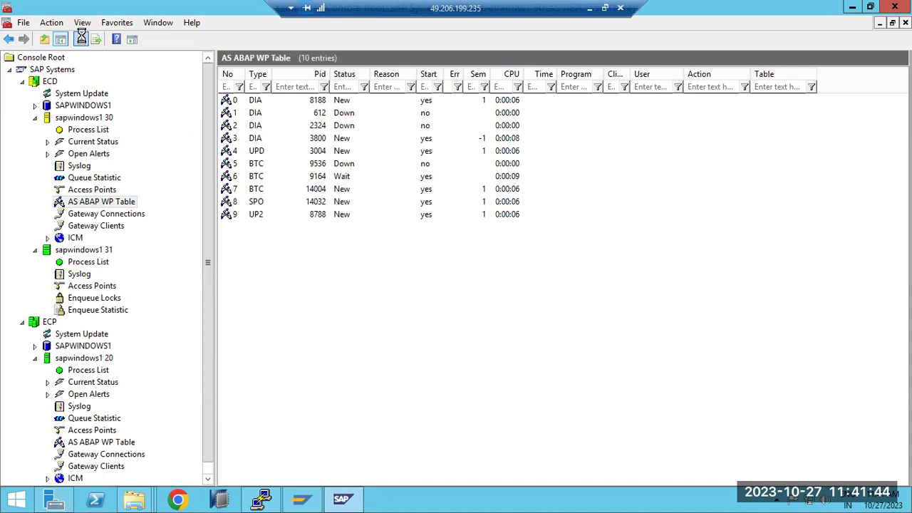
left_click(82, 39)
left_click(82, 39)
Open the developer trace of the downed DIA work process 1
left_click(292, 116)
right_click(292, 114)
left_click(302, 116)
Scroll through the dev_w1 trace for the work process W1 startup errors, then close it
left_click_drag(582, 154, 586, 322)
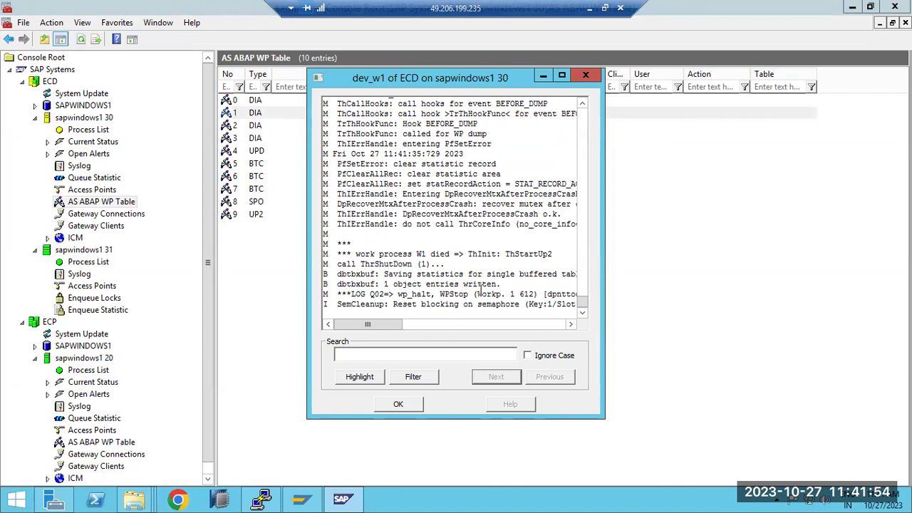
scroll(482, 292, "up", 10)
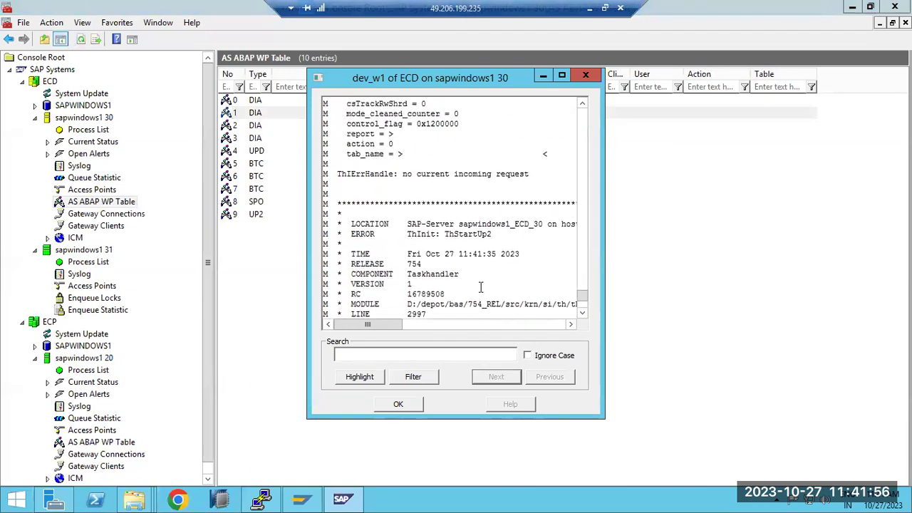
scroll(481, 287, "up", 9)
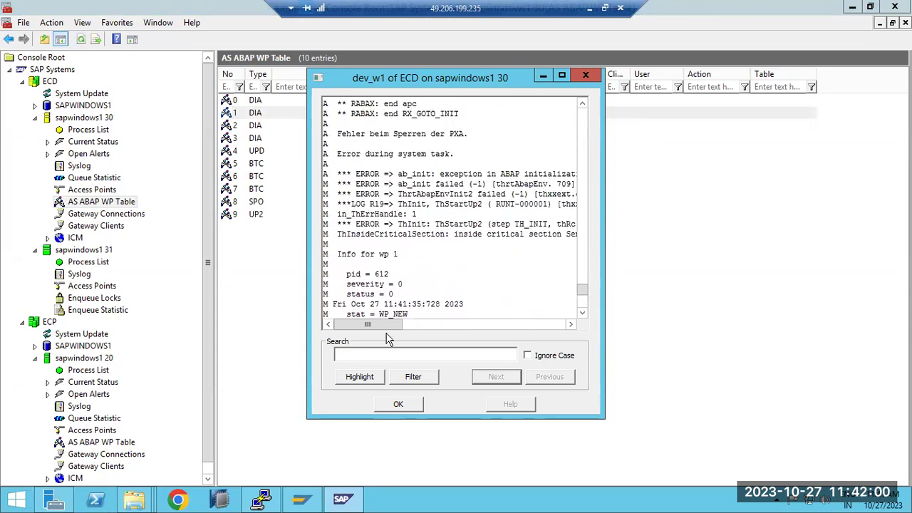
scroll(372, 324, "up", 1)
left_click_drag(370, 324, 349, 333)
left_click(395, 402)
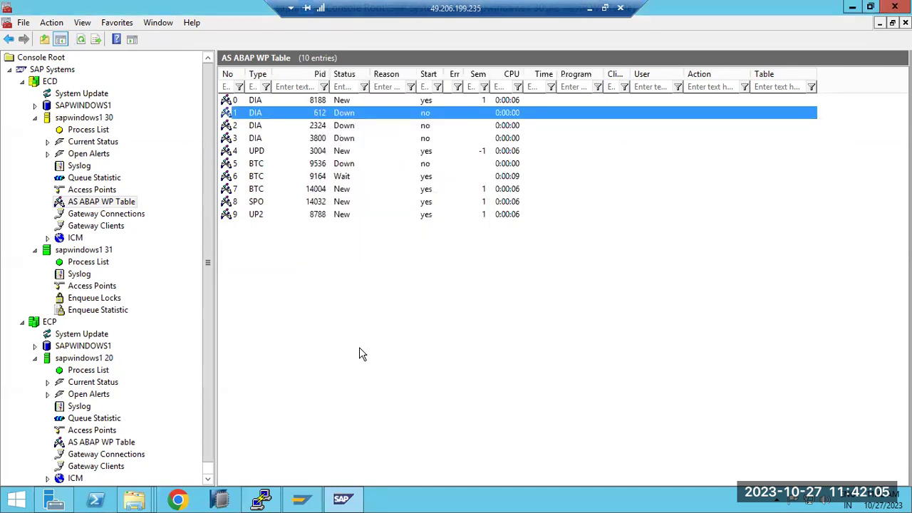
Reload sapwindows1 30's work process table repeatedly after the restart
left_click(83, 42)
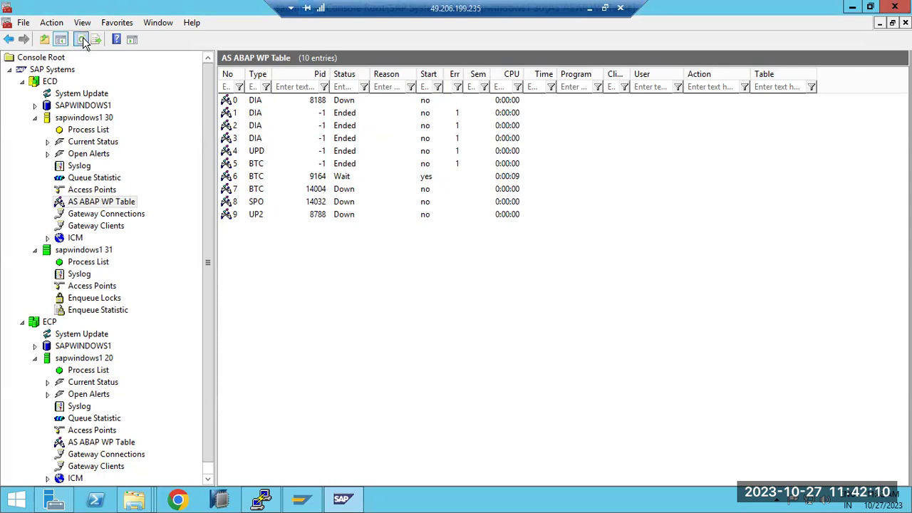
left_click(82, 40)
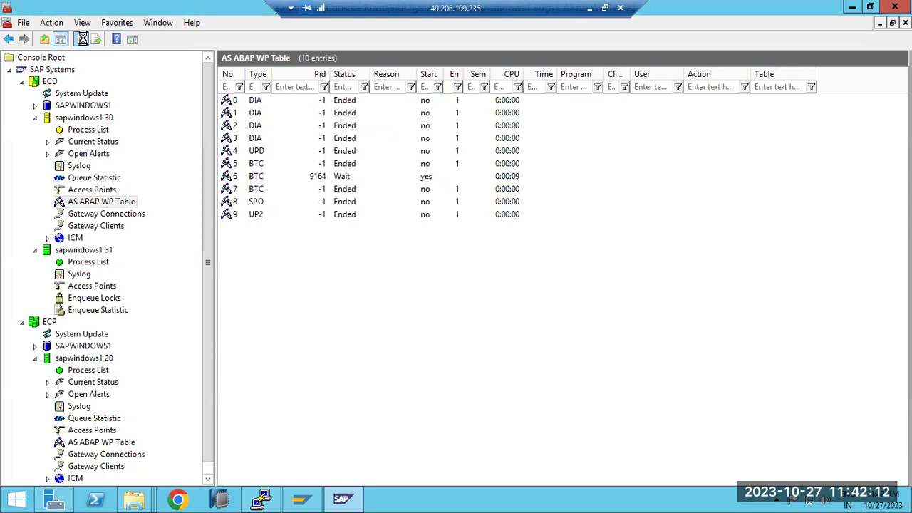
left_click(83, 42)
left_click(82, 40)
left_click(82, 39)
Confirm the process list is running, then reload the mostly Ended work process table and select WP 0
left_click(89, 131)
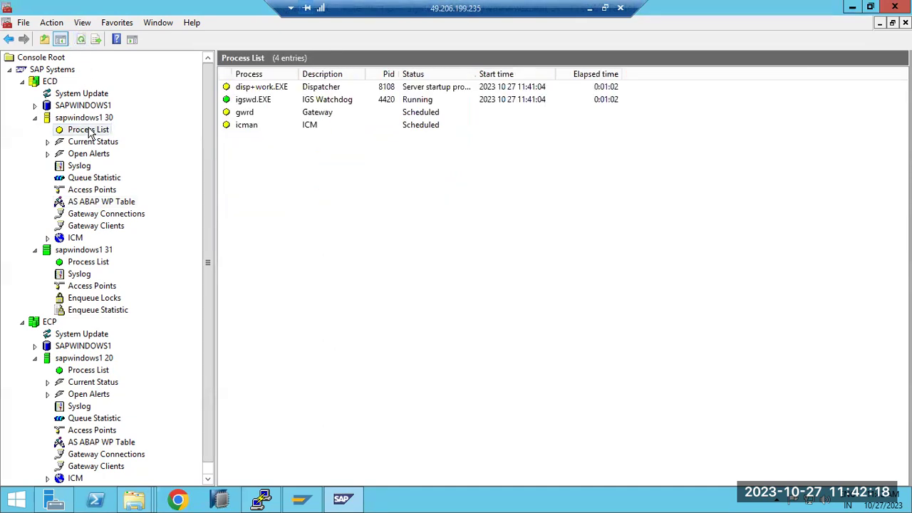
left_click(83, 40)
left_click(83, 39)
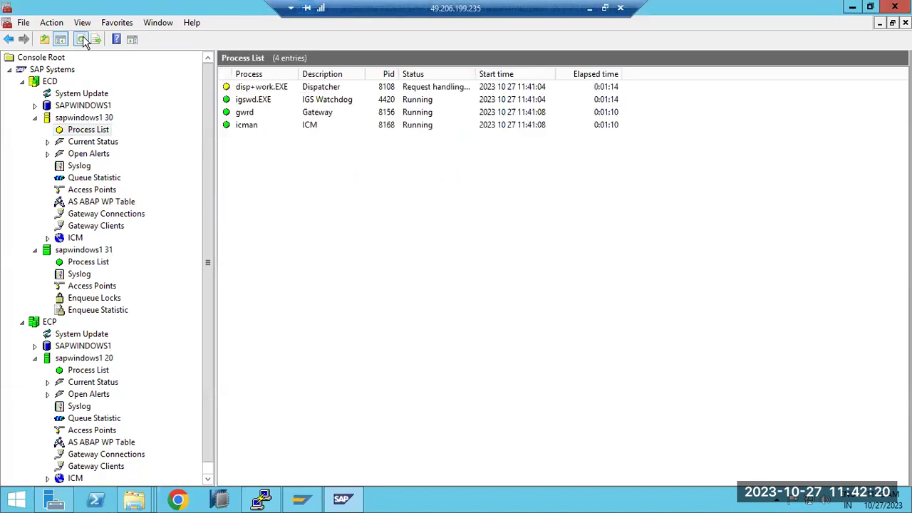
left_click(107, 204)
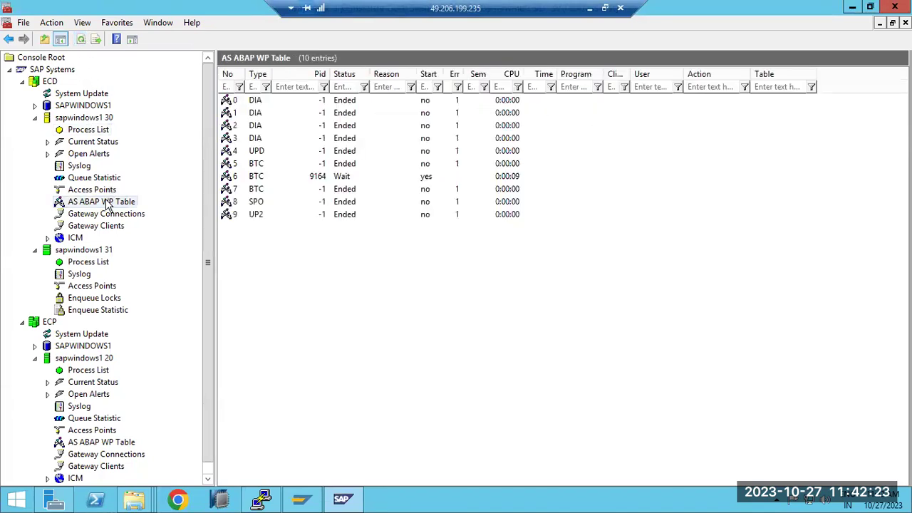
left_click(84, 39)
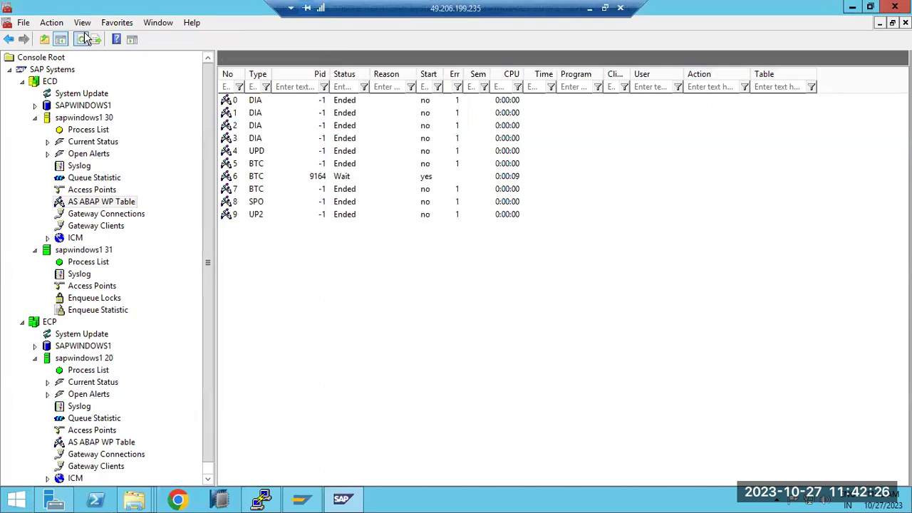
left_click(265, 101)
Open work process 0's dev_w0 developer trace full screen and scroll up through it
right_click(263, 100)
left_click(322, 105)
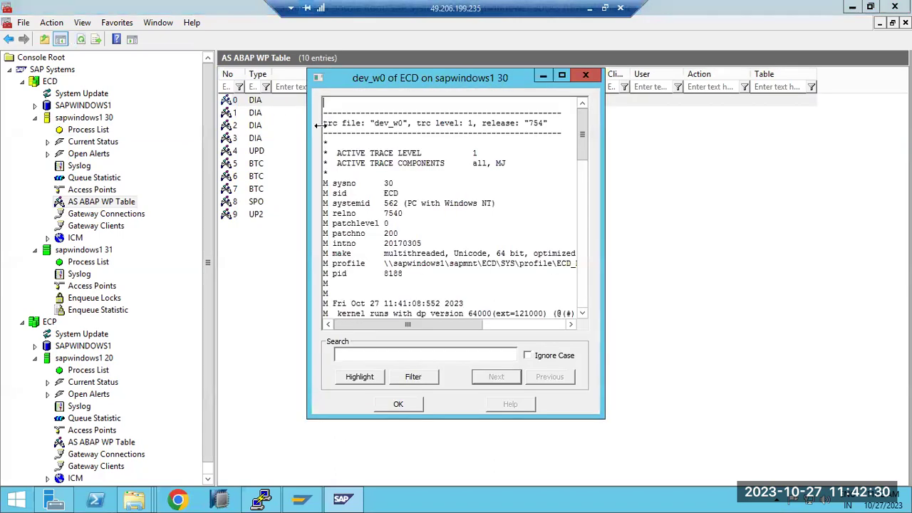
left_click(565, 72)
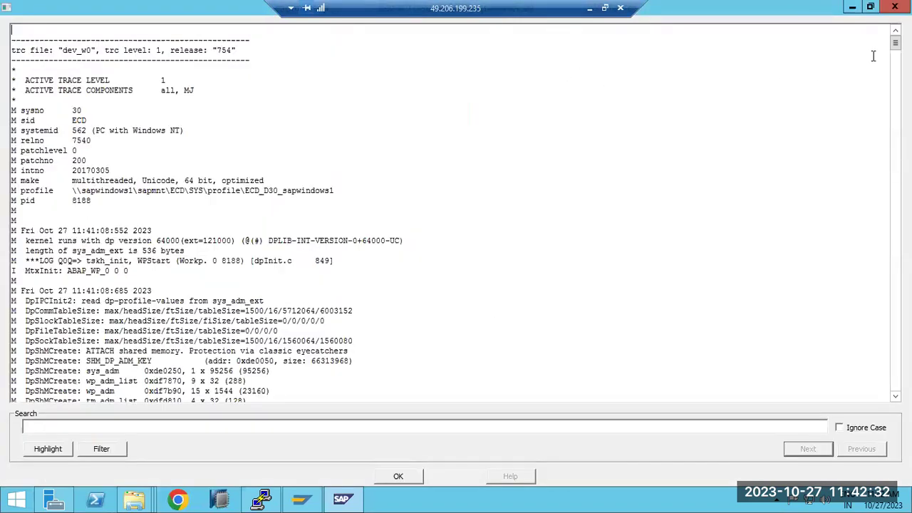
mouse_move(896, 101)
left_mouse_down()
mouse_move(881, 328)
mouse_move(896, 385)
left_mouse_up()
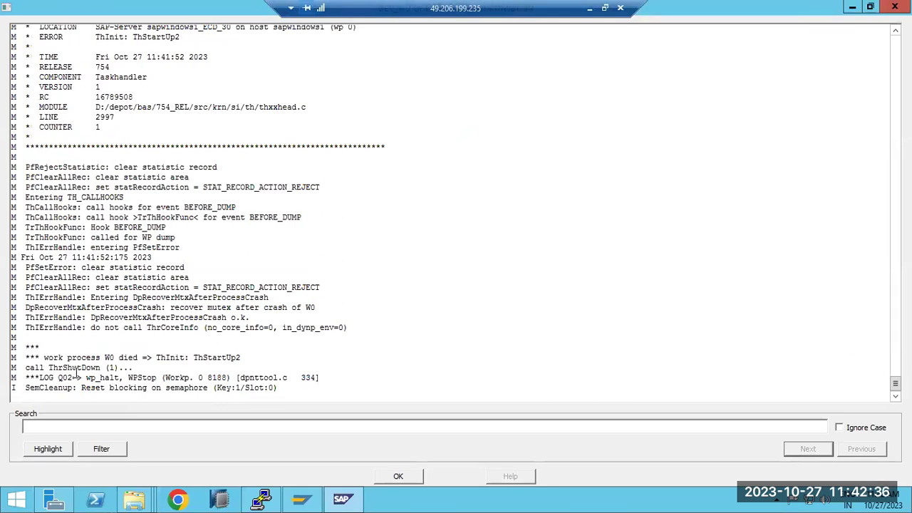
scroll(77, 372, "up", 3)
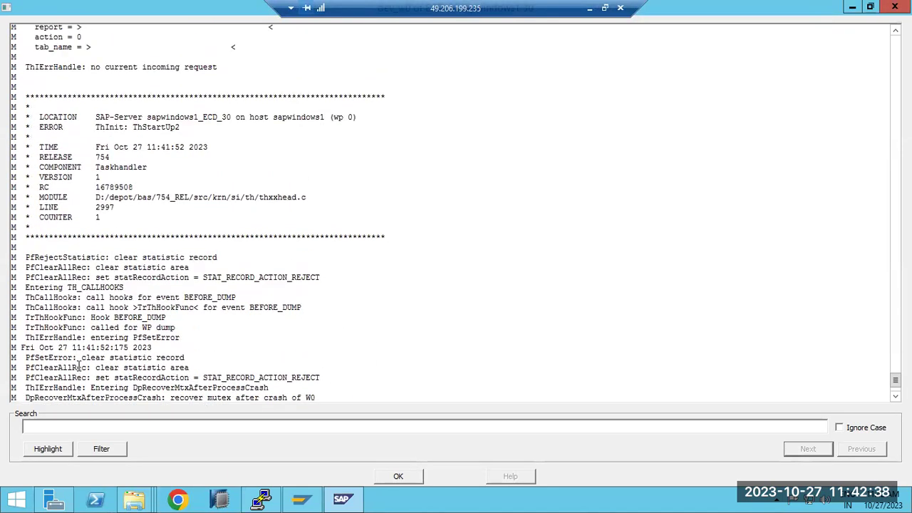
scroll(79, 367, "up", 3)
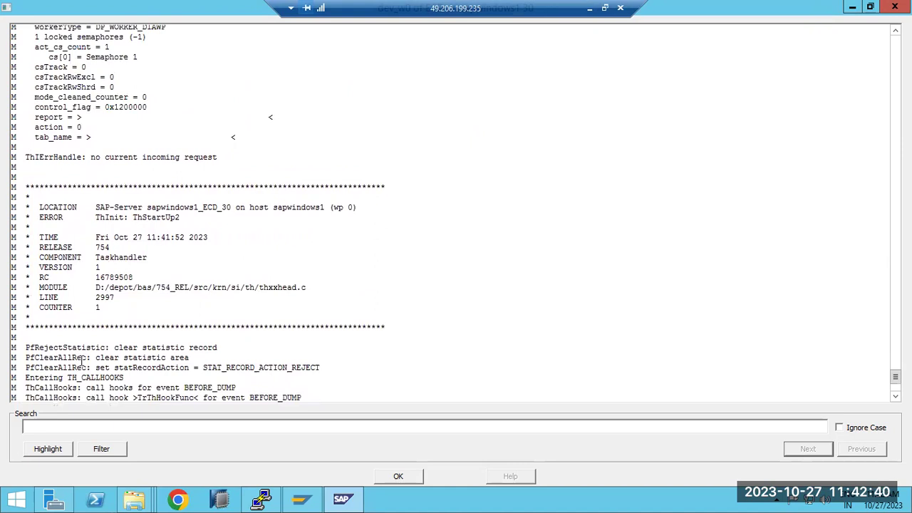
scroll(82, 360, "up", 2)
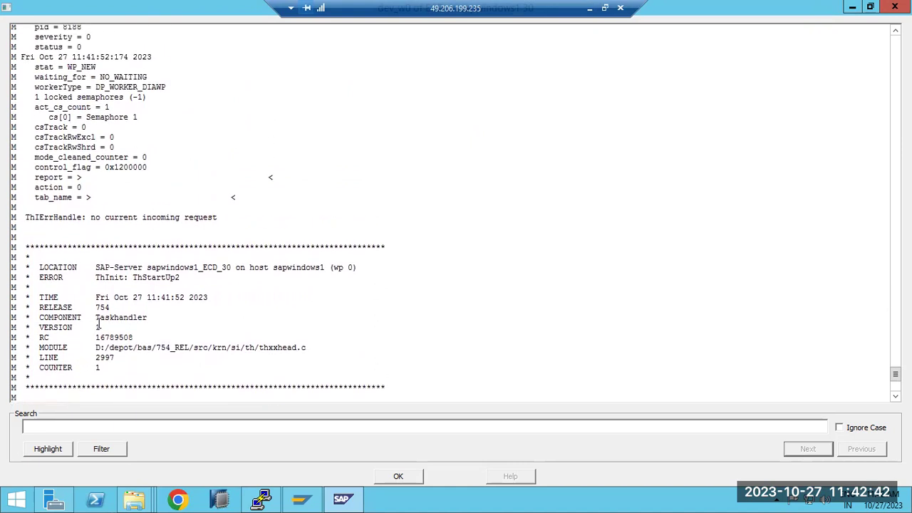
Highlight the ThrtAbapEnvInit2 error line in the dev_w0 trace
left_click_drag(110, 266, 305, 283)
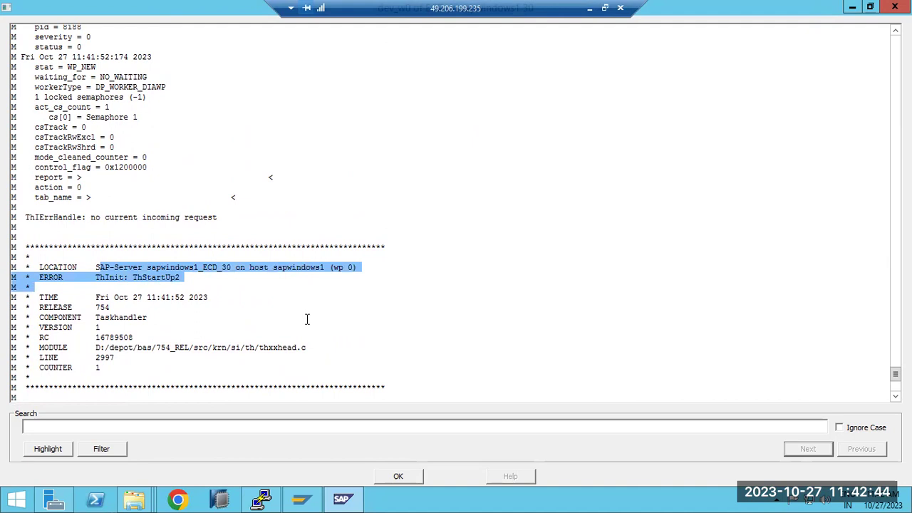
scroll(308, 320, "up", 7)
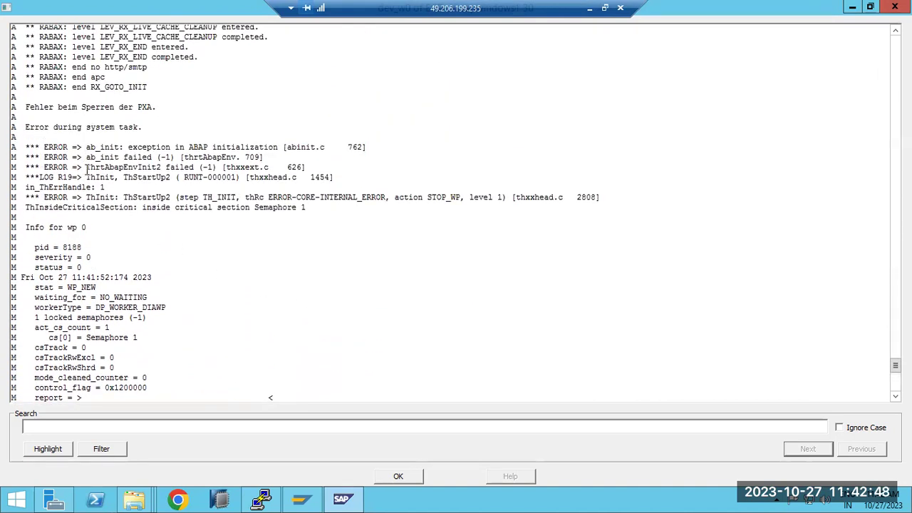
left_click_drag(87, 167, 430, 199)
scroll(308, 241, "up", 10)
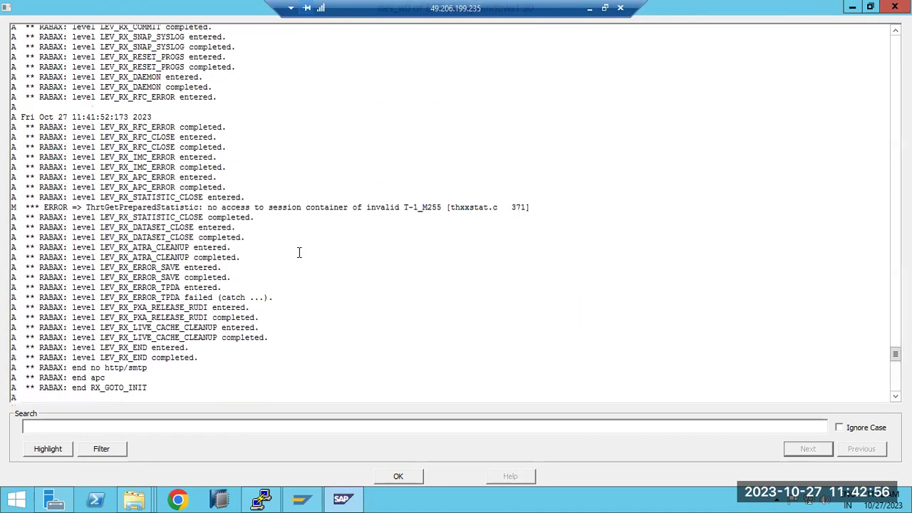
scroll(299, 253, "up", 20)
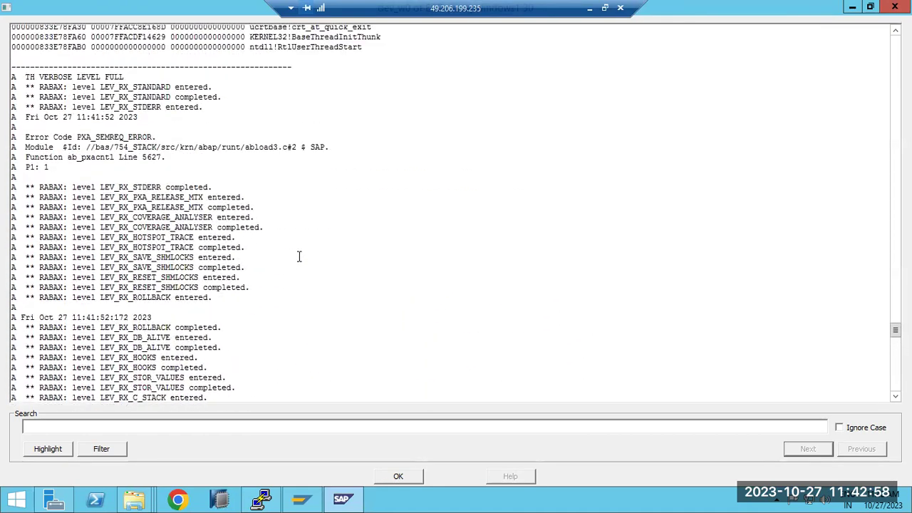
scroll(299, 257, "up", 15)
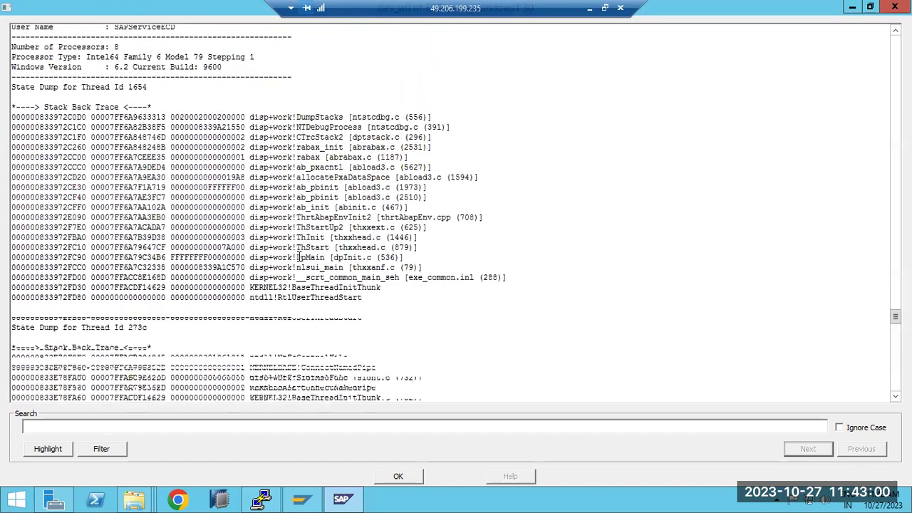
scroll(299, 256, "up", 6)
scroll(300, 256, "up", 1)
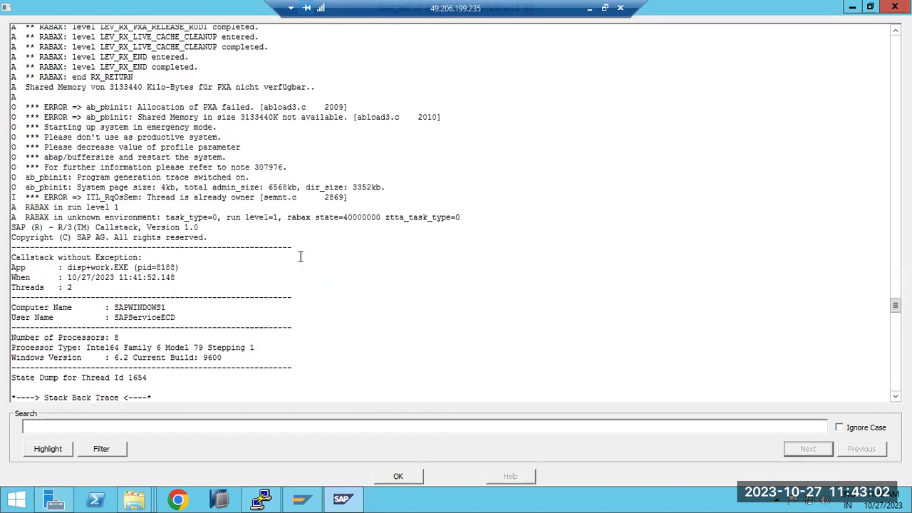
Mark the semaphore error and the PXA shared memory allocation error (3133440K unavailable)
left_click_drag(156, 202, 196, 200)
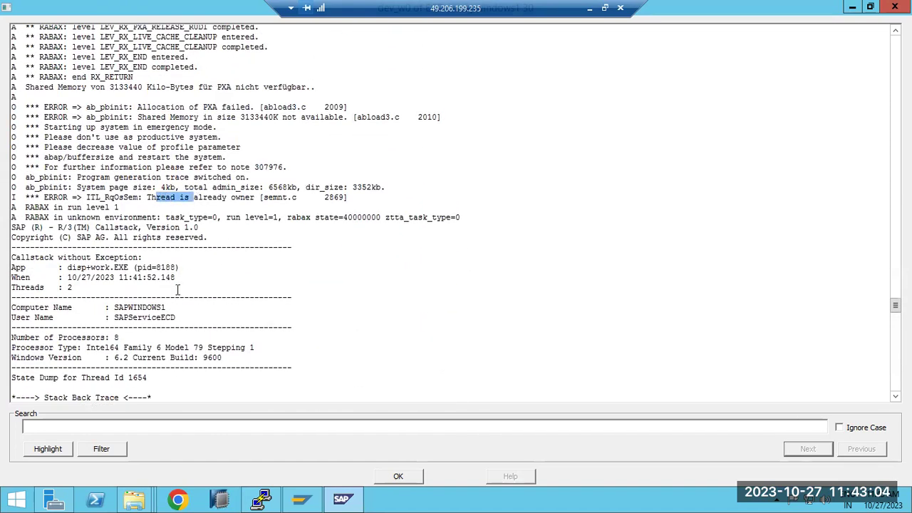
scroll(178, 288, "up", 1)
left_click_drag(169, 146, 330, 148)
scroll(279, 174, "up", 2)
double_click(208, 196)
scroll(214, 194, "up", 7)
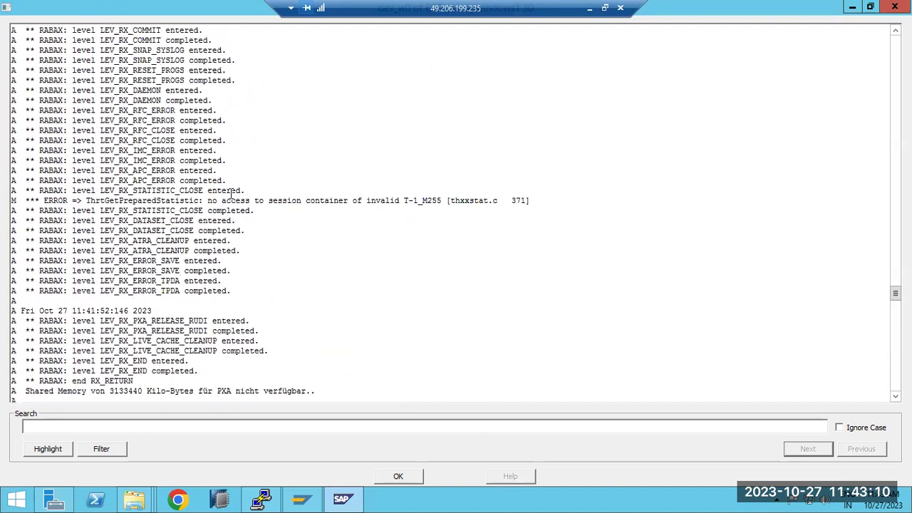
scroll(232, 194, "up", 6)
left_click(342, 500)
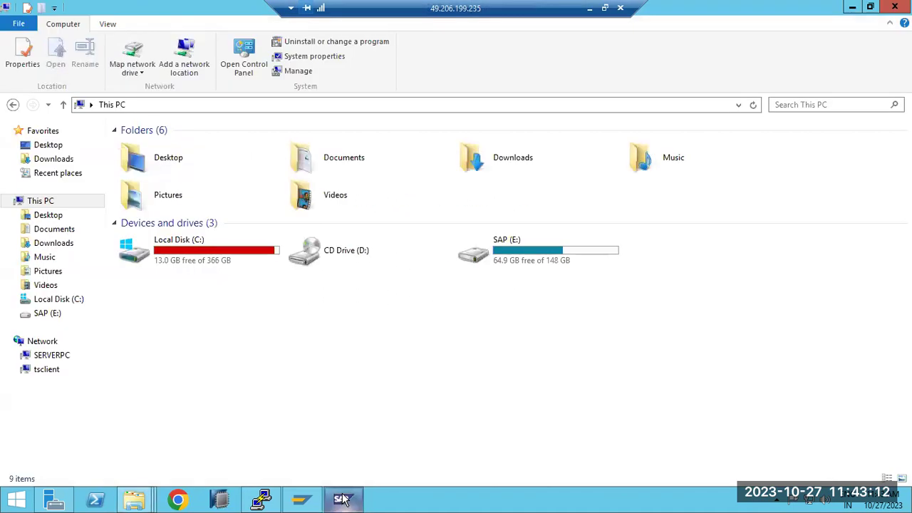
left_click(342, 500)
Close the dev_w0 trace and reload the work process table, which freezes the console
left_click(400, 404)
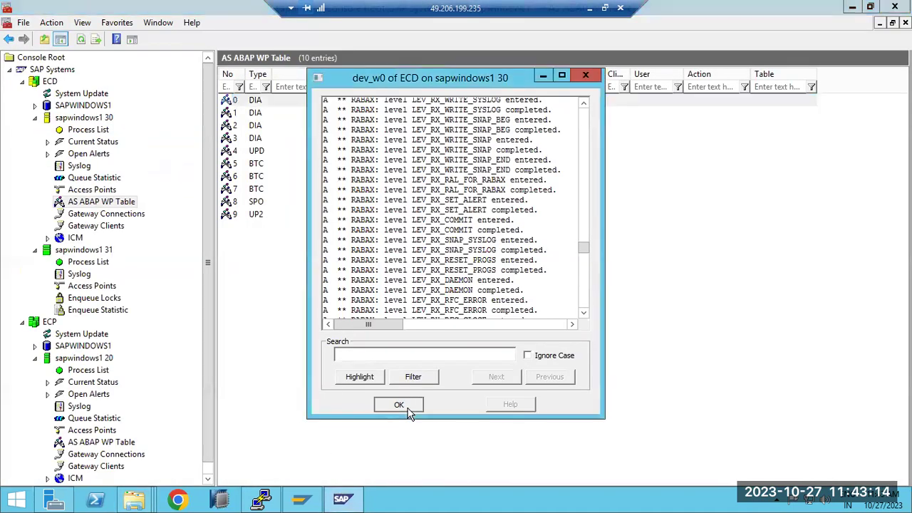
left_click(81, 40)
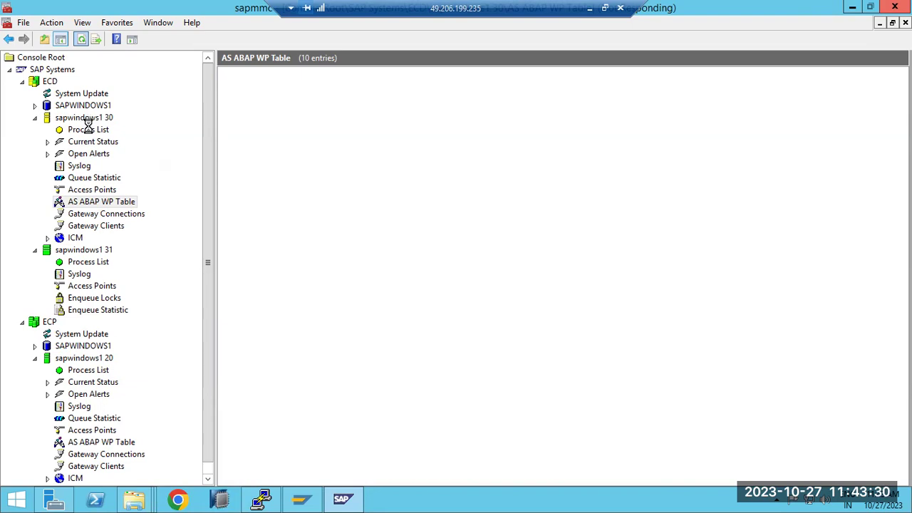
left_click(342, 500)
left_click(342, 500)
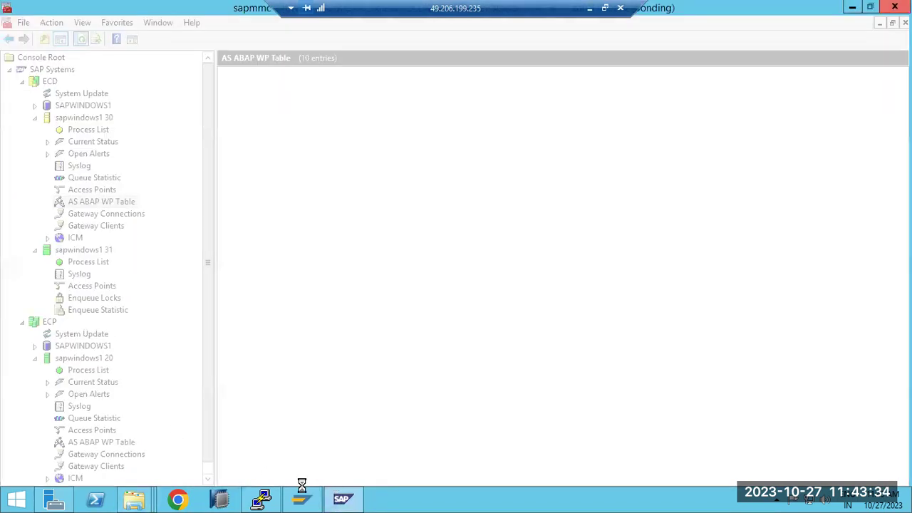
End the not-responding SAP Management Console process and show the Windows desktop
left_click(342, 500)
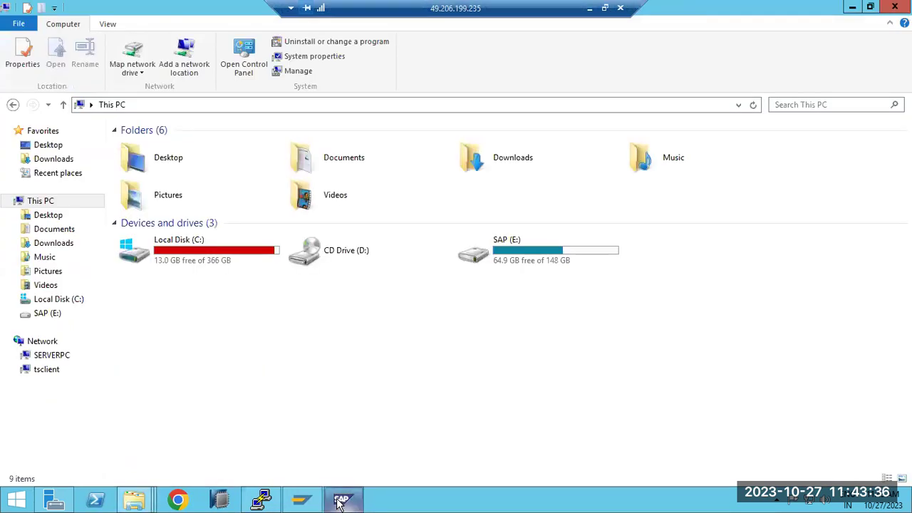
left_click(341, 501)
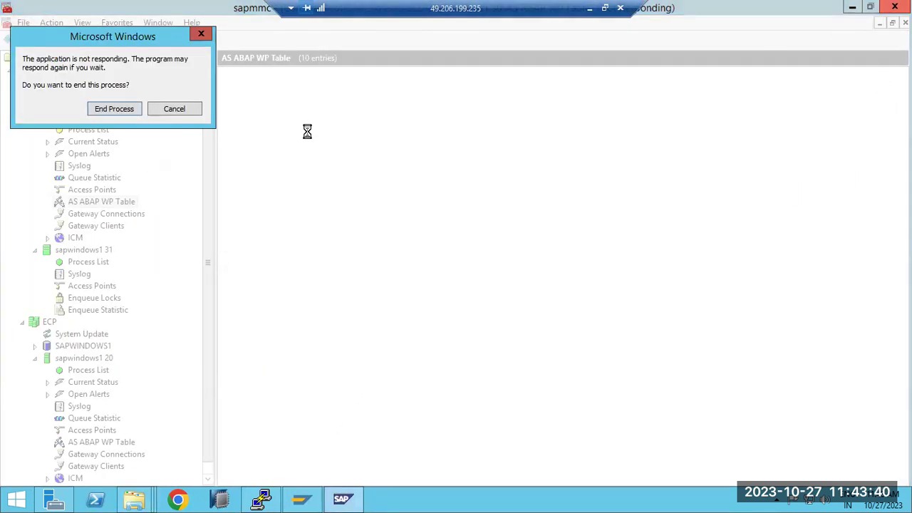
left_click(123, 112)
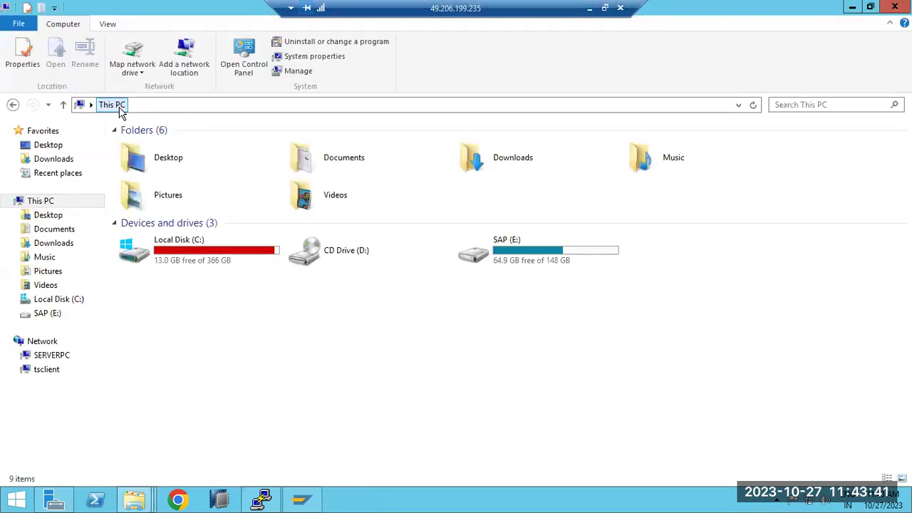
right_click(372, 498)
left_click(425, 435)
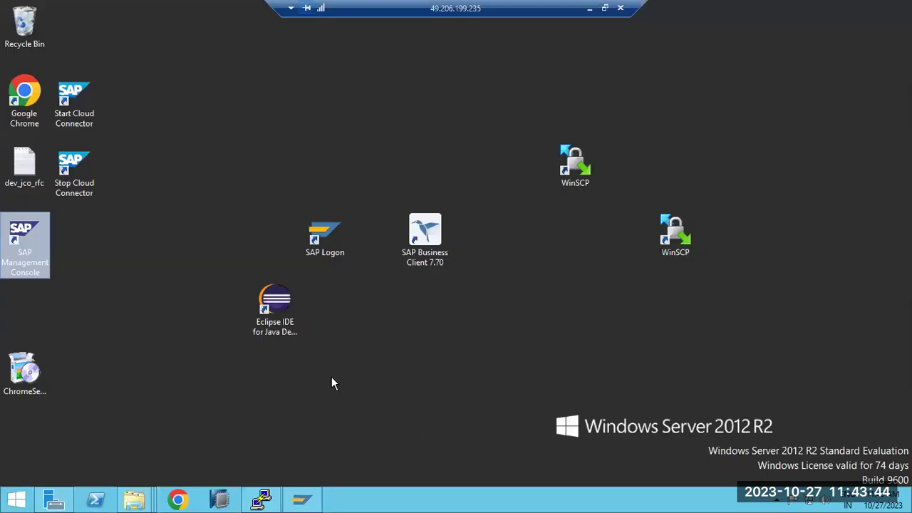
Relaunch SAP Management Console from its desktop icon and briefly check SAP Logon
double_click(13, 235)
left_click(305, 501)
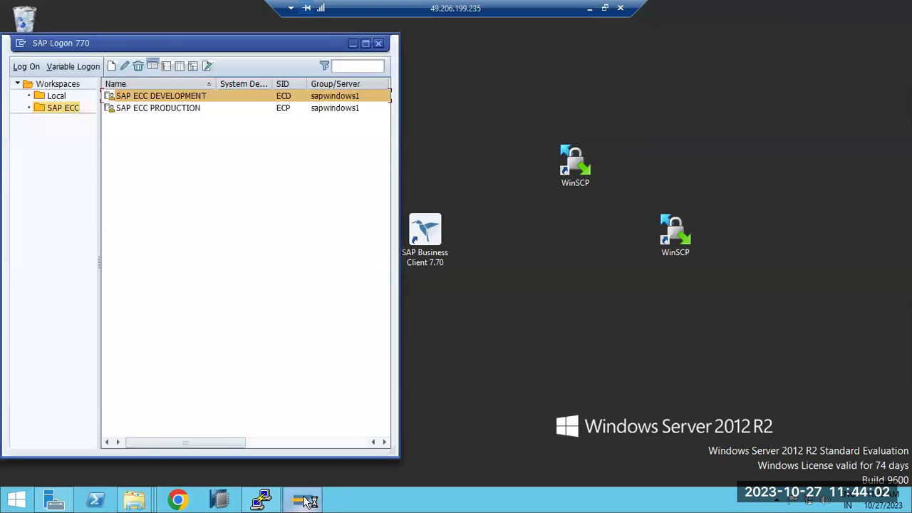
left_click(305, 501)
mouse_move(134, 500)
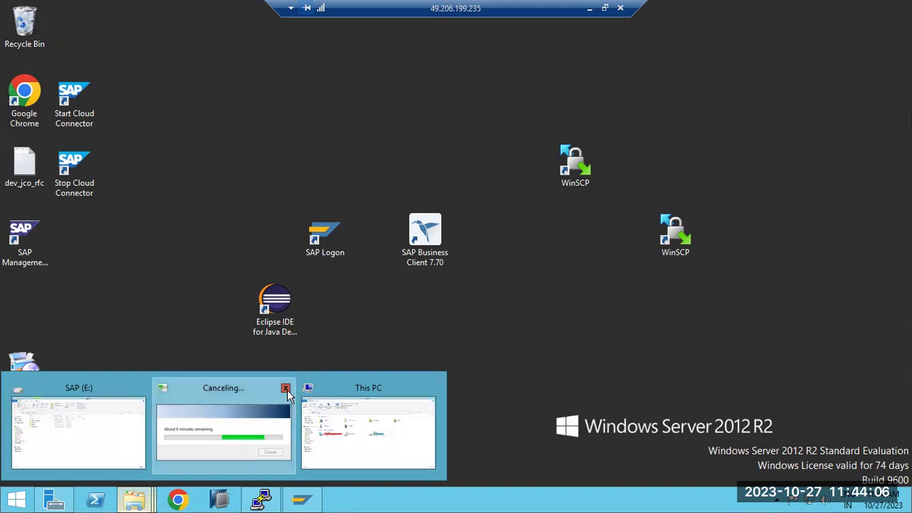
Close the This PC and SAP (E:) windows and cancel the running file copy
left_click(432, 388)
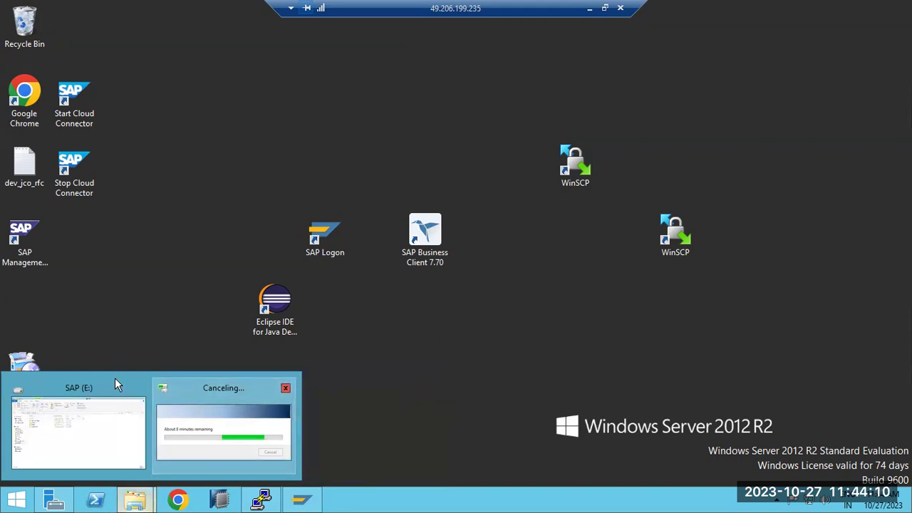
left_click(140, 388)
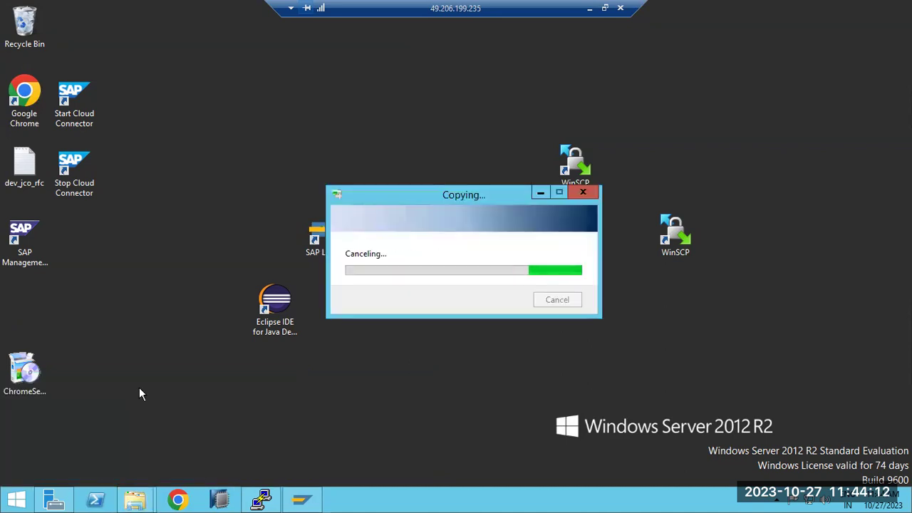
left_click(583, 191)
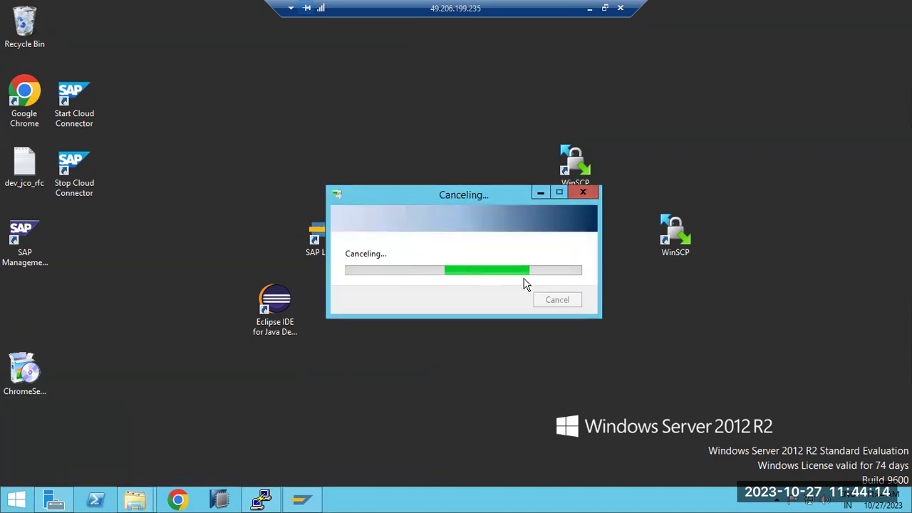
left_click(302, 500)
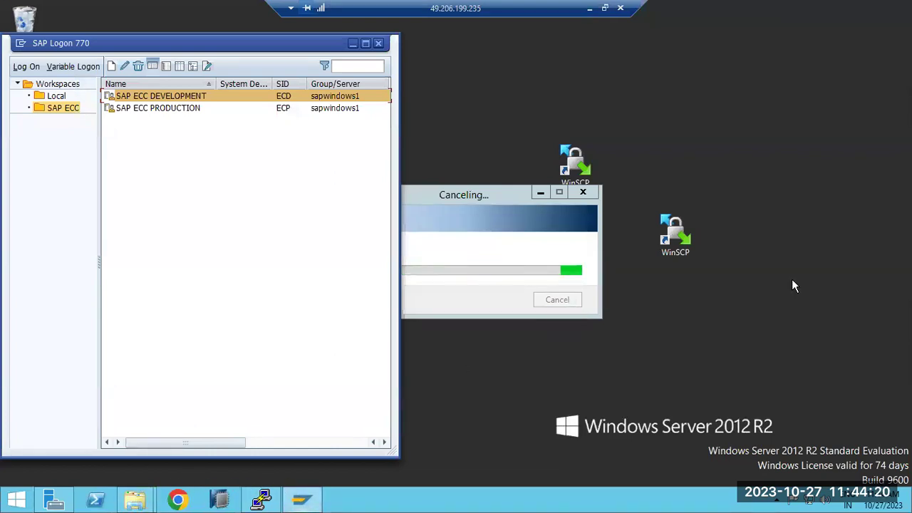
left_click(581, 193)
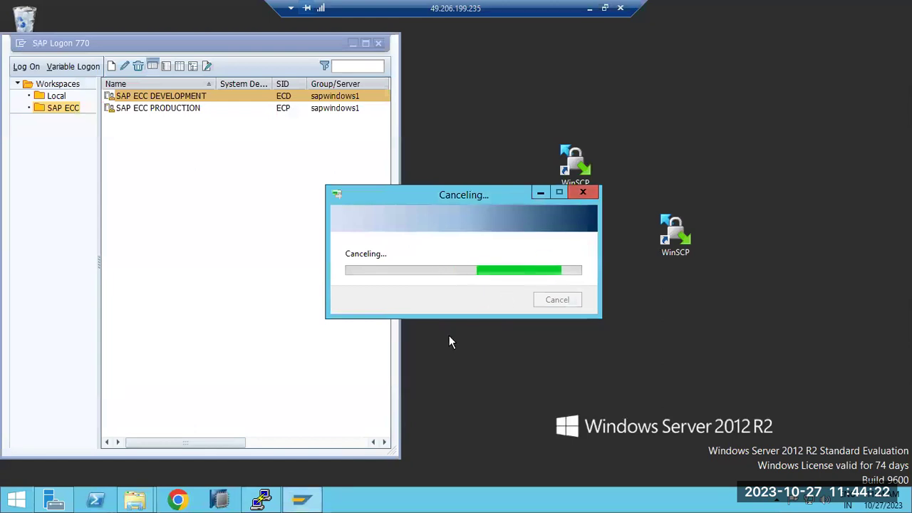
Restart Windows Server 2012 R2 from Start > Power, confirming the reason and restarting anyway
left_click(15, 498)
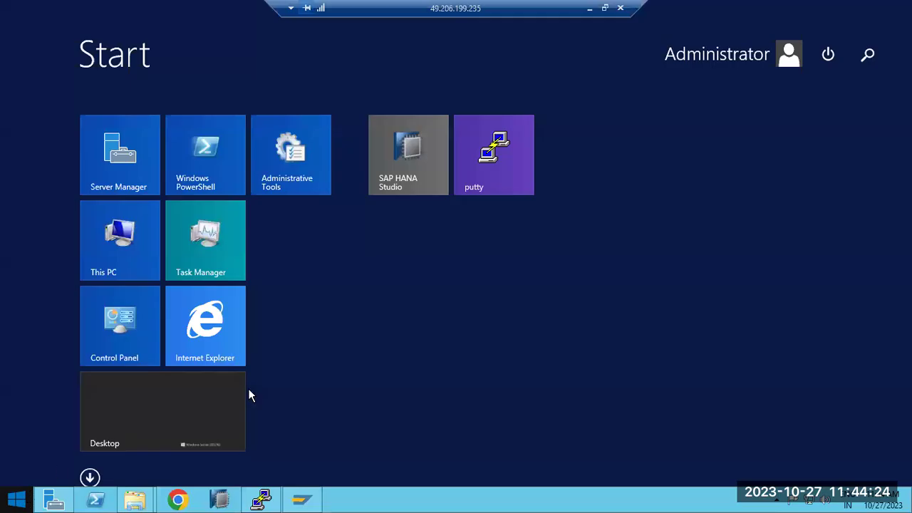
left_click(829, 56)
left_click(820, 147)
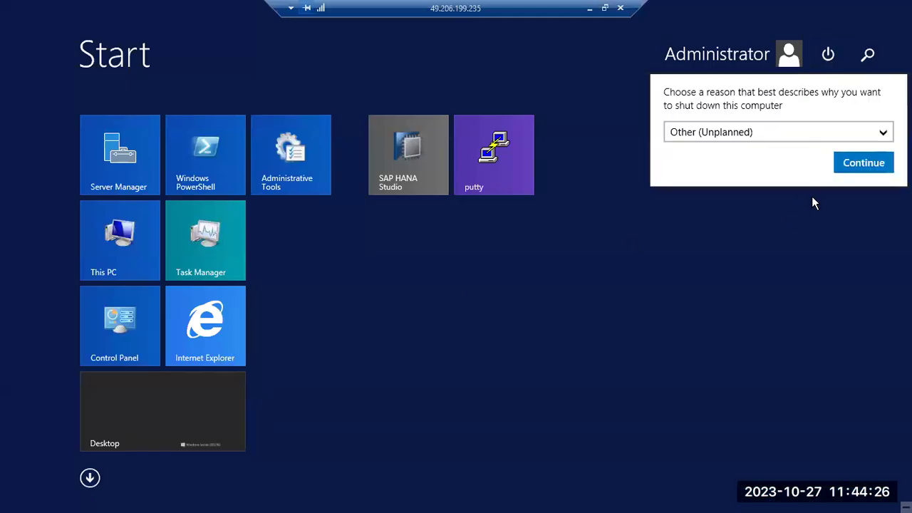
left_click(878, 163)
left_click(874, 152)
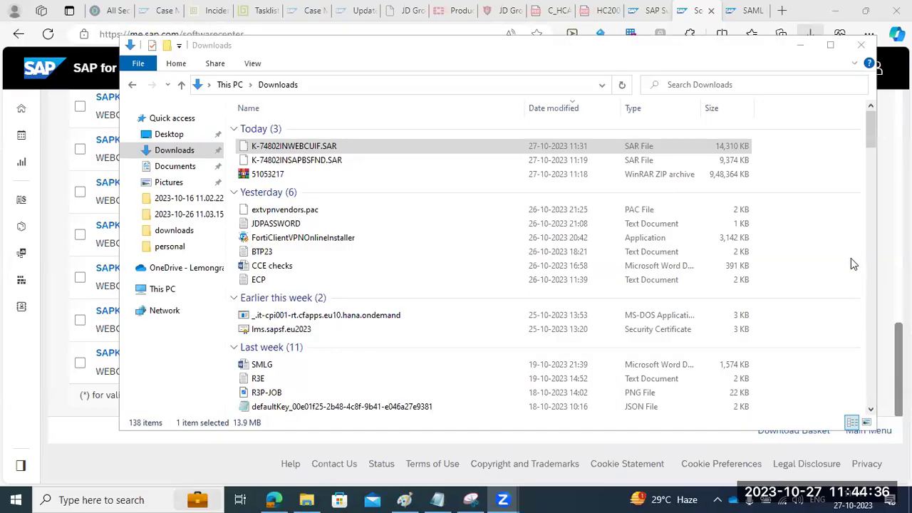
Clear the Downloads selection and bring forward the Paint canvas titled SPAM/SAINT TRANSACTION CODES
left_click(851, 260)
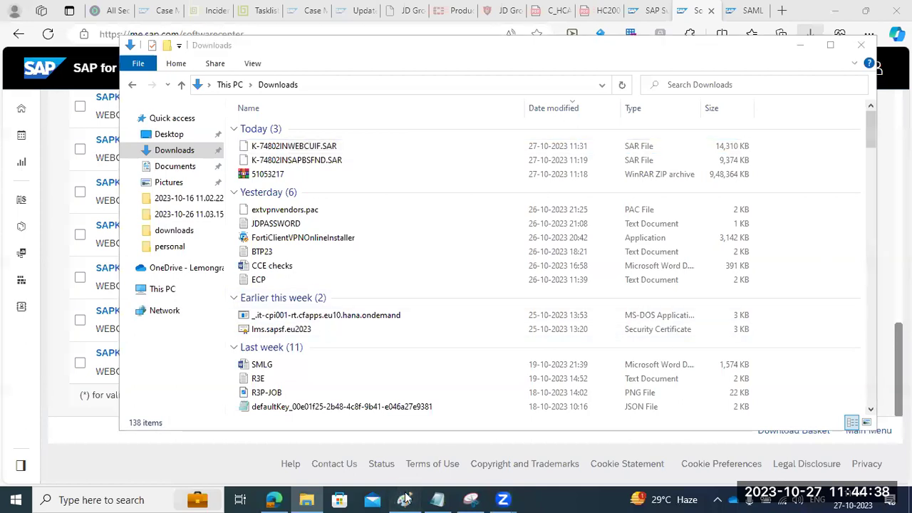
left_click(404, 499)
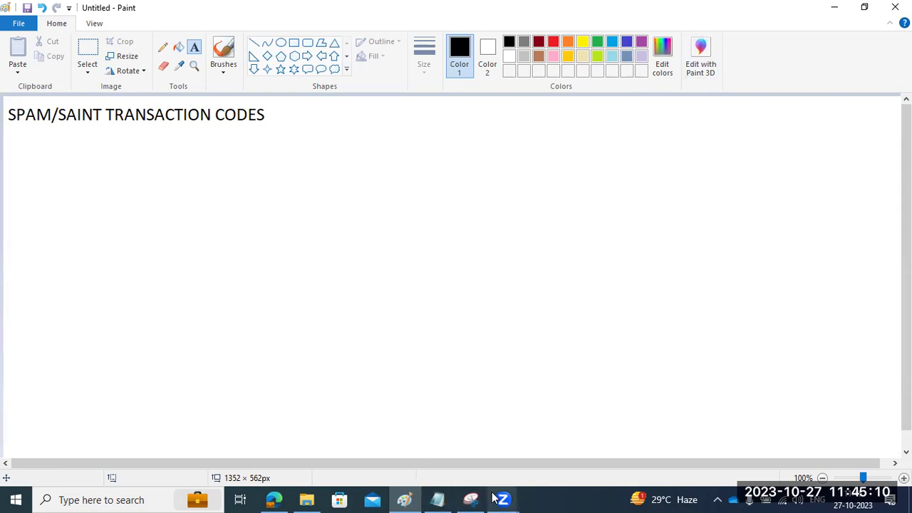
mouse_move(502, 500)
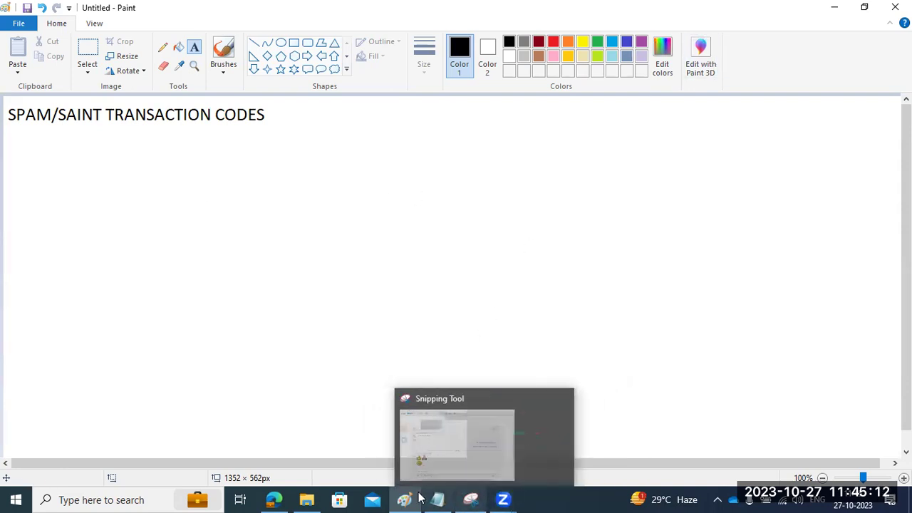
mouse_move(271, 500)
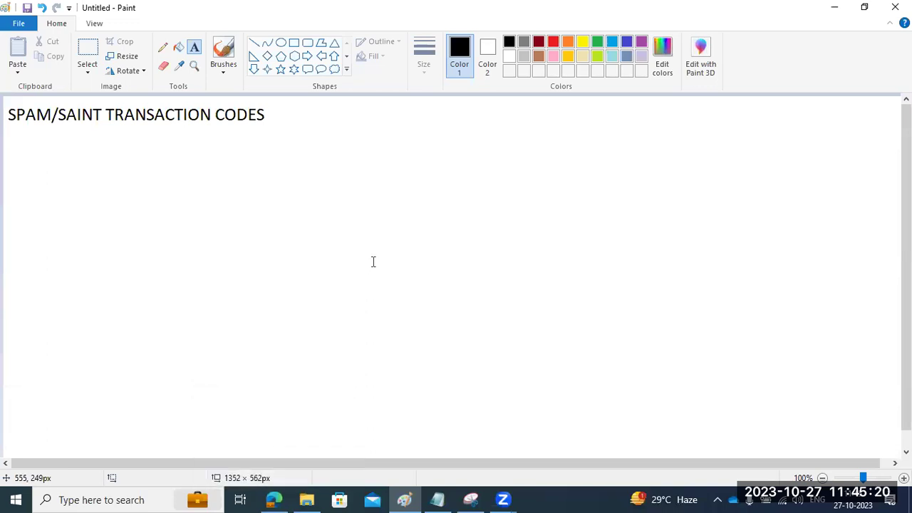
Reconnect to 49.206.199.235 over Remote Desktop (mstsc), sign in with the password and accept the certificate warning
key("super+r")
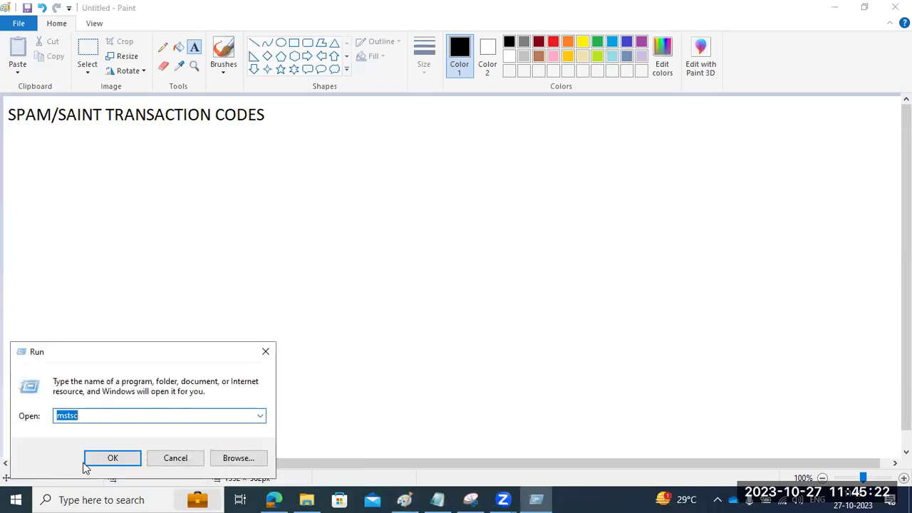
left_click(86, 462)
left_click(501, 236)
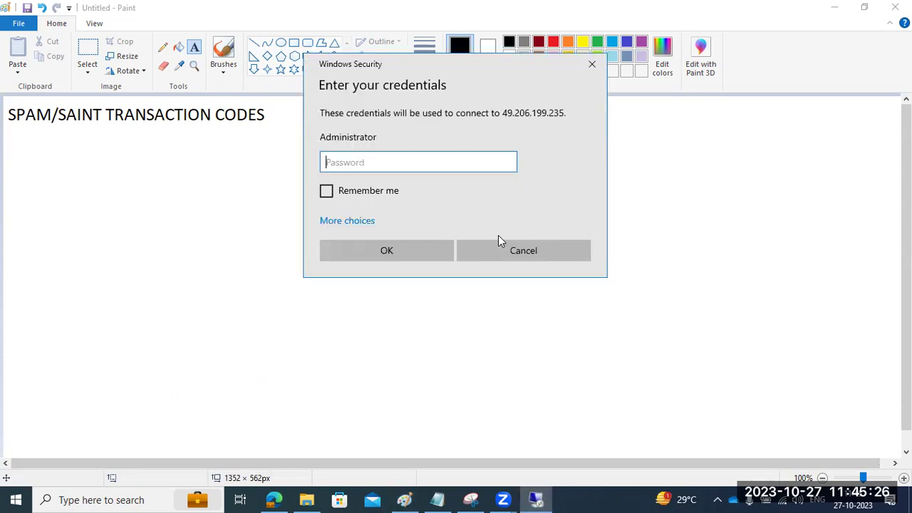
type("*********")
key("Return")
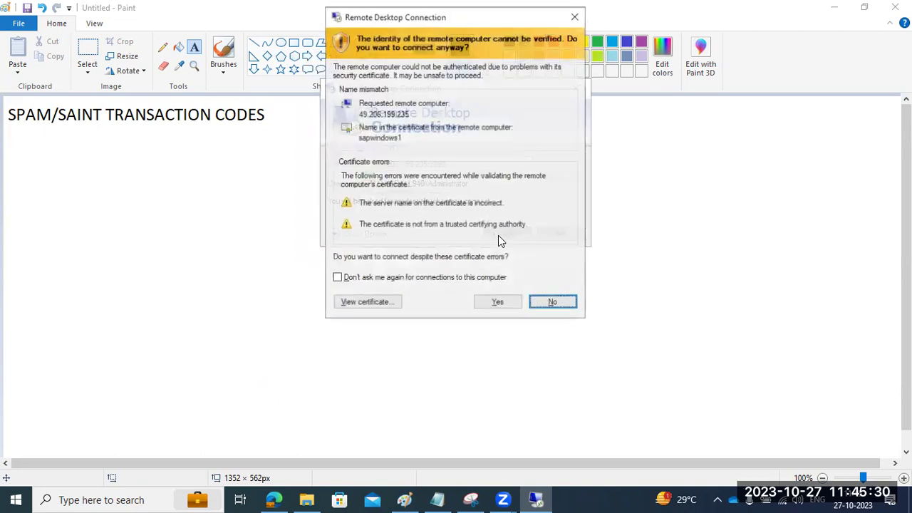
left_click(493, 302)
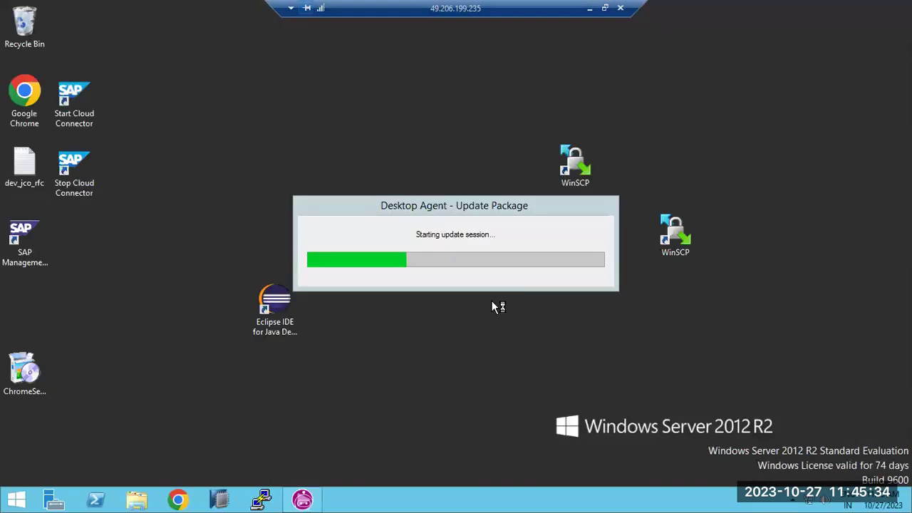
Refresh the remote server's desktop several times
right_click(425, 343)
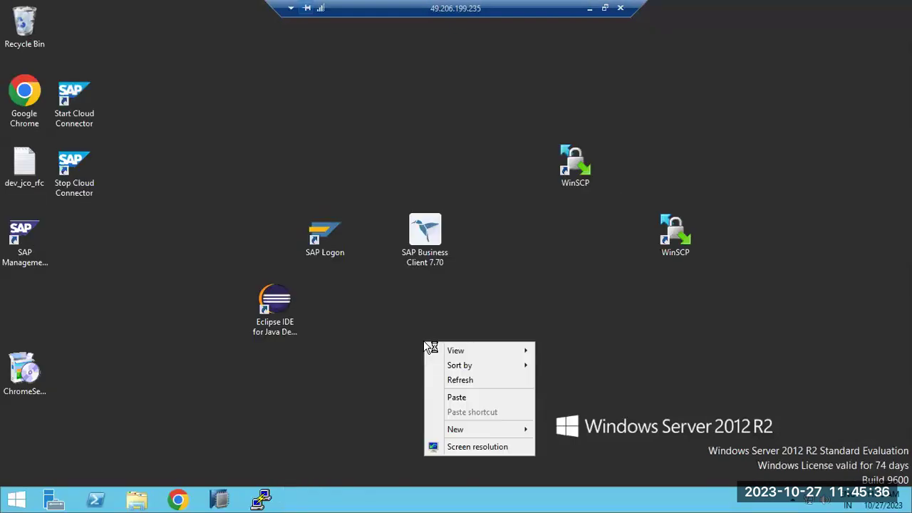
left_click(437, 380)
right_click(391, 367)
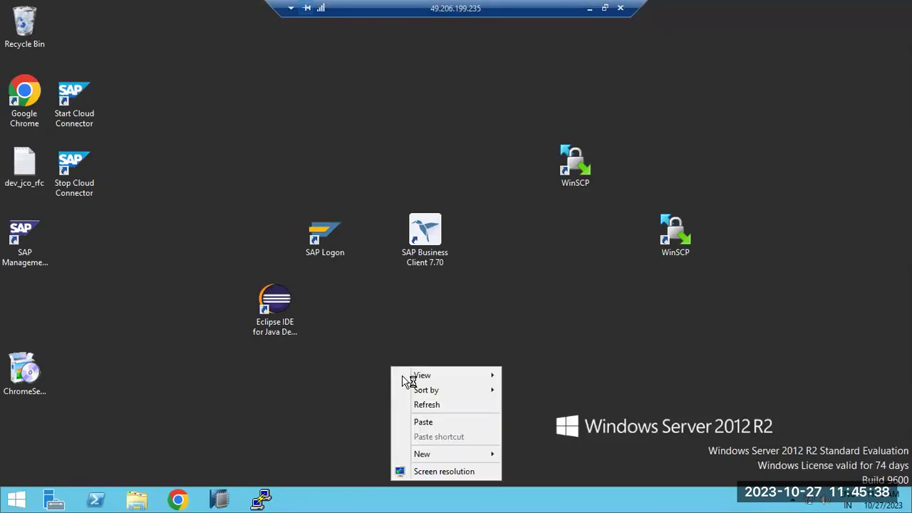
left_click(427, 405)
right_click(154, 257)
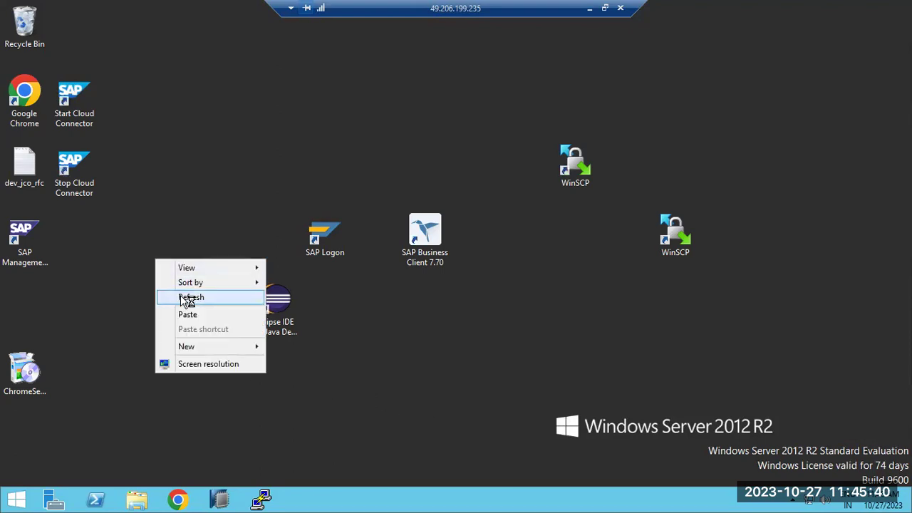
left_click(184, 297)
right_click(40, 40)
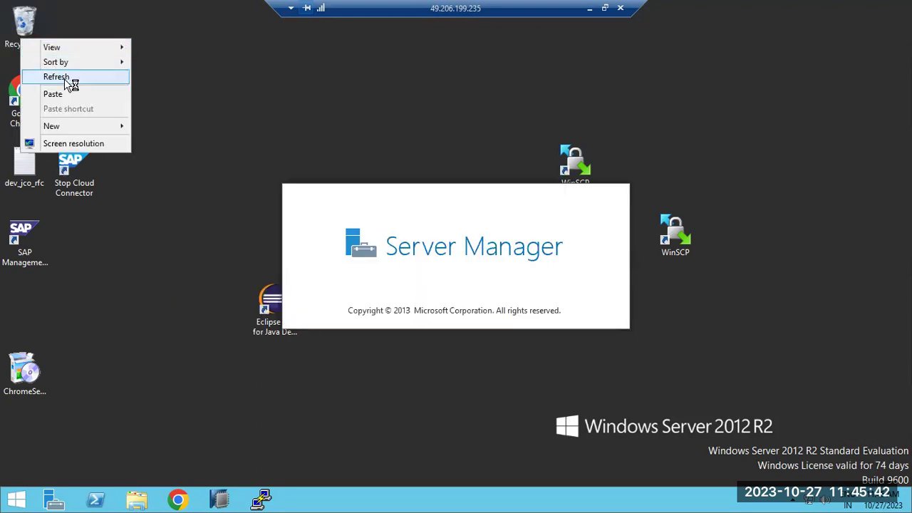
left_click(64, 77)
Empty the Recycle Bin, permanently deleting the ECPPATCHES folder
right_click(24, 19)
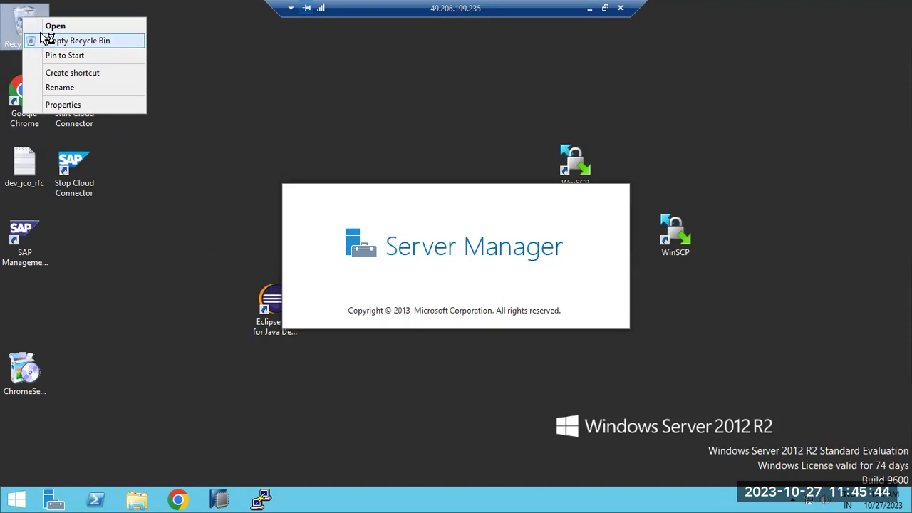
left_click(68, 41)
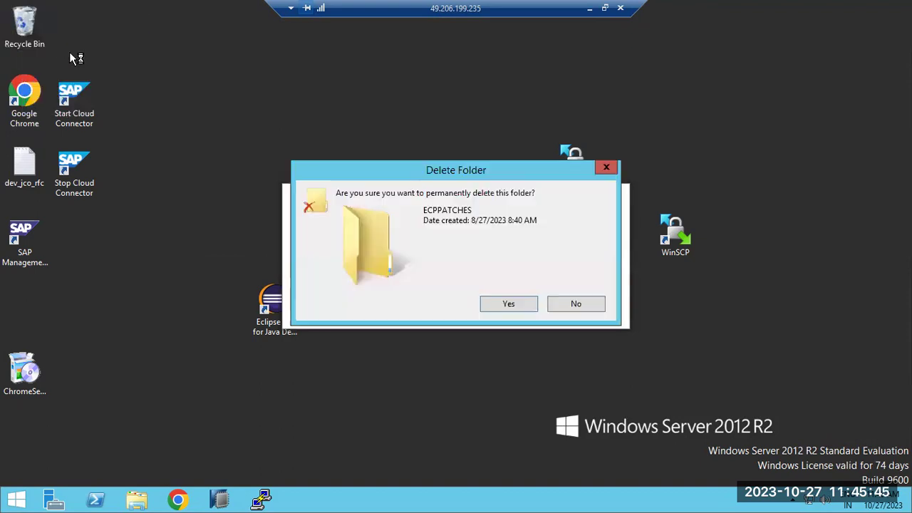
left_click(508, 305)
Refresh This PC, then minimize it and Server Manager and refresh the clear desktop
left_click(136, 501)
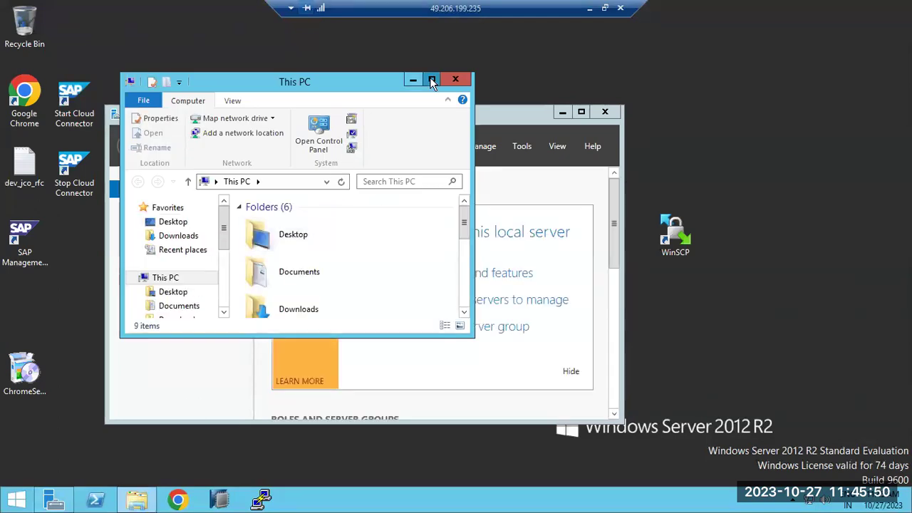
left_click(431, 79)
right_click(327, 353)
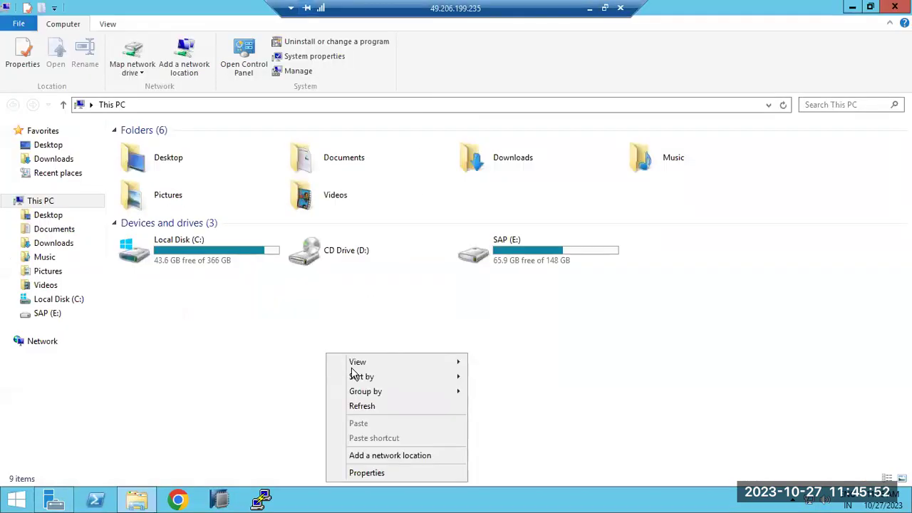
left_click(364, 405)
left_click(132, 502)
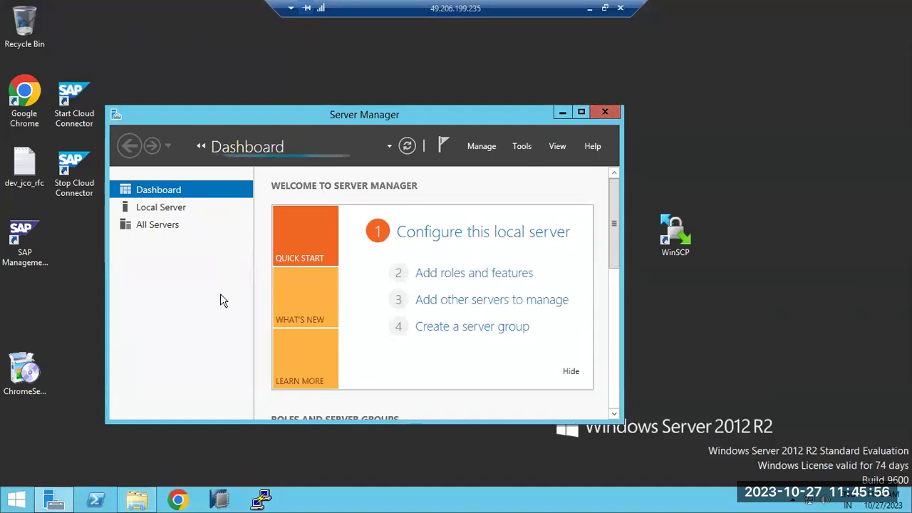
left_click(563, 113)
right_click(508, 257)
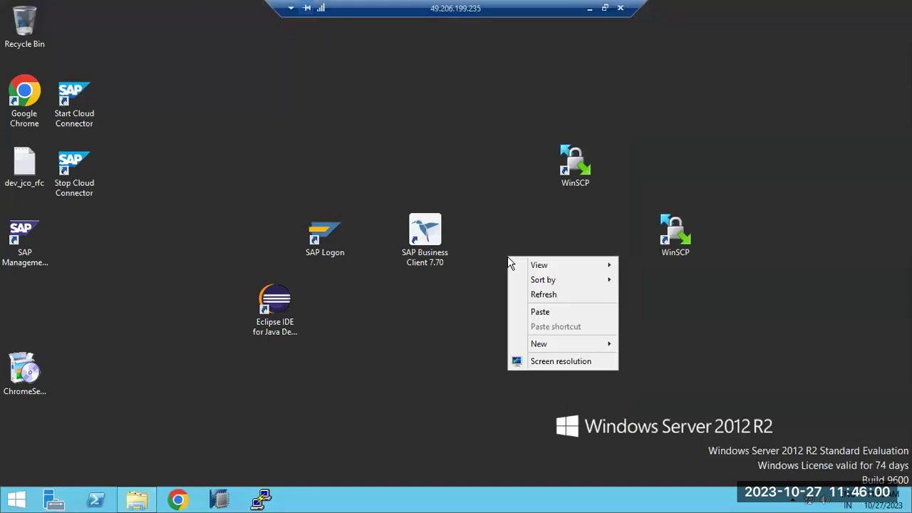
left_click(538, 295)
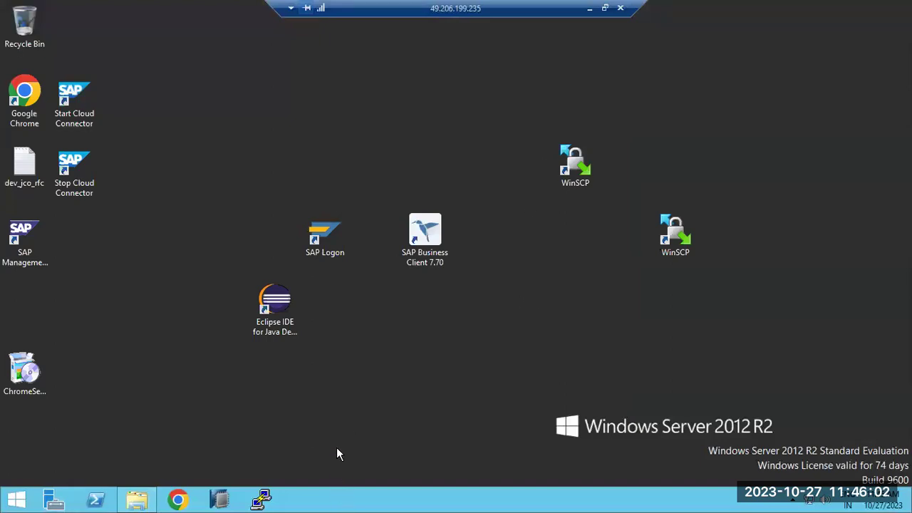
Open Task Manager on its Services list and scroll to the SAP services
right_click(392, 504)
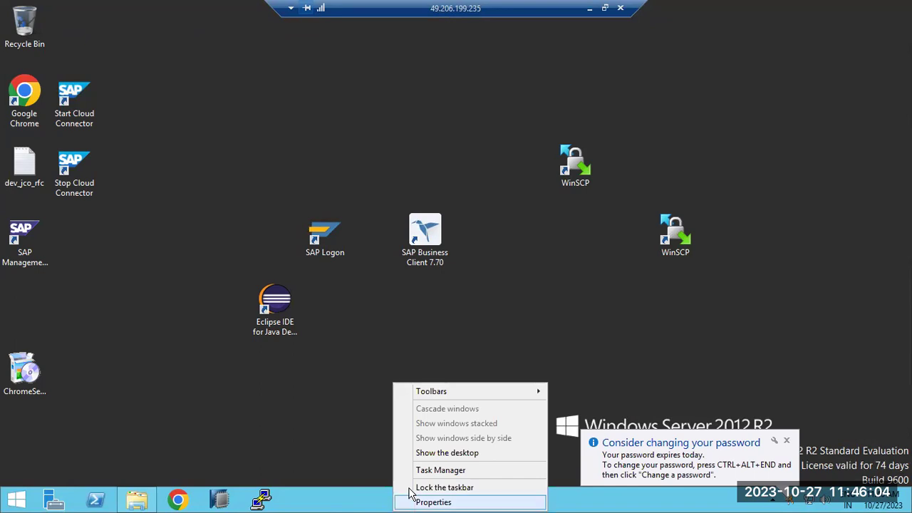
left_click(431, 472)
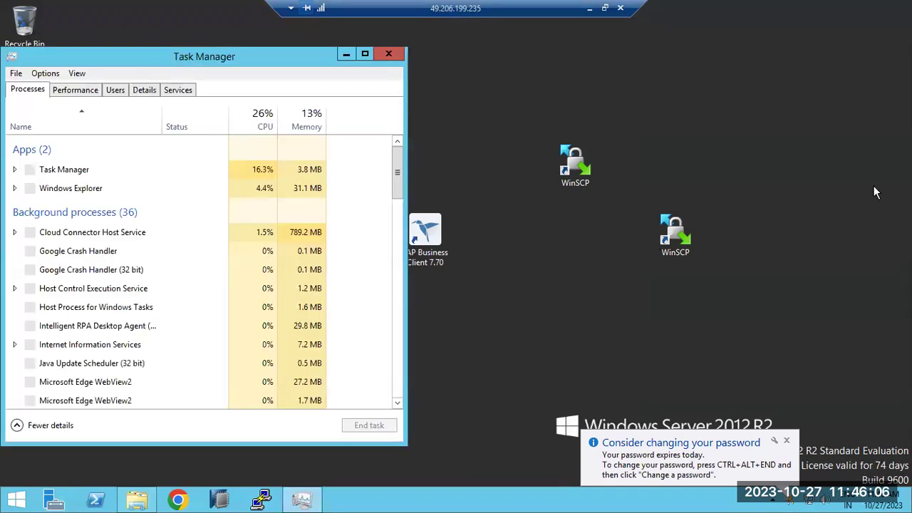
left_click(178, 90)
left_click(80, 355)
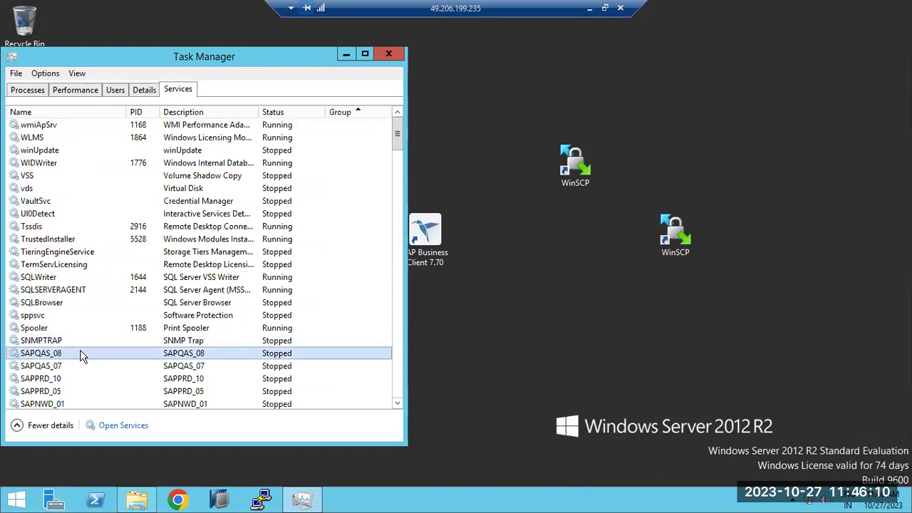
scroll(80, 355, "down", 5)
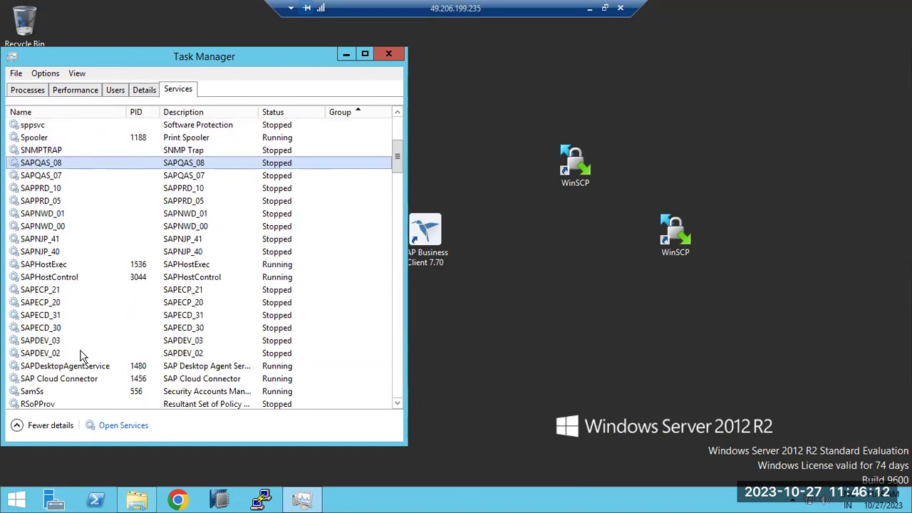
Start the SAPECD_30 and SAPECD_31 services
right_click(71, 317)
left_click(71, 325)
left_click(68, 330)
right_click(73, 331)
left_click(83, 335)
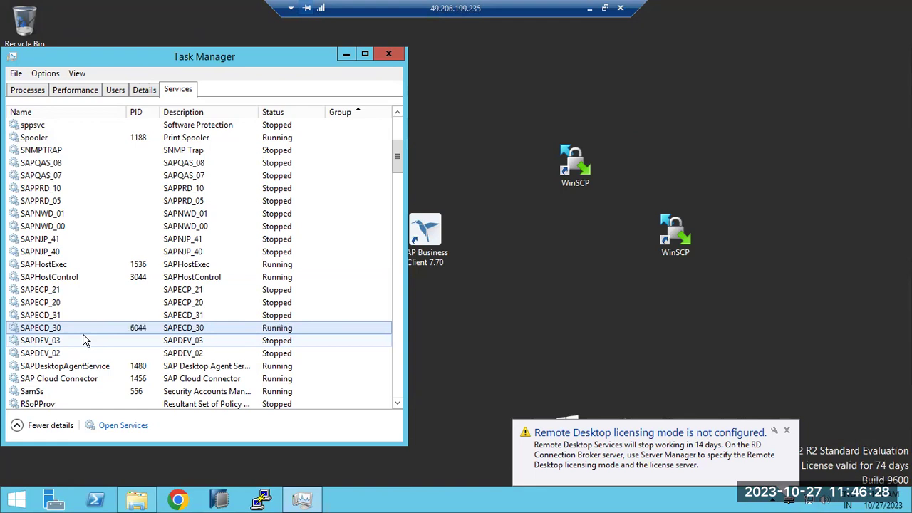
left_click(76, 315)
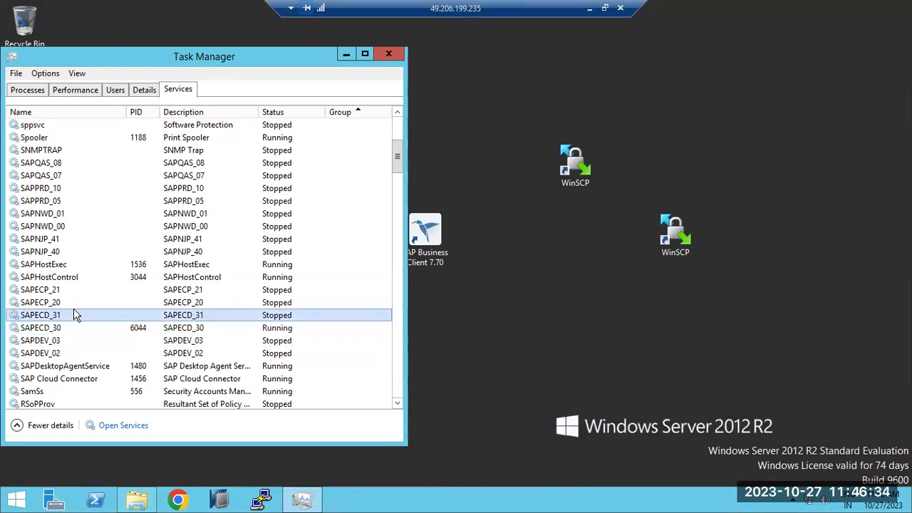
right_click(81, 315)
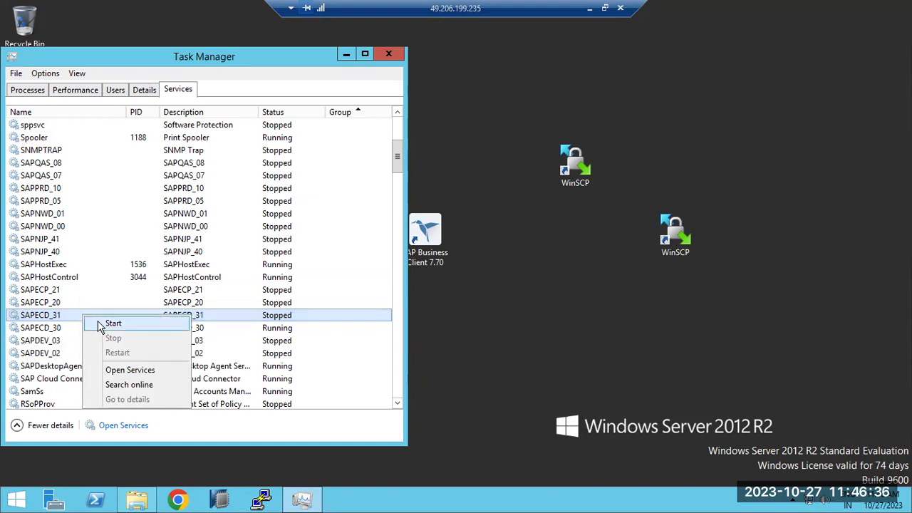
left_click(98, 322)
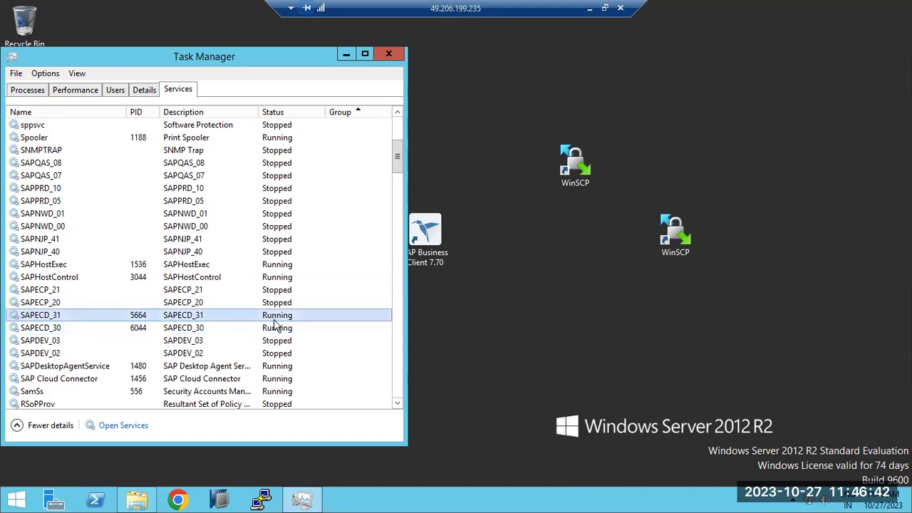
Launch the SAP Management Console from the desktop and return to Task Manager
left_click(303, 499)
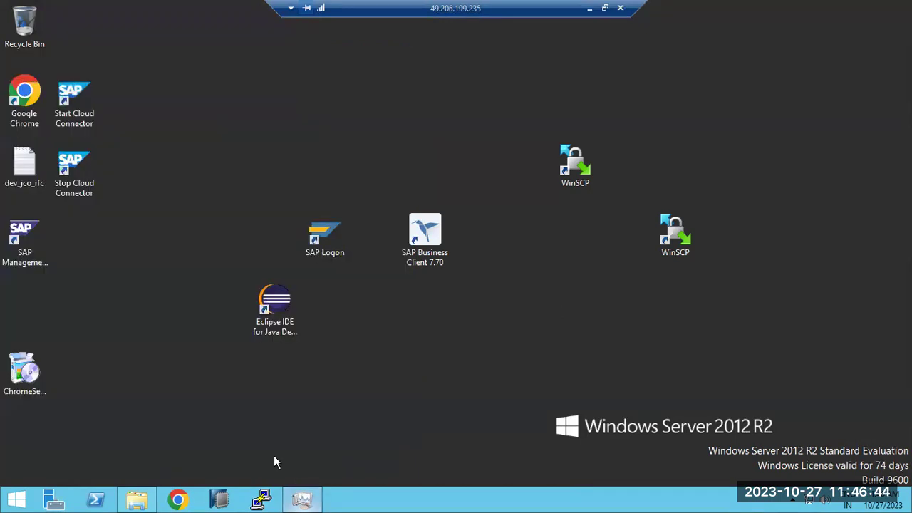
double_click(27, 231)
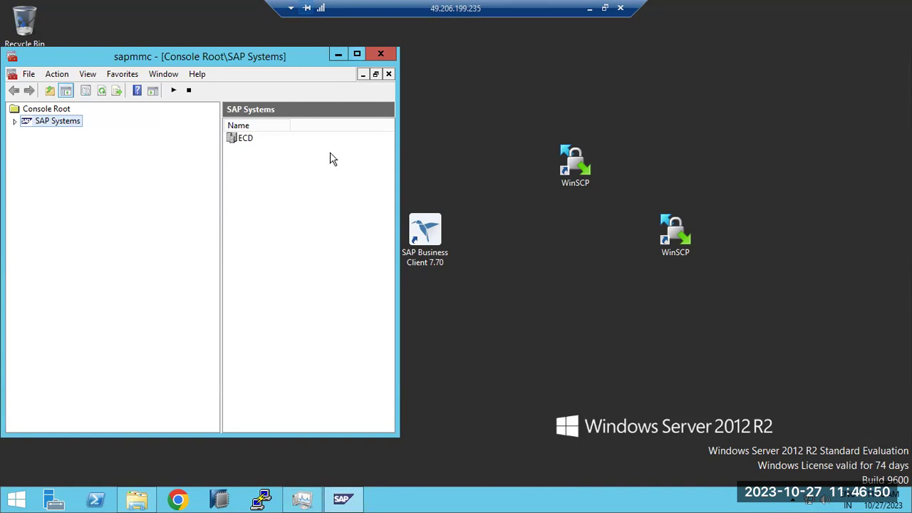
left_click(302, 499)
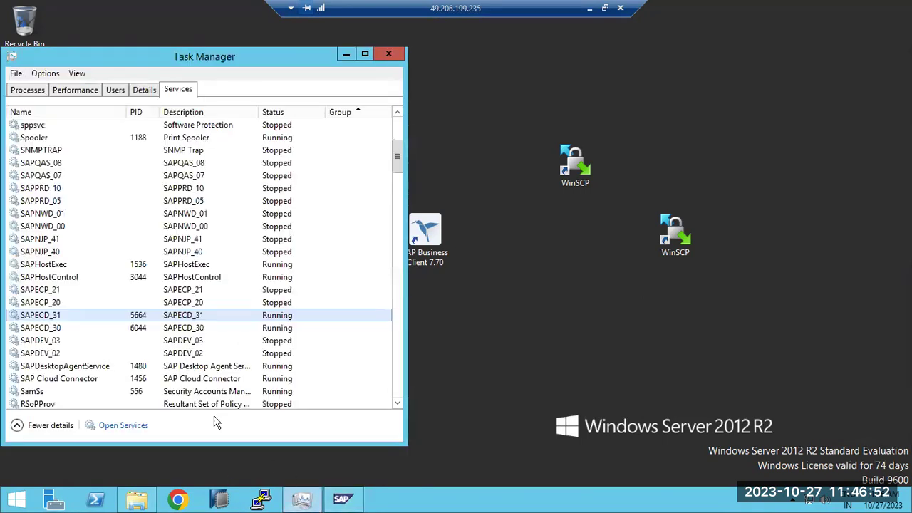
Start the SAPECP_20 and SAPECP_21 services, then close Task Manager and the console
left_click(83, 290)
left_click(82, 305)
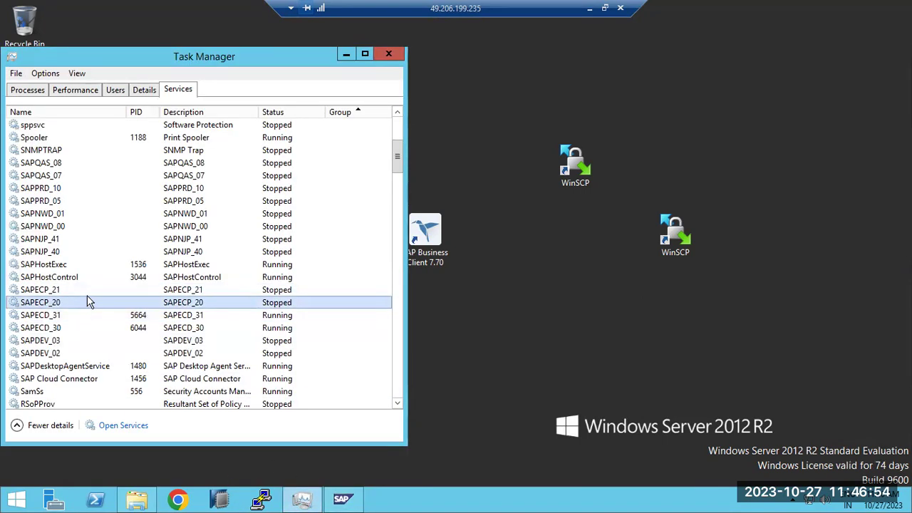
right_click(91, 305)
left_click(115, 312)
left_click(114, 290)
right_click(114, 291)
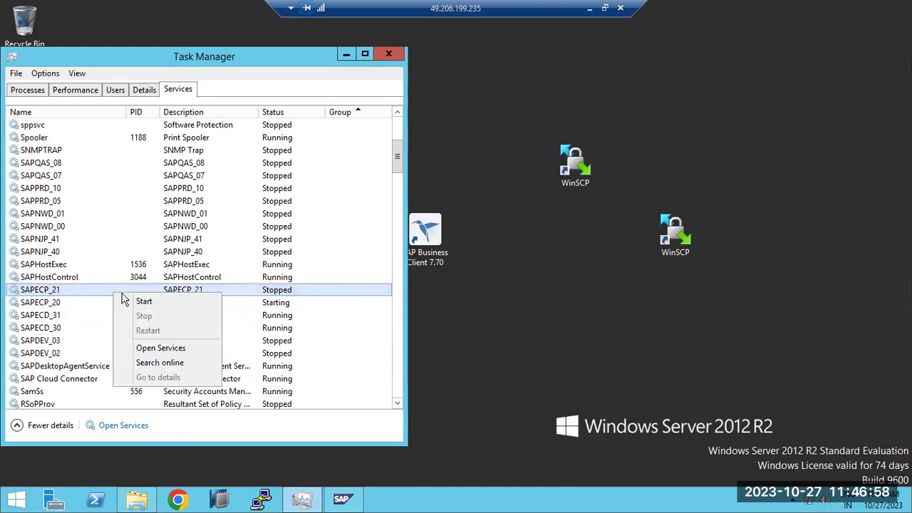
left_click(137, 302)
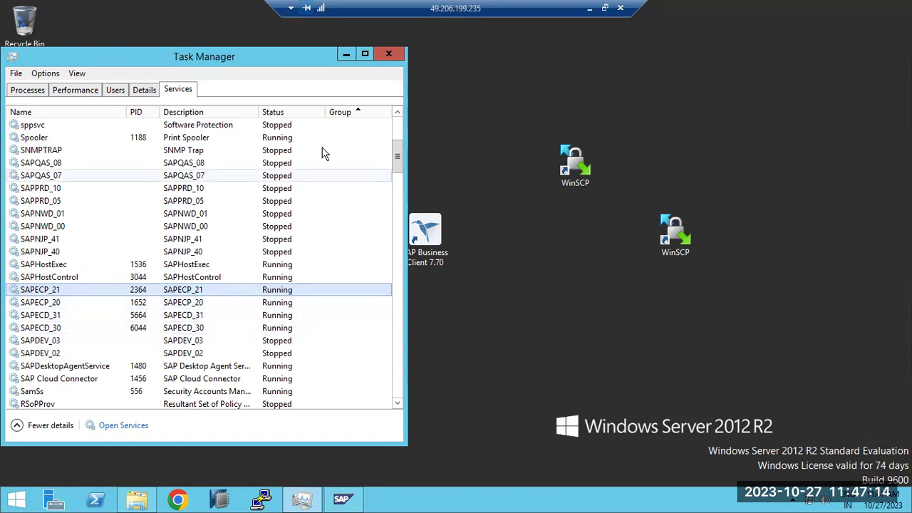
left_click(389, 54)
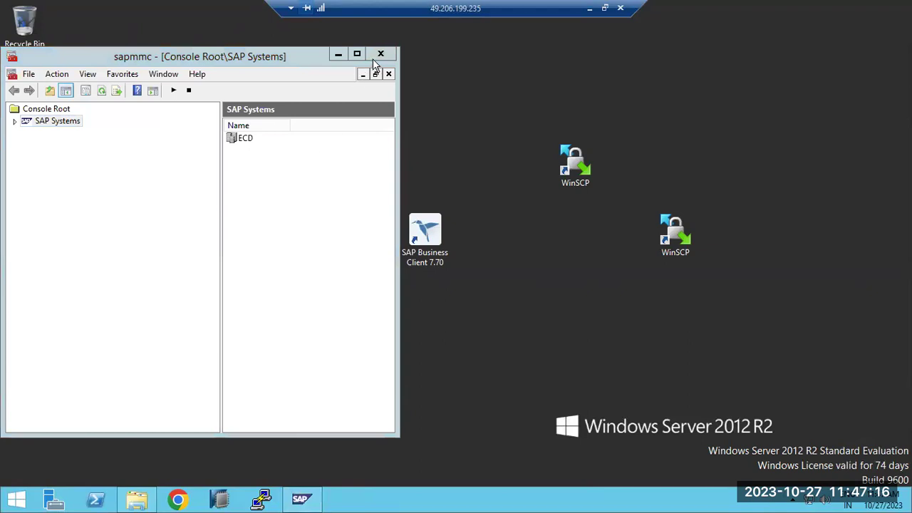
left_click(380, 54)
Open C:\usr\sap\ECD\SYS\profile sorted by Date modified and open ECD_D30_sapwindows1
double_click(43, 238)
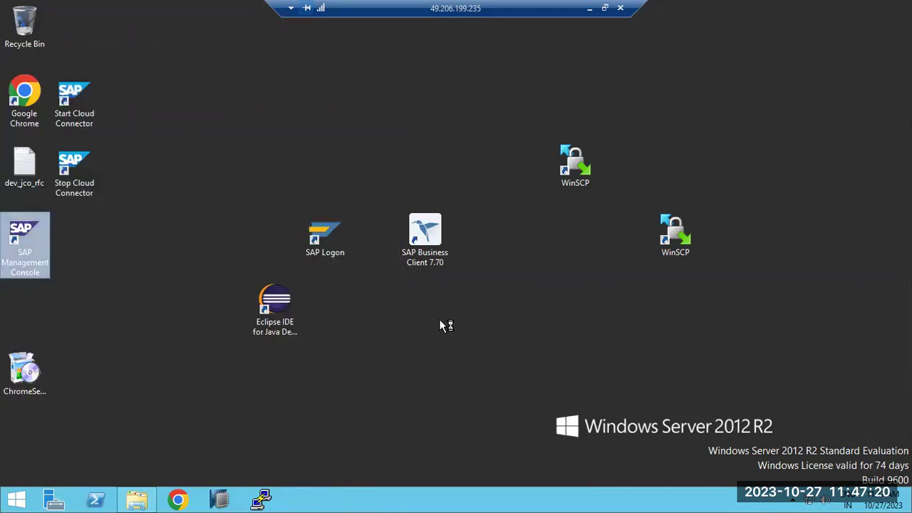
left_click(128, 498)
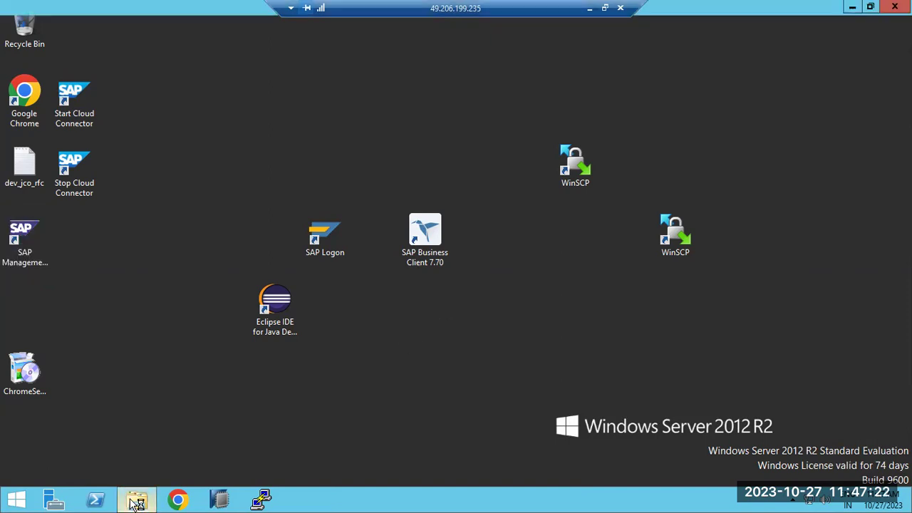
double_click(239, 260)
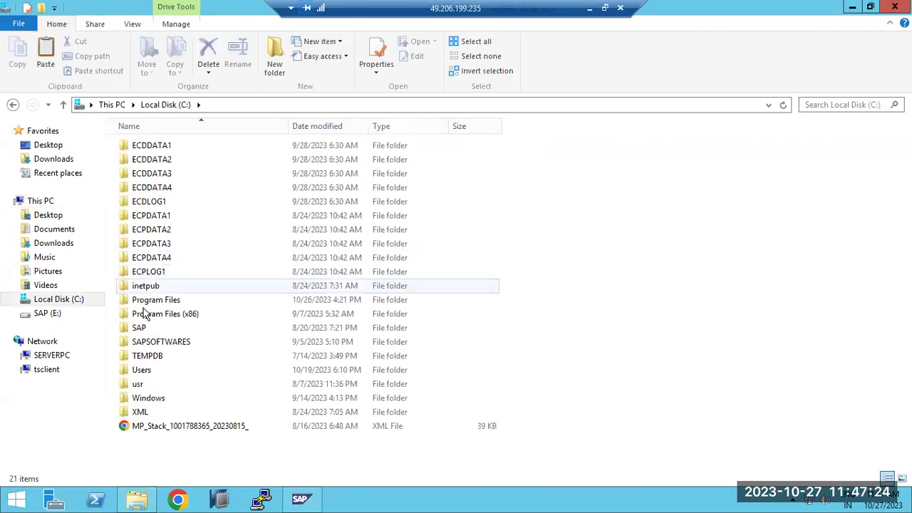
double_click(135, 381)
double_click(136, 146)
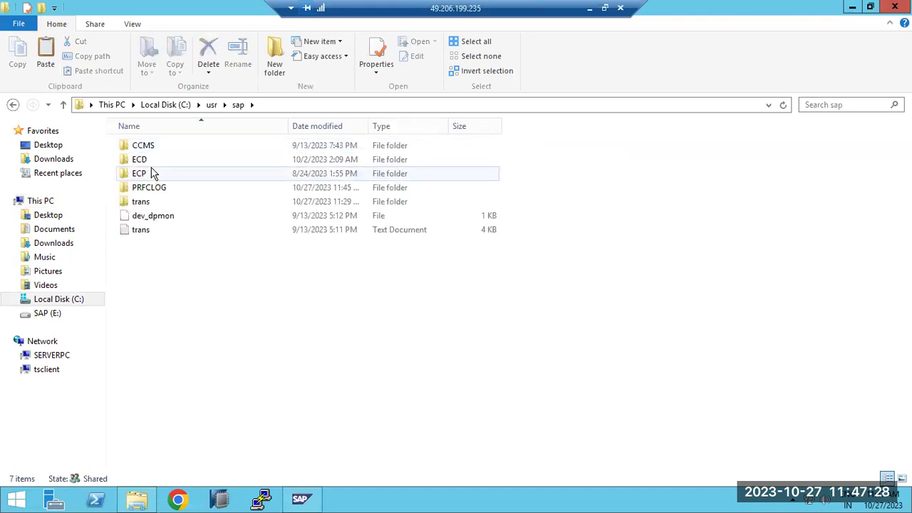
double_click(147, 161)
left_click(152, 178)
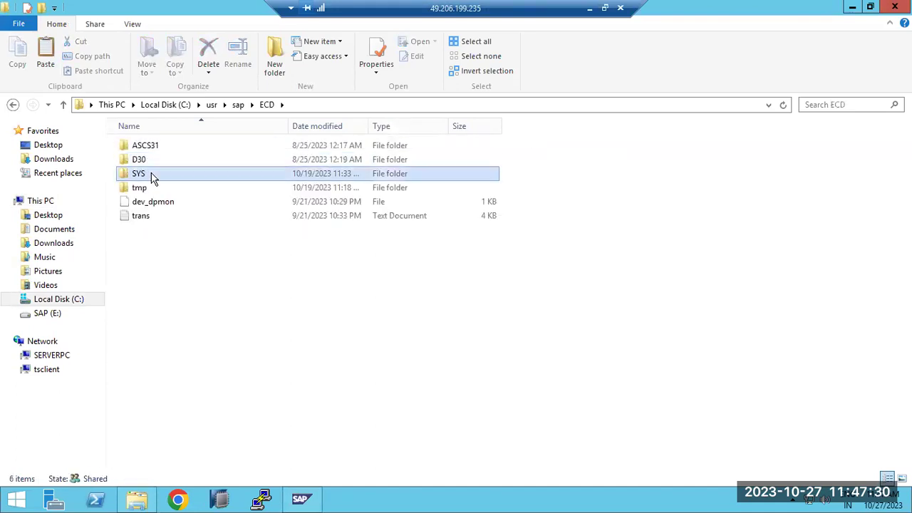
double_click(152, 178)
double_click(156, 190)
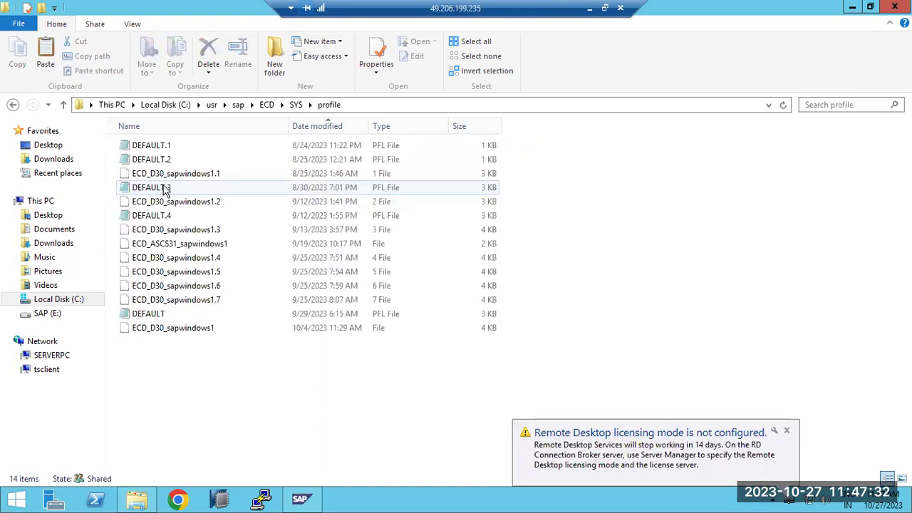
left_click(312, 127)
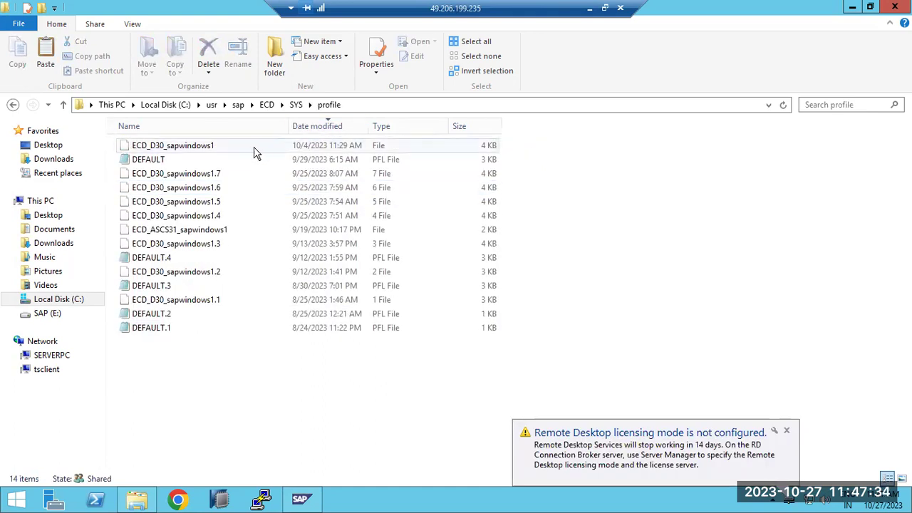
double_click(201, 146)
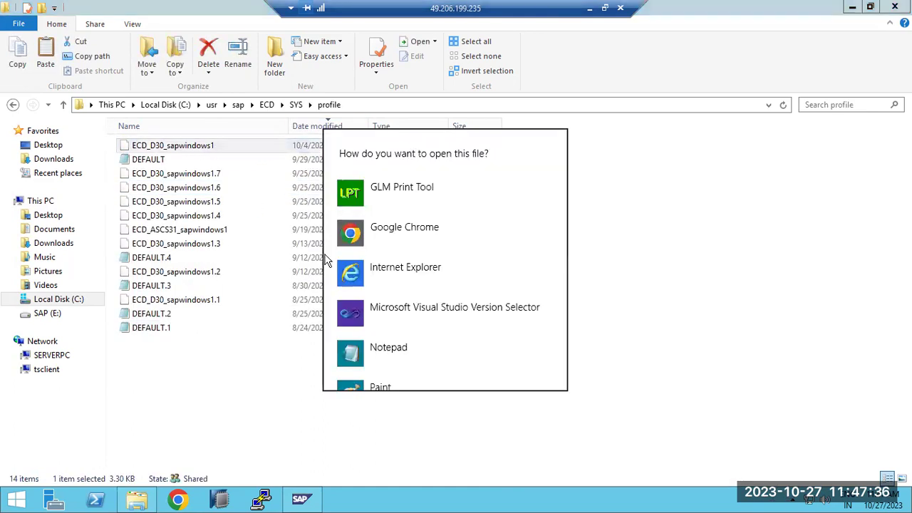
In Notepad, change rdisp/wp_no_dia from 4 to 5 in ECD_D30_sapwindows1 and close it
left_click(372, 360)
scroll(189, 353, "down", 8)
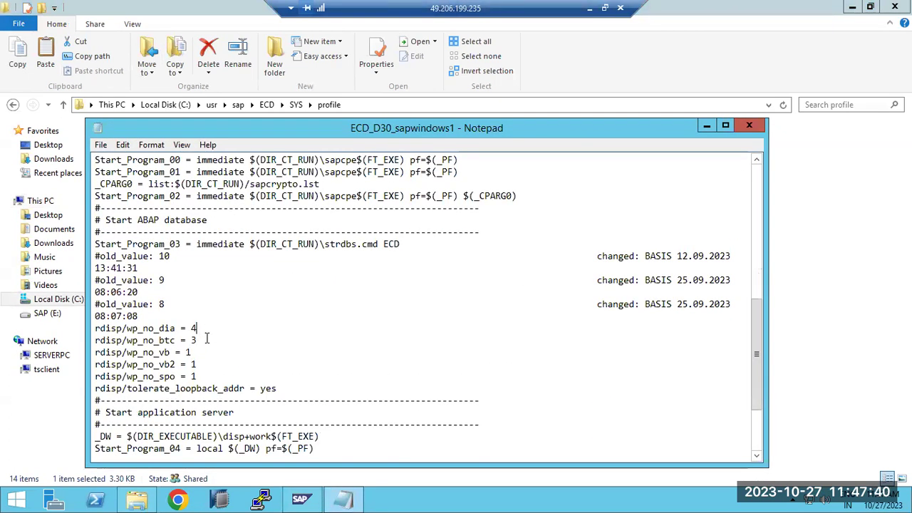
left_click(208, 328)
key("BackSpace")
type("5")
key("Down")
left_click(745, 124)
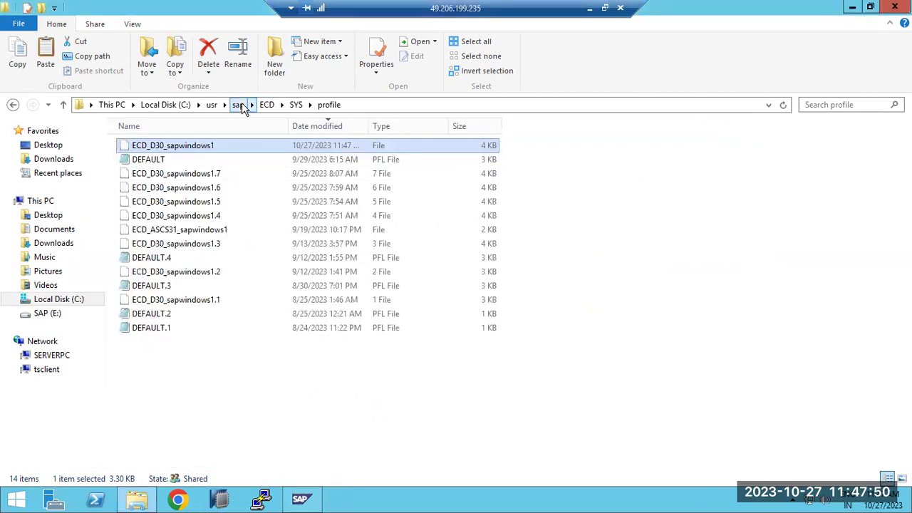
Review ECP\SYS\profile\ECP_D20_sapwindows1 in Notepad, then close it and File Explorer
left_click(238, 105)
double_click(129, 176)
double_click(139, 175)
double_click(146, 188)
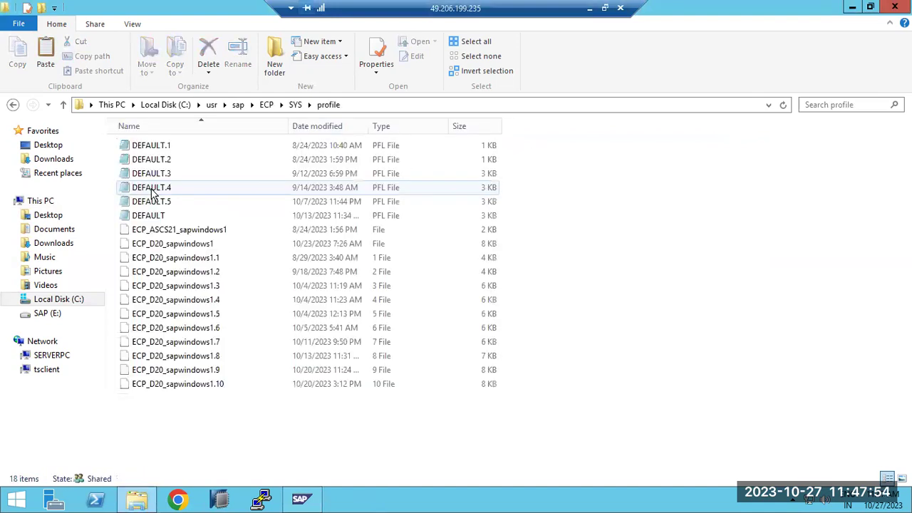
double_click(175, 244)
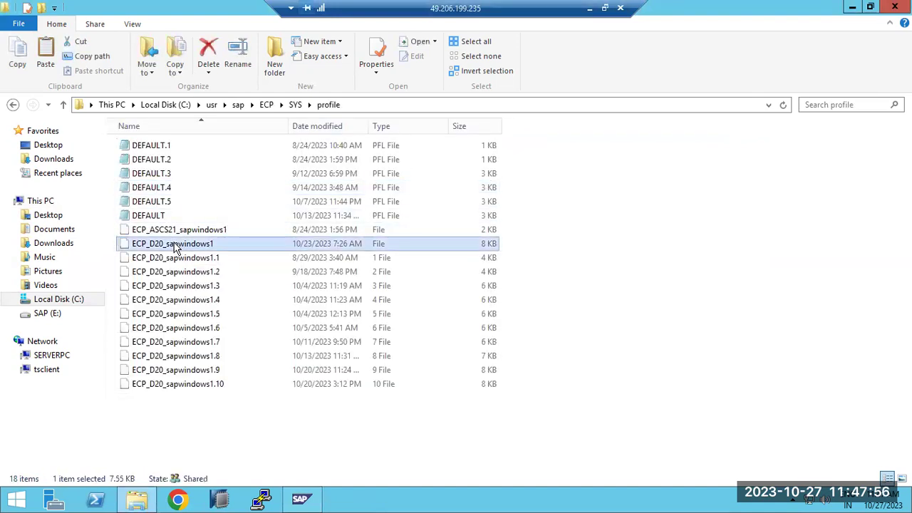
left_click(369, 345)
scroll(265, 389, "down", 20)
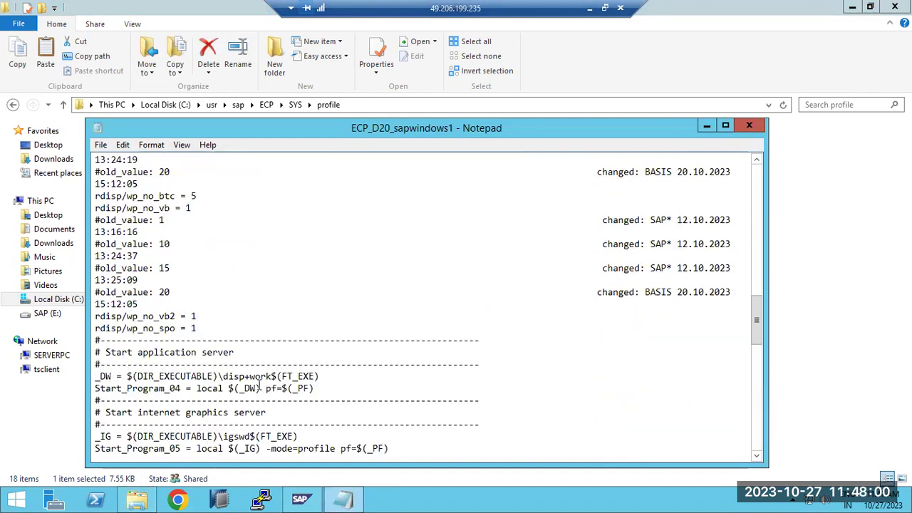
scroll(258, 383, "up", 3)
scroll(215, 314, "up", 5)
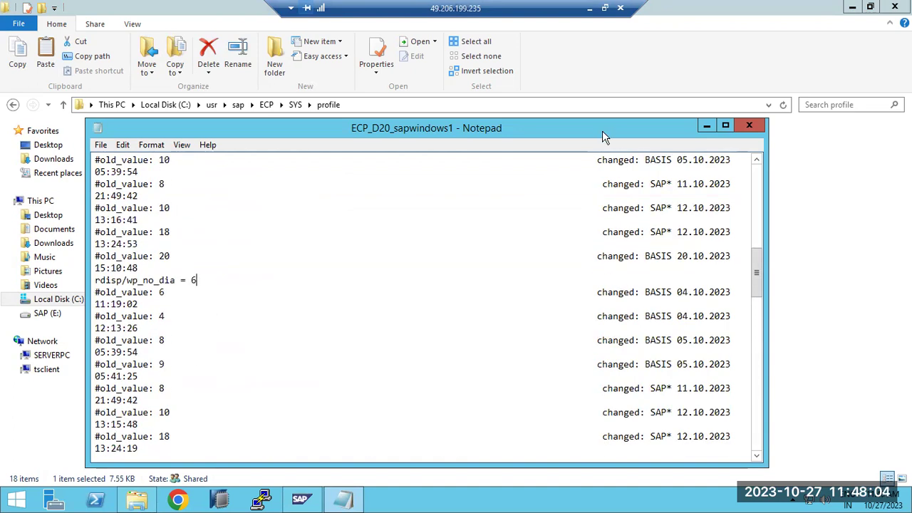
left_click(751, 126)
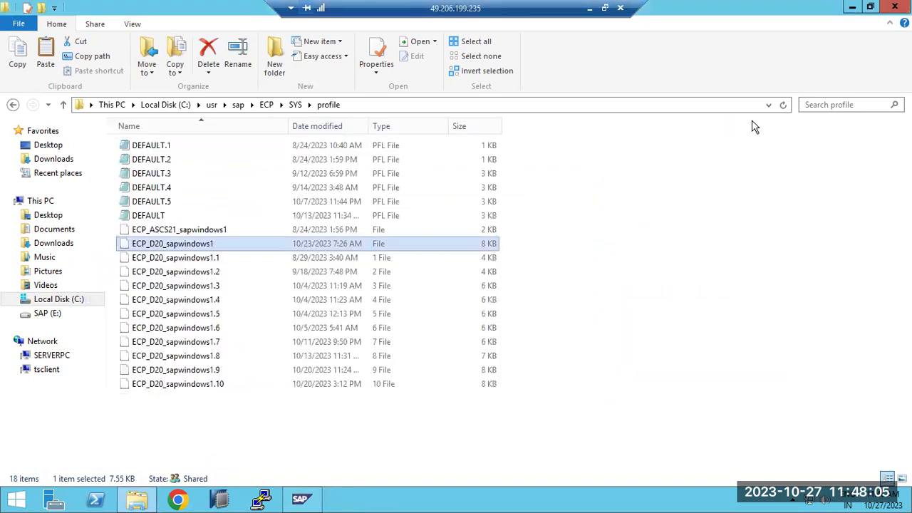
left_click(896, 7)
Expand ECD and ECP, then start the ECD system, confirming the WebService credentials
left_click(27, 132)
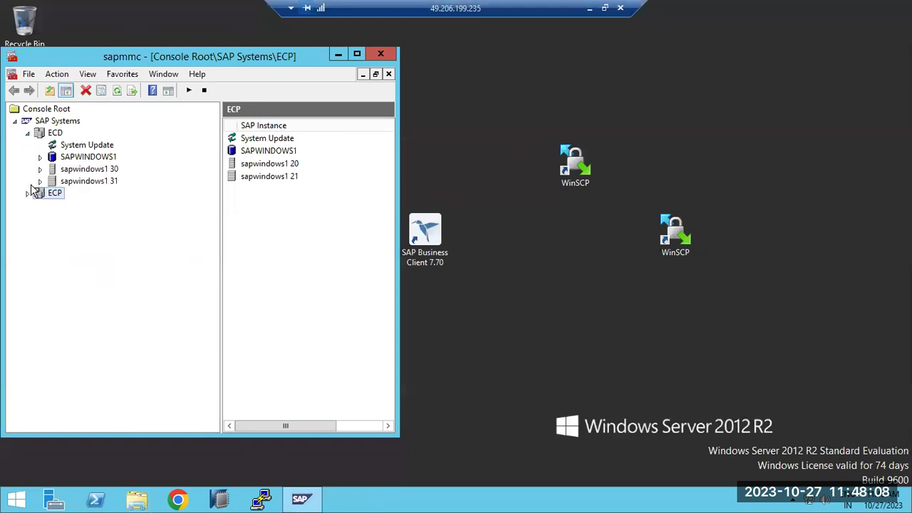
left_click(27, 193)
right_click(53, 134)
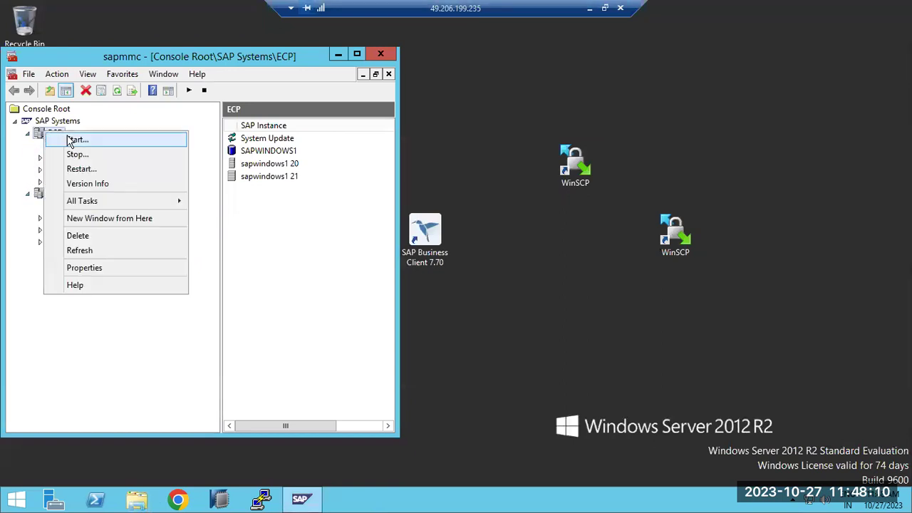
left_click(72, 137)
left_click(150, 280)
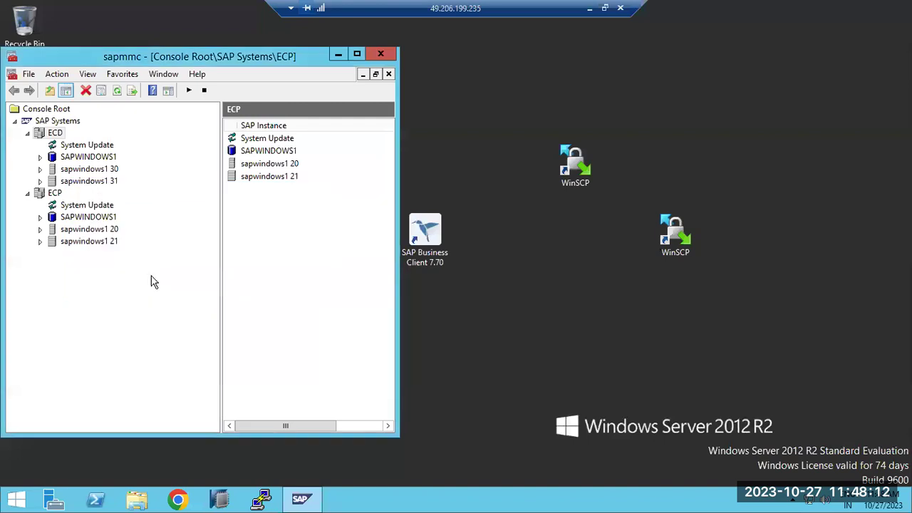
left_click(182, 259)
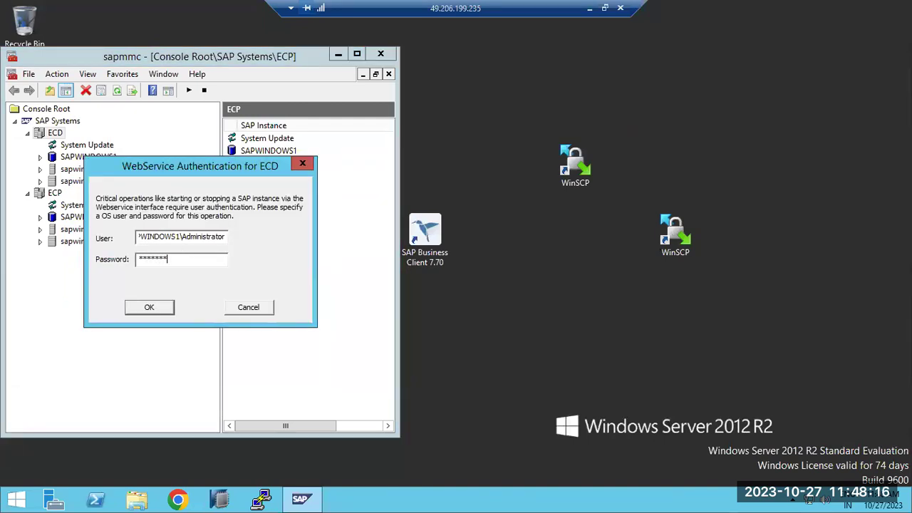
key("Return")
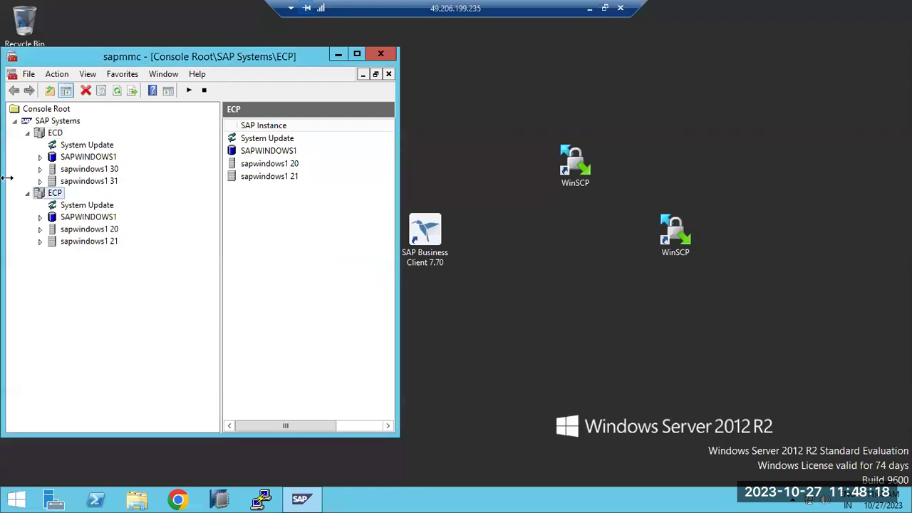
Start the ECP system with the 300-second timeout and refresh until instances come up
right_click(39, 191)
left_click(63, 200)
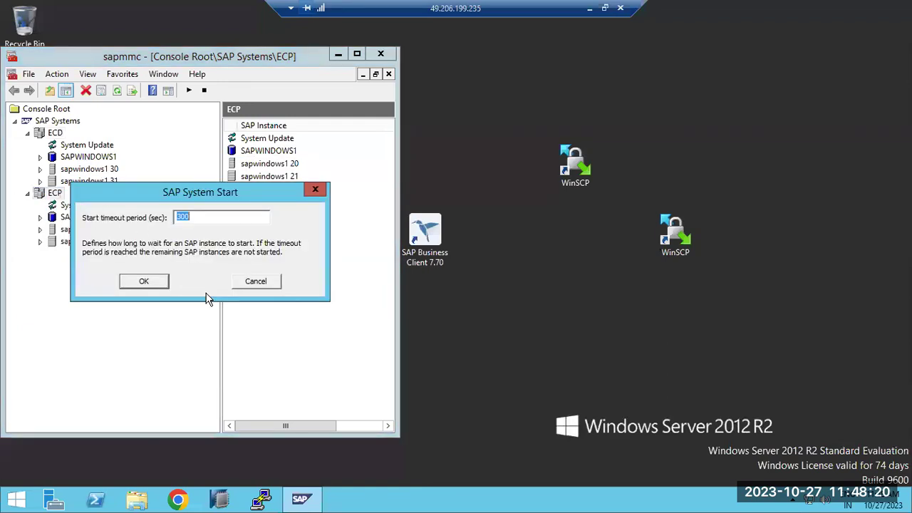
left_click(153, 283)
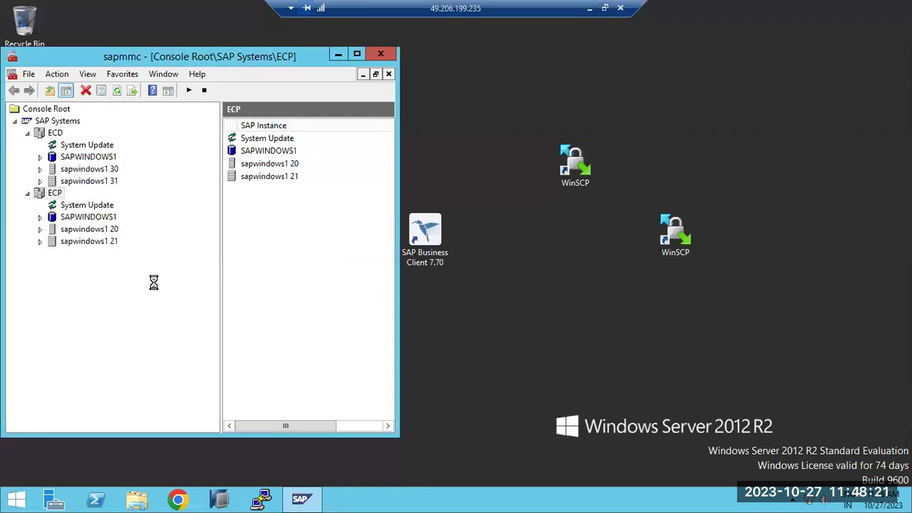
left_click(119, 93)
left_click(119, 93)
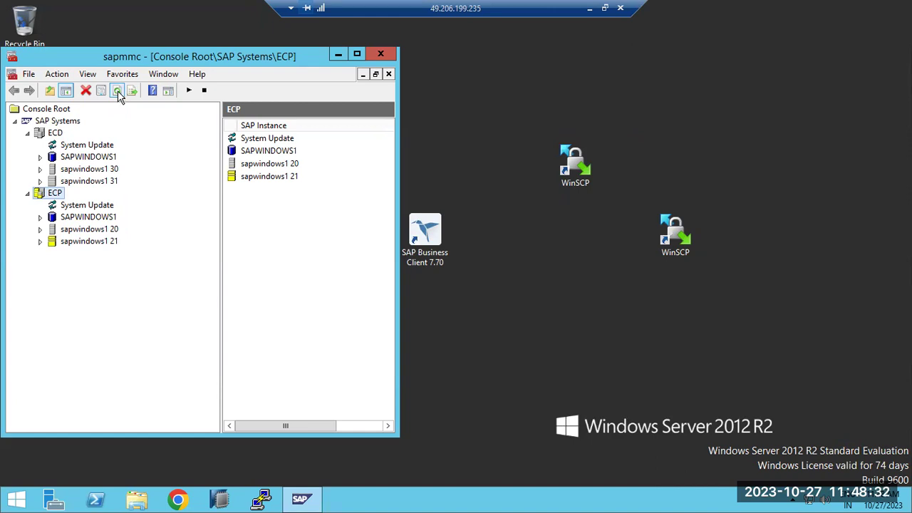
left_click(118, 93)
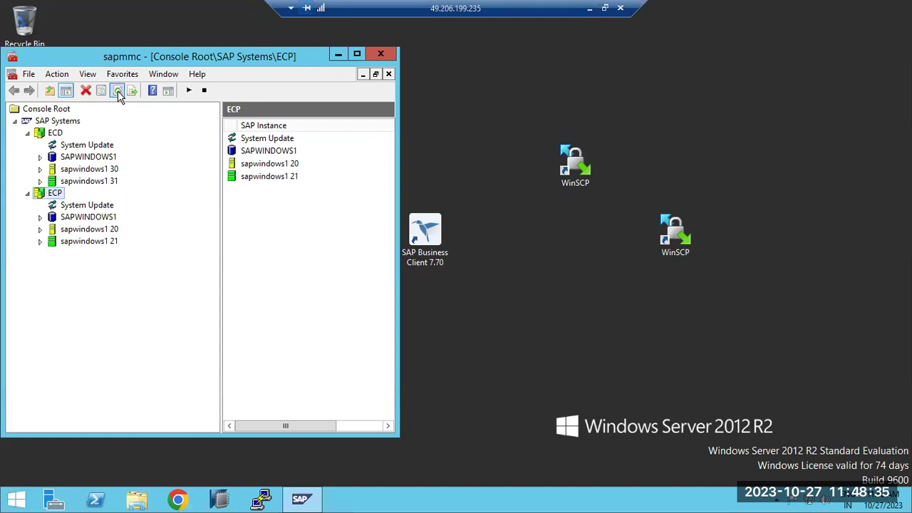
View the process lists of ECD sapwindows1 30 and ECP sapwindows1 20
left_click(40, 169)
left_click(70, 183)
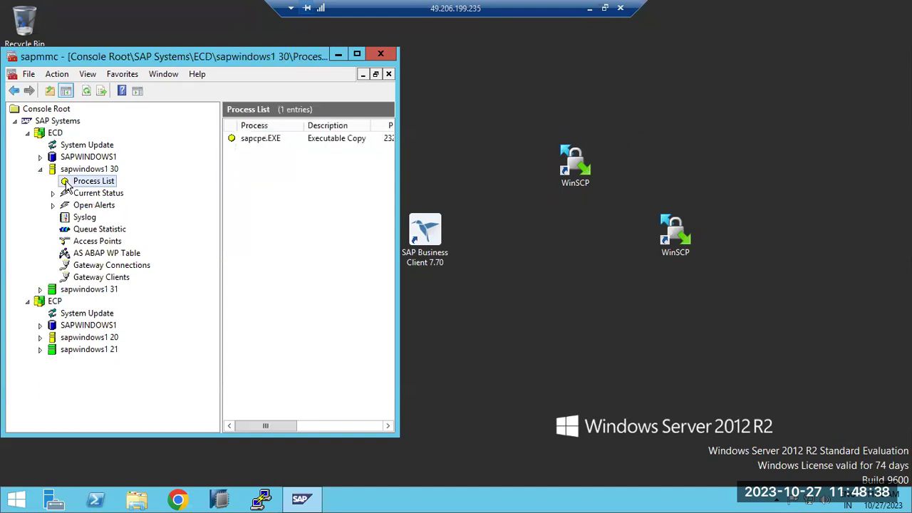
left_click(85, 92)
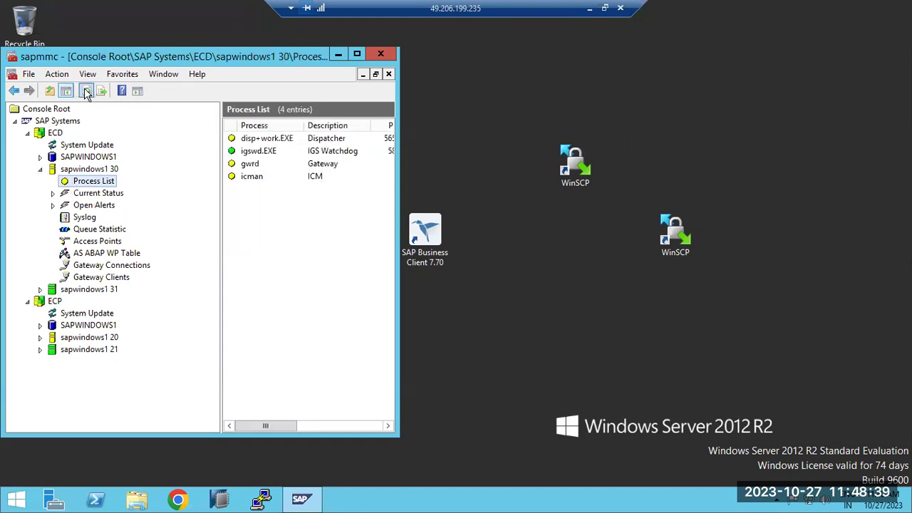
left_click(40, 169)
left_click(40, 229)
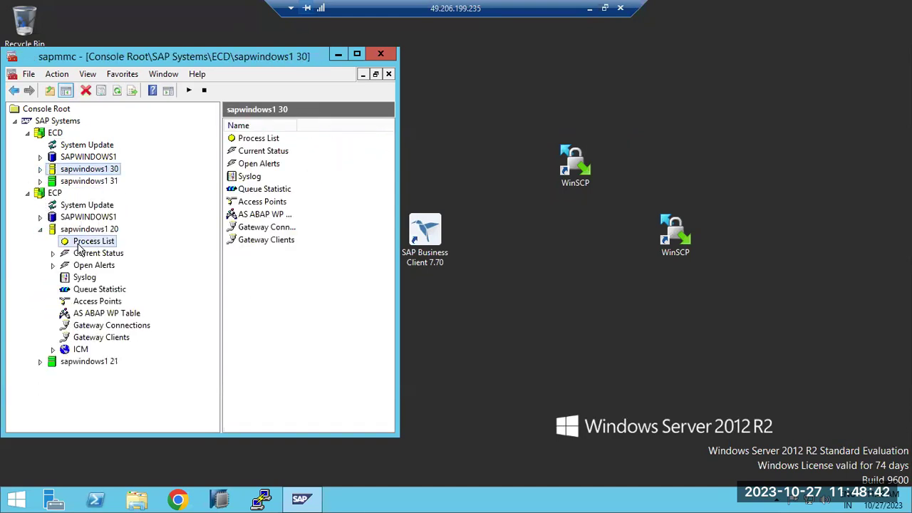
left_click(79, 244)
left_click(40, 229)
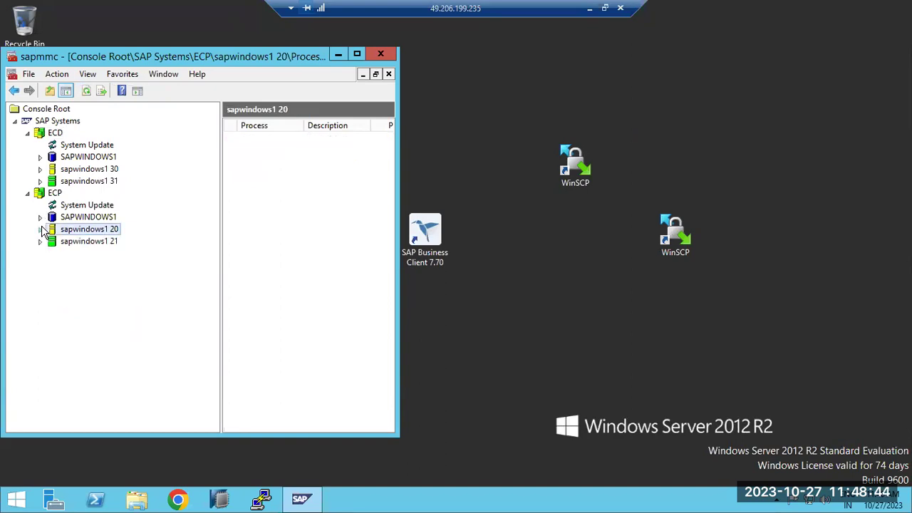
Maximize the console and open the process lists and AS ABAP WP tables of instances 30 and 20
right_click(384, 500)
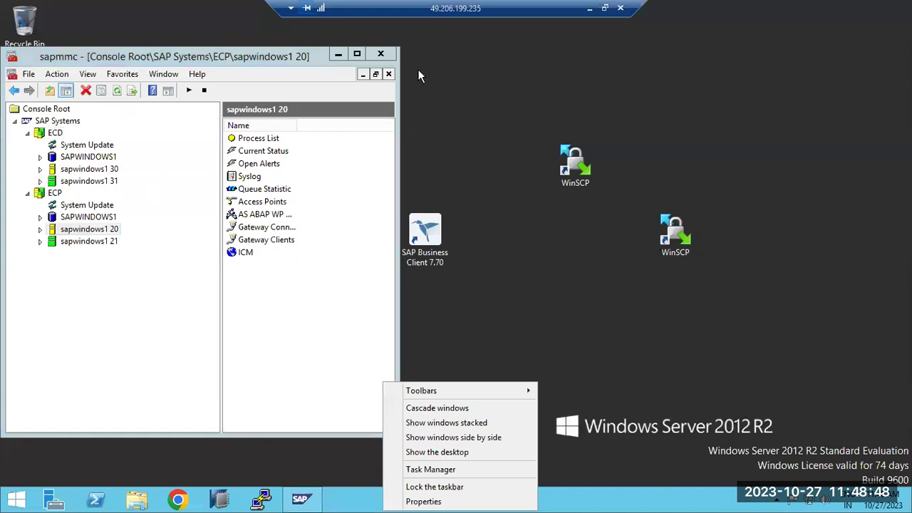
left_click(357, 53)
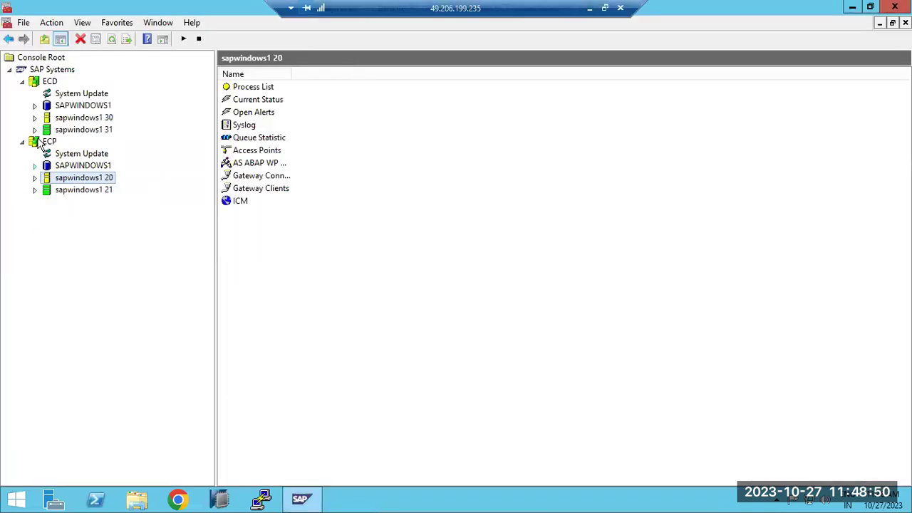
left_click(35, 118)
left_click(75, 130)
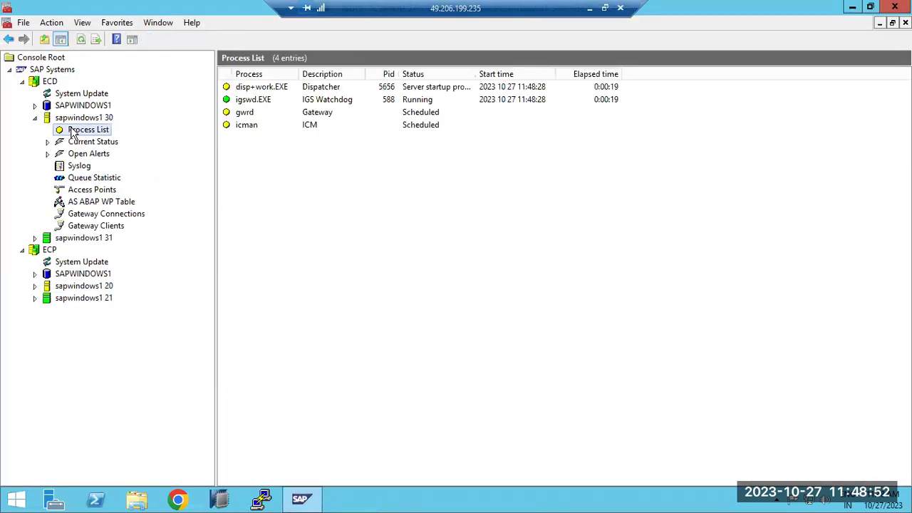
left_click(105, 203)
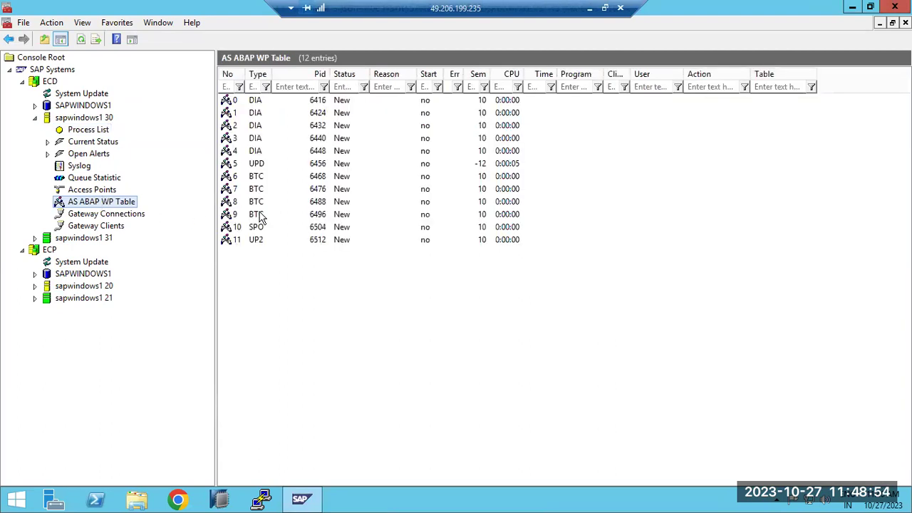
left_click(34, 286)
left_click(77, 299)
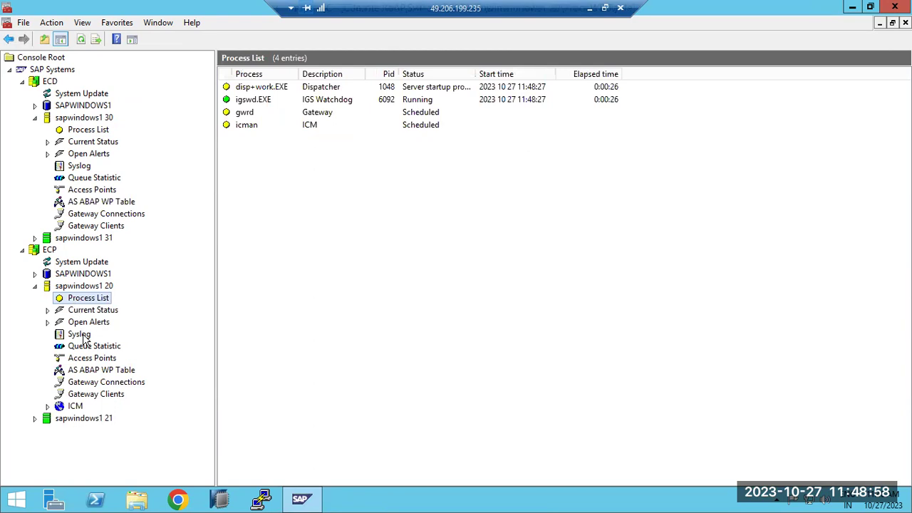
left_click(100, 370)
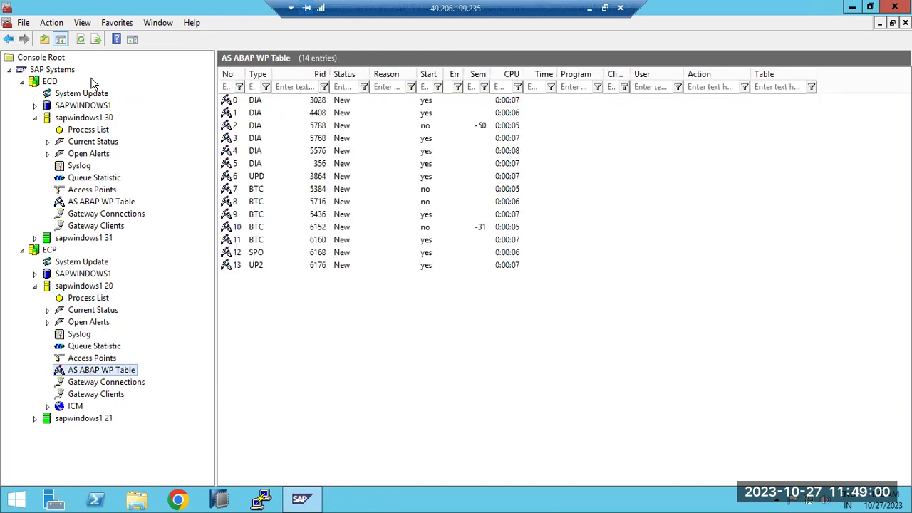
Refresh the ECP sapwindows1 20 work process table repeatedly
left_click(80, 40)
left_click(81, 40)
left_click(82, 40)
left_click(82, 40)
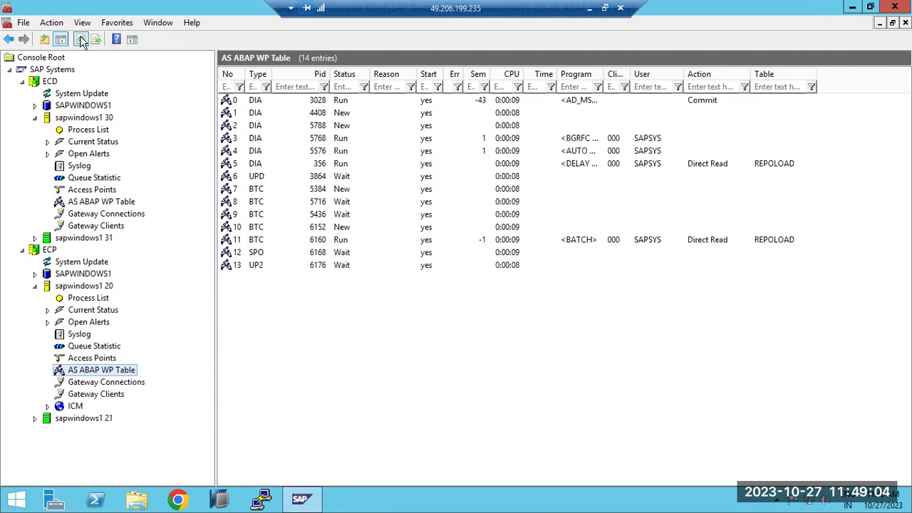
left_click(82, 40)
left_click(81, 41)
left_click(82, 41)
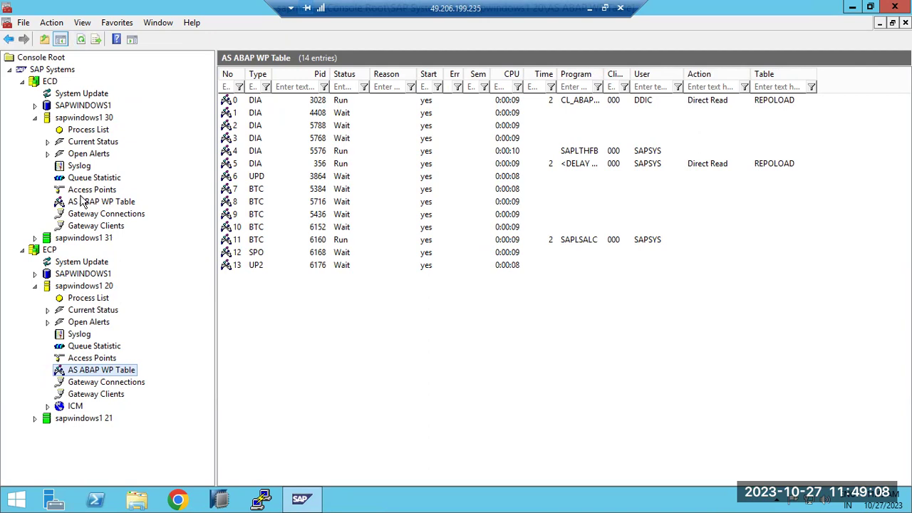
Refresh the ECD sapwindows1 30 work process table repeatedly, then minimize the console
left_click(82, 202)
left_click(81, 40)
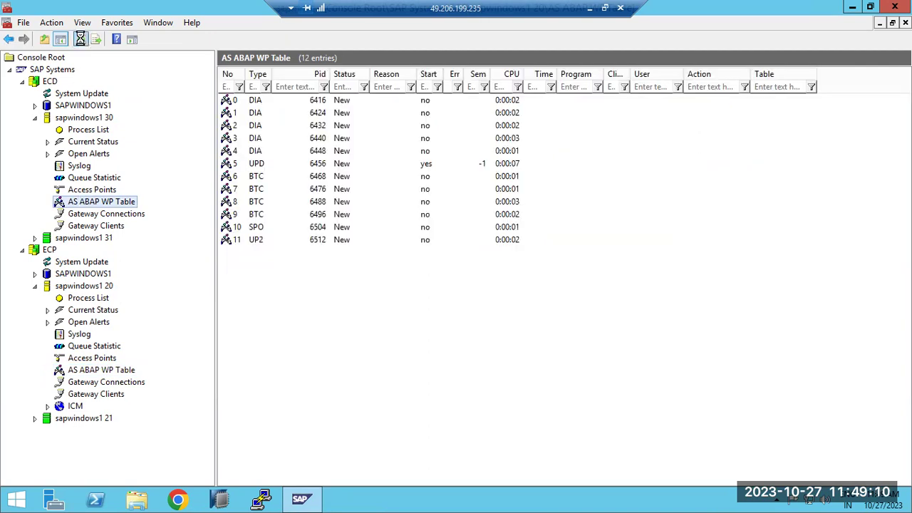
left_click(82, 41)
left_click(81, 40)
left_click(81, 40)
left_click(80, 39)
left_click(80, 40)
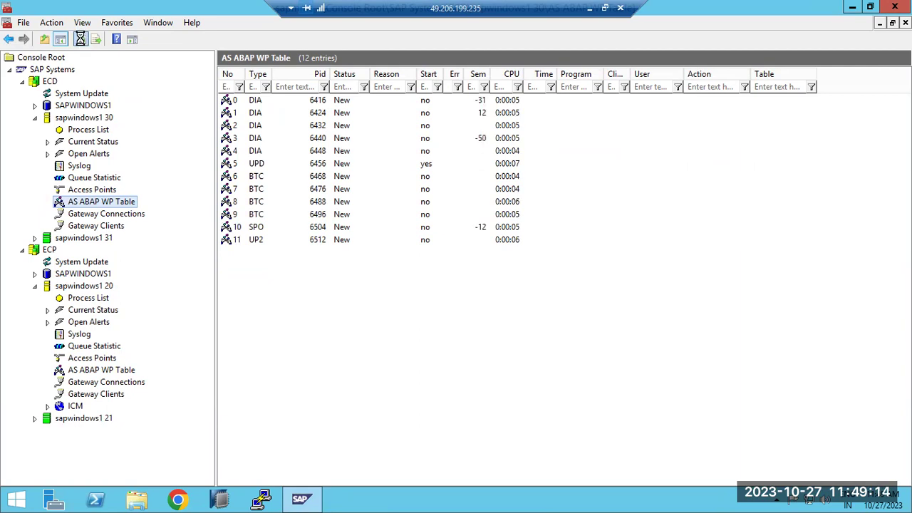
left_click(301, 499)
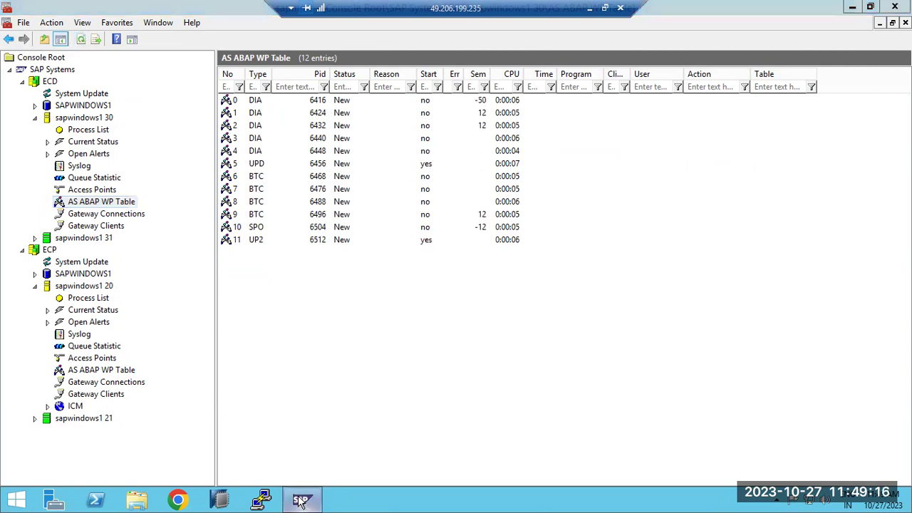
Launch SAP Logon and refresh the ECD work process table in the console meanwhile
double_click(332, 233)
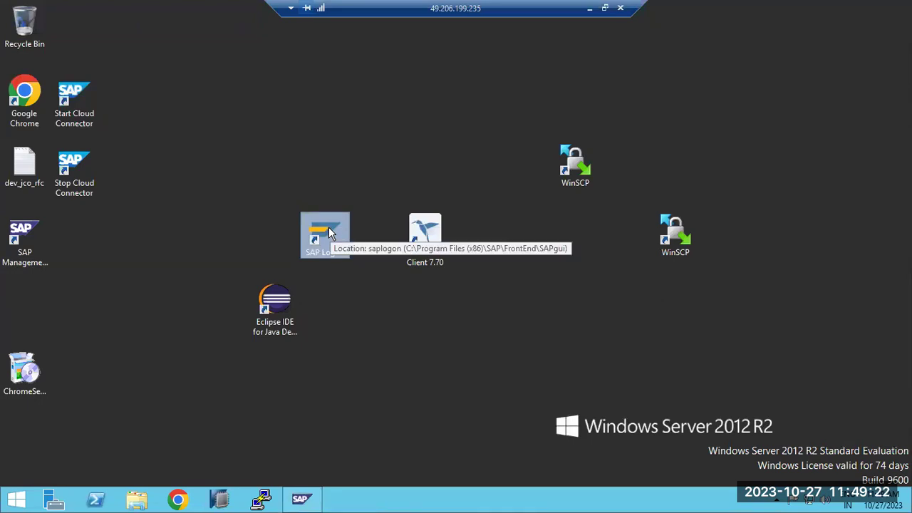
left_click(302, 499)
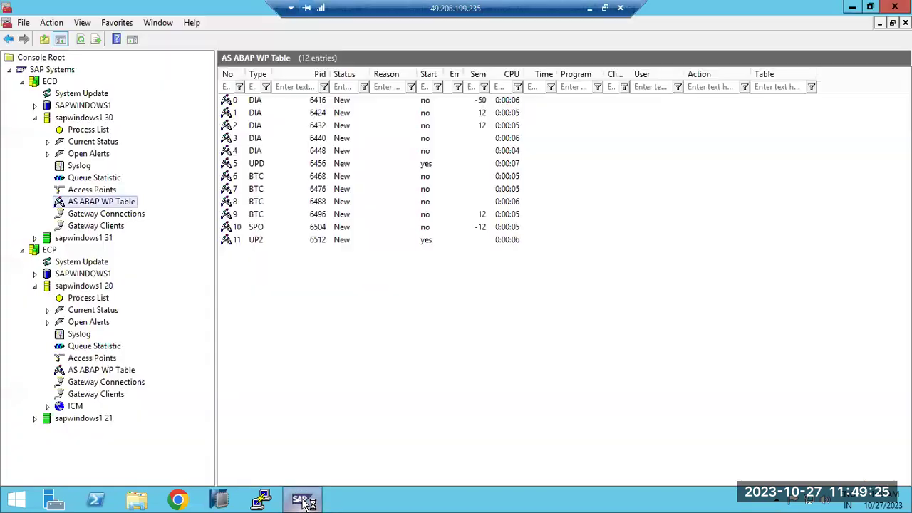
left_click(84, 38)
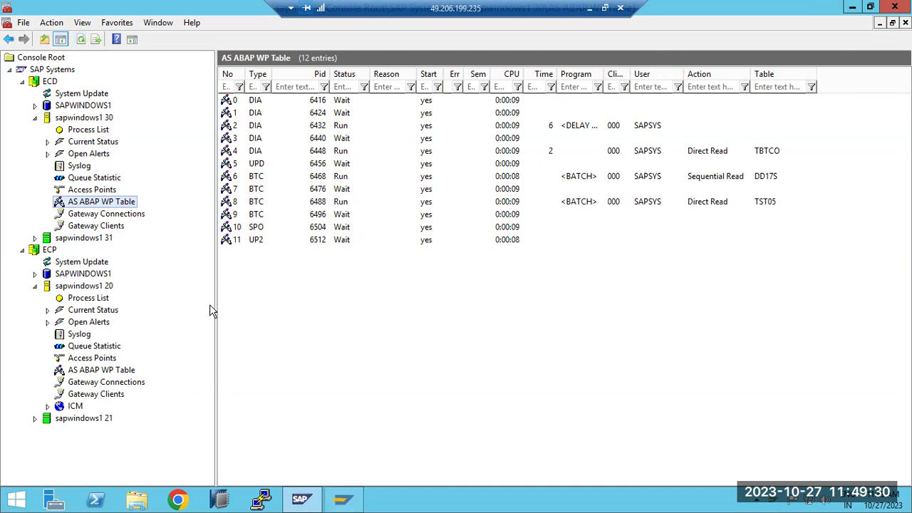
Log on to SAP ECC DEVELOPMENT as user basis with its password
left_click(340, 501)
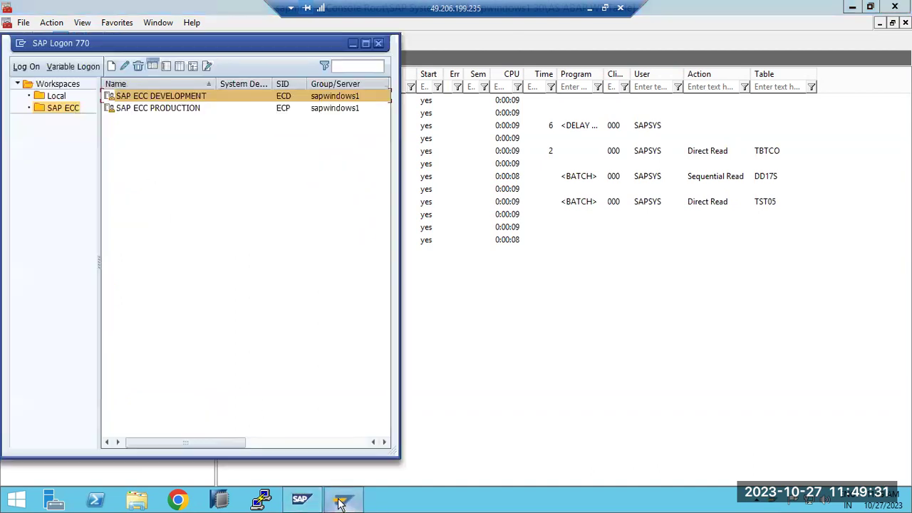
double_click(169, 97)
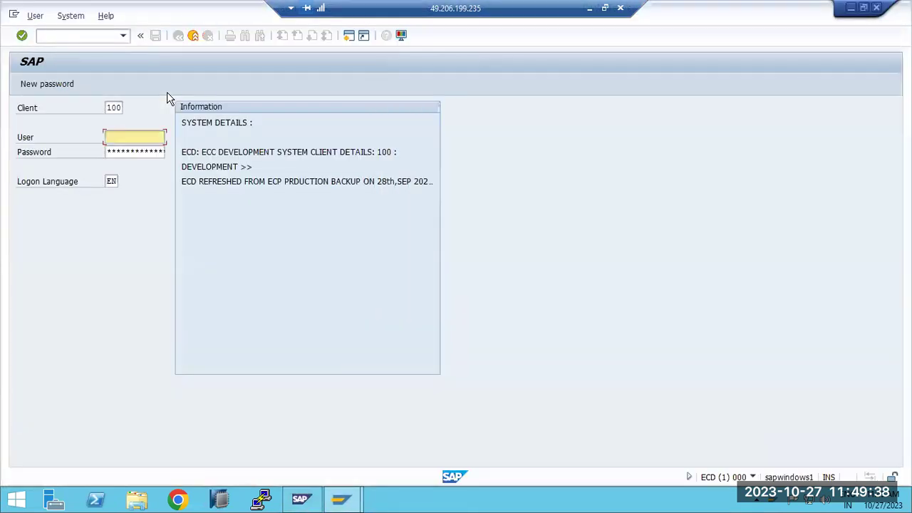
type("basis")
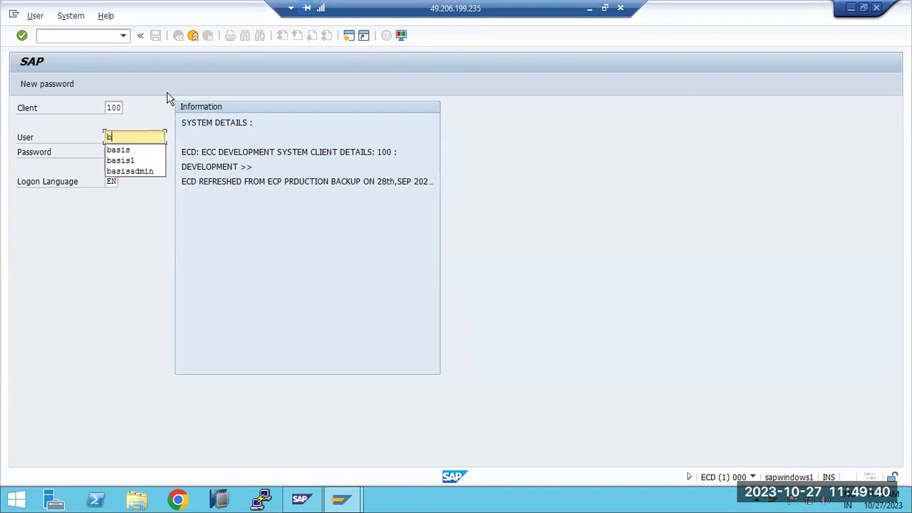
key("Tab")
type("*********")
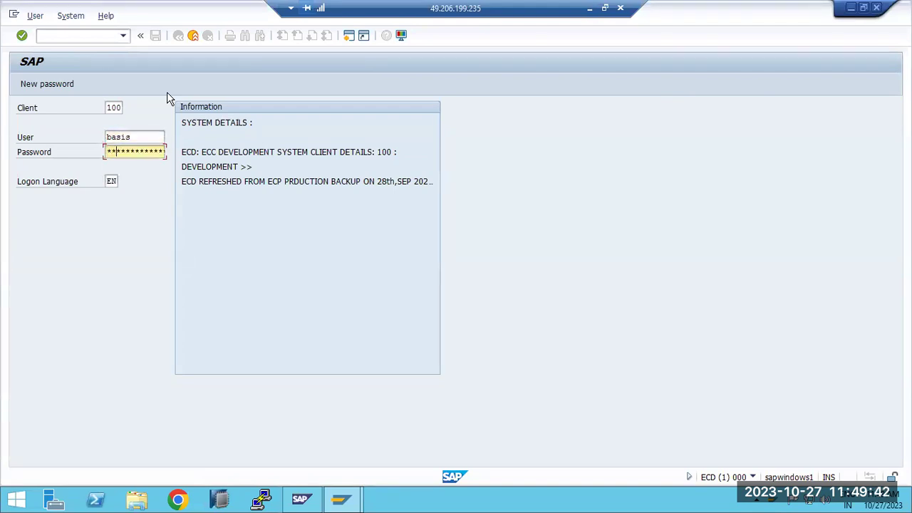
type("*")
key("Return")
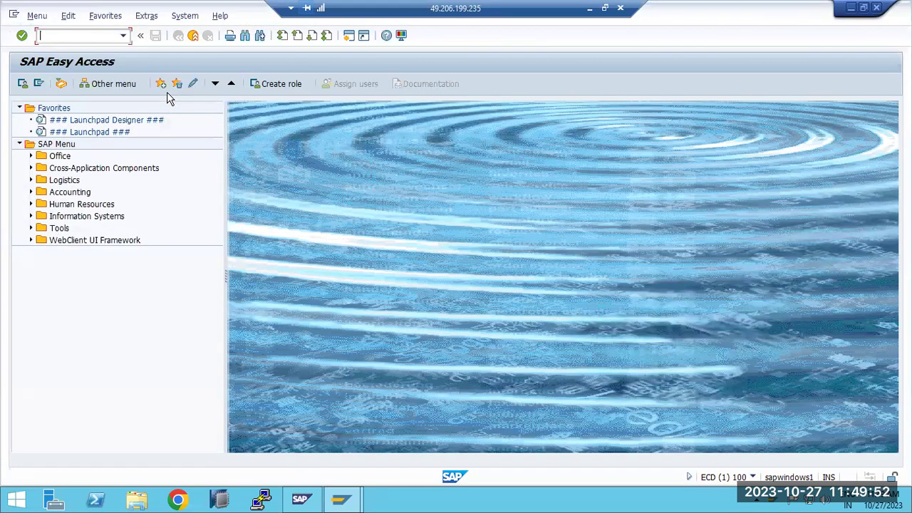
In SM37, untick Finished and list the matching background jobs
type("sm37")
key("Return")
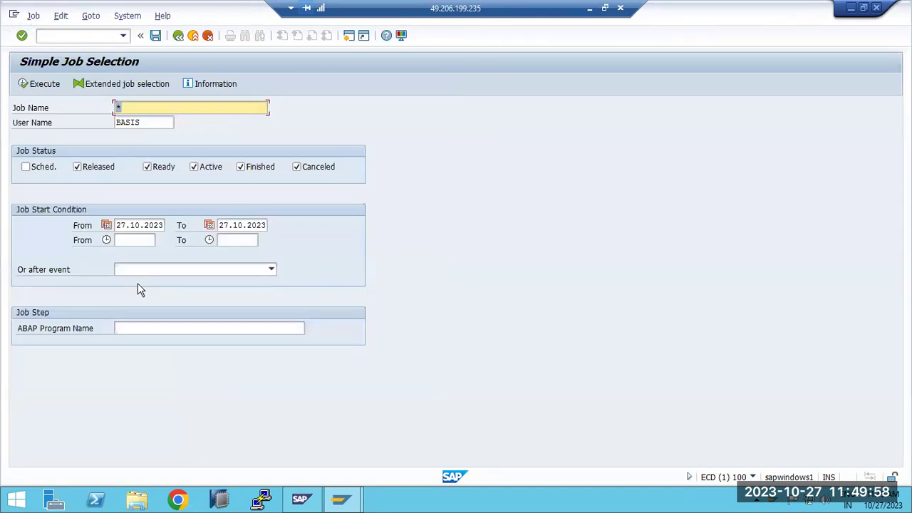
left_click(240, 167)
left_click(44, 84)
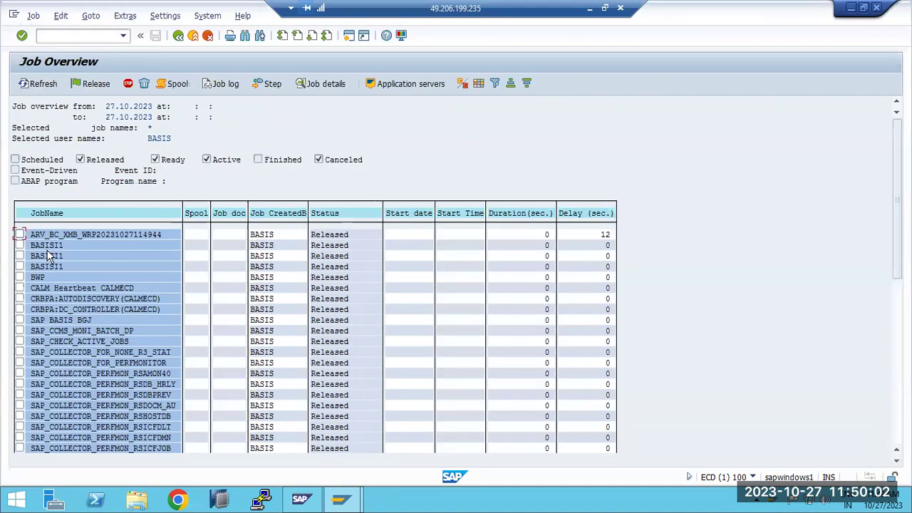
scroll(48, 258, "down", 2)
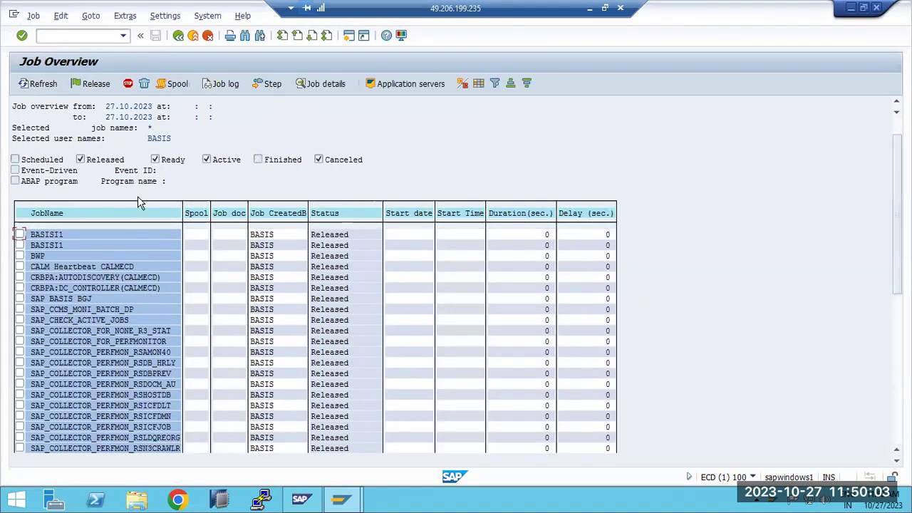
Rerun the job selection with Released and Ready also unticked
left_click(178, 36)
left_click(102, 168)
left_click(149, 168)
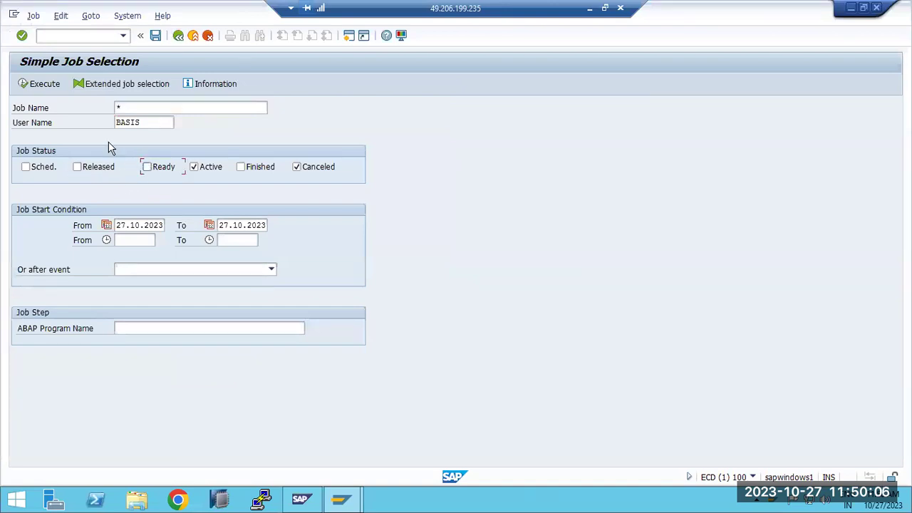
left_click(40, 84)
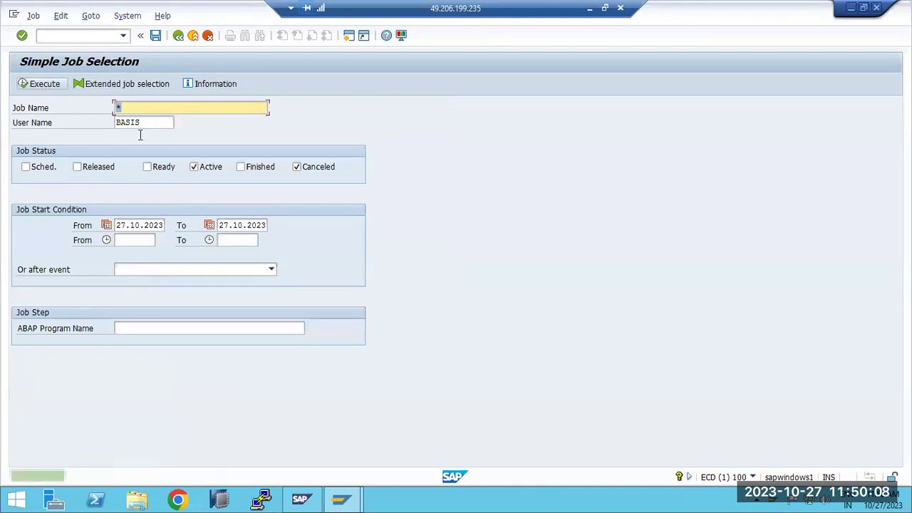
Toggle the Active filter and rerun the selection with User Name set to *
left_click(210, 169)
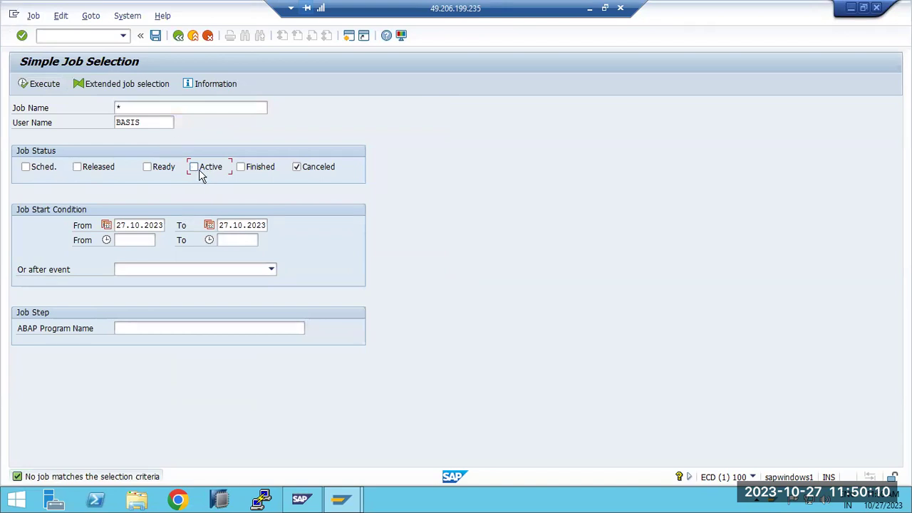
left_click(153, 124)
double_click(153, 123)
key("BackSpace")
type("*")
left_click(40, 84)
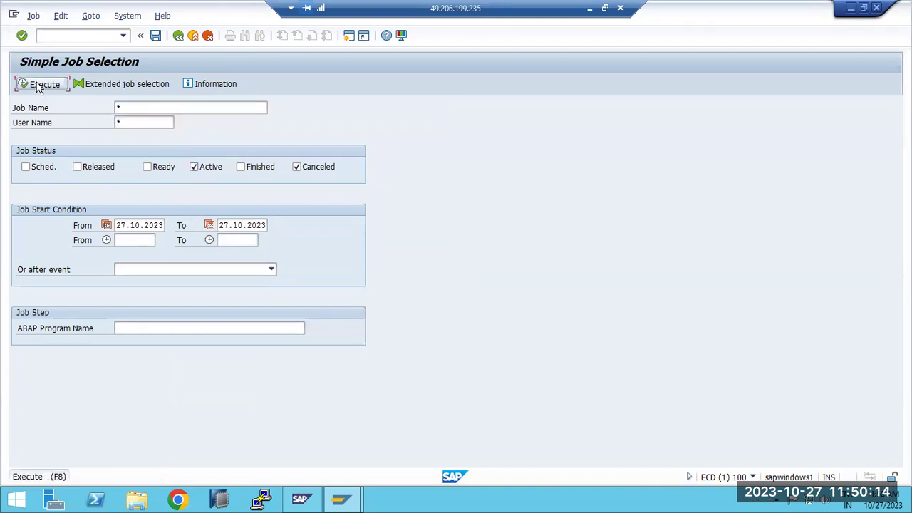
Change the From start date to 24.10.2023 and execute the selection
left_click(126, 225)
key("BackSpace")
key("BackSpace")
type("24")
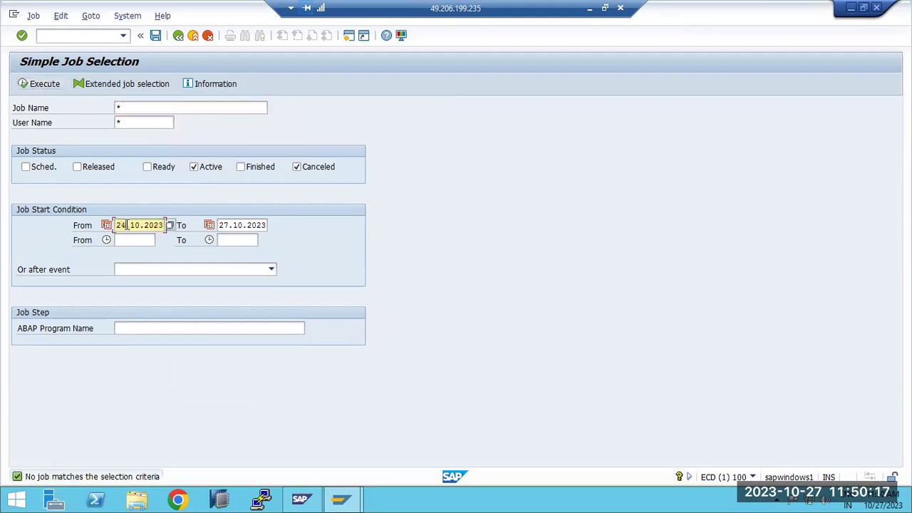
left_click(40, 84)
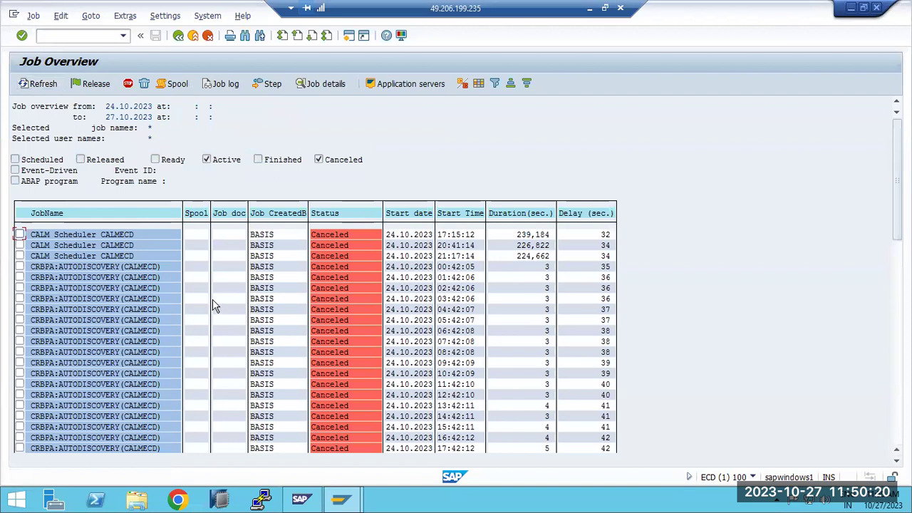
Select the first CALM Scheduler CALMECD job and scroll through the job overview
left_click(74, 239)
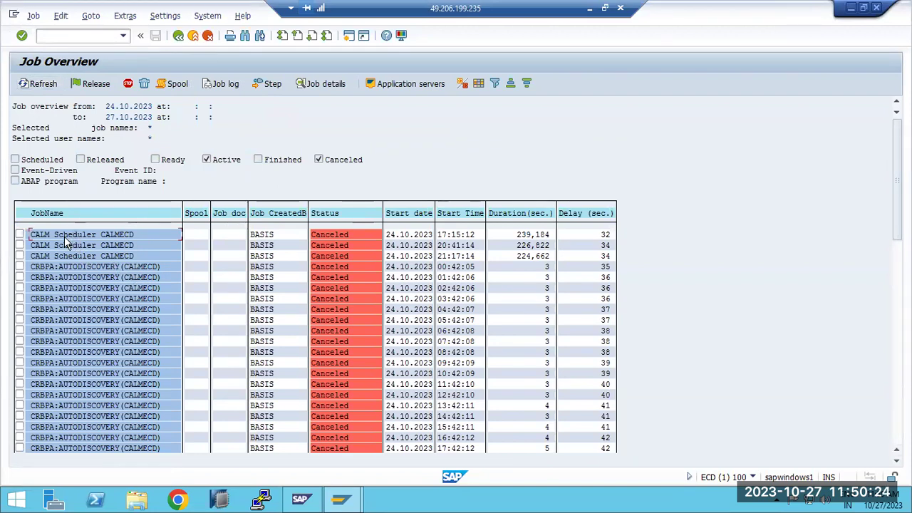
scroll(75, 342, "down", 4)
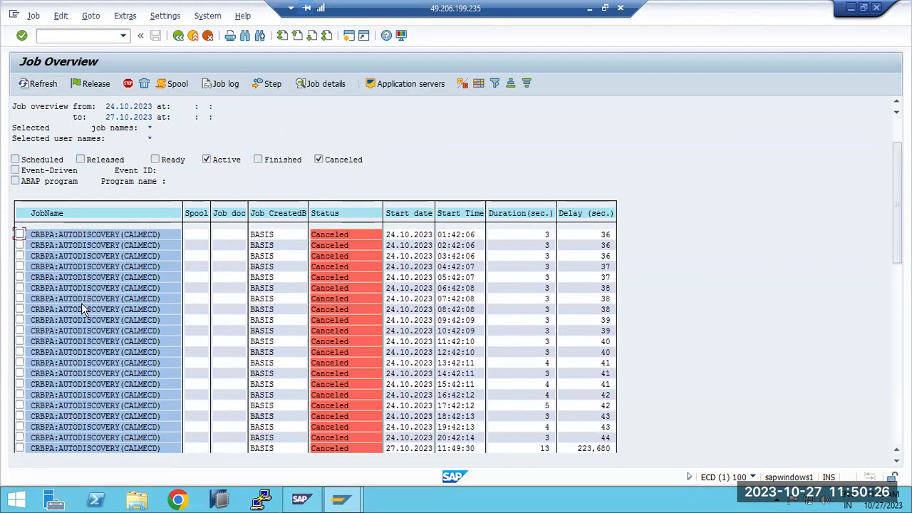
scroll(87, 328, "down", 1)
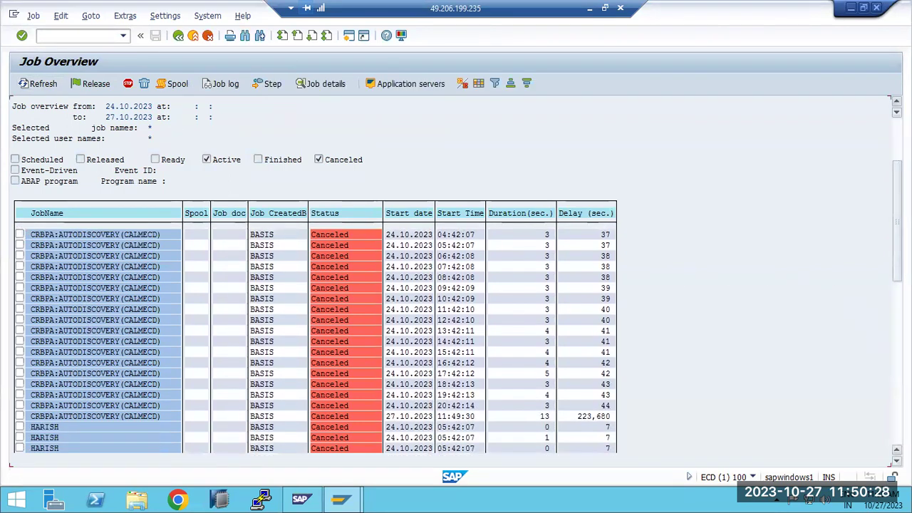
scroll(824, 421, "down", 6)
scroll(825, 421, "down", 2)
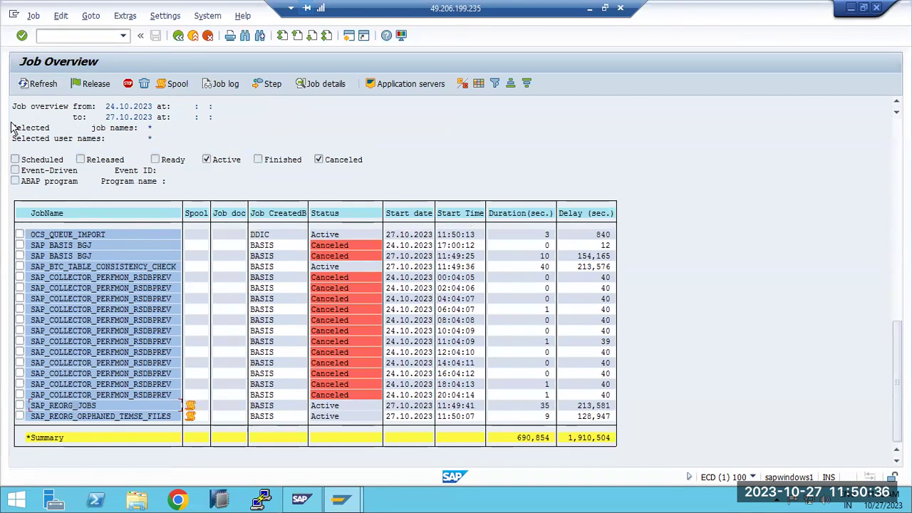
Refresh twice and check durations of SAP_REORG_JOBS and SAP_BTC_TABLE_CONSISTENCY_CHECK
left_click(41, 88)
left_click(41, 87)
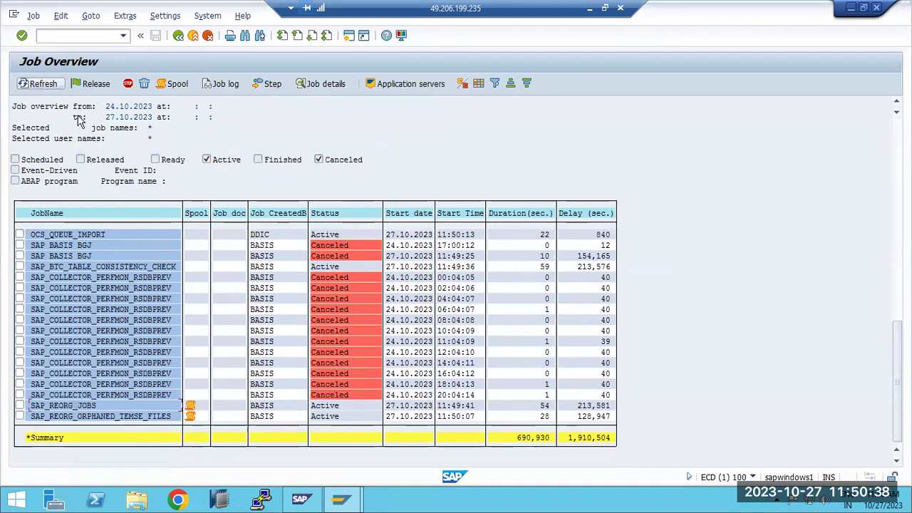
left_click(534, 406)
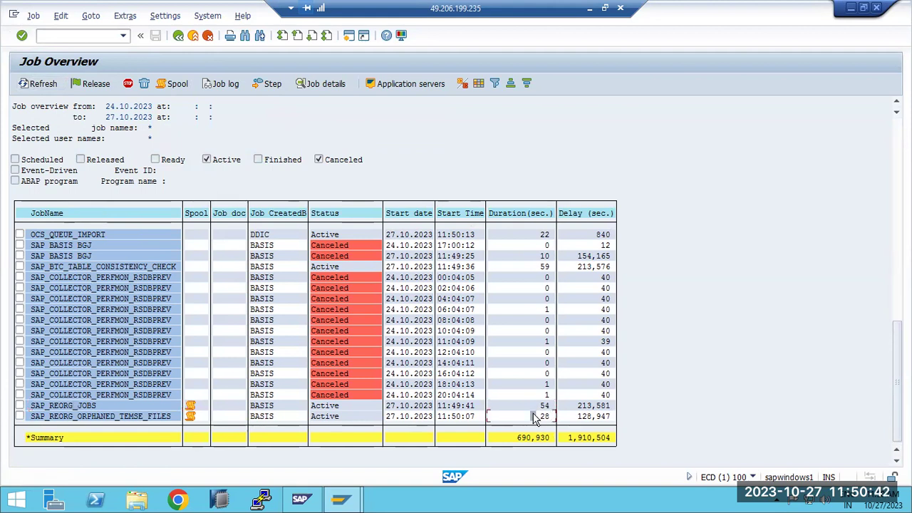
scroll(534, 420, "up", 2)
scroll(533, 417, "up", 4)
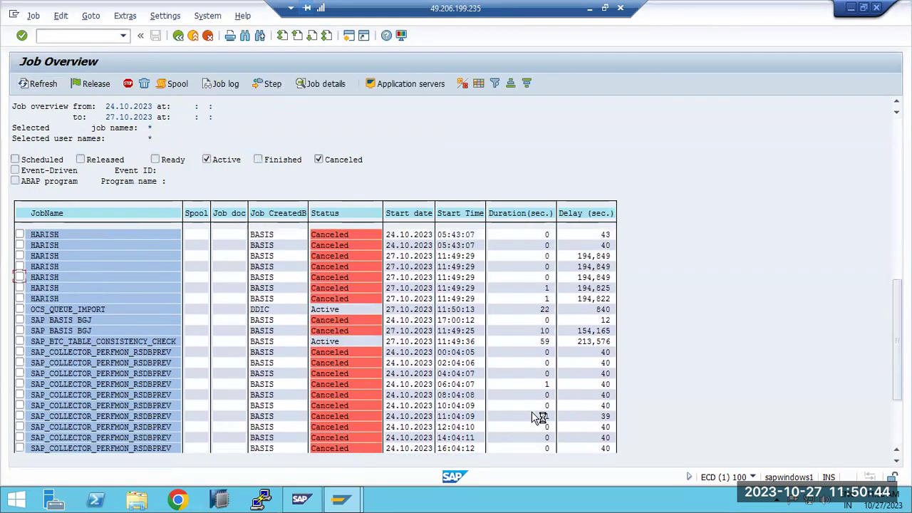
left_click(536, 395)
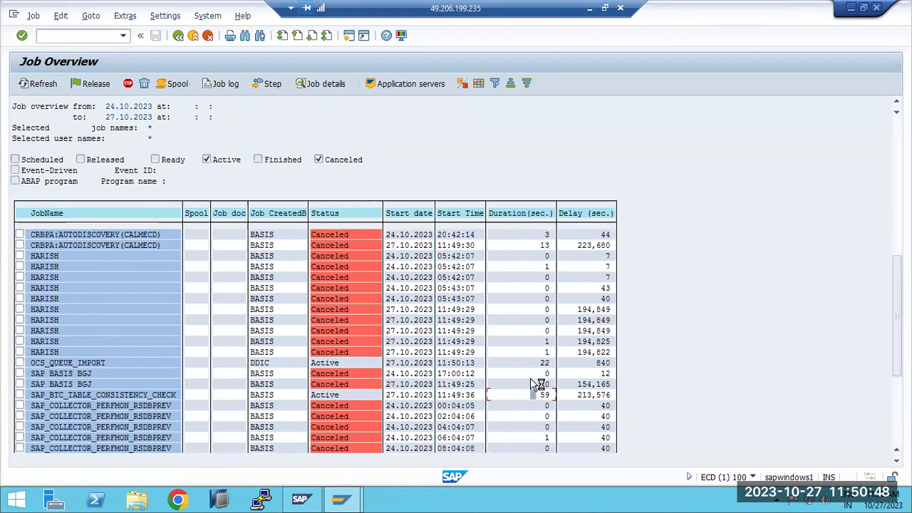
left_click(64, 35)
Open SM50 work processes, dismiss the security warning, and mark the background load figures
type("/n")
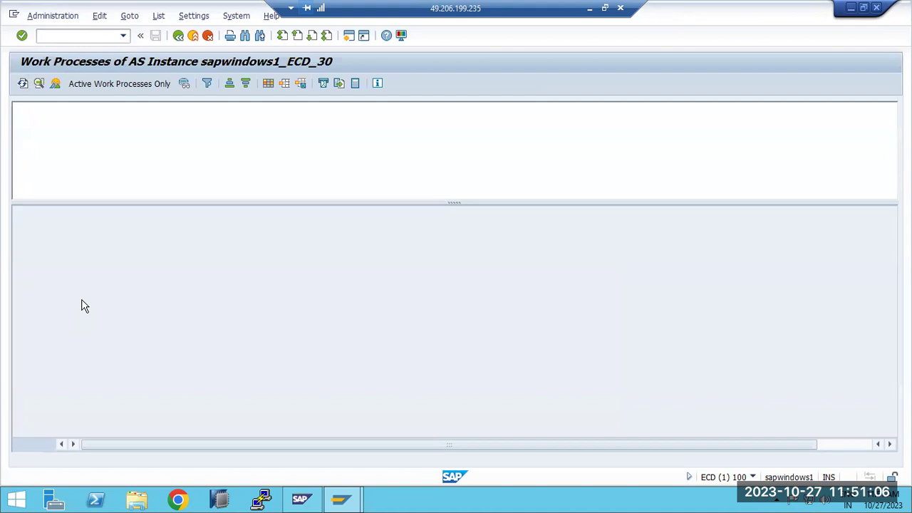
left_click(553, 158)
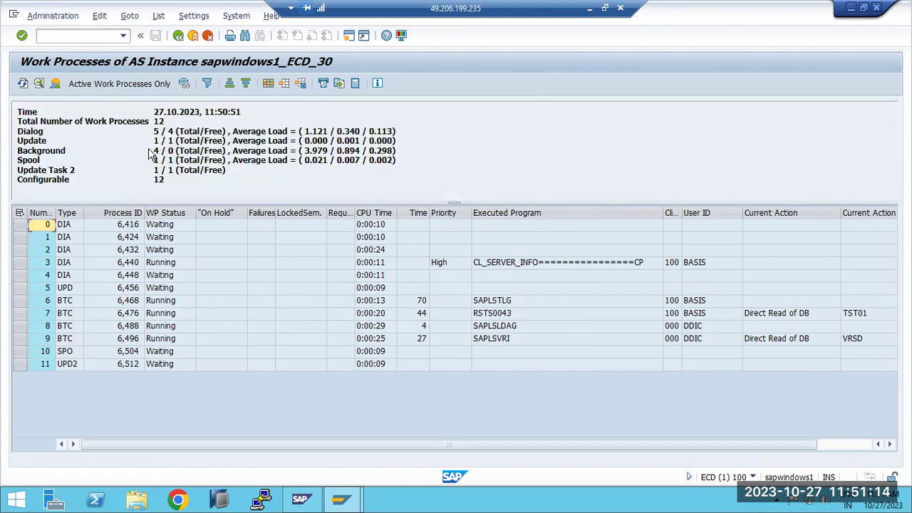
left_click_drag(155, 150, 330, 150)
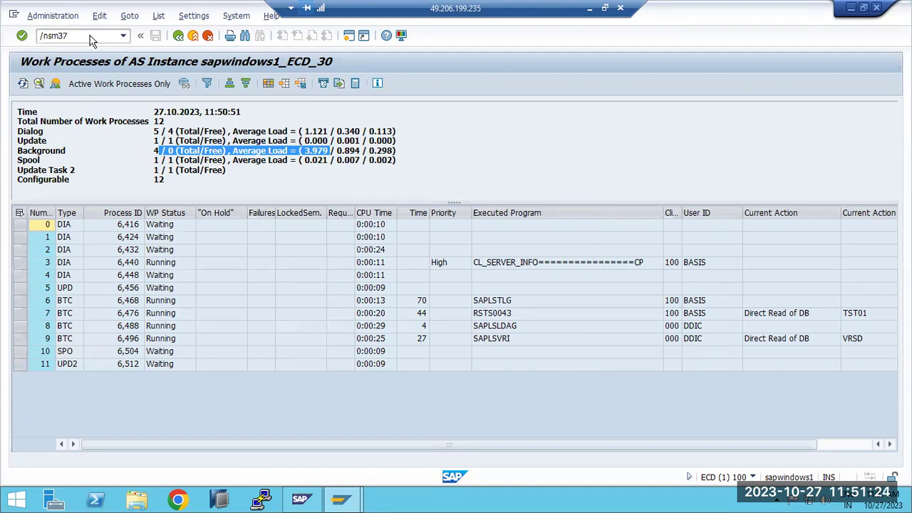
List SM37 jobs by default criteria and inspect CALM Heartbeat and CRBPA:AUTODISCOVERY details
key("Return")
left_click(37, 84)
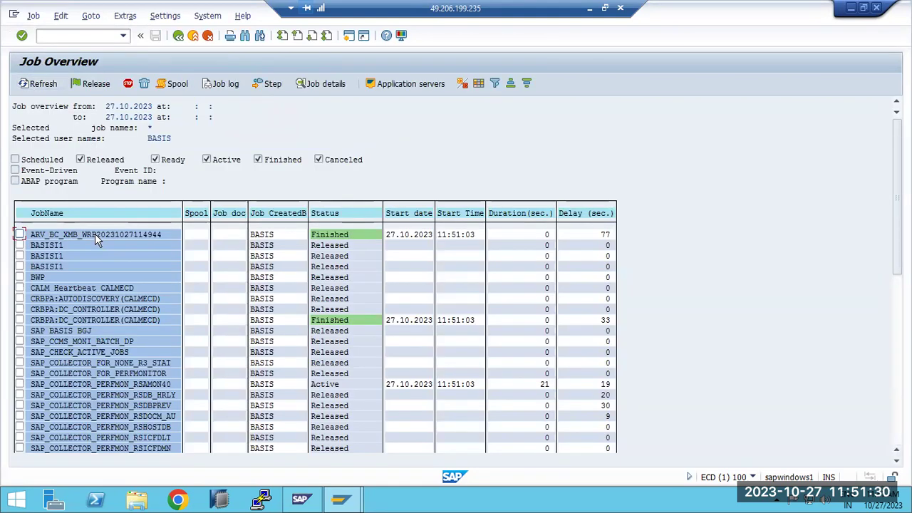
double_click(84, 290)
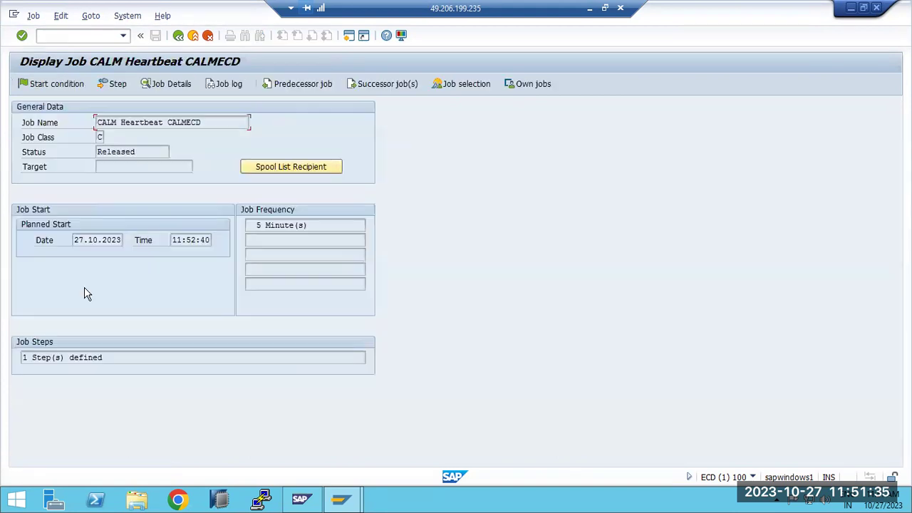
left_click(178, 35)
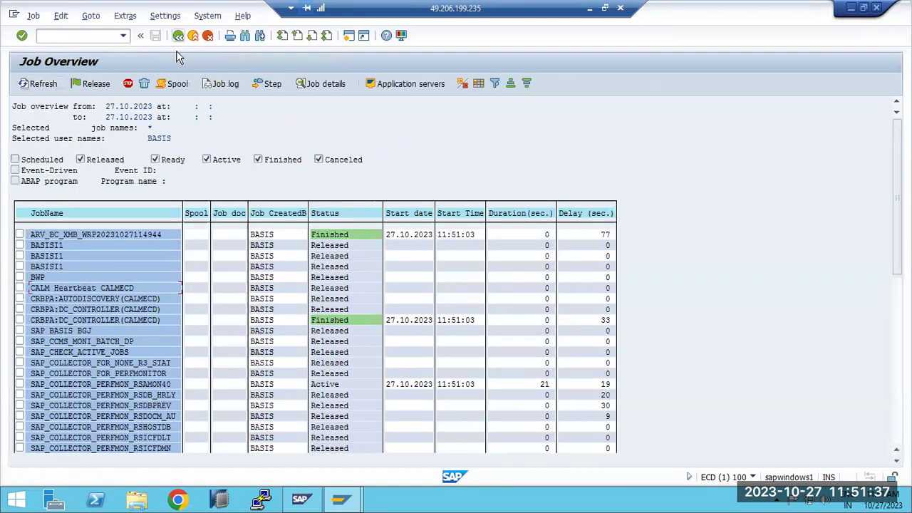
double_click(50, 299)
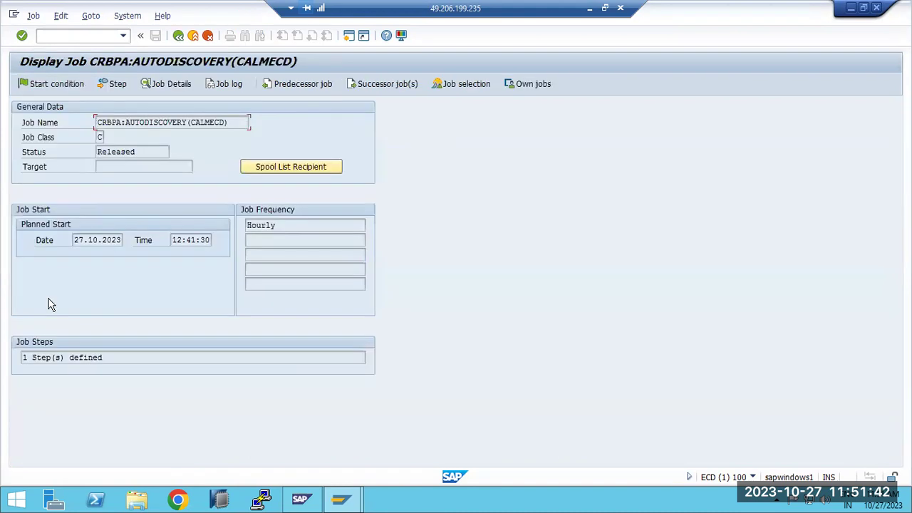
left_click(178, 35)
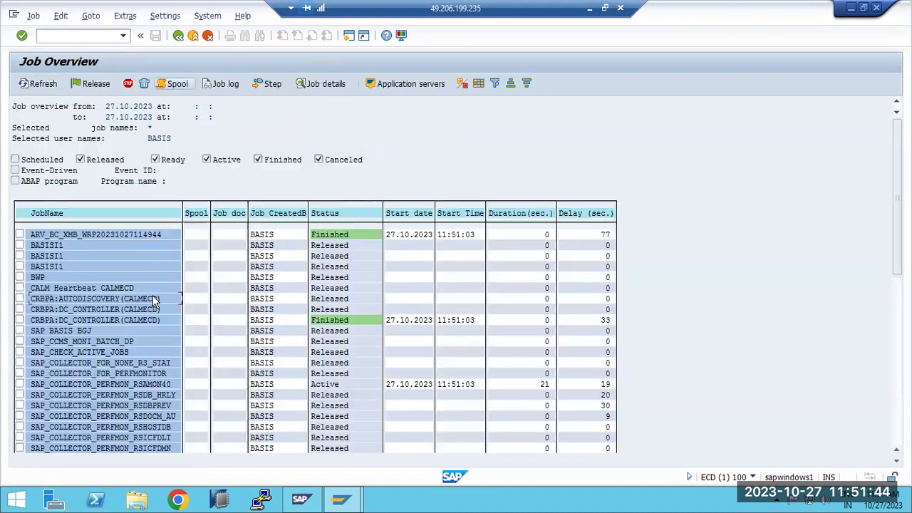
Check the CRBPA:DC_CONTROLLER(CALMECD) job frequency and select its row
double_click(108, 321)
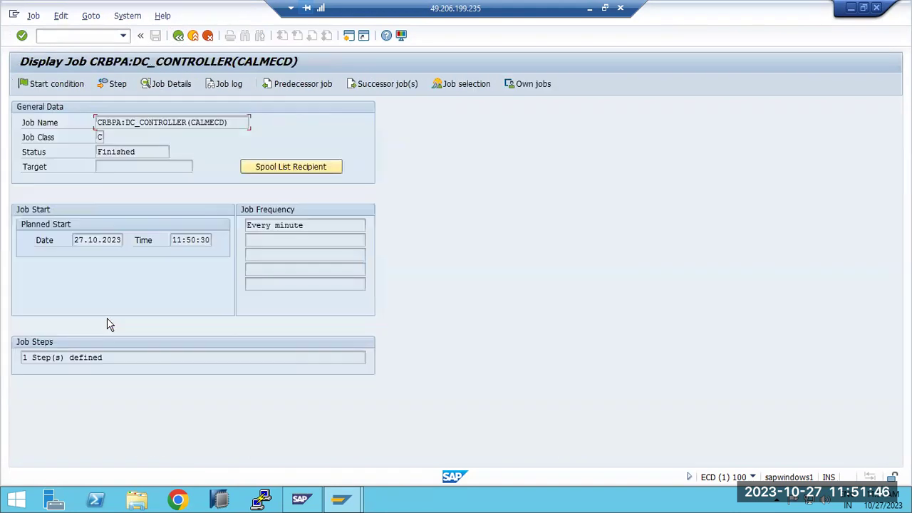
left_click_drag(262, 226, 320, 223)
left_click(178, 35)
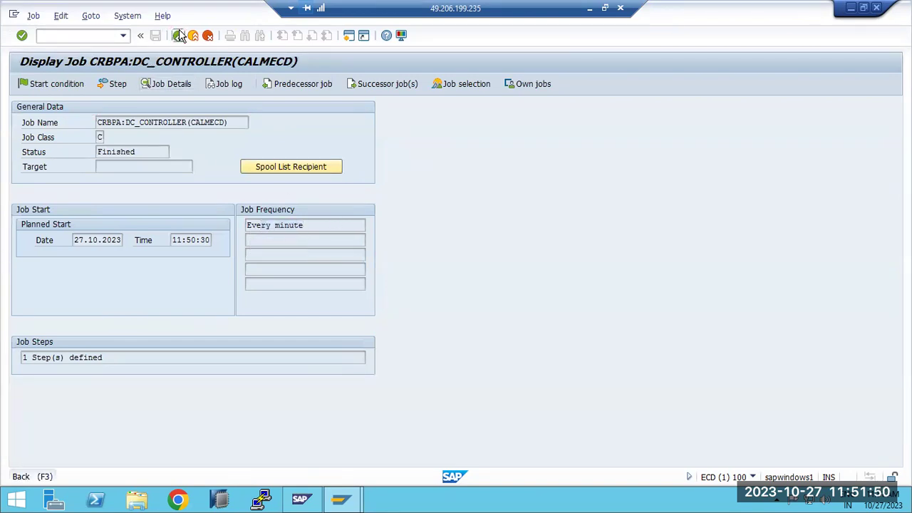
left_click(32, 309)
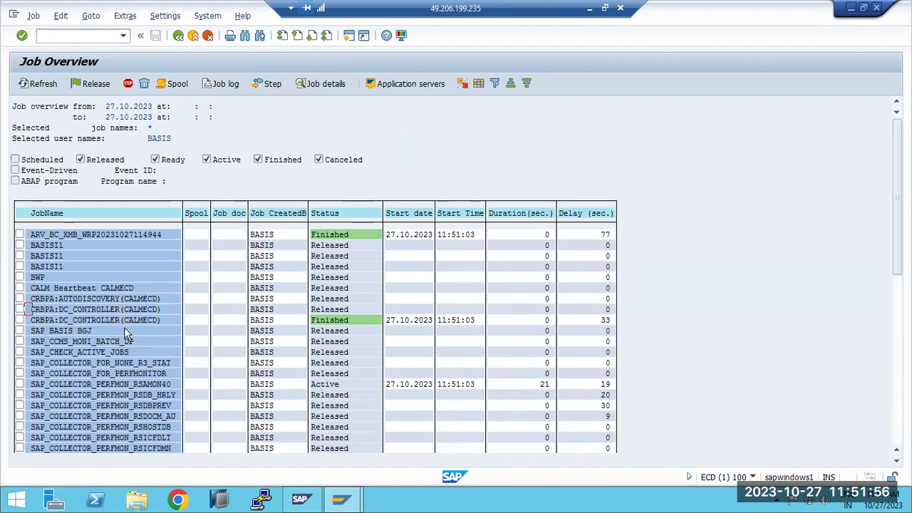
Scroll the job list, then run /nspam for the Support Package Manager
scroll(125, 334, "down", 2)
scroll(125, 335, "down", 4)
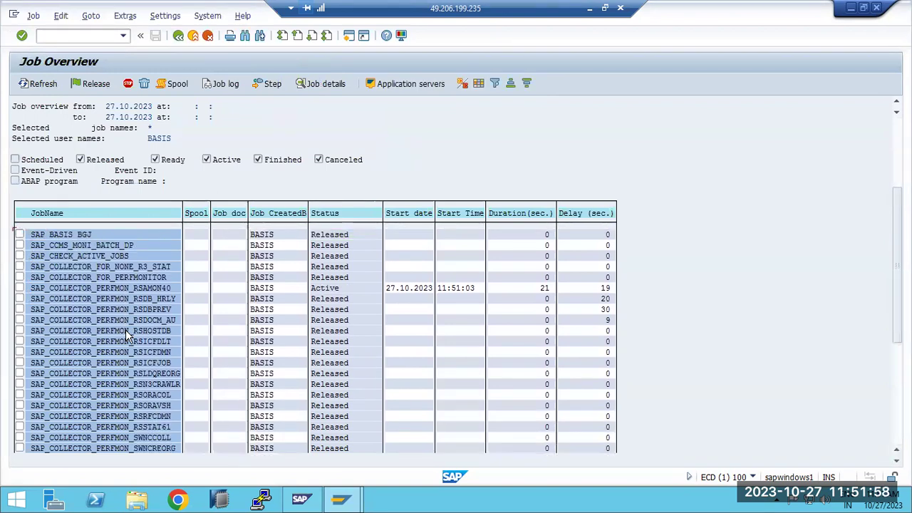
scroll(121, 363, "down", 3)
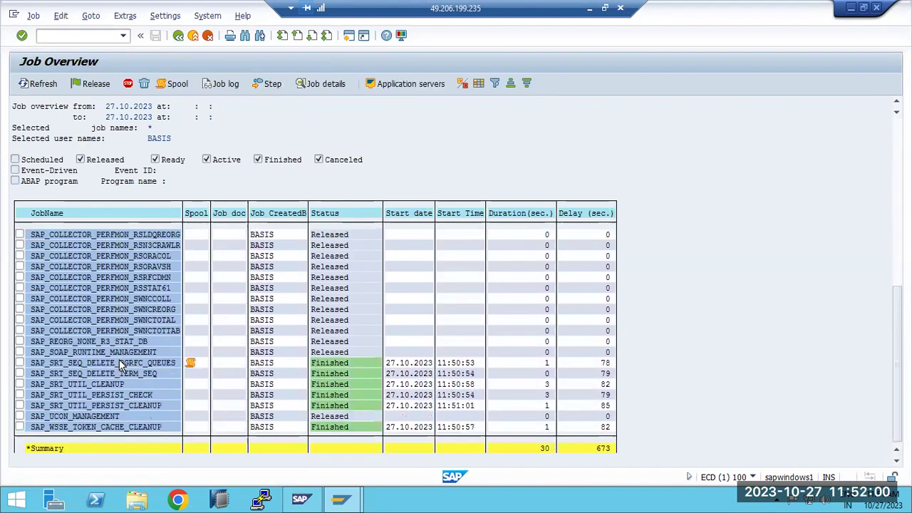
scroll(114, 300, "up", 3)
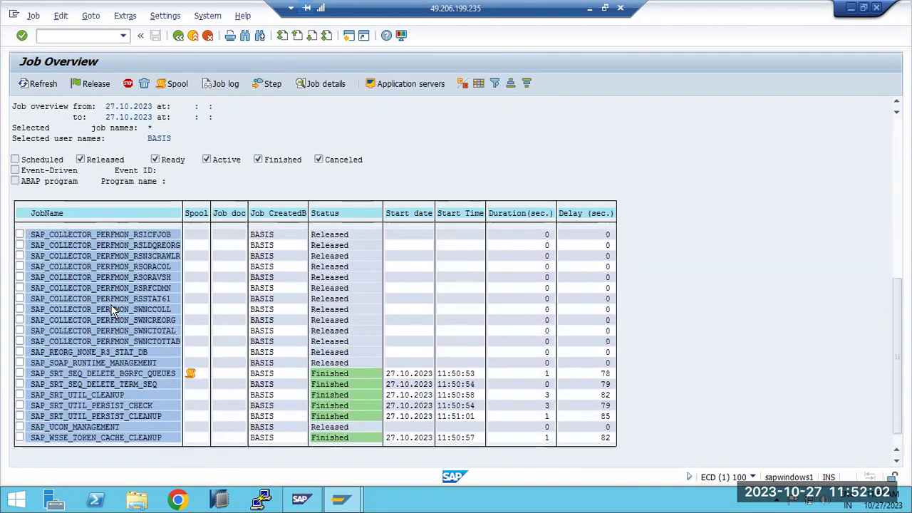
scroll(118, 322, "up", 1)
left_click(83, 36)
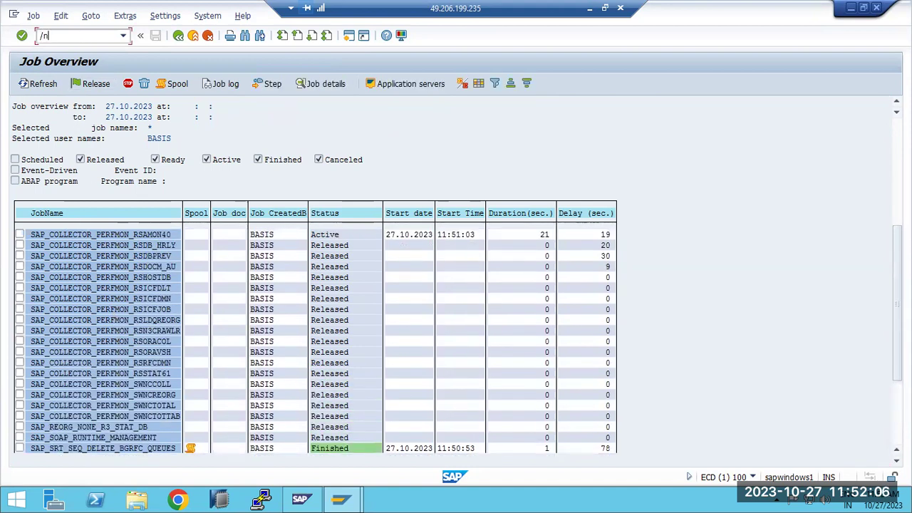
type("/nspam")
key("Return")
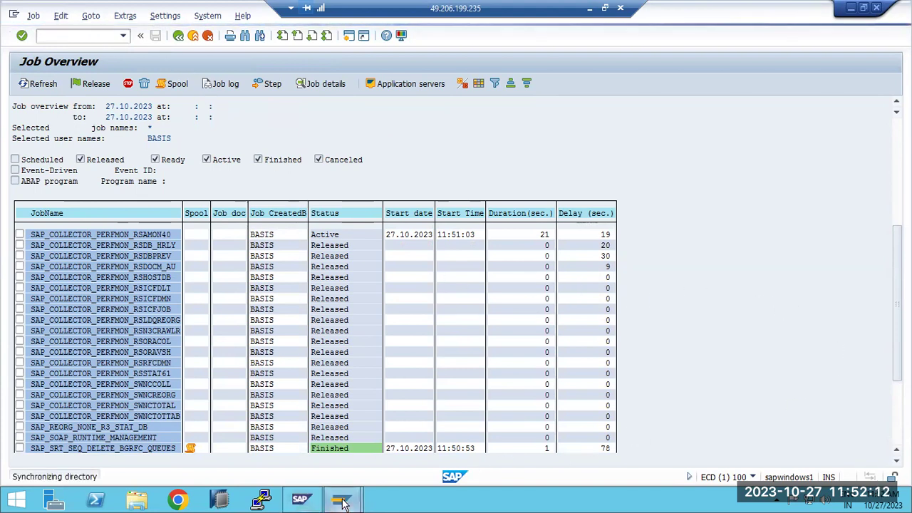
Bring the Support Package Manager forward, refresh, and highlight the DDIC_IMPORT status
mouse_move(343, 503)
left_click(432, 436)
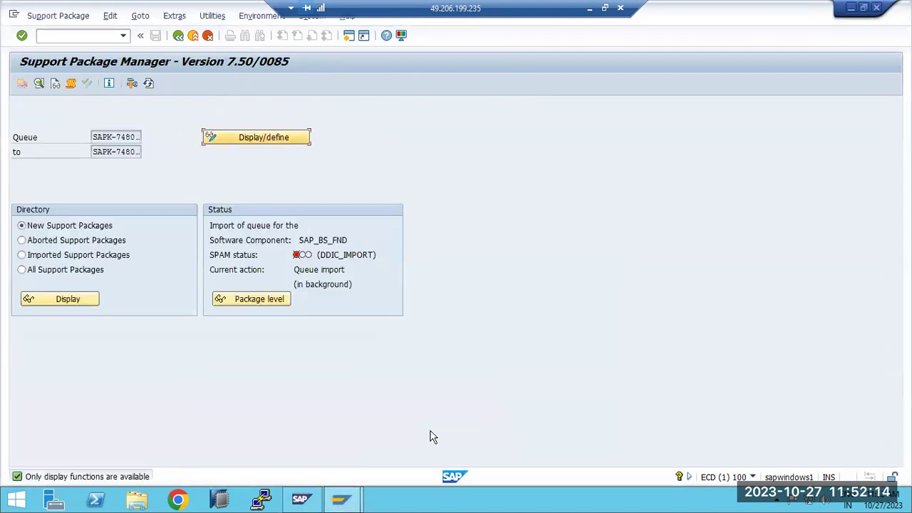
left_click_drag(320, 257, 369, 257)
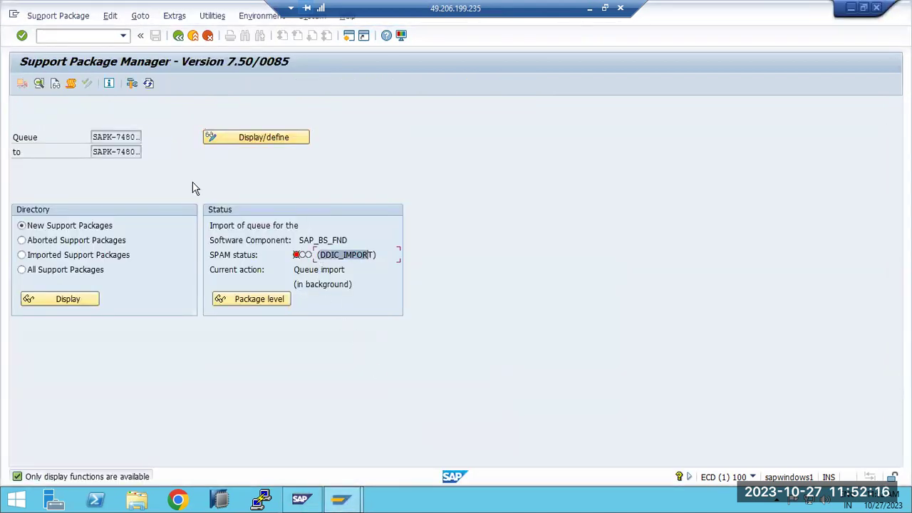
left_click(150, 84)
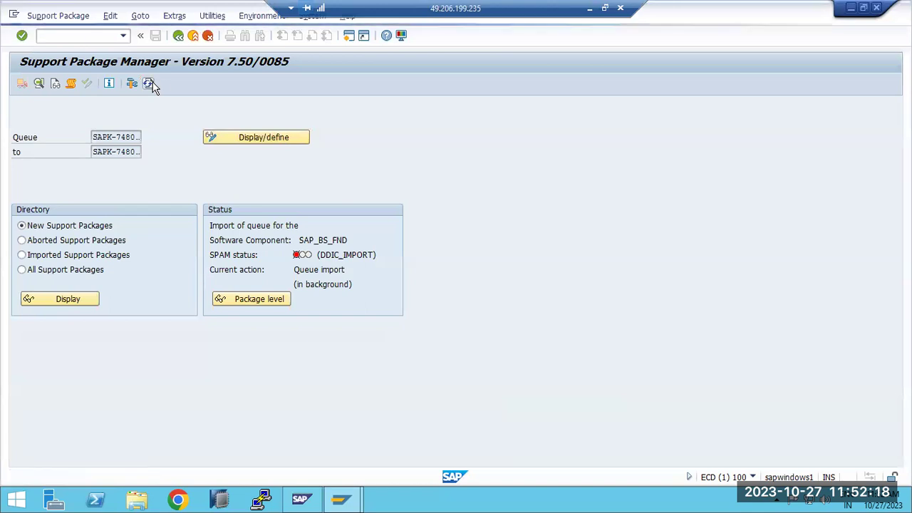
left_click_drag(332, 255, 363, 258)
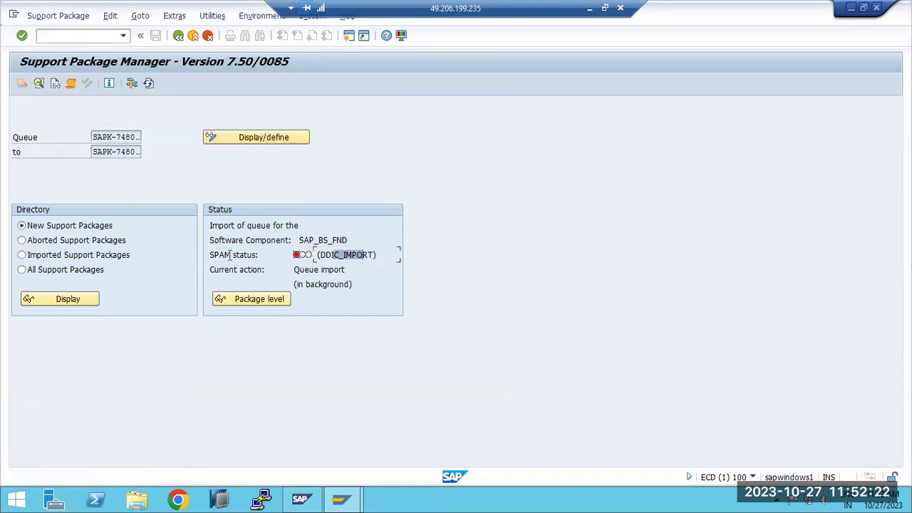
left_click_drag(230, 255, 299, 258)
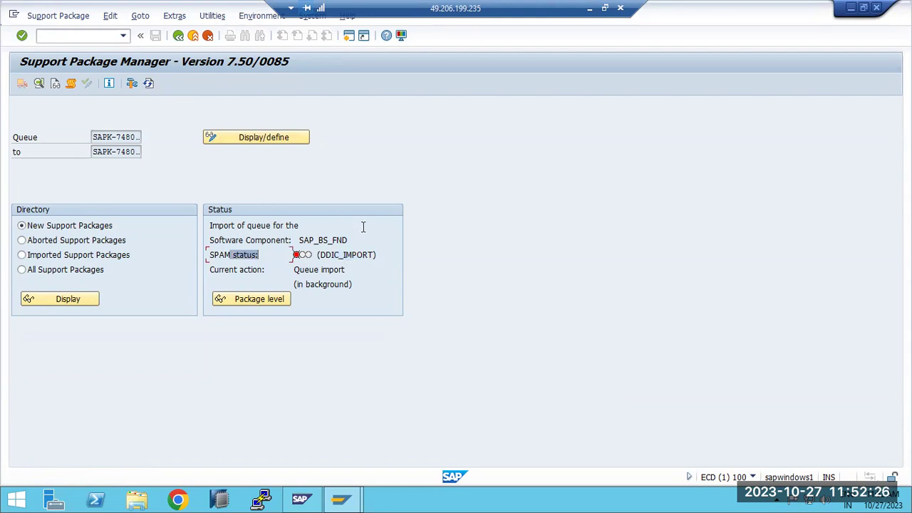
left_click_drag(323, 254, 366, 255)
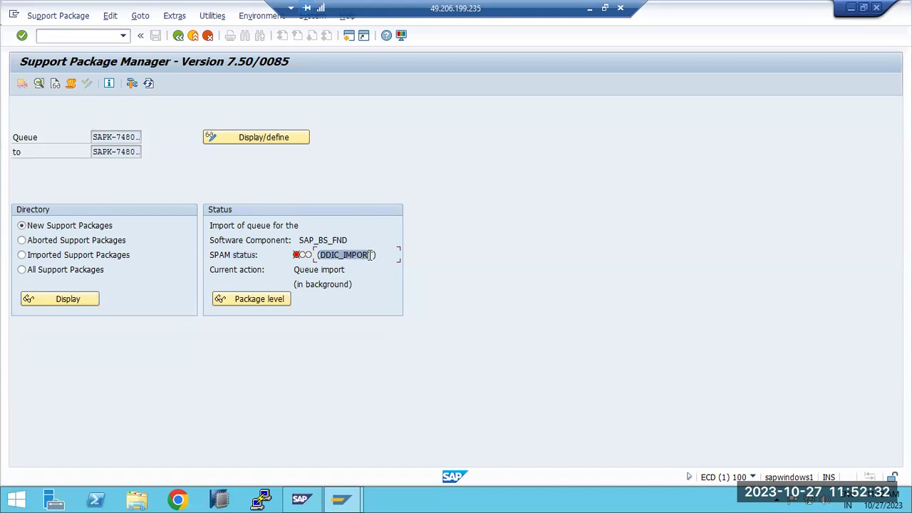
left_click(331, 254)
left_click_drag(320, 254, 370, 263)
left_click(321, 254)
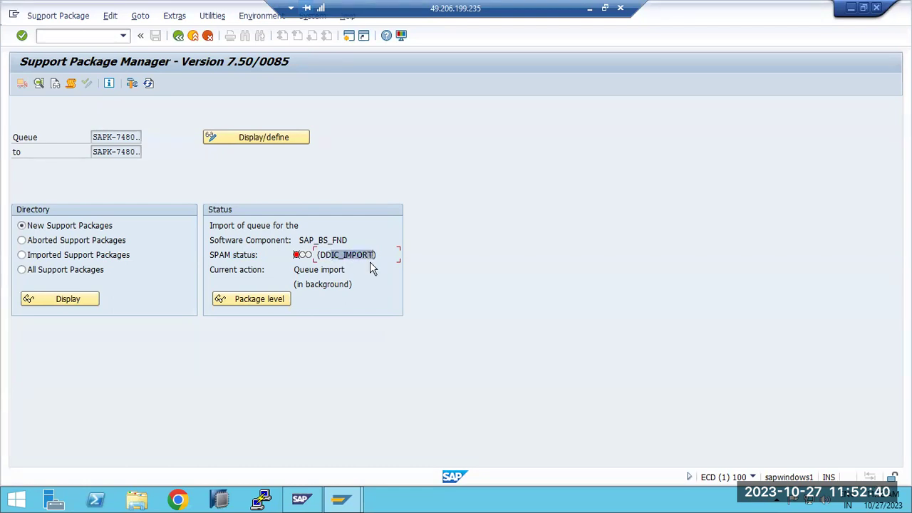
Refresh the import status twice more, confirm DDIC_IMPORT, and return to SAP Easy Access
left_click(330, 255)
left_click(149, 84)
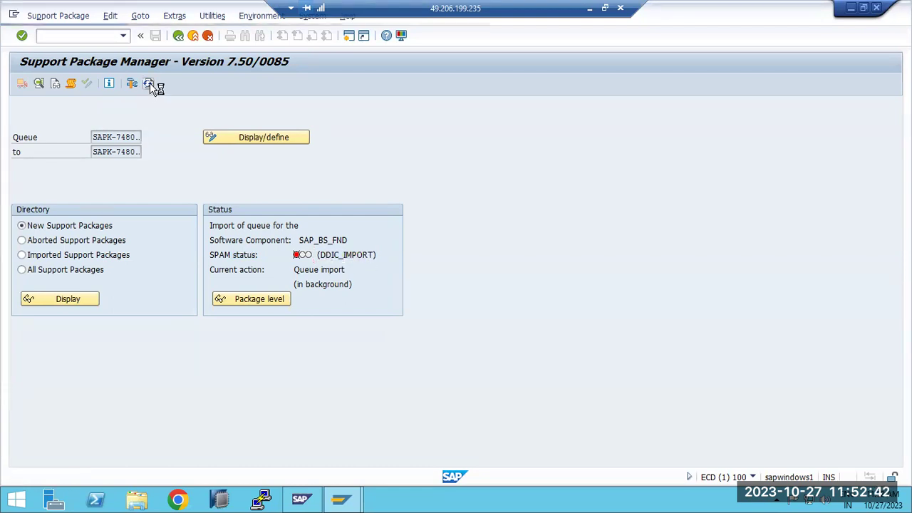
left_click(150, 84)
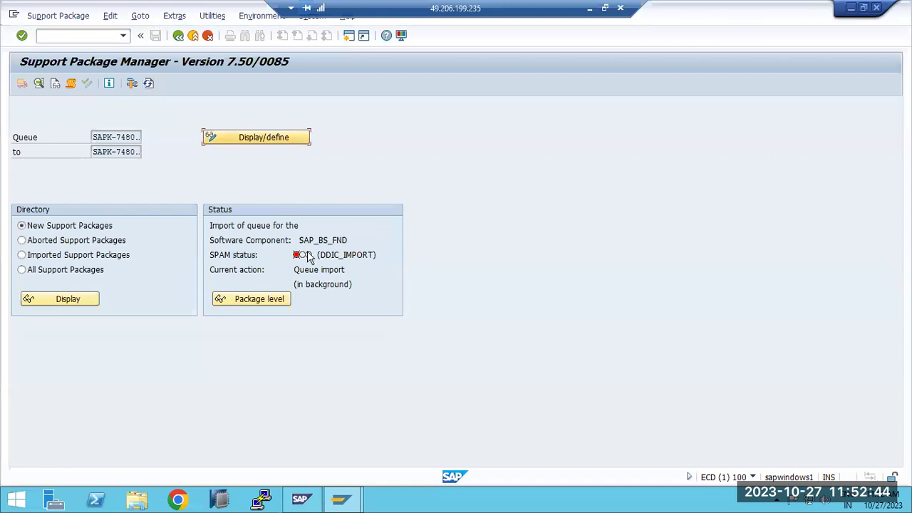
left_click_drag(330, 255, 372, 258)
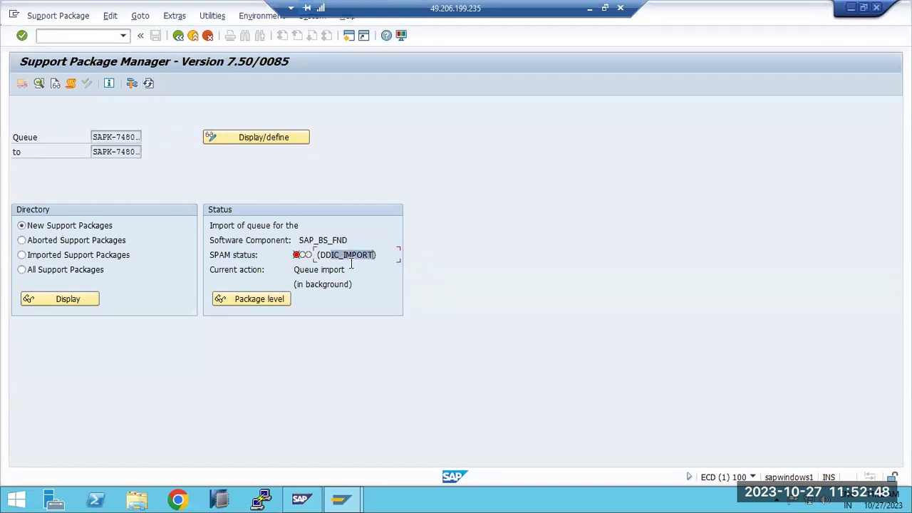
left_click(336, 257)
left_click_drag(317, 254, 376, 255)
left_click(178, 35)
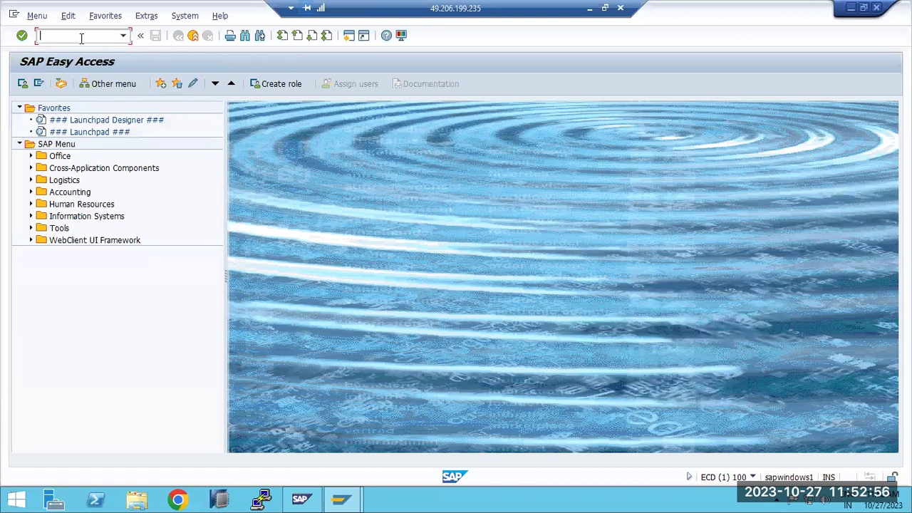
Open SM37 and replace the BASIS user name with *
type("sm37")
key("Return")
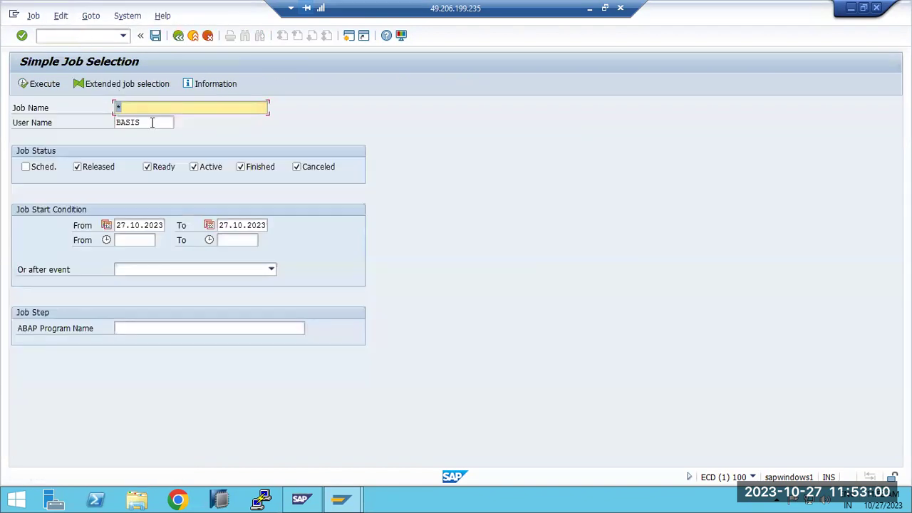
left_click(152, 123)
double_click(152, 122)
key("BackSpace")
type("*")
Keep only Released status, clear both start dates, and list the jobs
left_click(147, 167)
left_click(194, 167)
left_click(241, 167)
left_click(298, 168)
double_click(132, 224)
key("Delete")
key("Tab")
key("Delete")
left_click(43, 84)
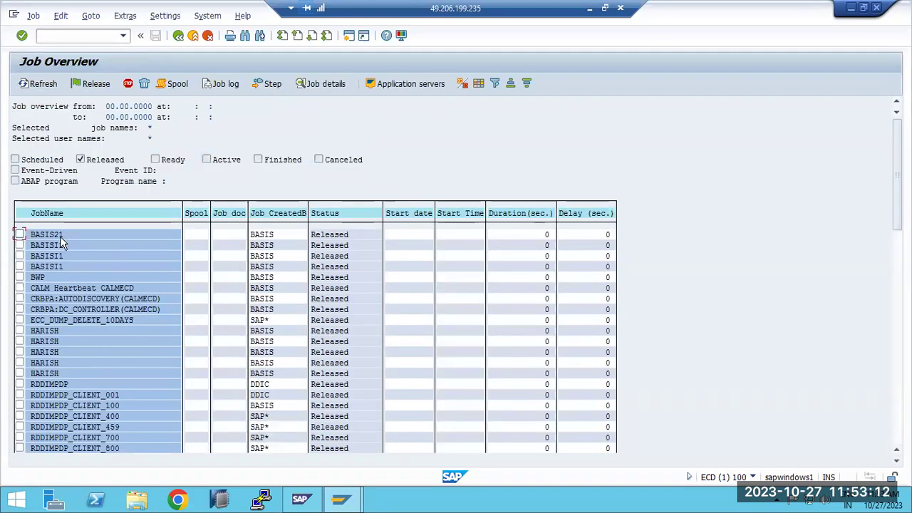
Inspect details of BASIS21, the next BASIS job, CALM Heartbeat, AUTODISCOVERY and DC_CONTROLLER
double_click(60, 236)
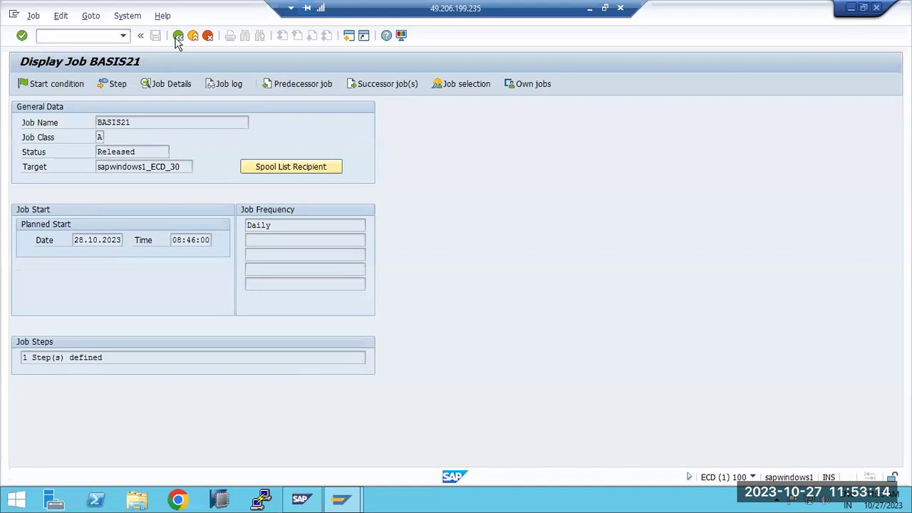
left_click(178, 35)
double_click(63, 252)
left_click(178, 36)
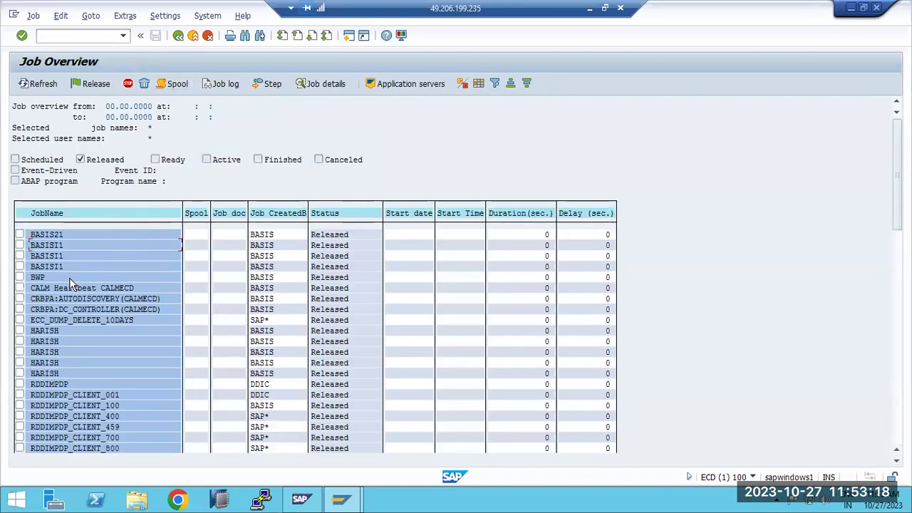
double_click(64, 286)
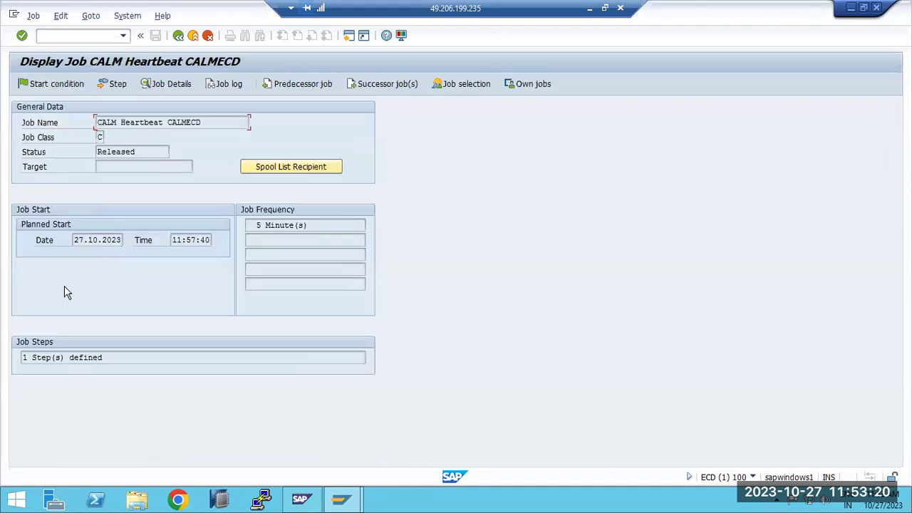
left_click(178, 35)
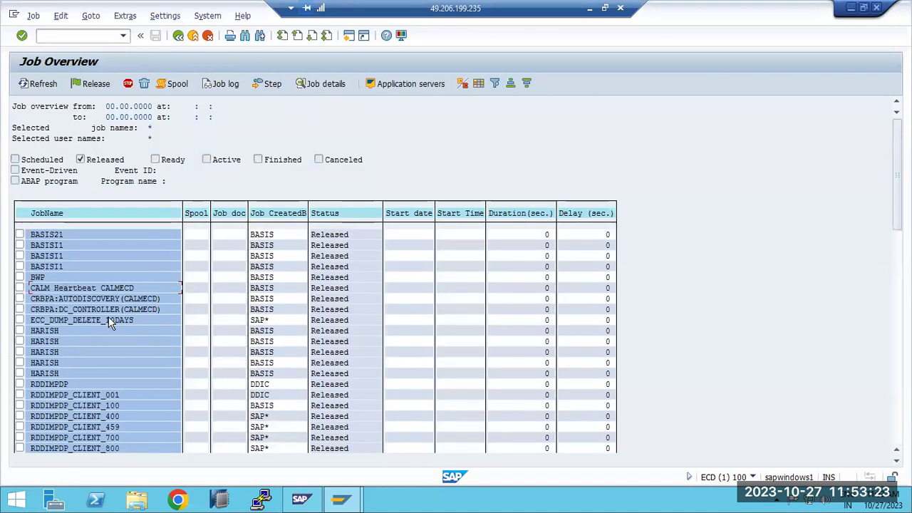
double_click(69, 299)
left_click(178, 36)
double_click(72, 310)
left_click(177, 36)
Revert the CRBPA:DC_CONTROLLER(CALMECD) job from Released to Scheduled
left_click(19, 309)
left_click(33, 16)
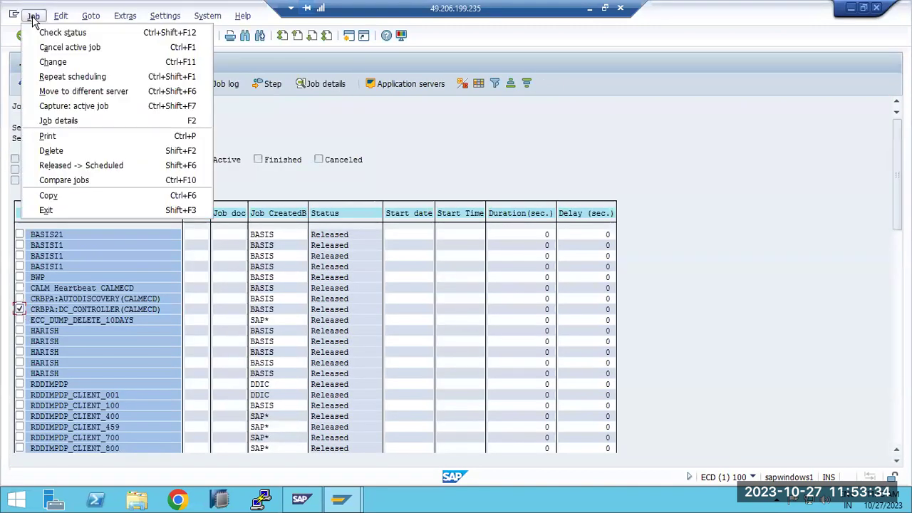
left_click(71, 165)
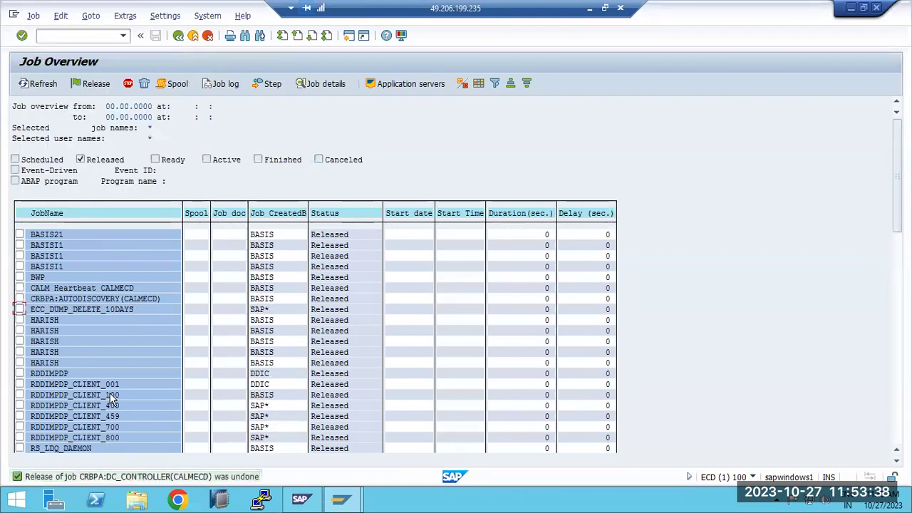
Inspect ECC_DUMP_DELETE_10DAYS details, scroll the list, and open the Workload Monitor
double_click(51, 310)
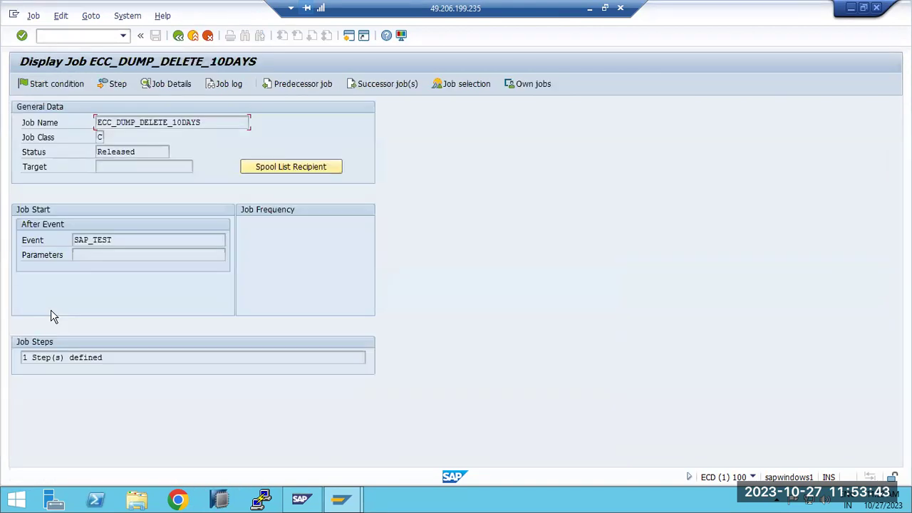
left_click(178, 36)
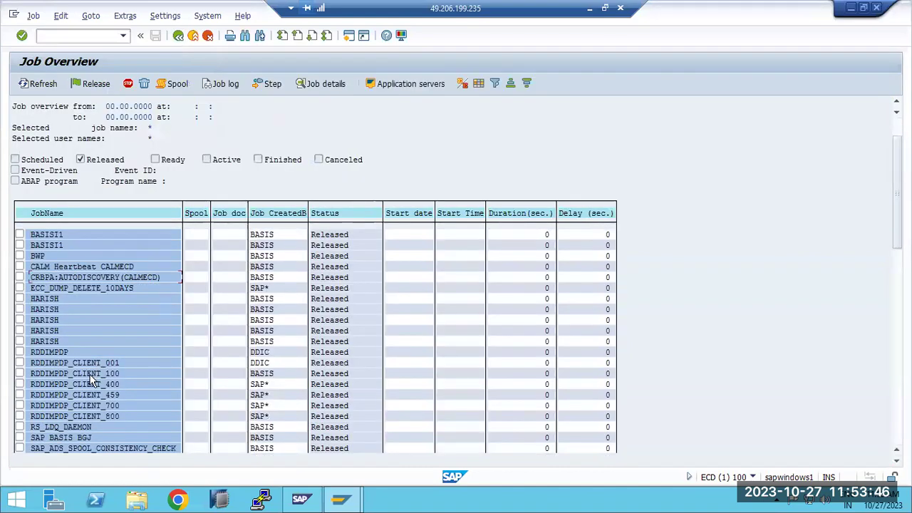
scroll(92, 382, "down", 8)
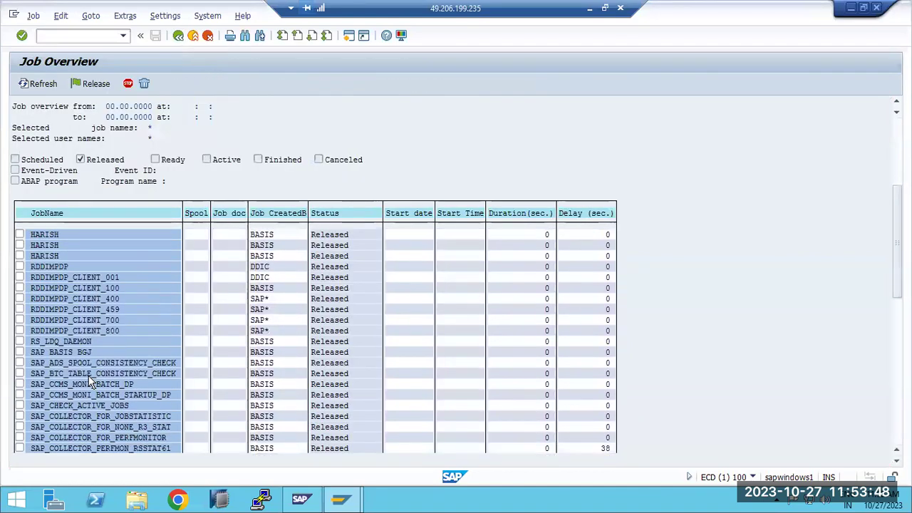
scroll(89, 383, "down", 9)
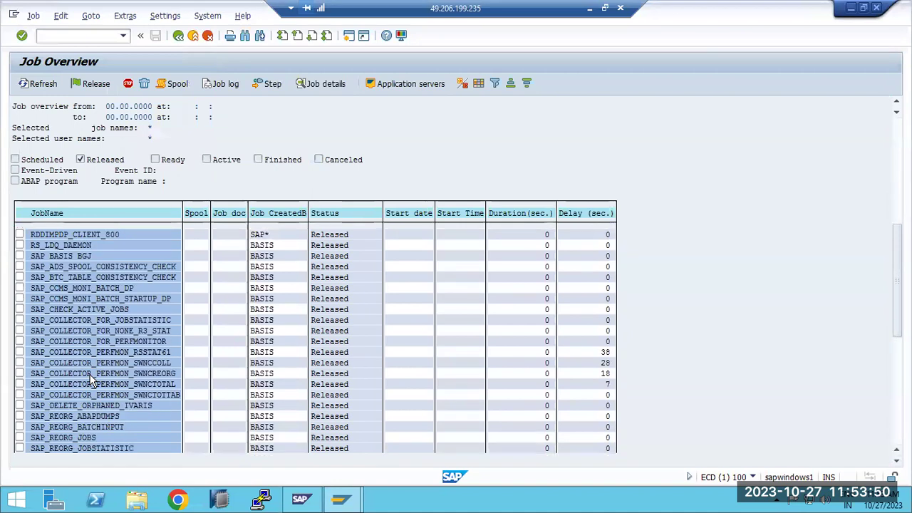
scroll(91, 382, "down", 3)
left_click(55, 37)
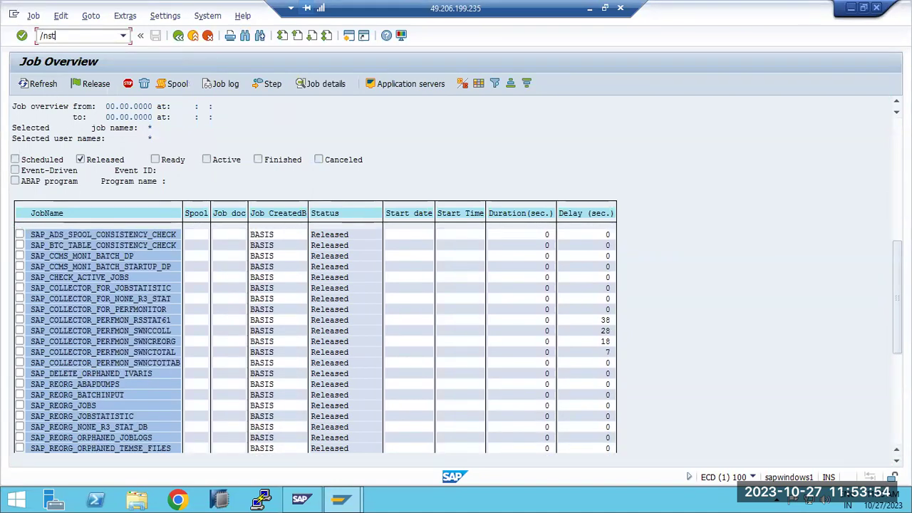
key("Return")
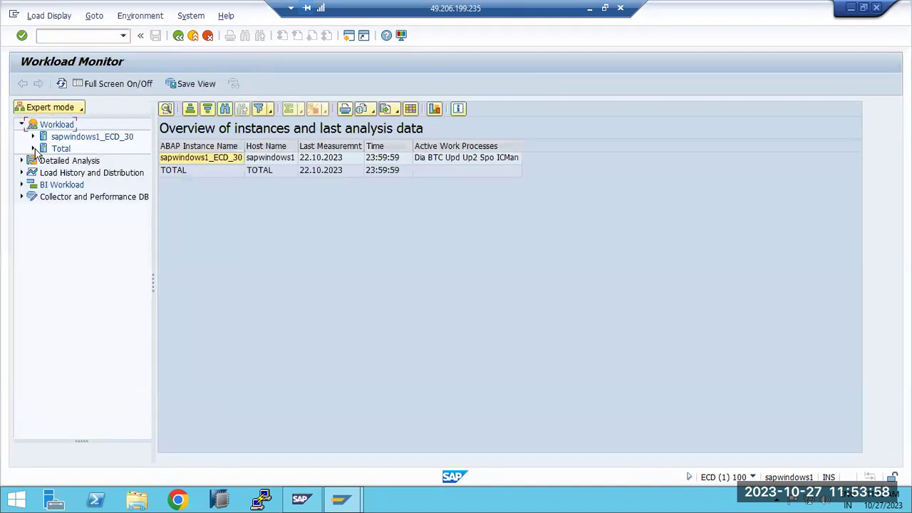
Expand Total workload to the 22.10.2023 Sun entry and check today's date in the calendar
left_click(33, 148)
left_click(46, 161)
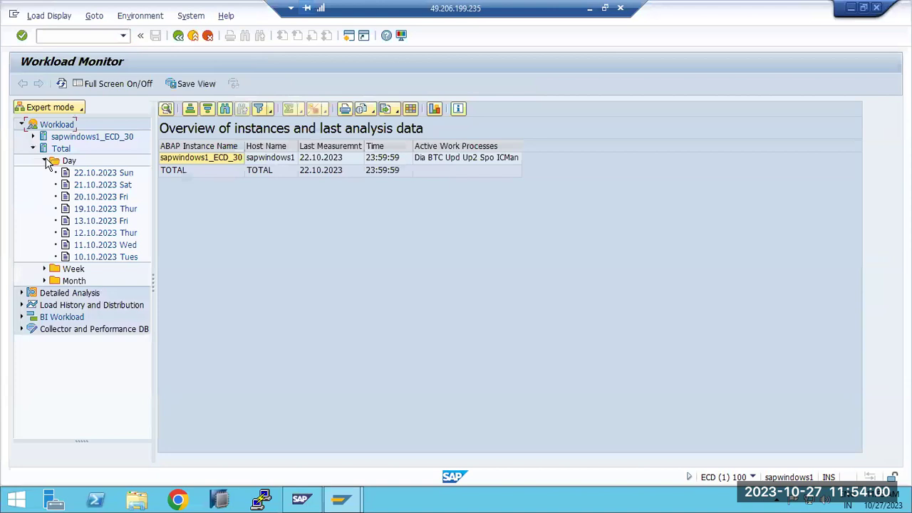
left_click(84, 176)
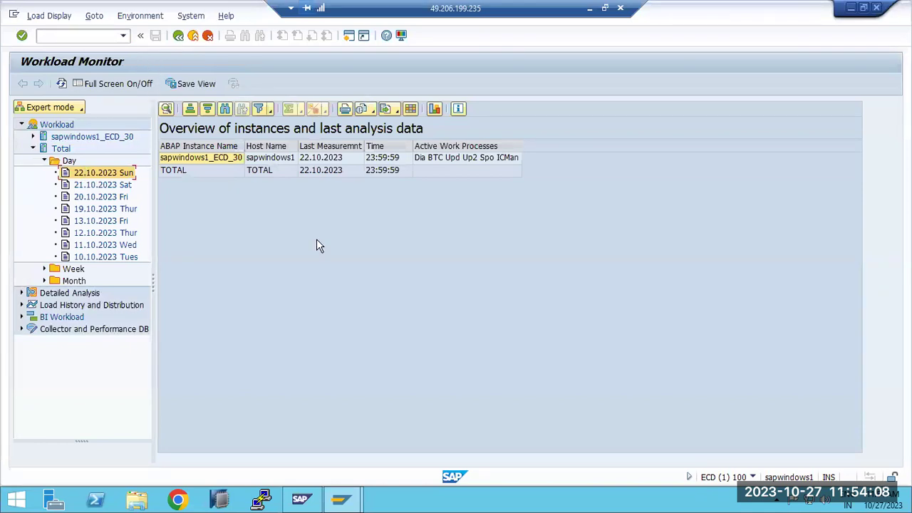
left_click(887, 505)
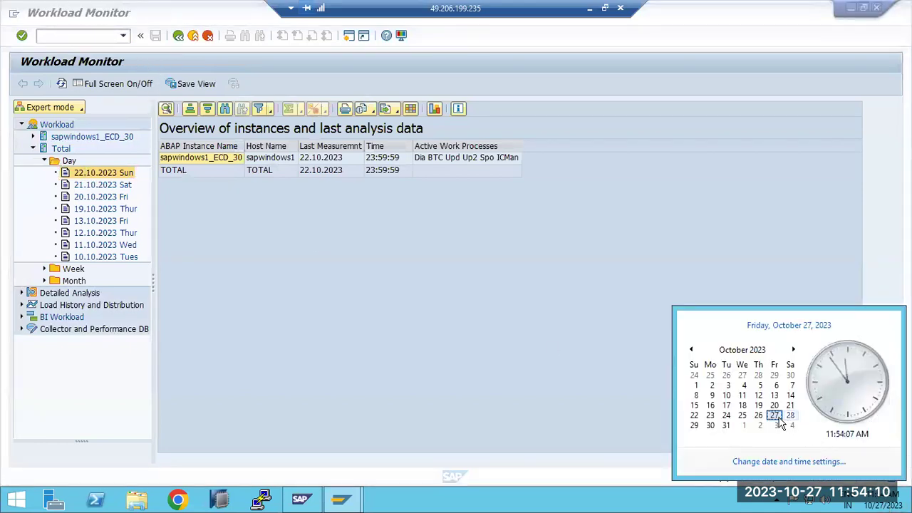
left_click(710, 415)
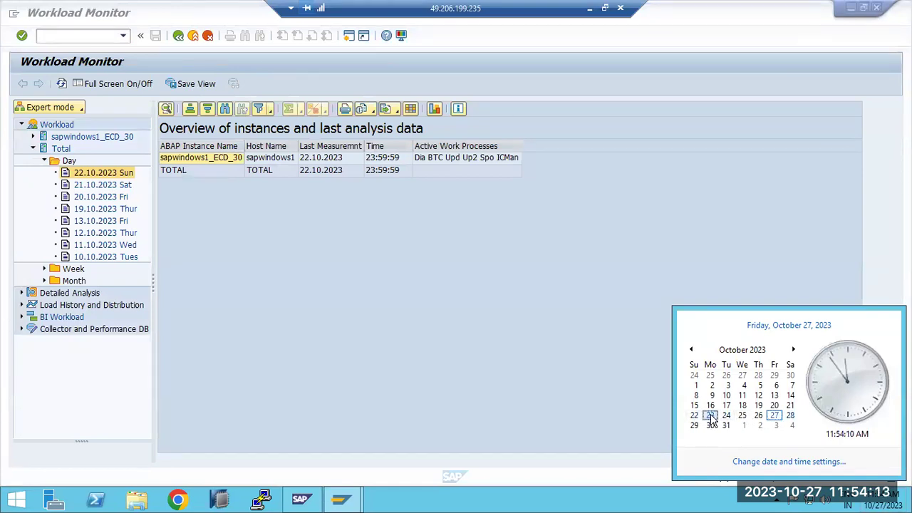
left_click(101, 179)
Open the 22.10.2023 workload data, then back out twice to SAP Easy Access
double_click(103, 178)
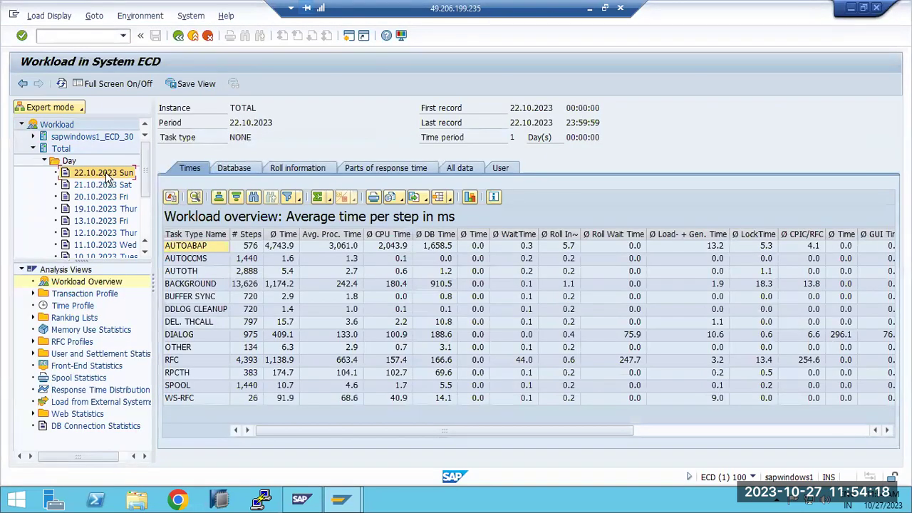
left_click(178, 35)
left_click(179, 36)
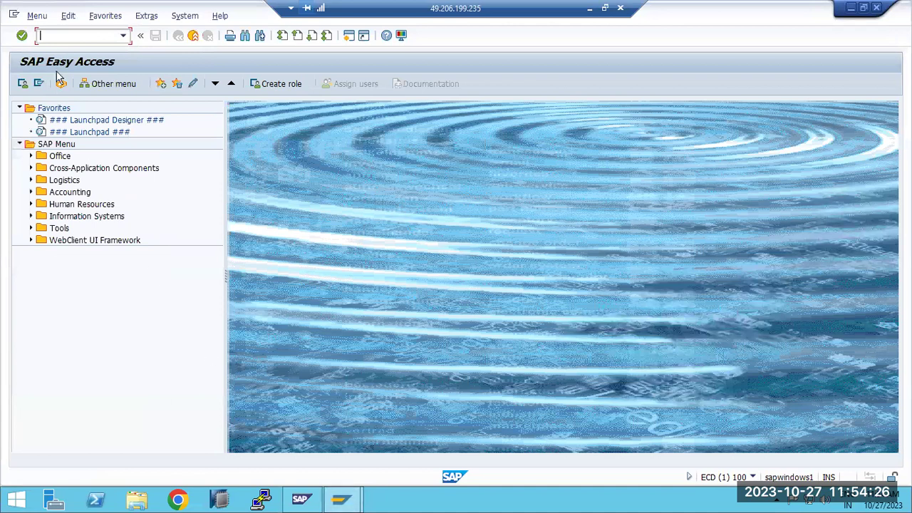
key("Return")
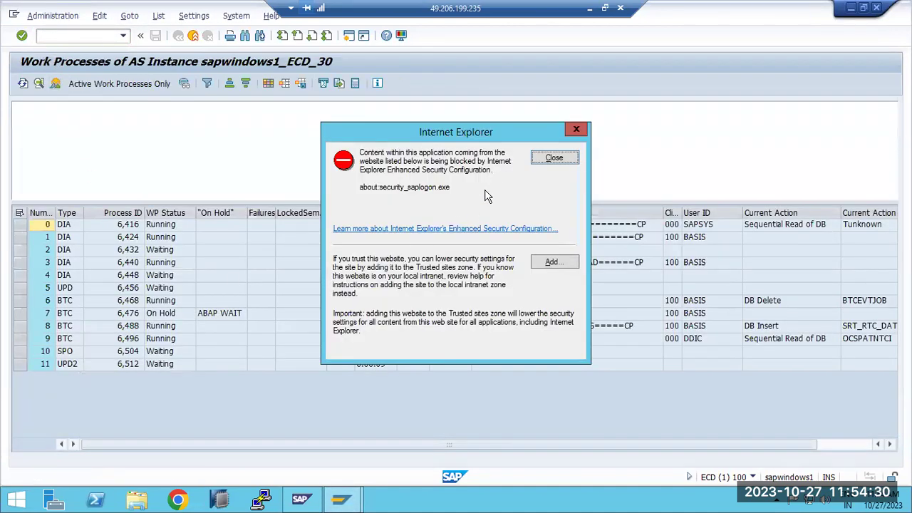
left_click(554, 158)
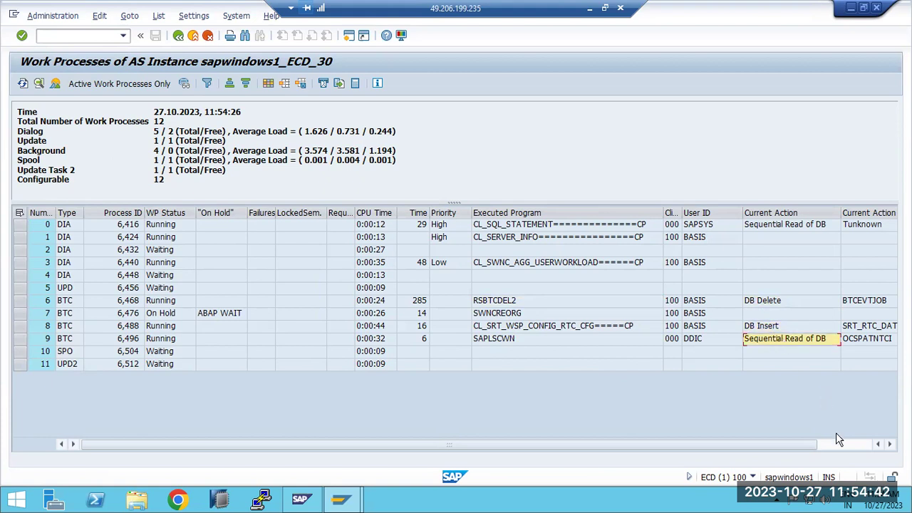
left_click(839, 444)
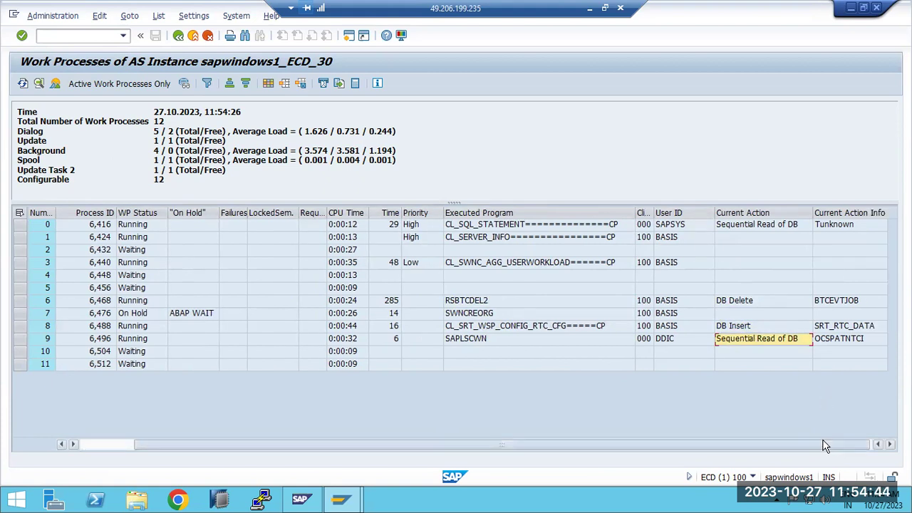
left_click_drag(824, 446, 588, 446)
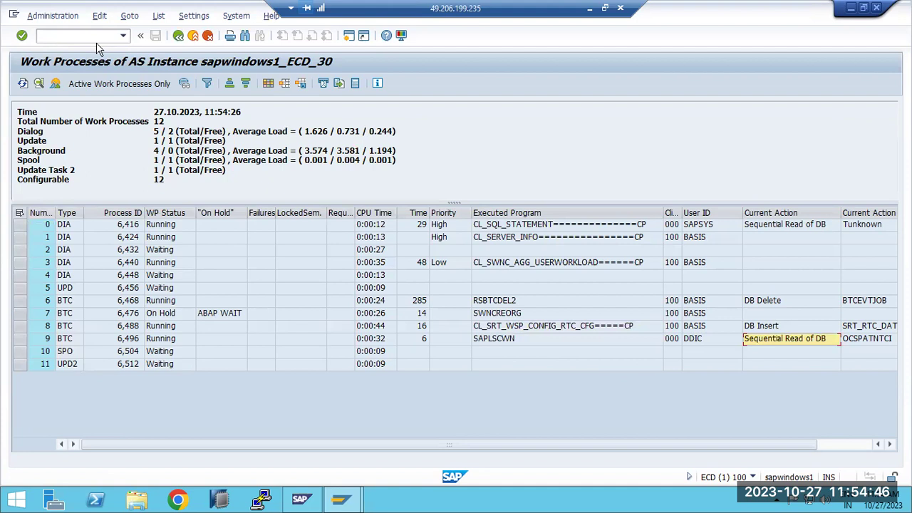
left_click(178, 36)
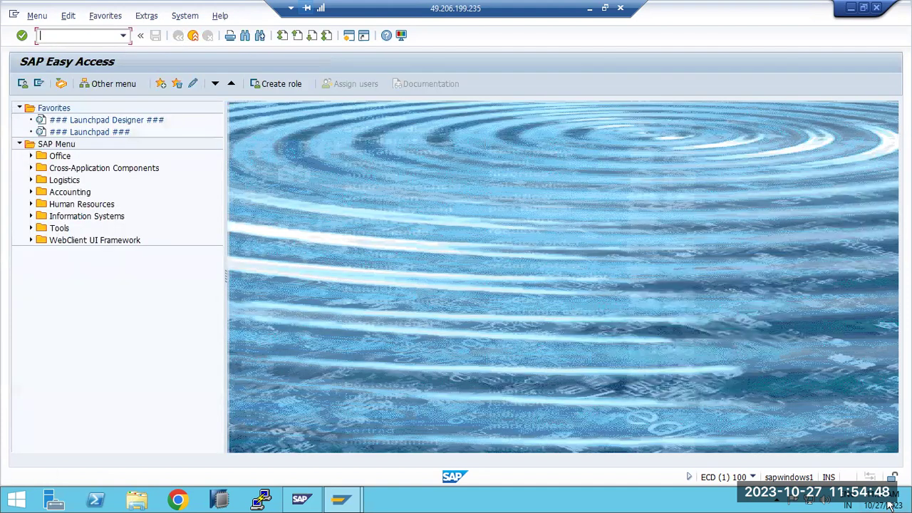
Check today's date in the system calendar, then open SM37 job selection
left_click(890, 504)
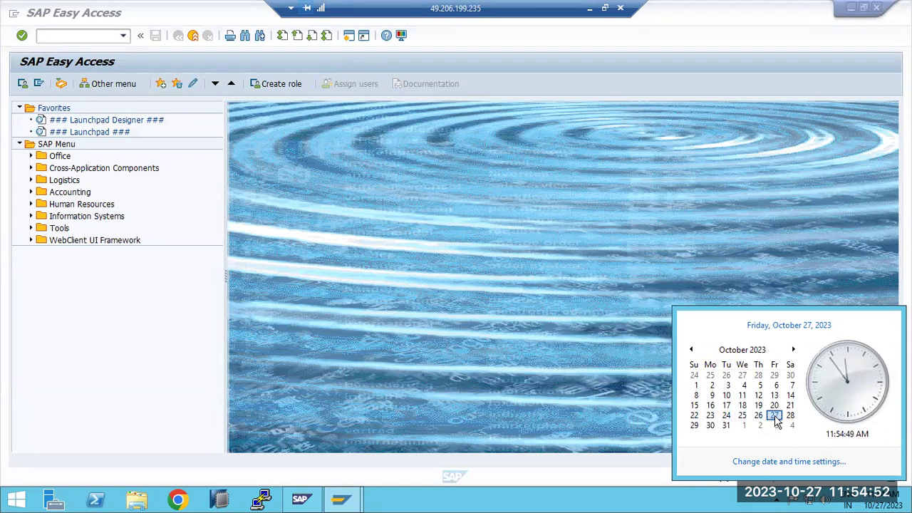
left_click(56, 47)
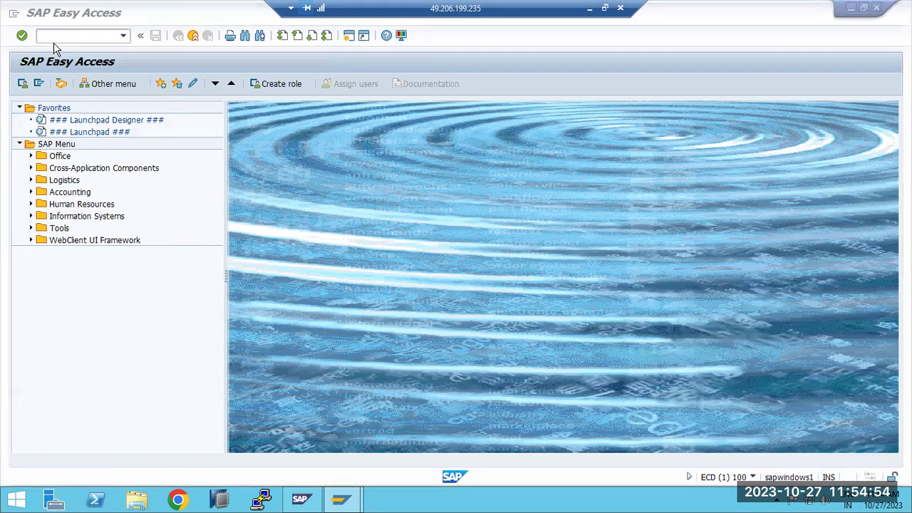
left_click(56, 40)
type("sm37")
key("Return")
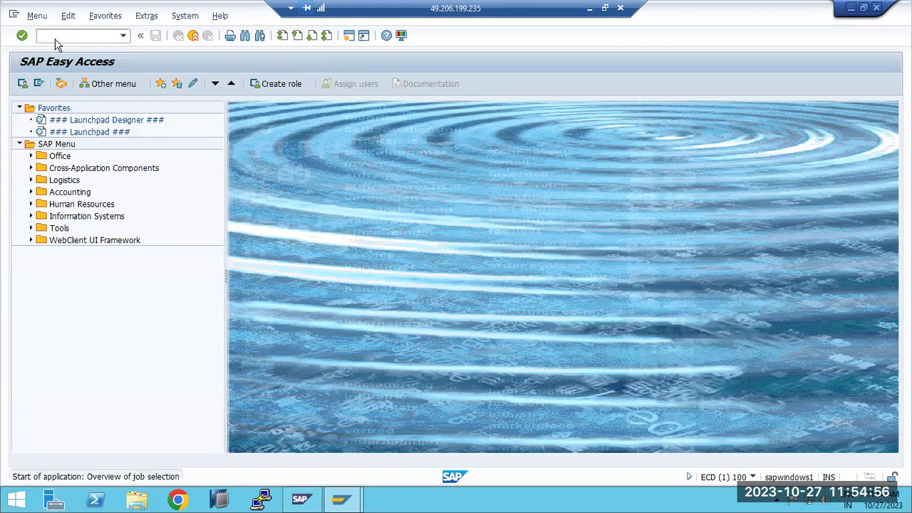
List the 27.10.2023 jobs, scroll the overview, and return to Simple Job Selection
left_click(53, 82)
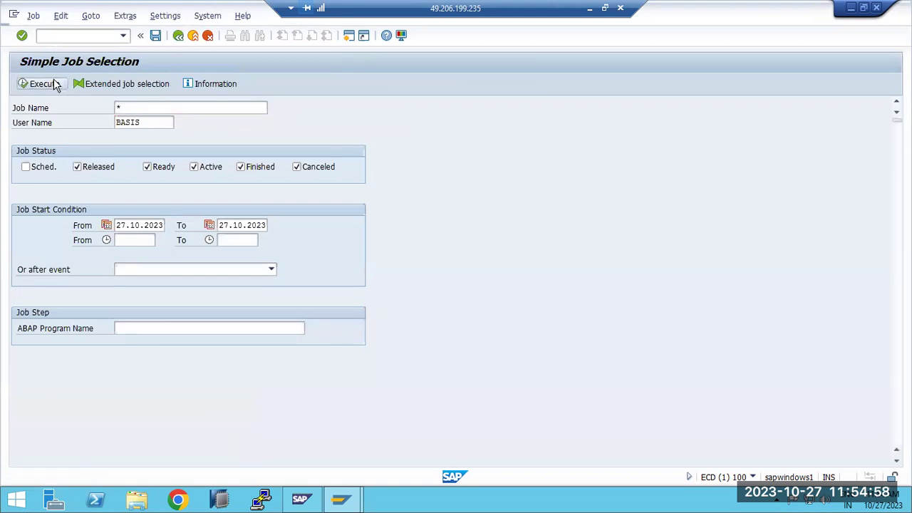
scroll(260, 363, "down", 5)
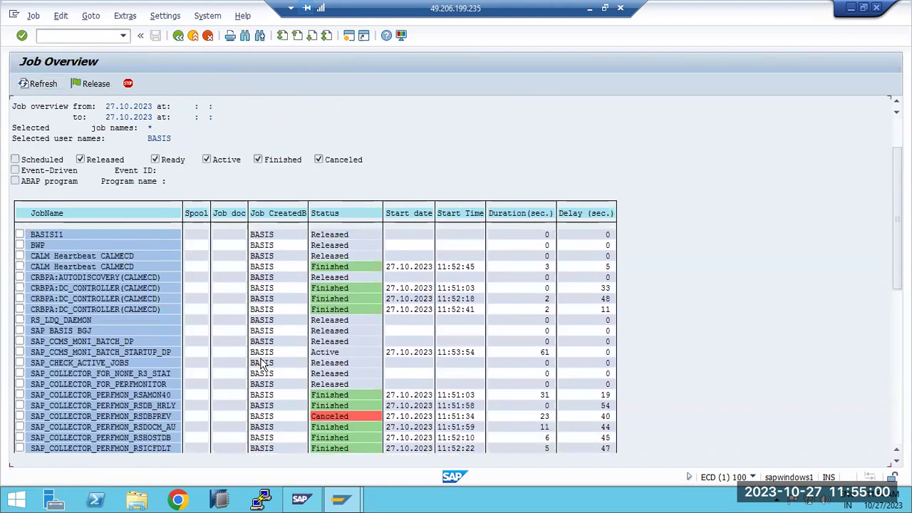
scroll(276, 390, "down", 5)
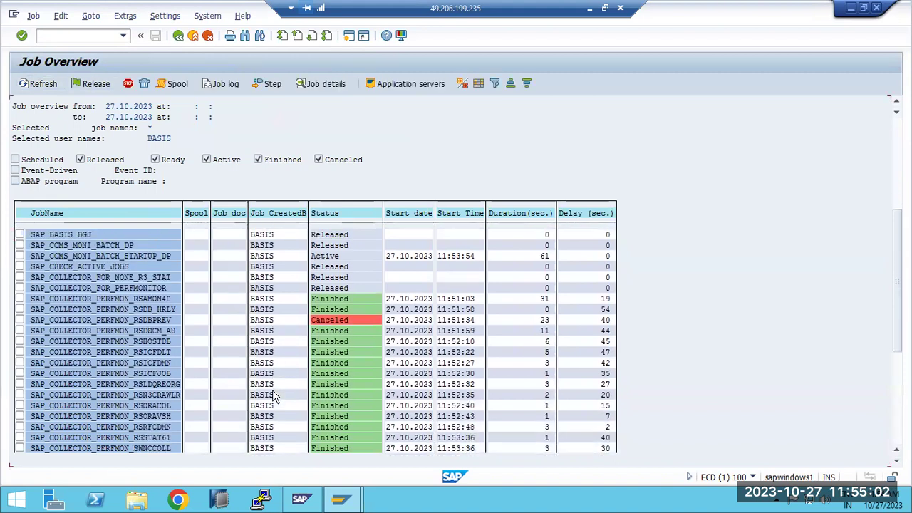
scroll(276, 397, "down", 3)
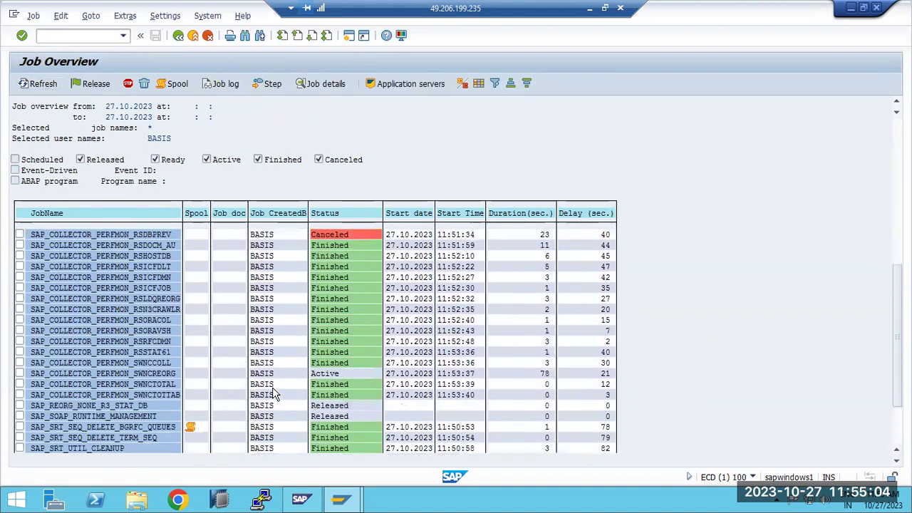
scroll(276, 391, "down", 1)
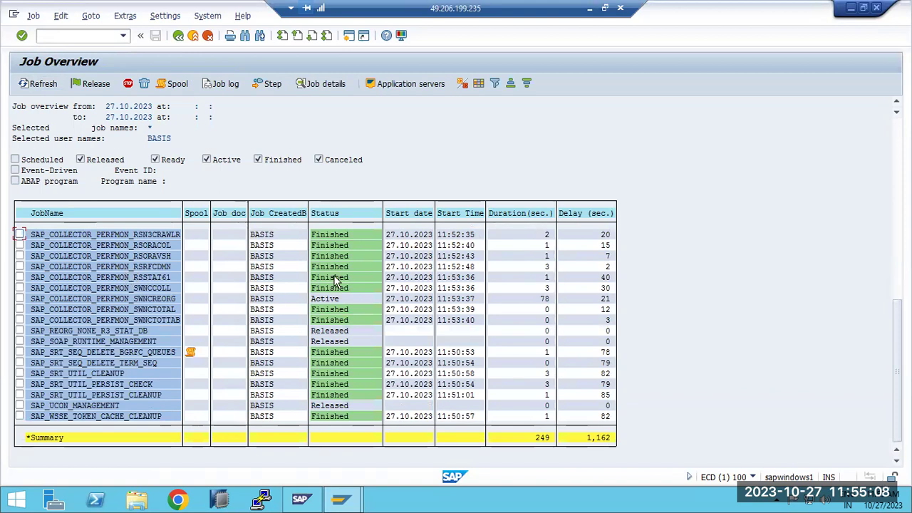
left_click(179, 36)
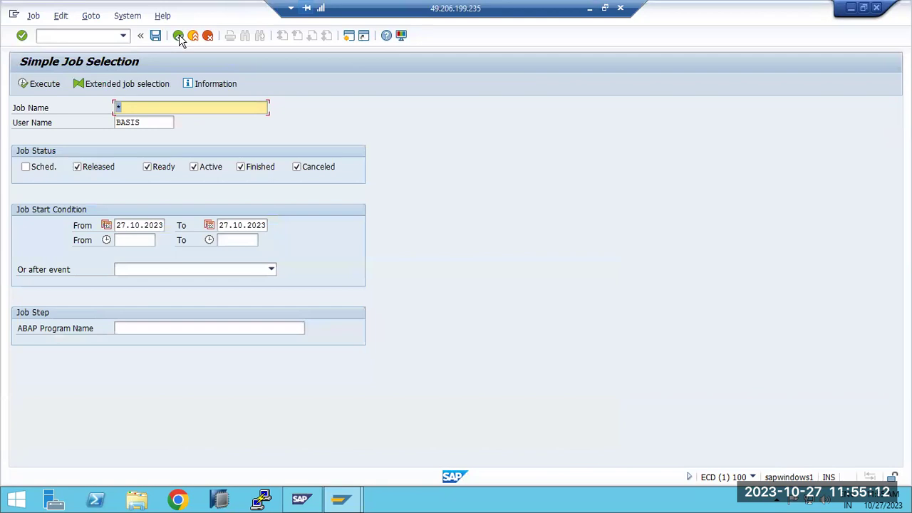
Set the job start date range from 24.10.2023 to 26.10.2023 using the calendar
left_click(128, 224)
left_click(169, 224)
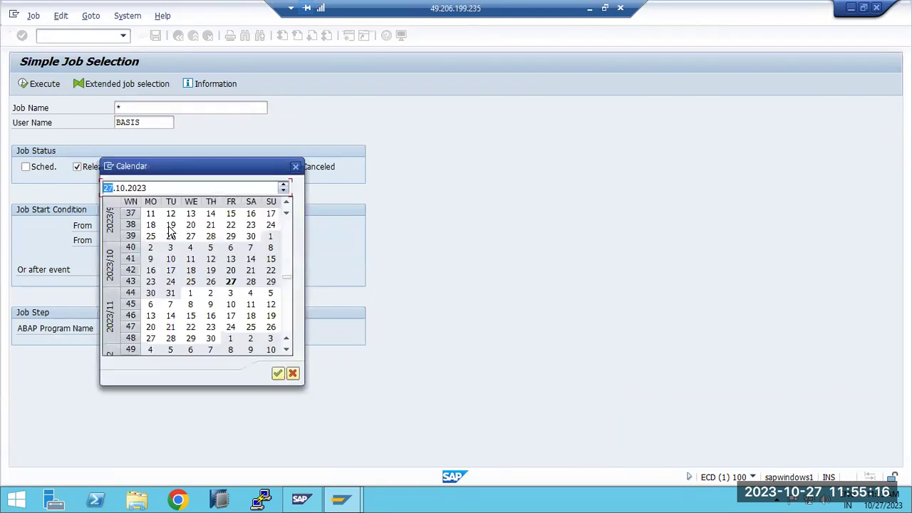
double_click(170, 281)
left_click(272, 225)
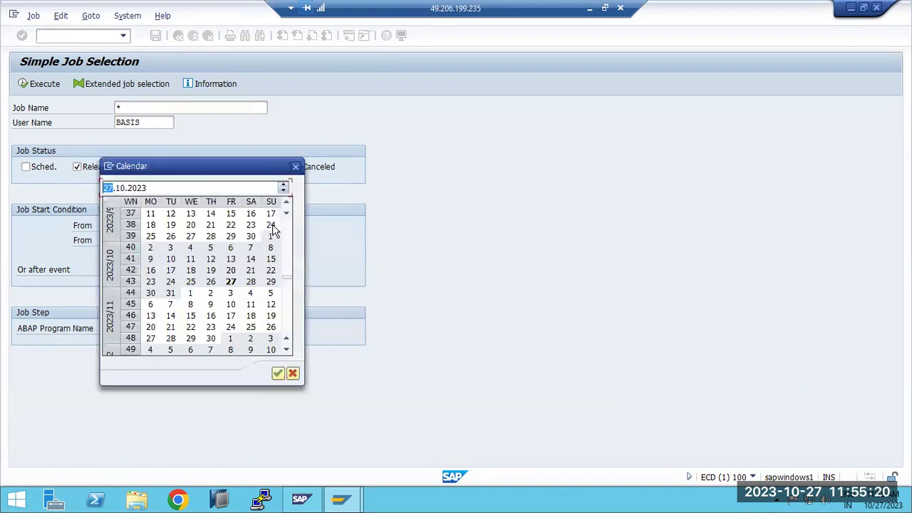
double_click(211, 282)
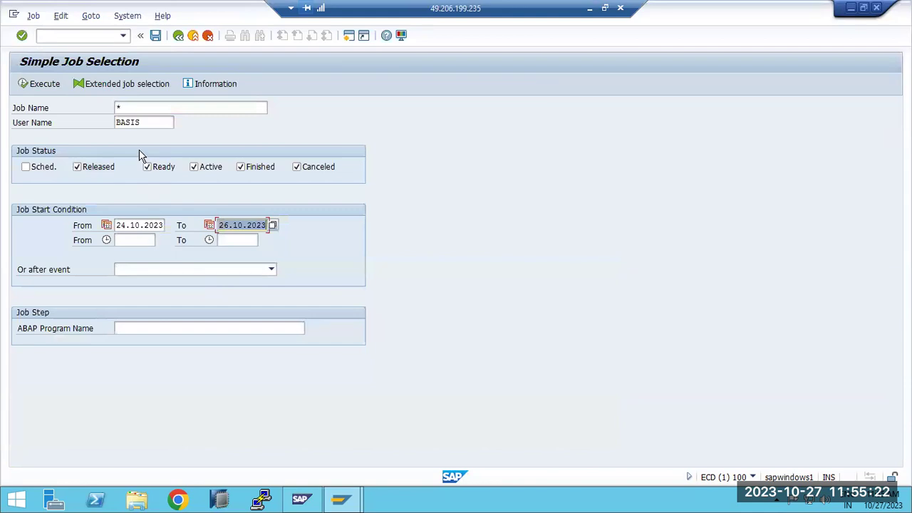
Exclude Ready, Released and Active jobs and run the selection to list finished and canceled jobs
left_click(46, 84)
left_click(77, 167)
left_click(194, 168)
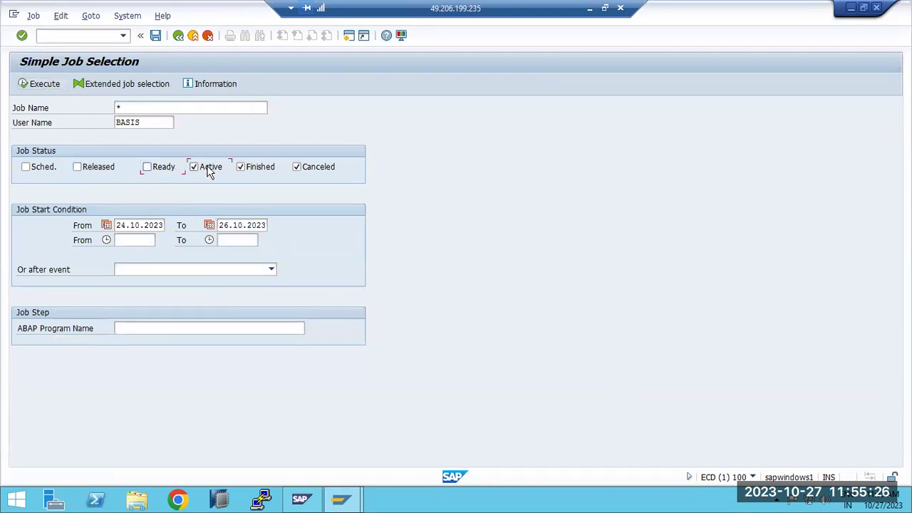
left_click(45, 84)
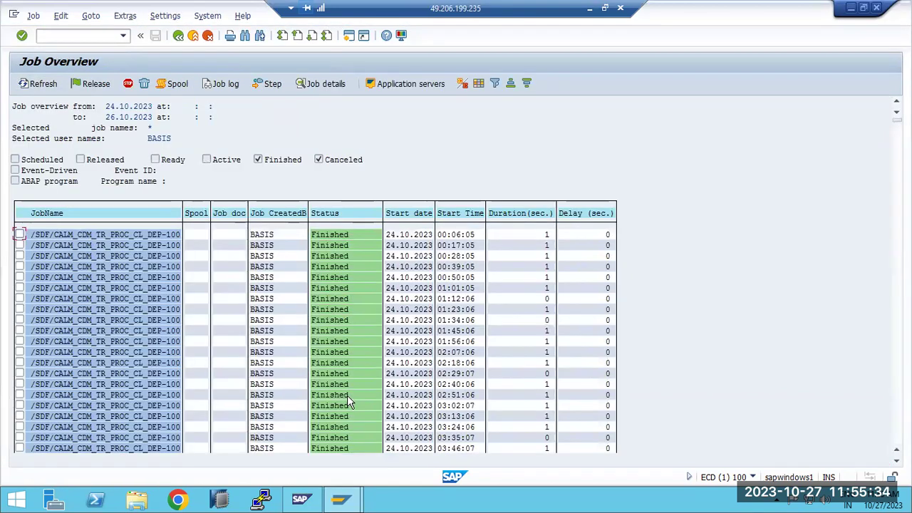
scroll(347, 395, "down", 7)
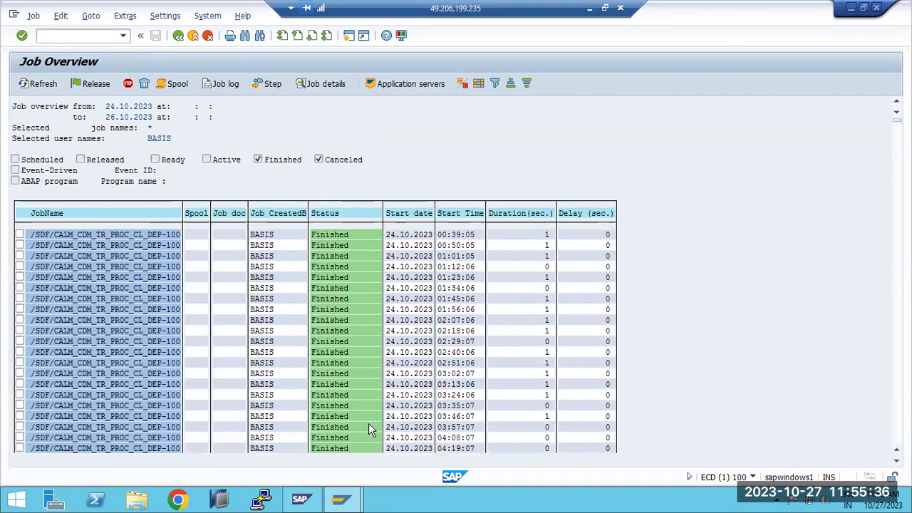
scroll(859, 214, "down", 1)
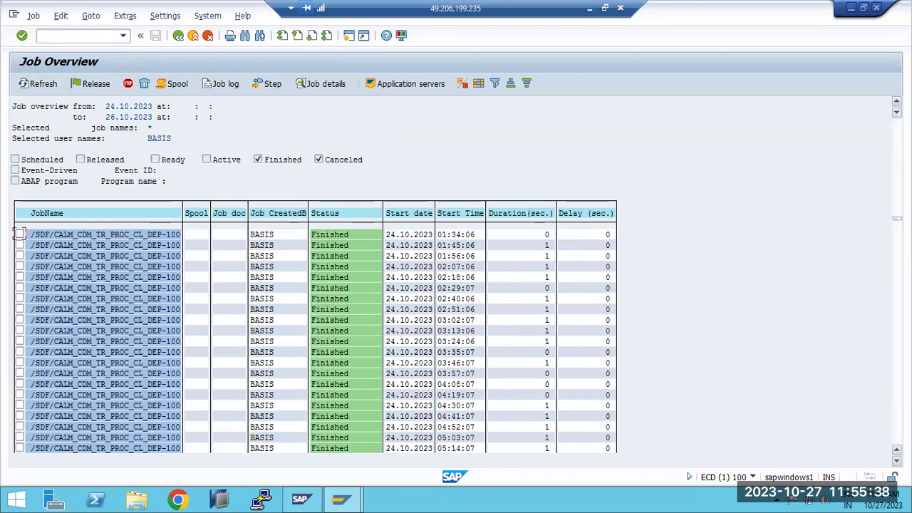
scroll(21, 236, "down", 10)
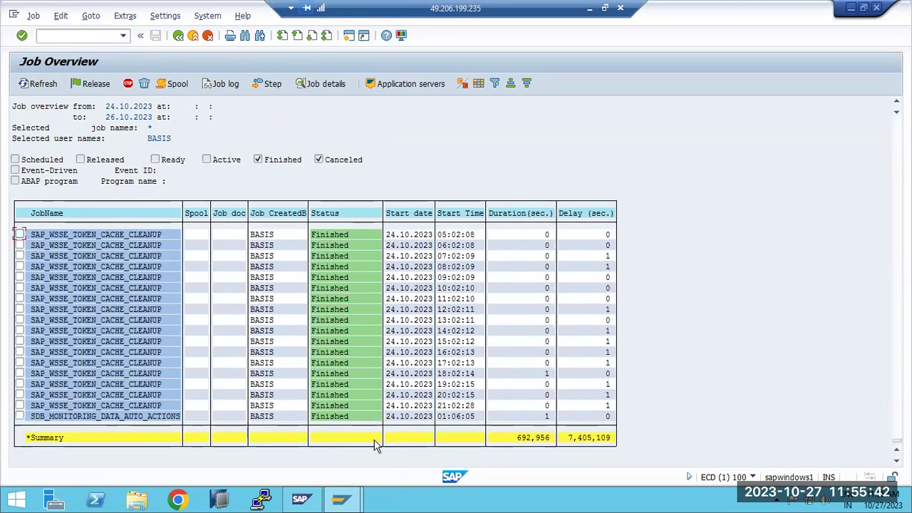
Check today's date in the Windows clock and return to the top of the job list
left_click(449, 405)
left_click(866, 504)
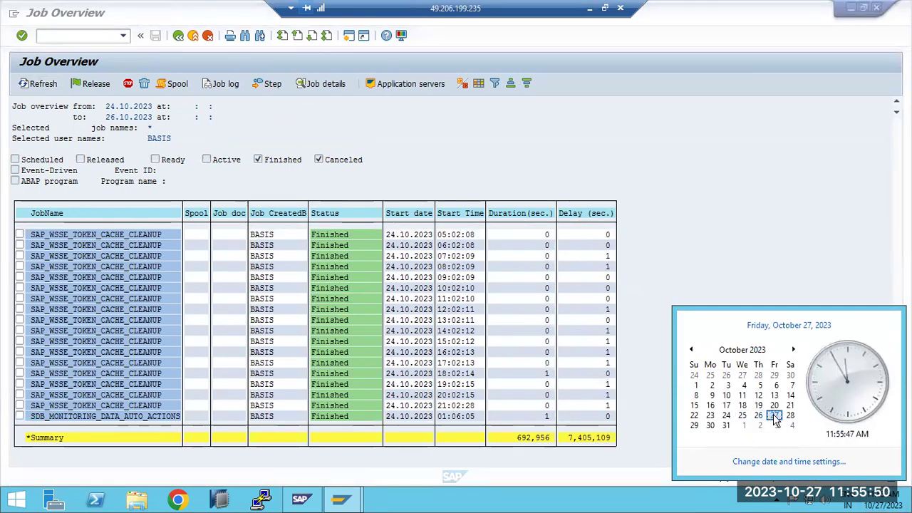
left_click(134, 324)
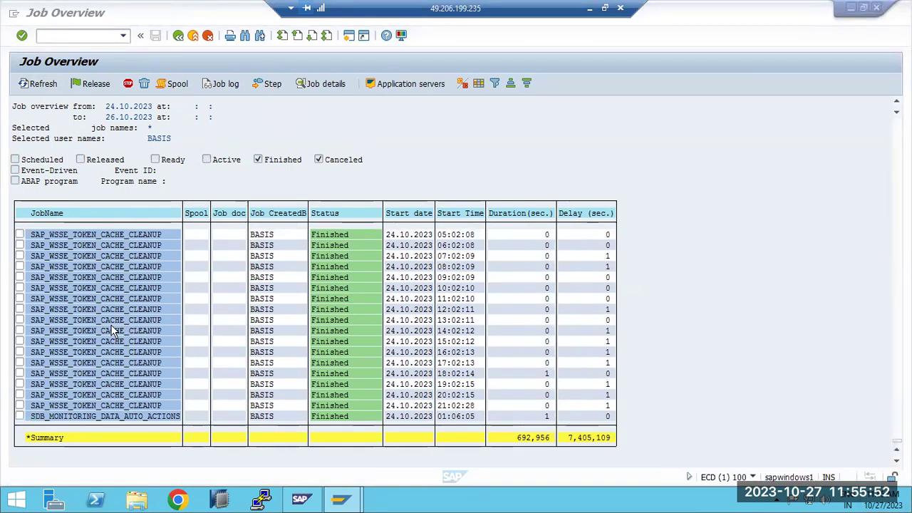
scroll(108, 313, "up", 3)
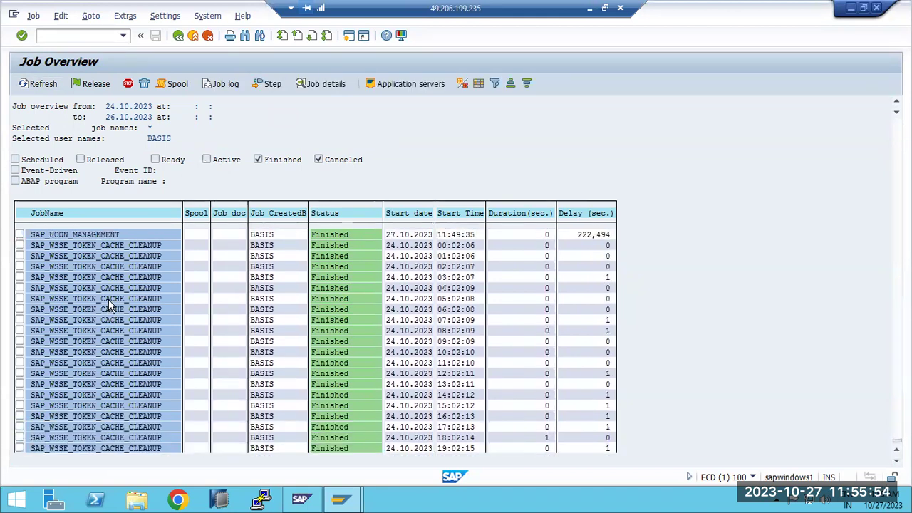
scroll(108, 305, "up", 2)
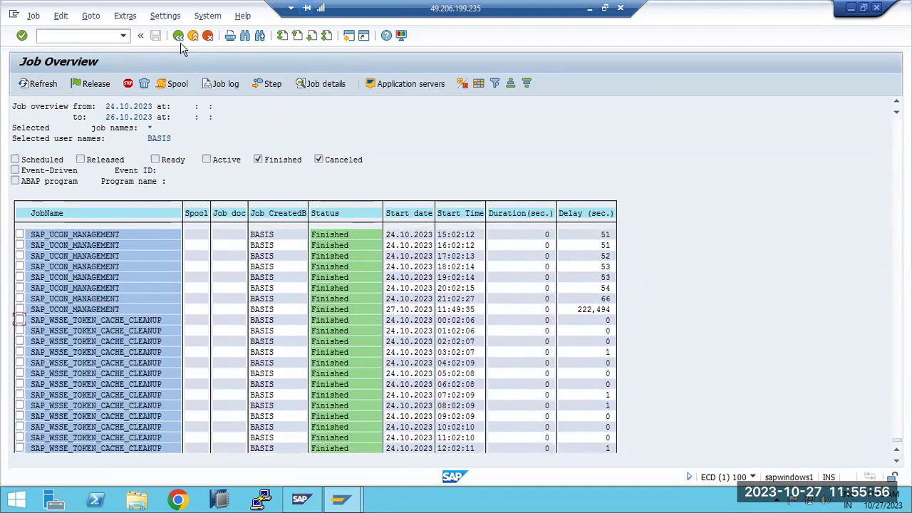
Return to Easy Access and reopen the work process overview with SM50
left_click(179, 36)
left_click(178, 36)
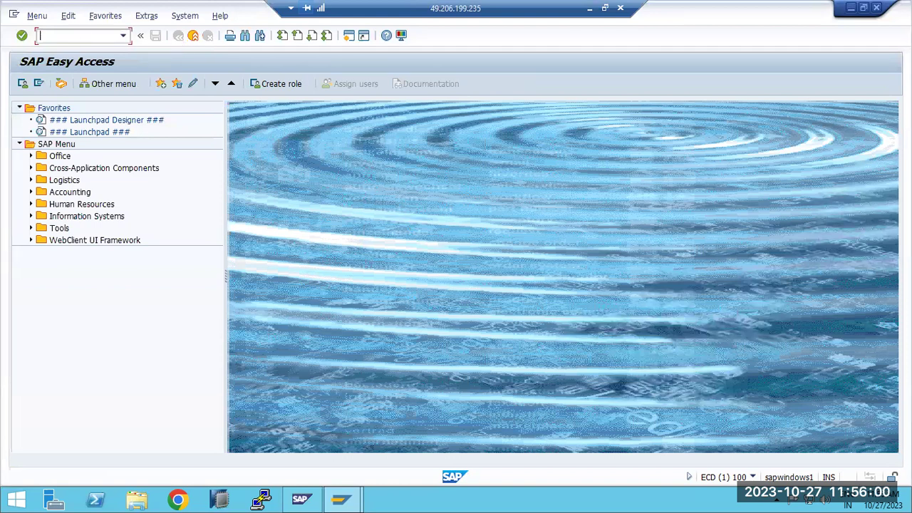
type("sm50")
key("Return")
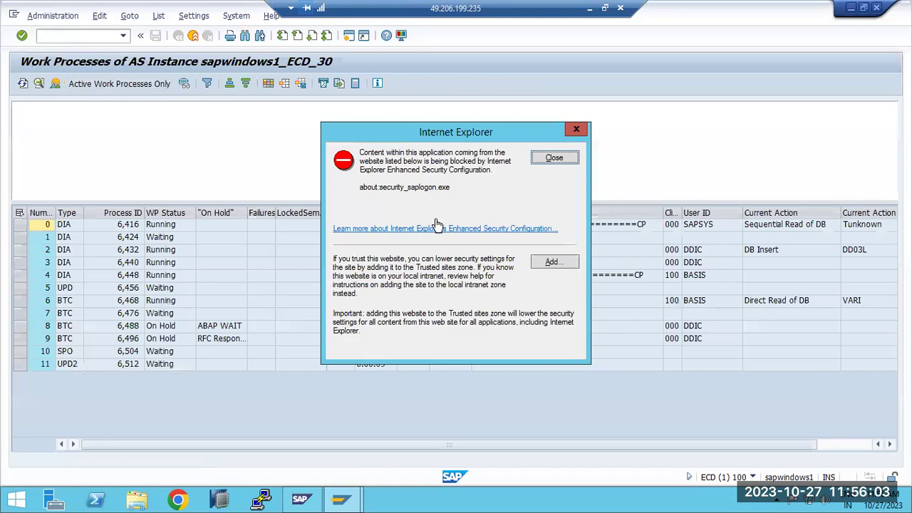
left_click(551, 158)
Inspect the on-hold background processes running RSBTCDEL2, RADMASG0_C3 and RSSPAM30, then go back
left_click(158, 340)
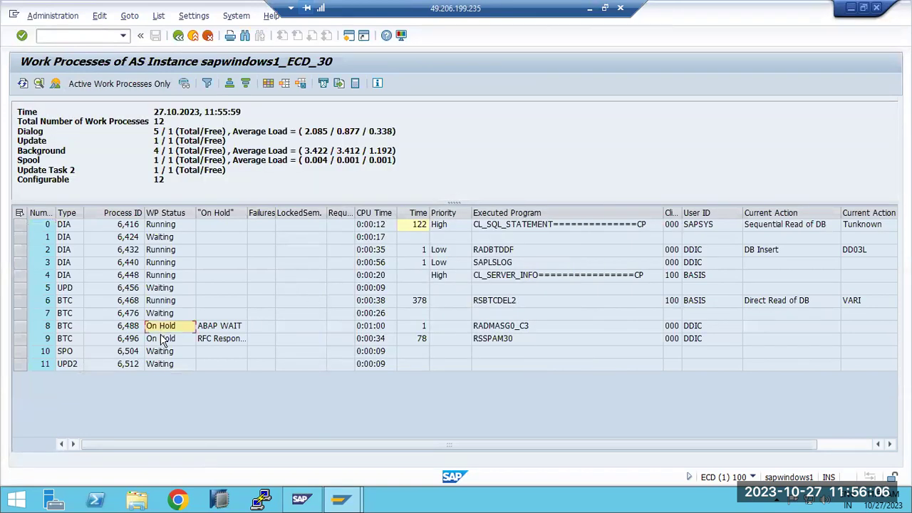
left_click(158, 314)
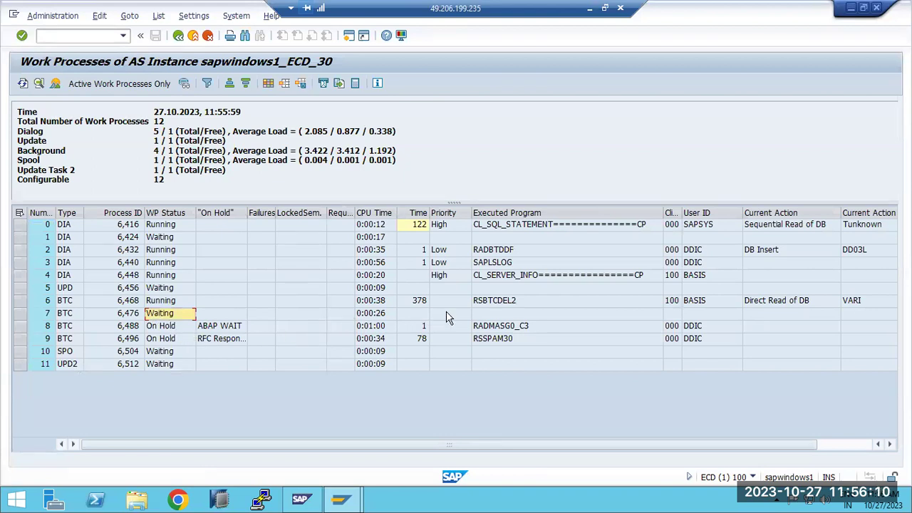
left_click(490, 301)
left_click(498, 326)
left_click(495, 339)
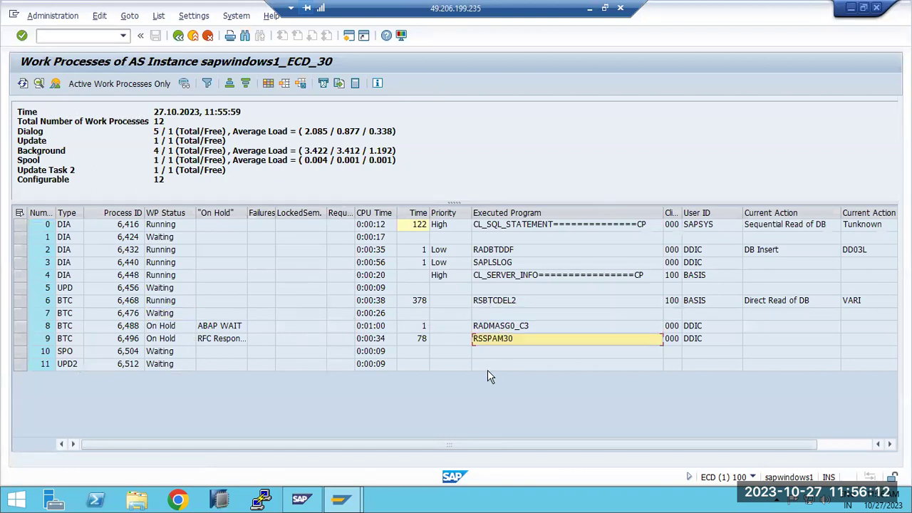
left_click(179, 35)
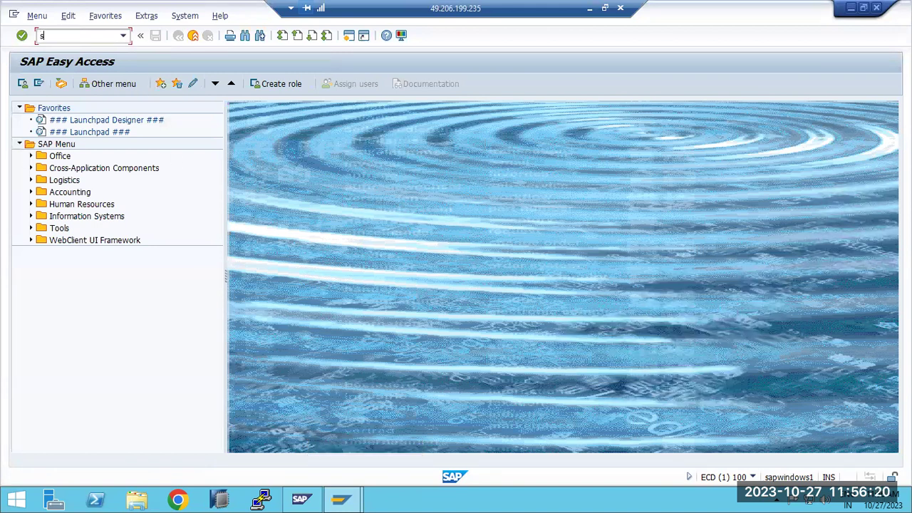
Start SPAM and refresh to confirm the SAP_BS_FND import is at DDIC_ACTIVATION
key("Return")
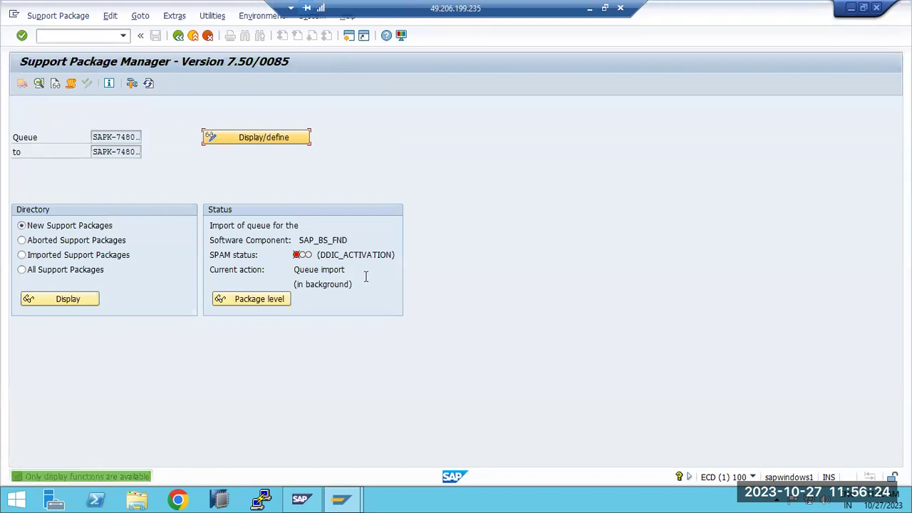
left_click_drag(330, 254, 382, 260)
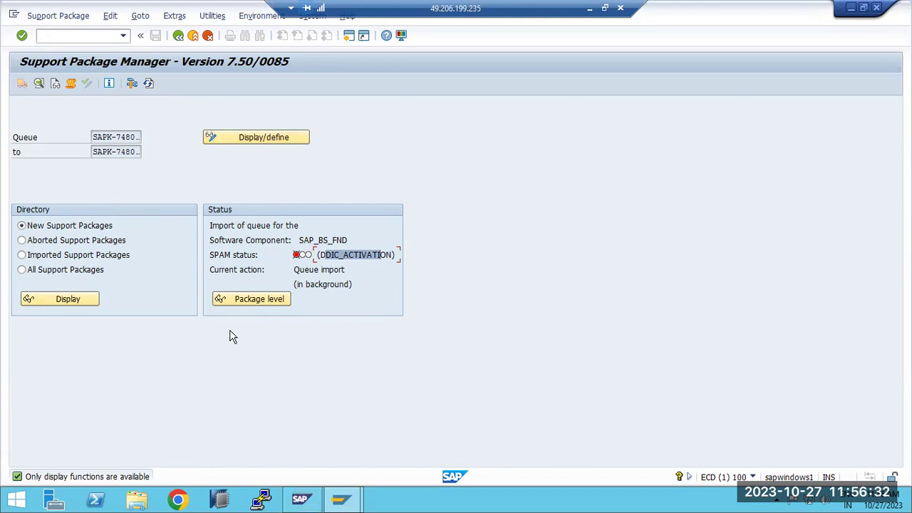
left_click(149, 83)
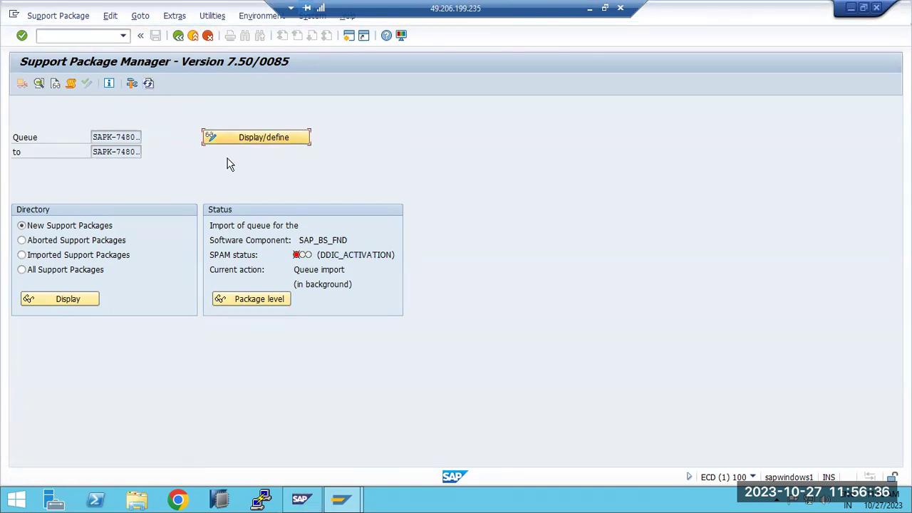
From System > Status, review installed versions of SAP_BS_FND (748, SP 0001) and WEBCUIF
left_click(347, 16)
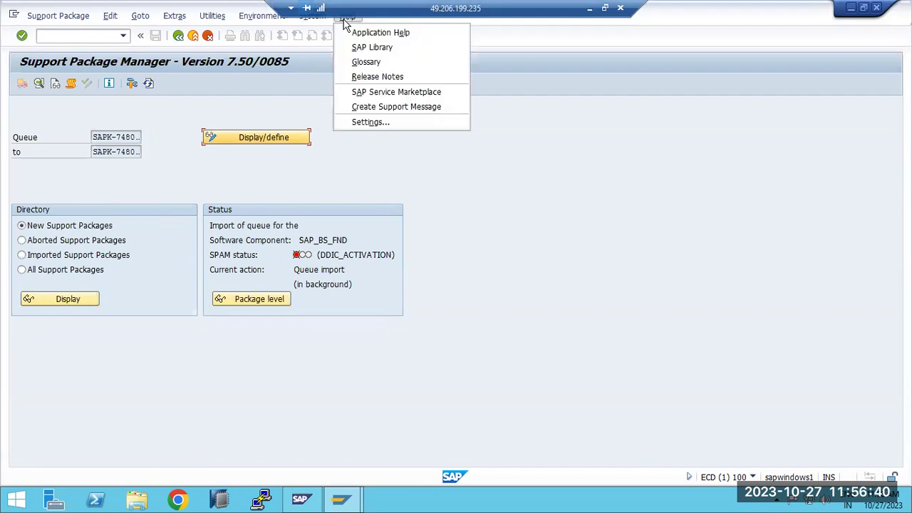
left_click(312, 16)
left_click(322, 195)
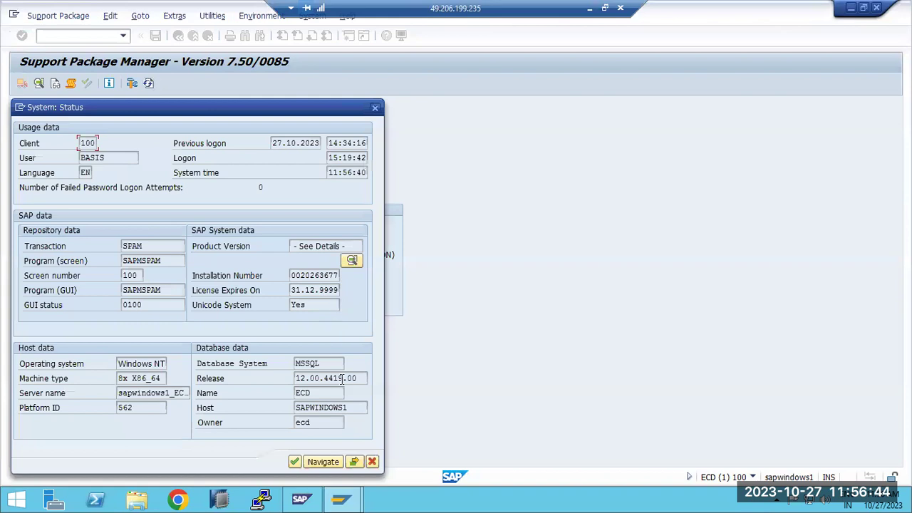
left_click(353, 261)
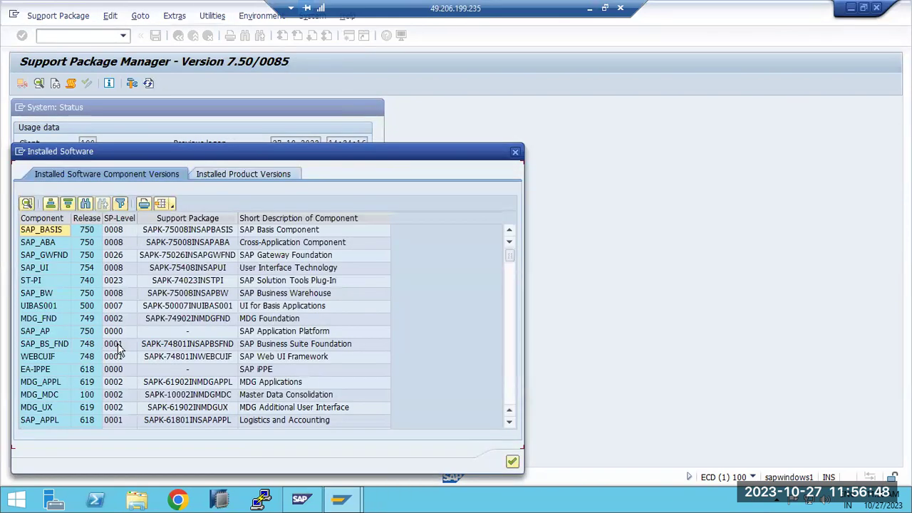
left_click(119, 347)
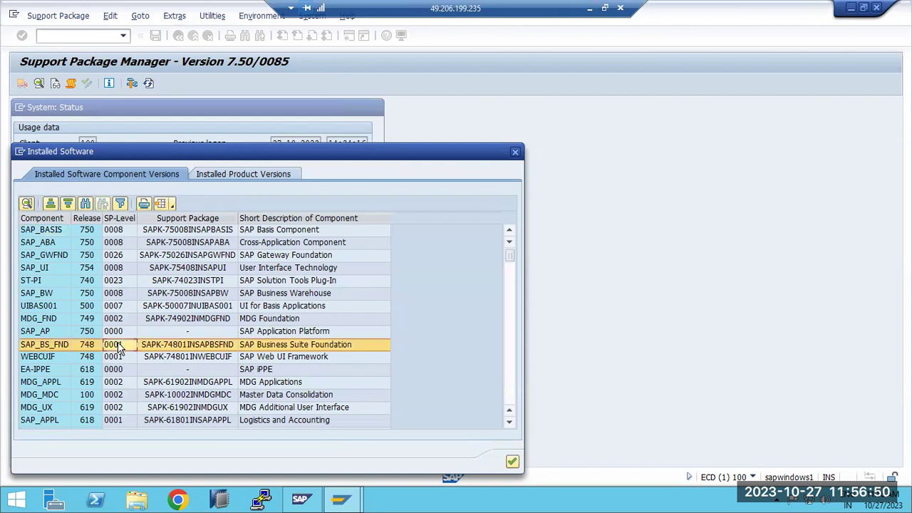
left_click(120, 361)
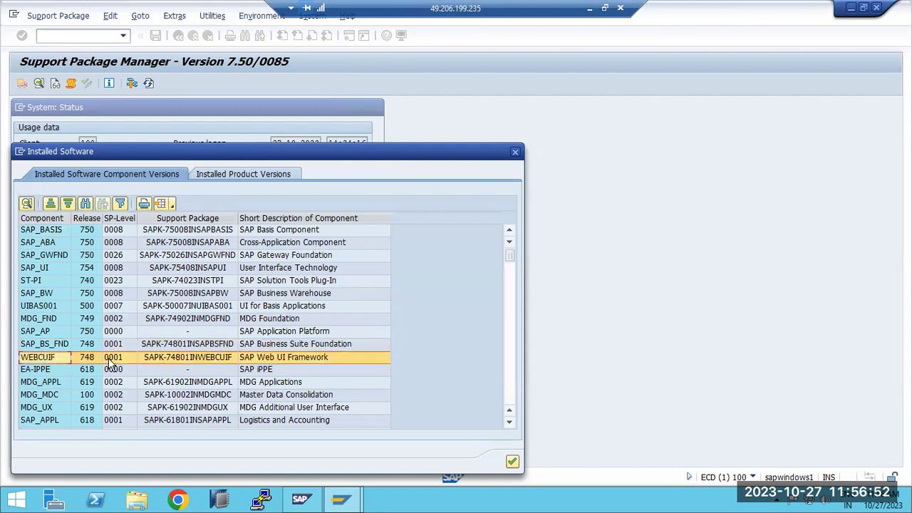
left_click(488, 152)
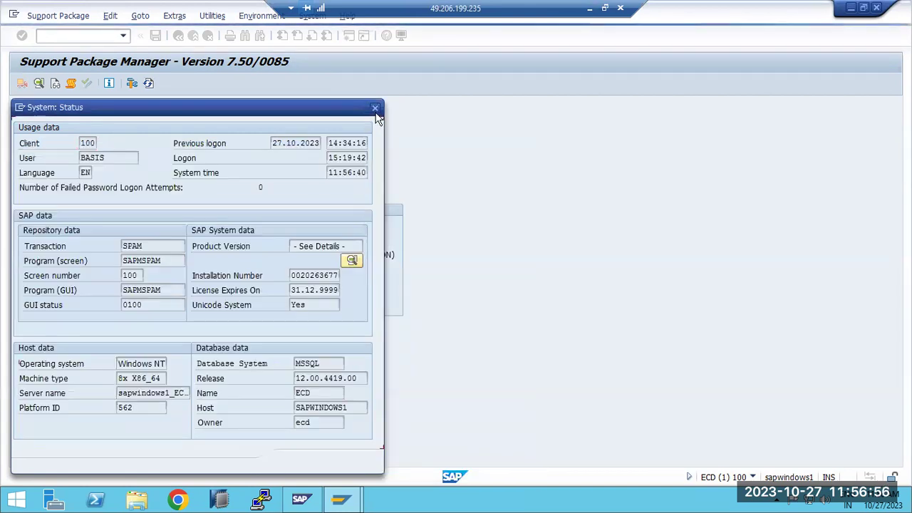
Close the status dialog and refresh SPAM, confirming the import is still at DDIC_ACTIVATION
left_click(374, 107)
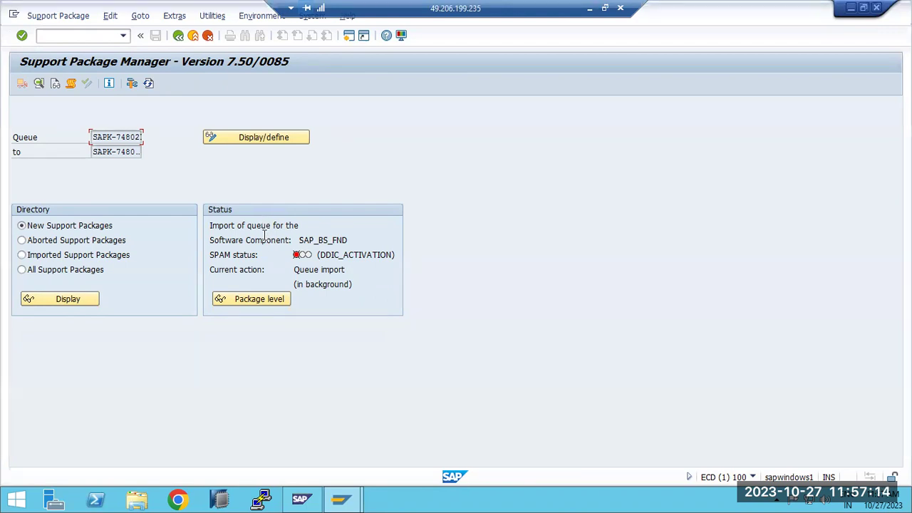
left_click(149, 84)
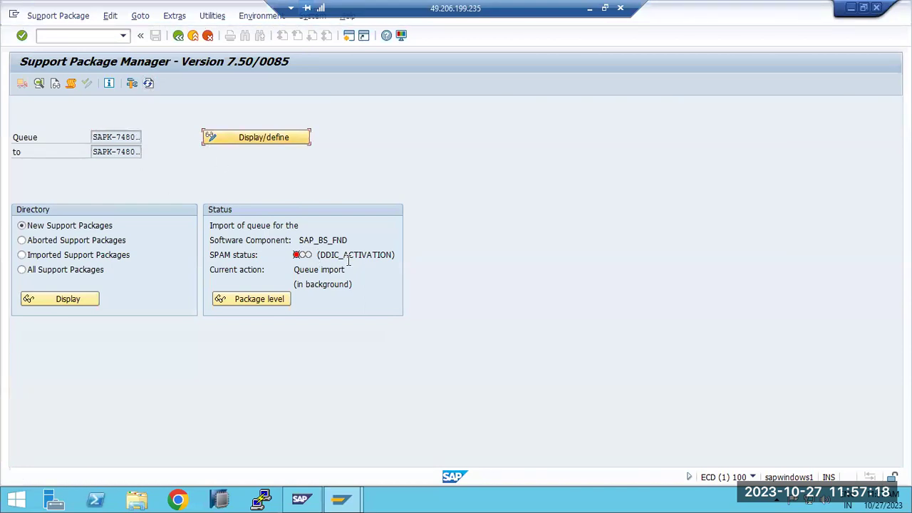
left_click_drag(318, 256, 340, 261)
left_click_drag(370, 255, 394, 255)
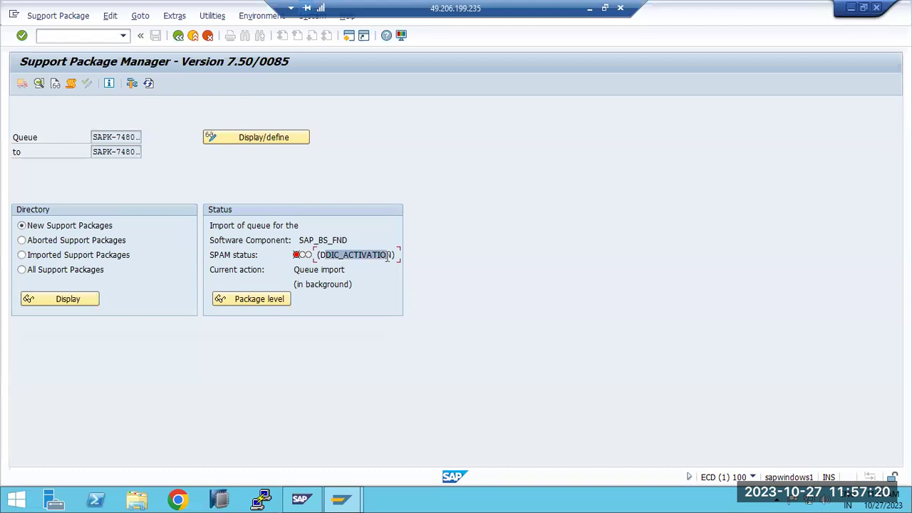
Close the SAP Management Console without saving, then refresh the SPAM status again
left_click(317, 503)
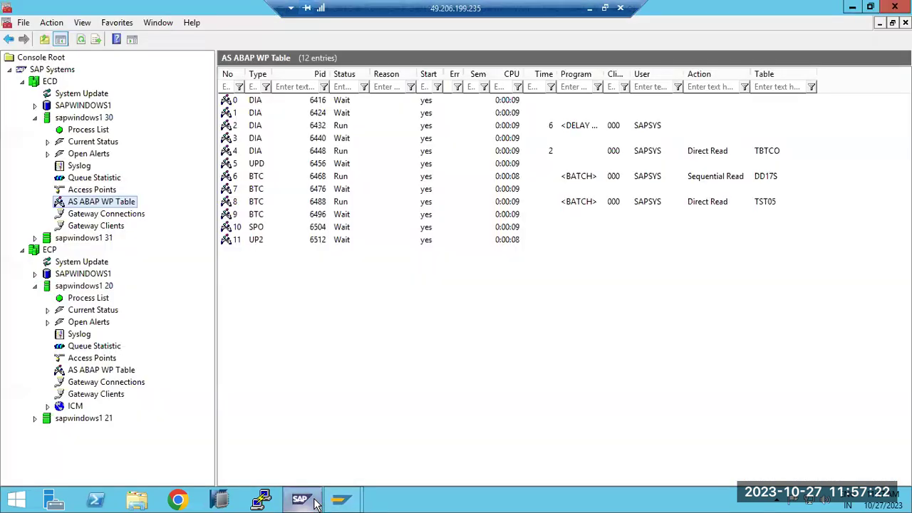
right_click(317, 503)
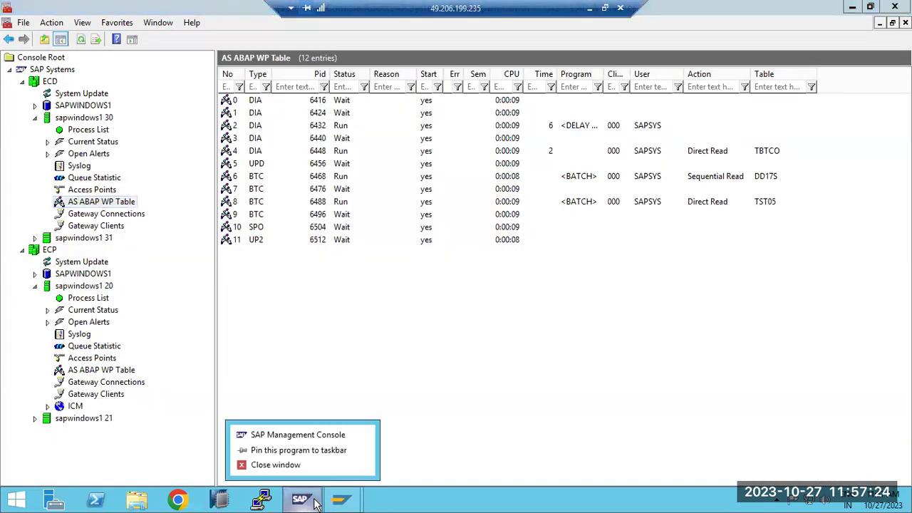
left_click(282, 464)
left_click(485, 278)
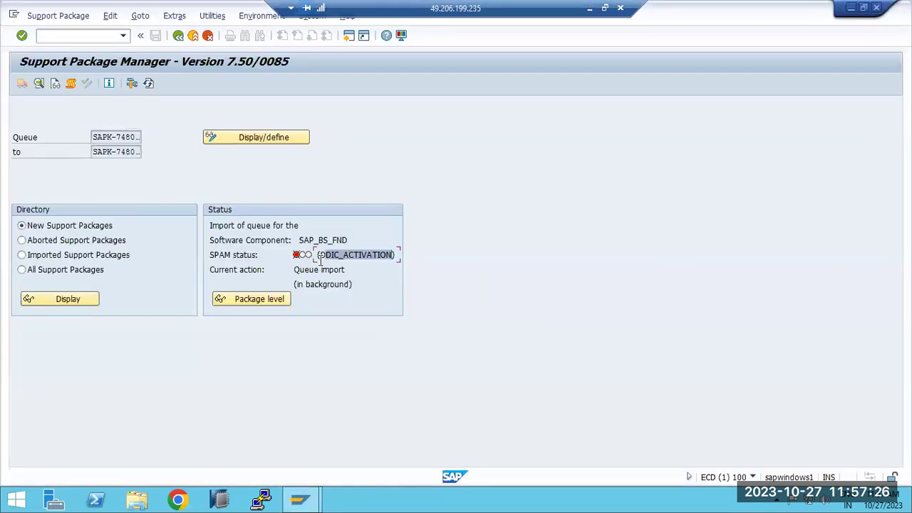
left_click(149, 84)
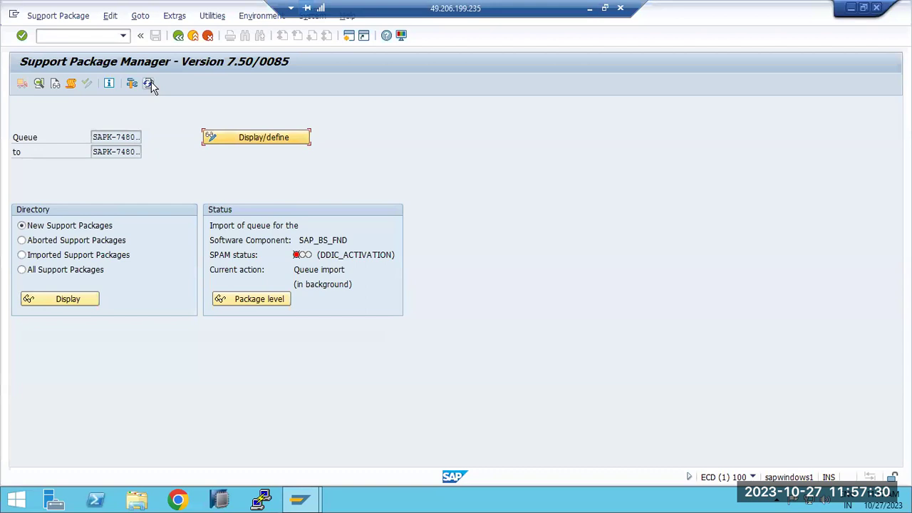
left_click(179, 35)
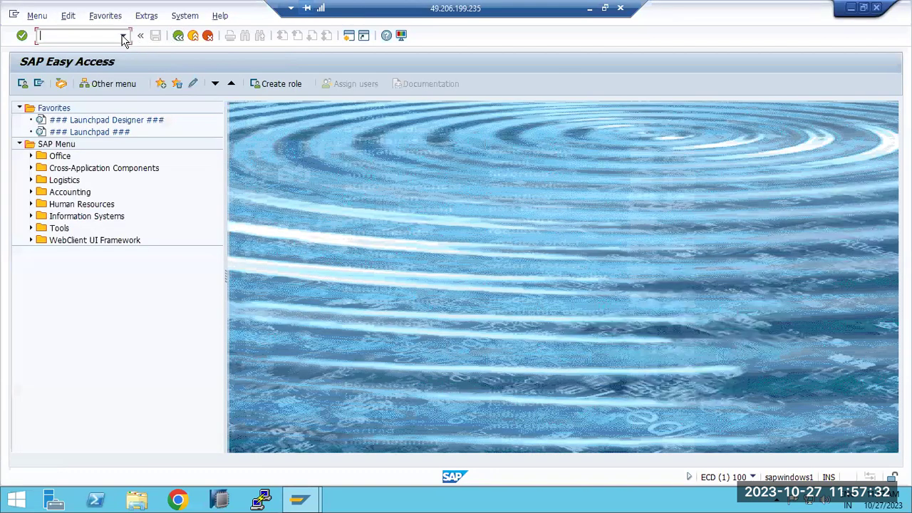
type("sm37")
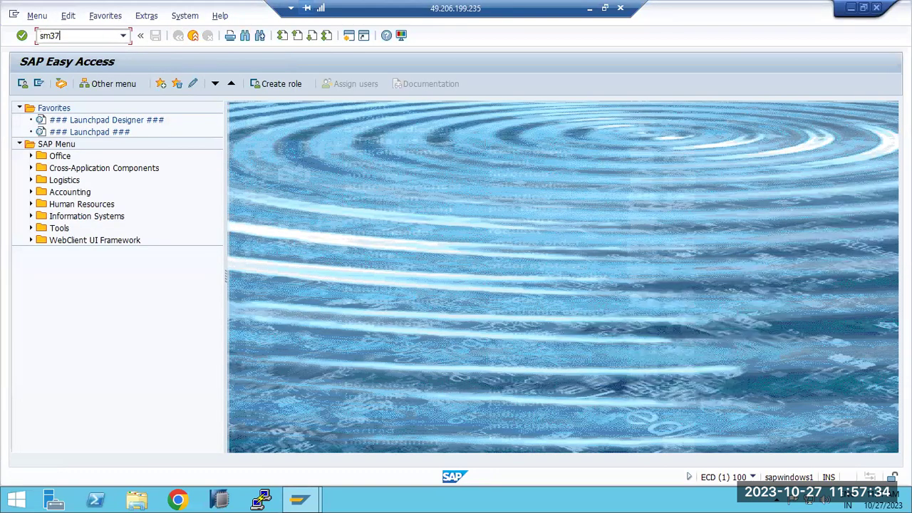
key("Return")
left_click(154, 124)
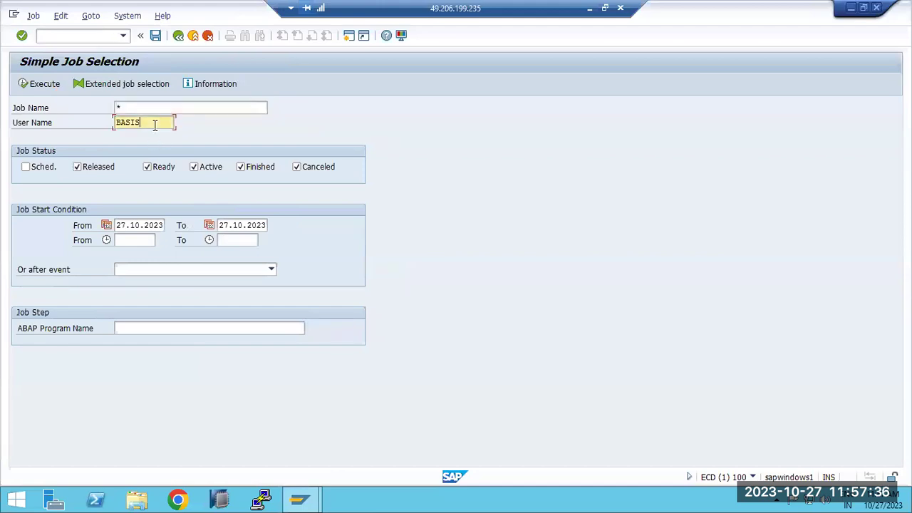
double_click(154, 124)
type("*")
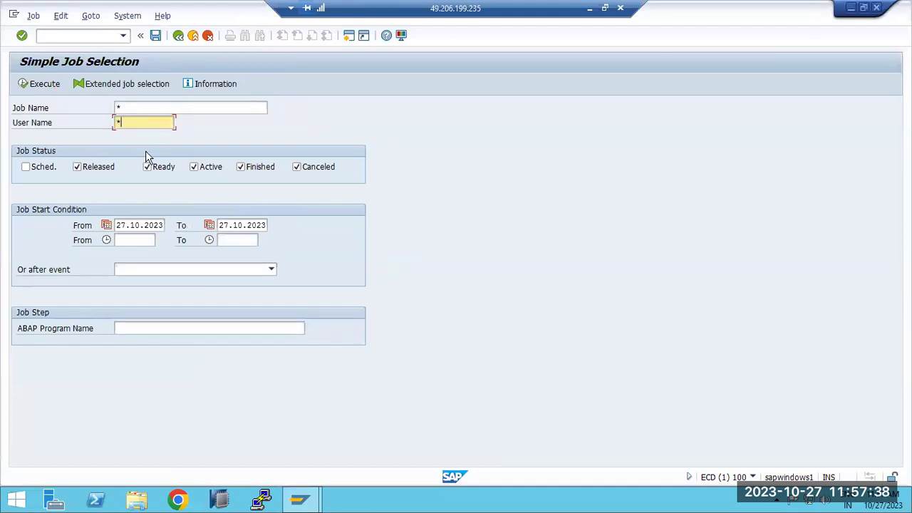
left_click(105, 170)
left_click(147, 168)
left_click(255, 176)
left_click(307, 171)
left_click(41, 85)
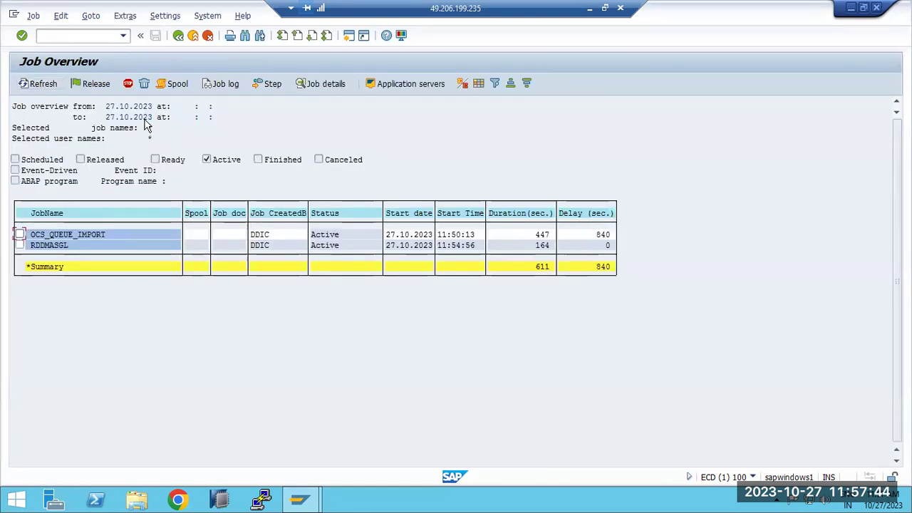
left_click(179, 37)
left_click(179, 37)
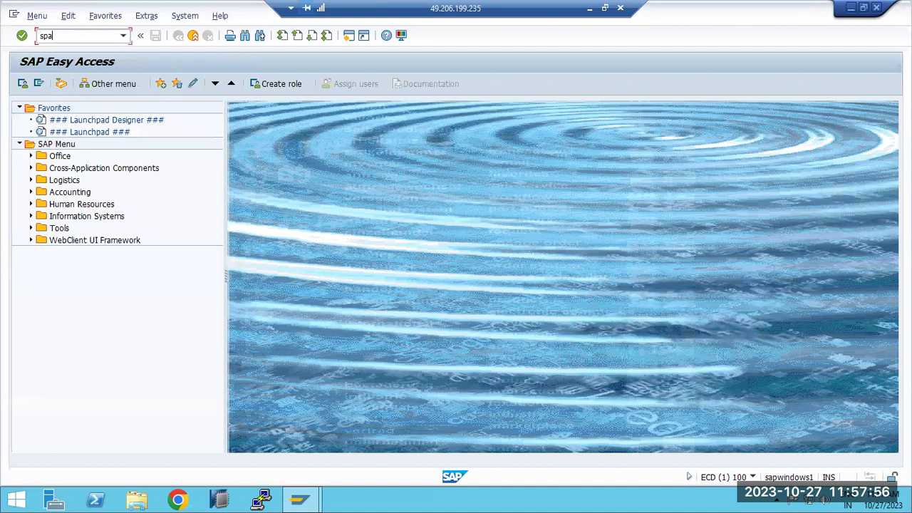
Reopen SPAM and check the Support Package menu; the SAP_BS_FND import is now at IMPORT_PROPER
type("m")
key("Return")
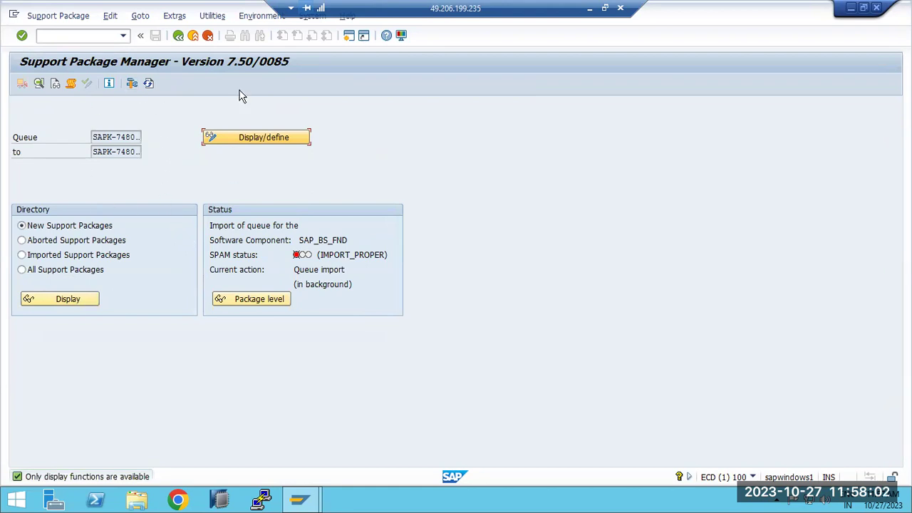
left_click(47, 38)
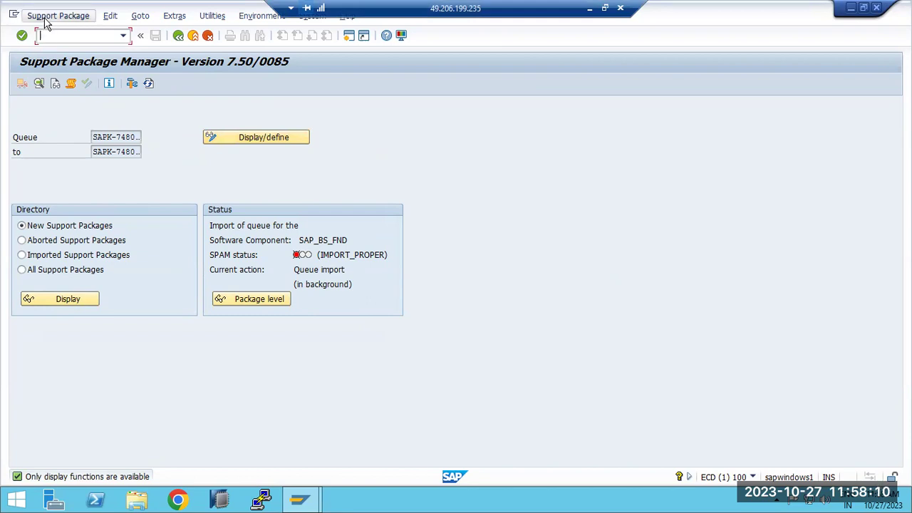
left_click(44, 19)
left_click(517, 156)
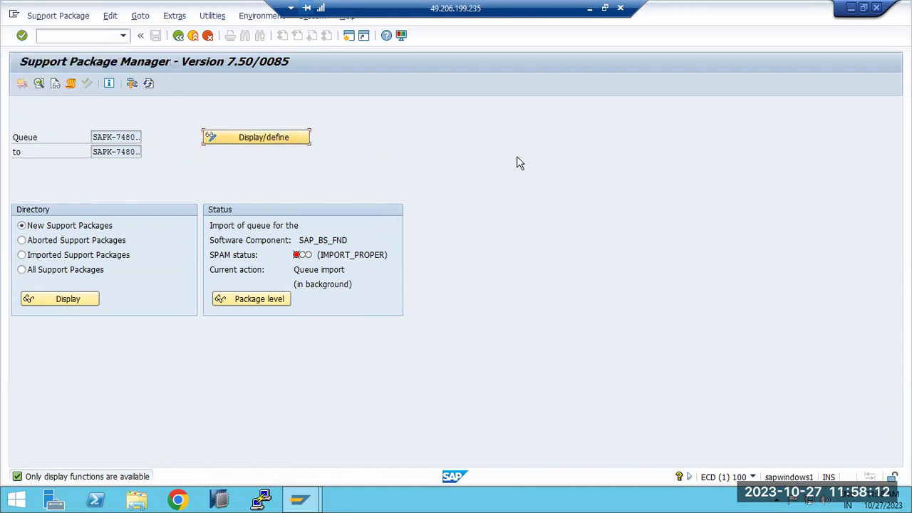